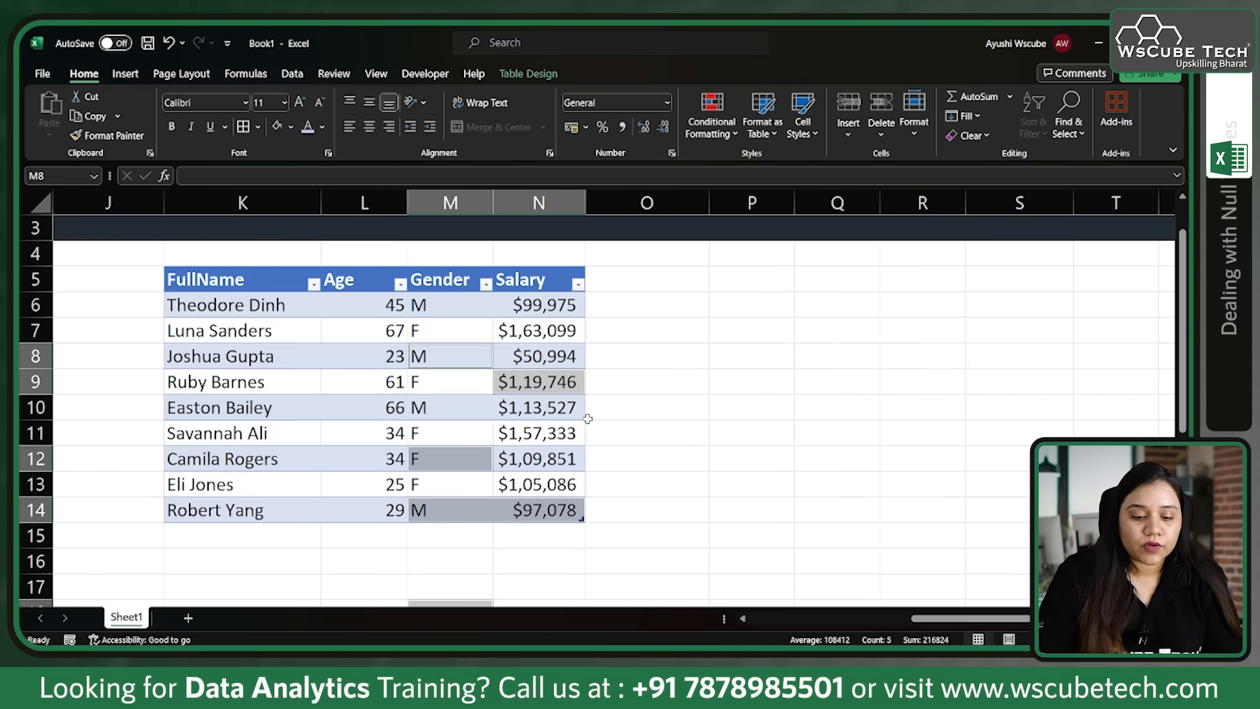
Step: Undo the row deletion and select all blank cells in the table's Gender column using Go To Special with the Blanks option
key(ctrl+z)
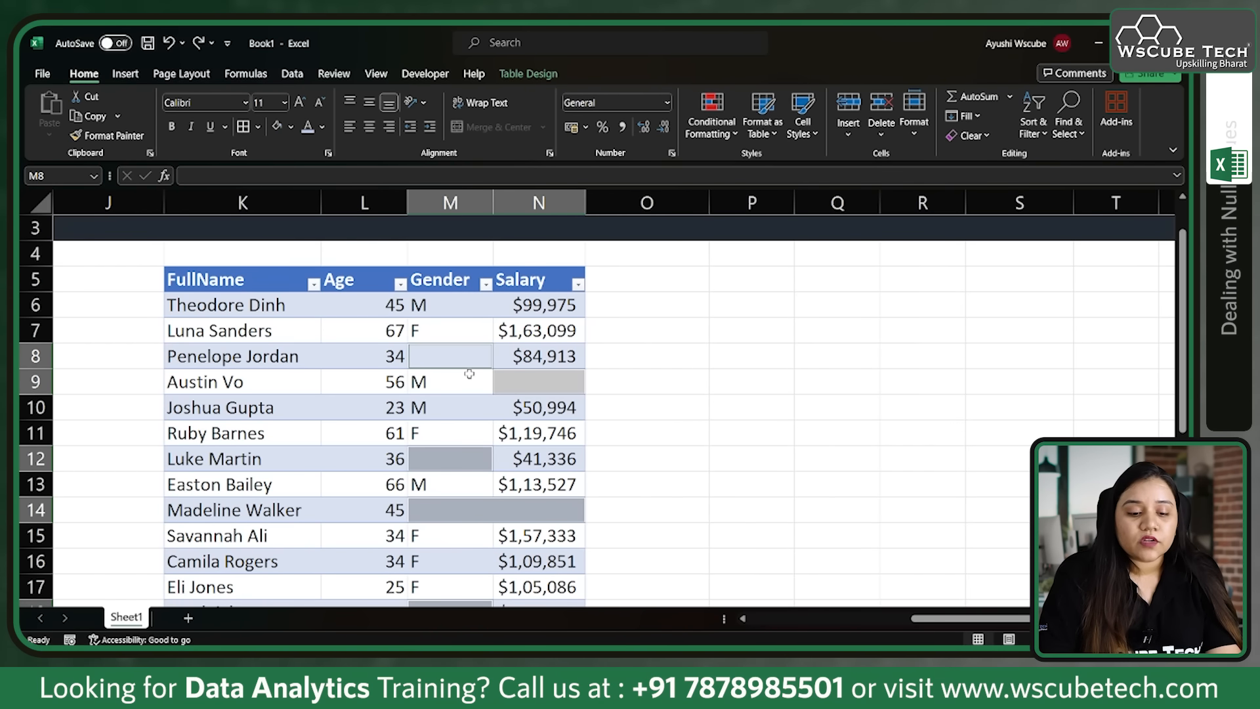
click(475, 274)
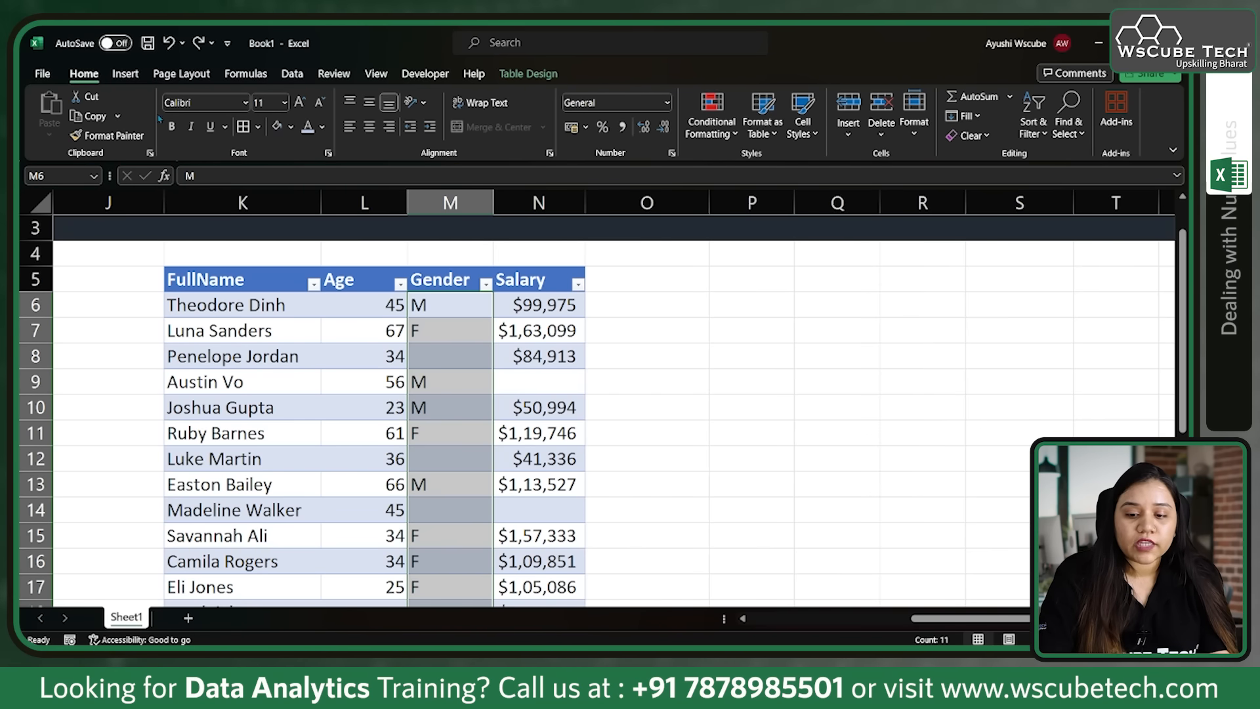
click(1069, 124)
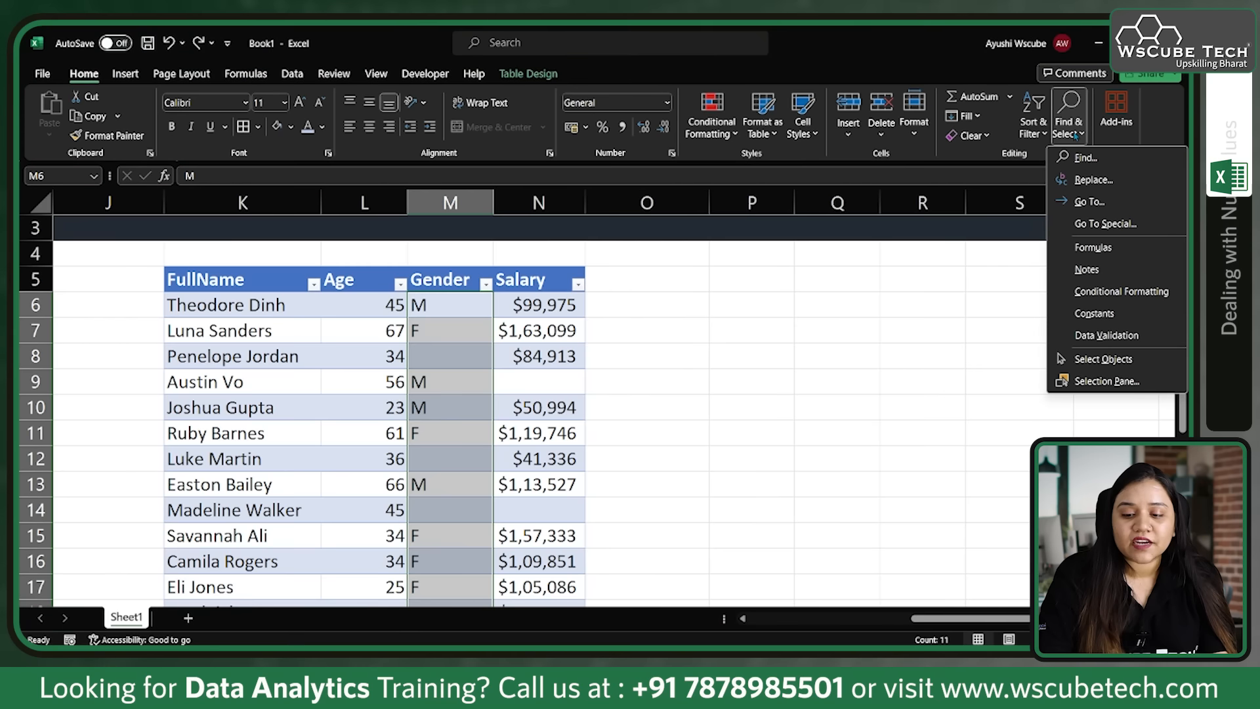
click(1100, 224)
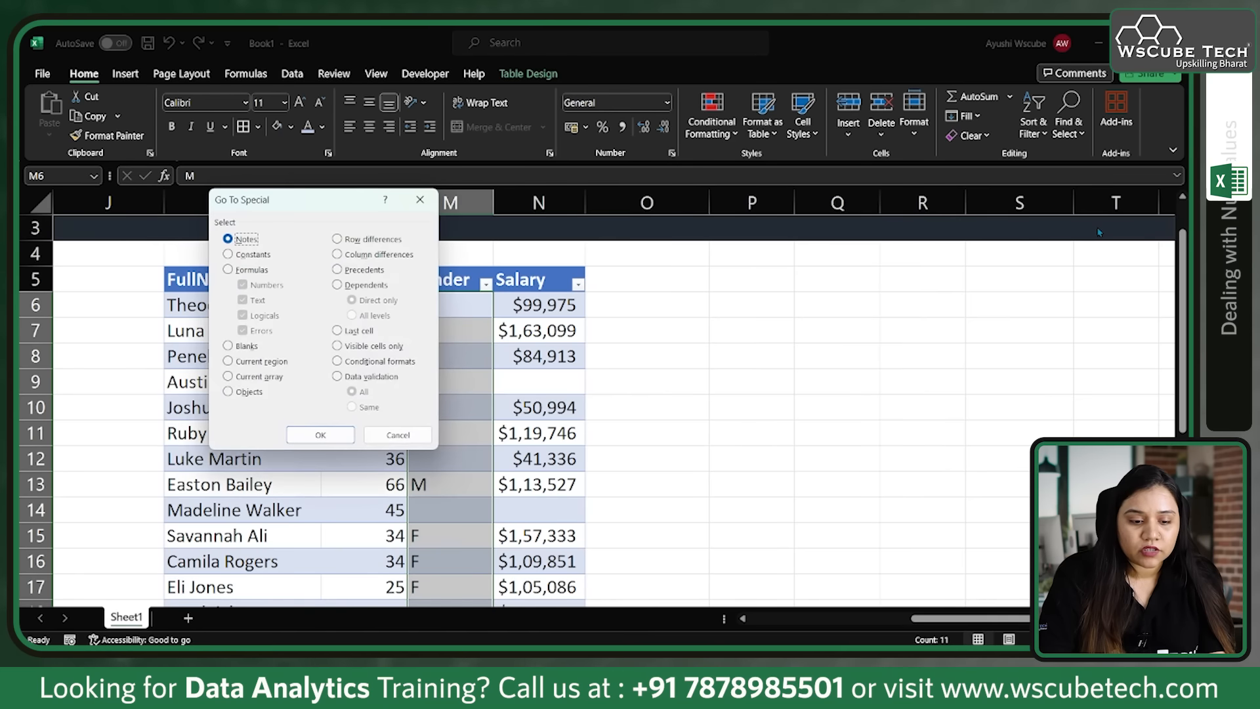
click(229, 346)
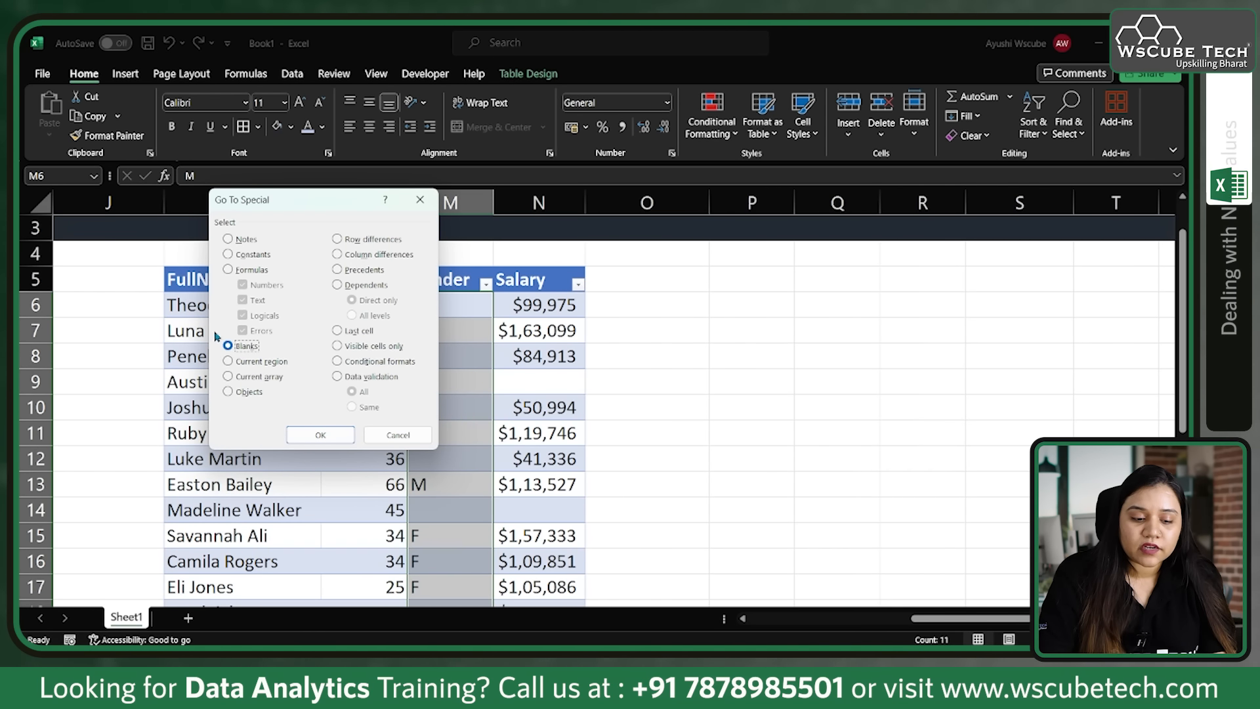
click(303, 435)
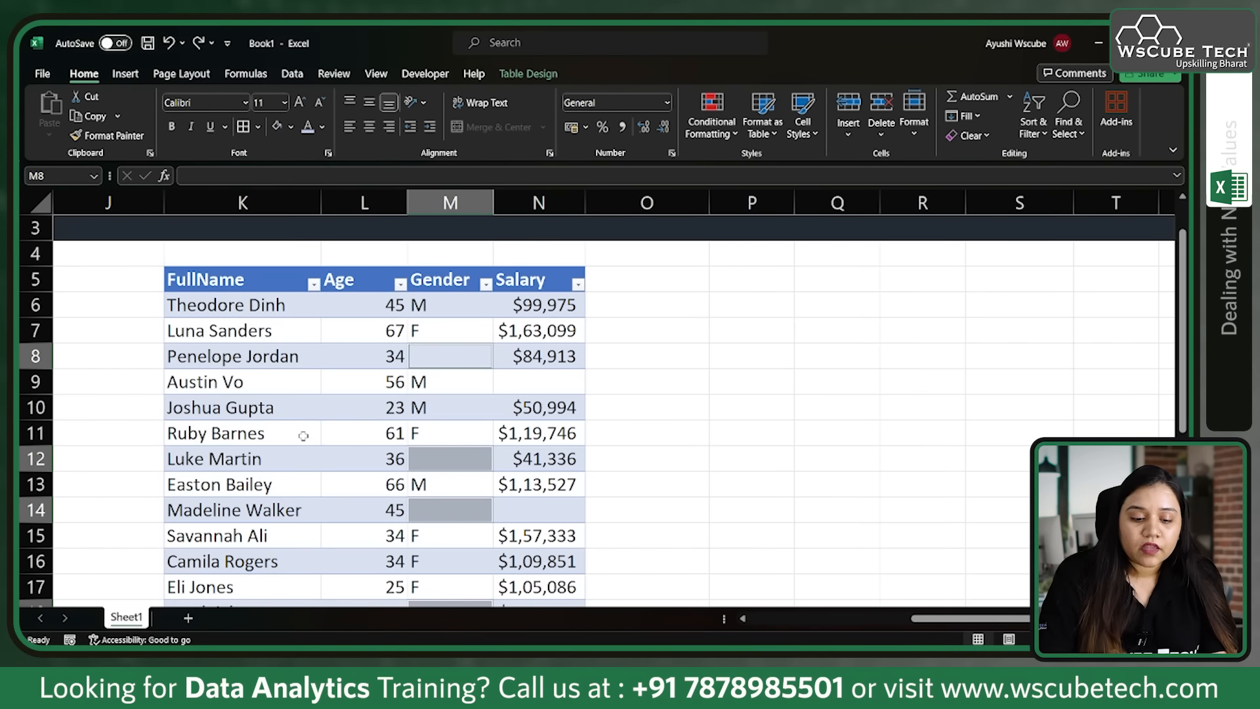
scroll(407, 459, down, 2)
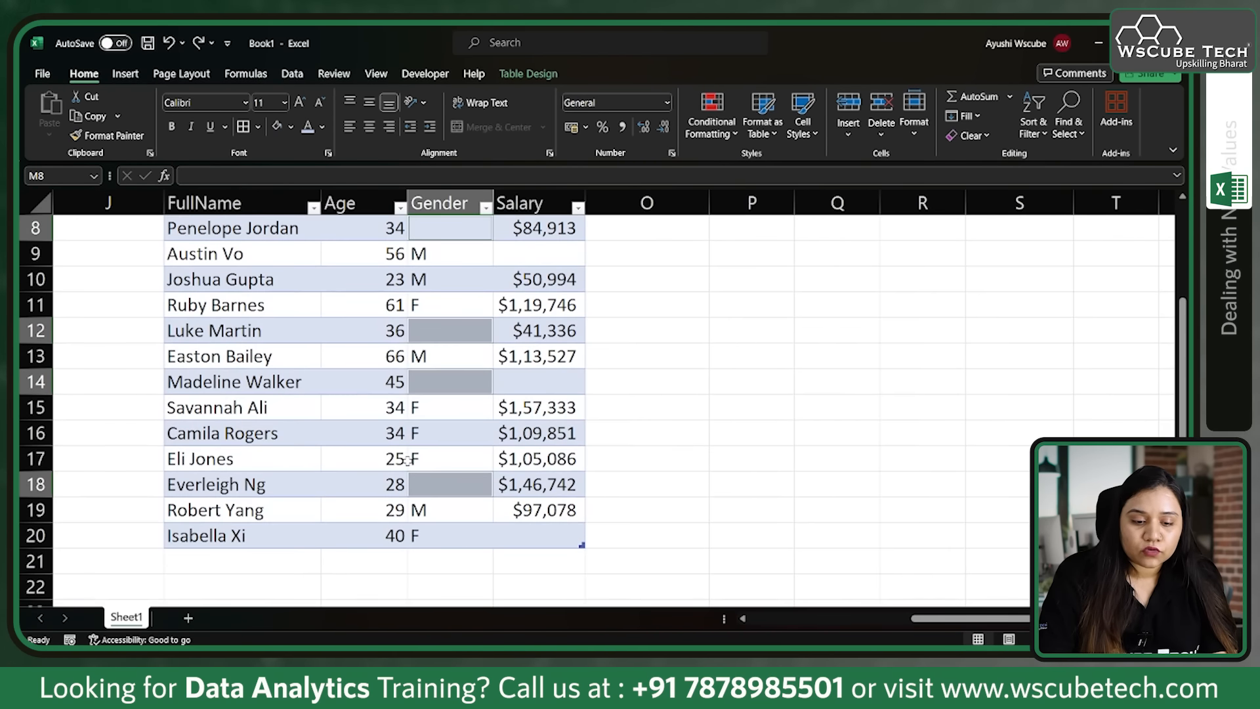
scroll(407, 459, up, 2)
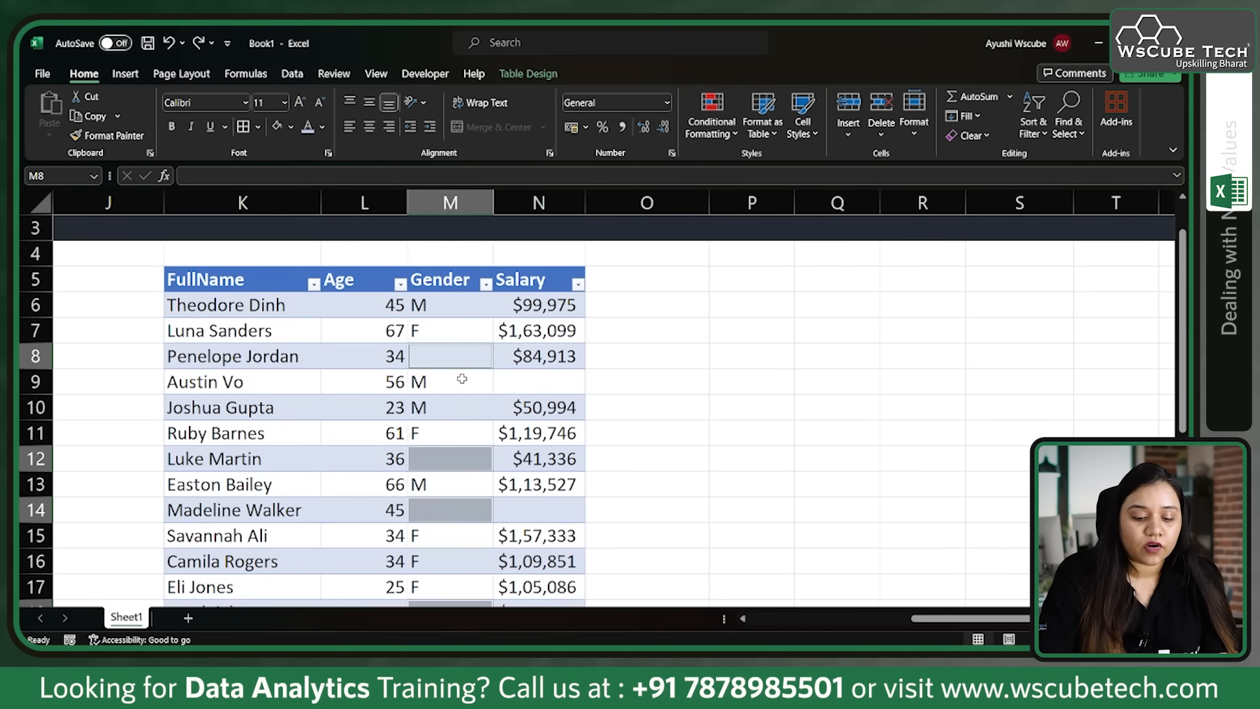
Step: Fill all selected blank Gender cells with F in one entry, and undo the fill
text(F)
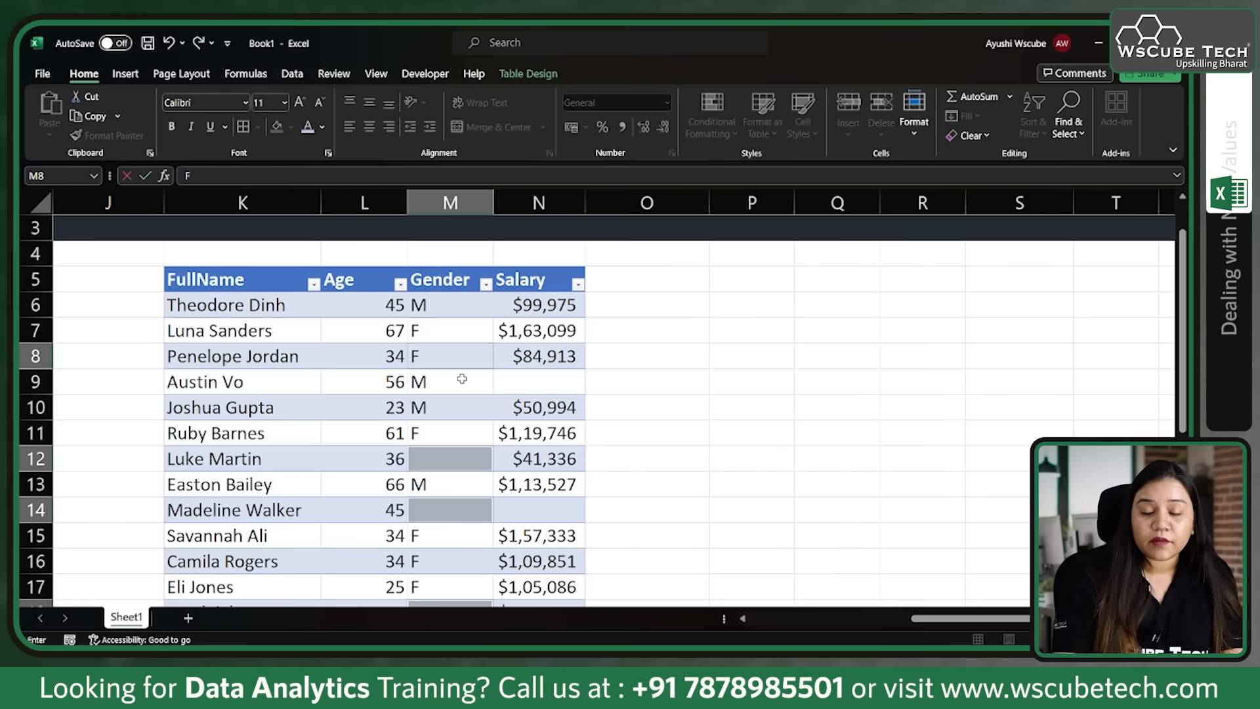
key(ctrl+Return)
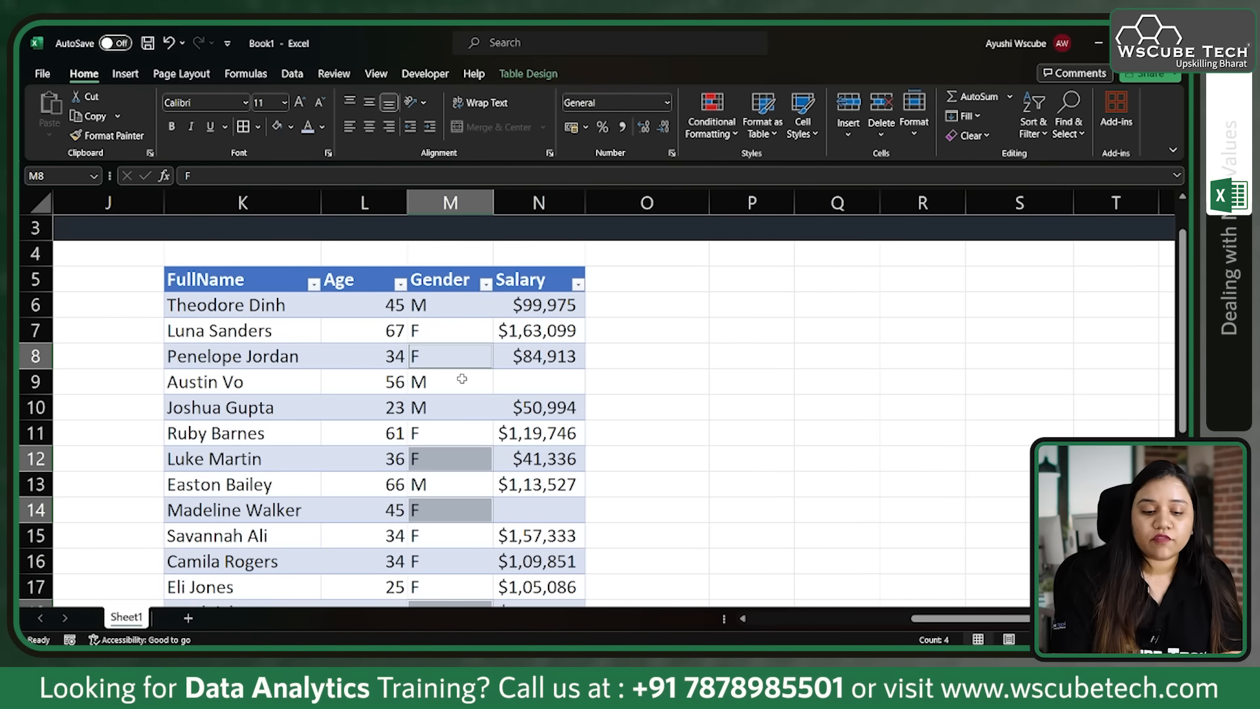
scroll(462, 379, down, 1)
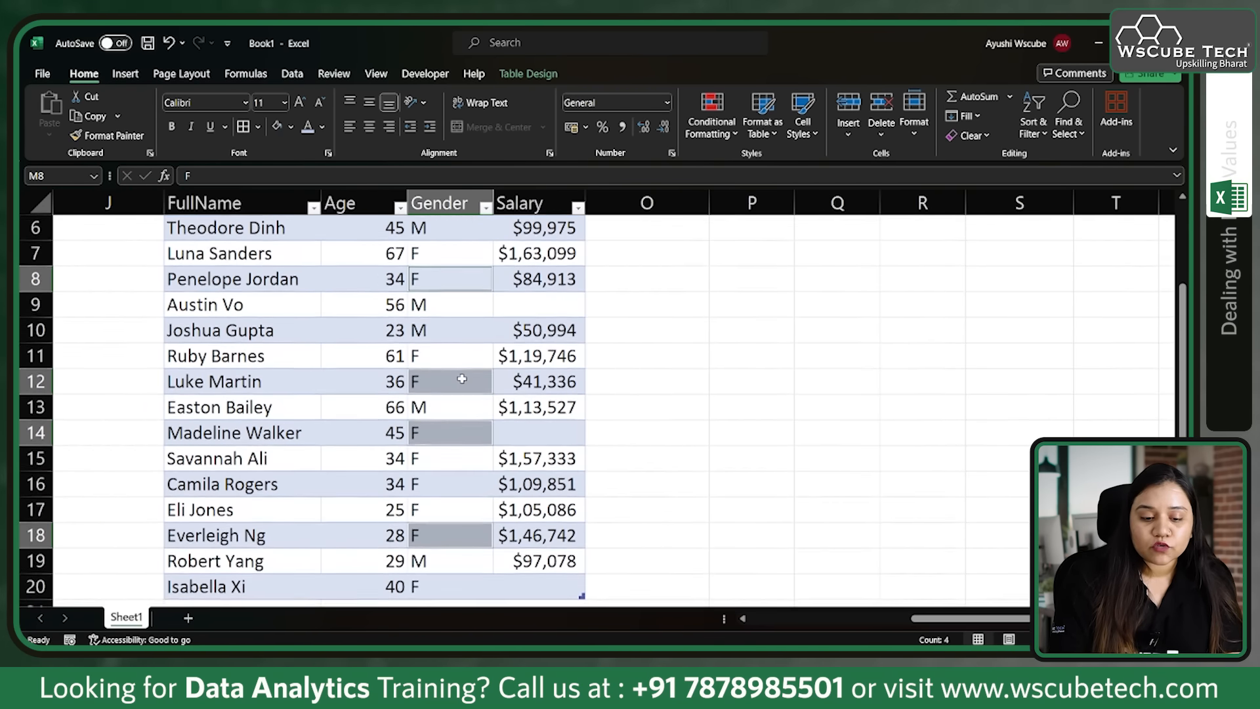
scroll(462, 379, up, 1)
scroll(462, 379, up, 1)
key(ctrl+z)
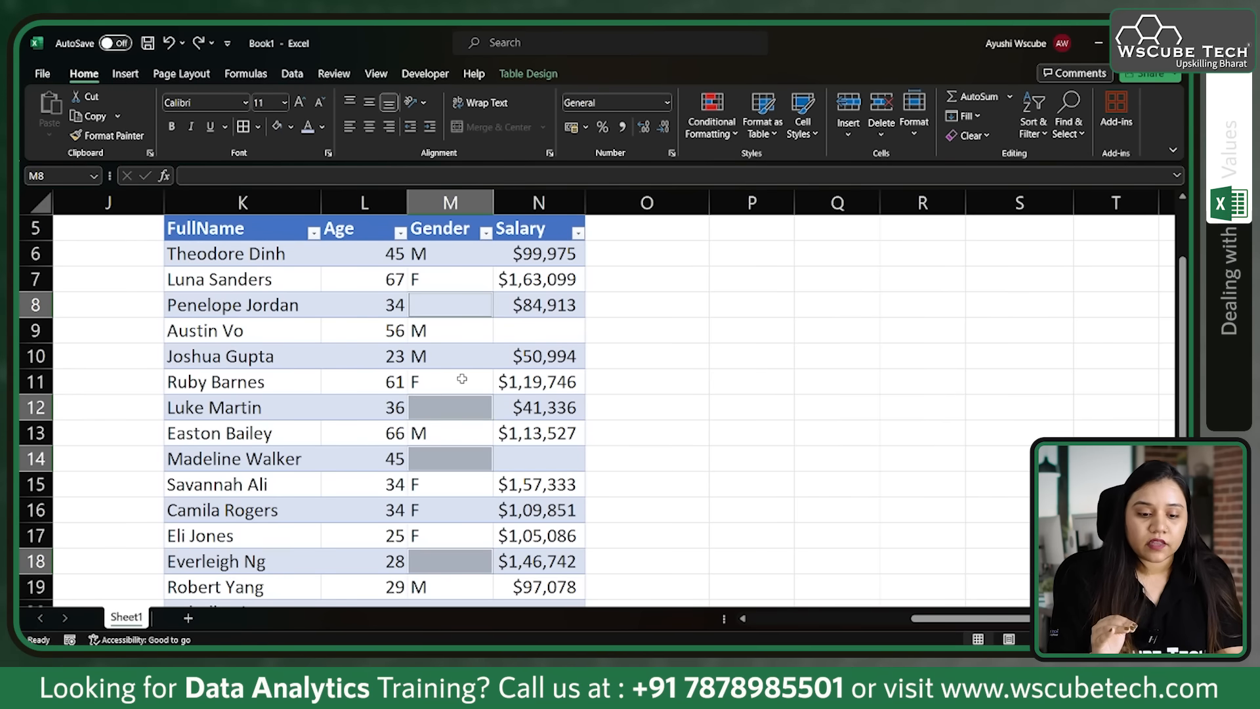
Step: Enter F in all the selected Gender cells once more and clear their contents again
text(F)
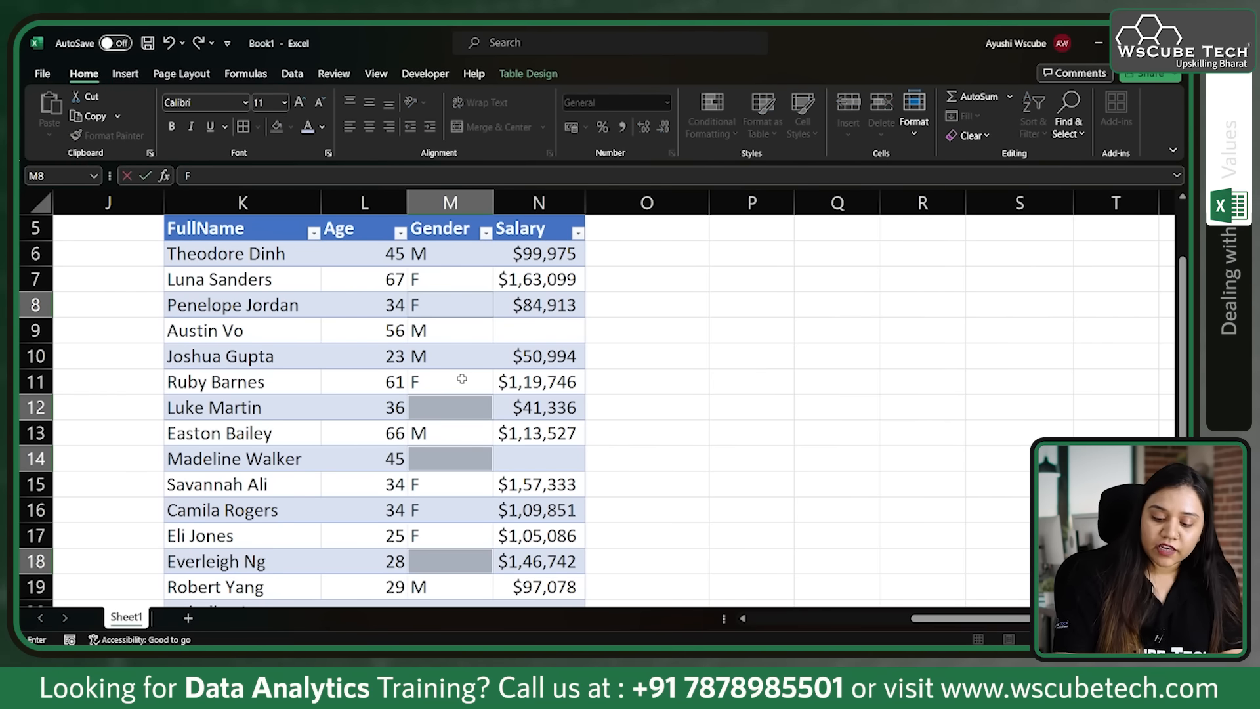
key(ctrl+Return)
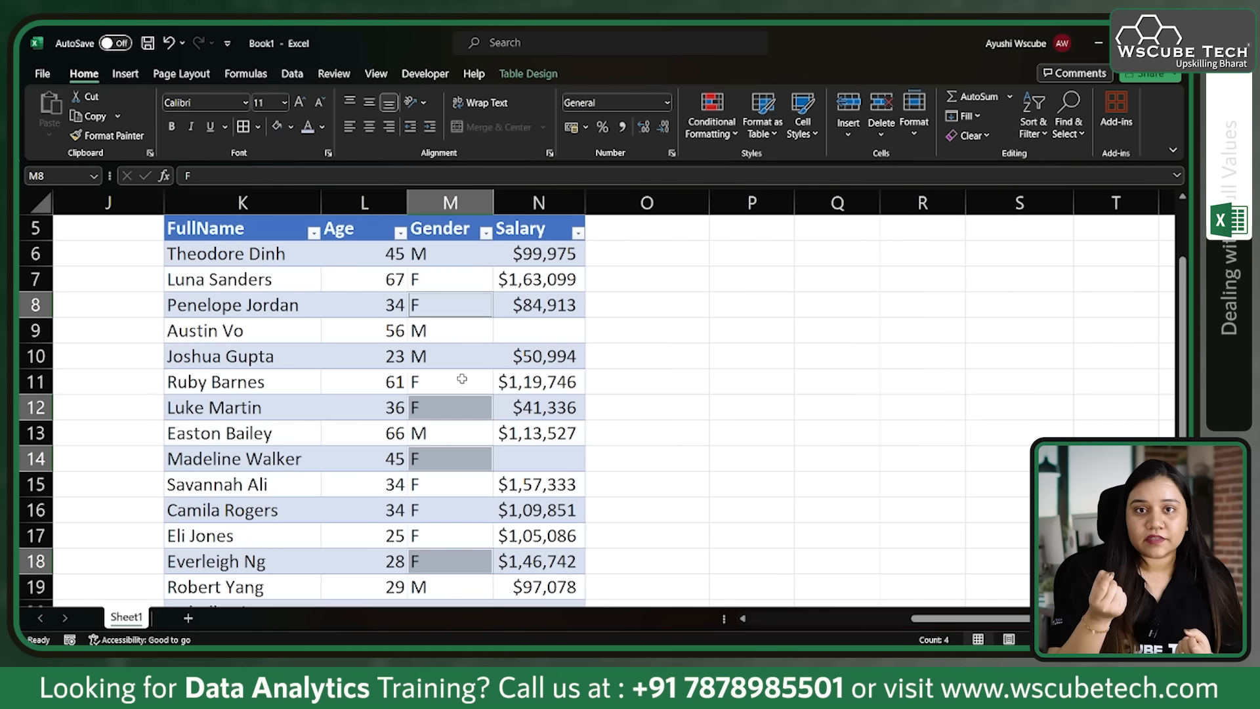
key(Delete)
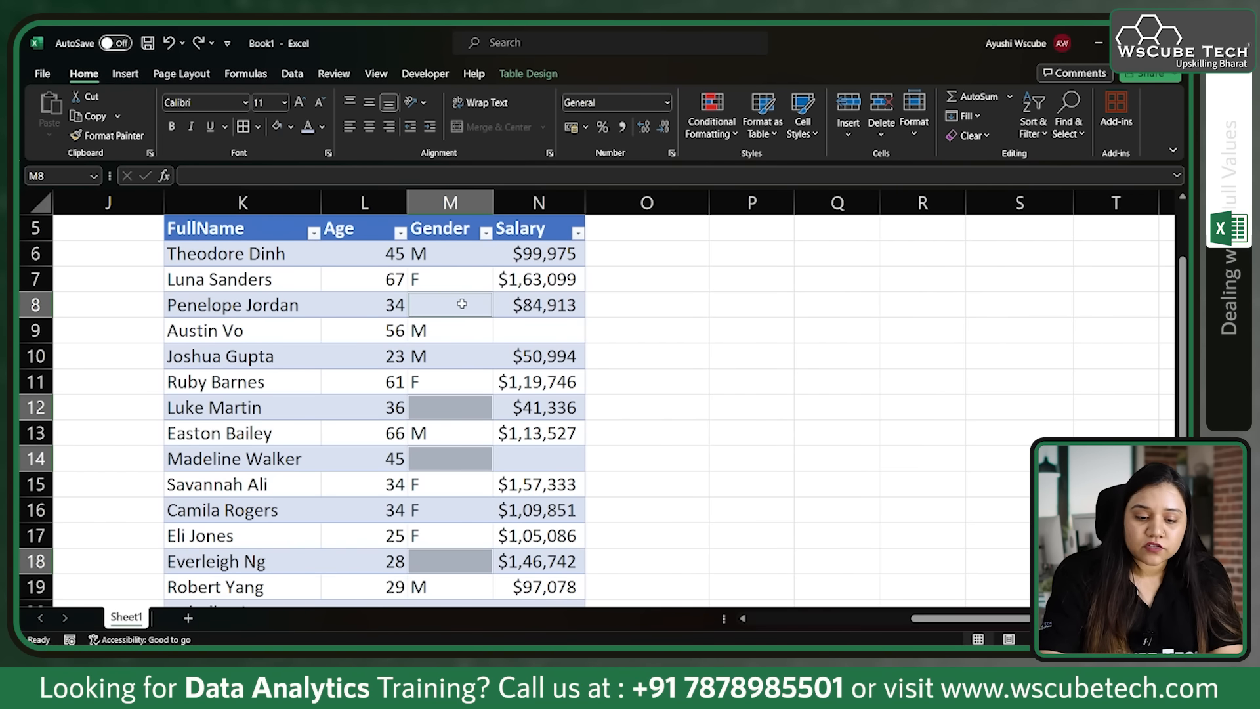
Step: Try filling the selected blank Gender cells with the value above each one, using =M7 in M8, and undo the fill
text(=)
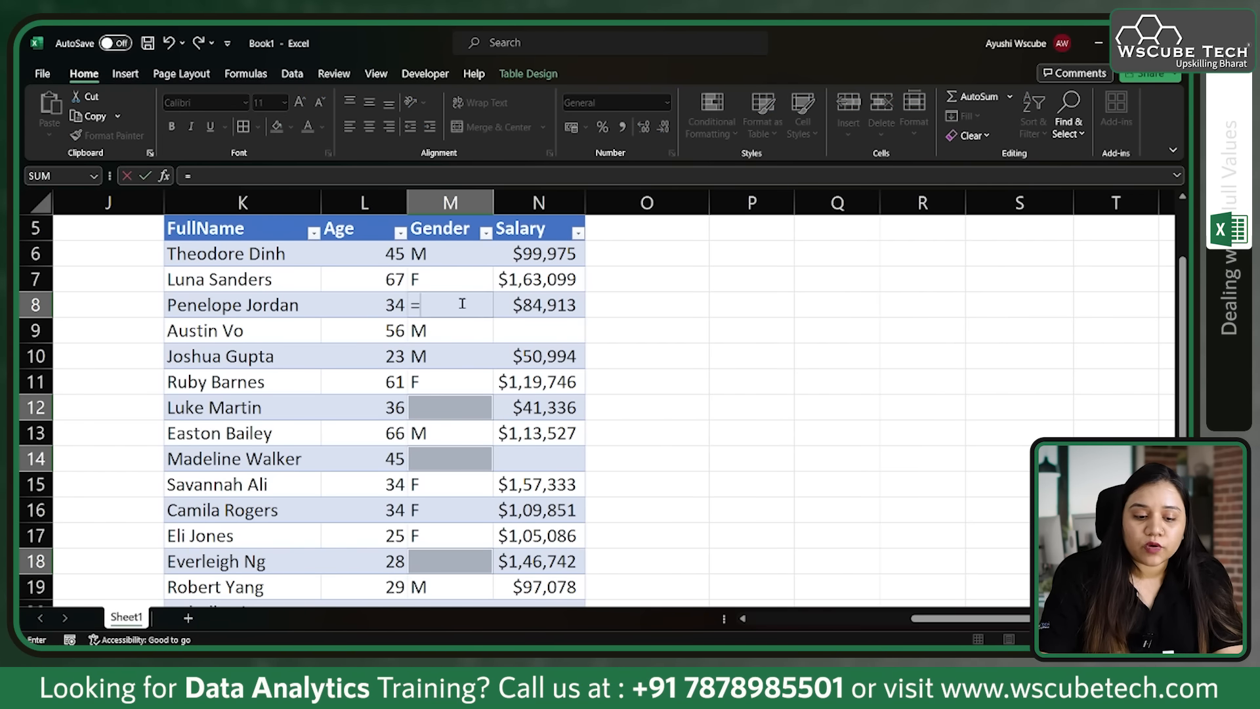
click(437, 277)
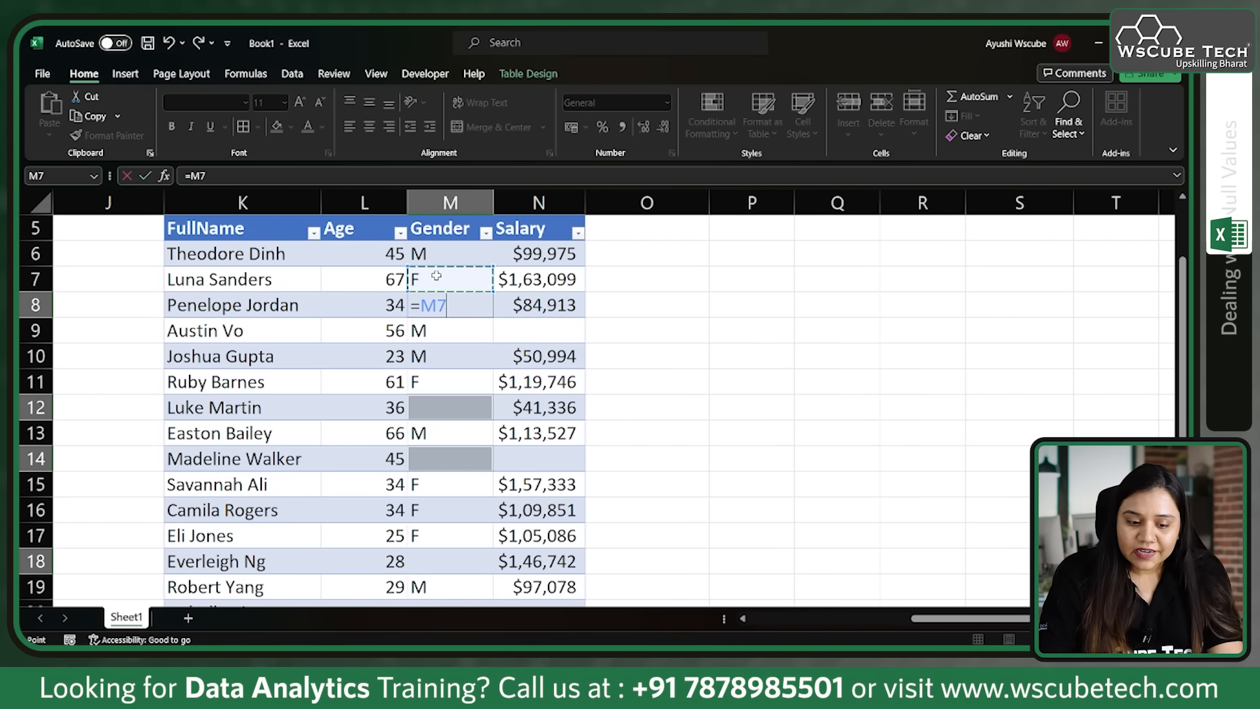
key(ctrl+Return)
scroll(461, 387, down, 1)
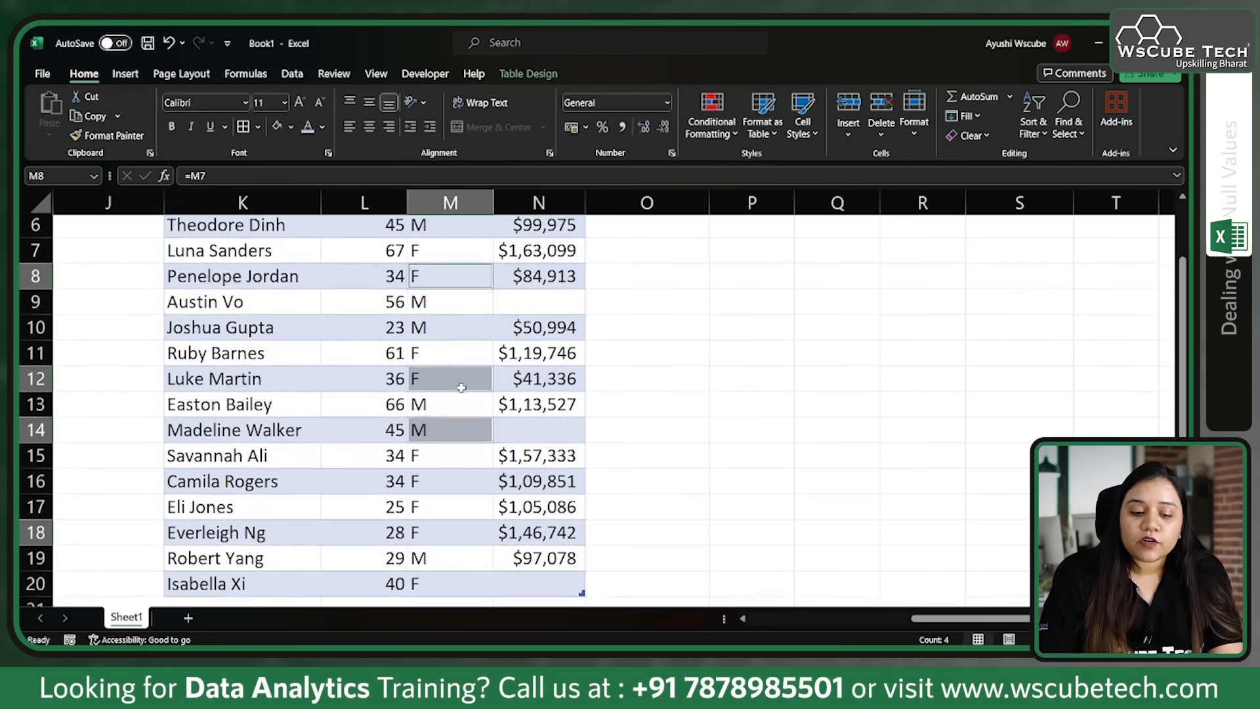
scroll(459, 378, up, 1)
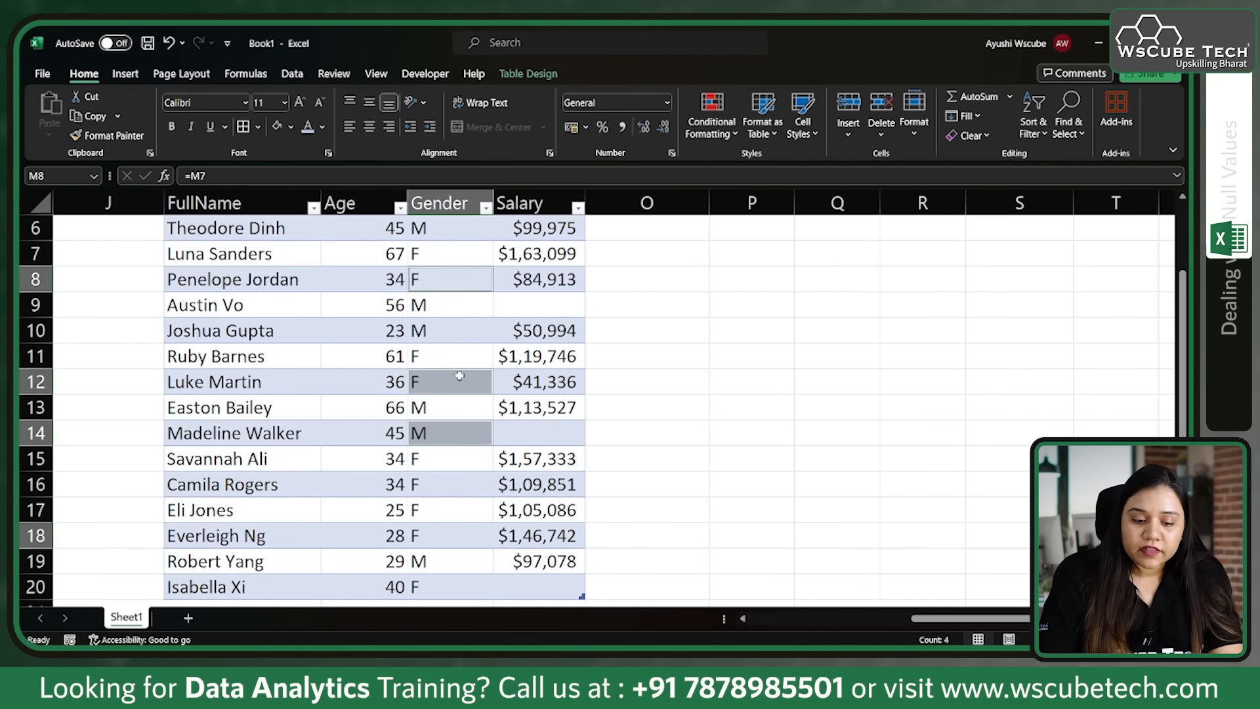
scroll(460, 387, up, 1)
key(ctrl+z)
scroll(467, 356, down, 1)
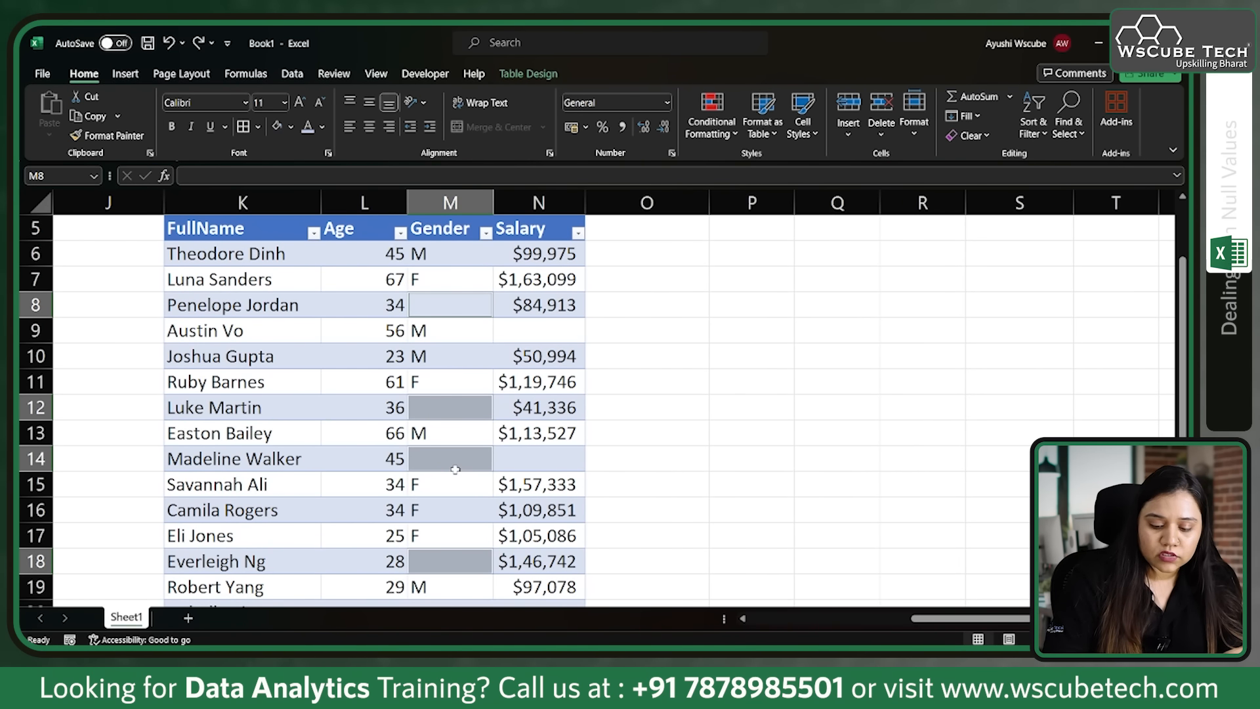
Step: Fill all selected blank Gender cells with the value below each one, using the relative formula =M9 in M8
text(=)
click(439, 327)
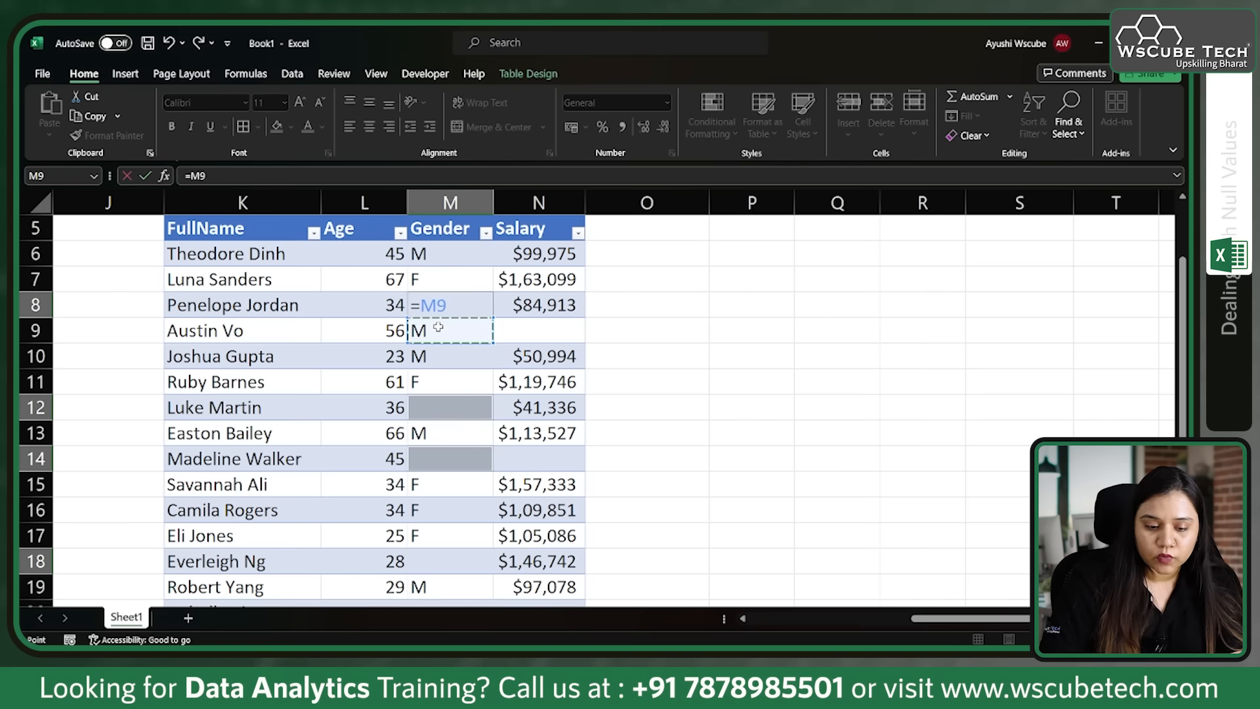
key(ctrl+Return)
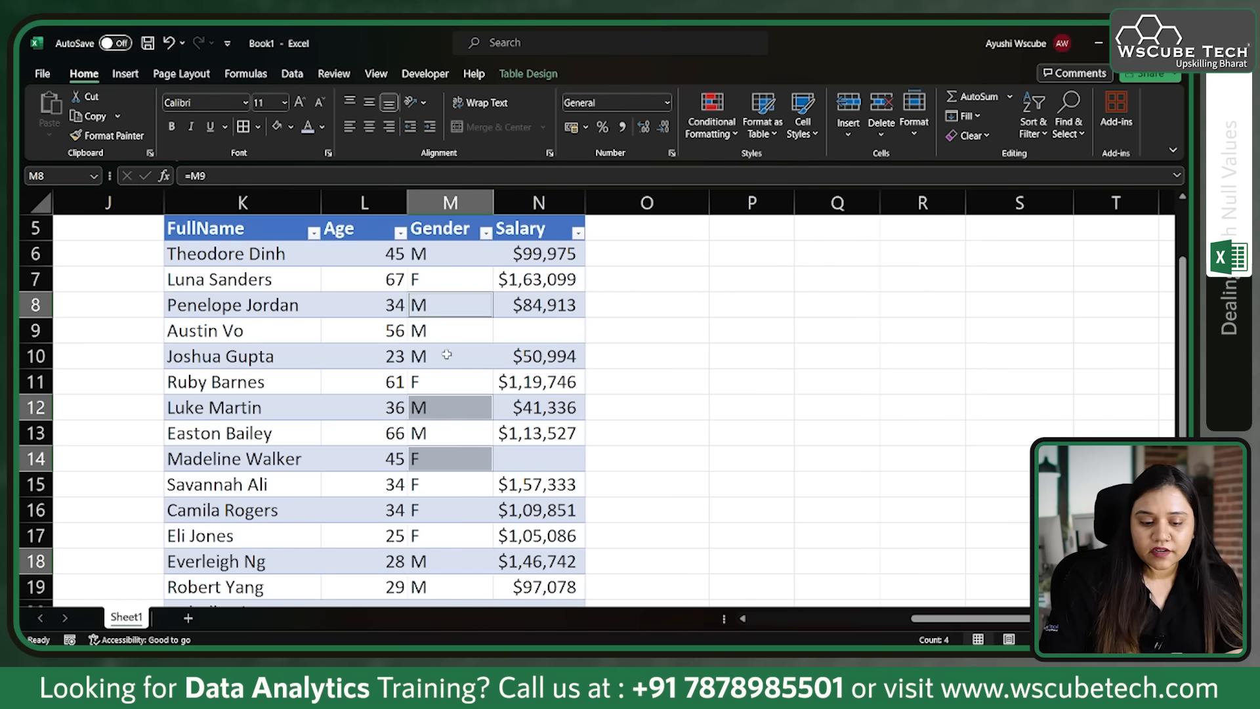
scroll(428, 330, down, 1)
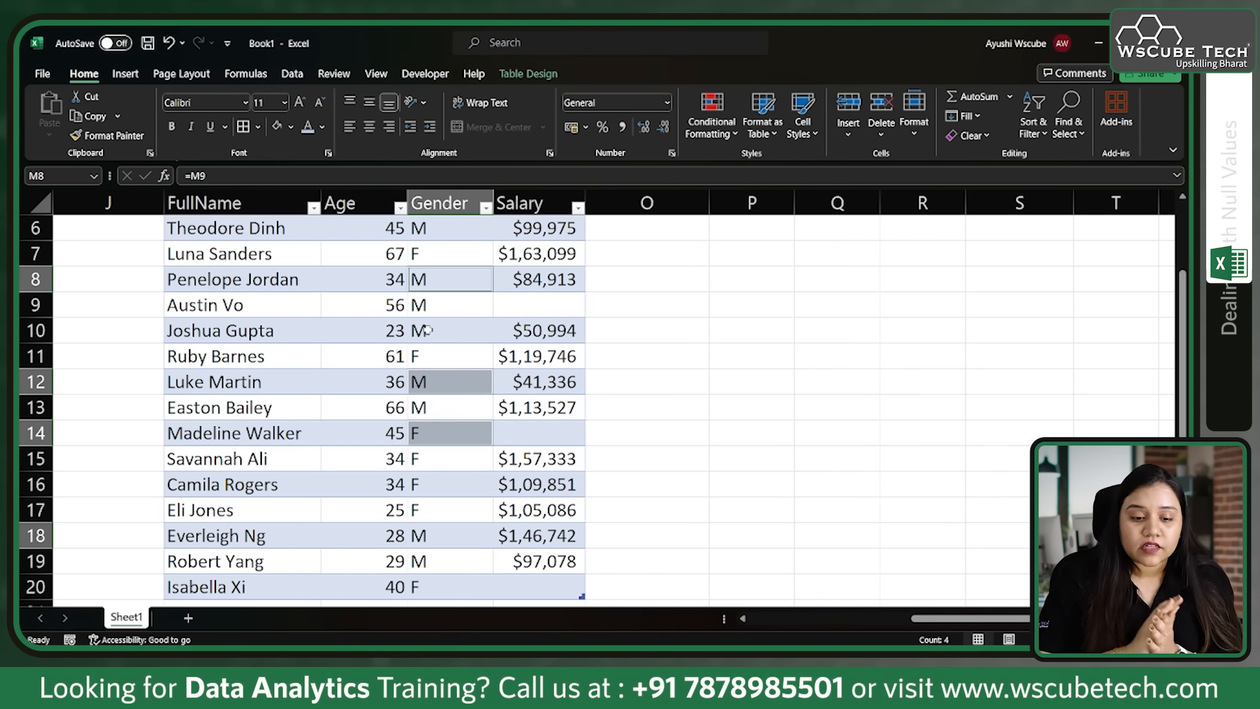
Step: Calculate the average of the table's Salary column in cell P11 with =AVERAGE(Table5[Salary])
drag(529, 230, 533, 587)
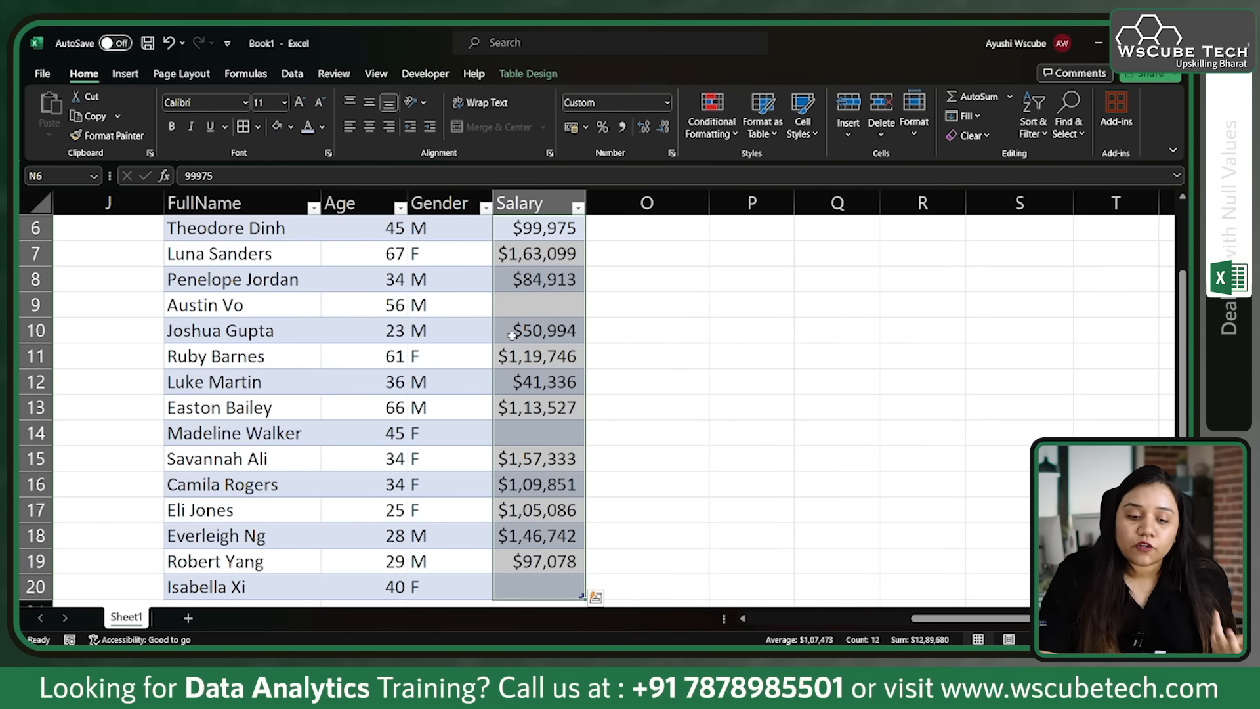
scroll(622, 383, up, 1)
click(766, 398)
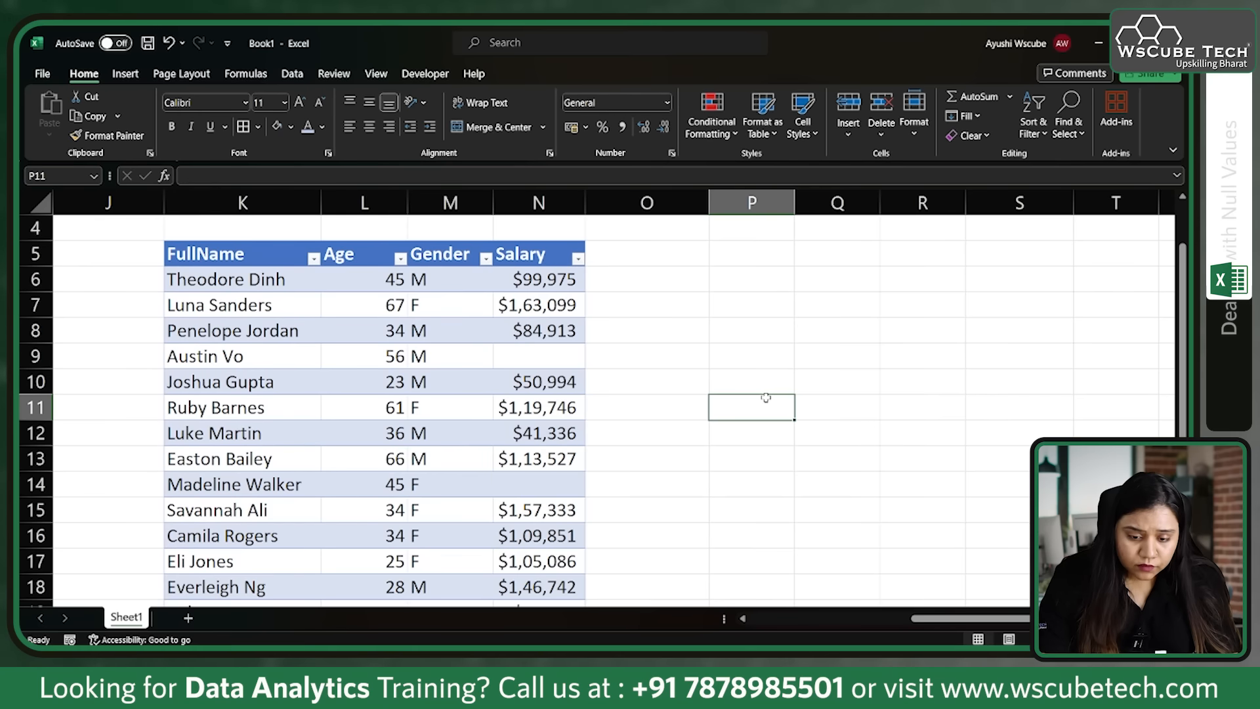
text(=av)
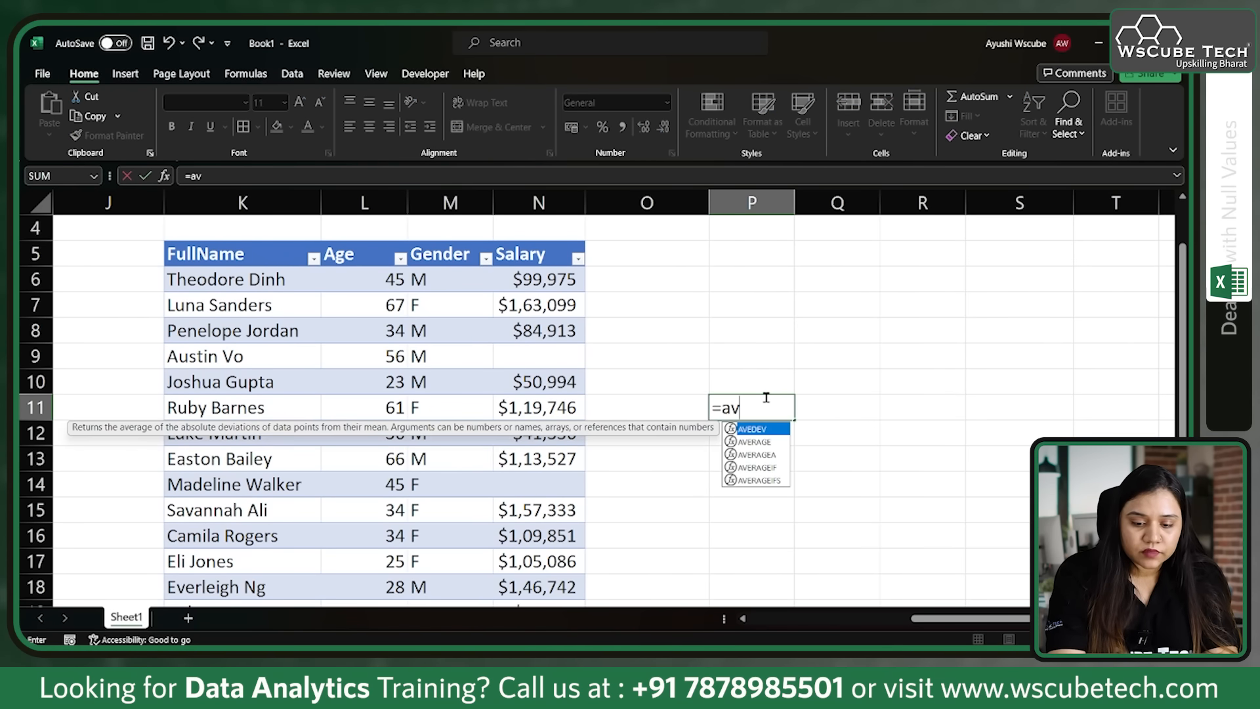
key(Down)
key(Down)
key(Up)
key(Tab)
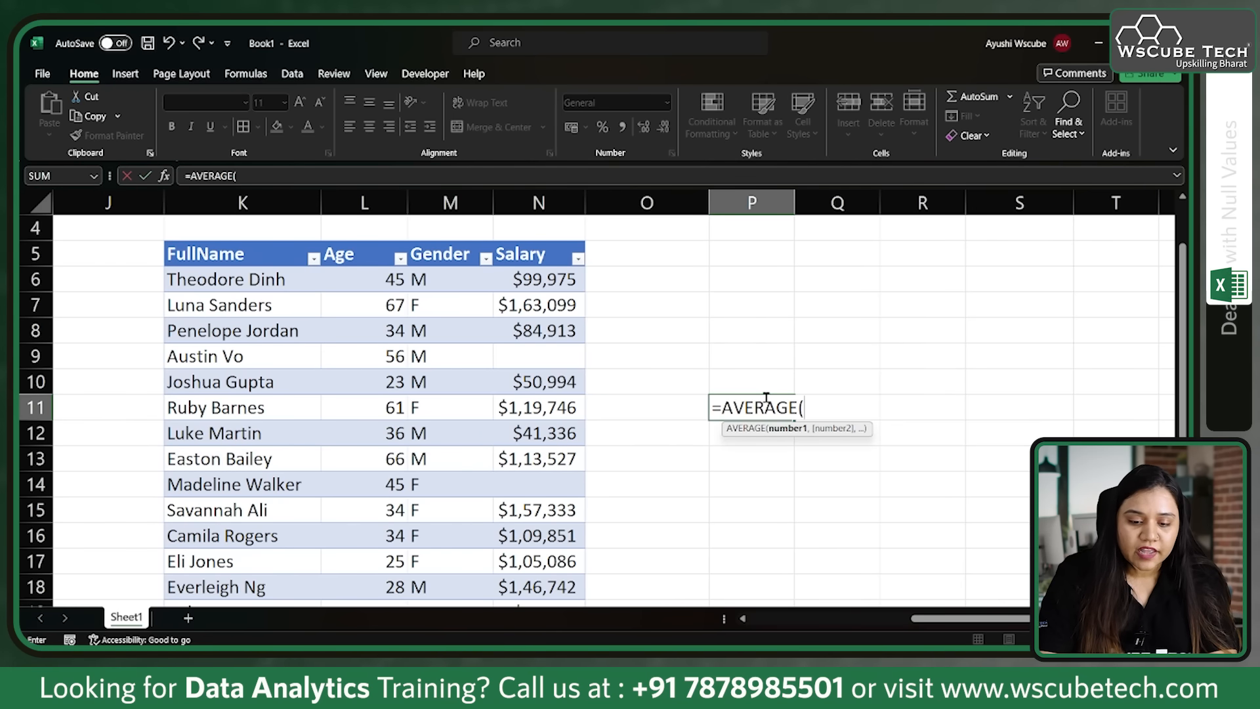
click(544, 241)
text())
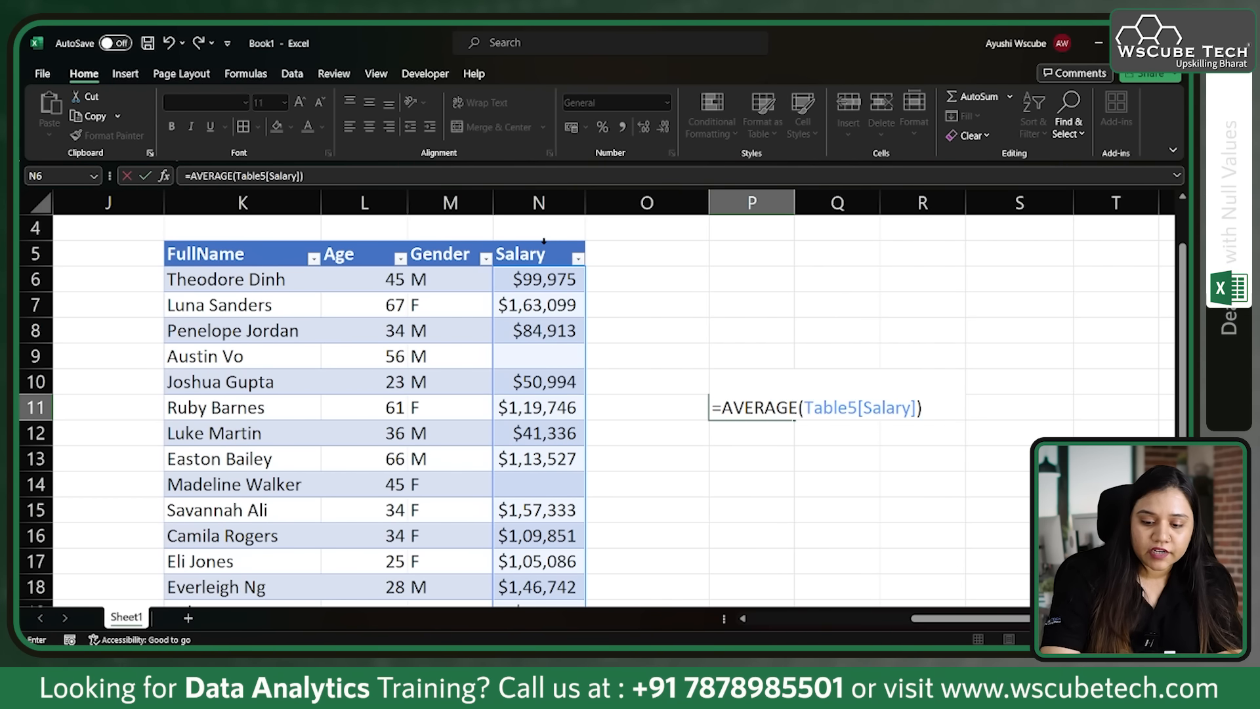
key(Return)
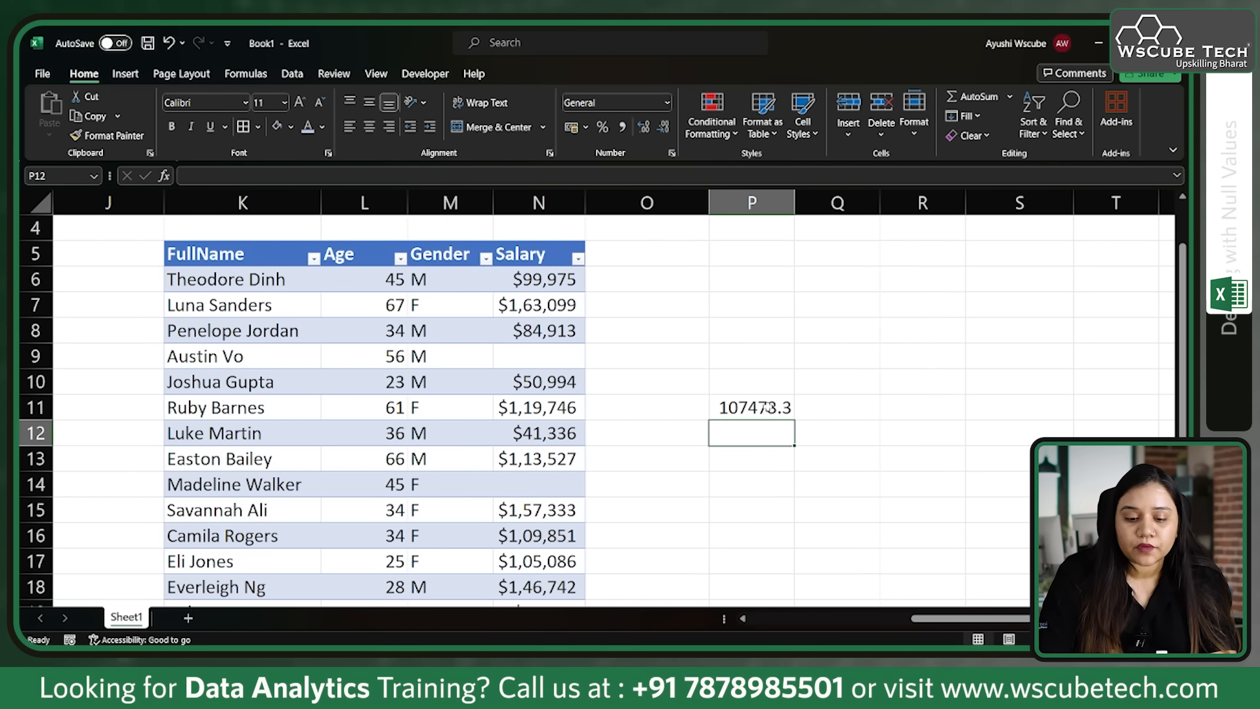
Step: Select all blank cells in the table's Salary column using Go To Special with the Blanks option
scroll(611, 414, down, 1)
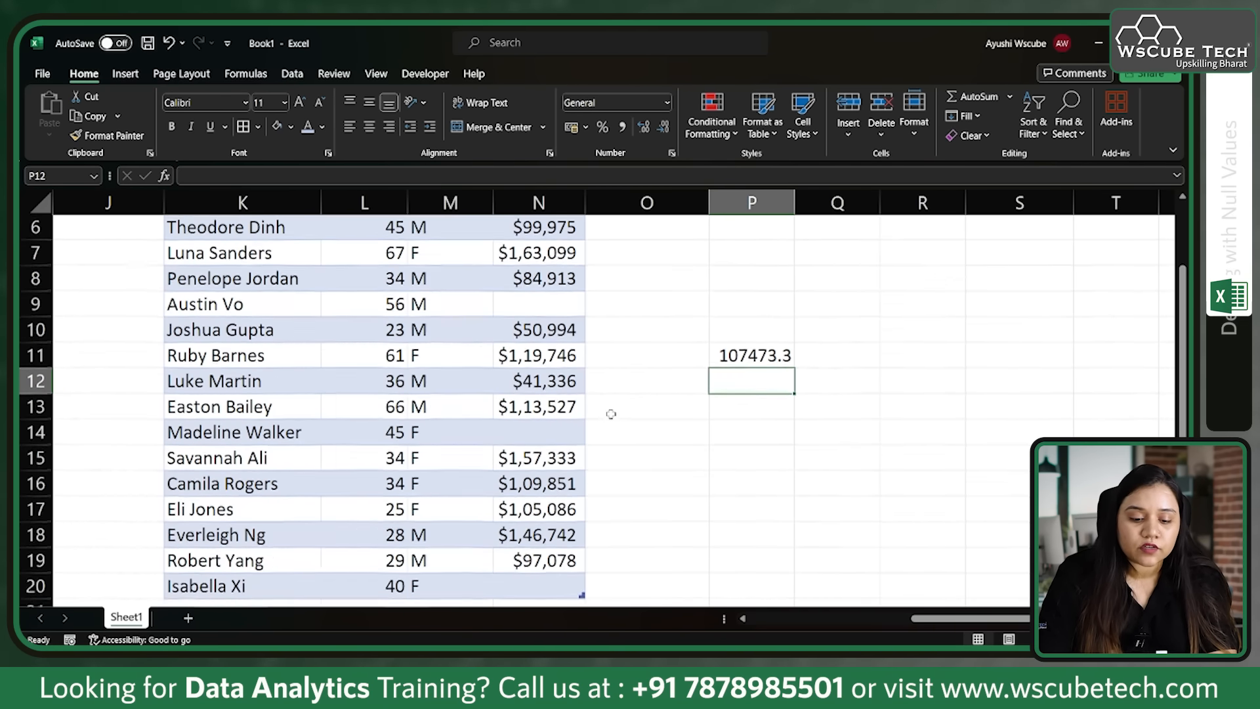
scroll(604, 394, up, 1)
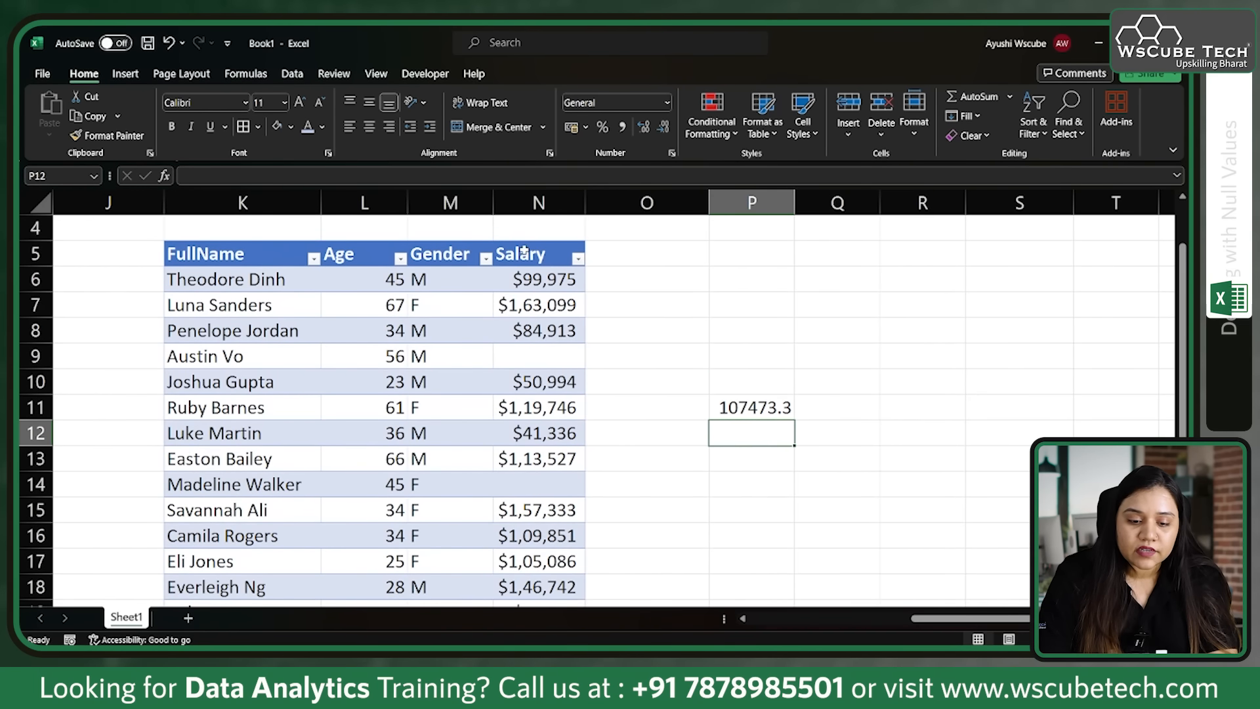
click(523, 241)
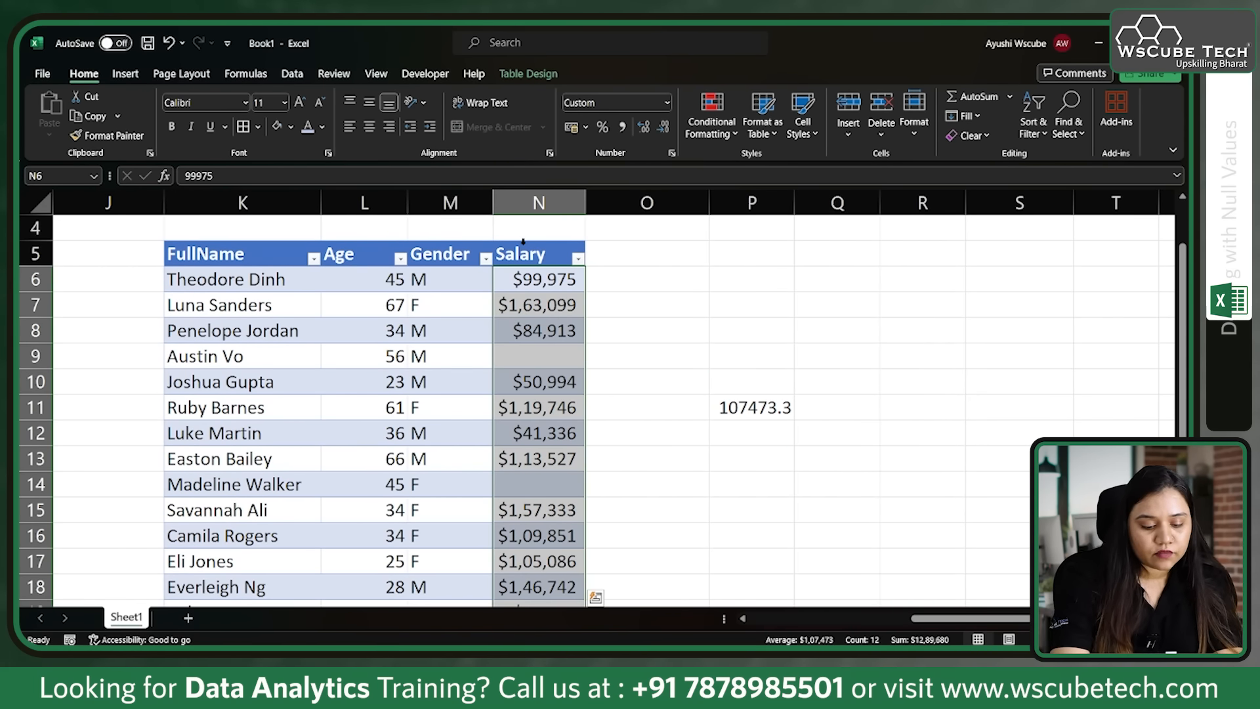
key(ctrl+g)
click(263, 415)
click(228, 346)
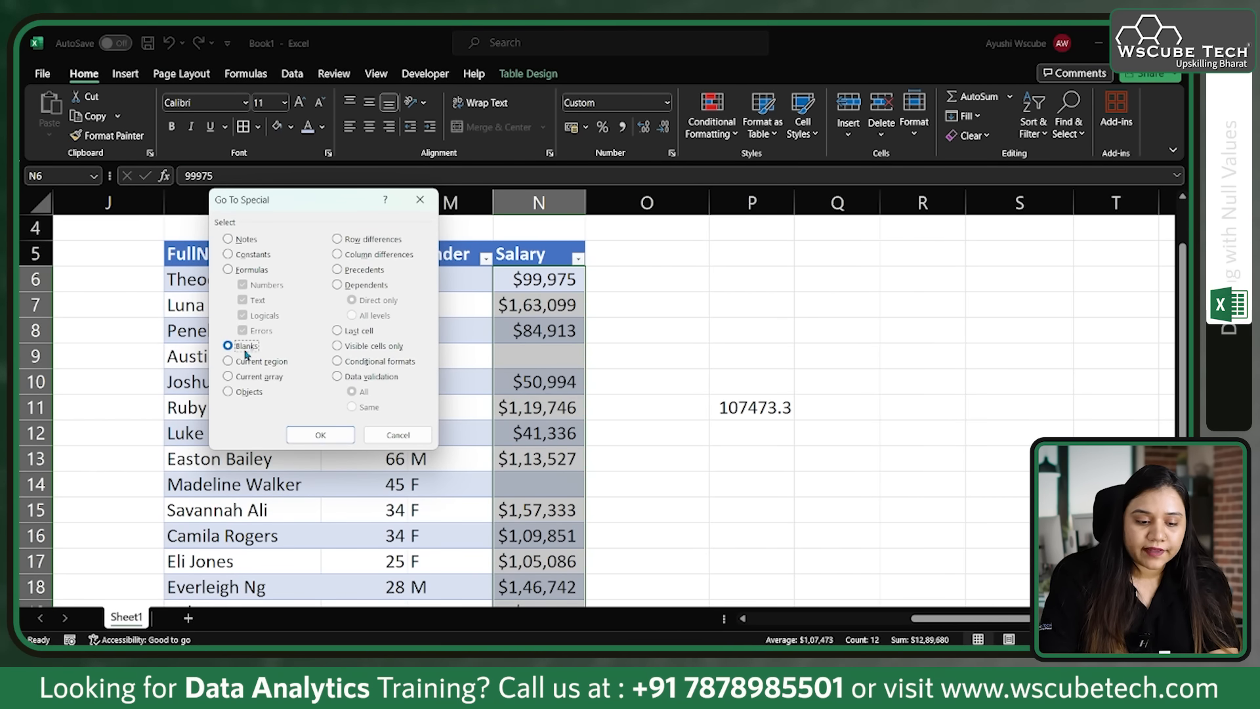
click(321, 435)
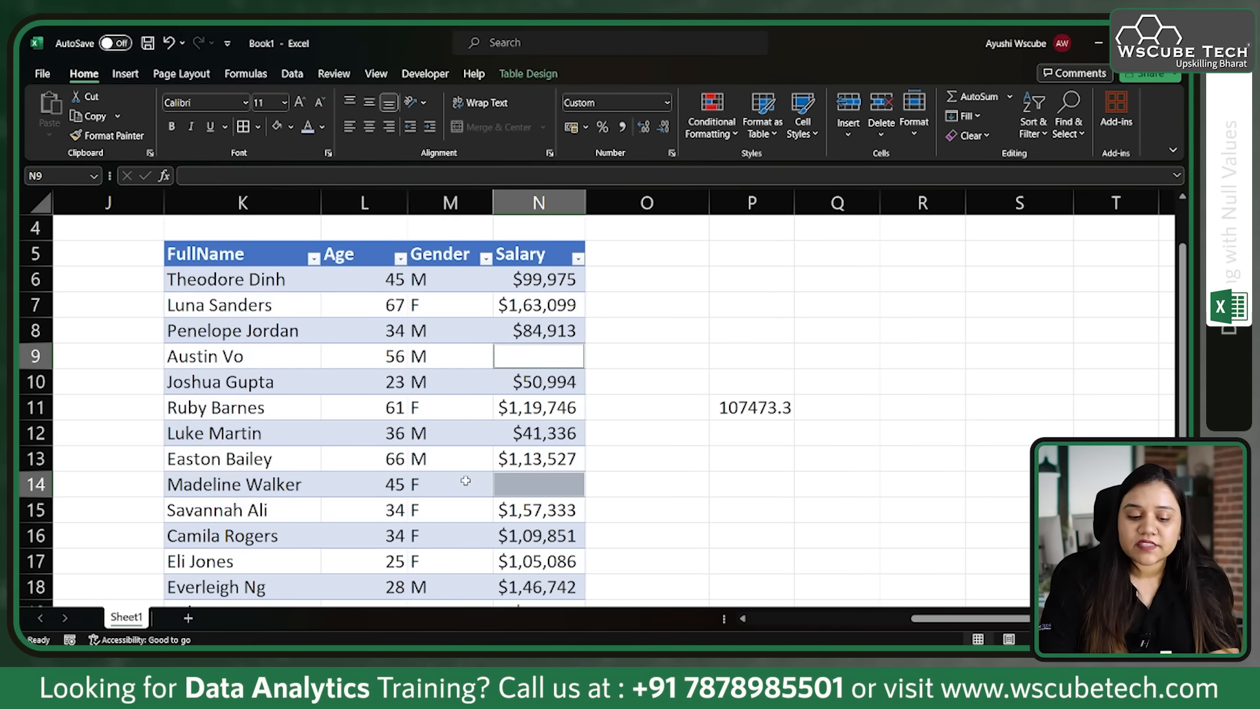
scroll(464, 478, down, 2)
scroll(465, 481, up, 1)
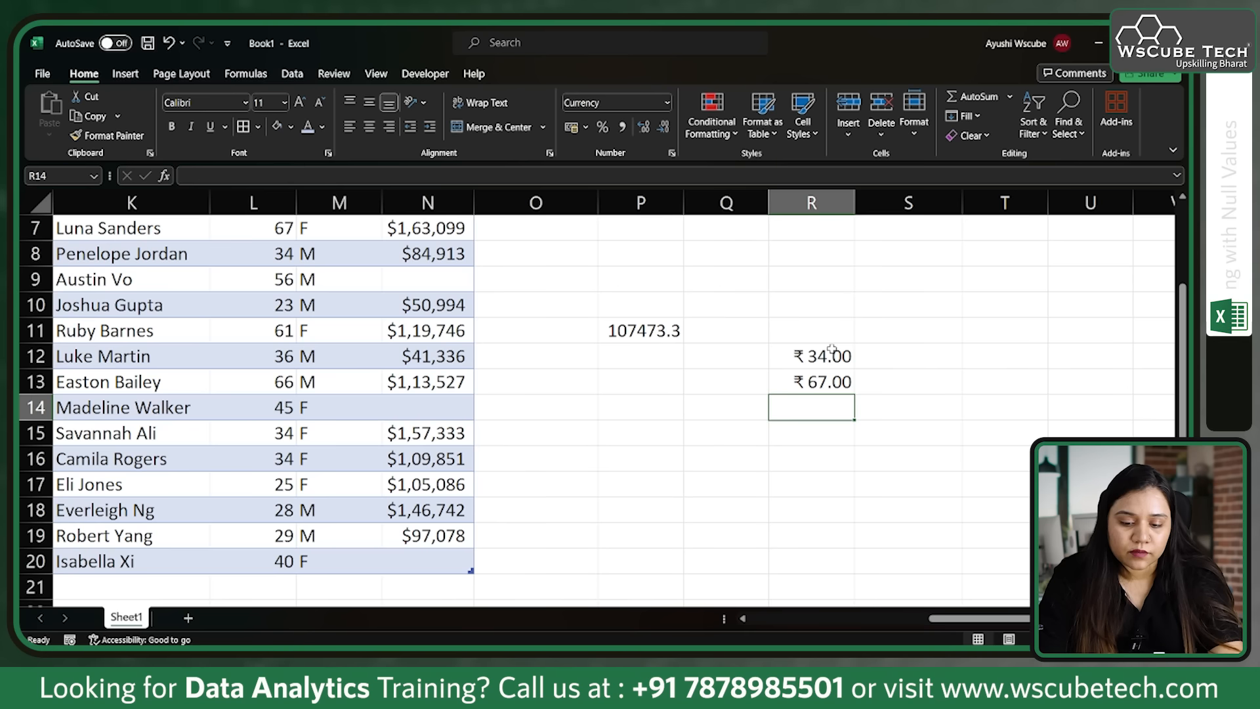
Step: Enter the sample value 46 in R14 and the values 56, 67 and 44 in R16:R18, leaving R15 empty
text(46)
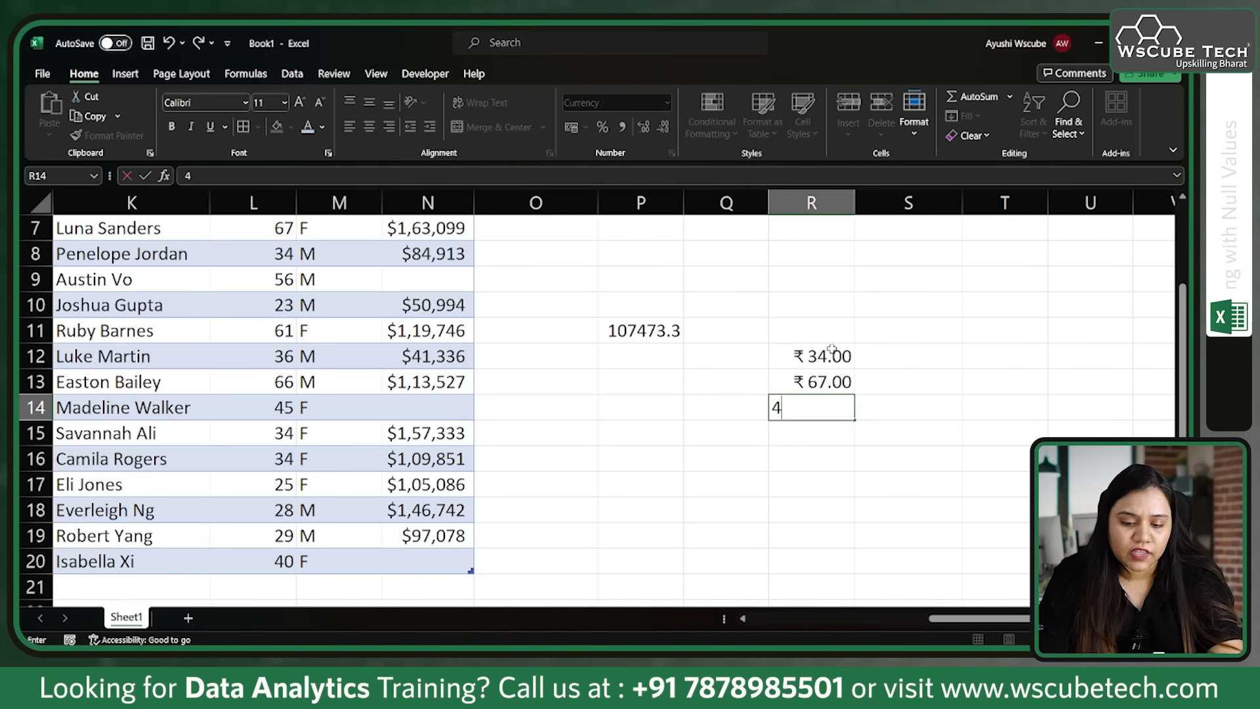
key(Return)
click(817, 475)
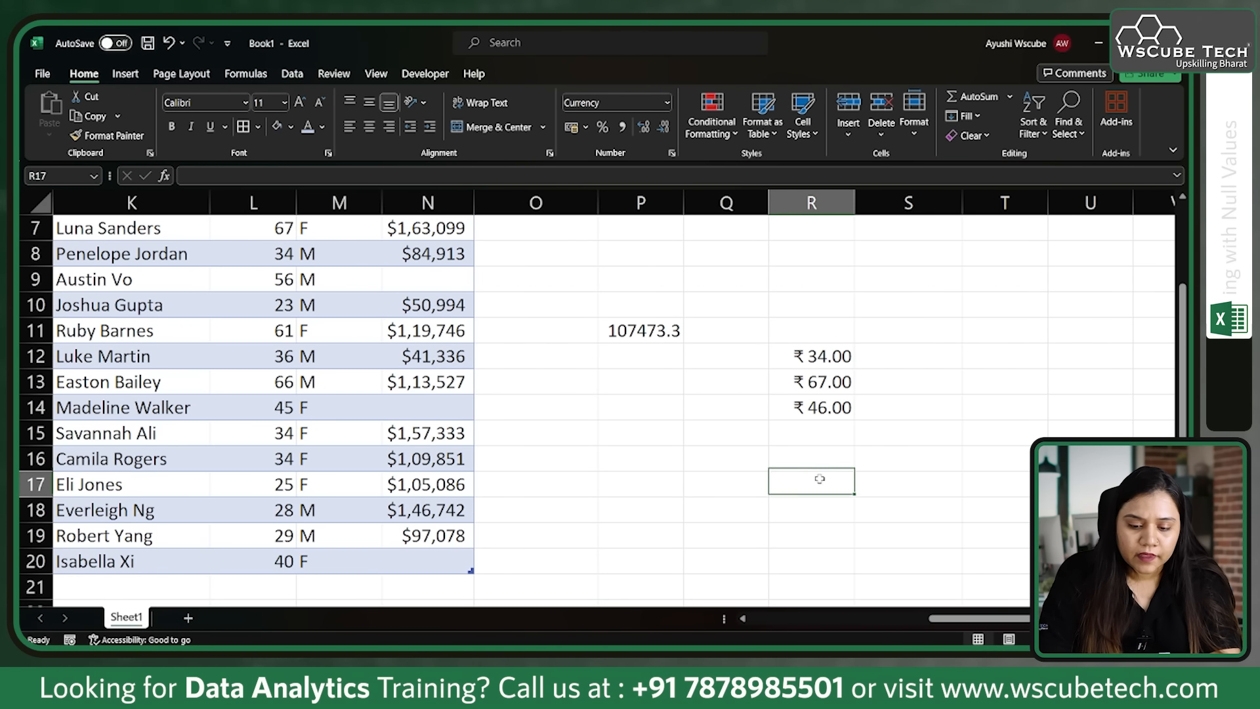
click(800, 450)
text(56)
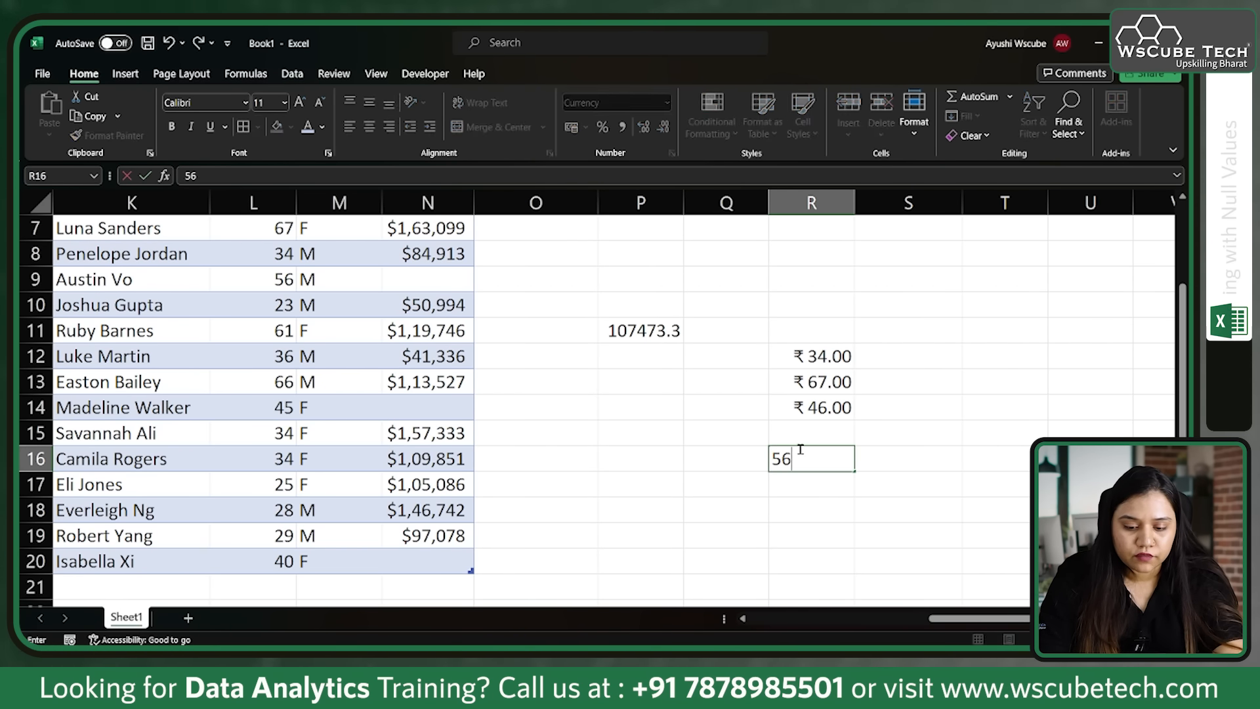
key(Return)
text(67)
key(Return)
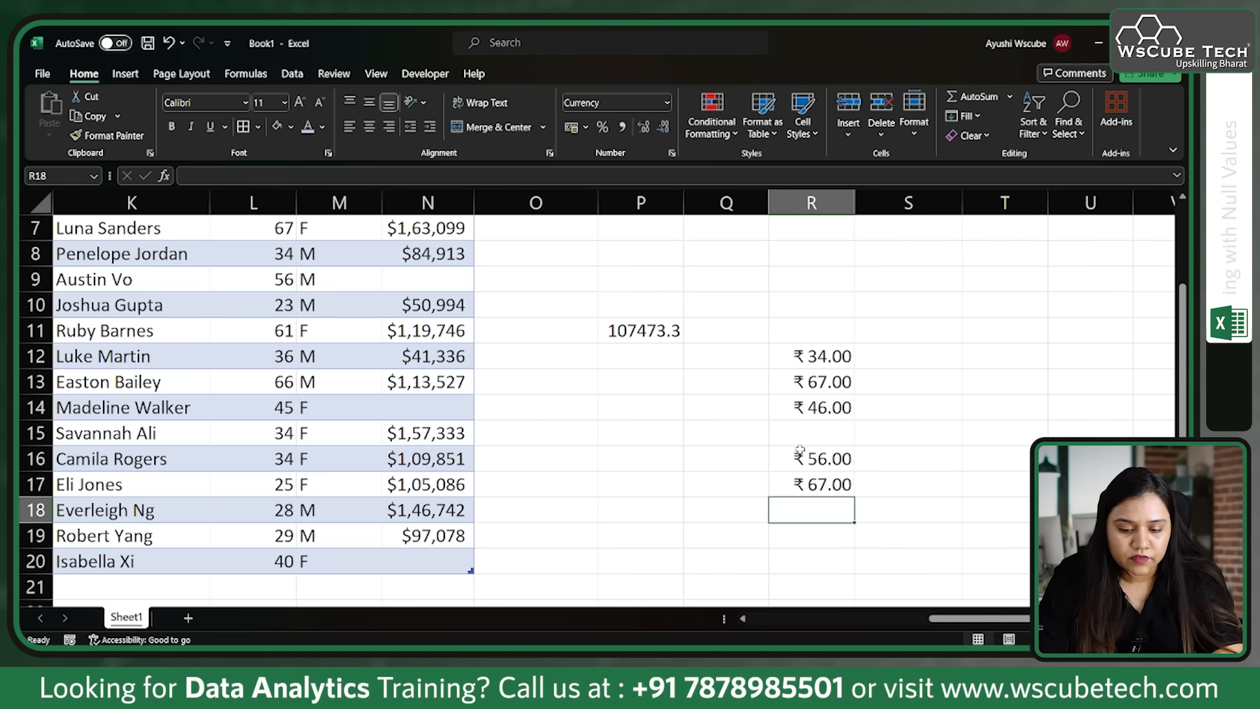
text(44)
key(Return)
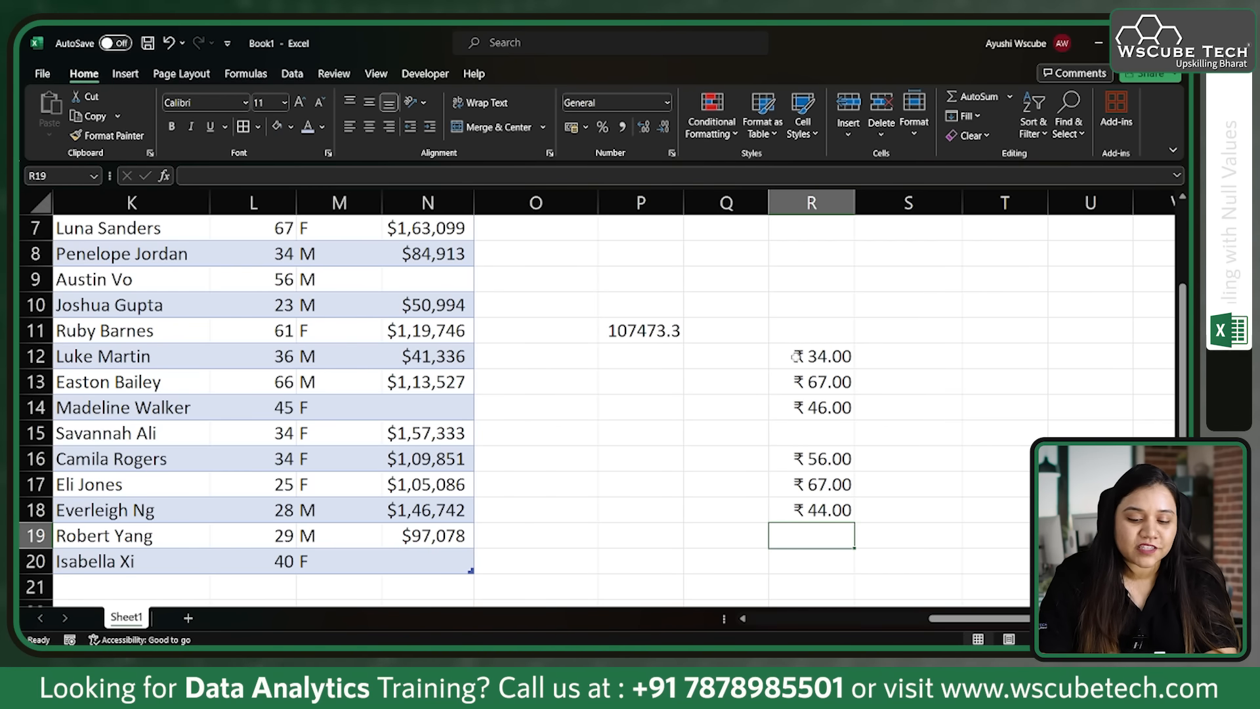
Step: Try the self-referencing formula =SUM(R12:R18) in R15, and clear the sample range R12:R18
click(820, 427)
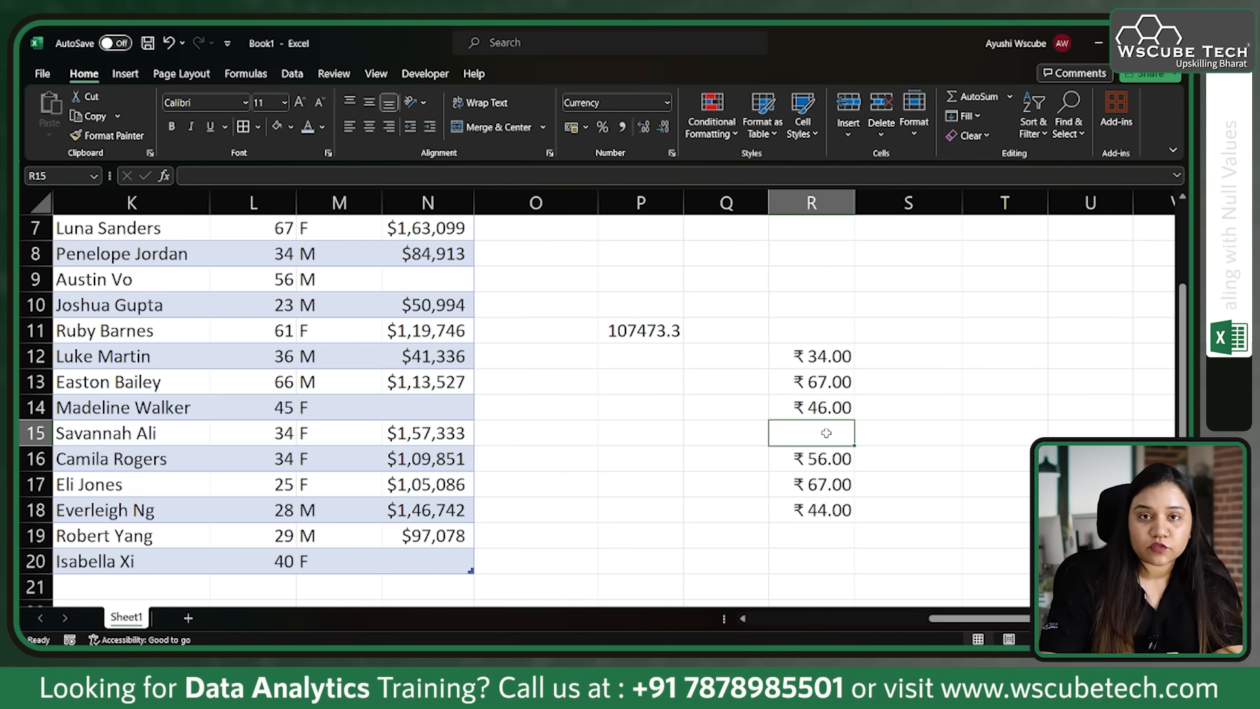
text(=sum()
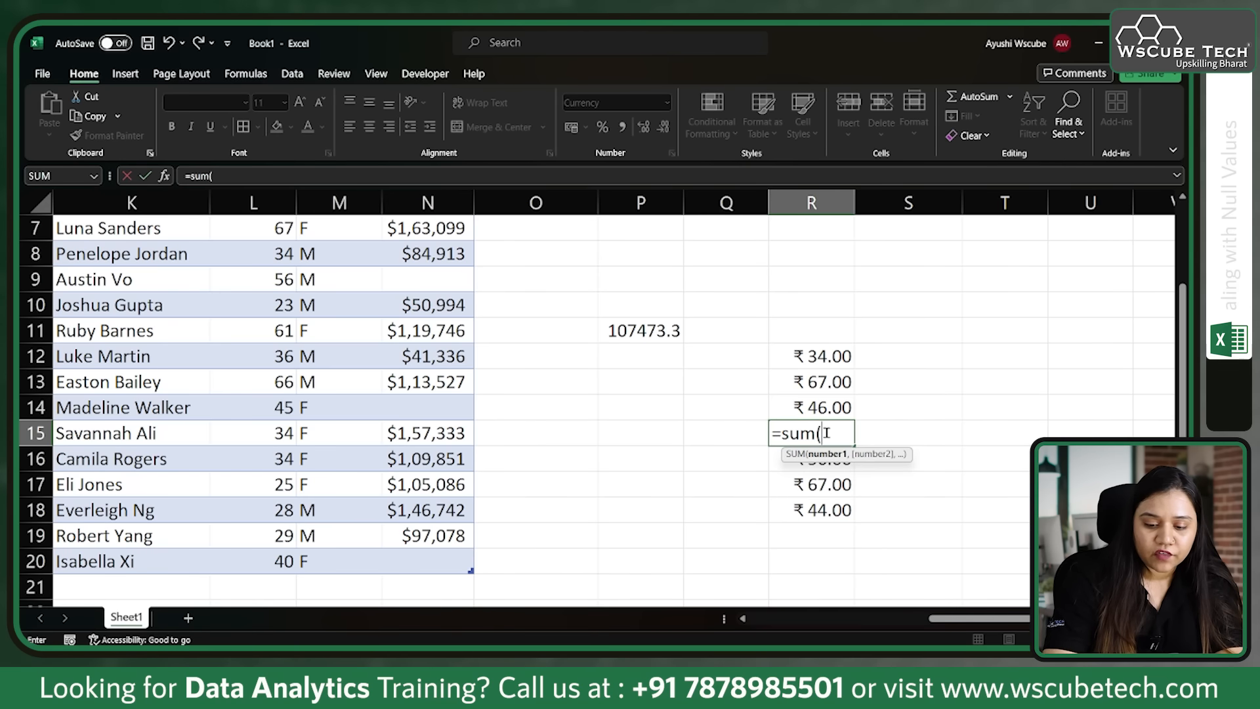
drag(824, 358, 829, 512)
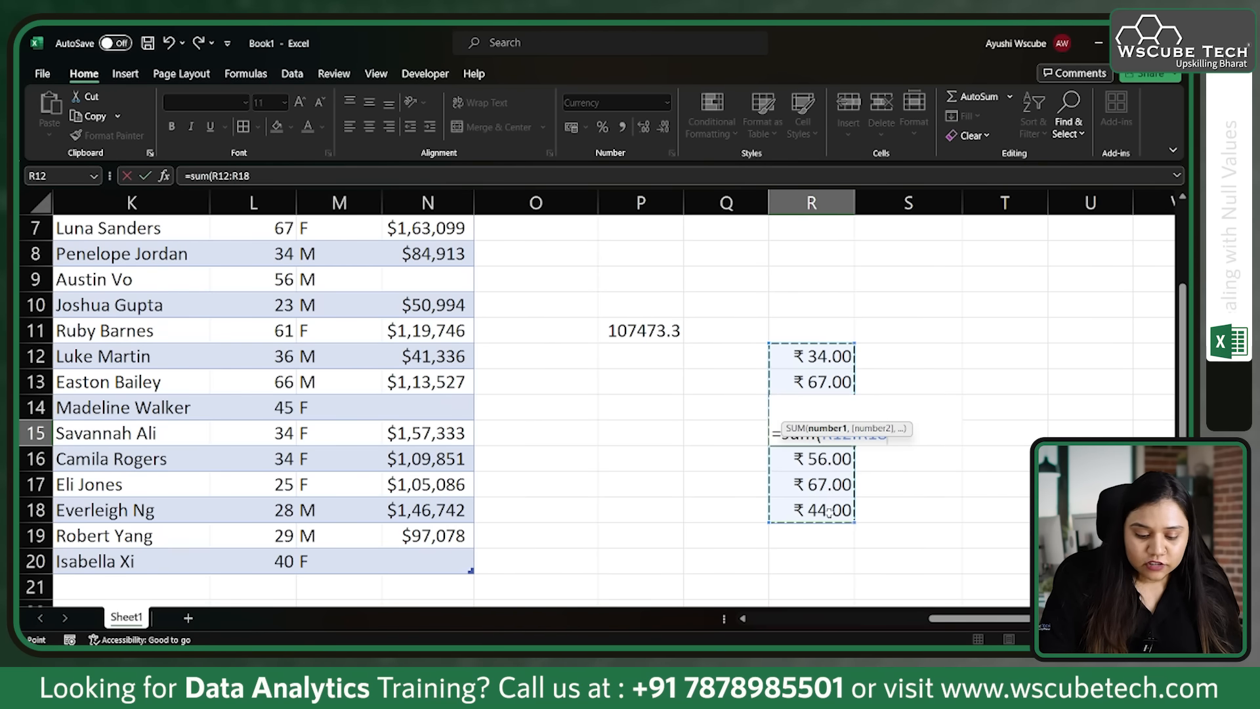
key(Return)
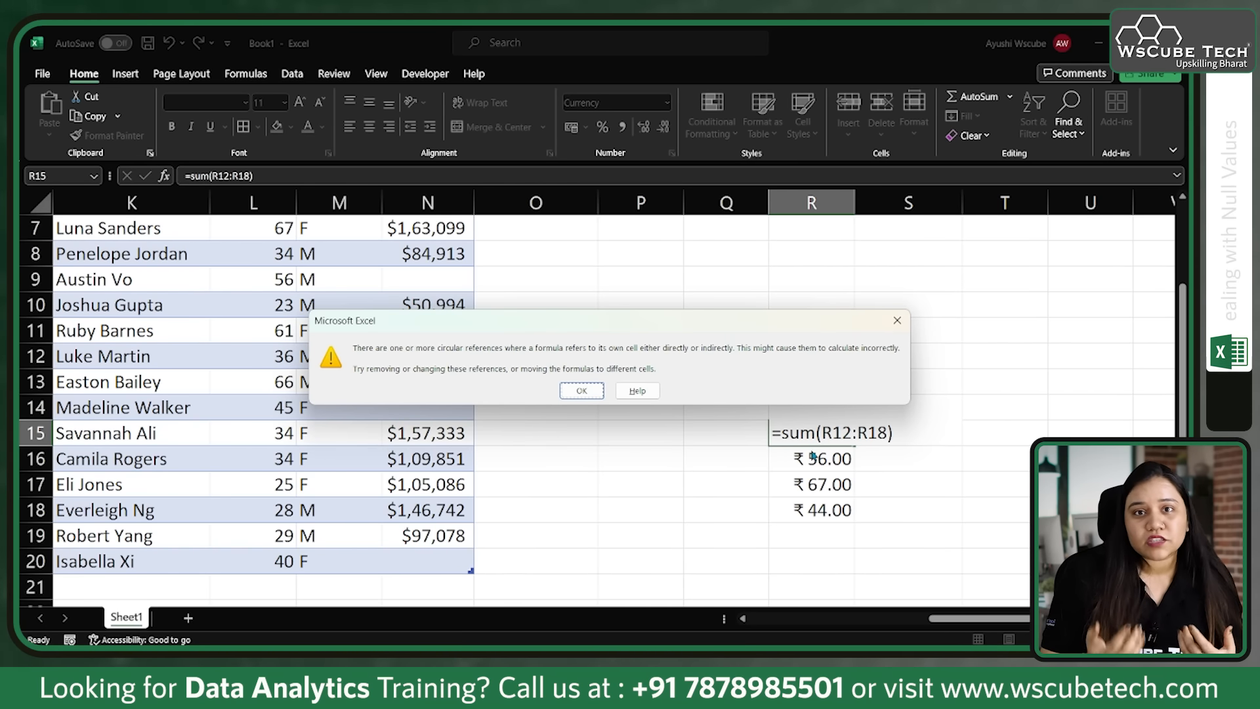
click(897, 320)
drag(819, 362, 831, 516)
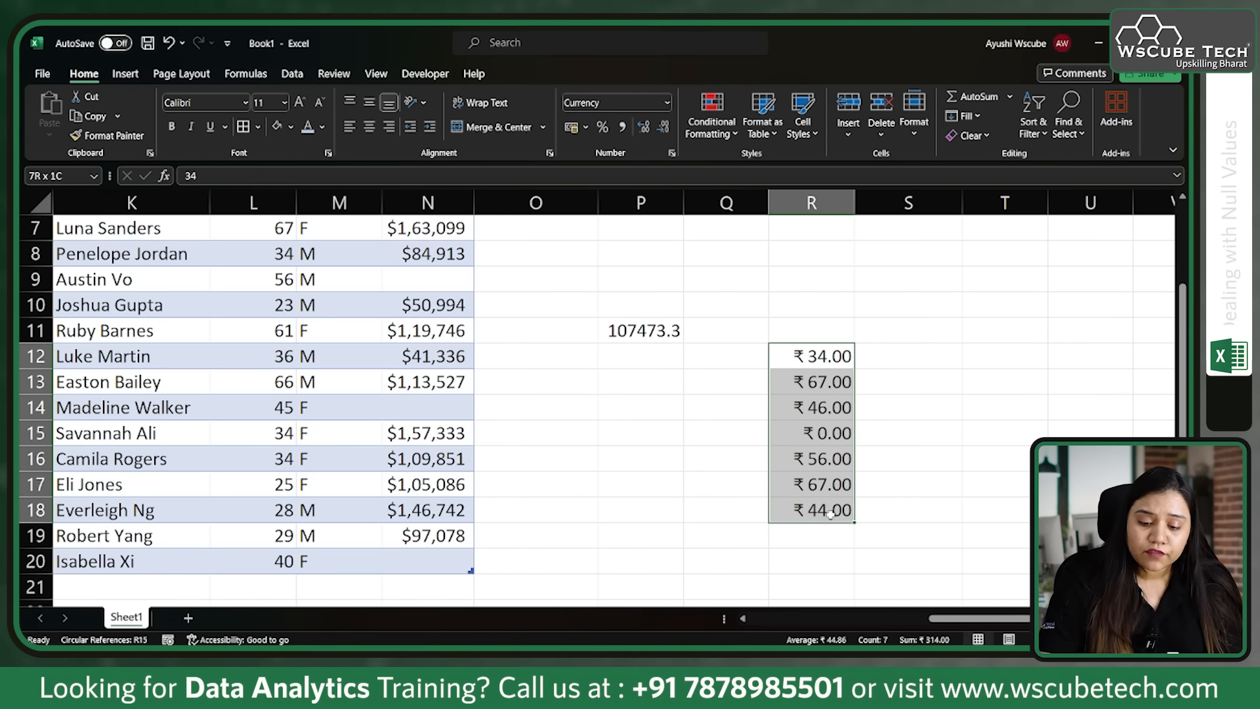
key(Delete)
Step: Reselect the blank cells in the table's Salary column using Go To Special set to Blanks
scroll(485, 445, up, 2)
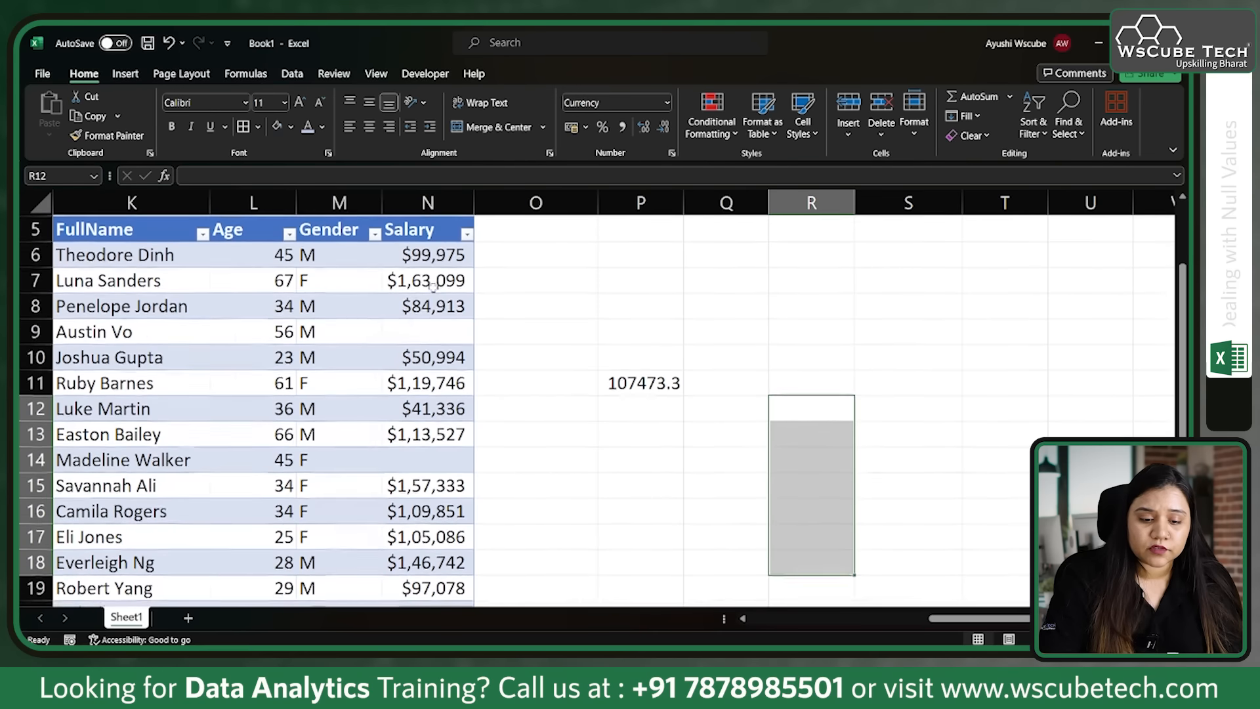
click(433, 268)
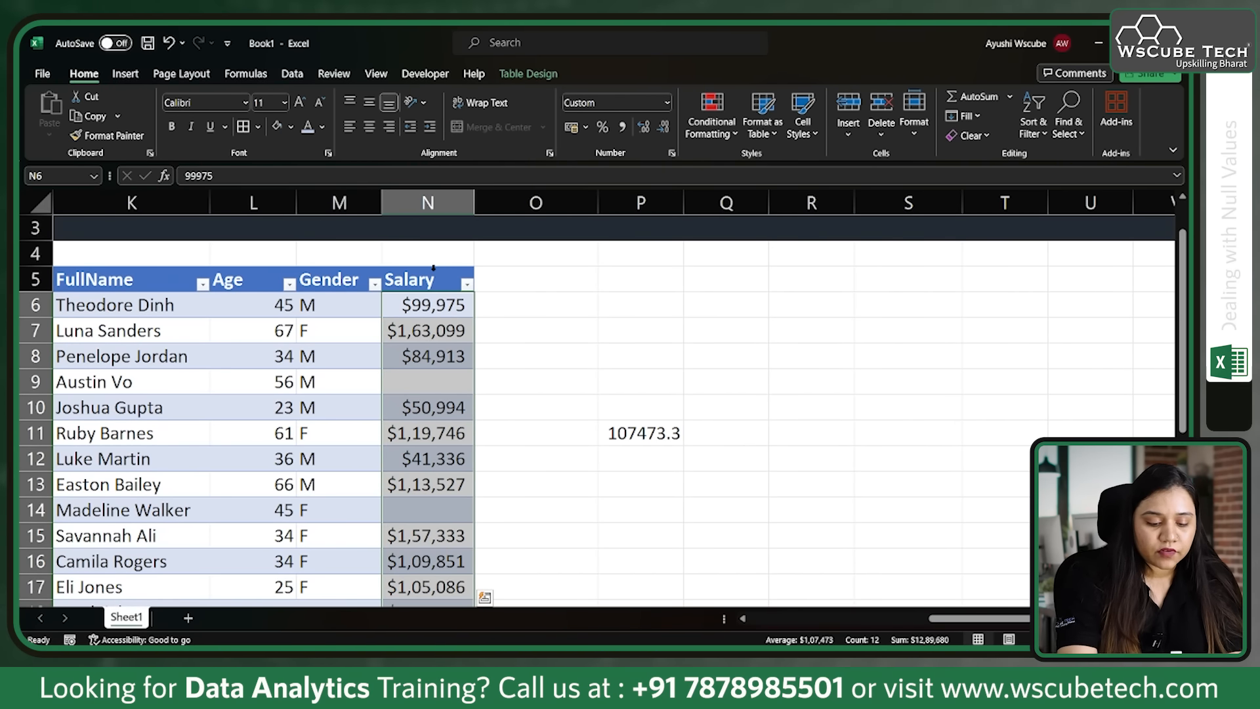
key(ctrl+g)
click(237, 410)
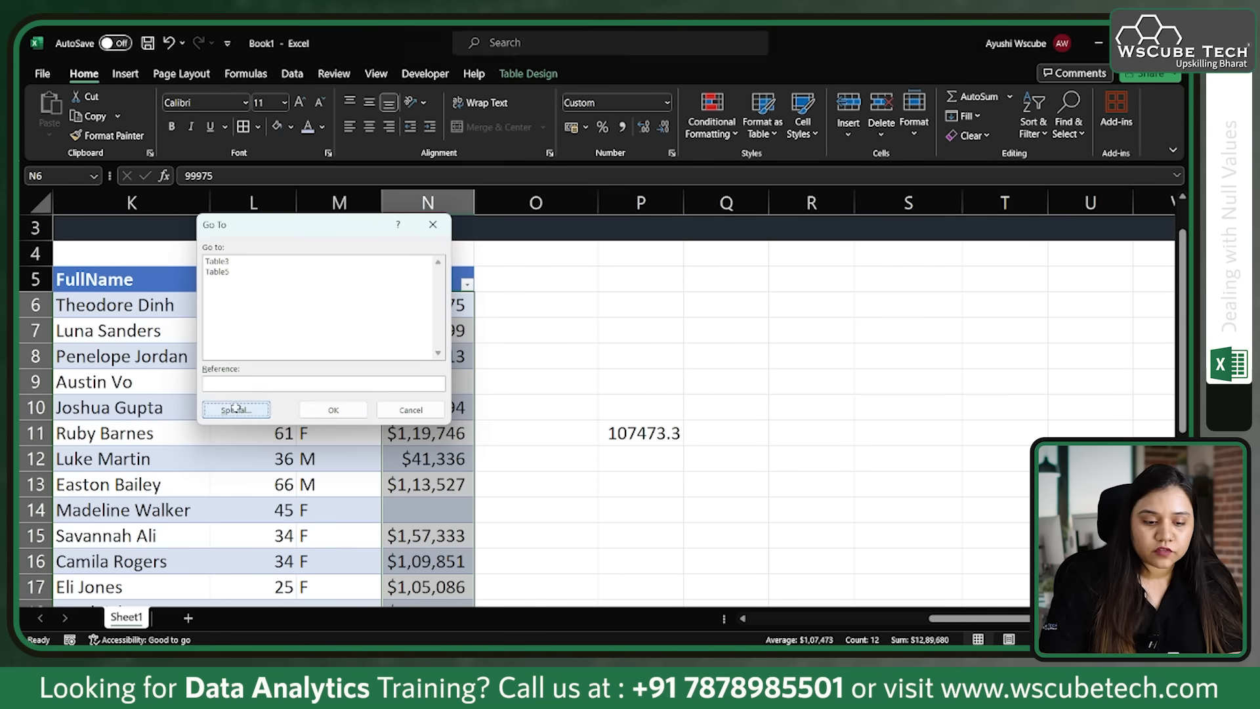
click(228, 346)
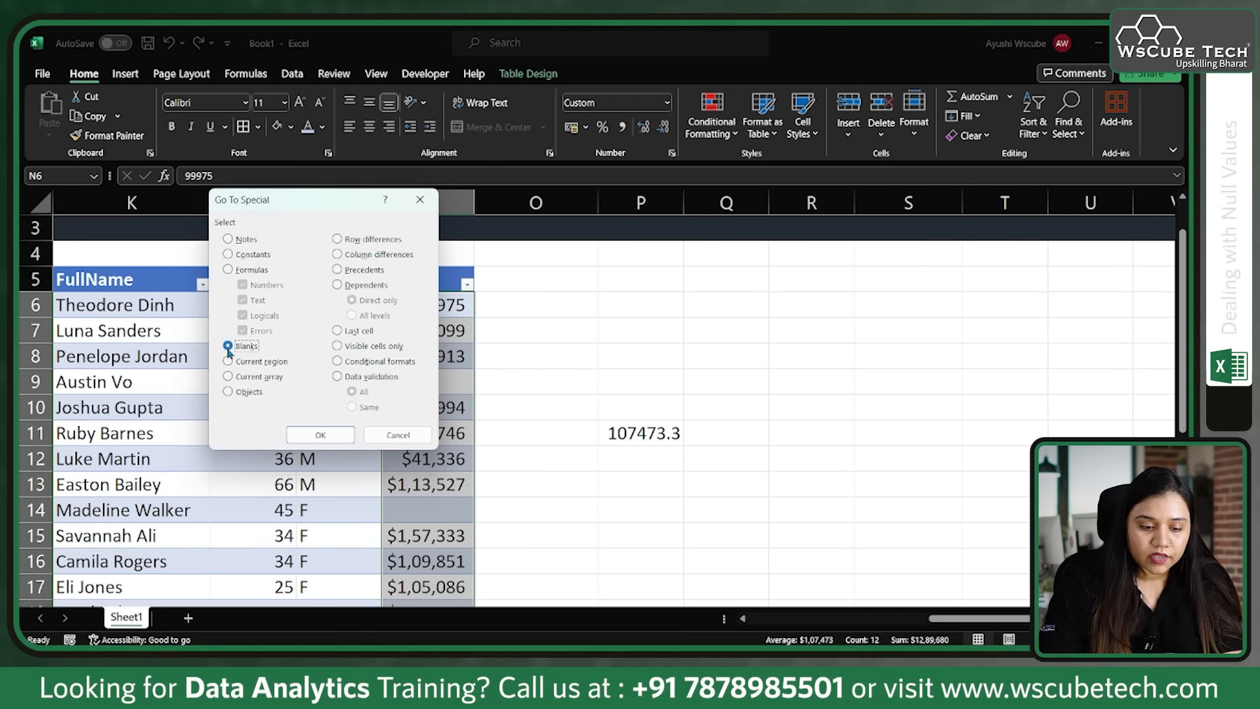
click(327, 437)
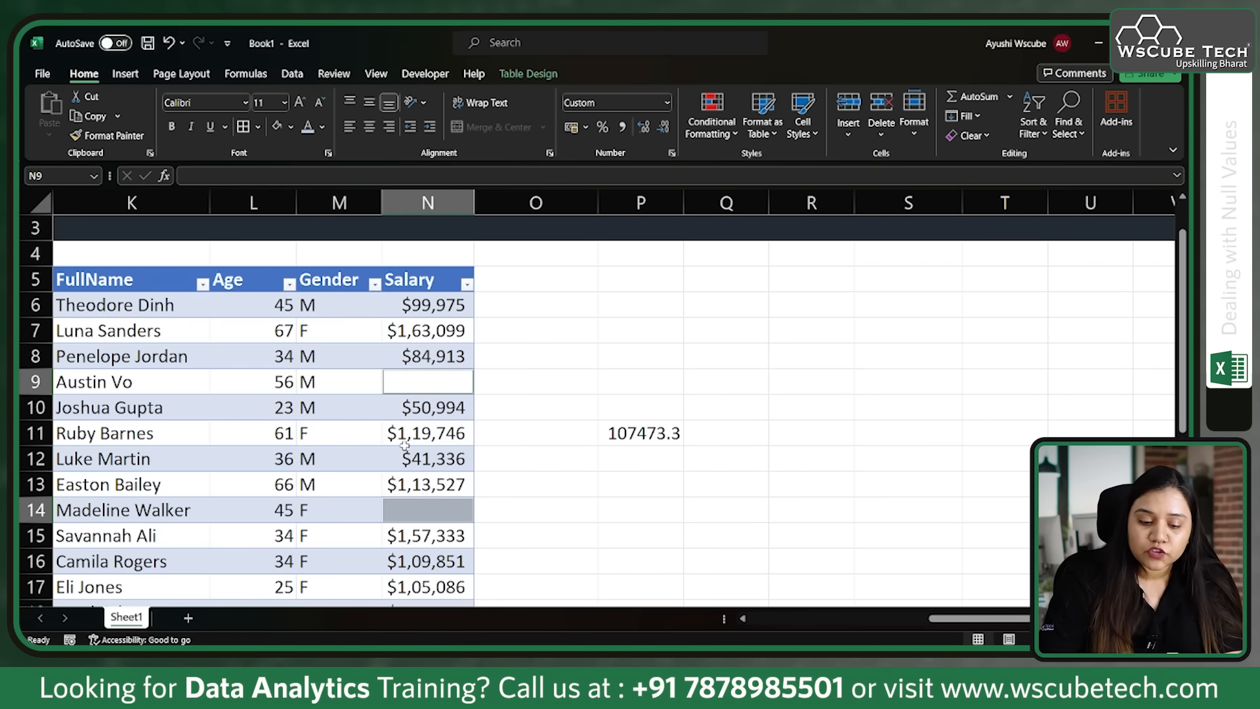
Step: Try filling the selected blank Salary cells with a reference to the calculated average, =P11
text(=)
click(627, 435)
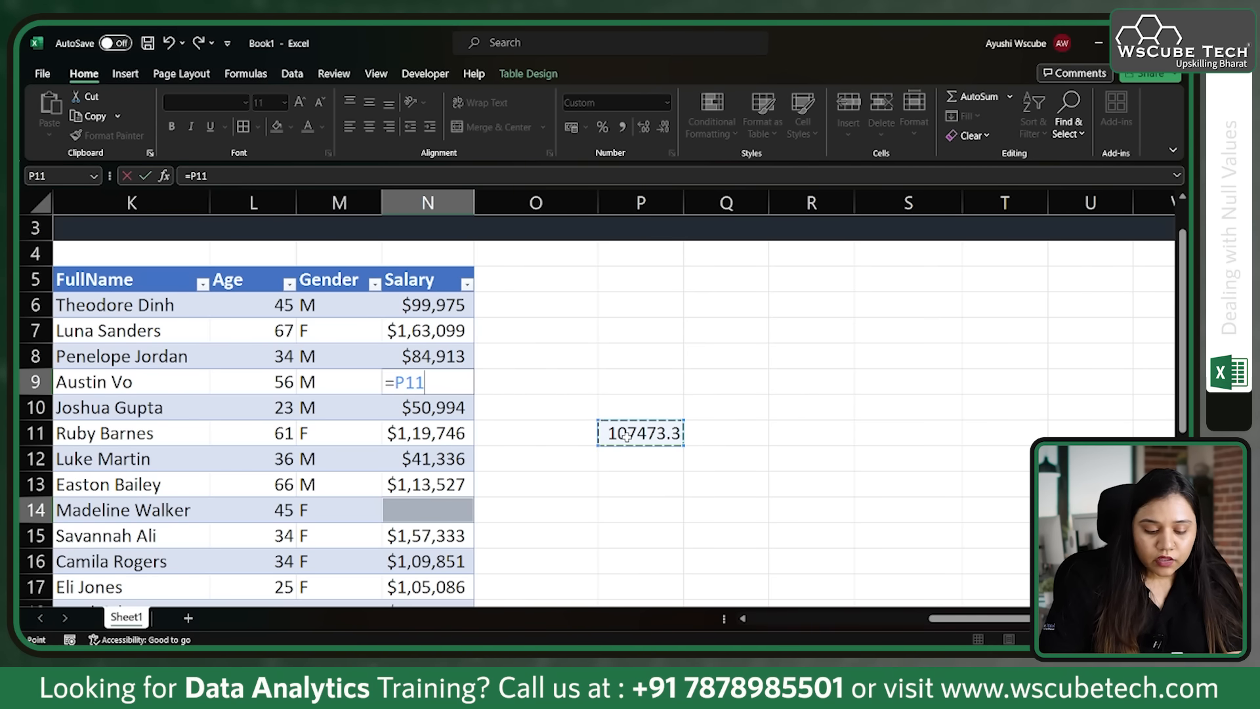
key(ctrl+Return)
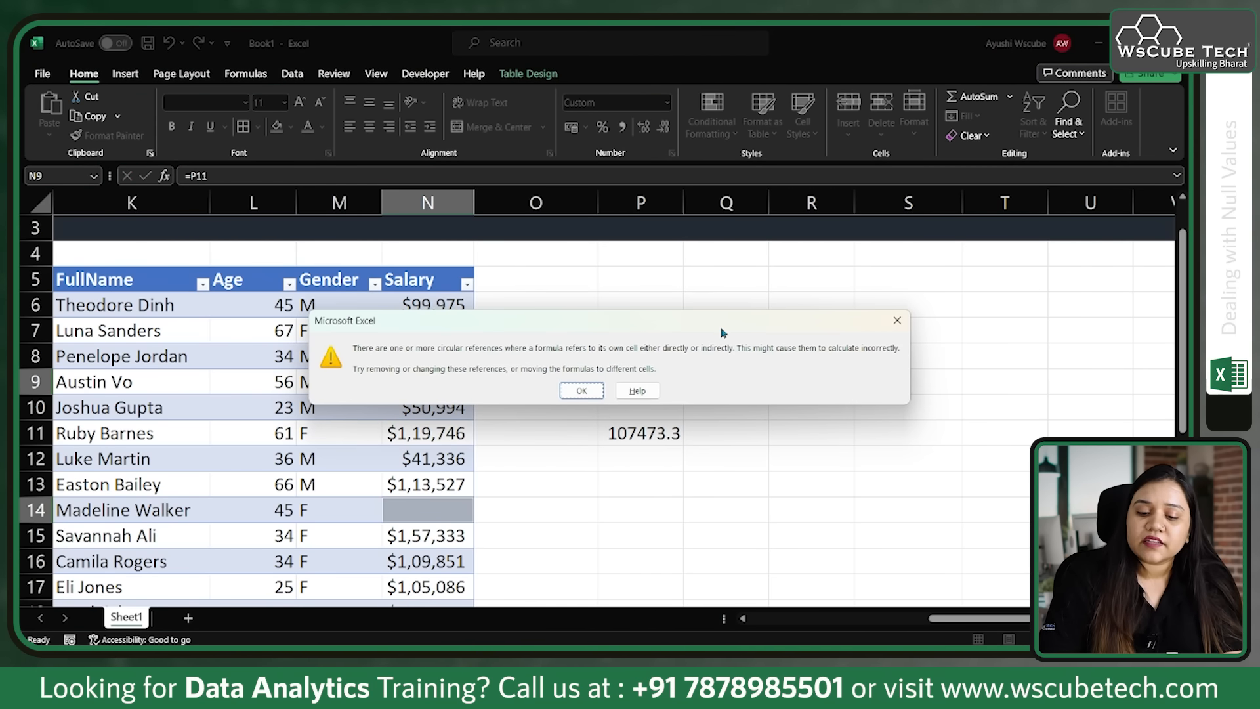
click(903, 327)
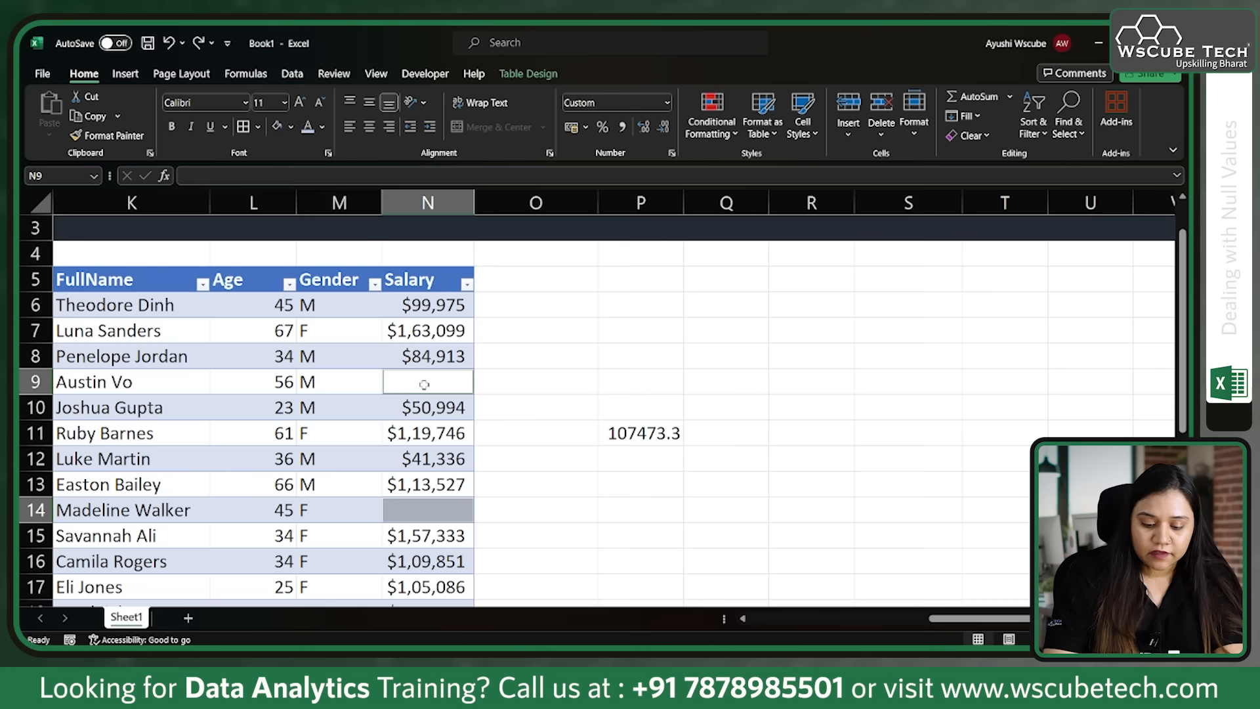
Step: Fill all selected blank Salary cells with the average as a fixed number, 107473
text(1074)
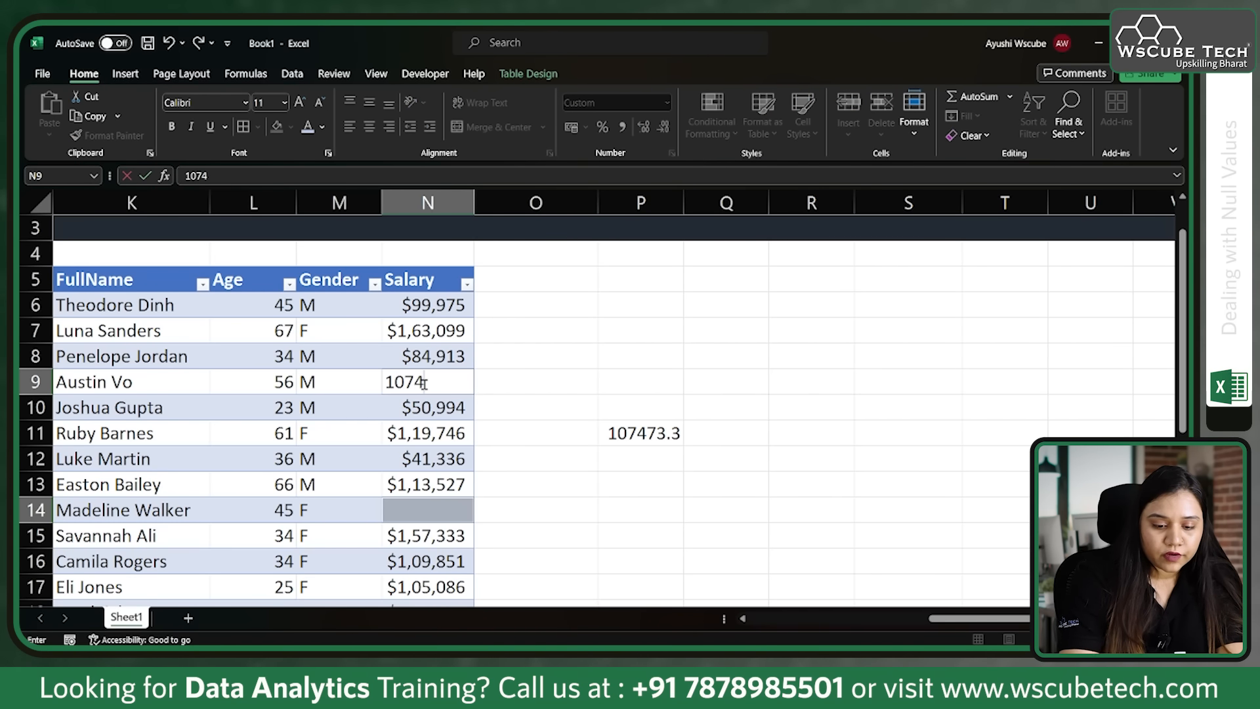
text(73)
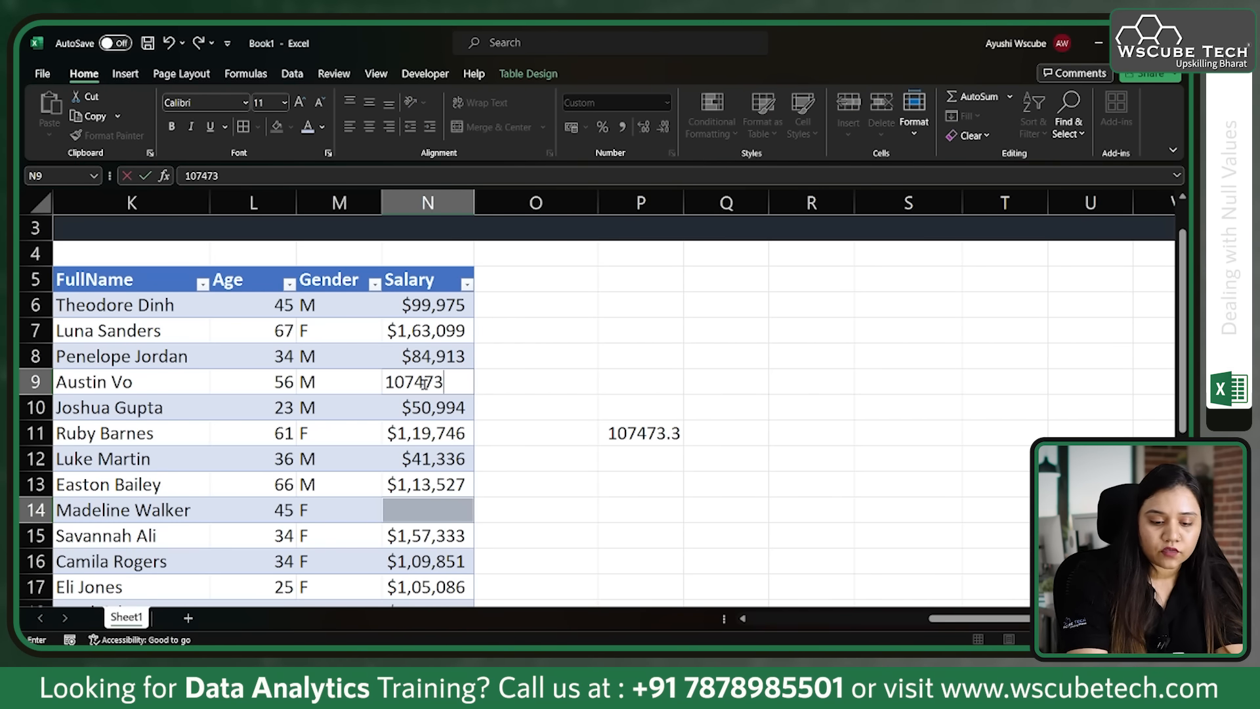
key(ctrl+Return)
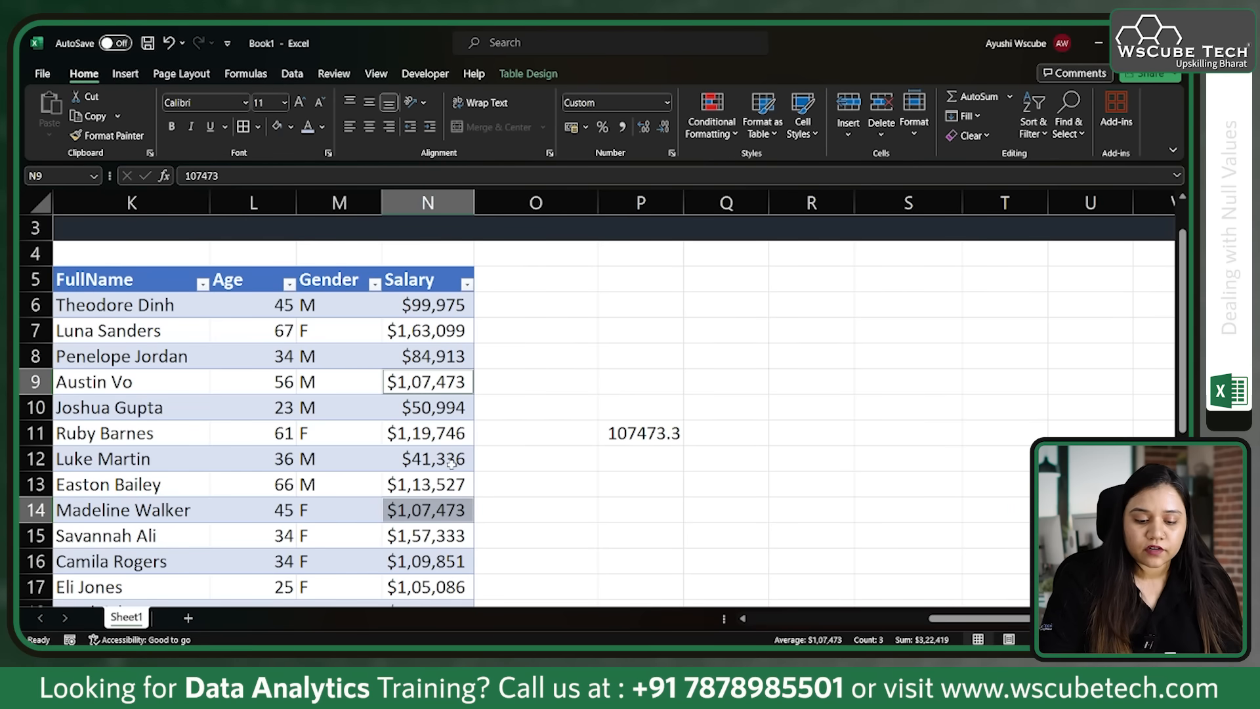
scroll(451, 463, down, 5)
scroll(446, 430, up, 5)
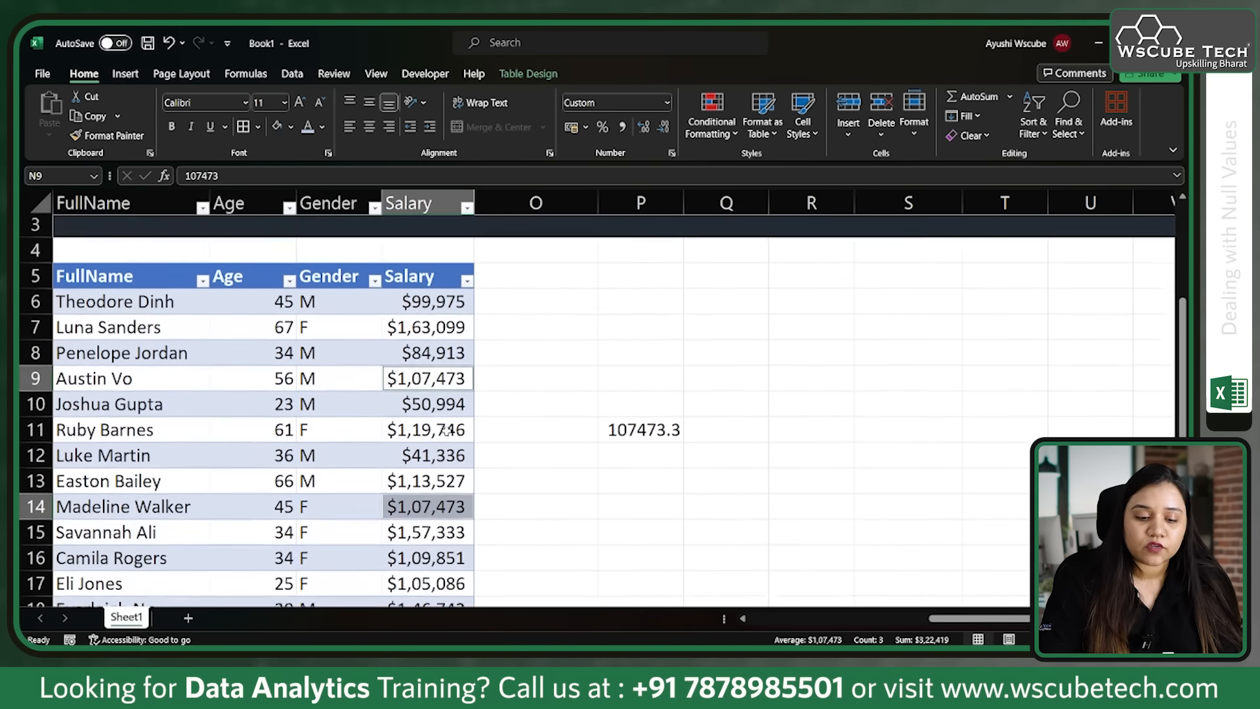
click(649, 439)
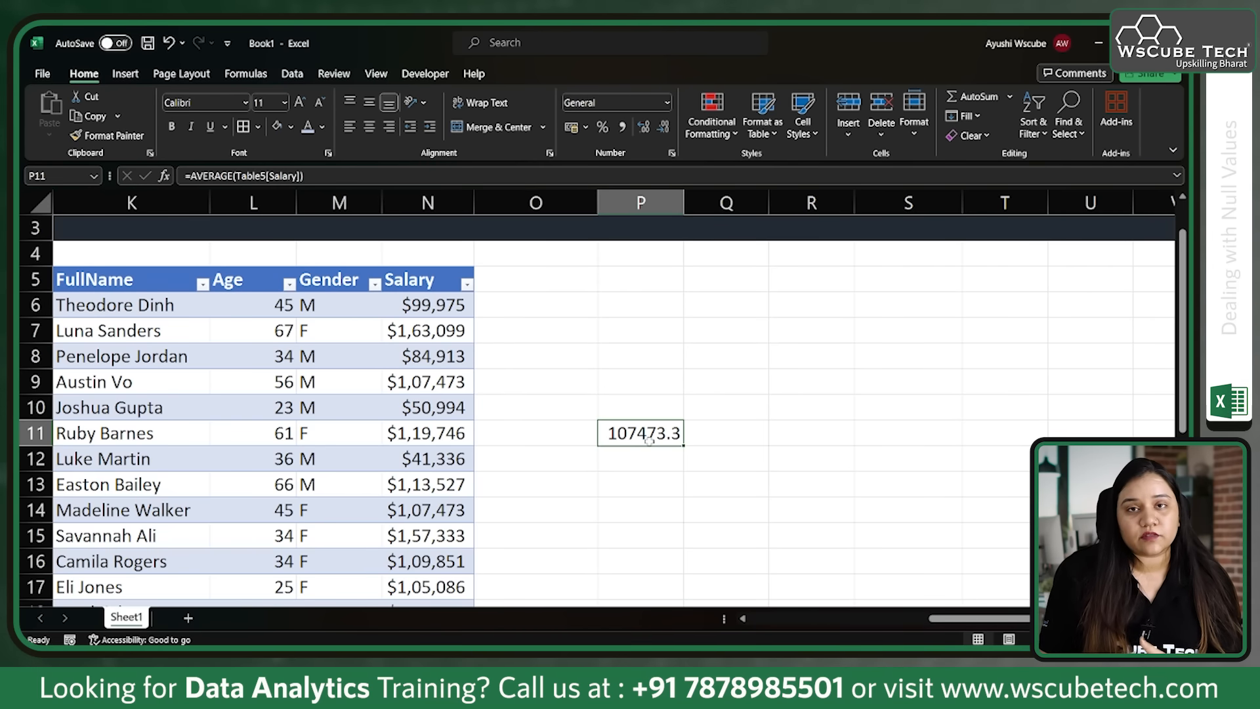
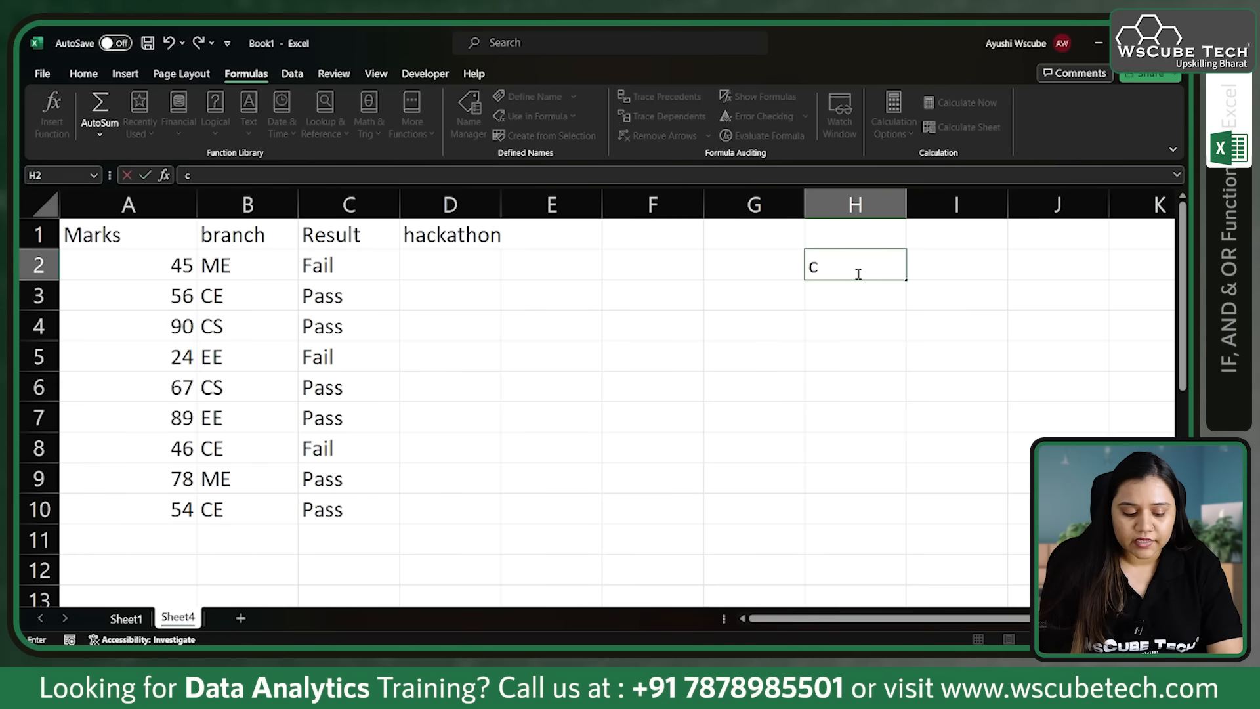
Step: Note the hackathon criteria beside the table, with cs in H2 and 70 in H3
key(Return)
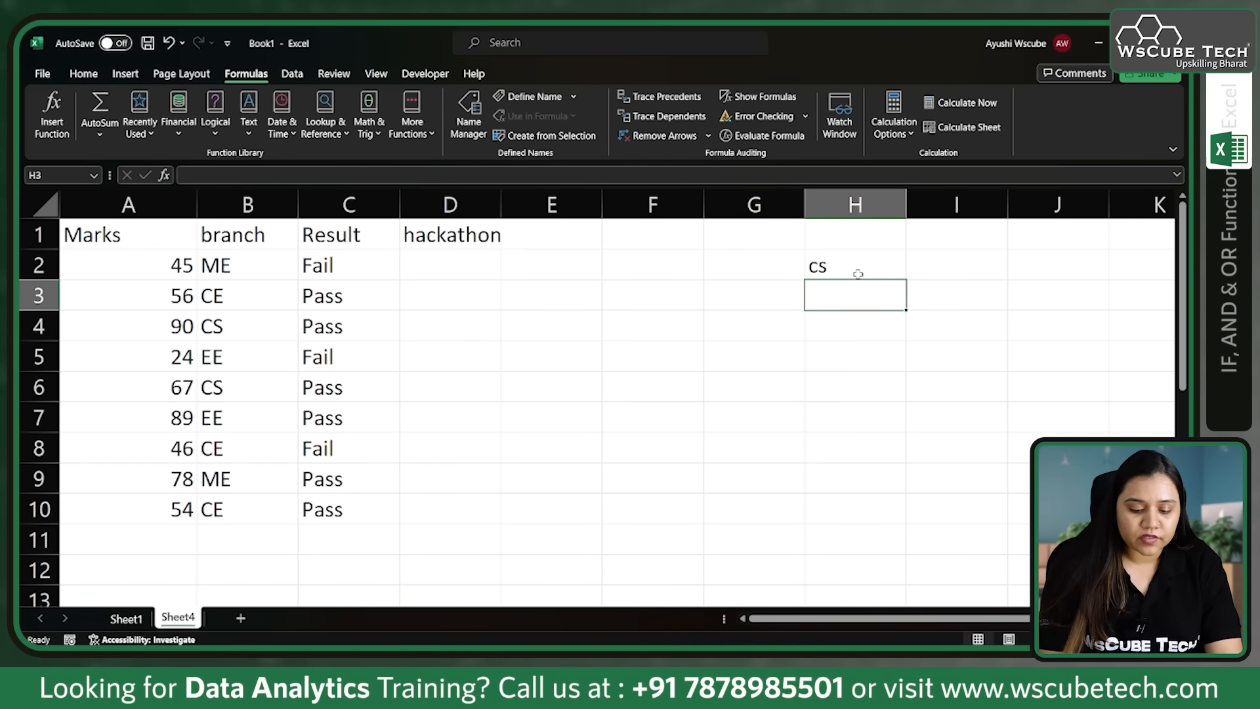
text(70)
Step: Begin an IF formula in D2 with an AND test requiring B2="CS" and A2>=70
click(455, 266)
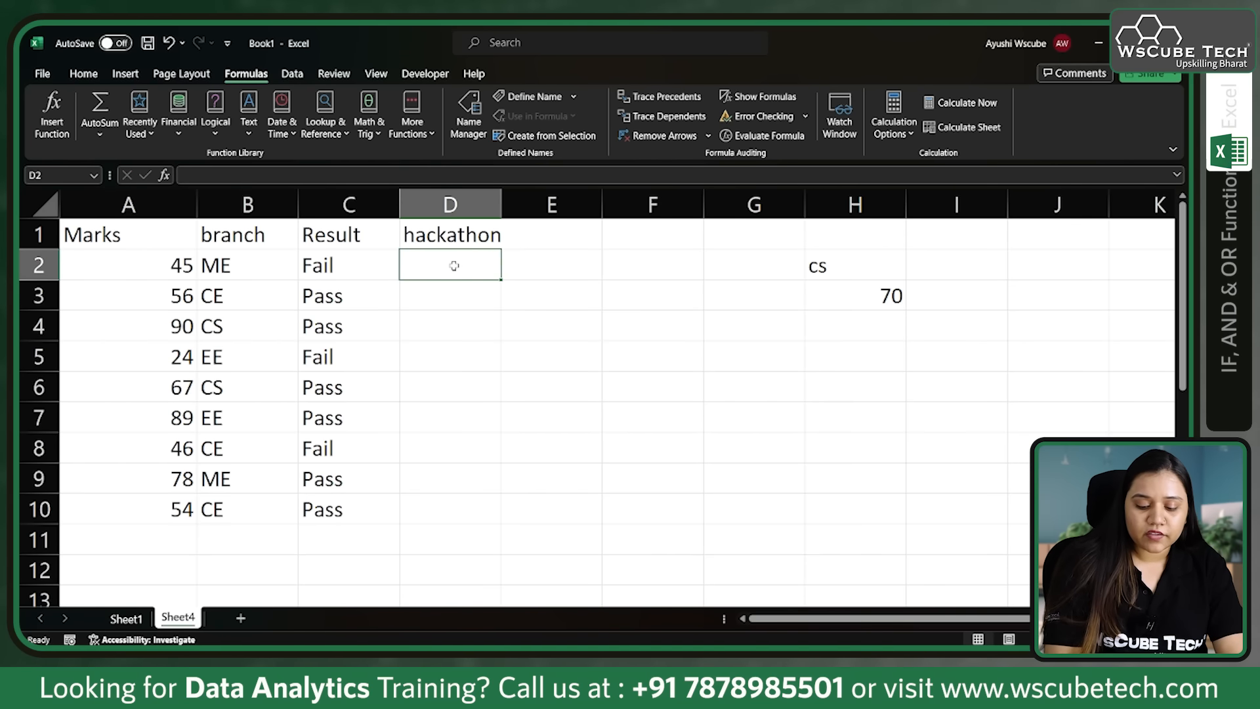
text(=if()
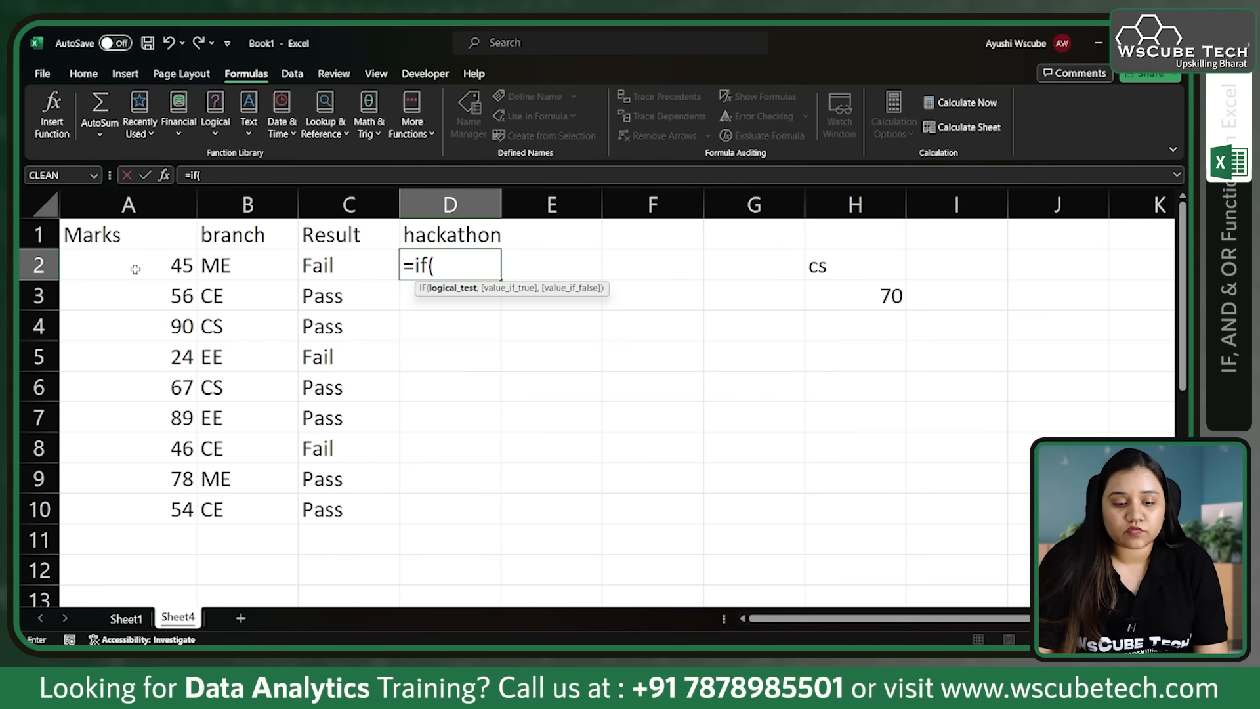
text(and)
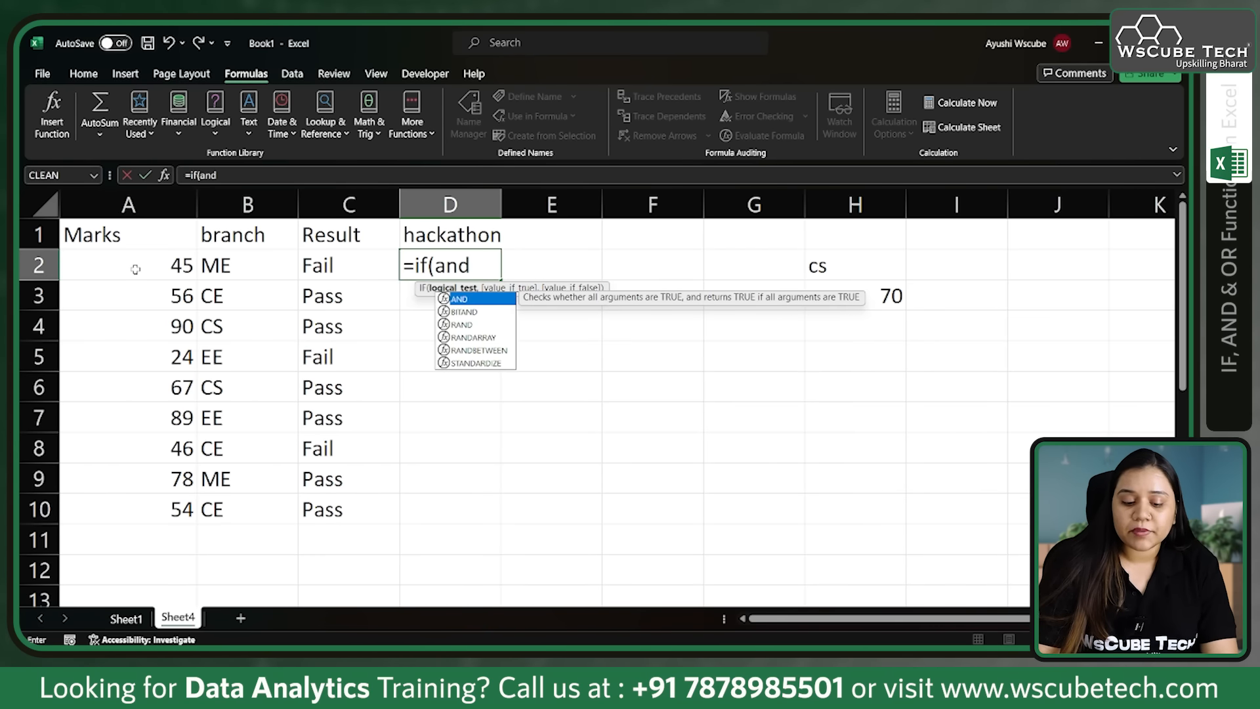
text(()
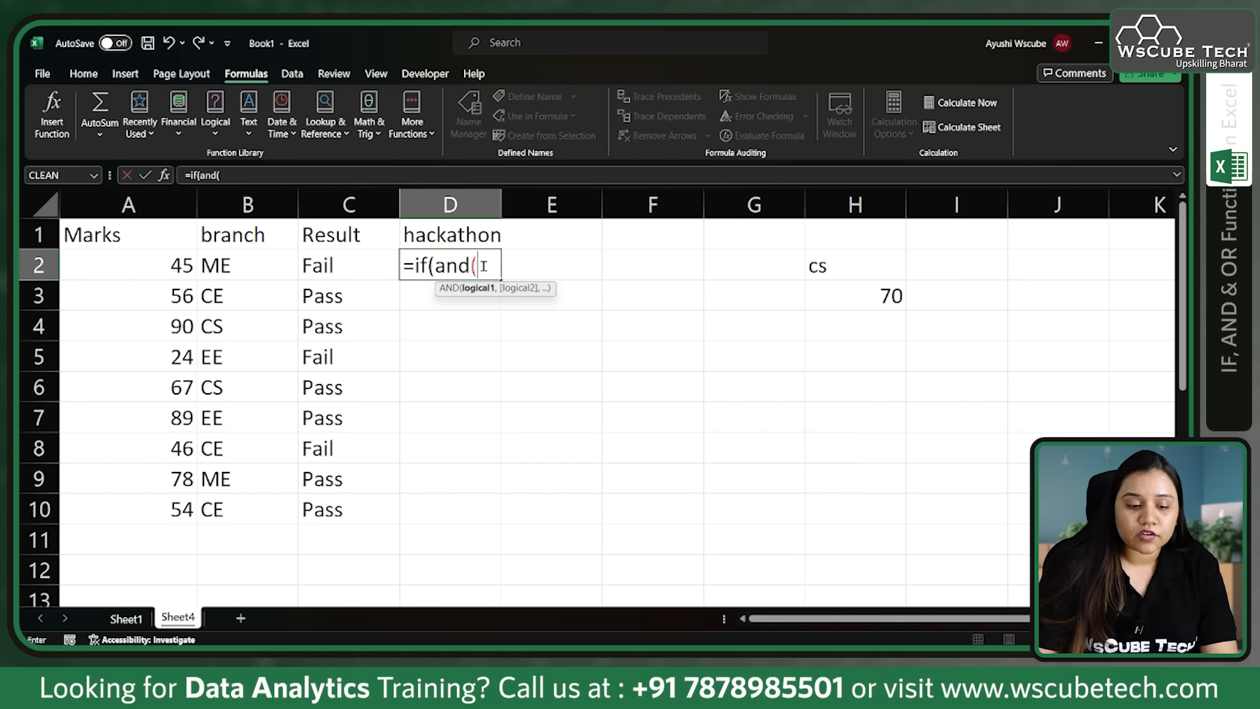
click(267, 269)
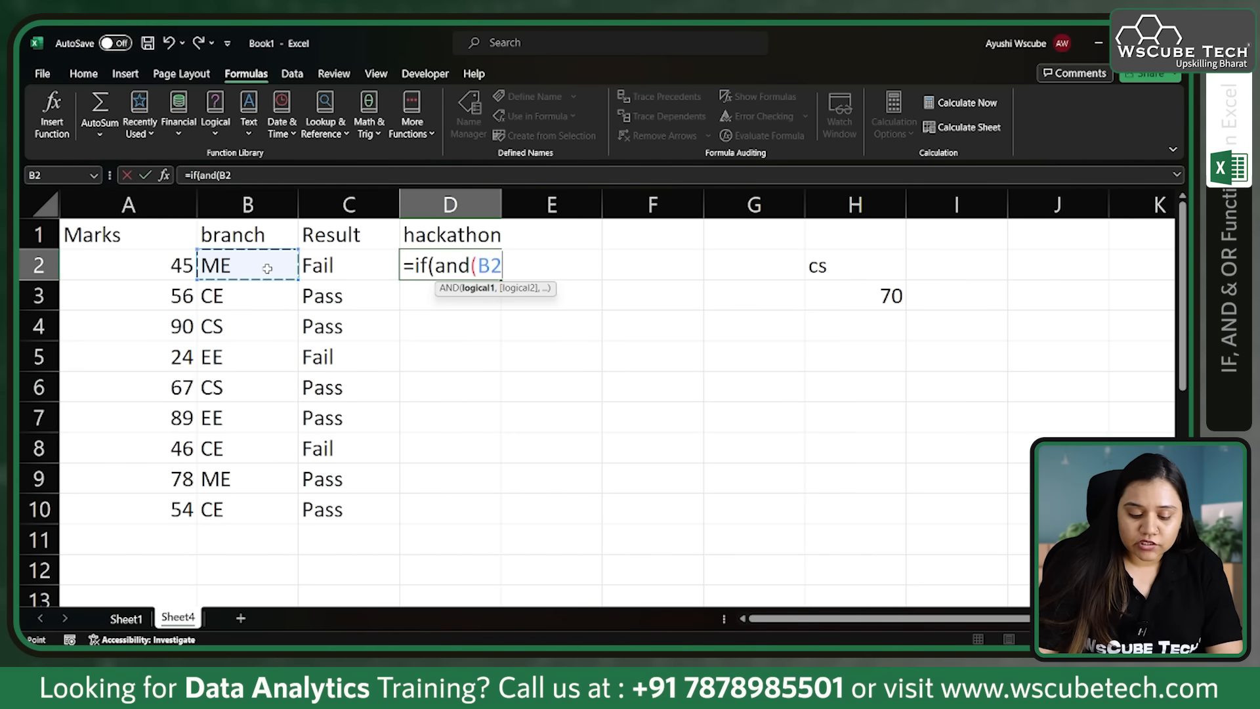
text(="CS",)
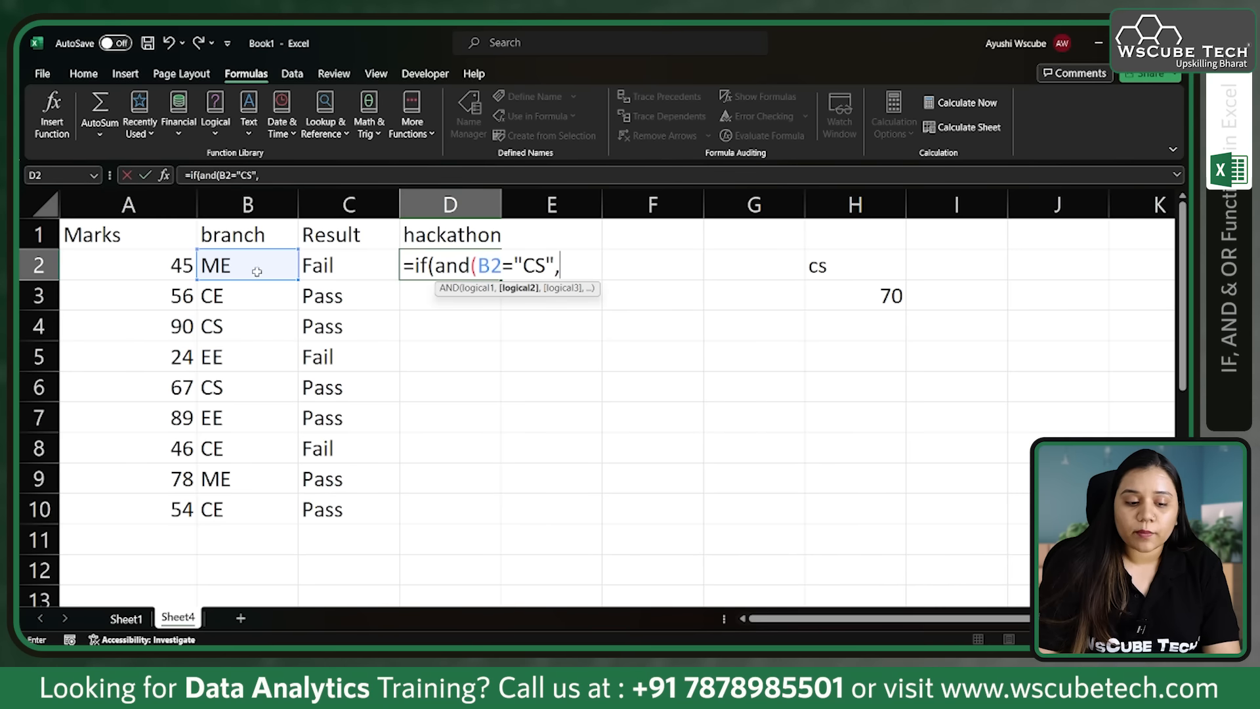
click(141, 259)
text(>=70)
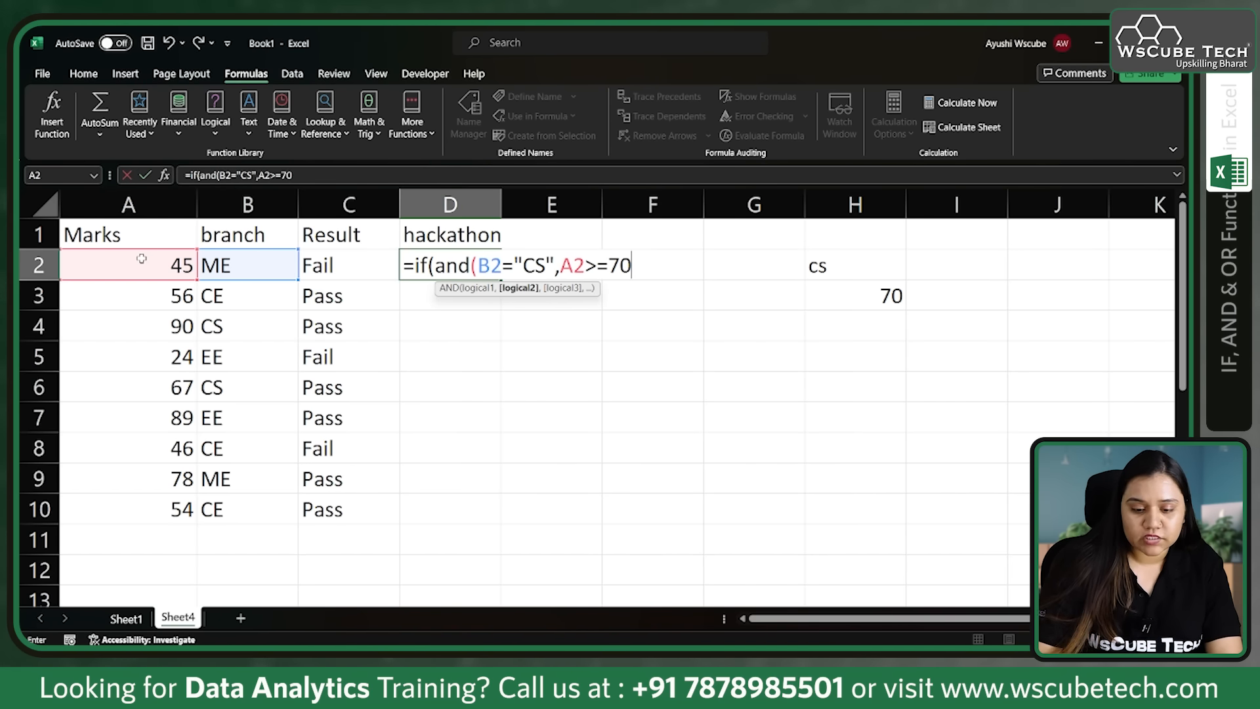
text(),)
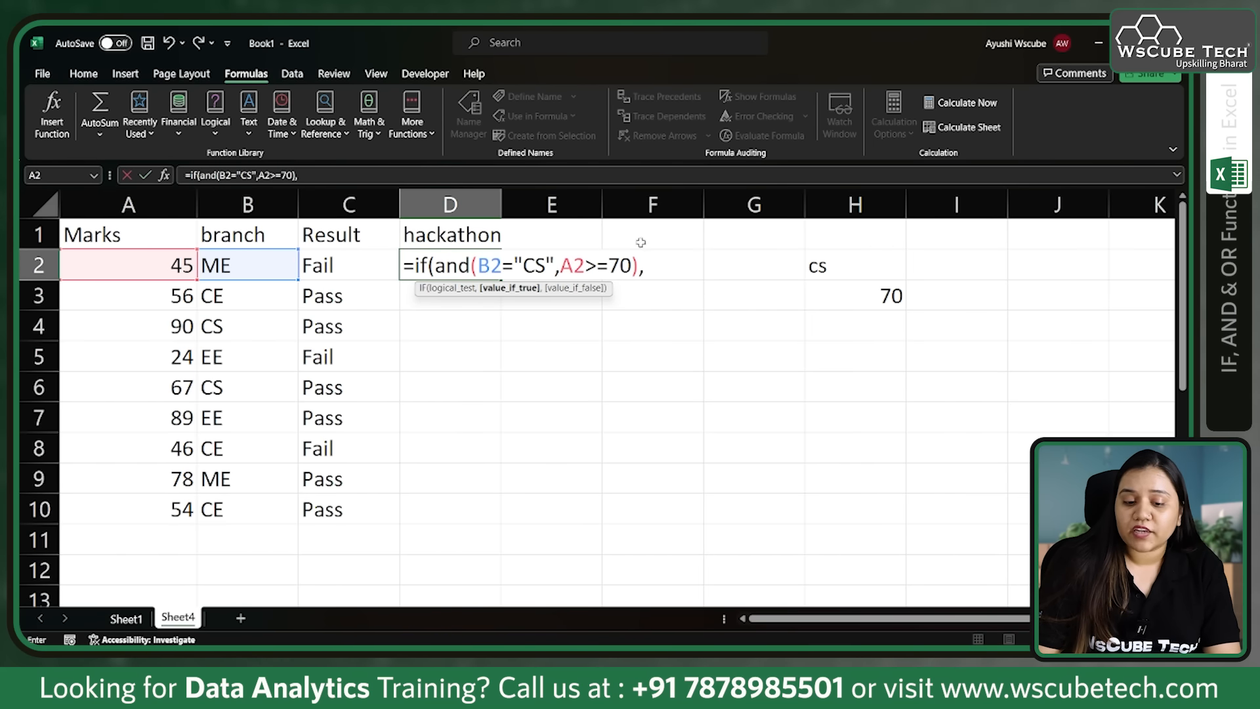
text(")
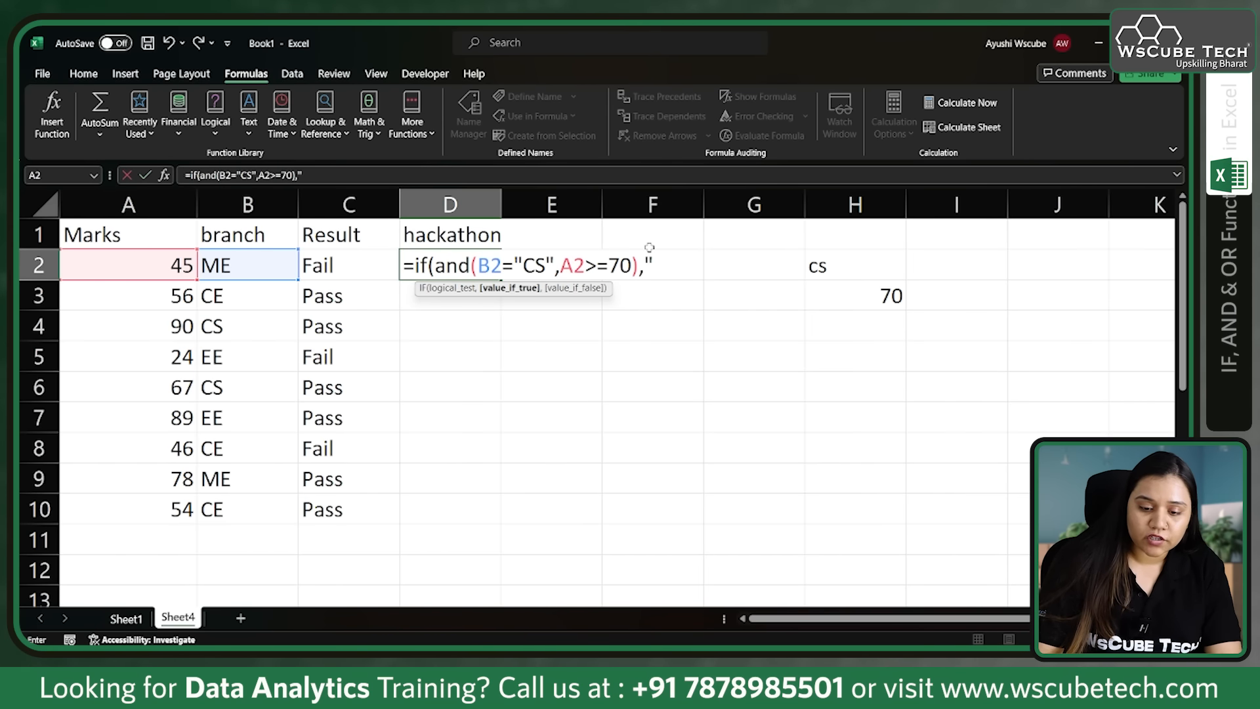
text(In","No)
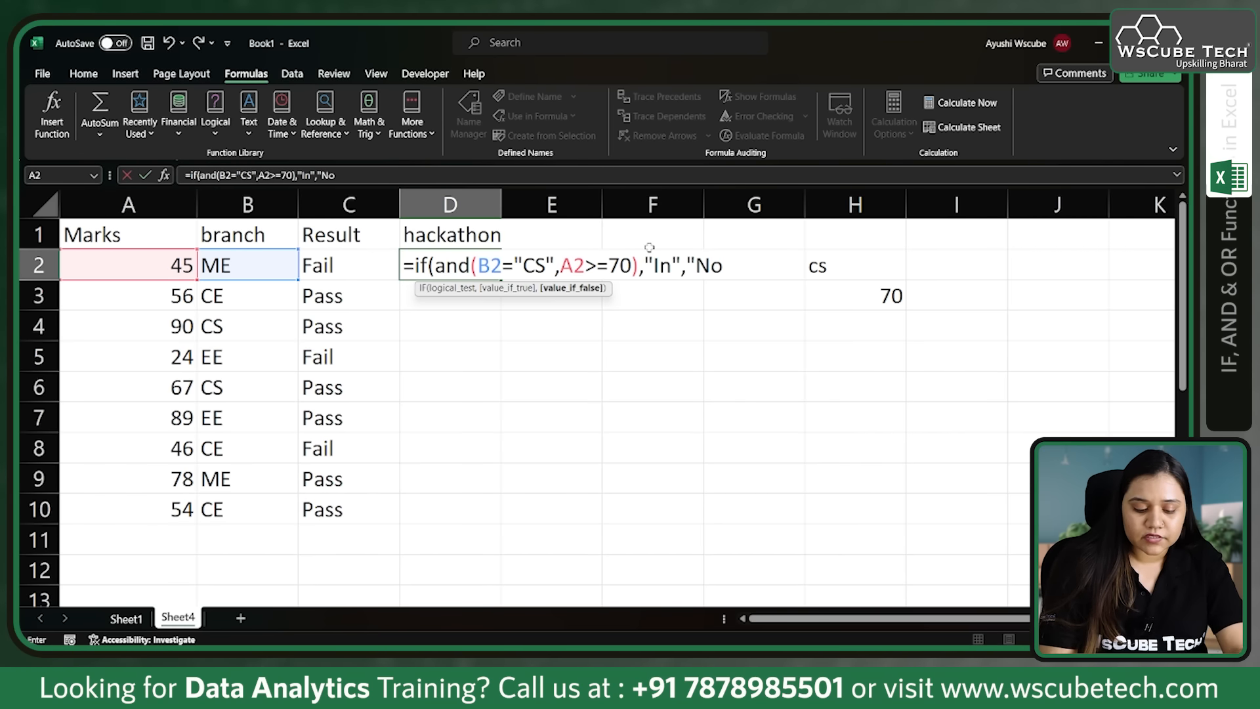
text(t in)
Step: Complete the D2 IF formula so it returns "In" when true and "Not In" when false
key(BackSpace)
key(BackSpace)
text(In"))
key(Return)
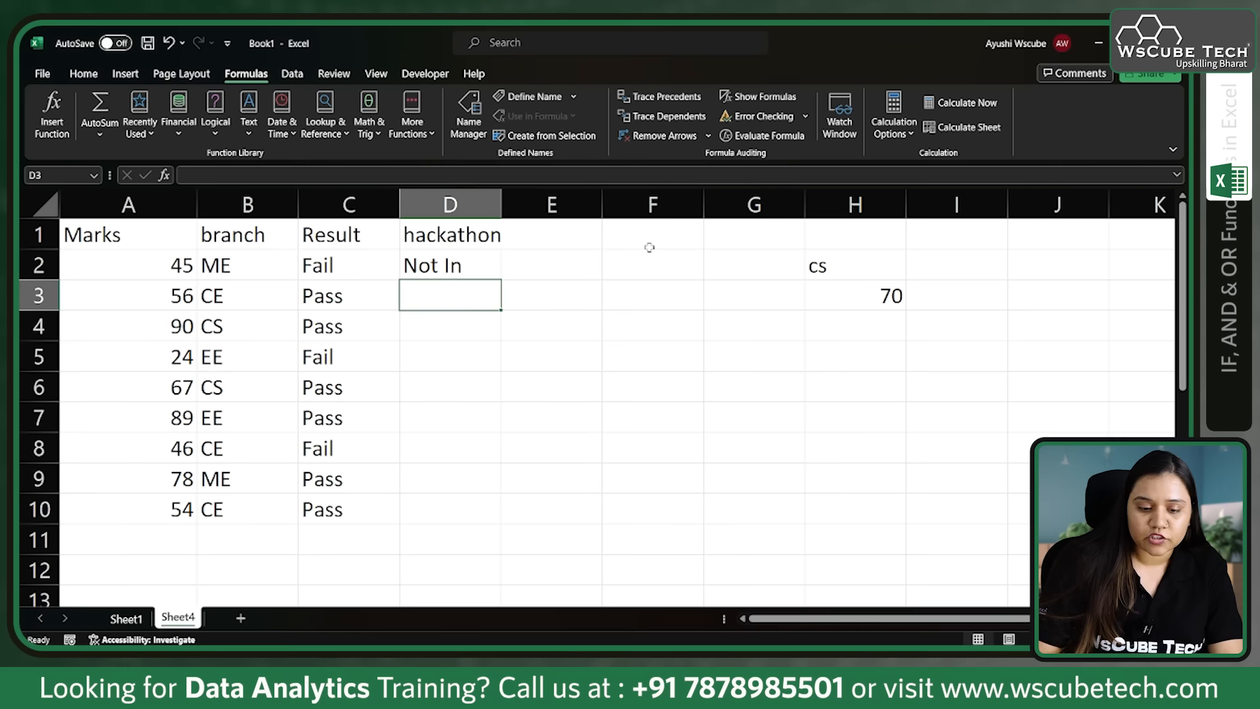
Step: Copy the D2 hackathon formula down through D10 and inspect the formula in D4
click(446, 259)
drag(497, 280, 509, 517)
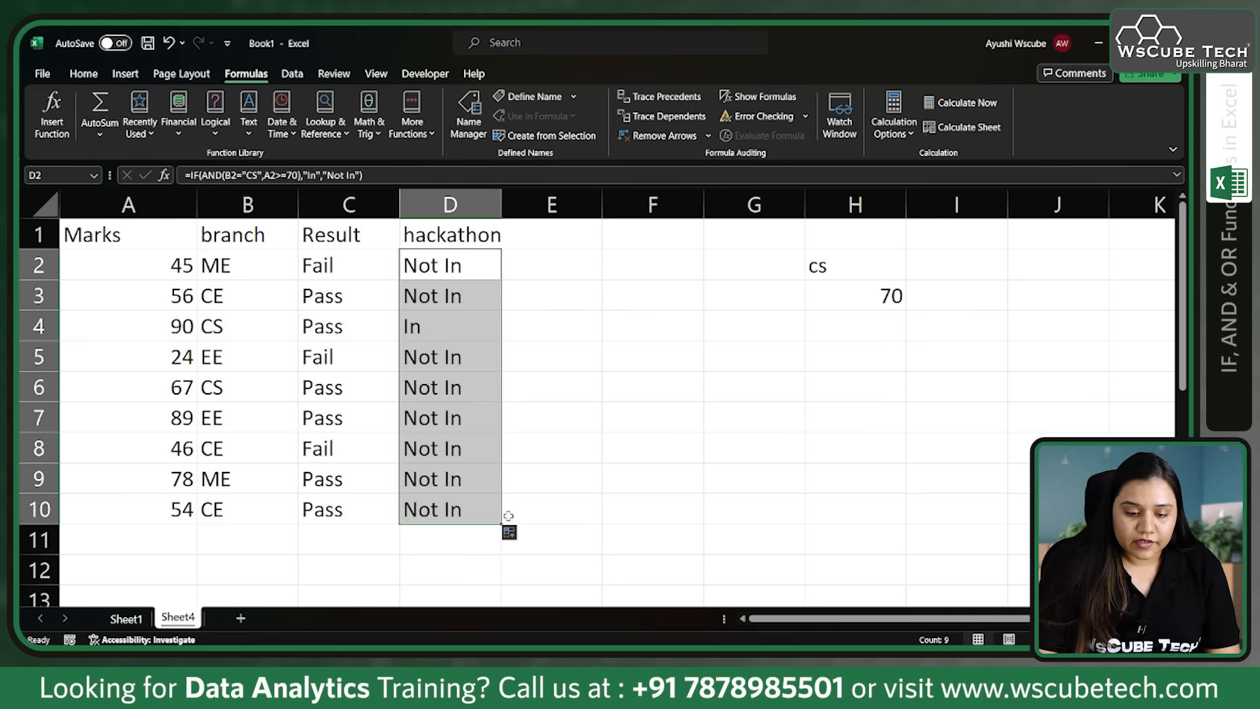
click(442, 326)
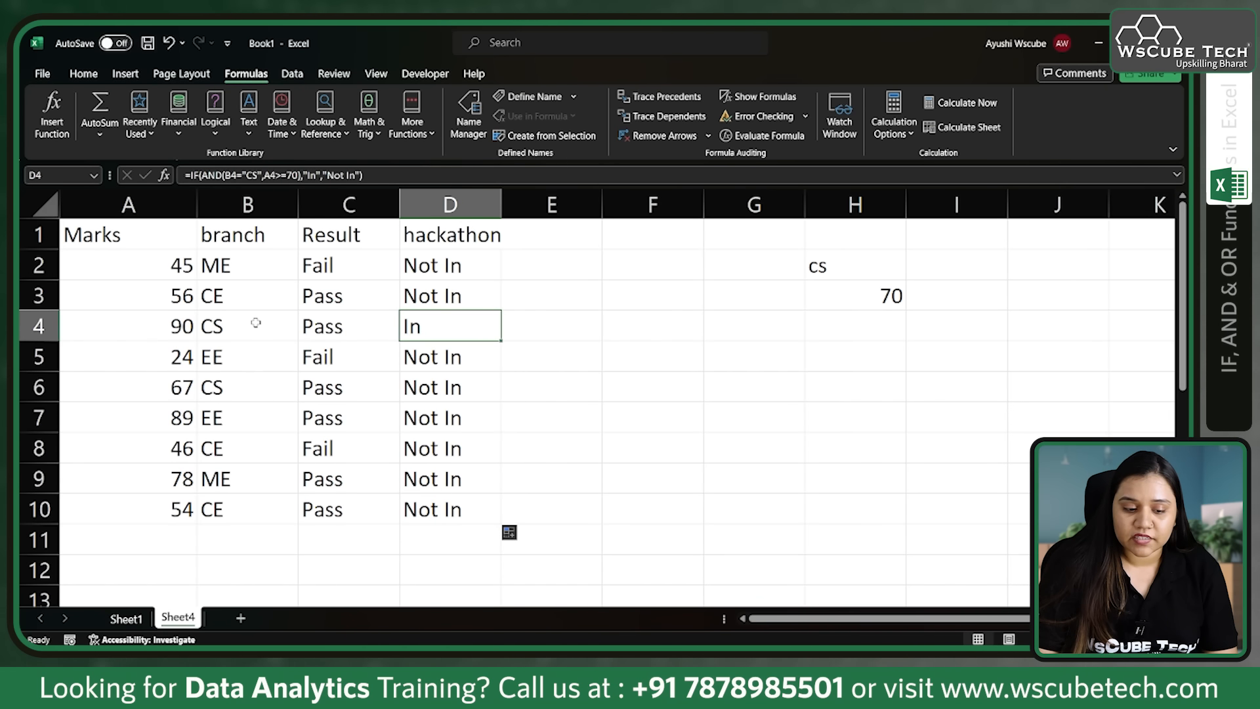
Step: Change the marks in A6 for the CS branch row to 71
click(209, 391)
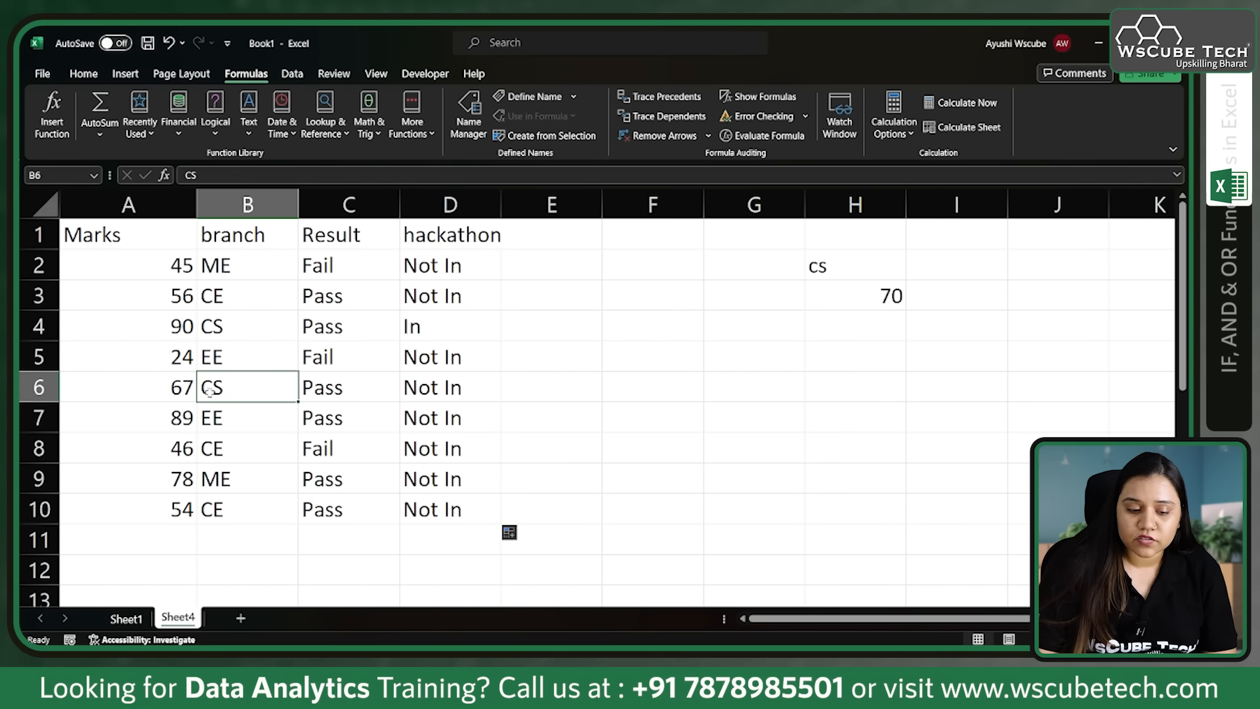
click(163, 388)
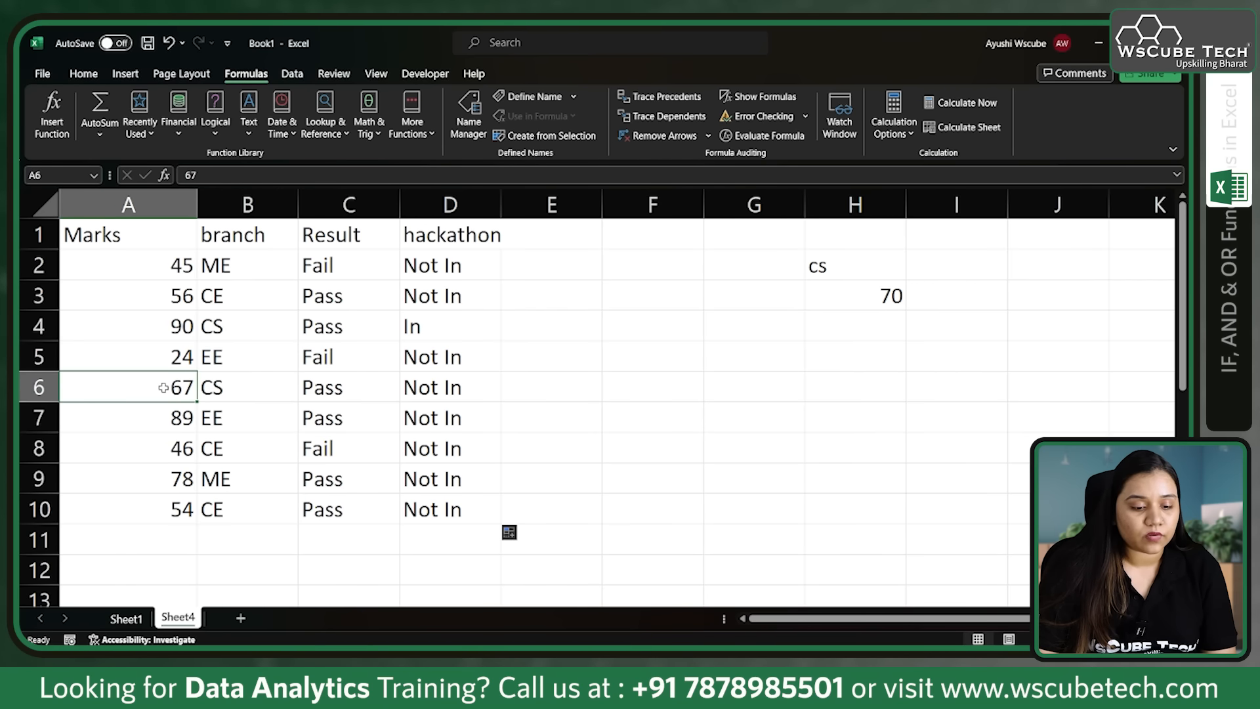
double_click(163, 388)
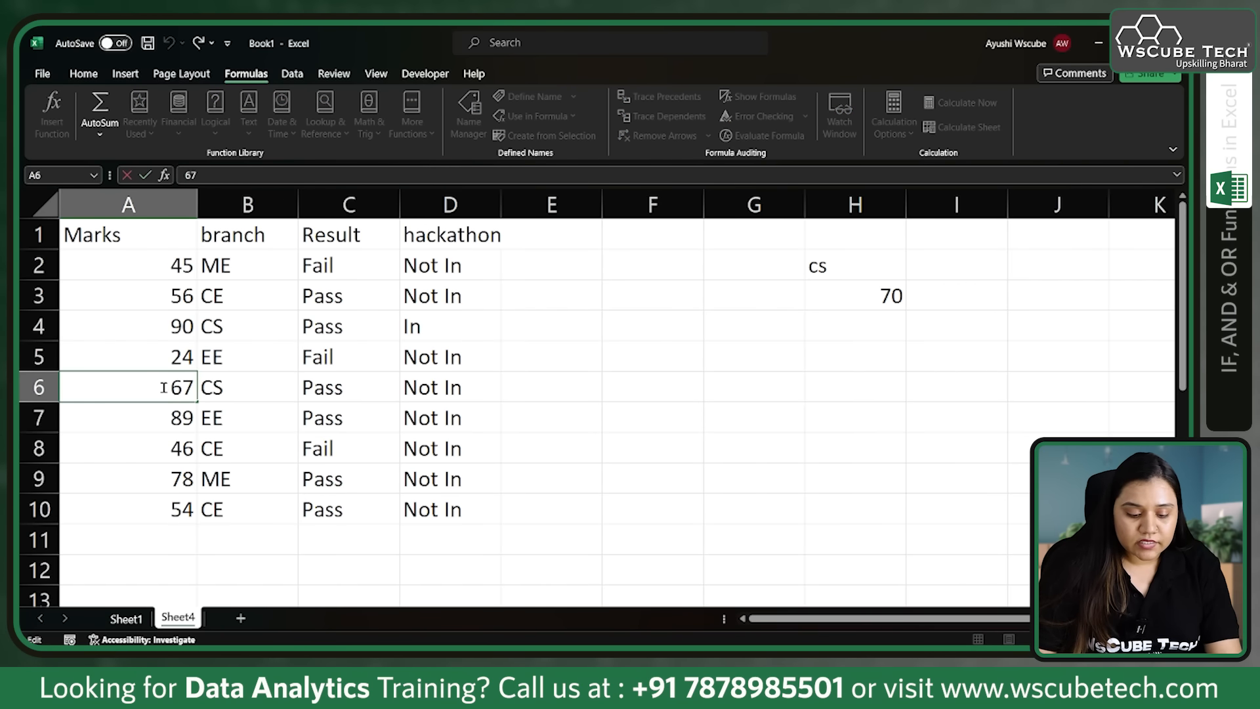
key(Delete)
key(Right)
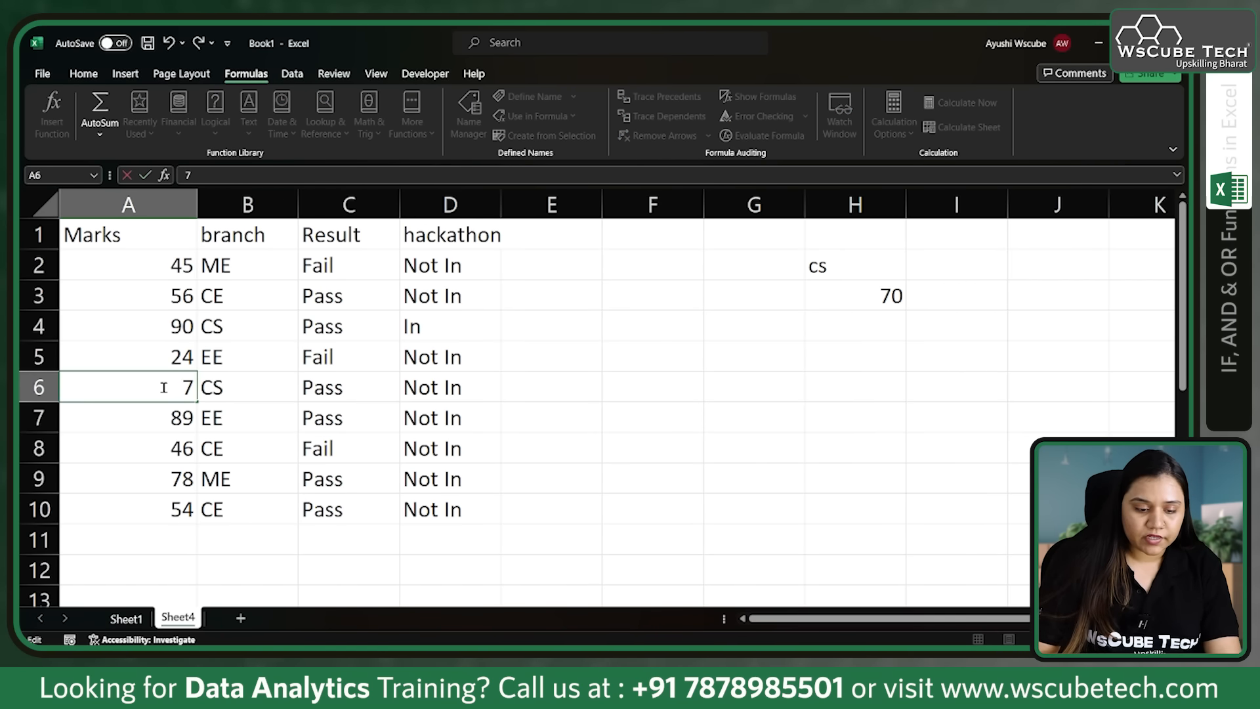
text(1)
key(Return)
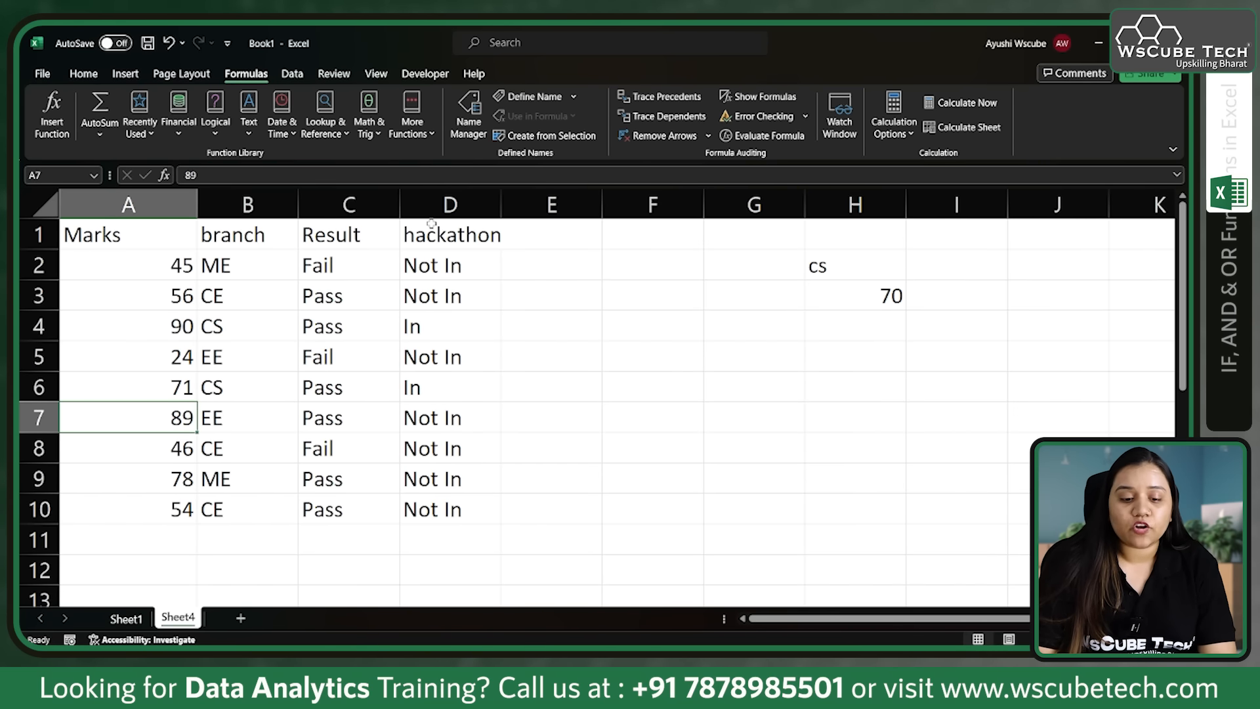
Step: Add the header "hackathon 2.0" in E1 and fit column E's width to it
click(439, 262)
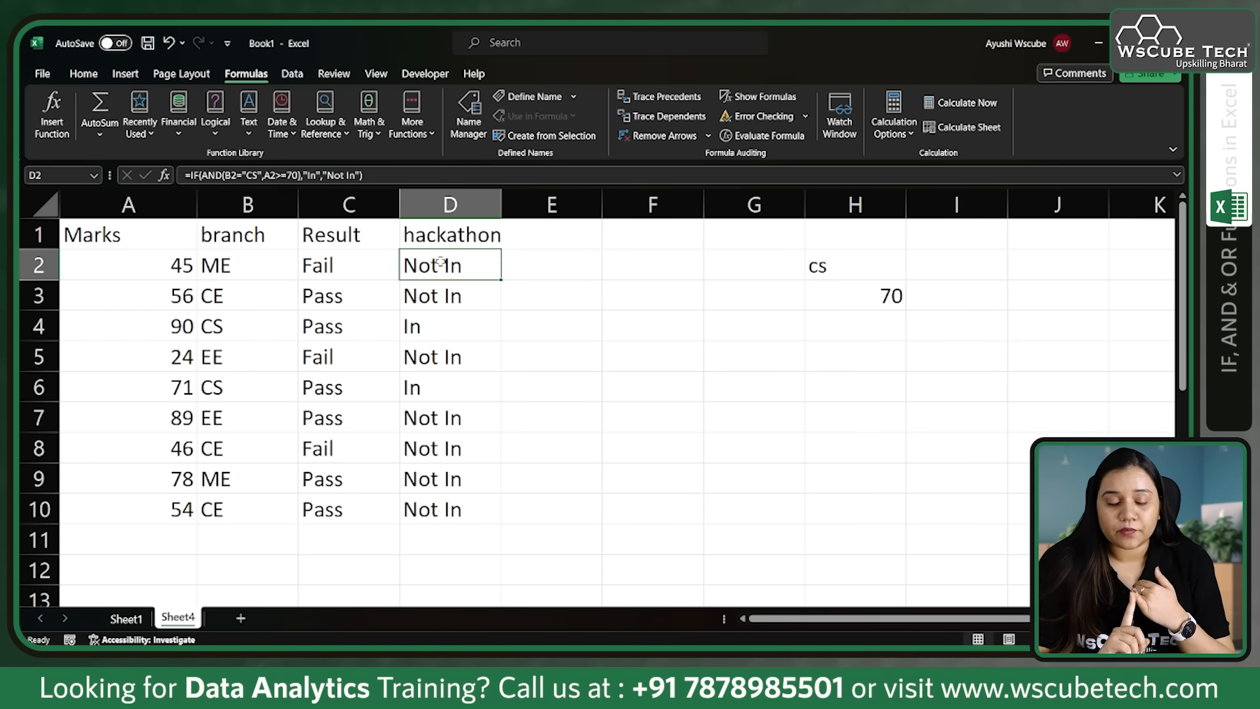
drag(440, 262, 551, 234)
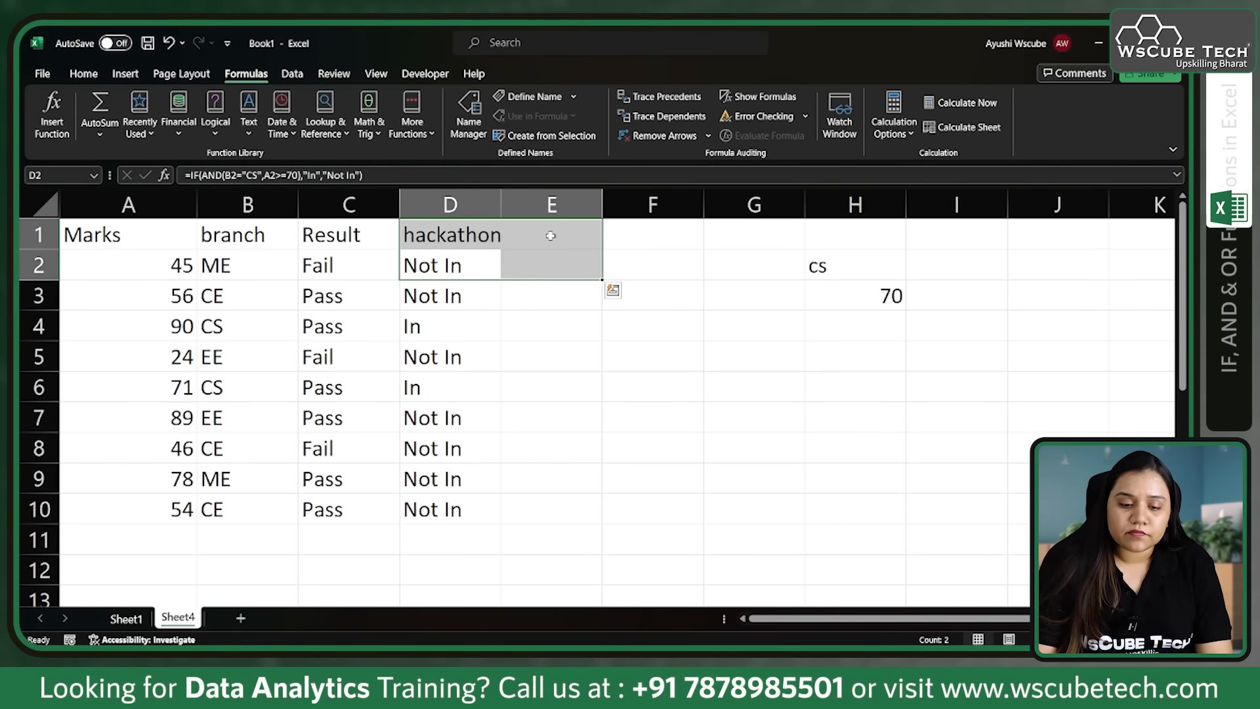
click(550, 233)
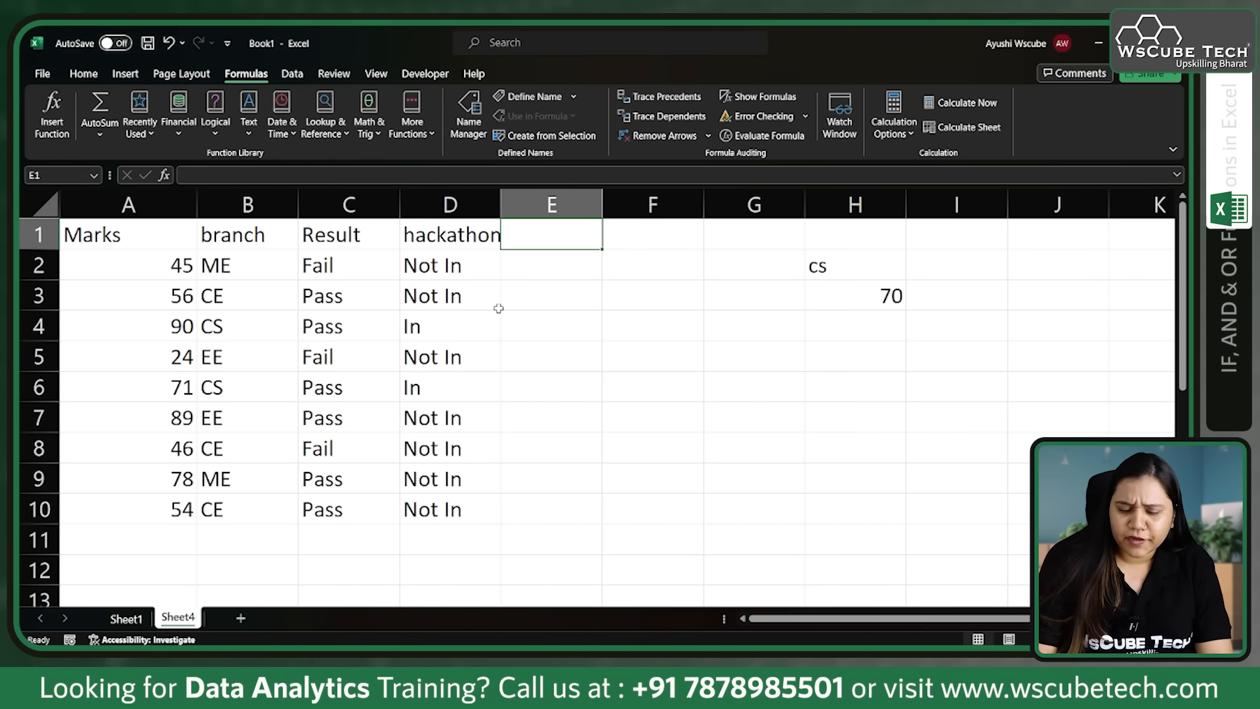
text(ha)
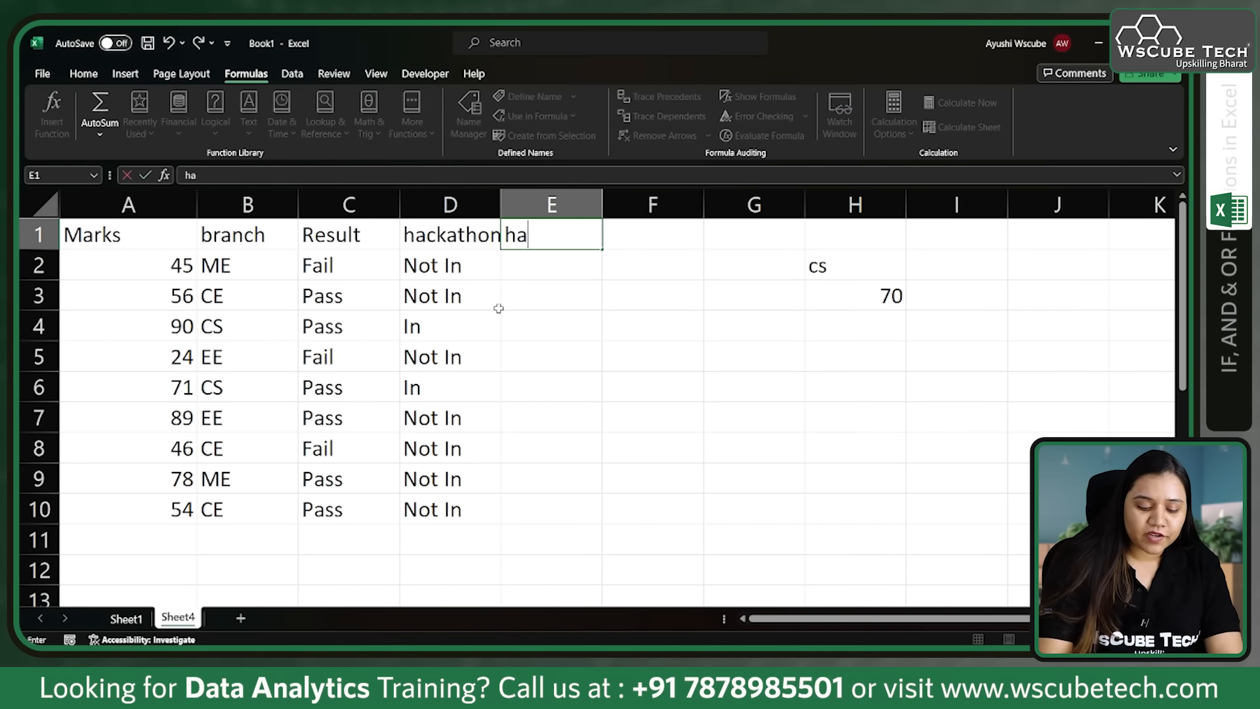
text(ckath)
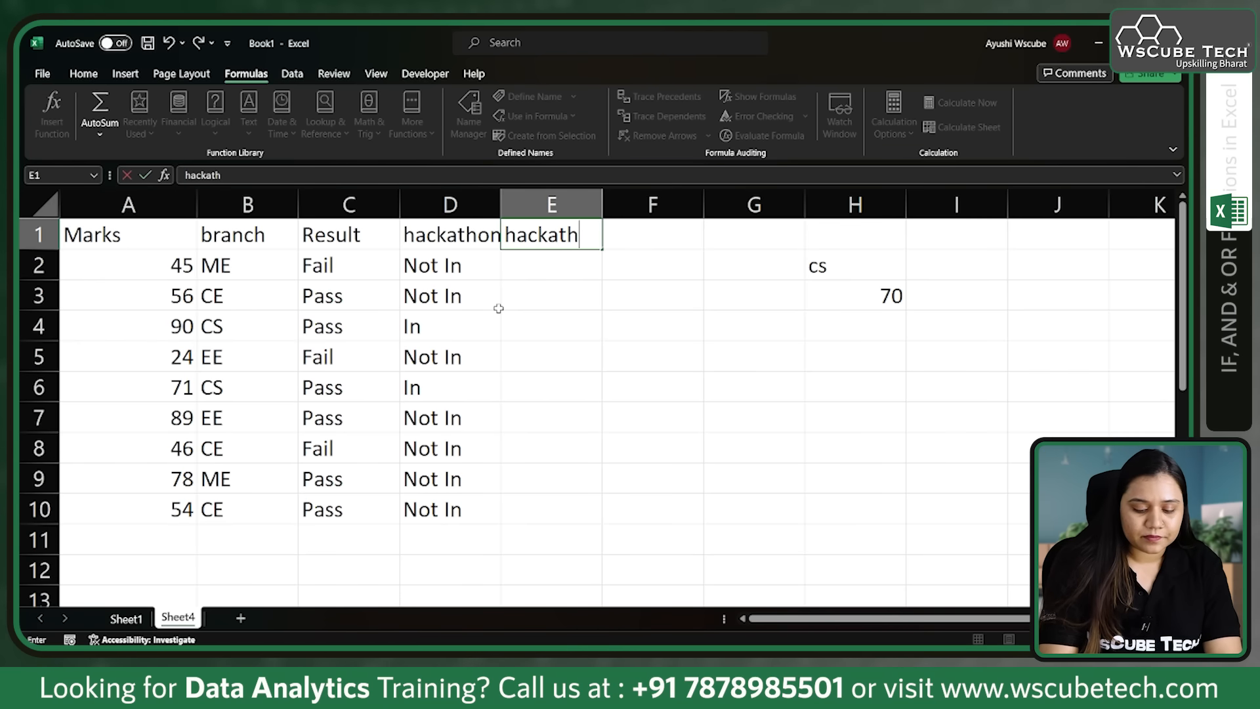
text(on)
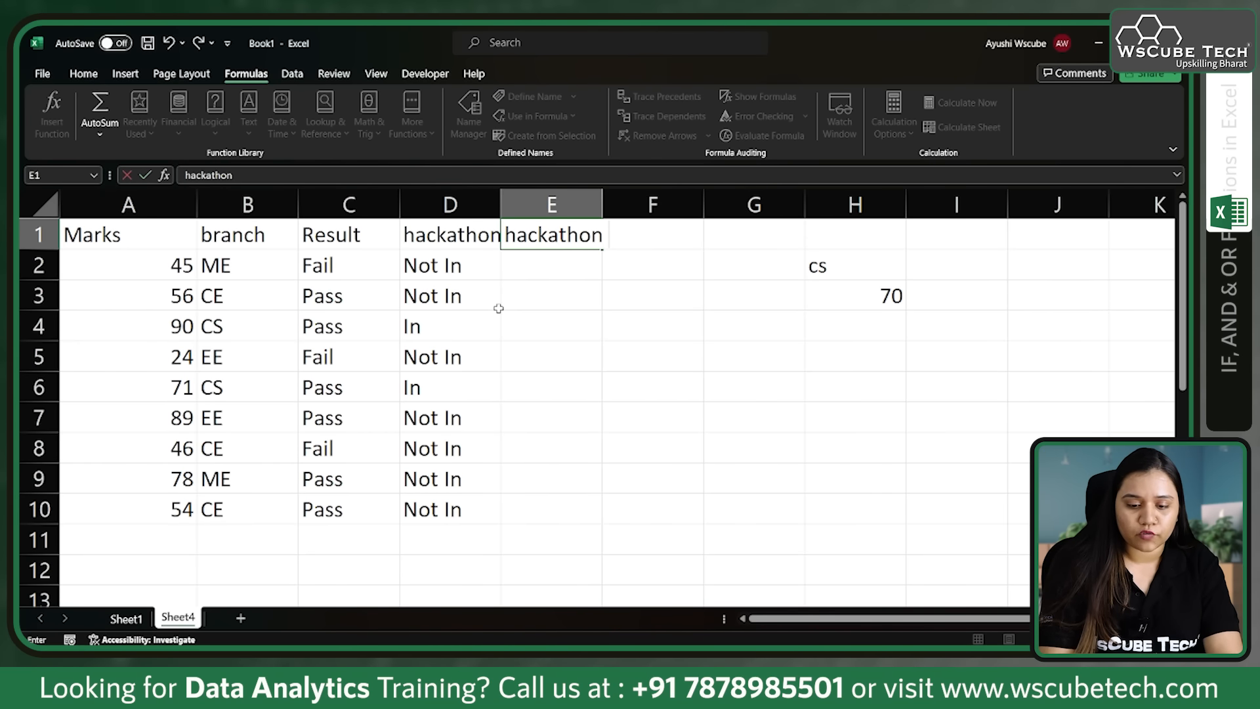
text( - 2.0)
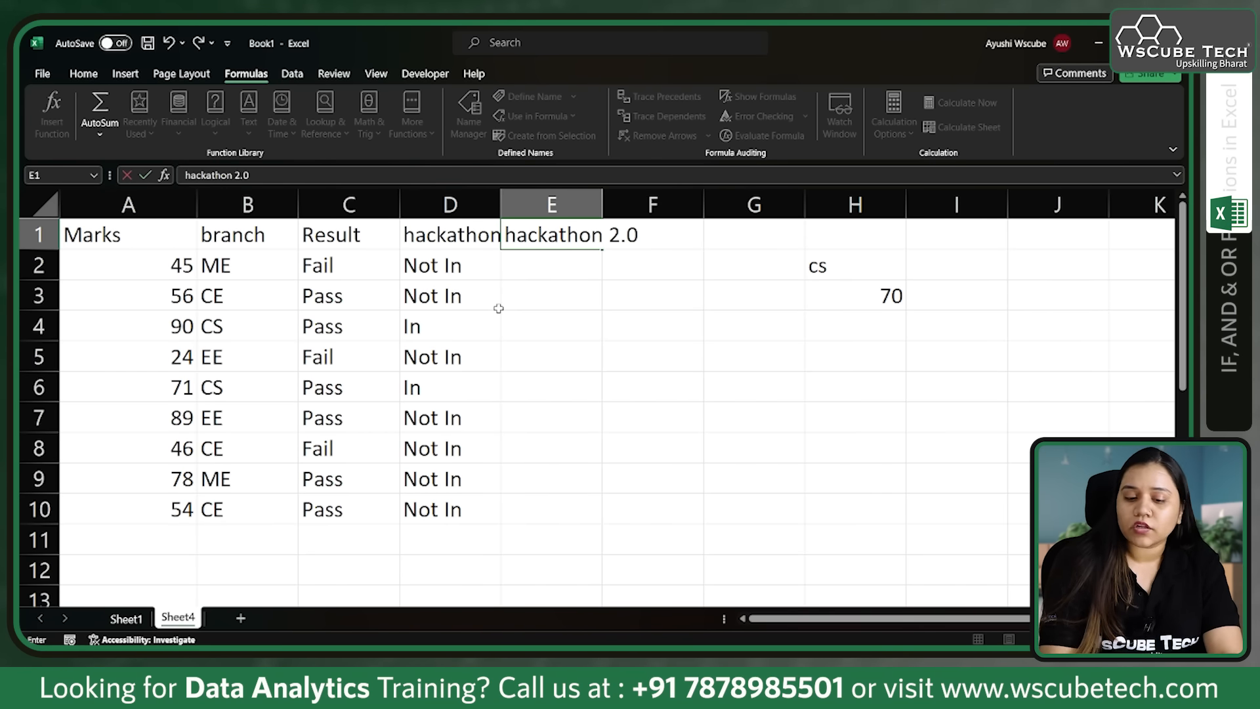
click(609, 205)
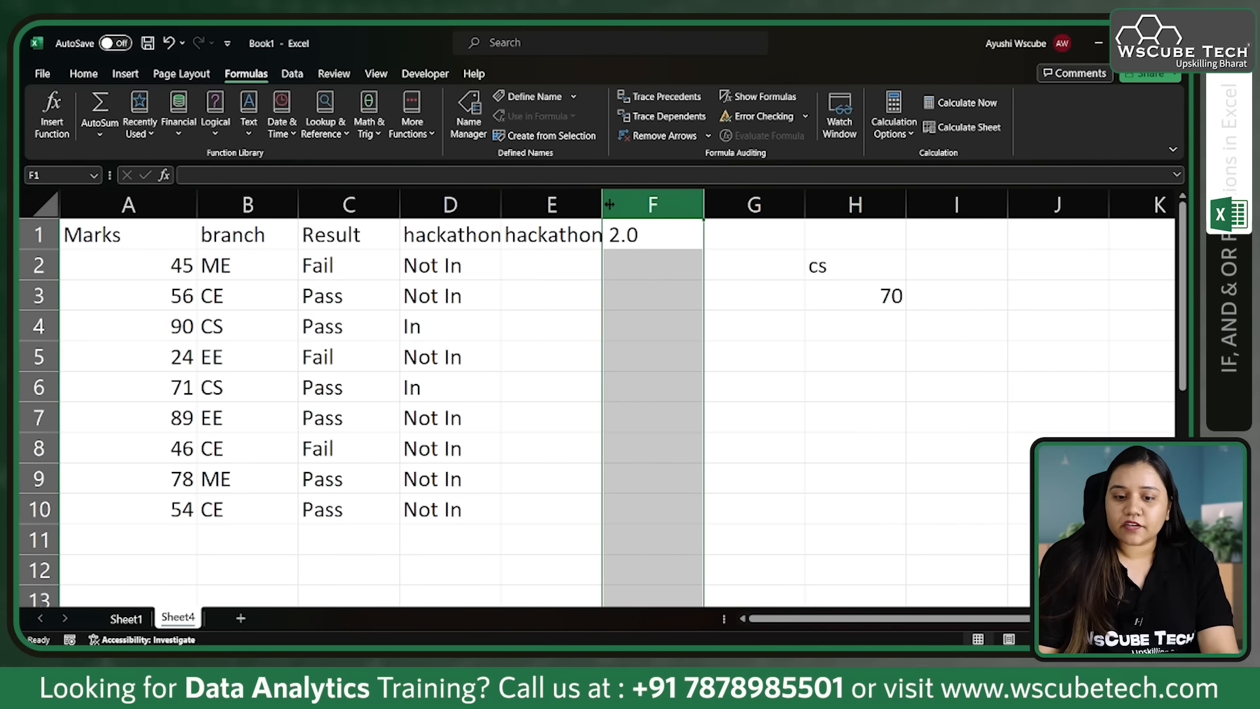
double_click(603, 205)
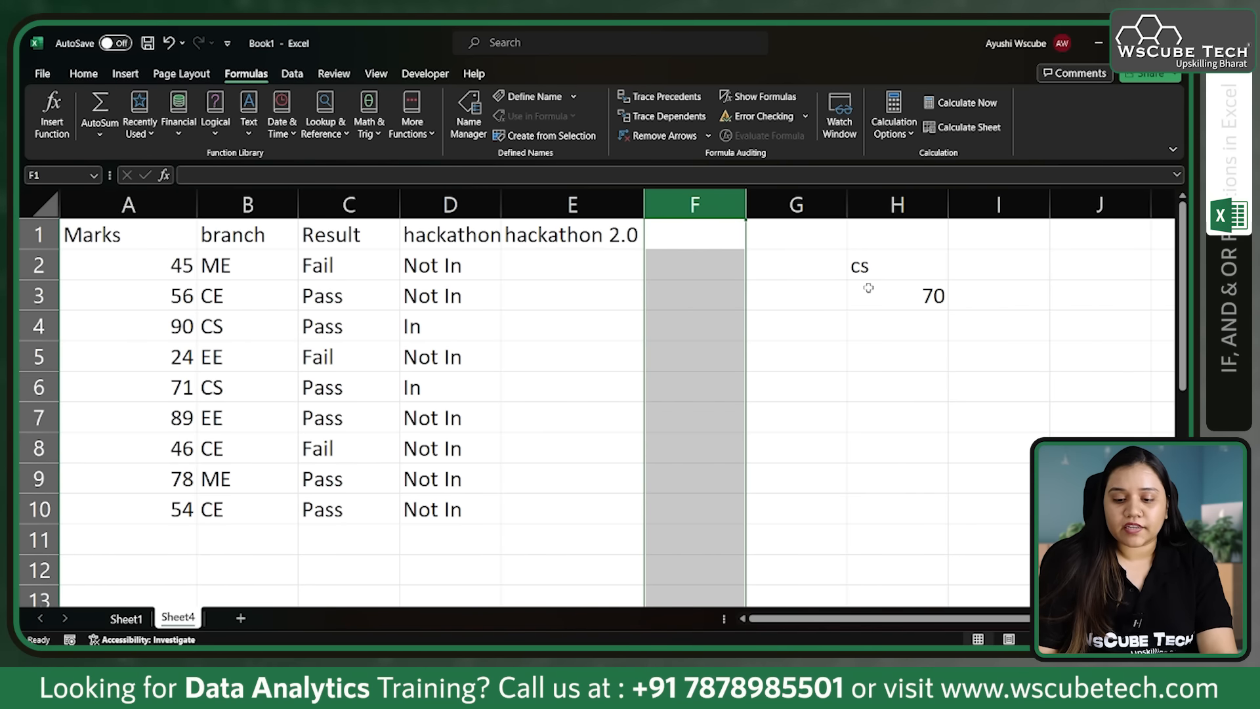
click(899, 271)
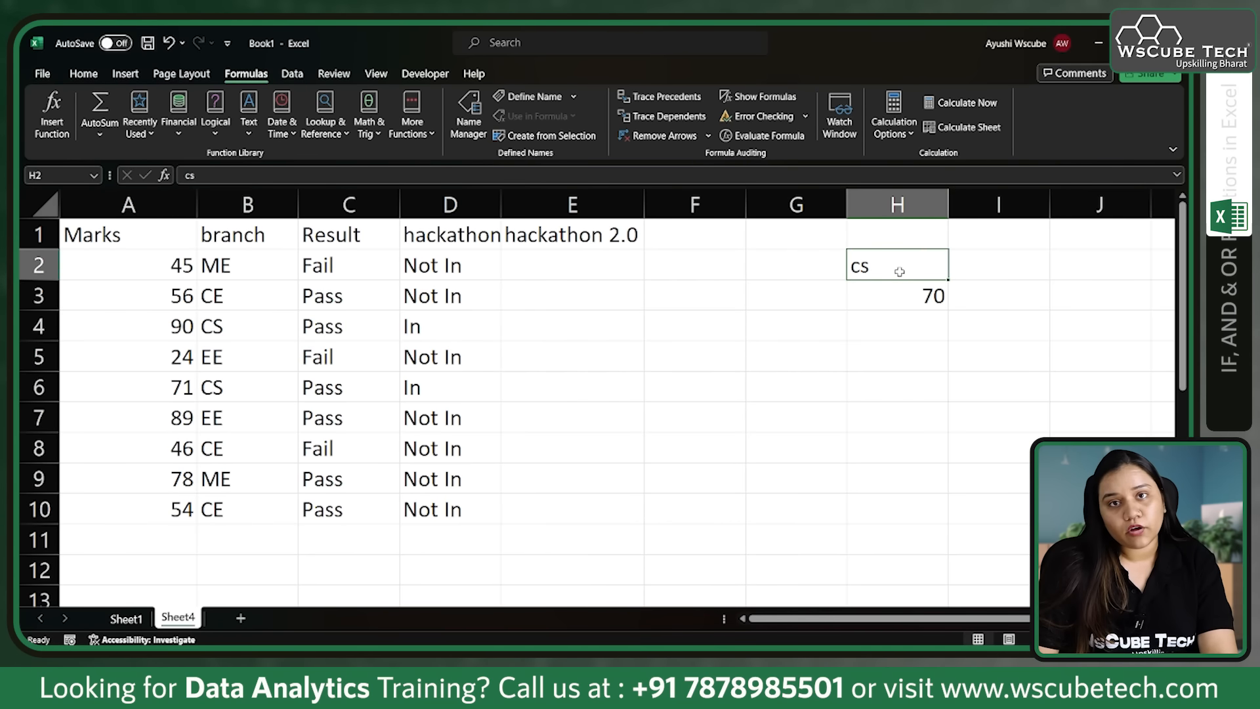
click(887, 293)
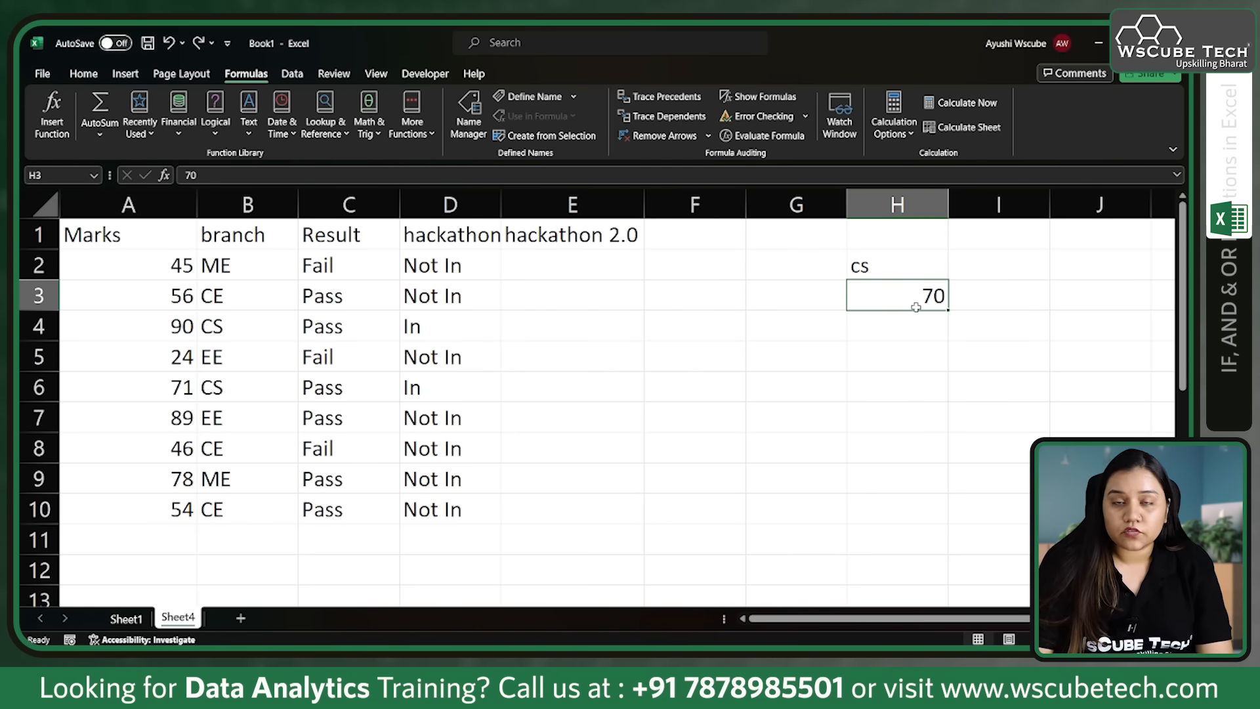
click(867, 261)
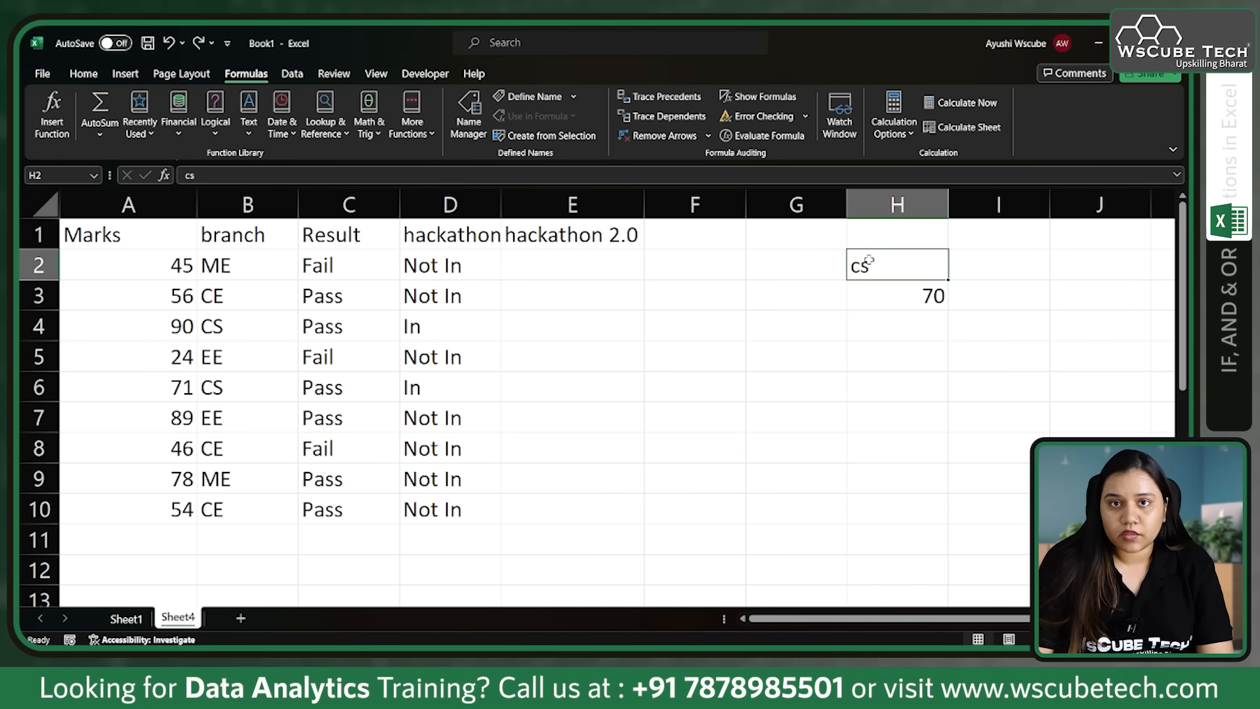
click(883, 301)
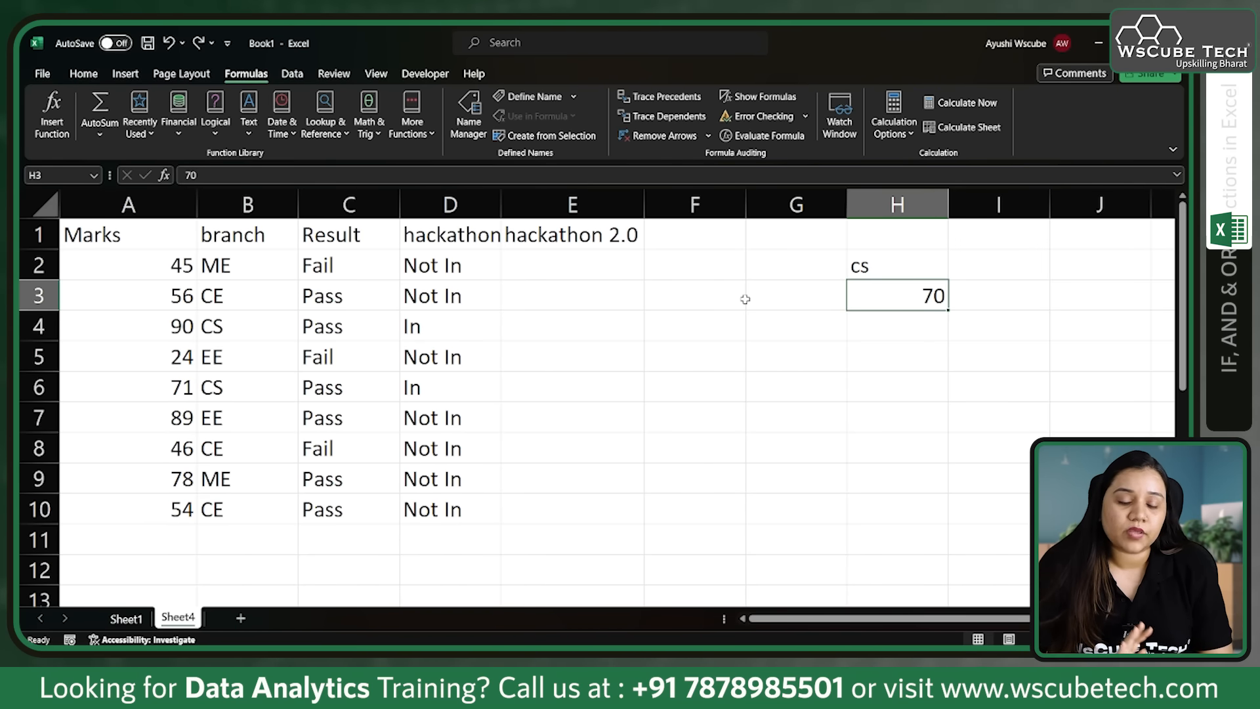
Step: Start an IF formula in E2 with a nested OR whose first condition is A2>=70
click(608, 265)
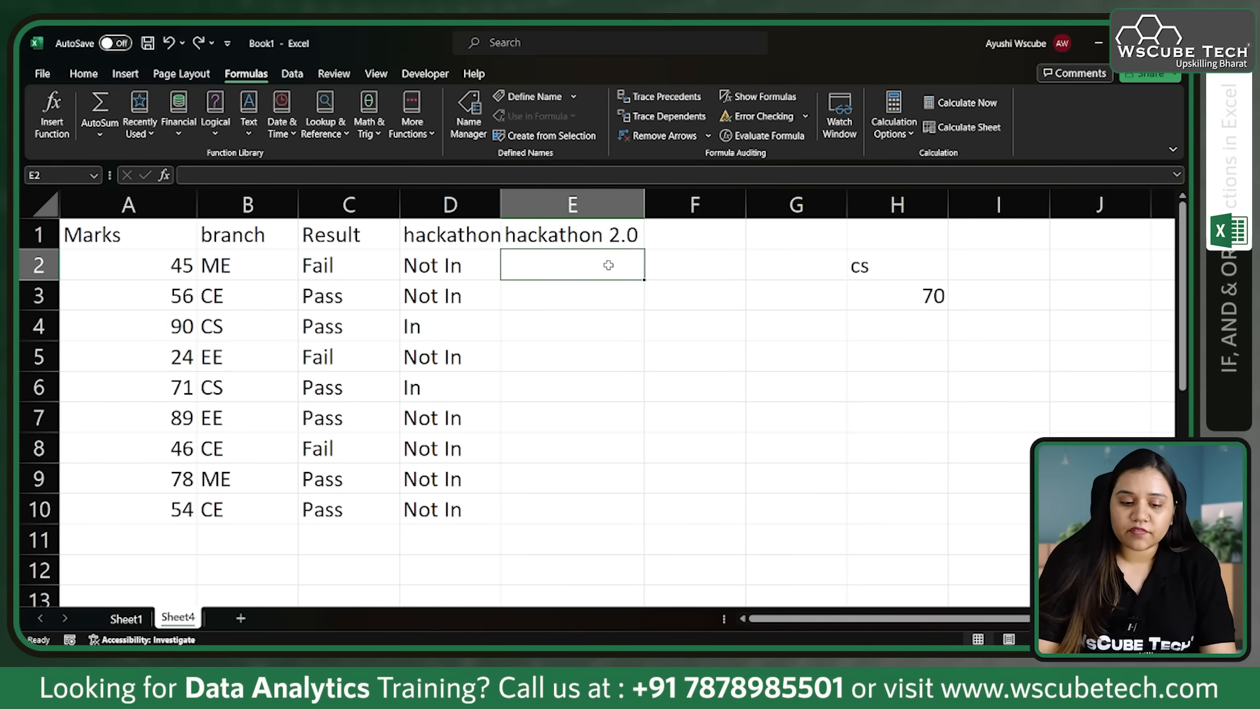
text(=if)
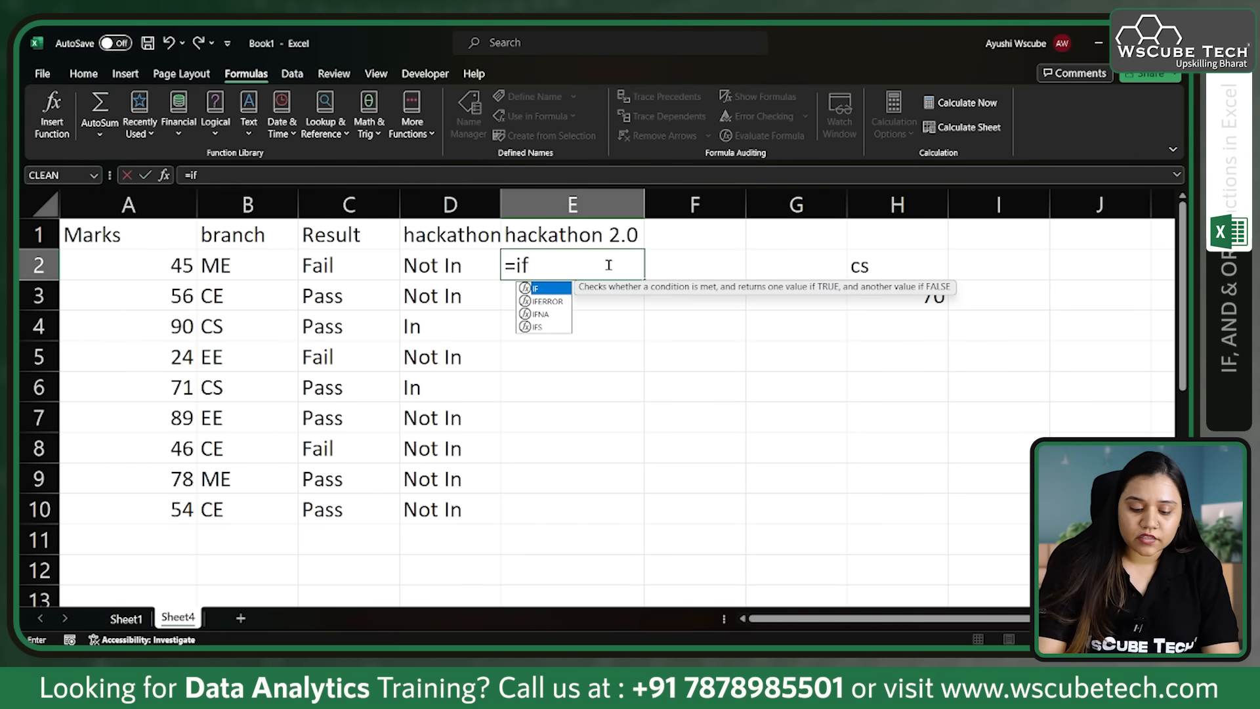
text(()
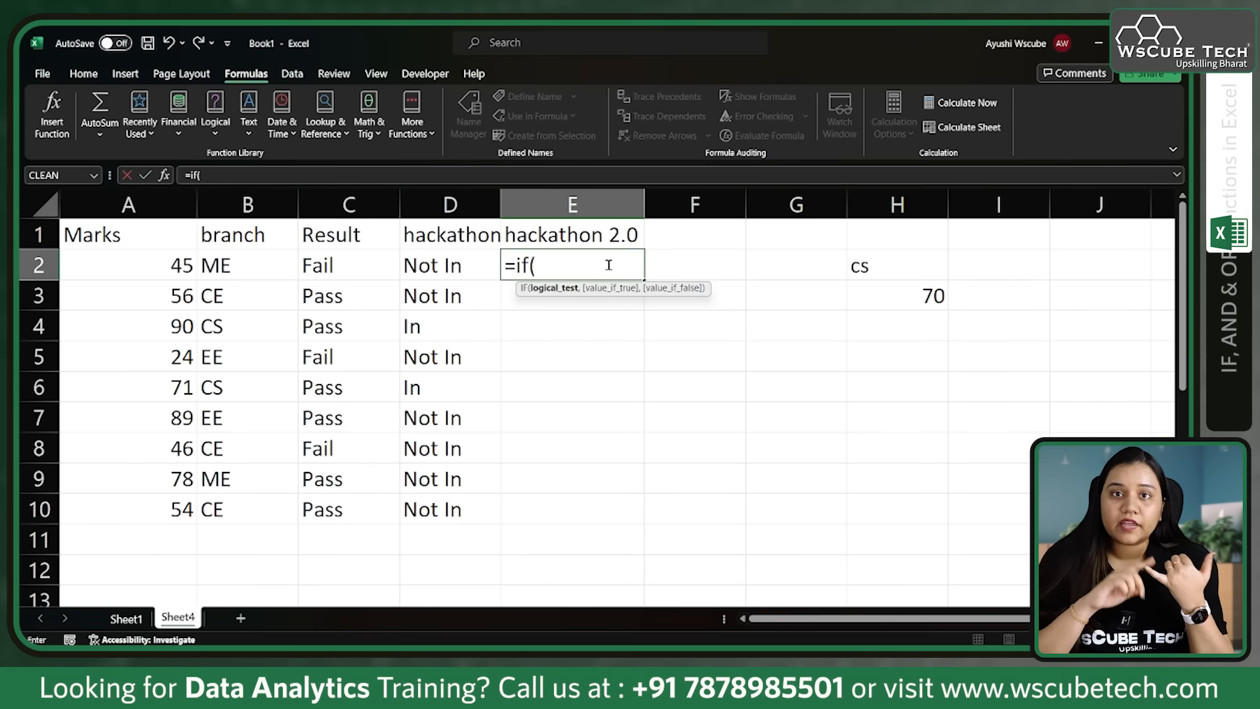
click(918, 295)
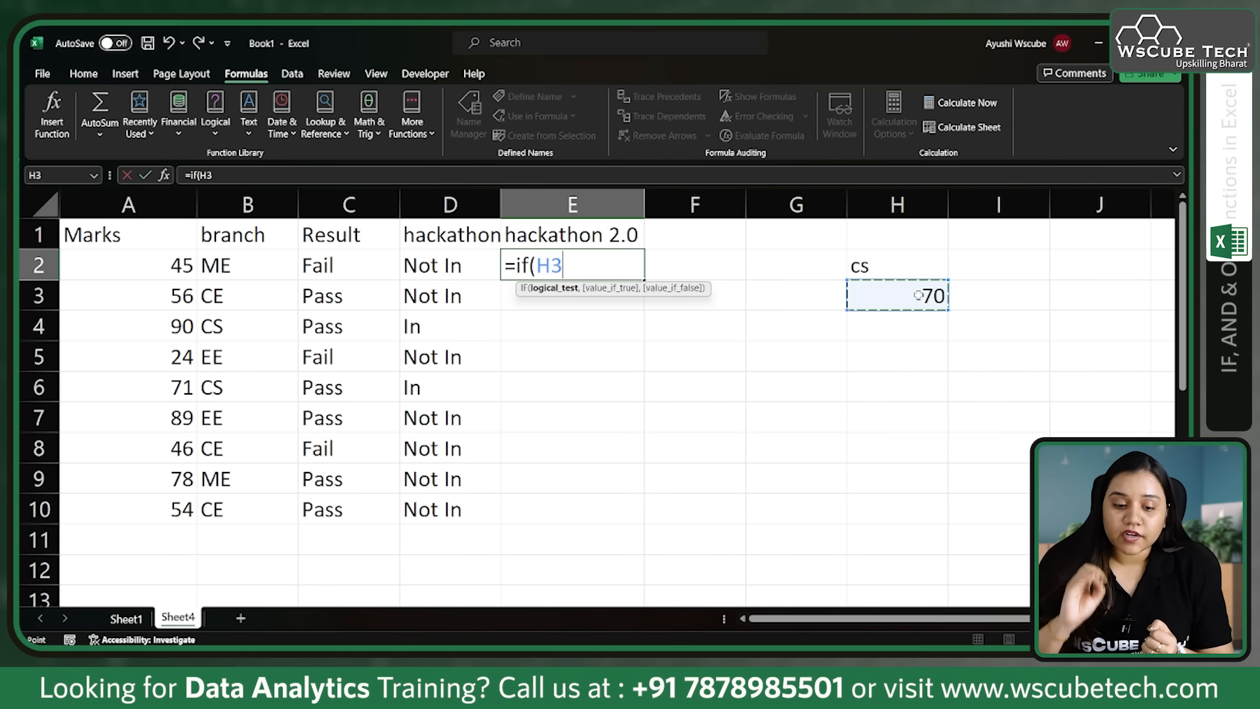
key(BackSpace)
key(BackSpace)
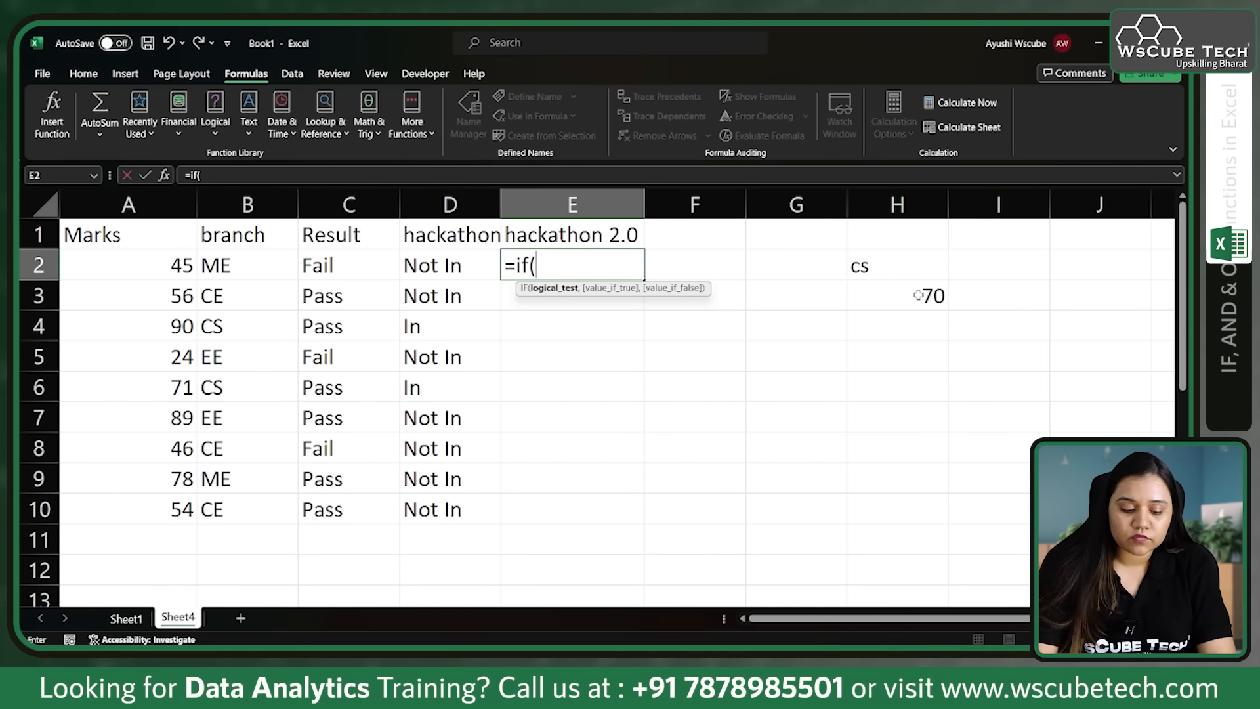
text(or()
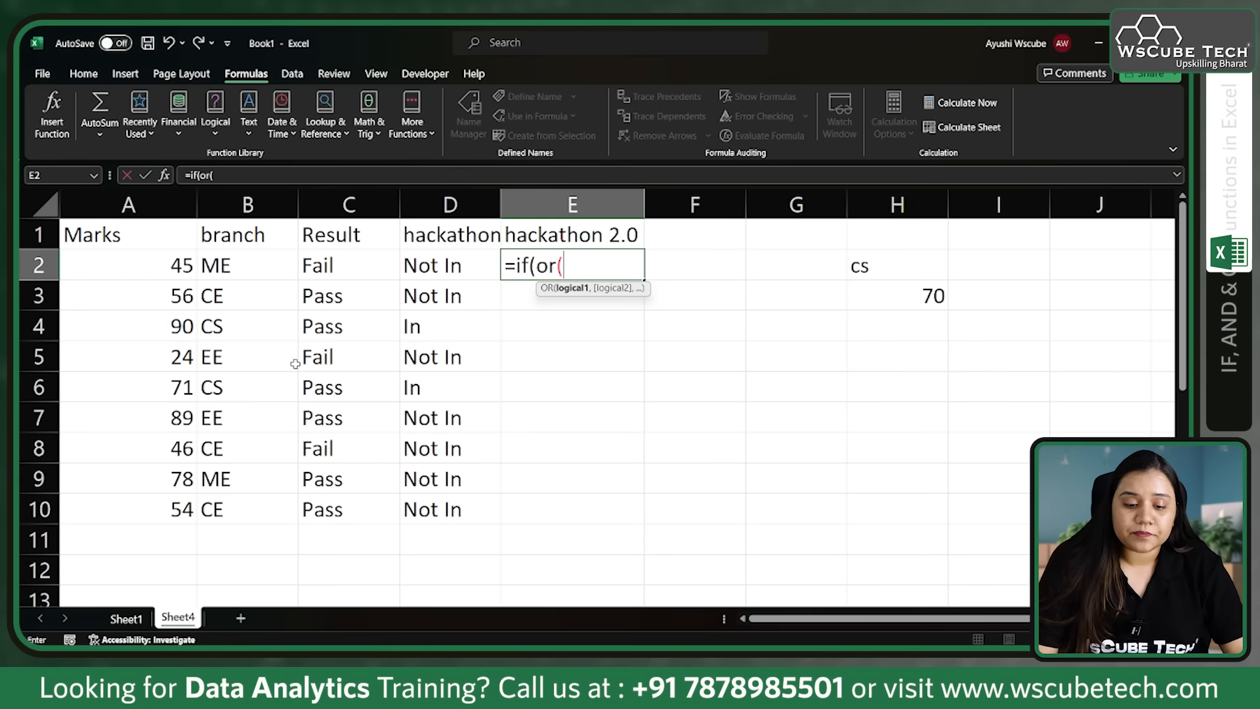
click(188, 265)
text(>=70)
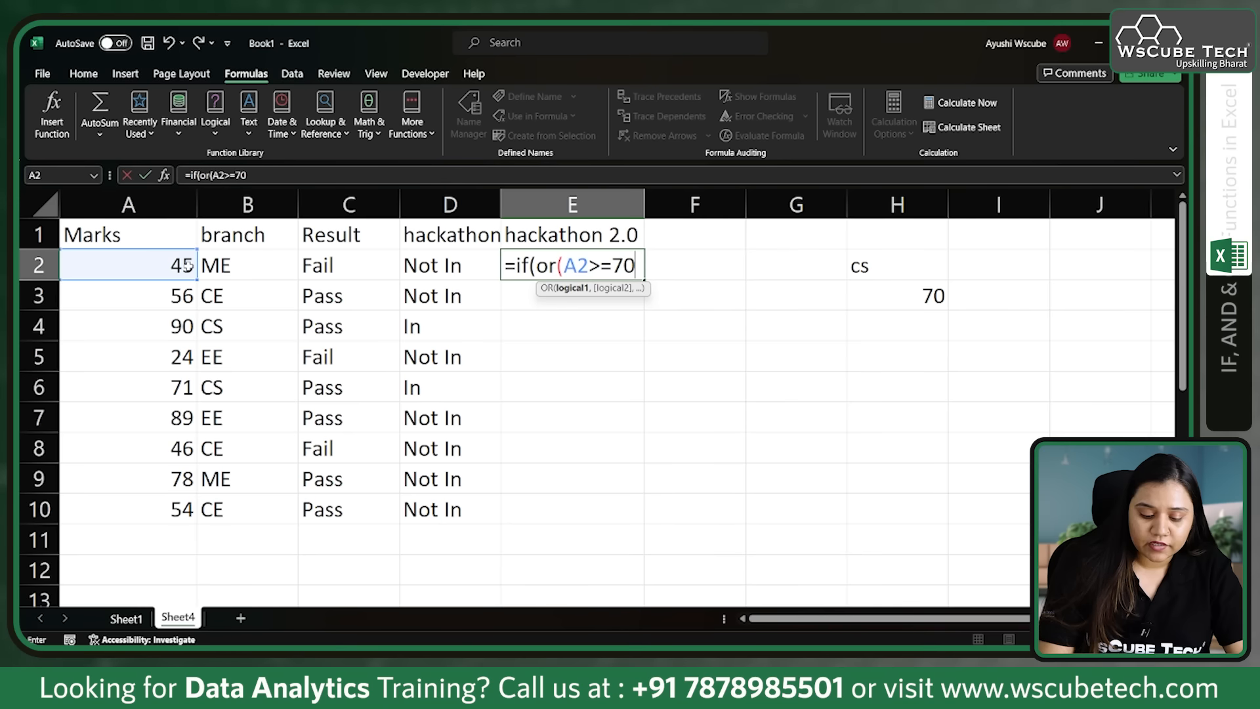
text(,)
Step: Add the second OR condition B2 = "CS" to the E2 formula and close the OR function
click(235, 264)
text(,"CS)
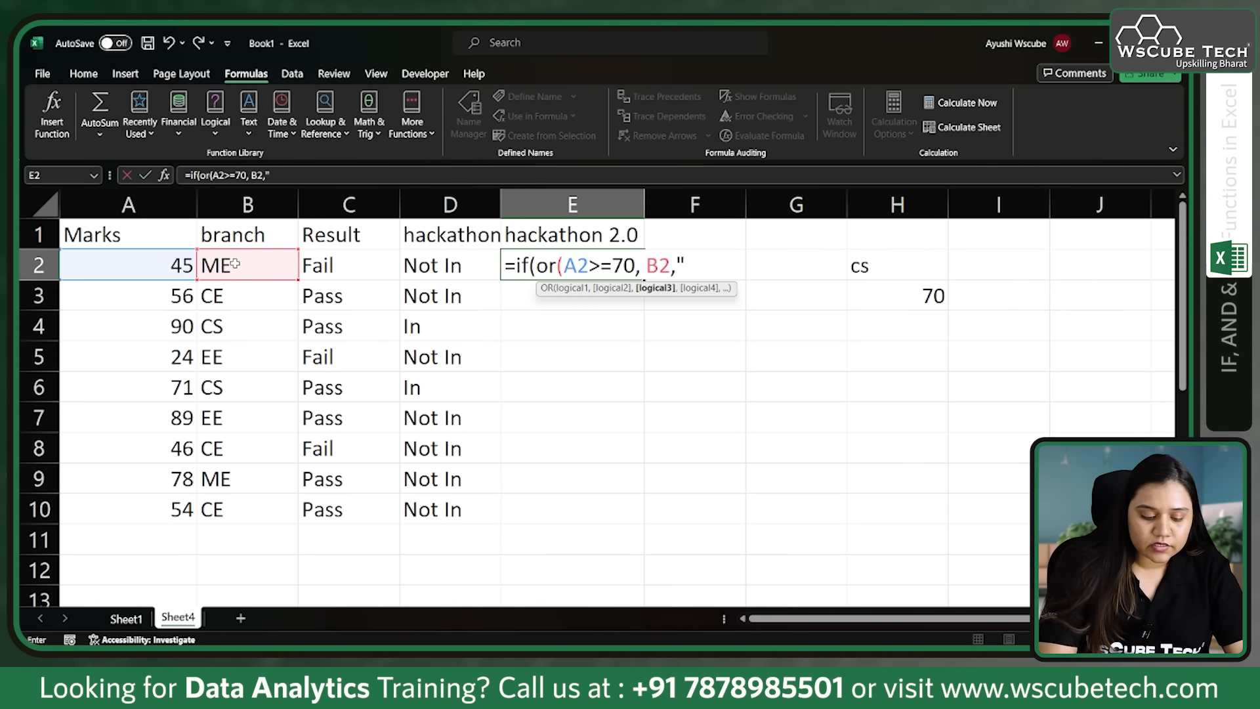
key(BackSpace)
key(BackSpace)
key(BackSpace)
key(BackSpace)
text(= "CS)
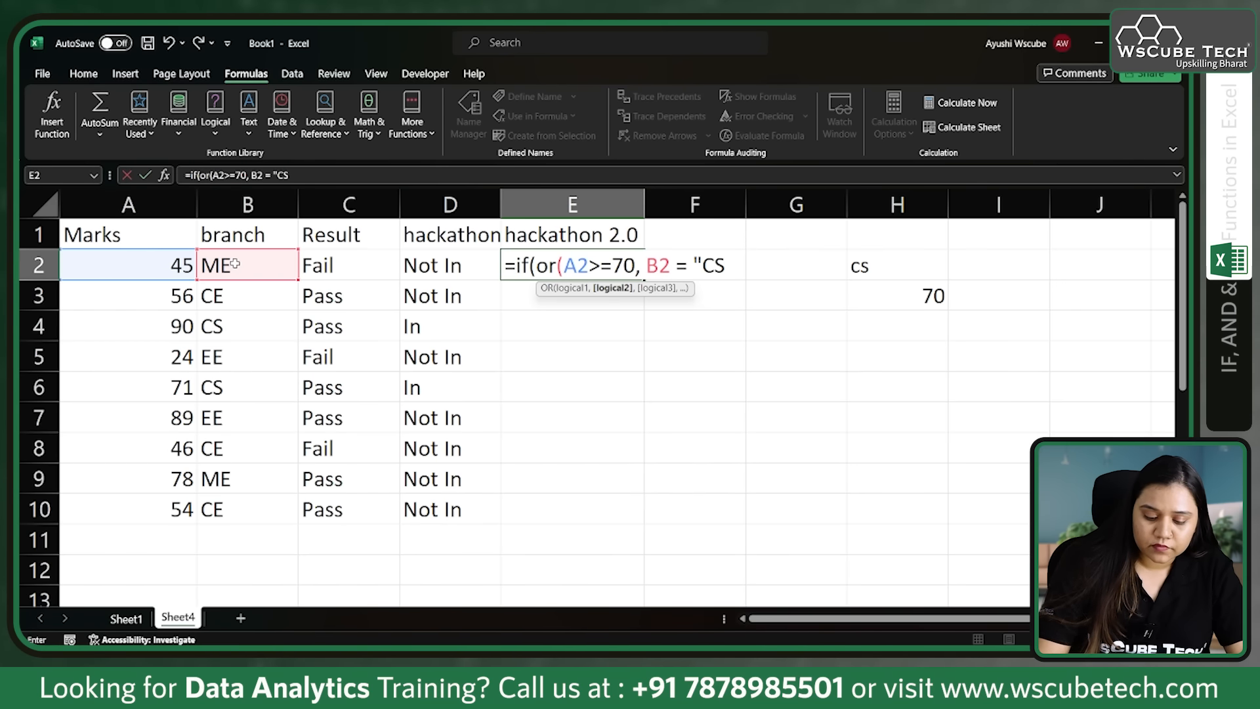
text(),)
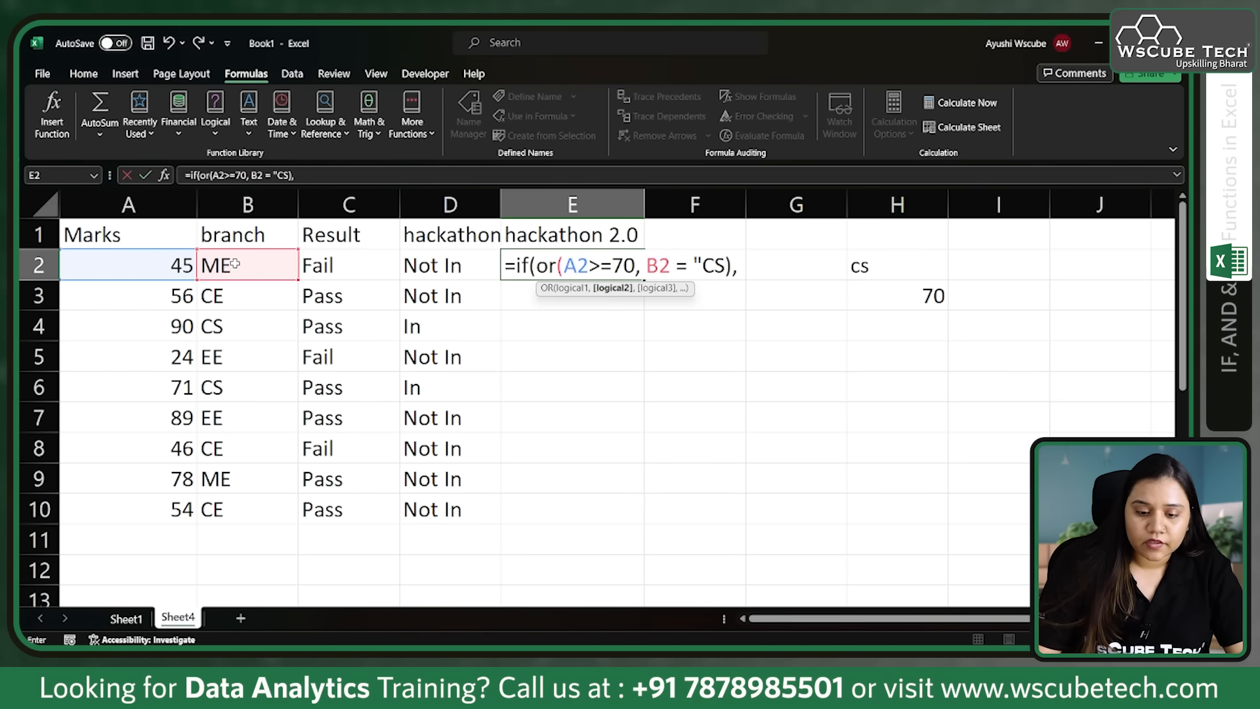
key(BackSpace)
key(BackSpace)
text("),)
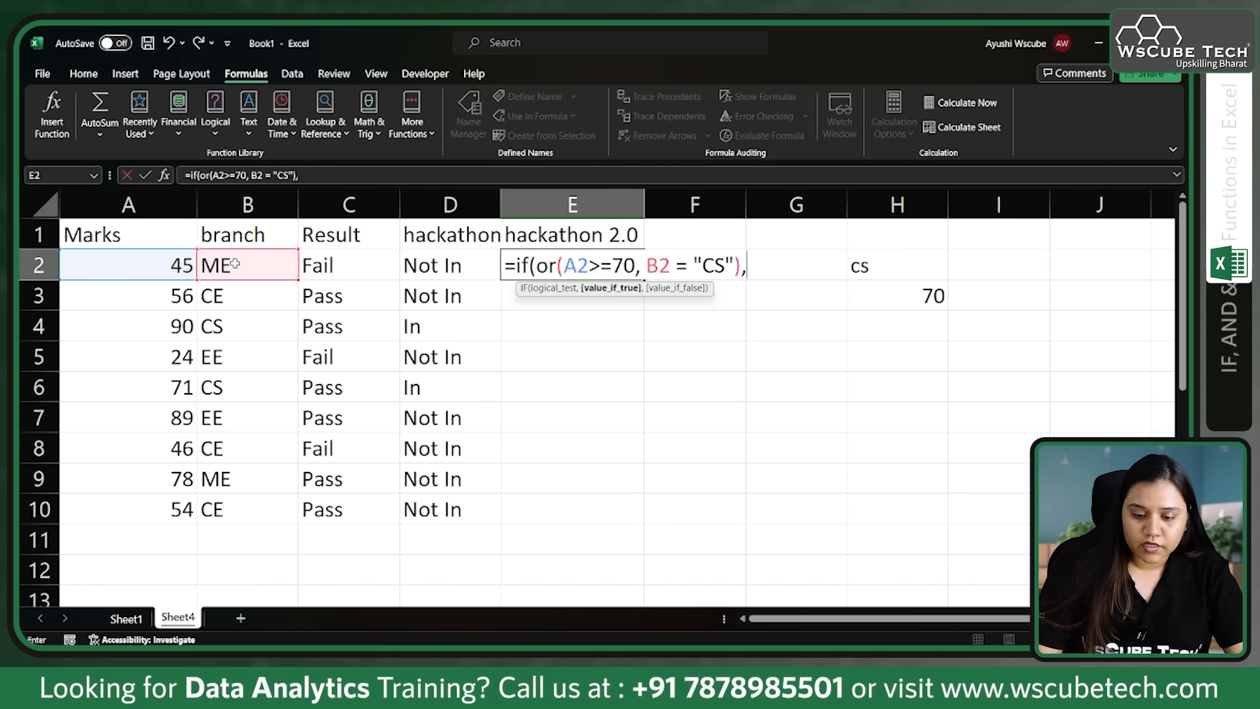
text("In)
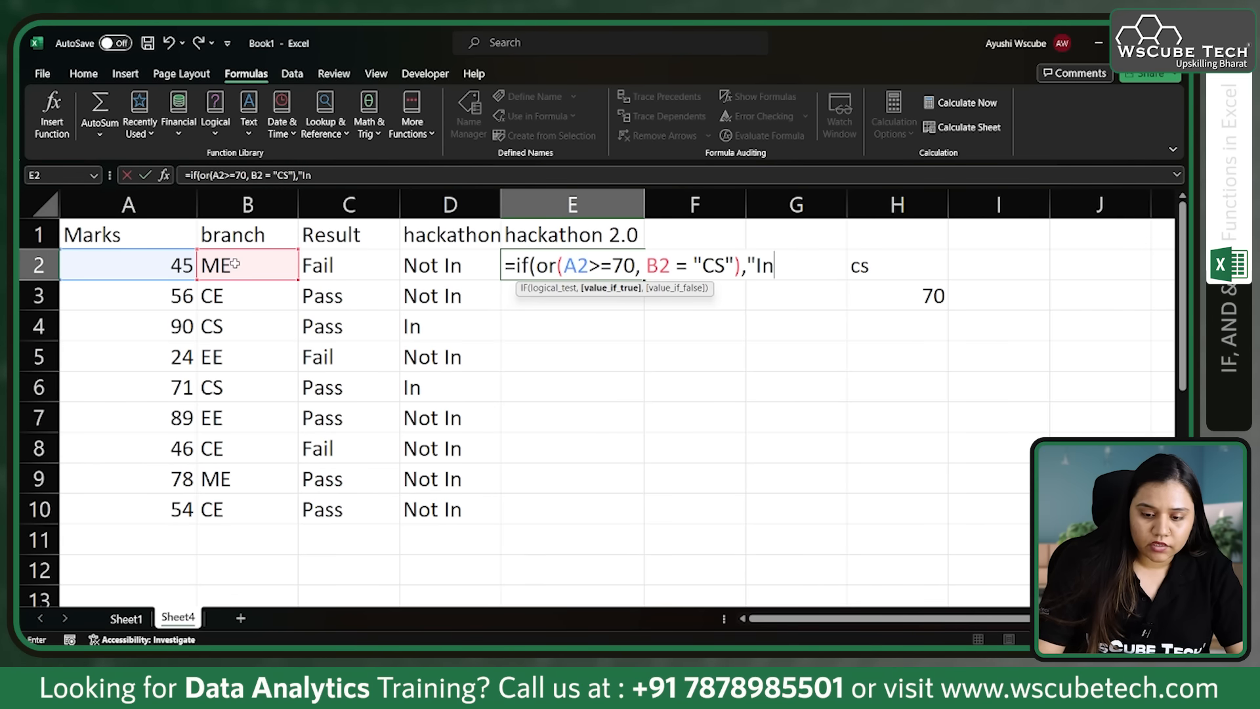
text(",'not)
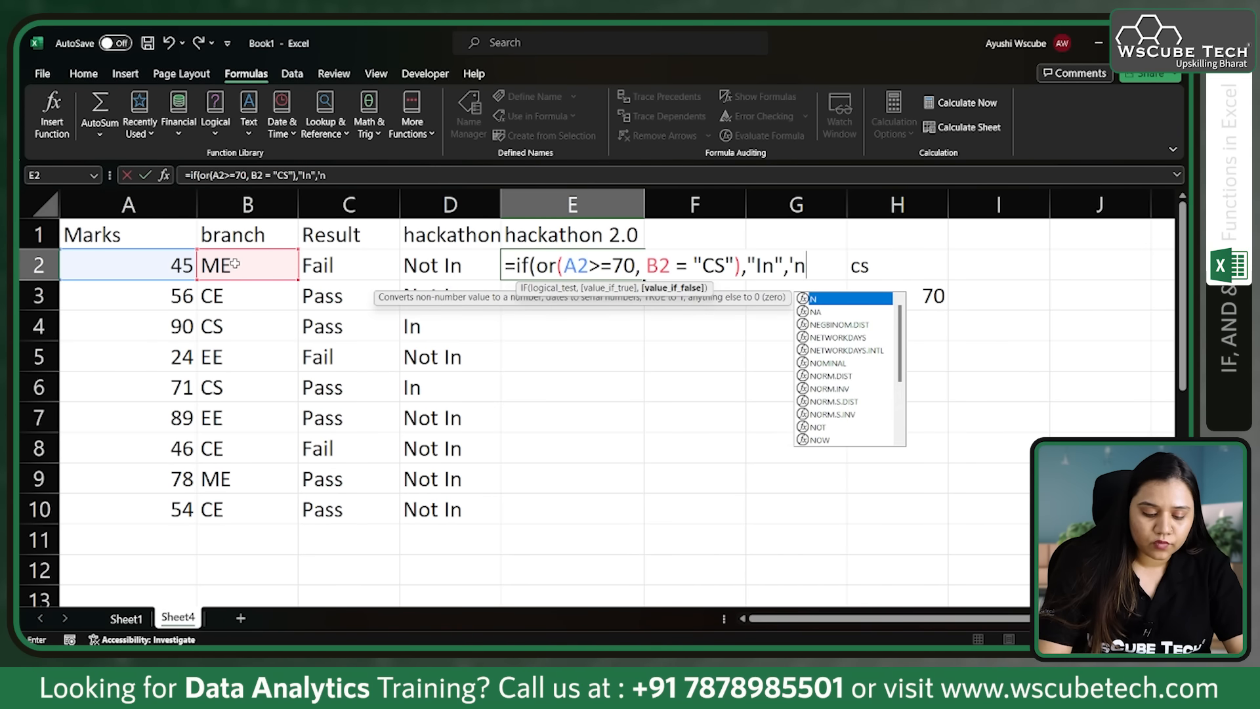
Step: Add "In" as the true value and 'Not In' in single quotes as the false value, and try to enter the E2 formula
key(BackSpace)
key(BackSpace)
key(BackSpace)
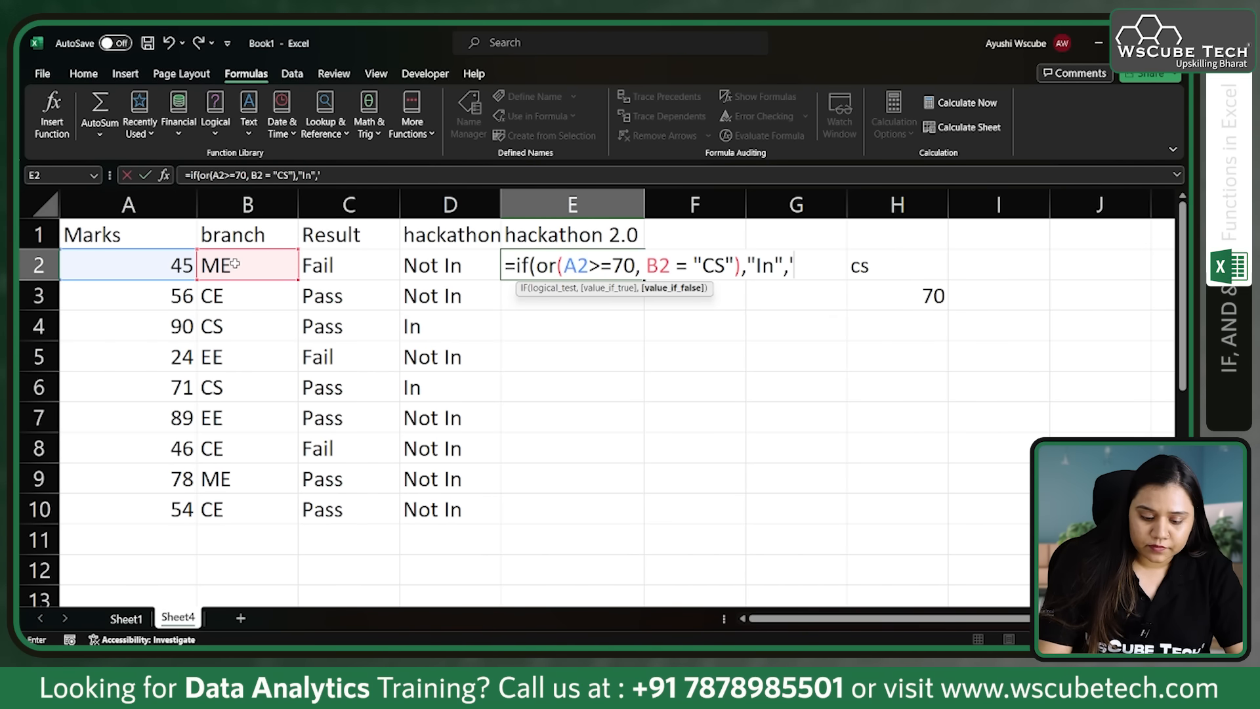
text(Not In'))
key(Return)
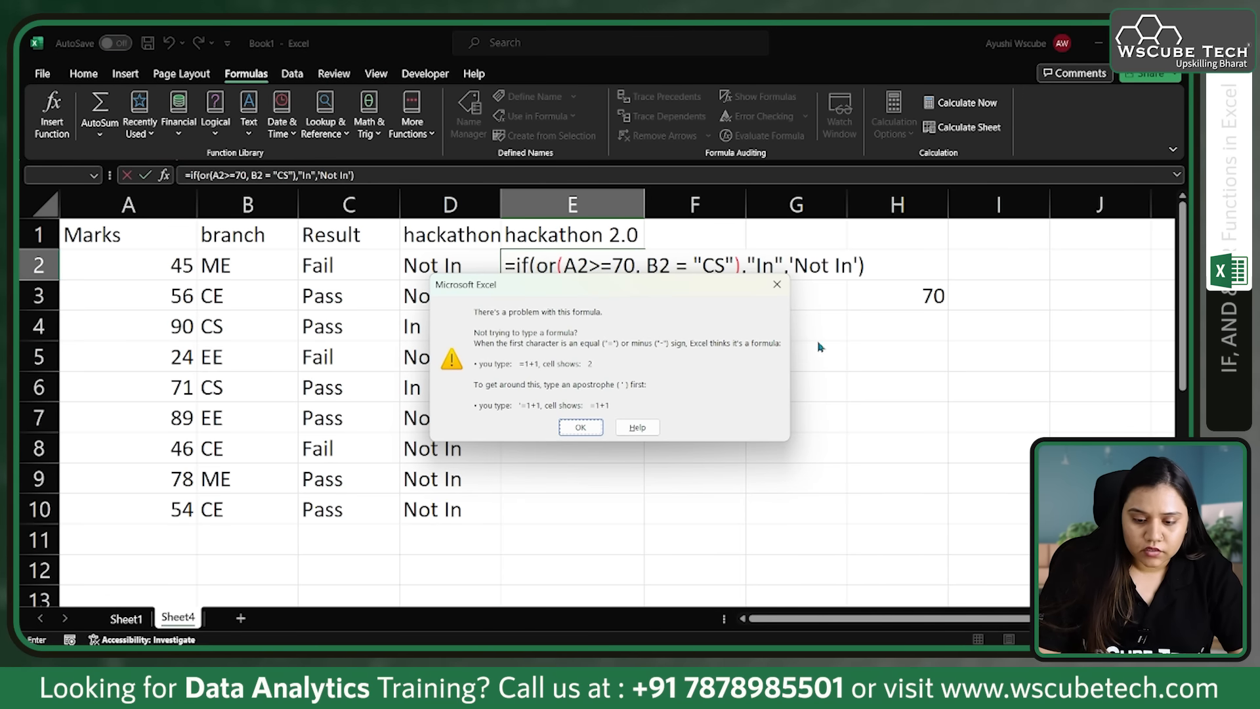
click(778, 284)
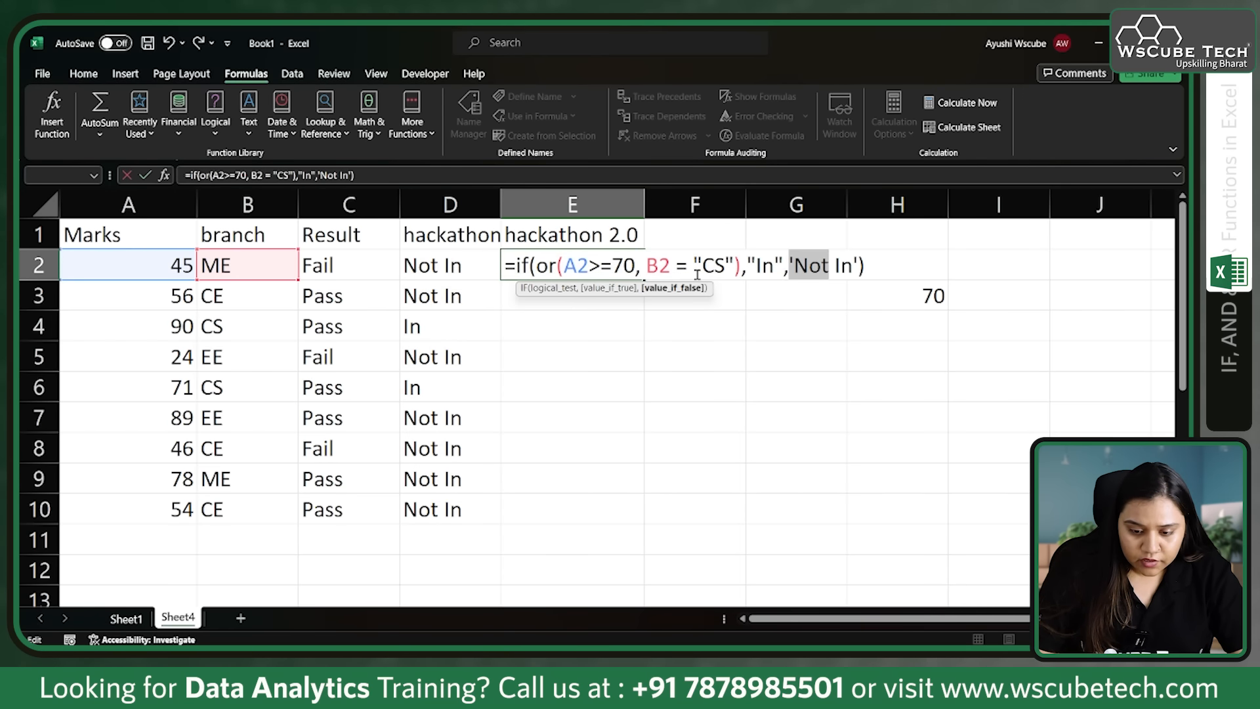
Step: Replace the single quotes around Not In with double quotes in the E2 formula and enter it
click(793, 265)
key(BackSpace)
text(")
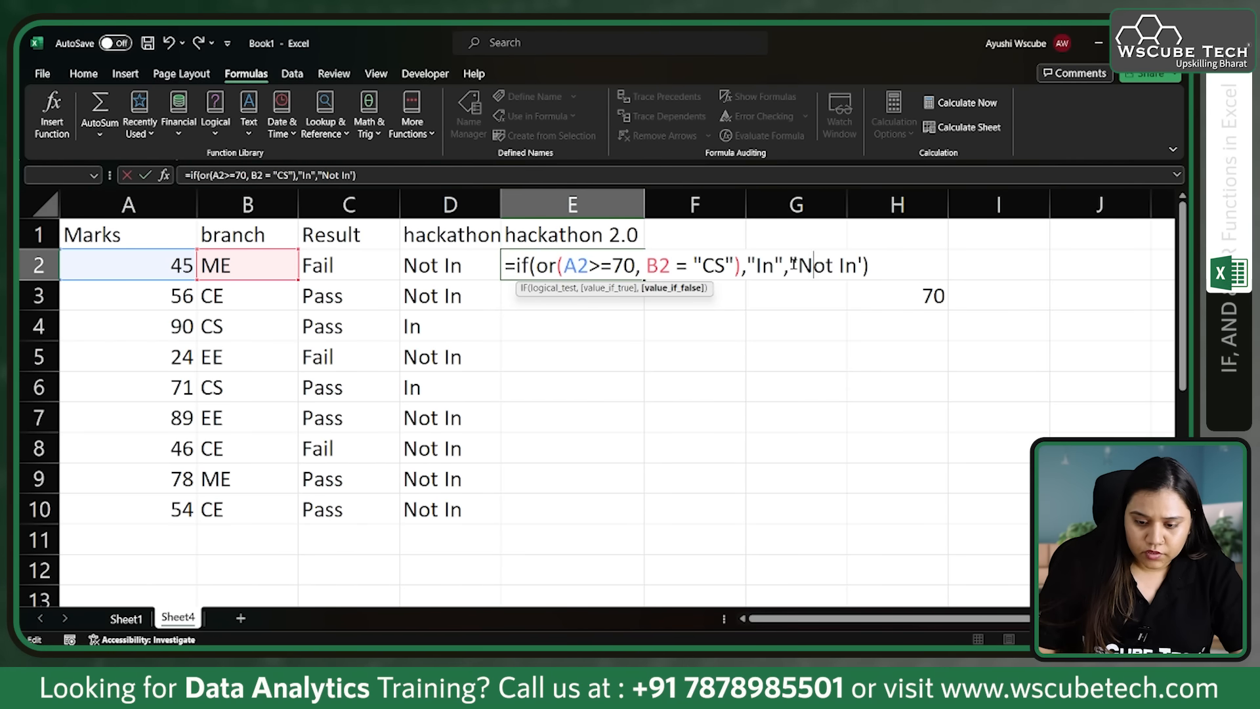
key(BackSpace)
text(")
key(End)
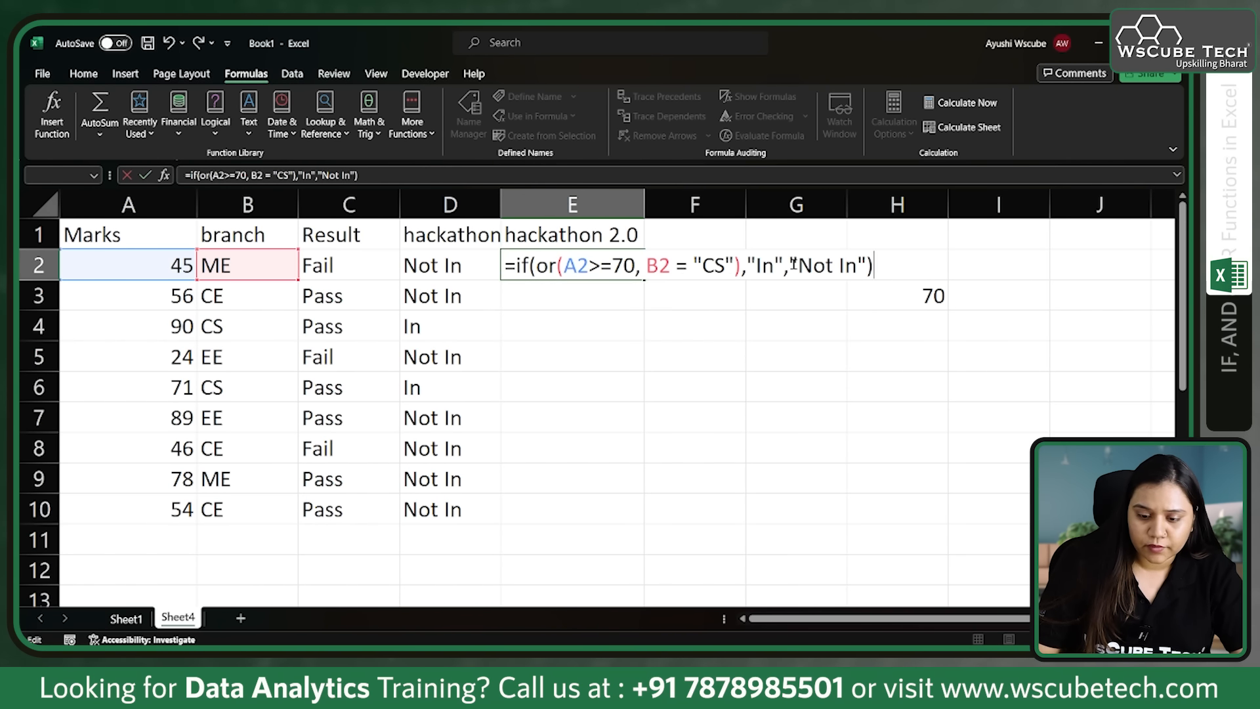
key(Return)
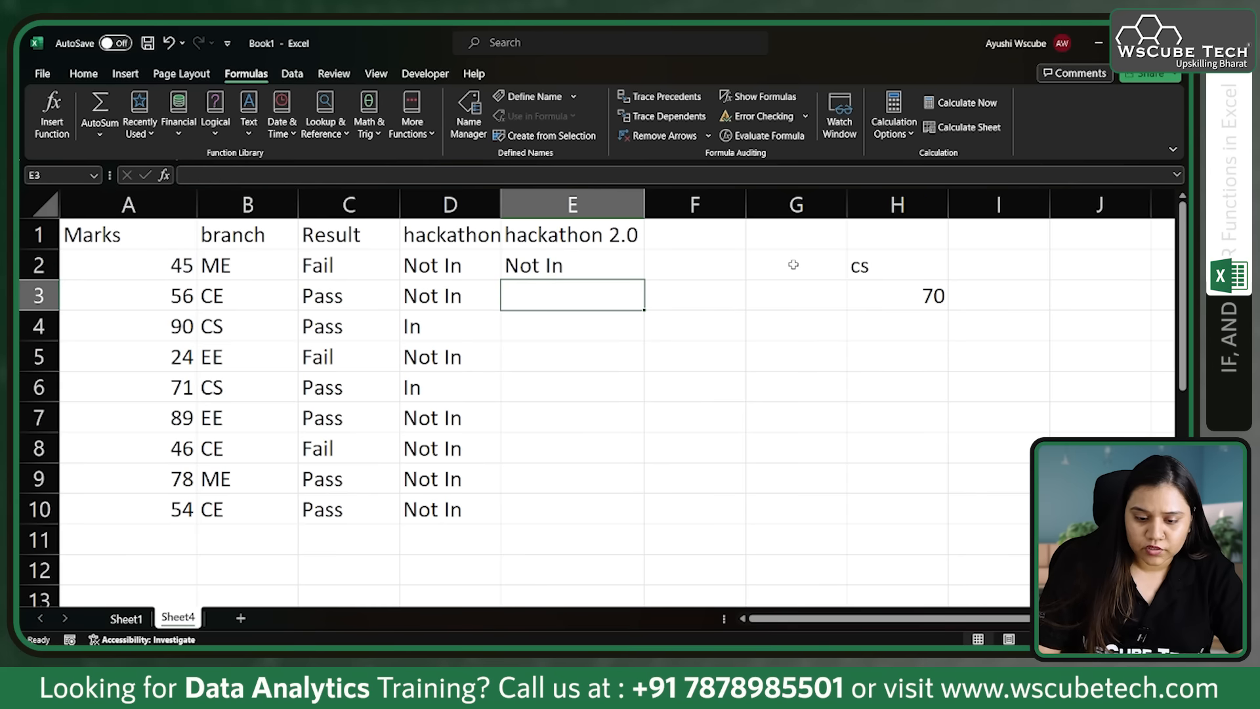
Step: Copy the E2 hackathon 2.0 formula down through E10 and inspect the formulas in E7, E3 and E4
click(625, 259)
drag(643, 279, 630, 513)
click(680, 382)
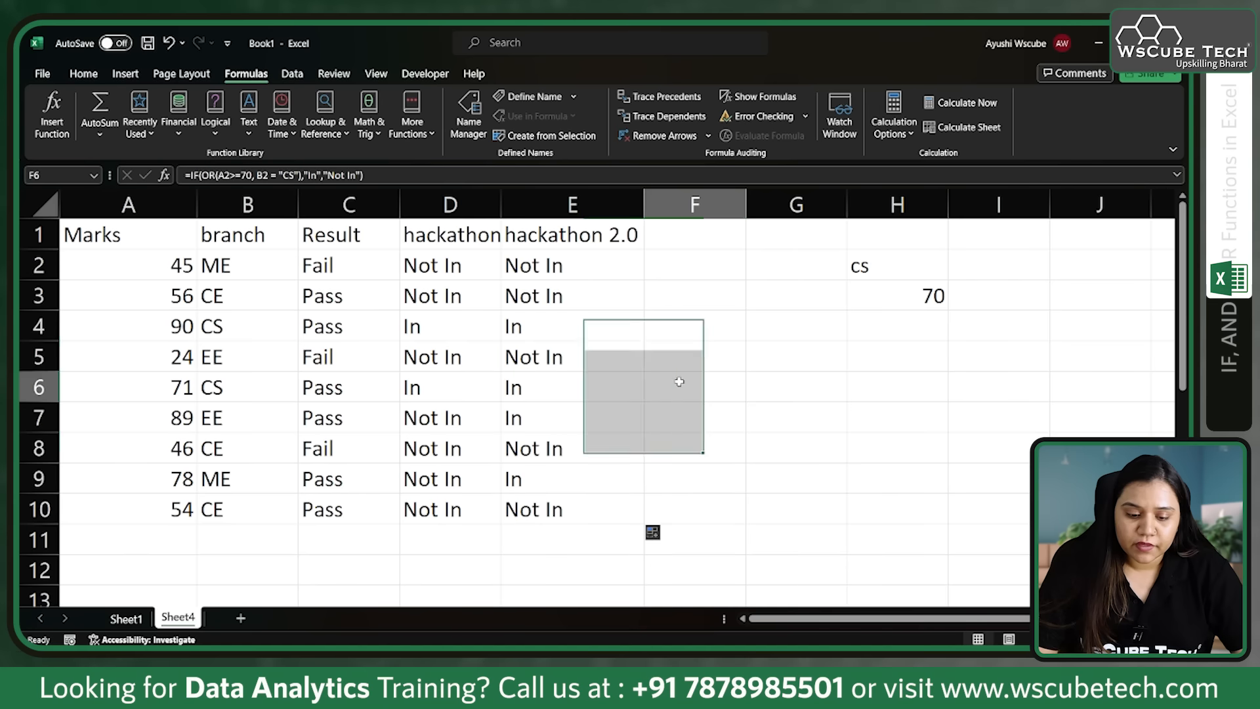
click(574, 416)
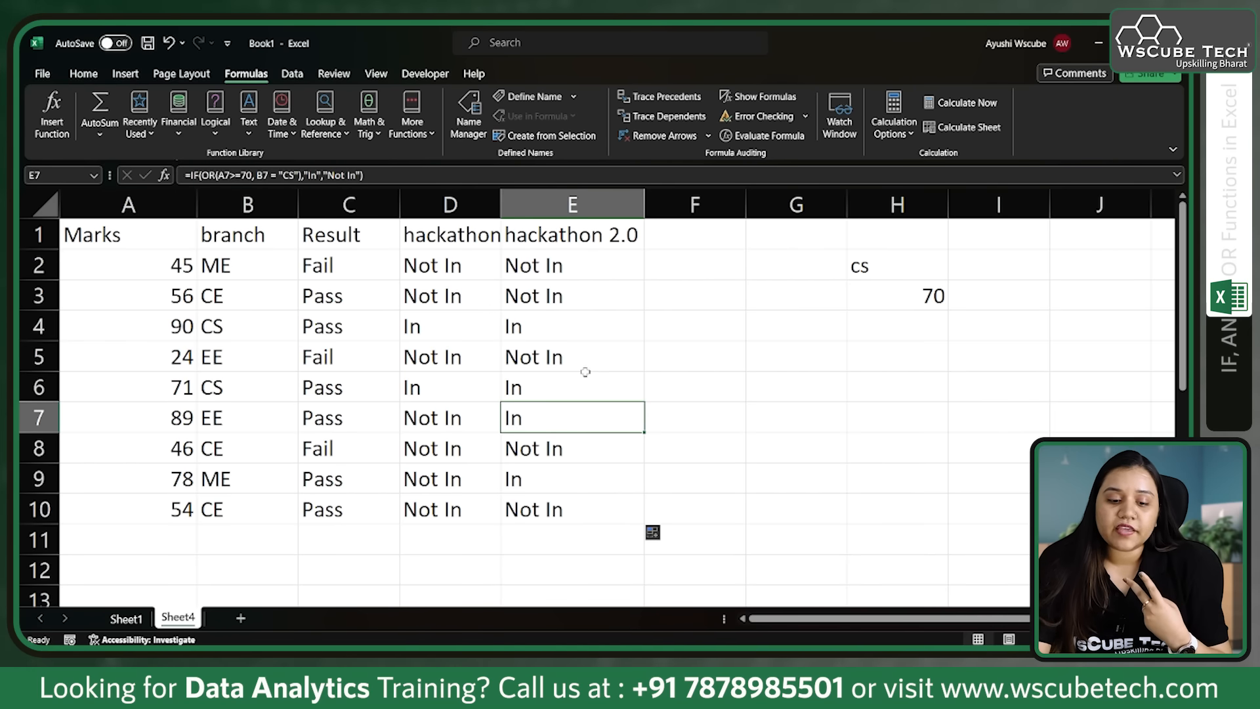
click(572, 290)
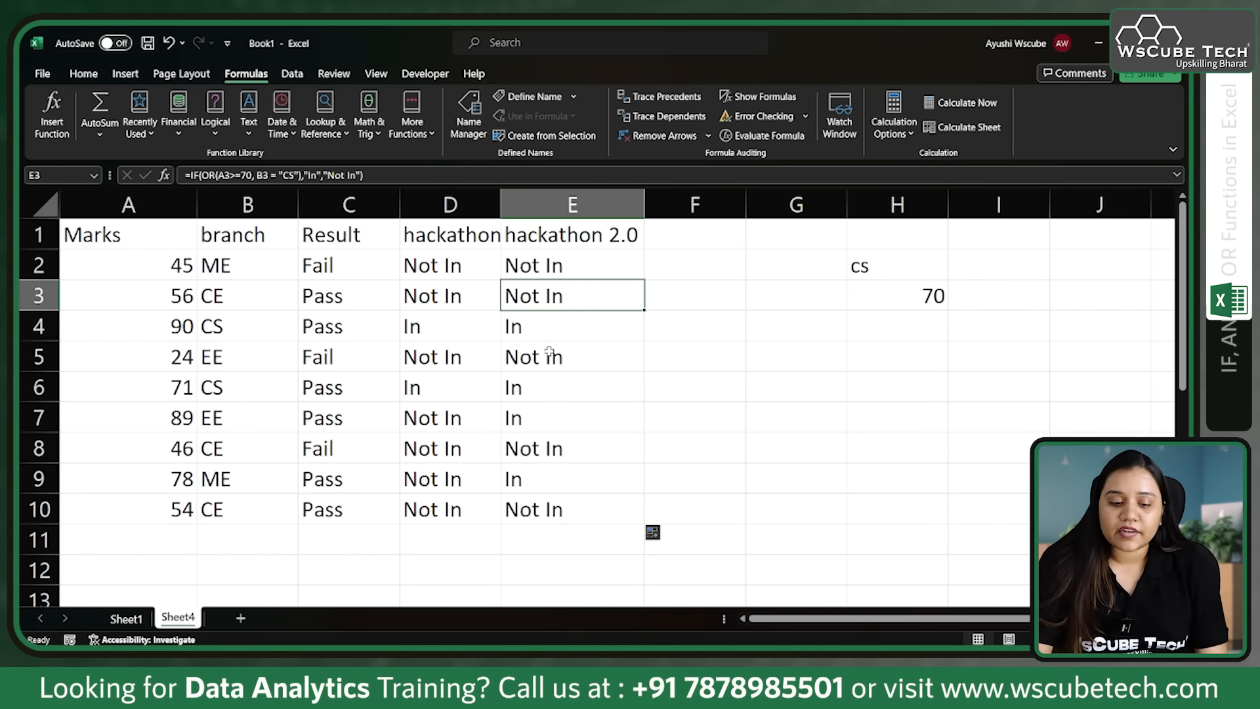
click(557, 332)
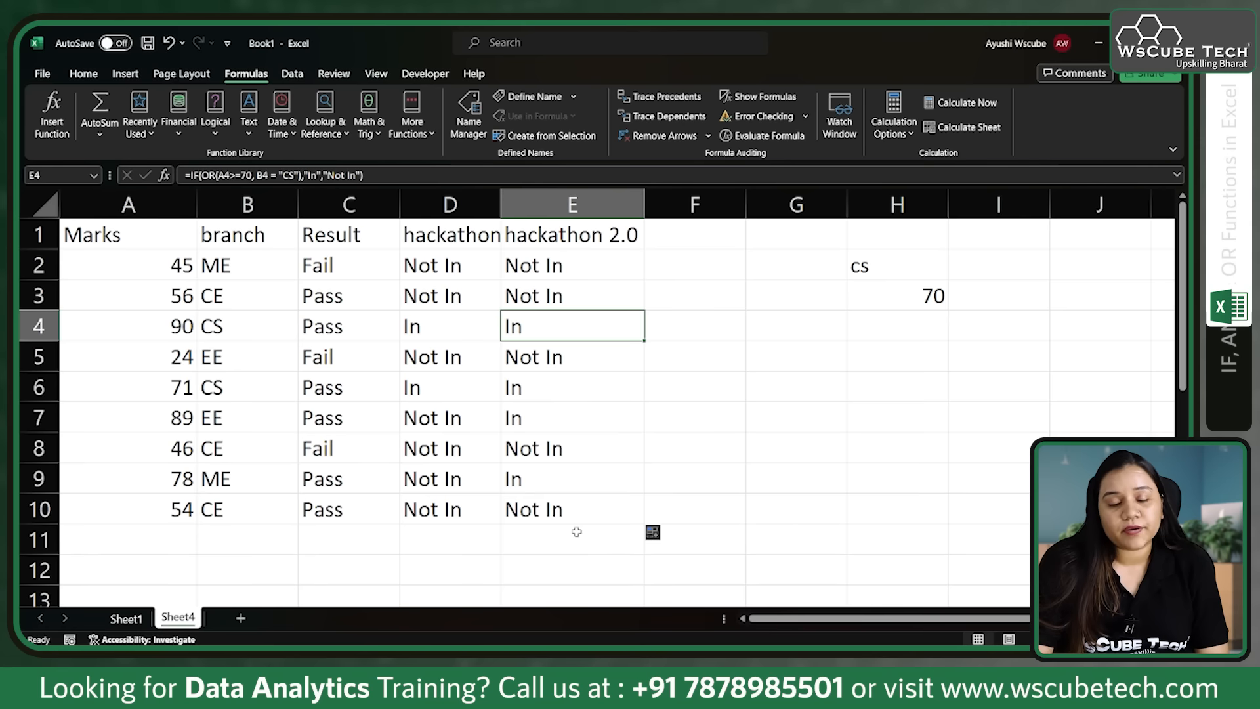
Step: Go to the Adults and Kids data below the marks table
scroll(574, 532, down, 1)
scroll(574, 528, up, 1)
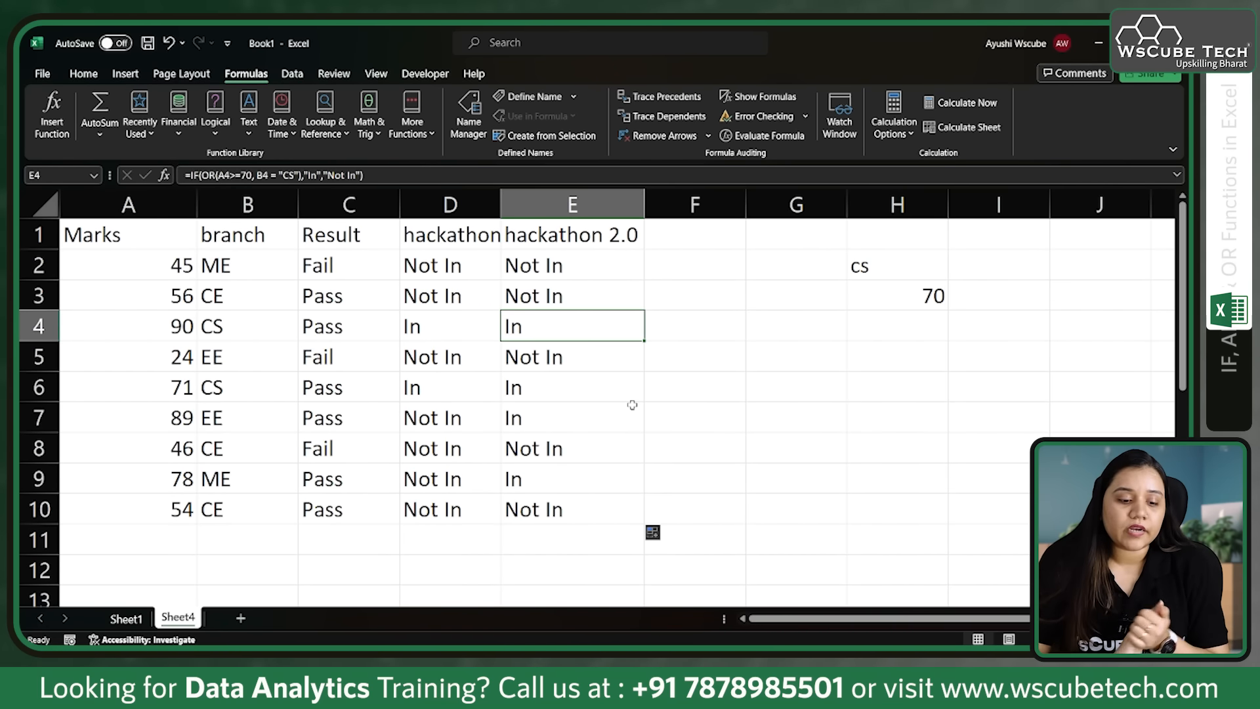
scroll(633, 405, down, 2)
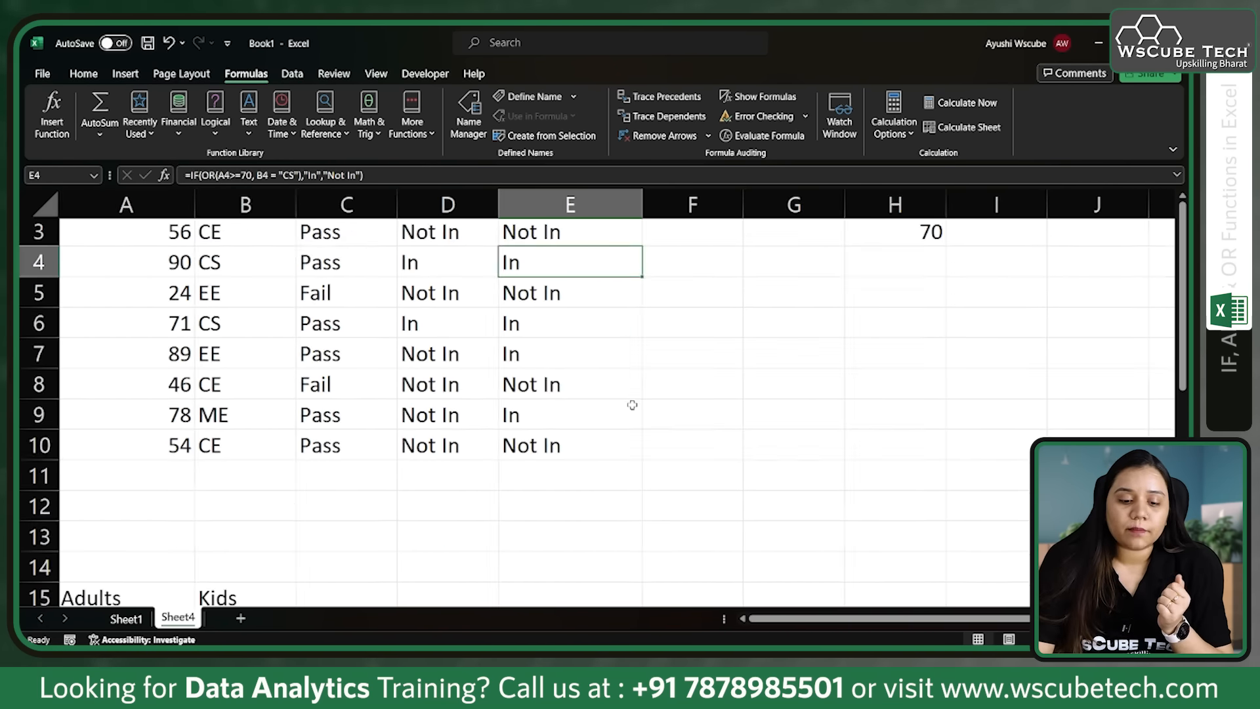
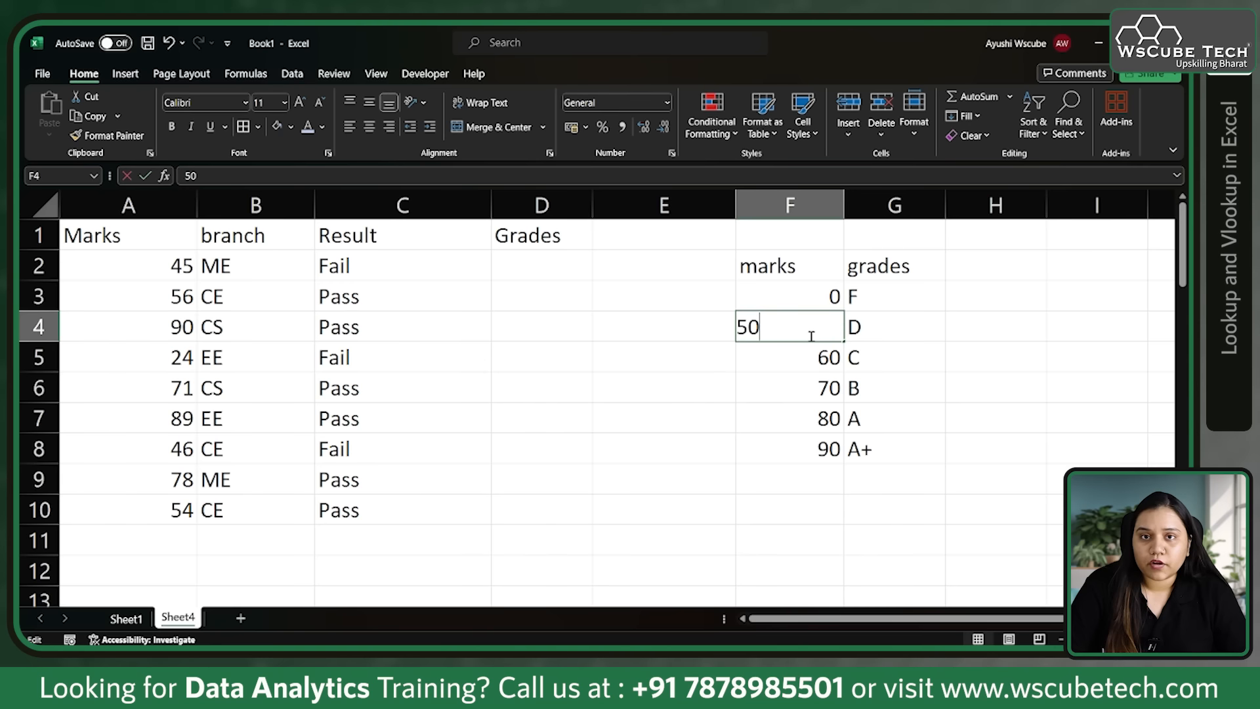
Step: Start a LOOKUP formula in D2 of the Grades column with A2 as the lookup value
click(811, 356)
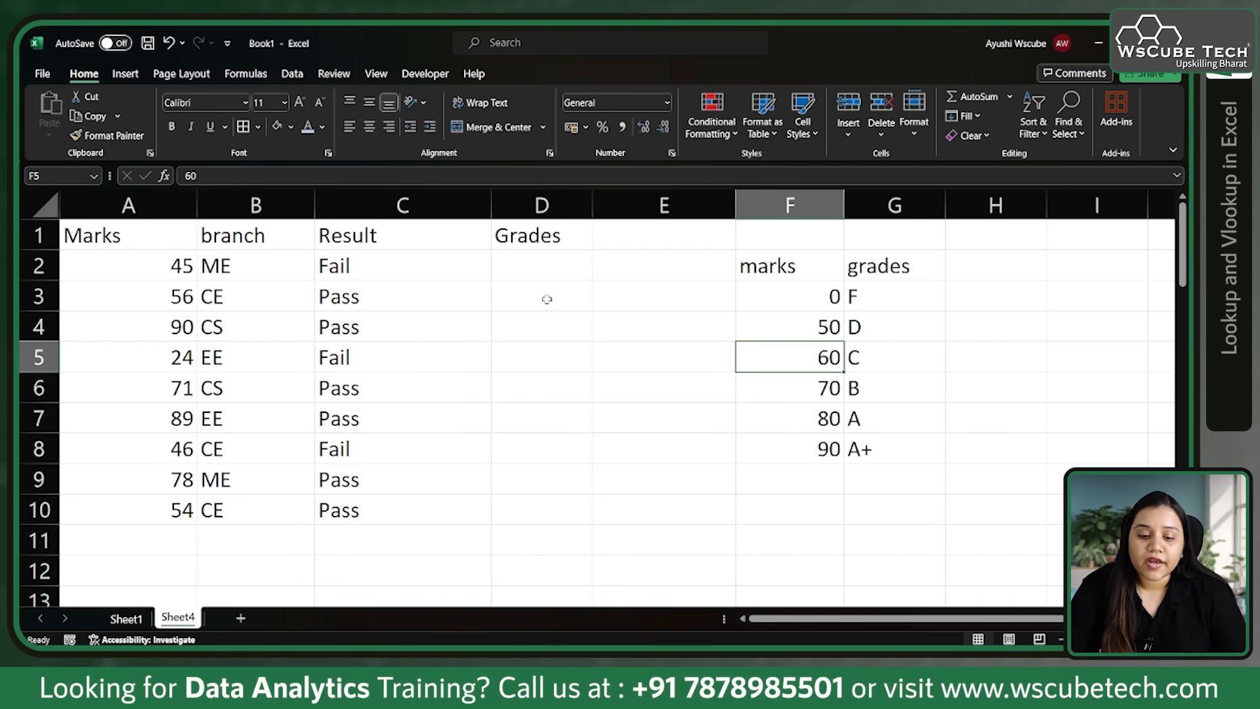
drag(539, 252, 525, 502)
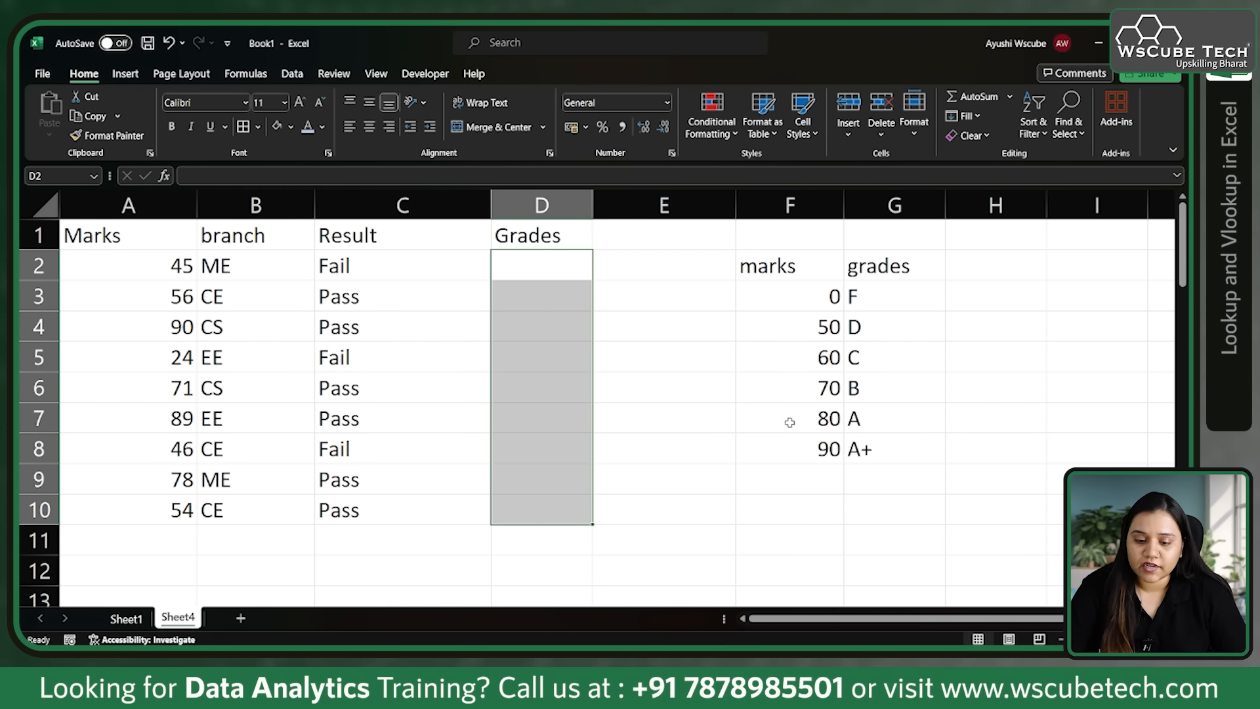
click(514, 263)
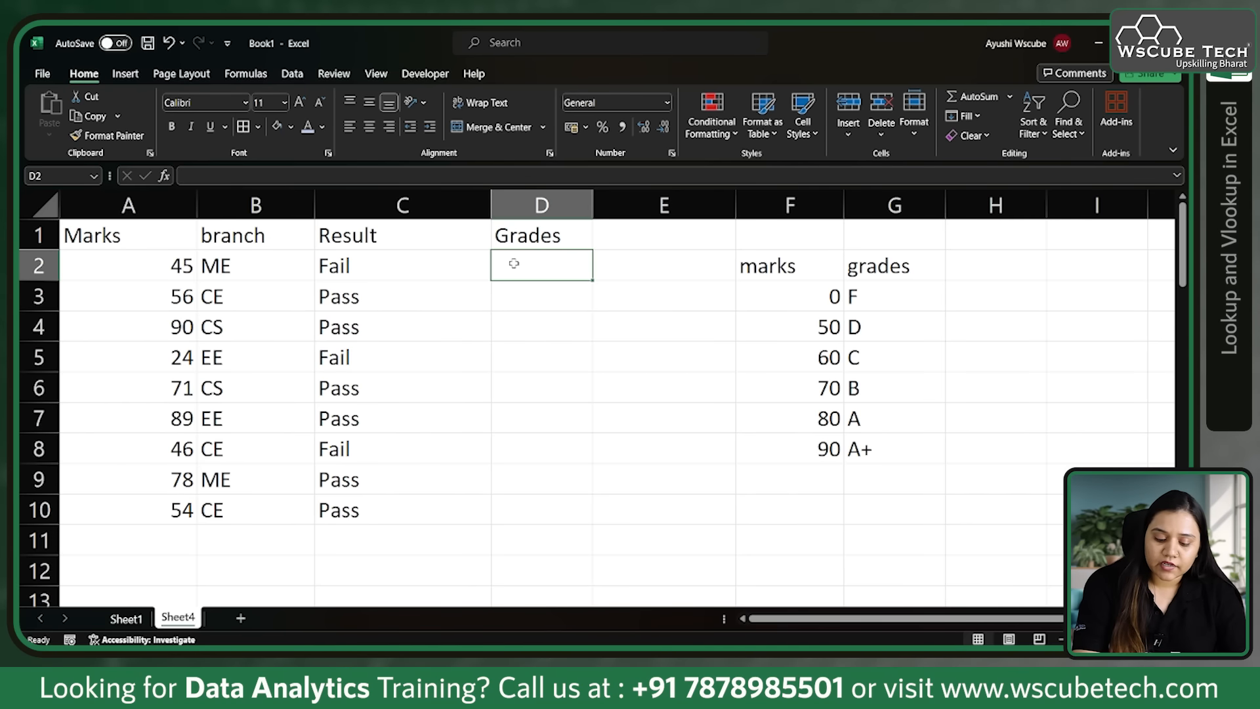
text(=loo)
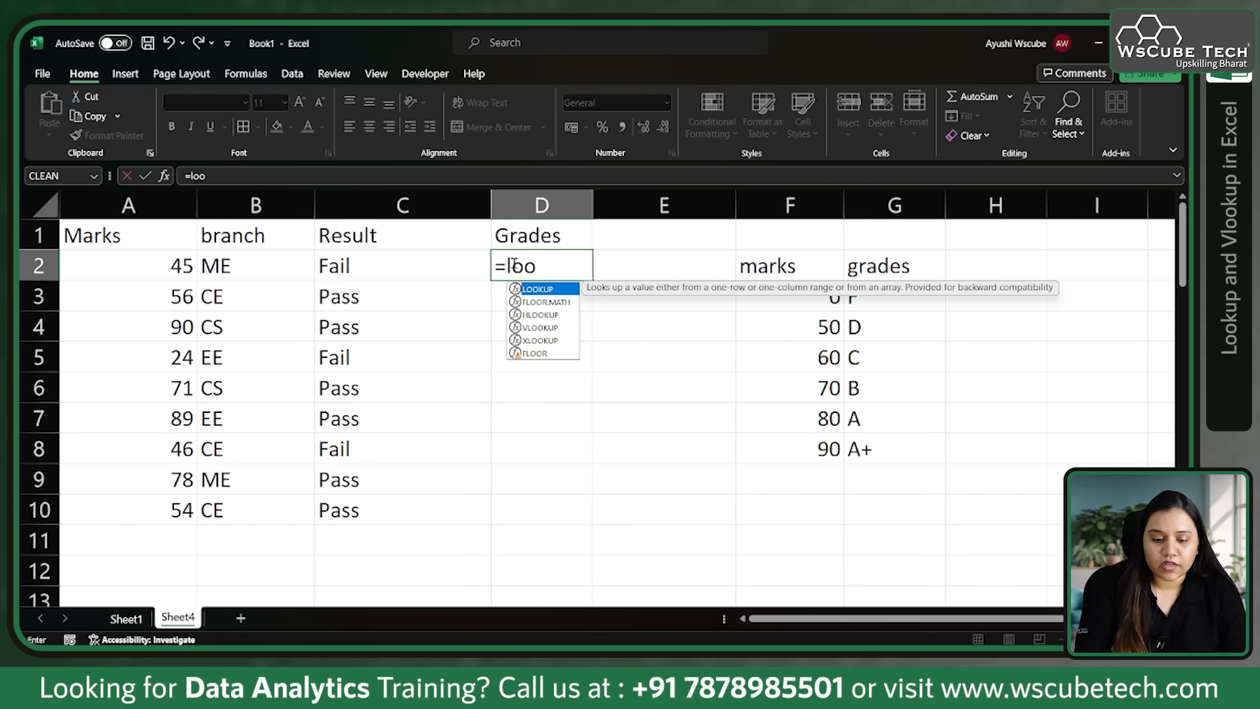
key(Tab)
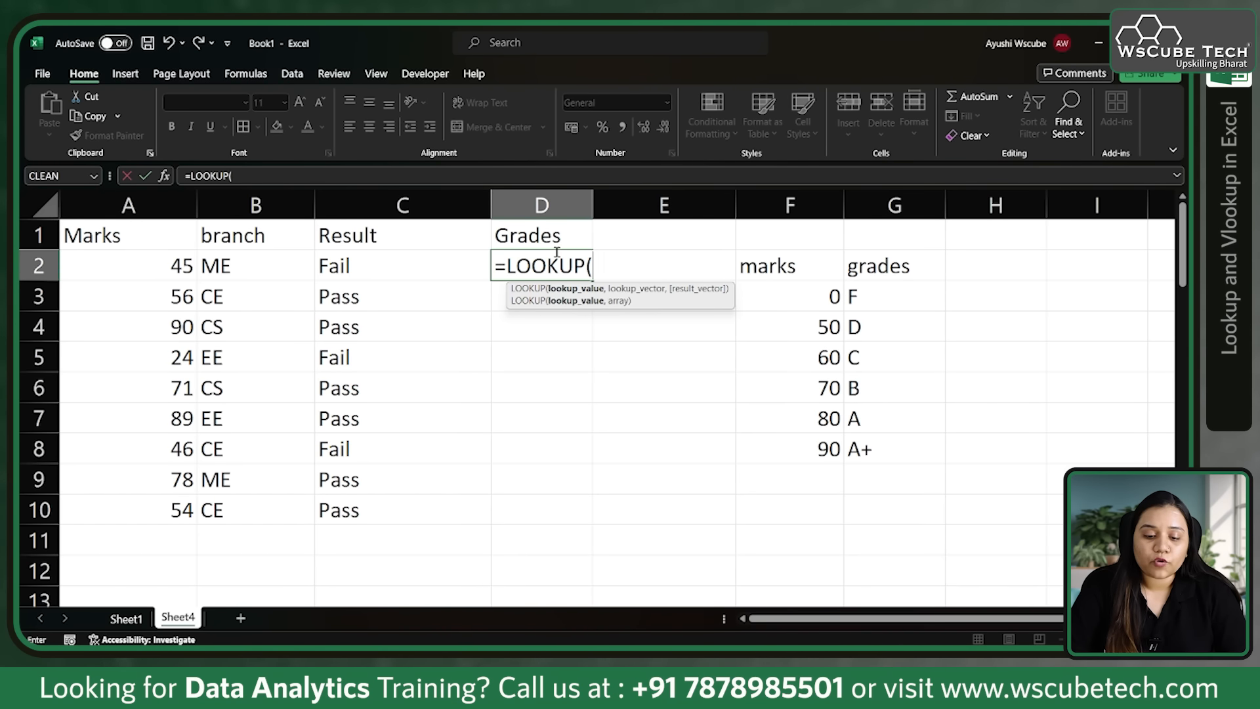
click(178, 266)
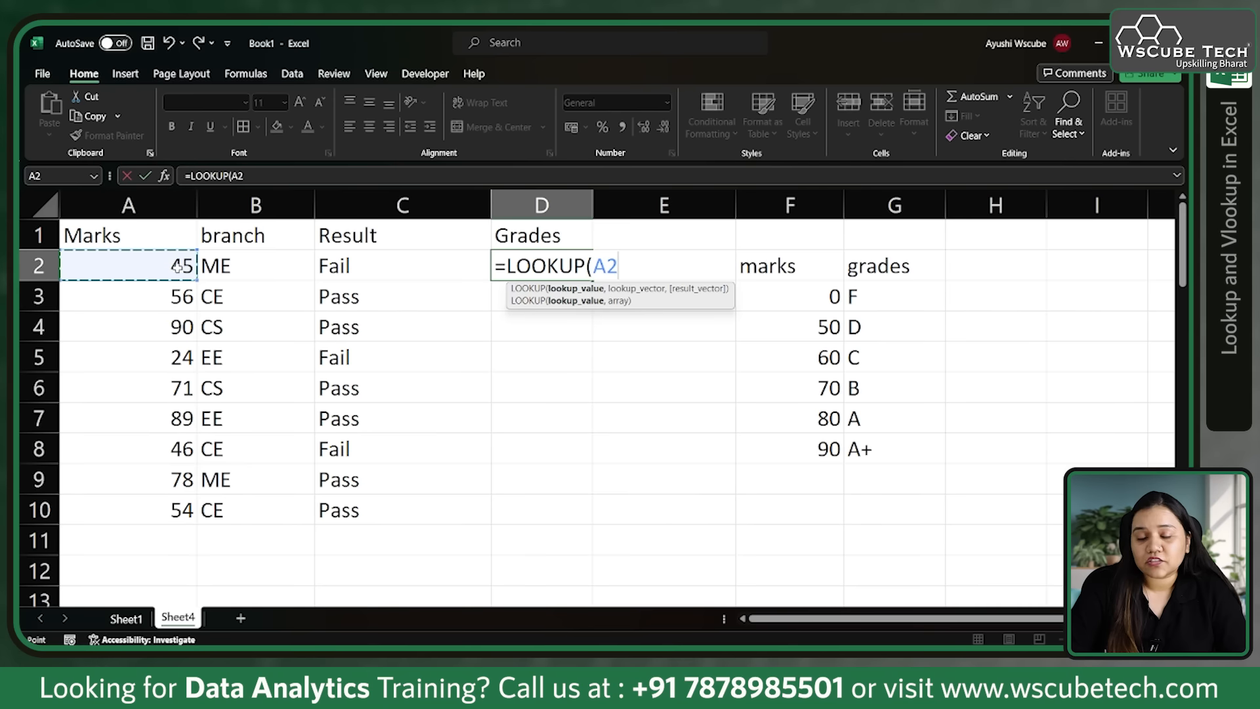
text(,)
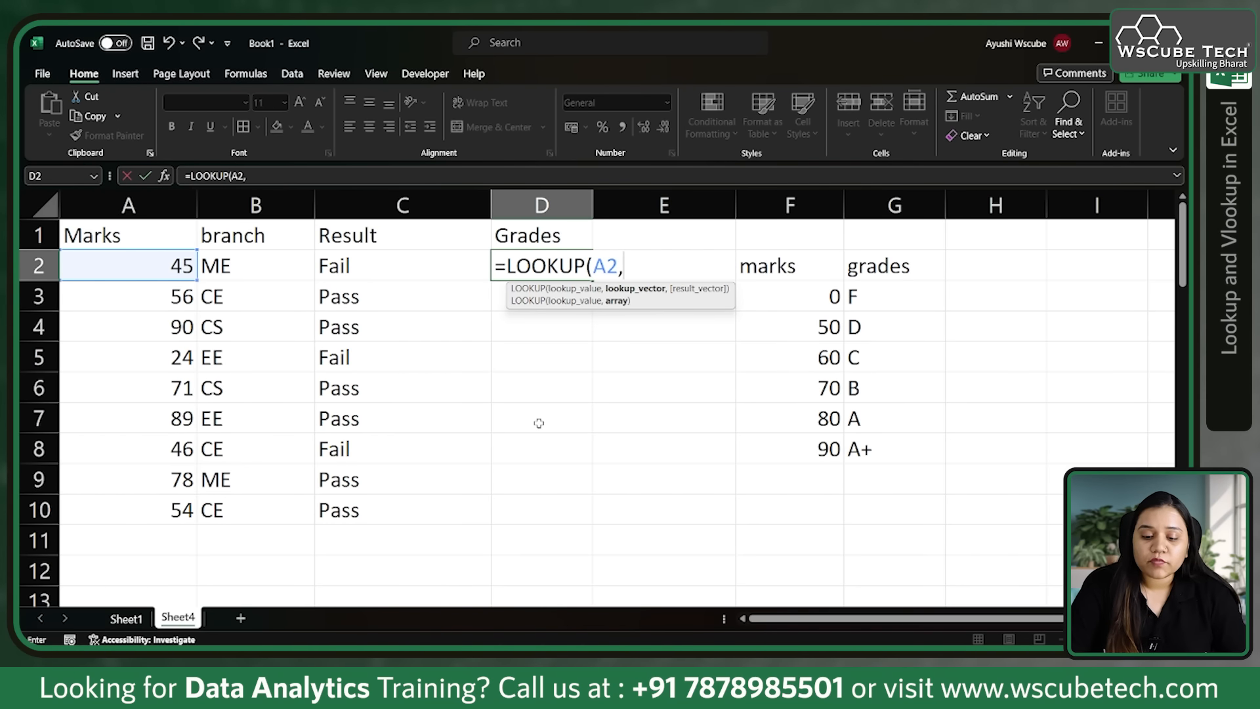
Step: Add F3:F8 as the lookup vector and G3:G8 as the result vector, and enter the D2 formula
click(811, 303)
drag(810, 312, 810, 443)
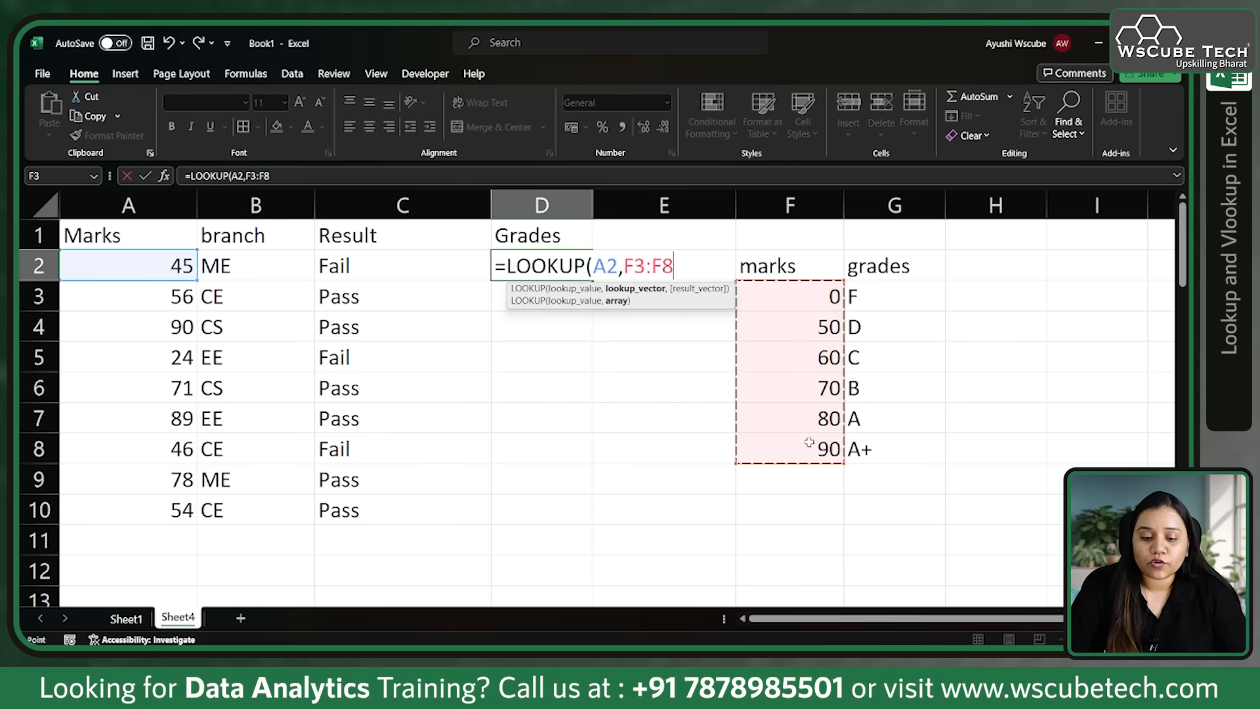
text(,)
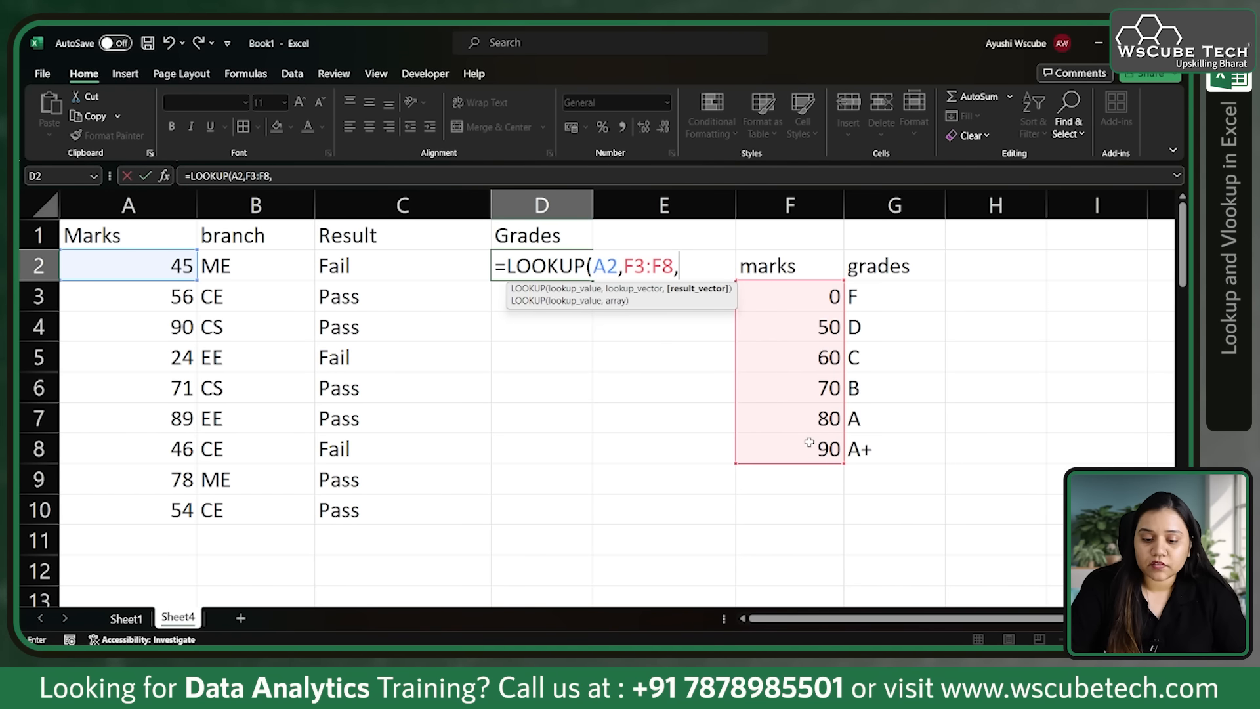
drag(878, 293, 877, 449)
text())
key(Return)
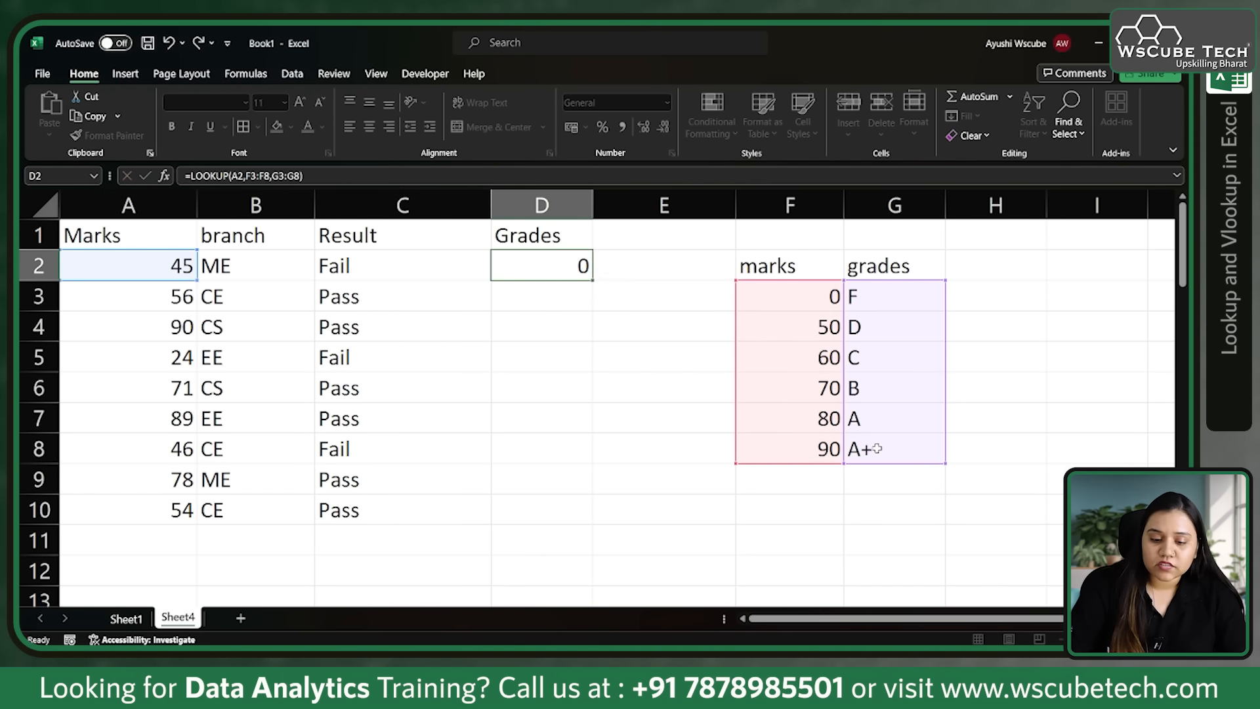
Step: Copy the D2 LOOKUP formula down through D10 and inspect the formulas in D2 and D6 against the marks range F3:F8
click(550, 266)
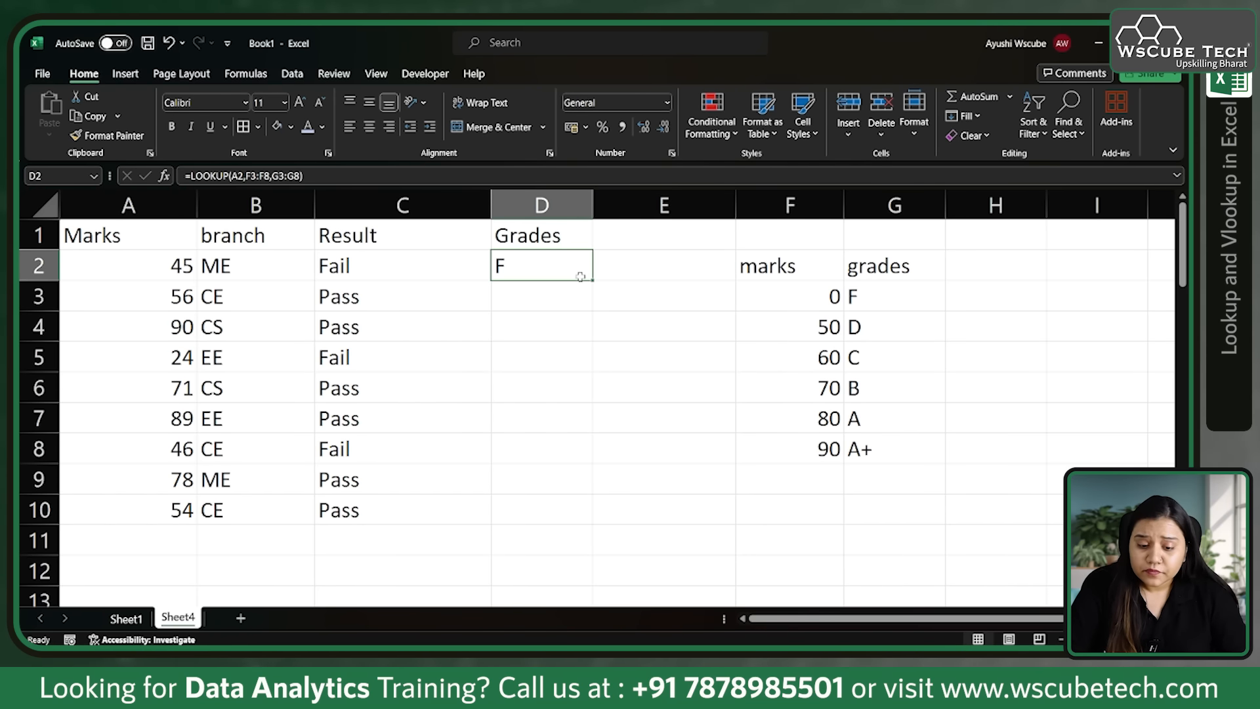
drag(591, 280, 575, 523)
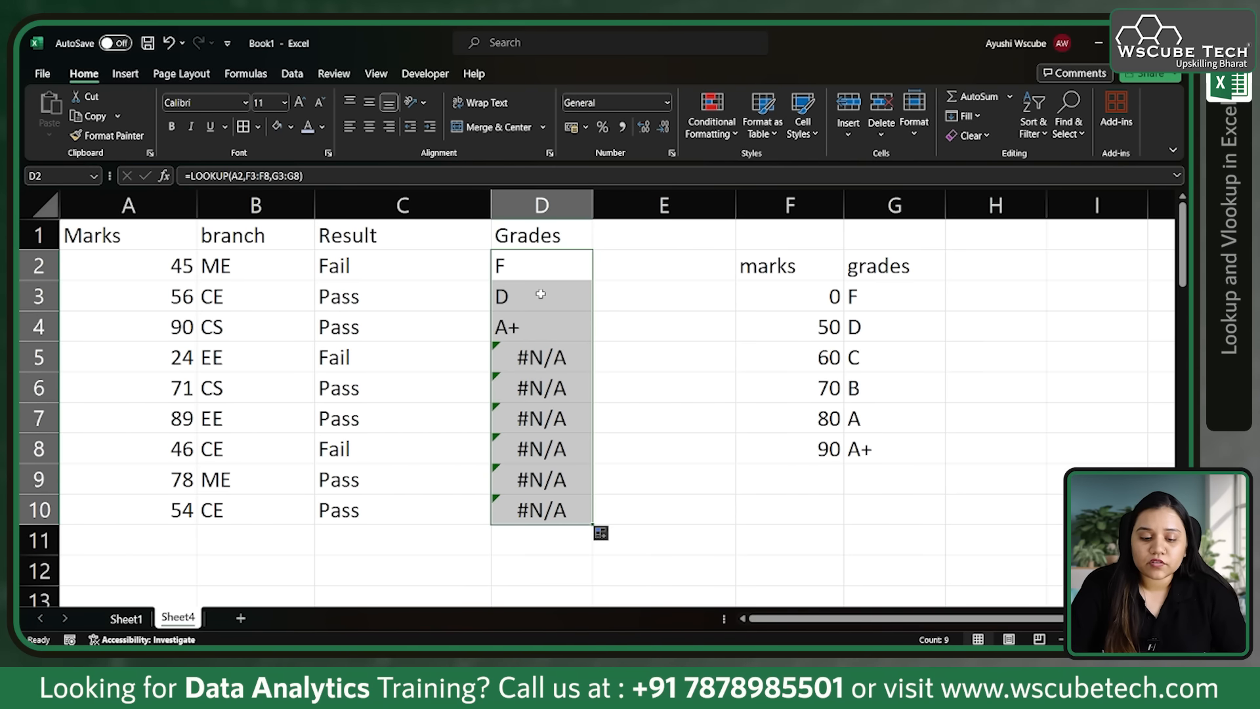
click(563, 362)
click(572, 271)
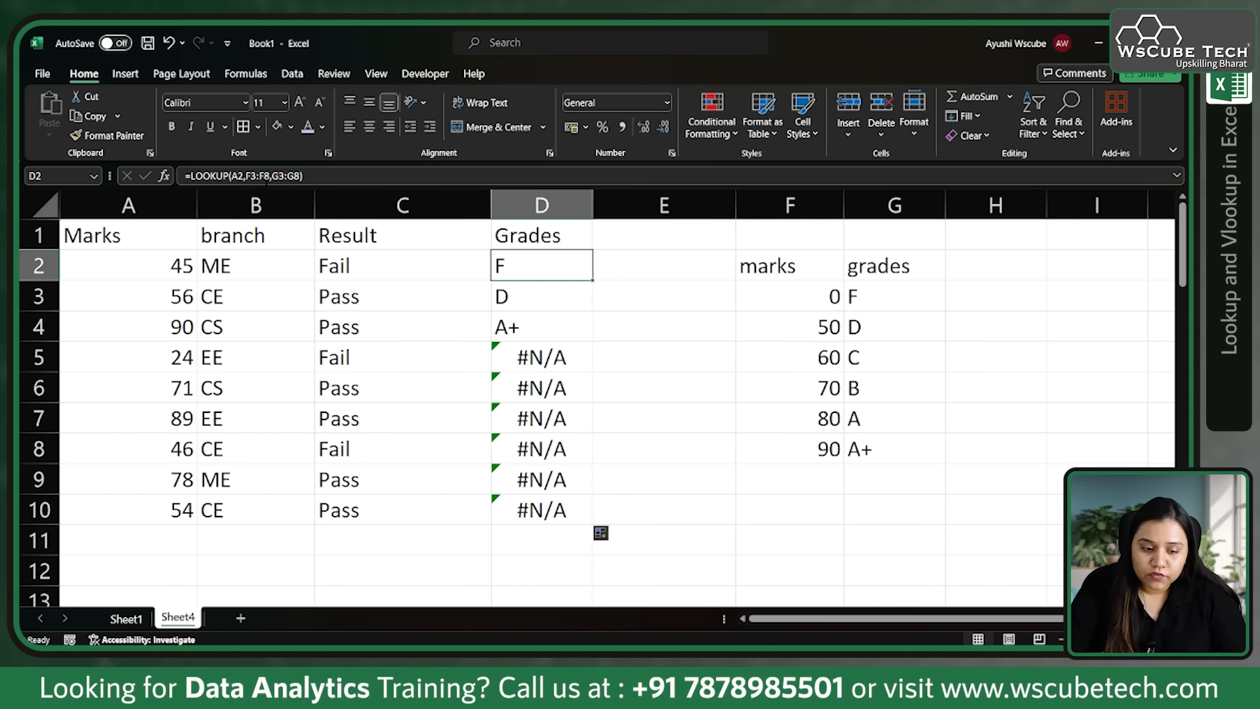
click(781, 300)
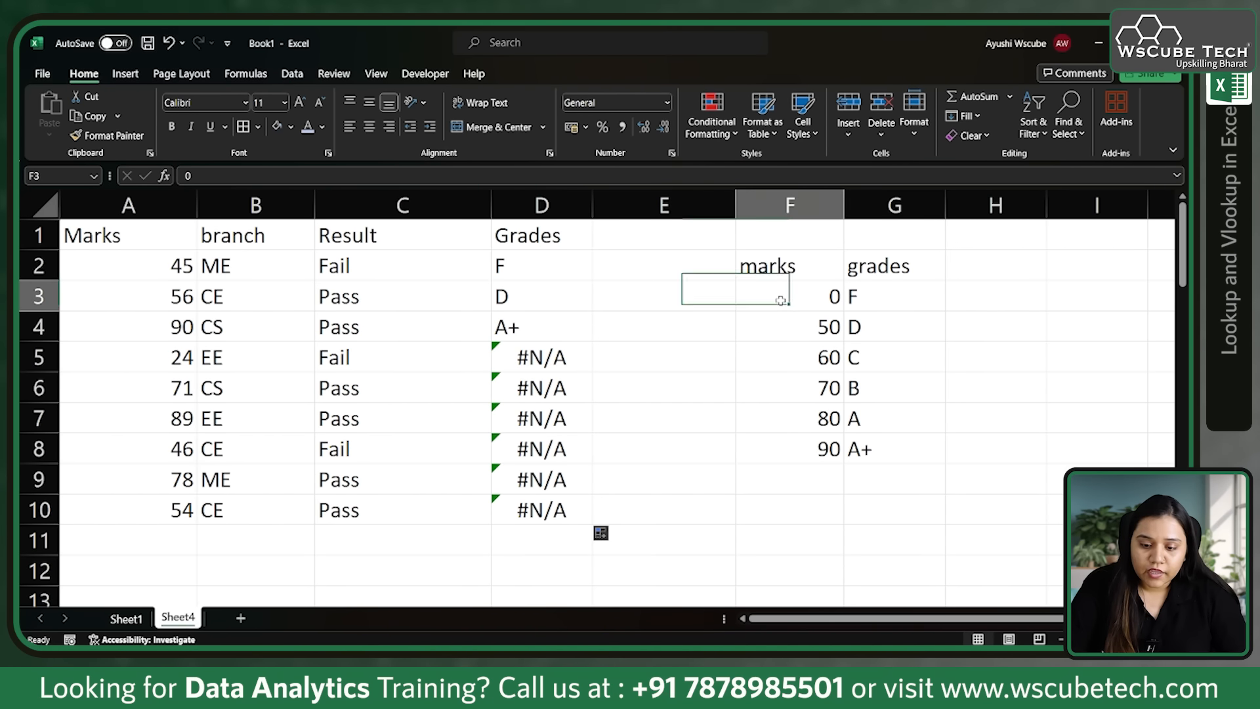
click(792, 453)
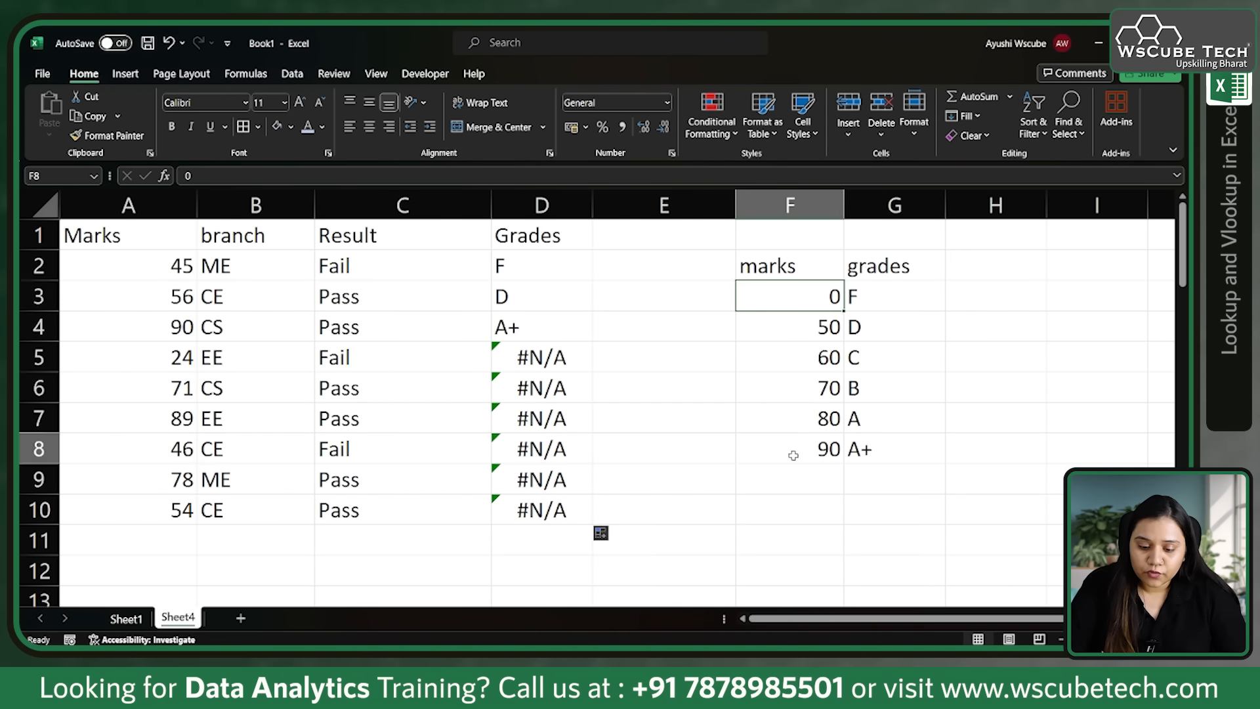
click(558, 392)
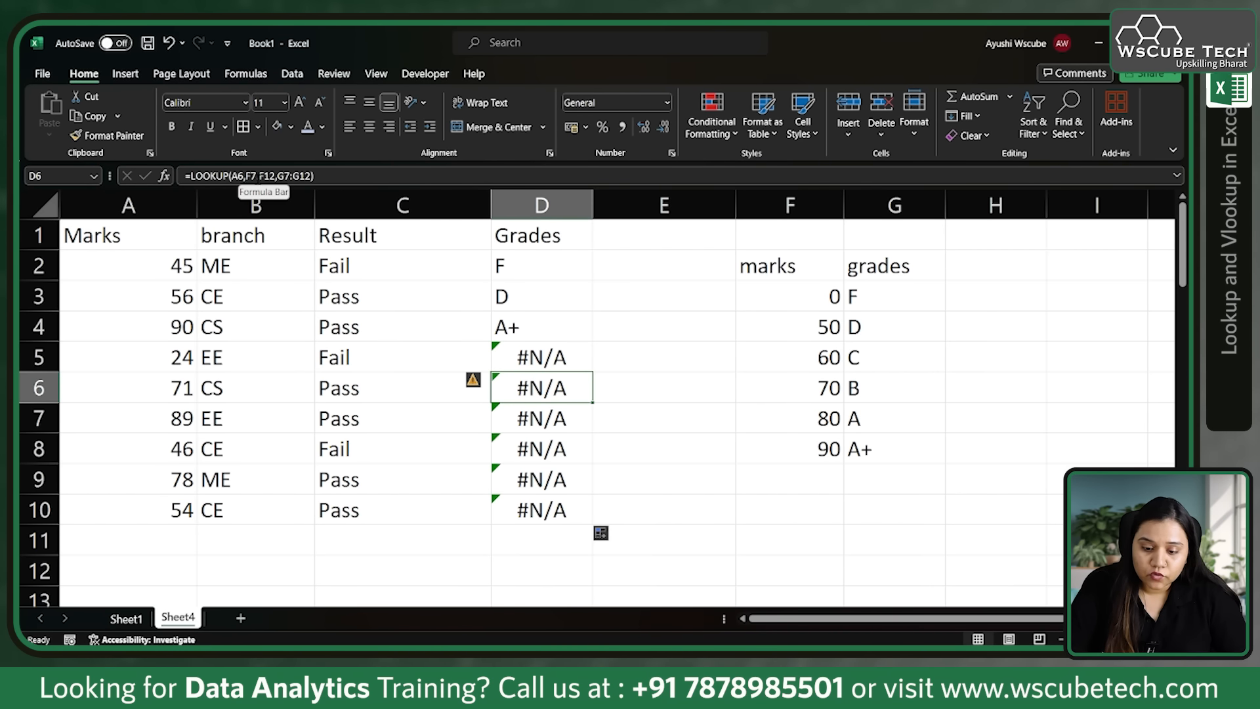
Step: Compare the range F6:F12 with the F2:G8 grade table and the marks in A2:A10
drag(780, 392, 776, 562)
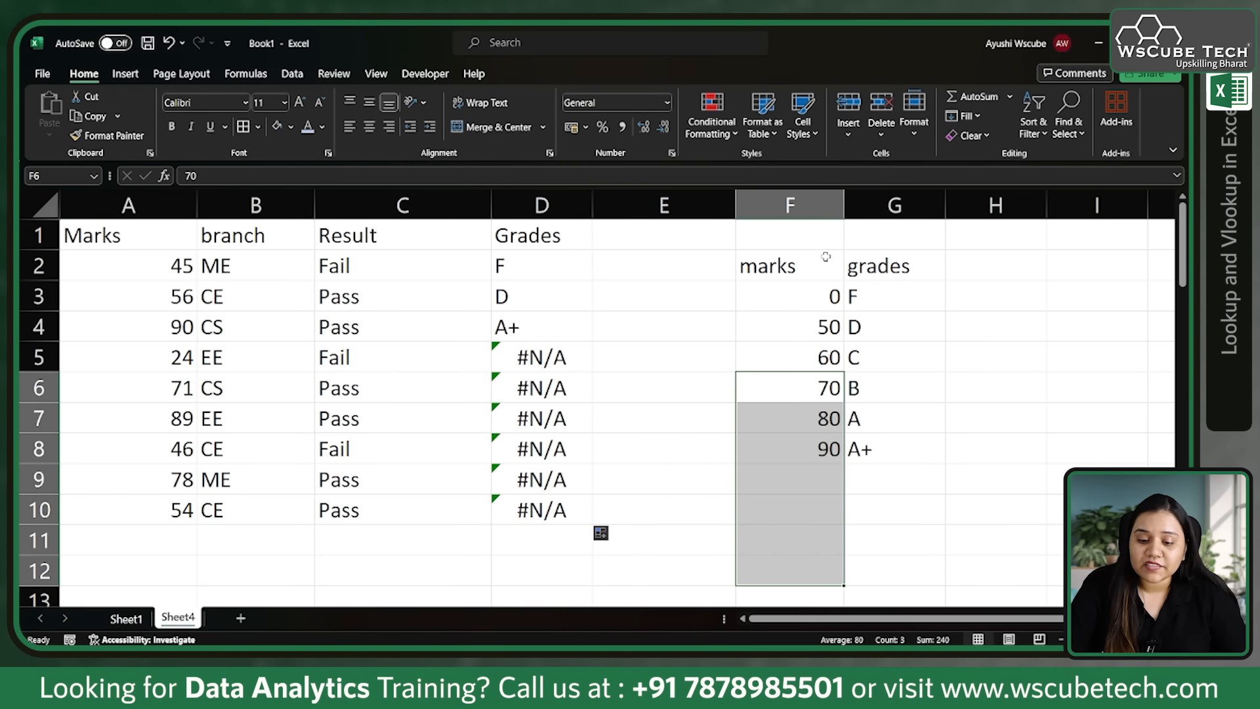
drag(810, 273, 911, 450)
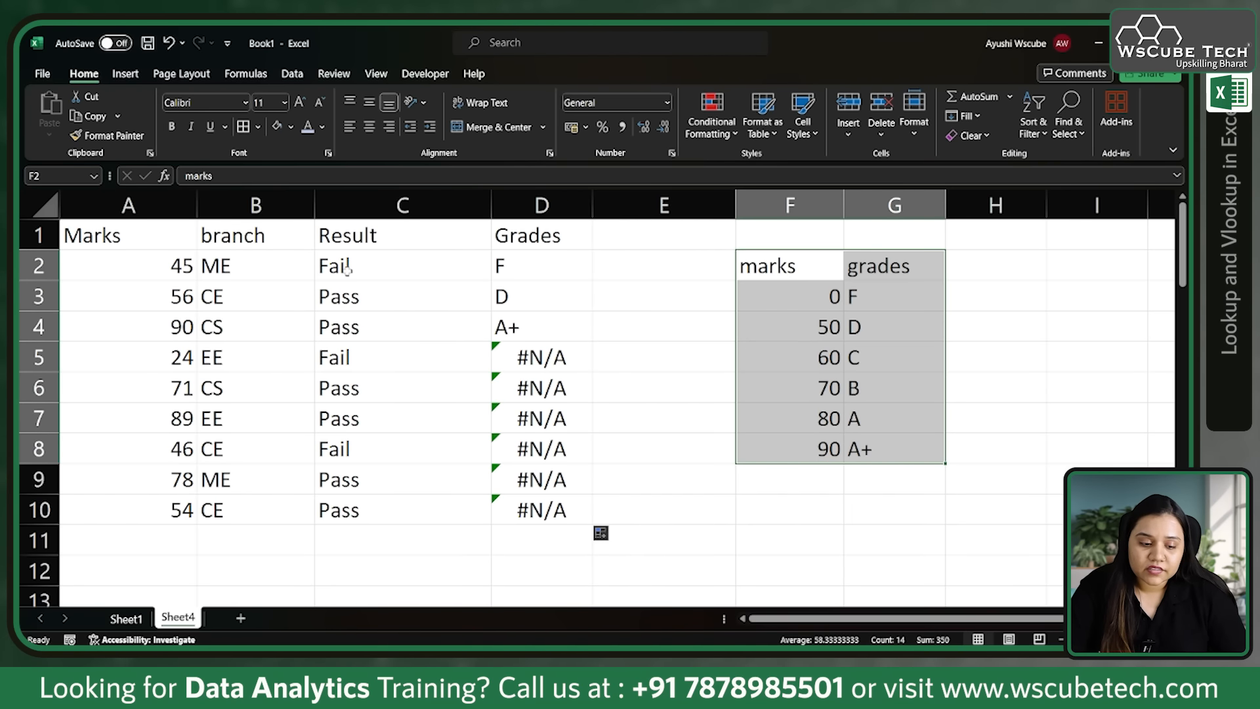
drag(175, 257, 197, 514)
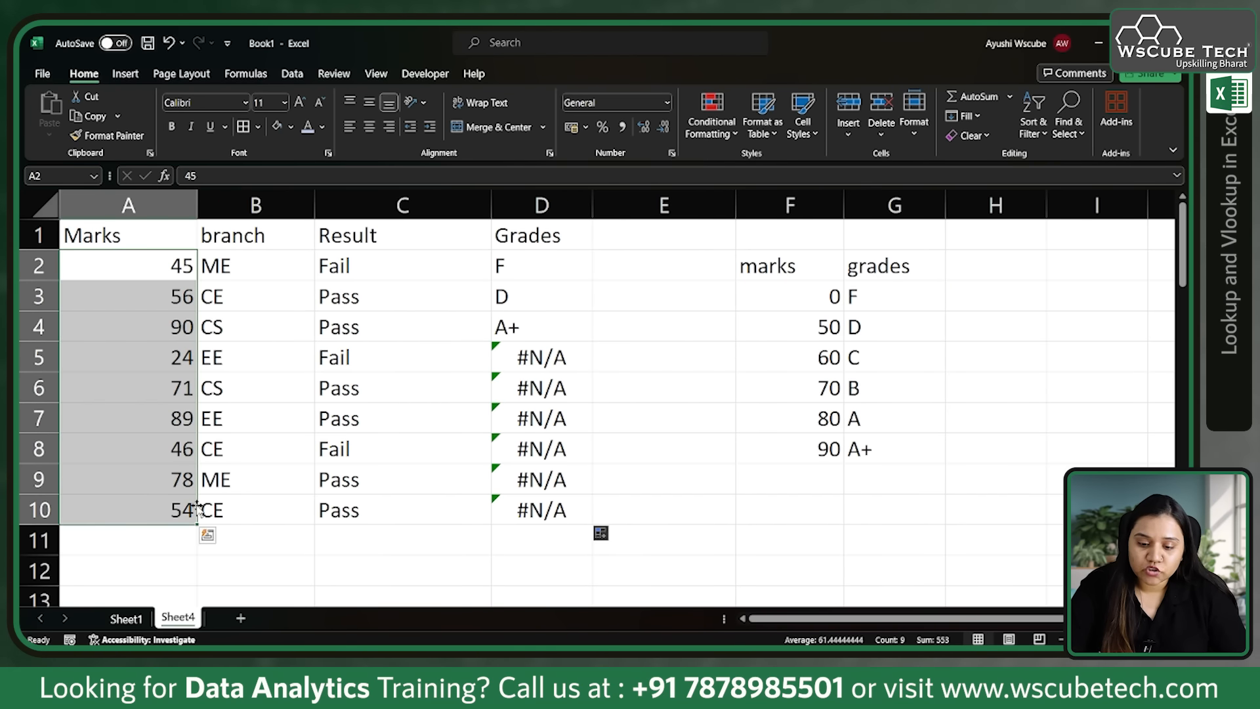
drag(806, 277, 915, 436)
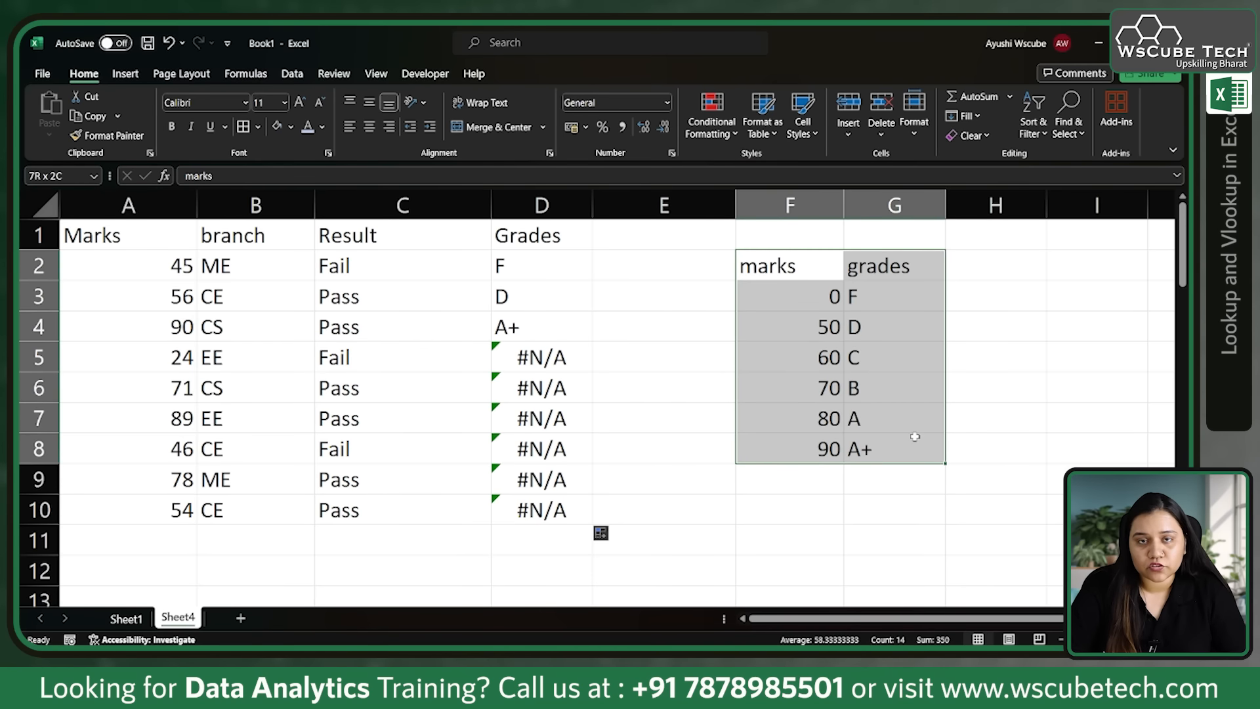
Step: Clear the grades in D2:D10 and start a new LOOKUP formula in D2 with A2 as the lookup value
drag(545, 263, 562, 513)
key(Delete)
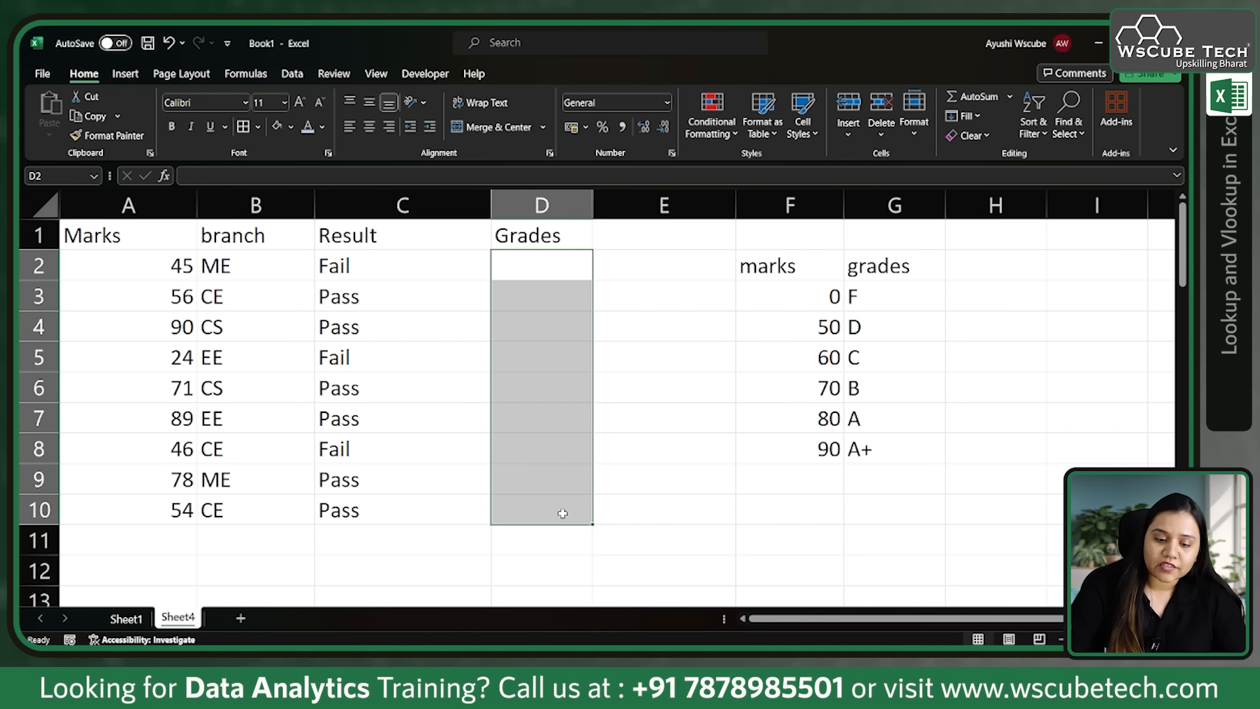
click(550, 269)
text(=)
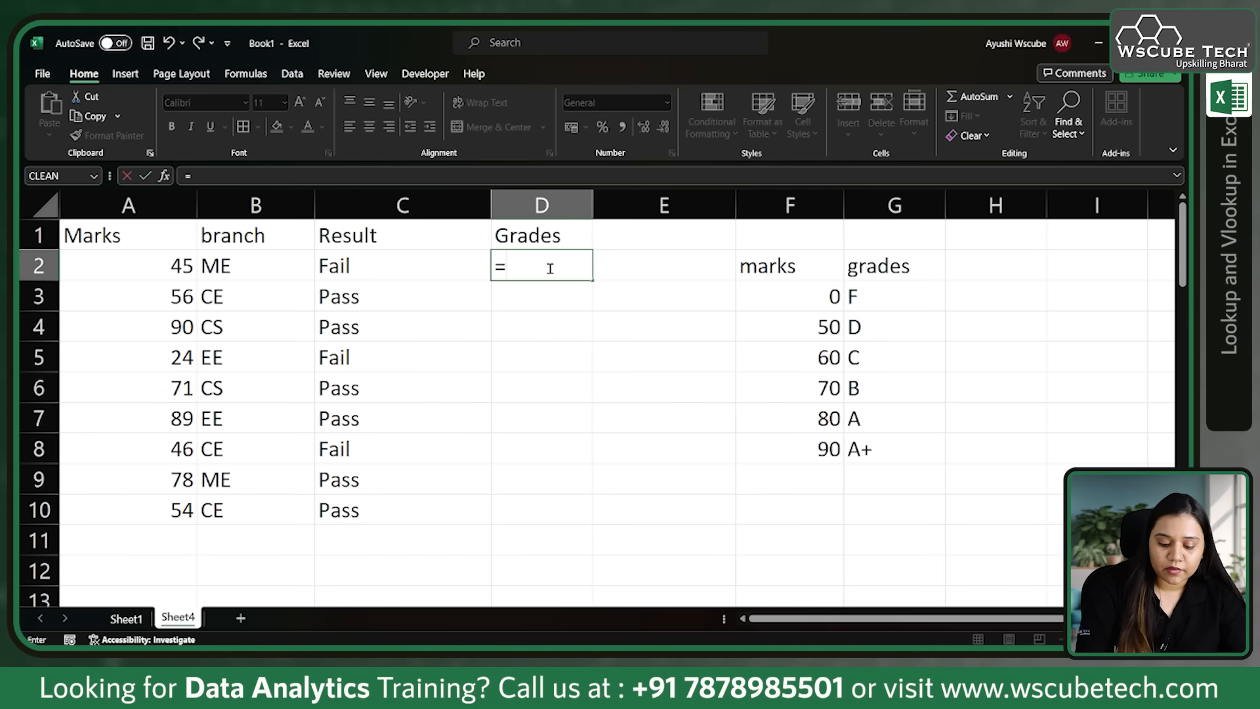
text(loo)
key(Tab)
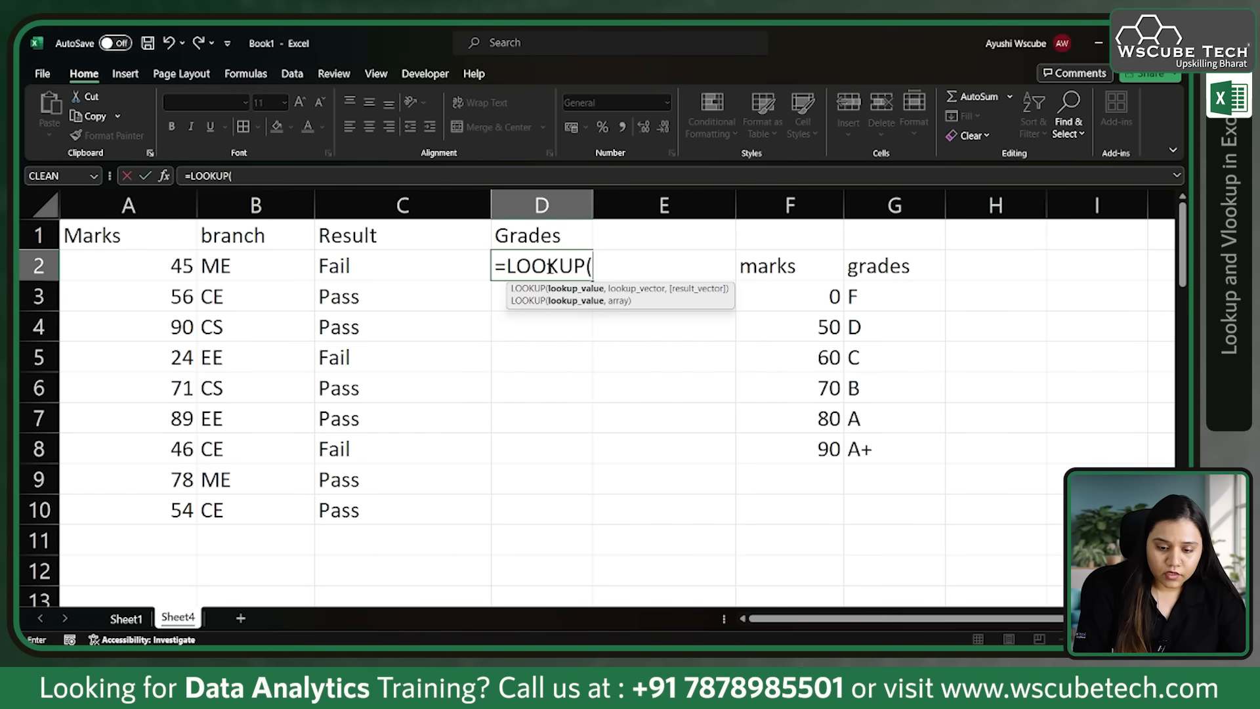
click(186, 266)
text(,)
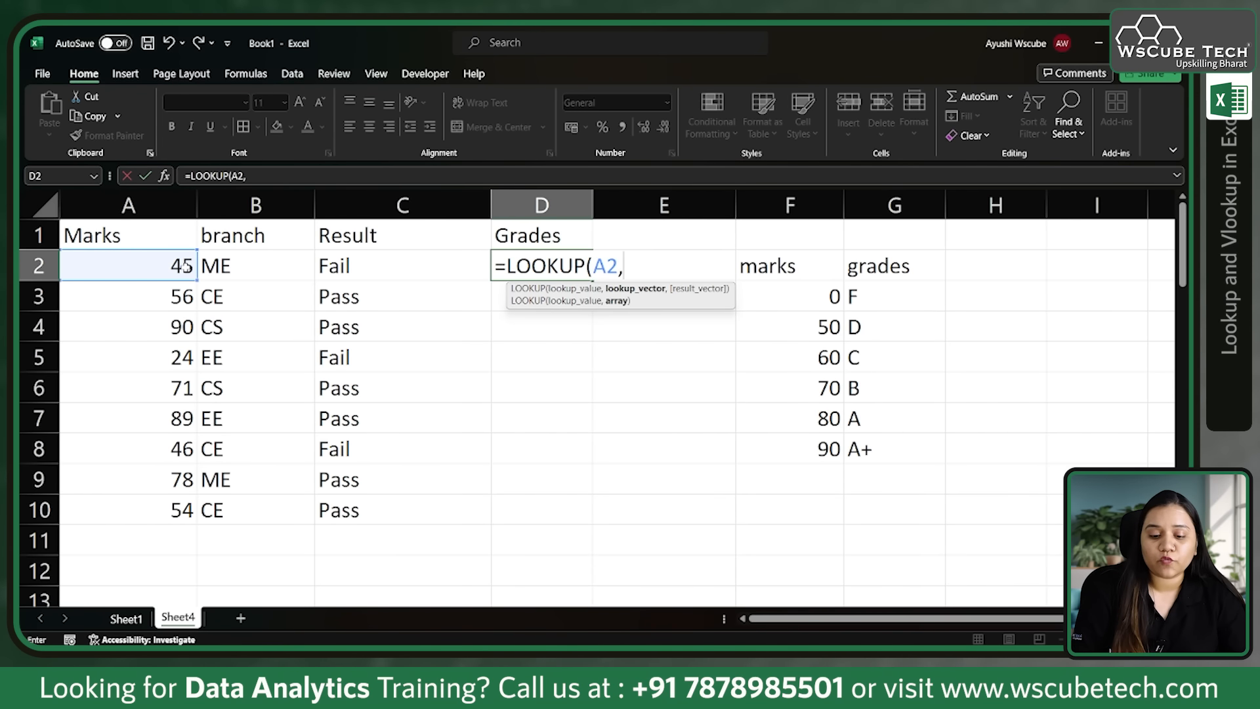
Step: Add the absolute ranges $F$3:$F$8 as lookup vector and $G$3:$G$8 as result vector, and enter the D2 formula
drag(812, 302, 828, 445)
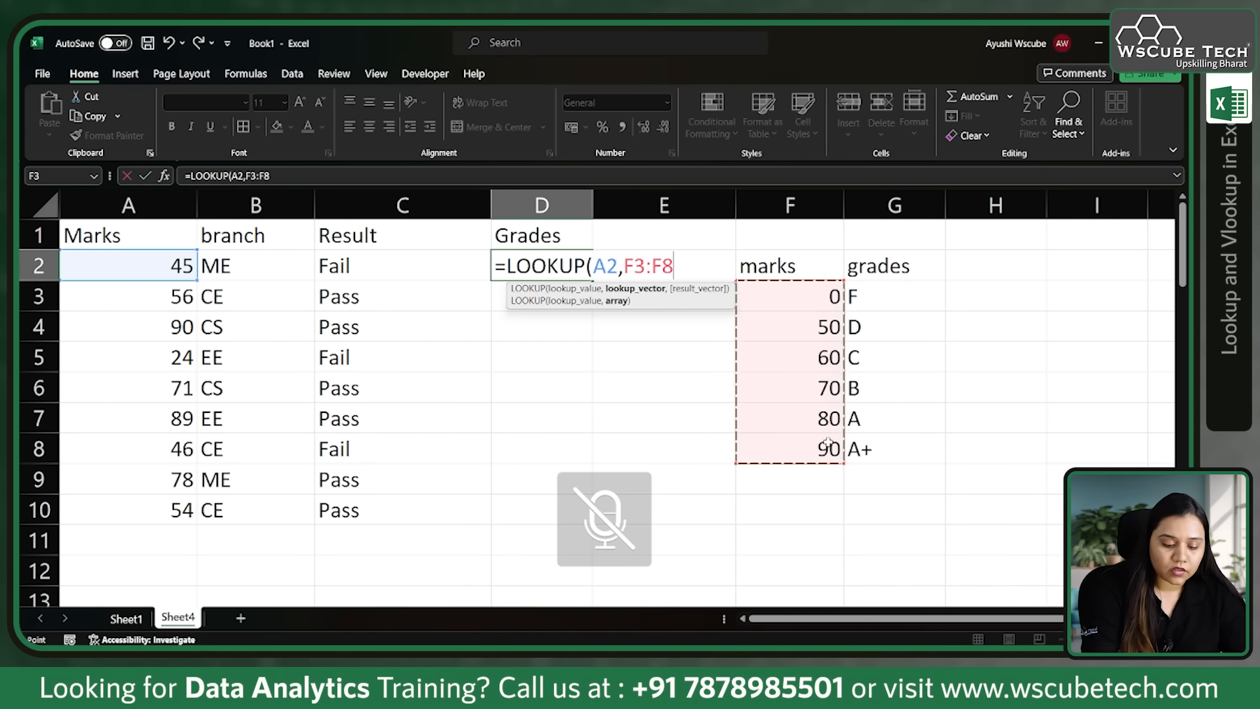
key(F4)
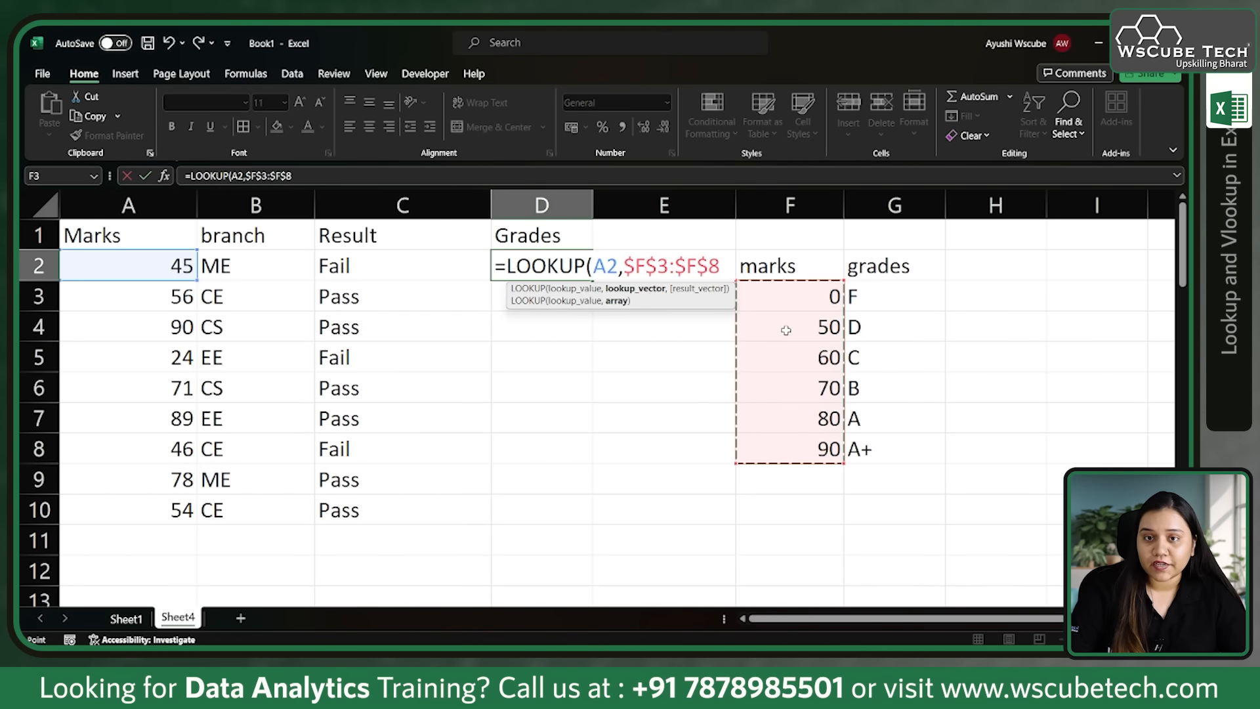
text(,)
drag(878, 306, 889, 439)
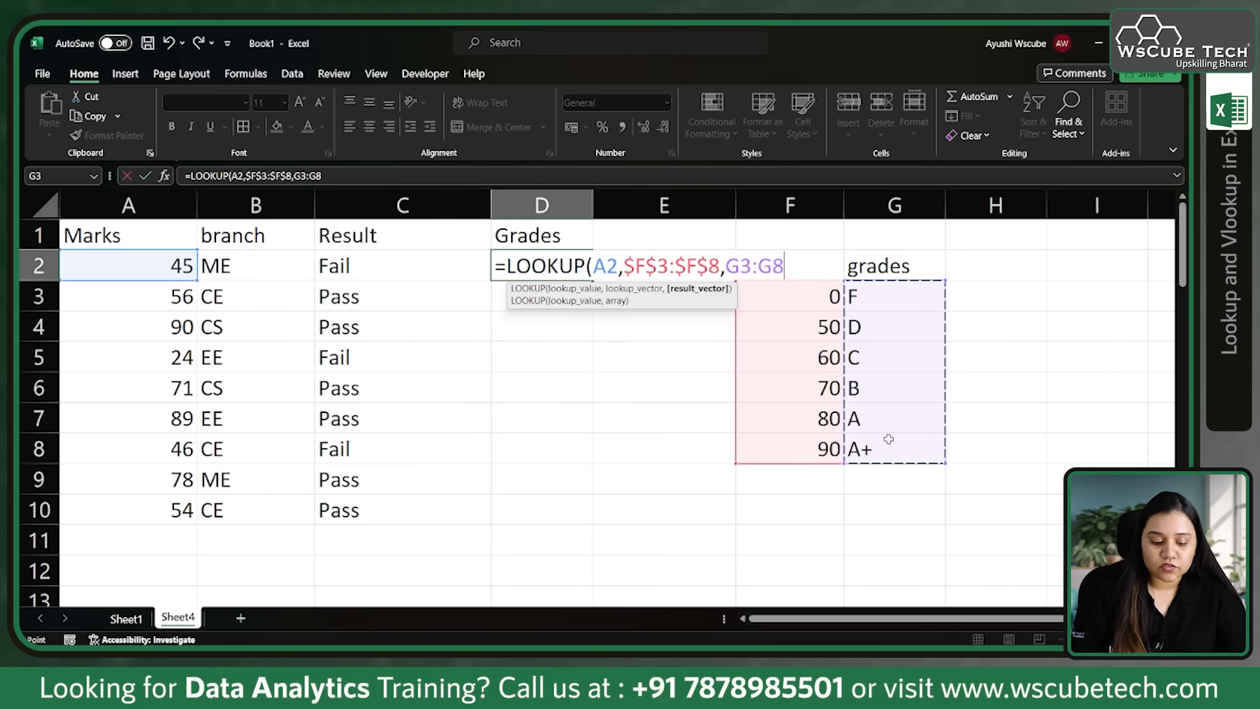
key(F4)
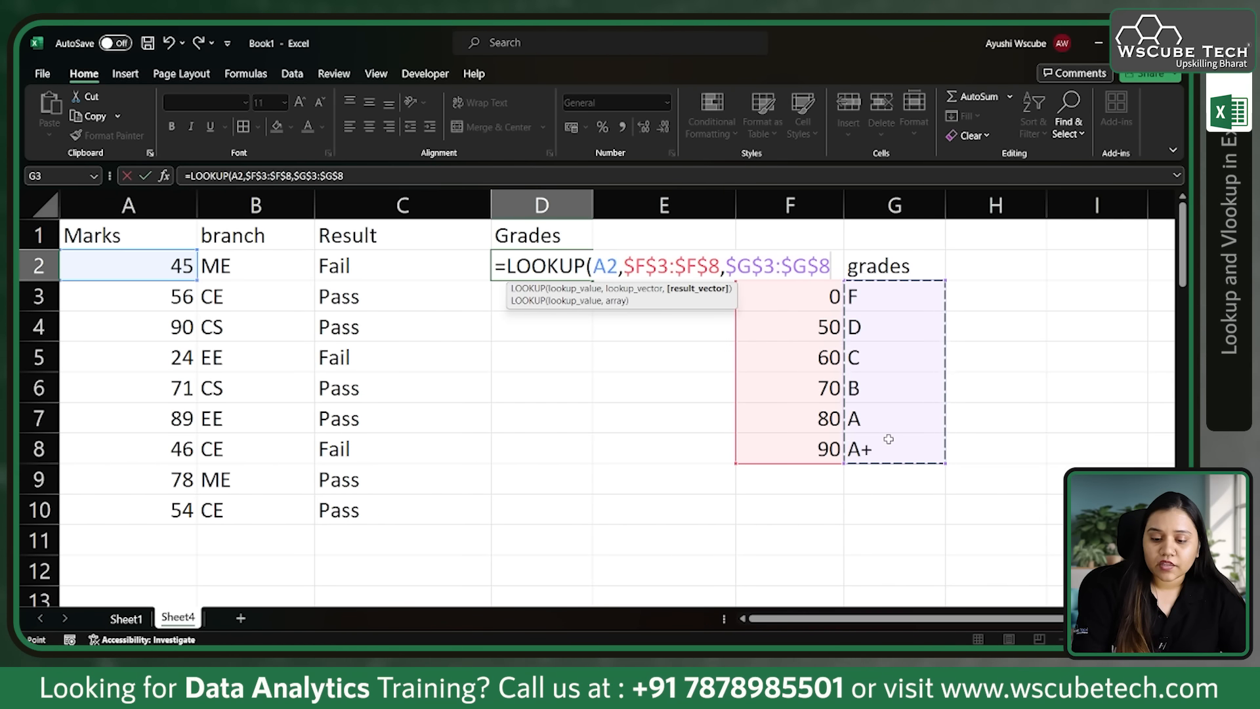
text())
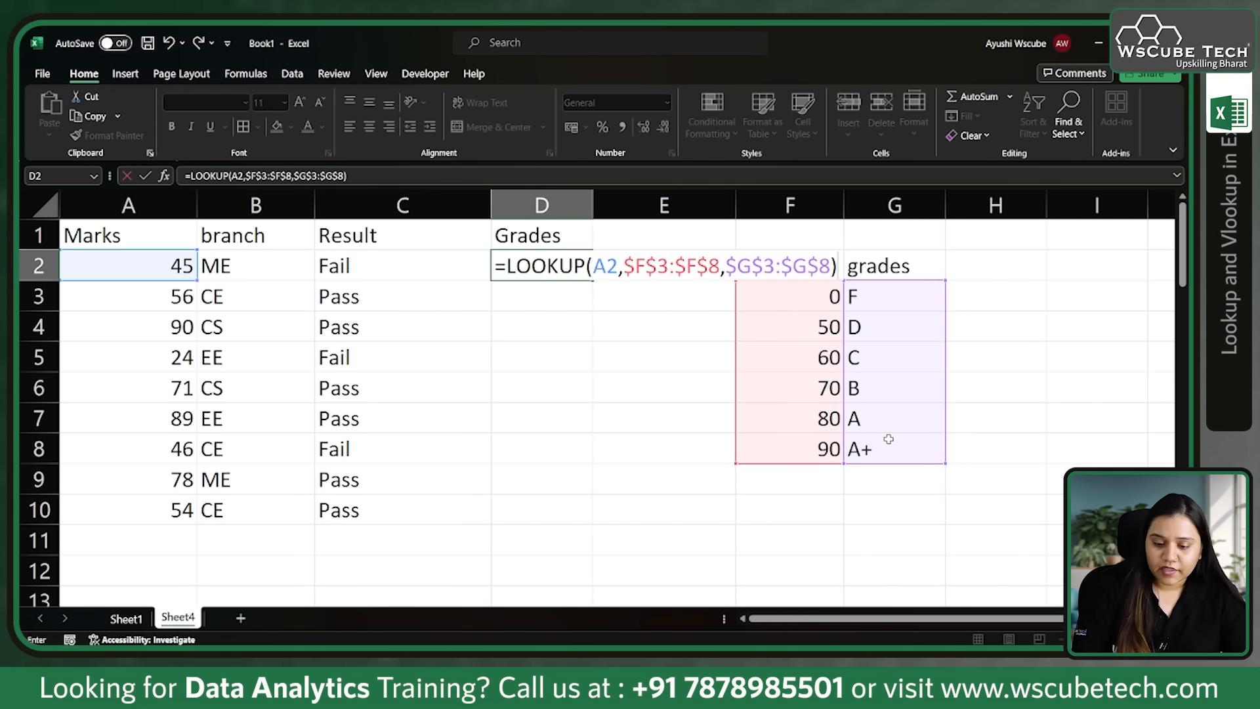
key(Return)
Step: Copy the absolute-reference LOOKUP formula from D2 down through D10 and check the marks and grades in rows 4 and 7
click(579, 276)
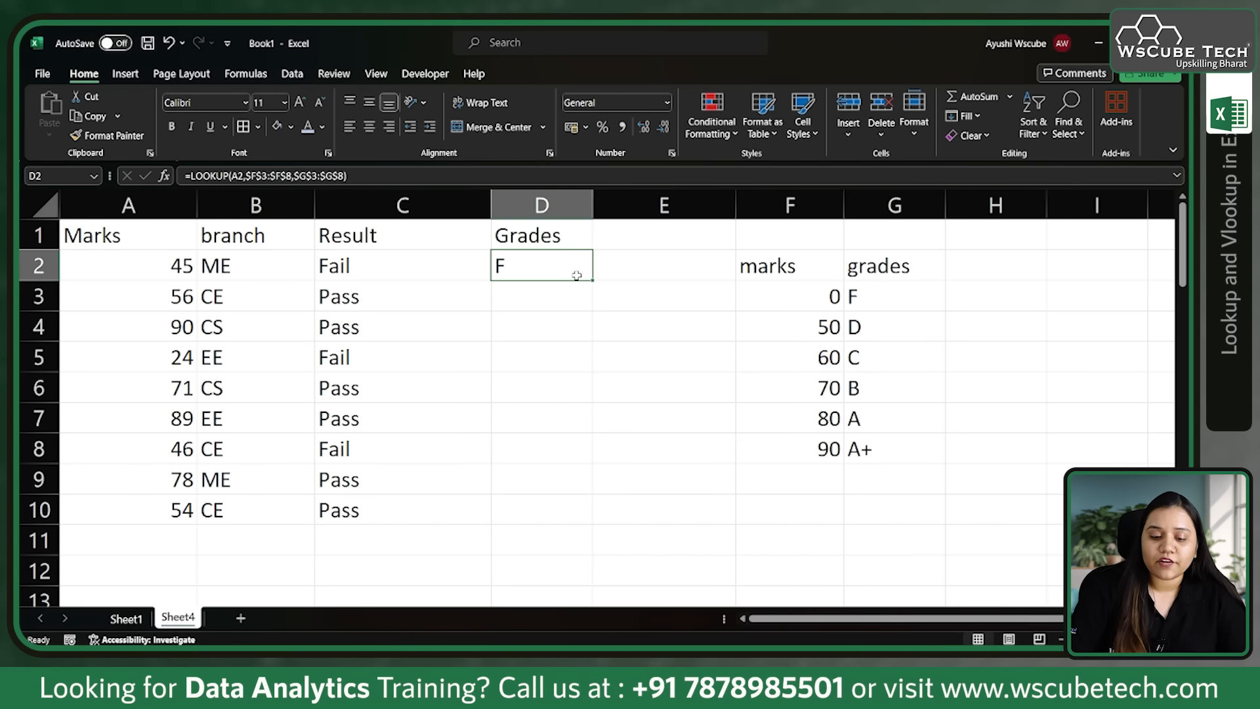
drag(592, 280, 591, 523)
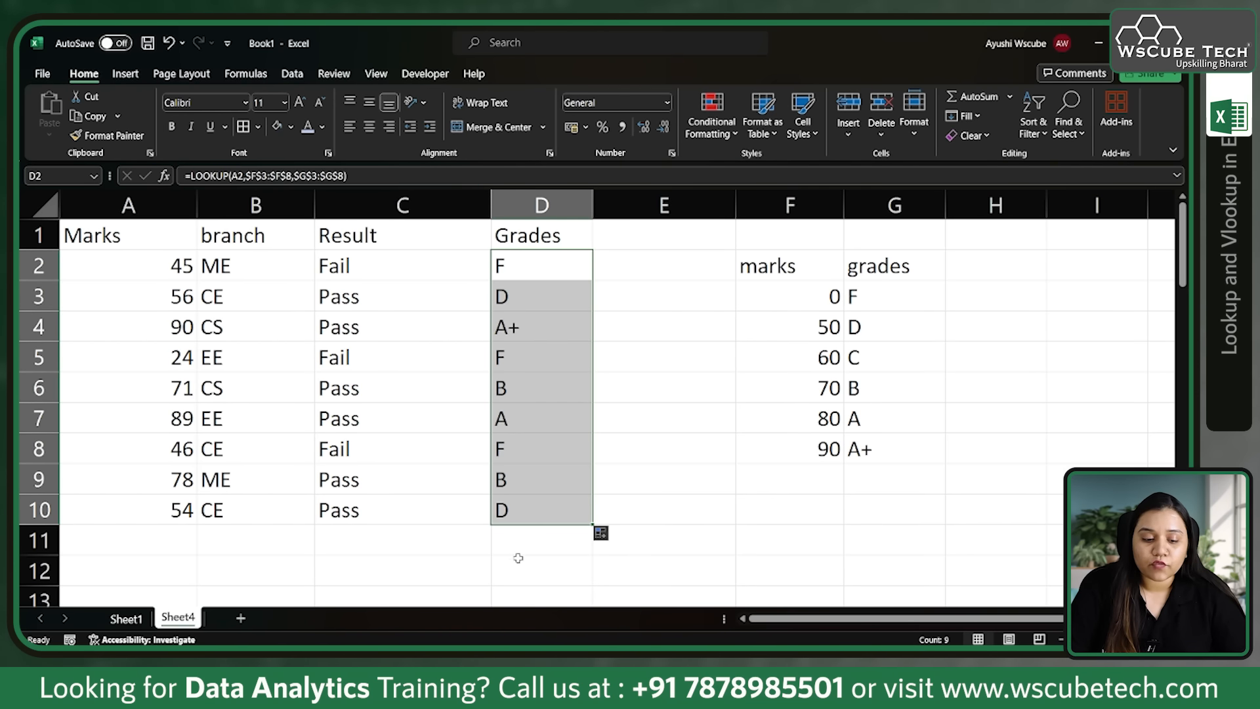
click(169, 324)
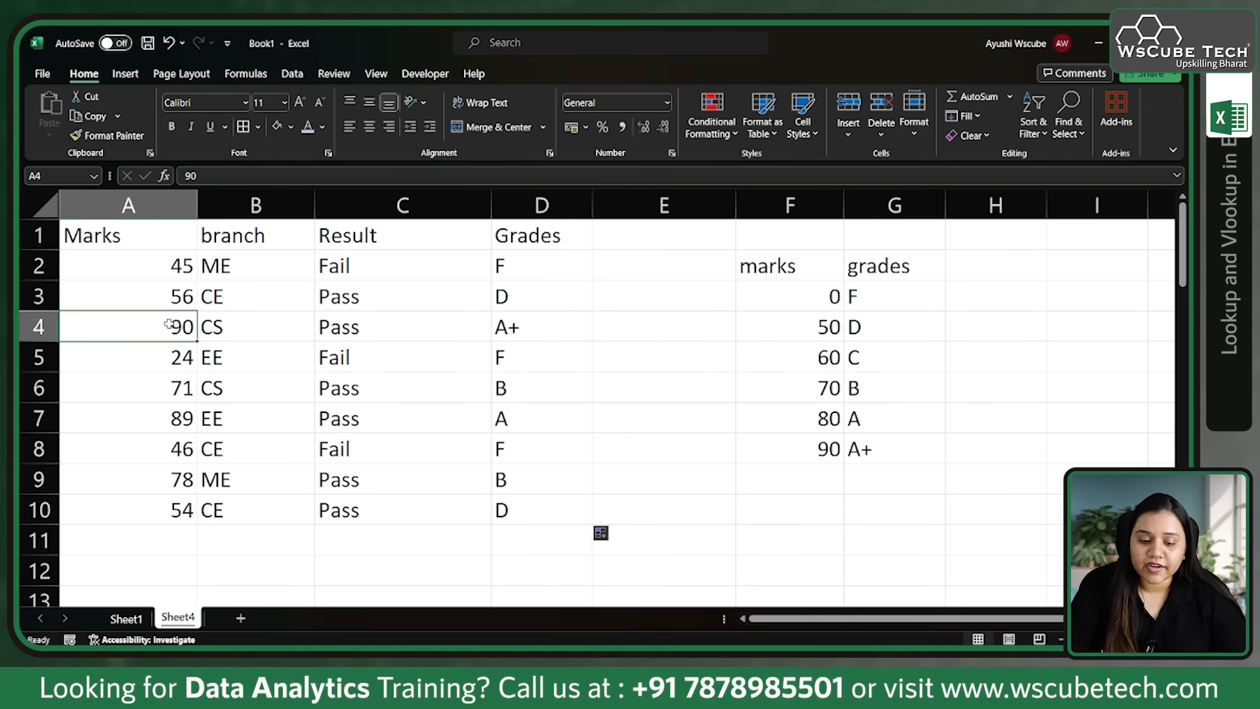
click(547, 321)
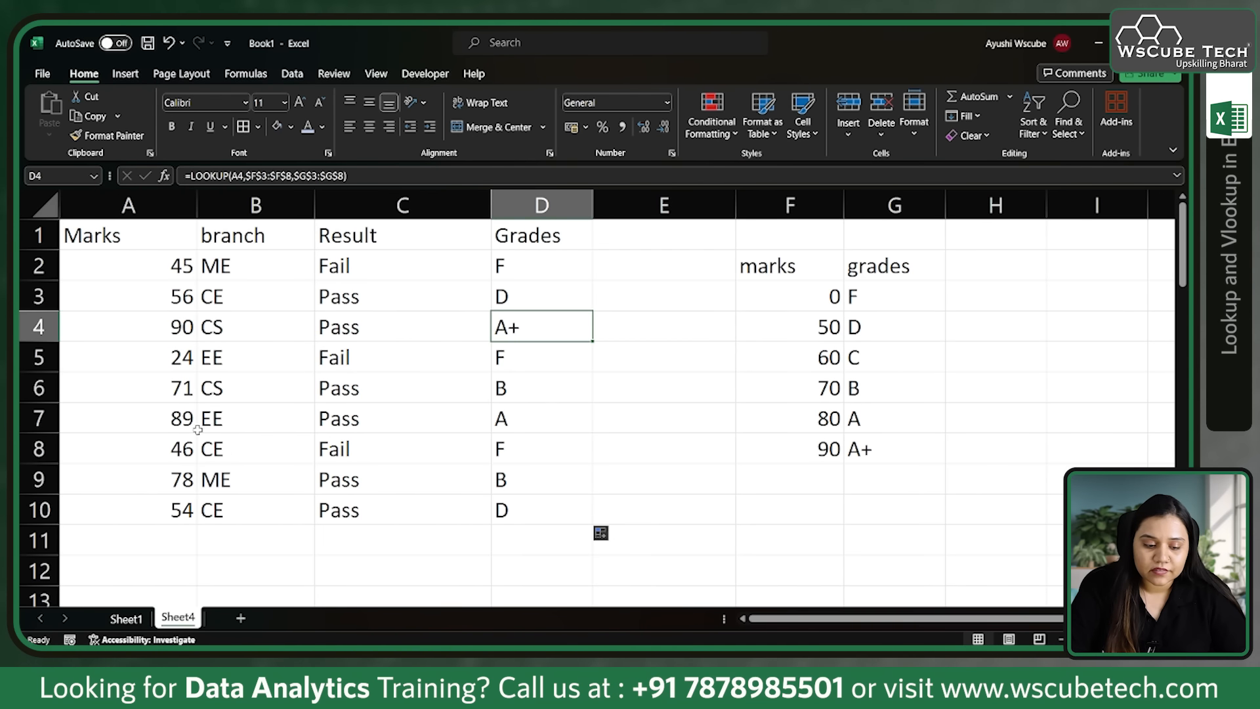
click(175, 426)
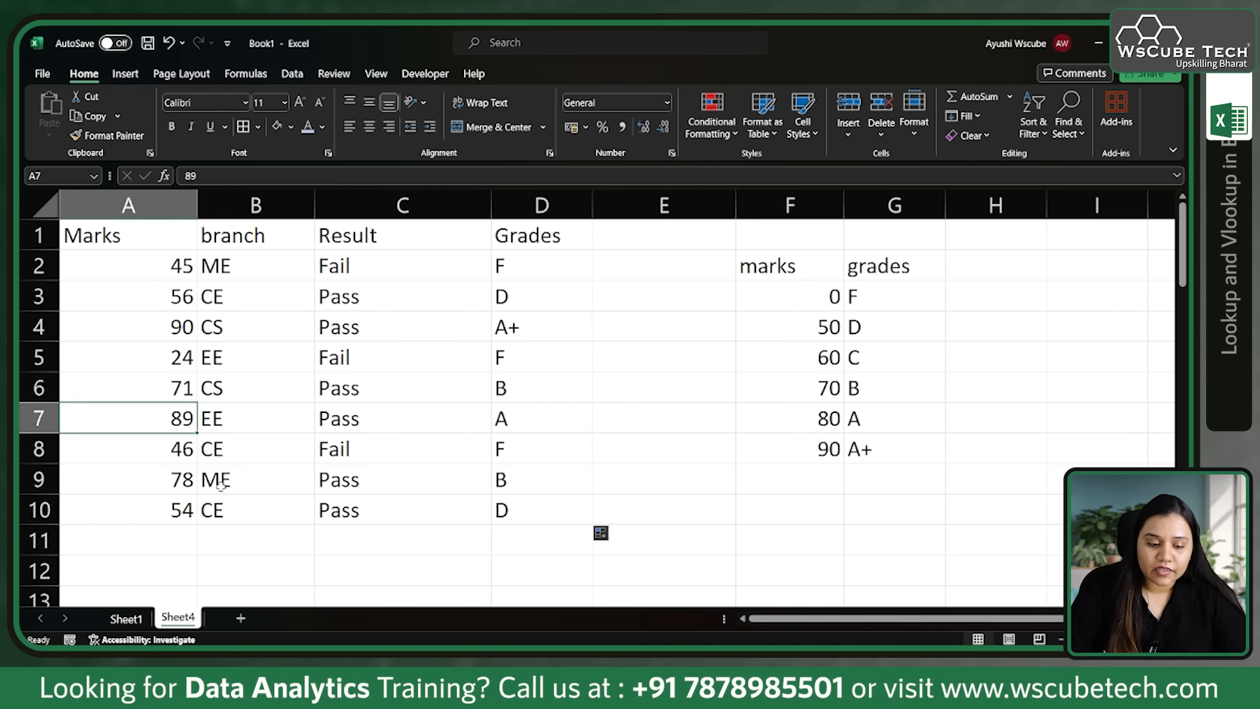
click(521, 422)
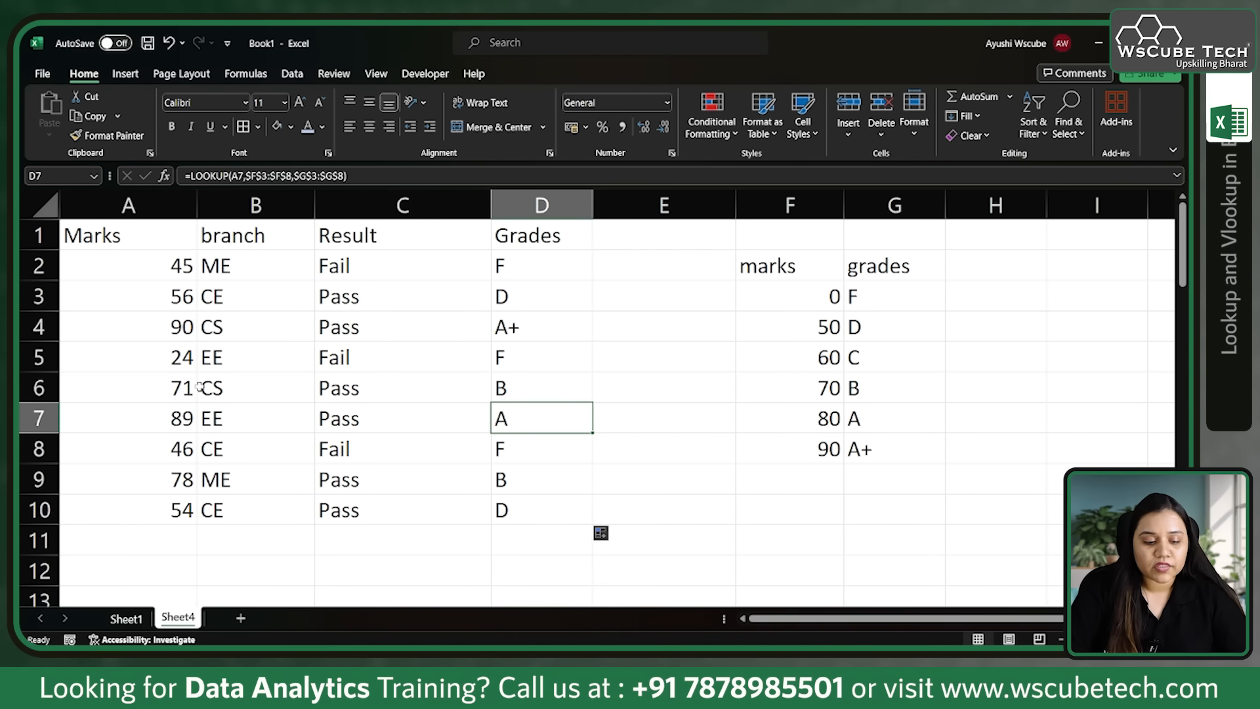
Step: Compare the marks in A6 and A9 with the grade table F2:G8 and its marks column F3:F8
click(162, 387)
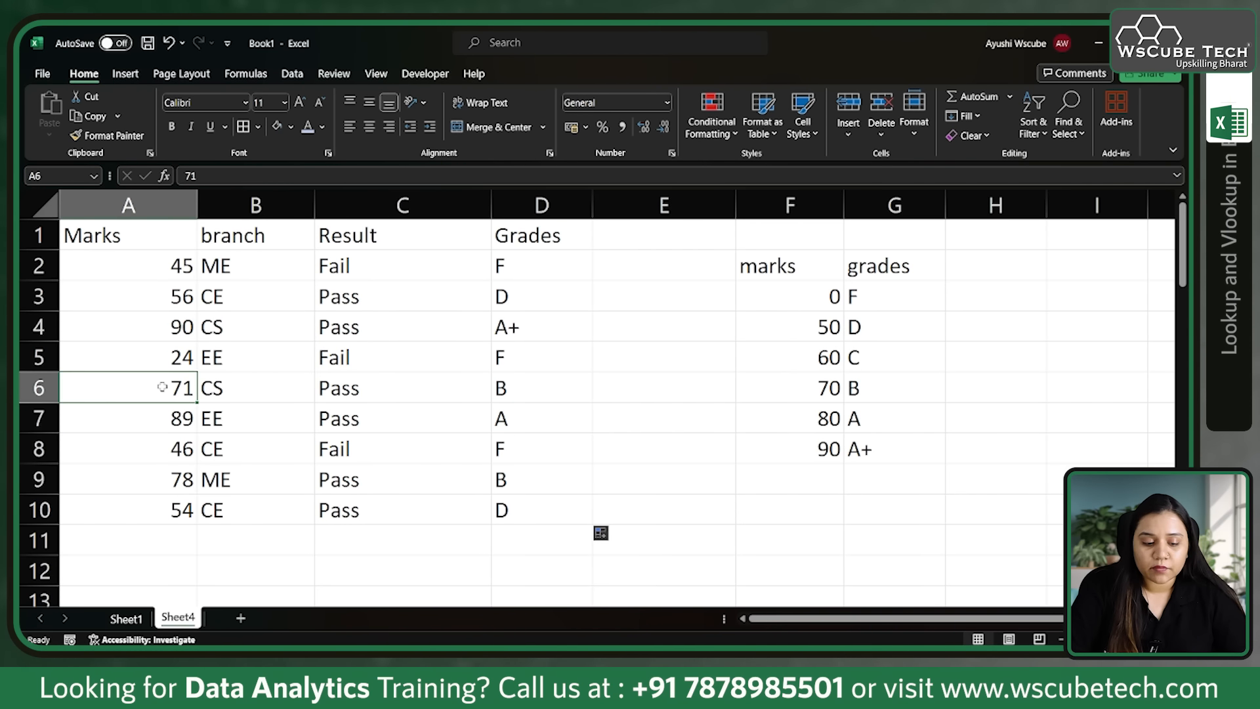
click(183, 483)
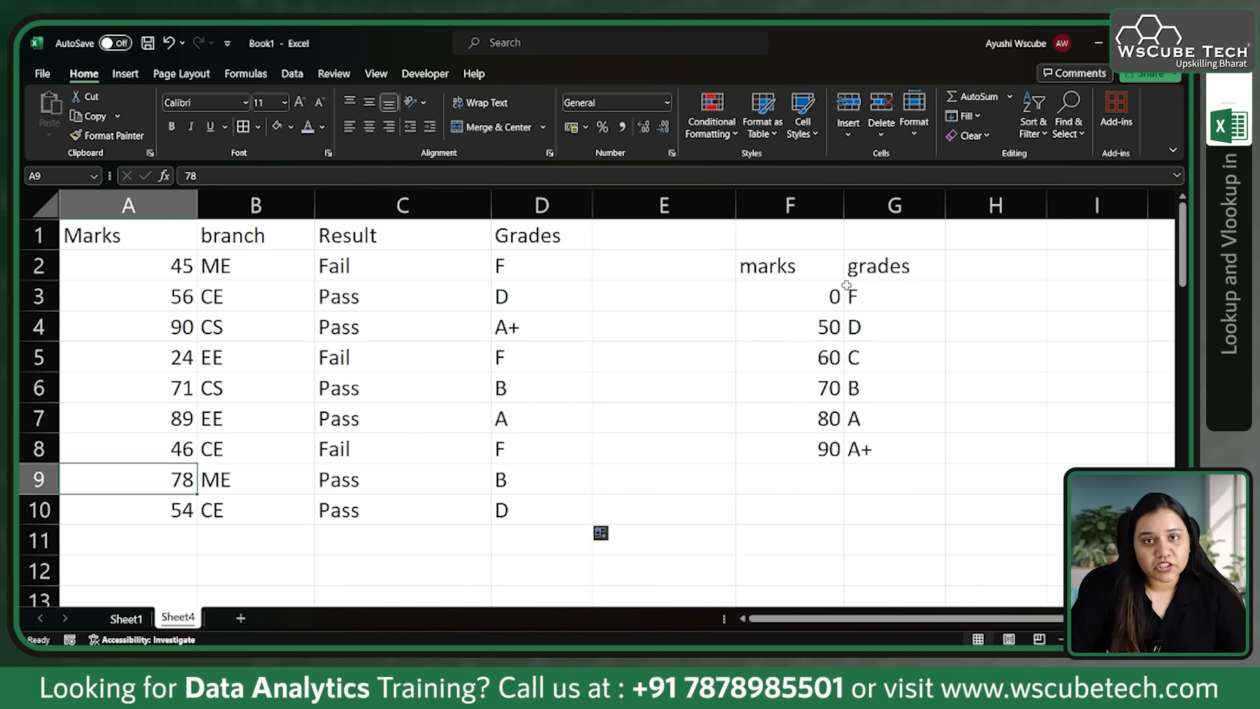
drag(790, 259, 916, 454)
drag(804, 289, 824, 452)
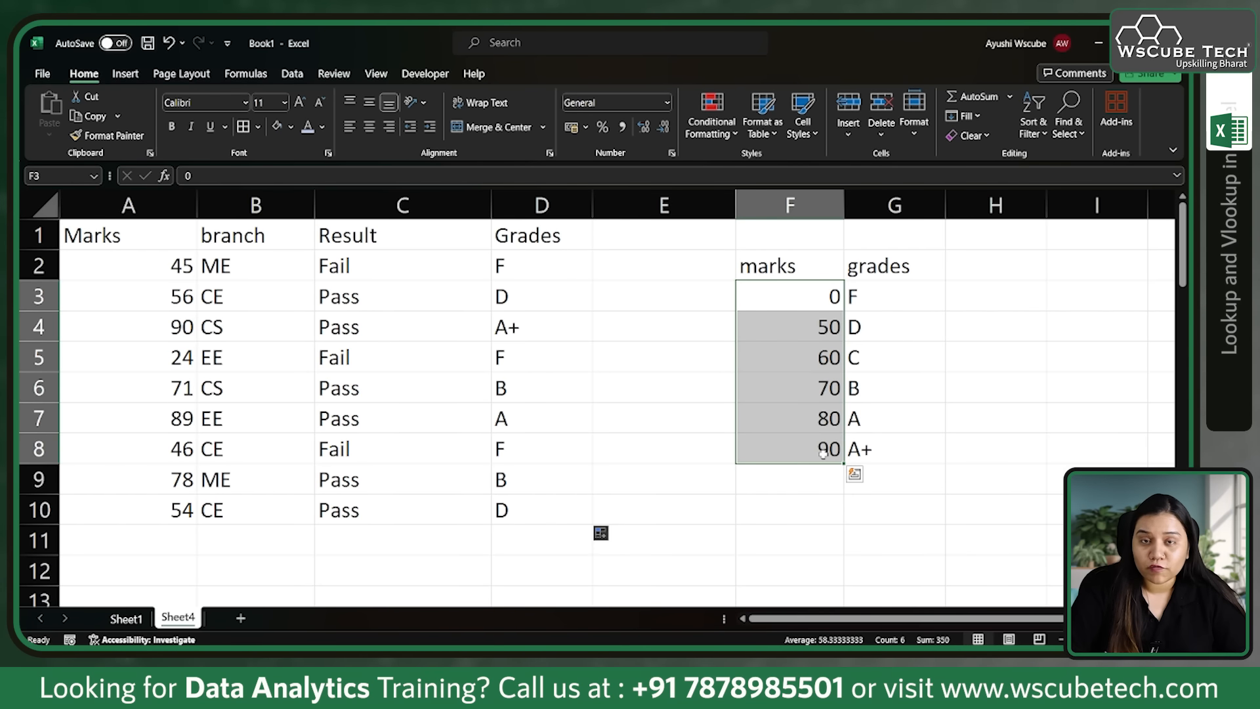
Step: Swap the first two grade table rows so F3:G3 holds 50 and D and F4:G4 holds 0 and F
click(812, 297)
text(50)
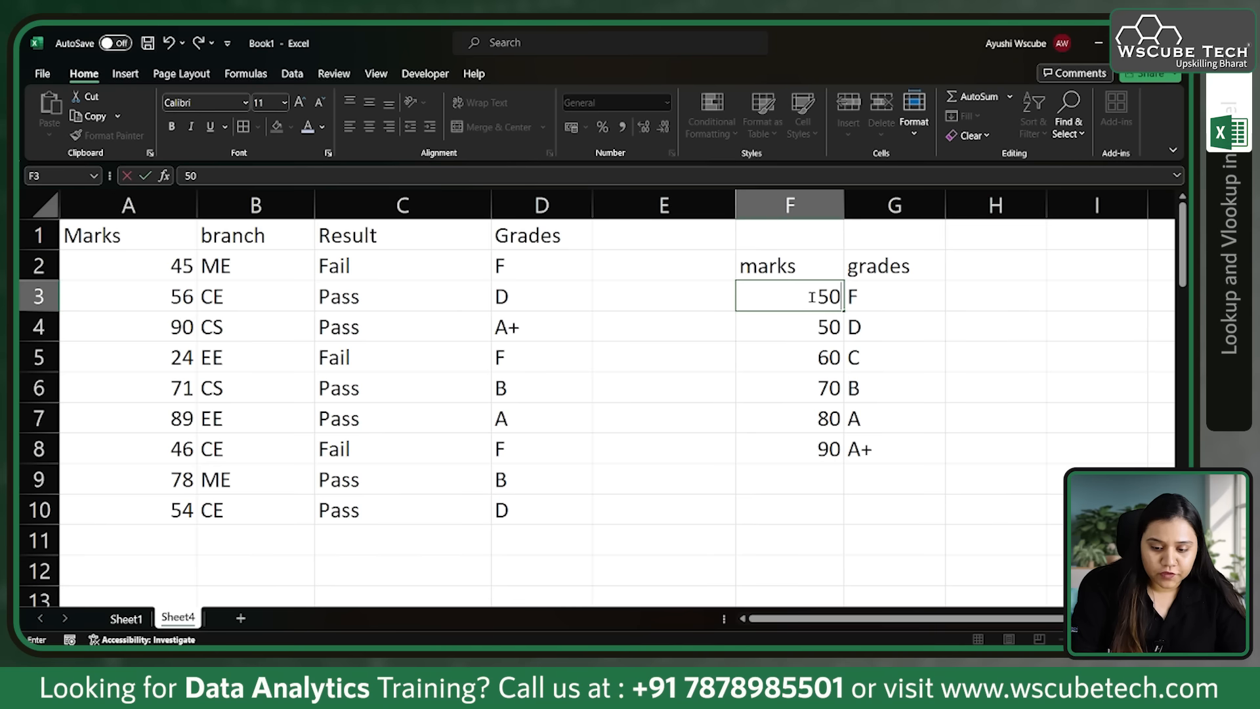
click(812, 330)
text(0)
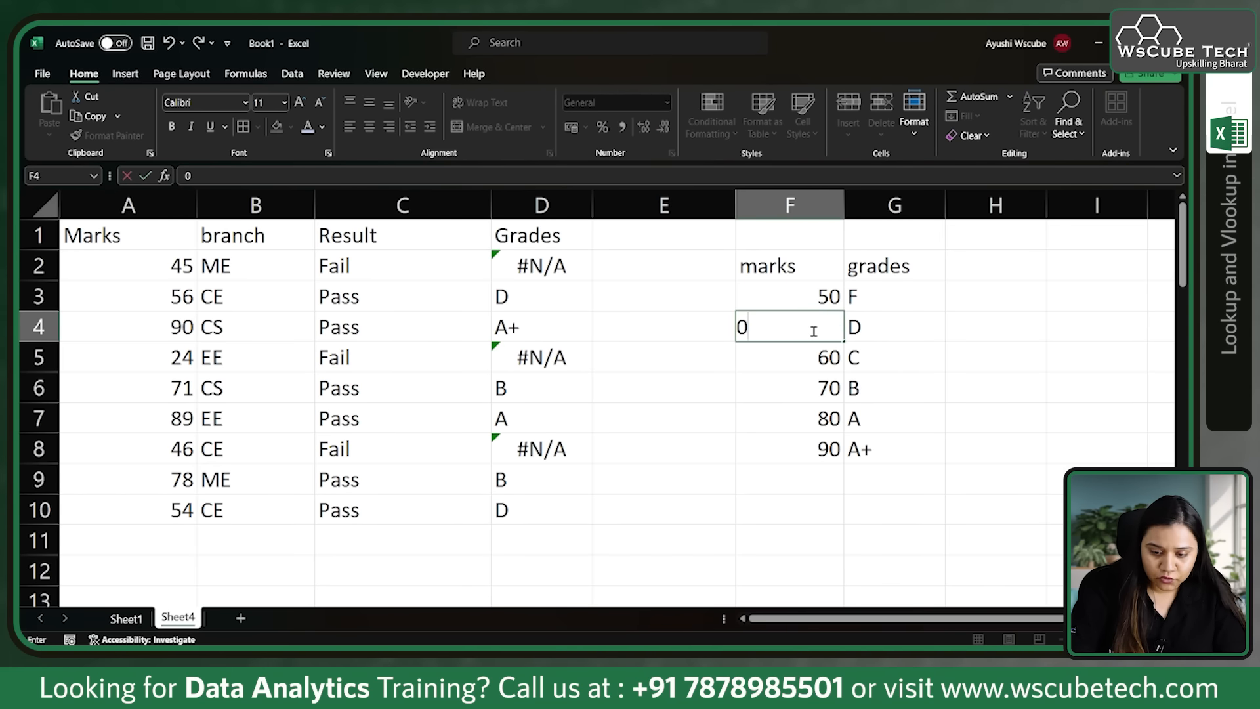
click(871, 295)
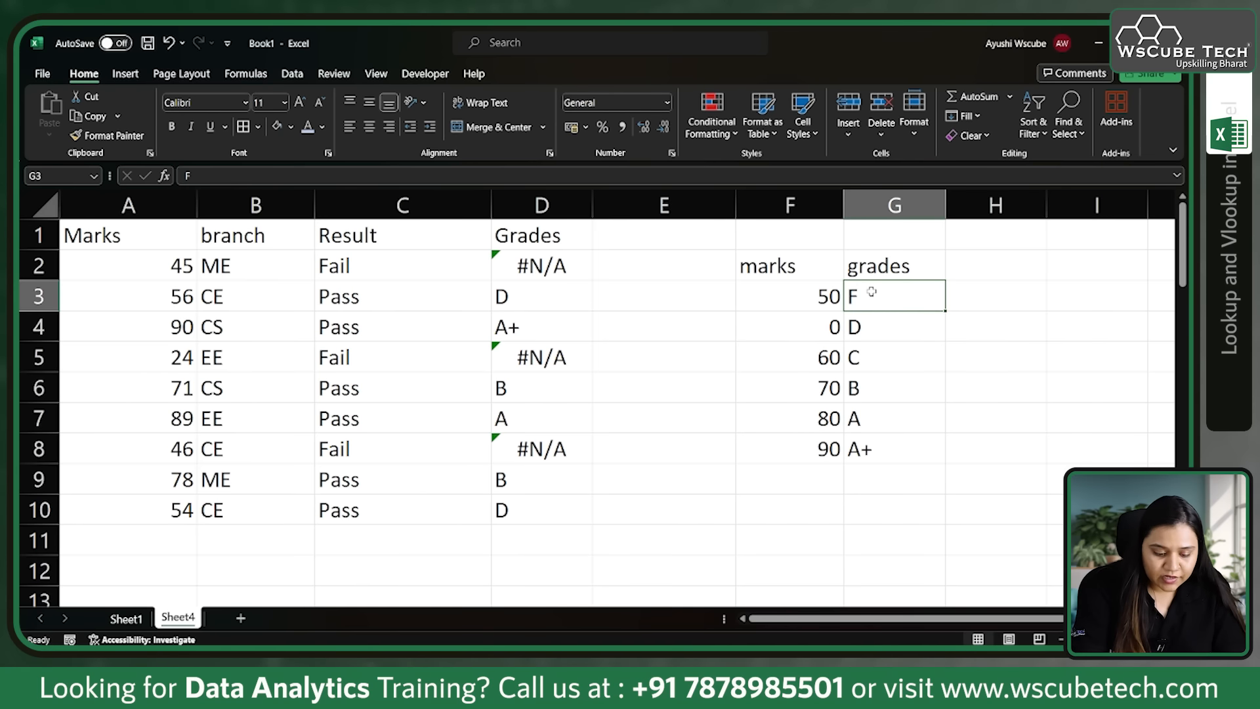
text(D)
click(877, 328)
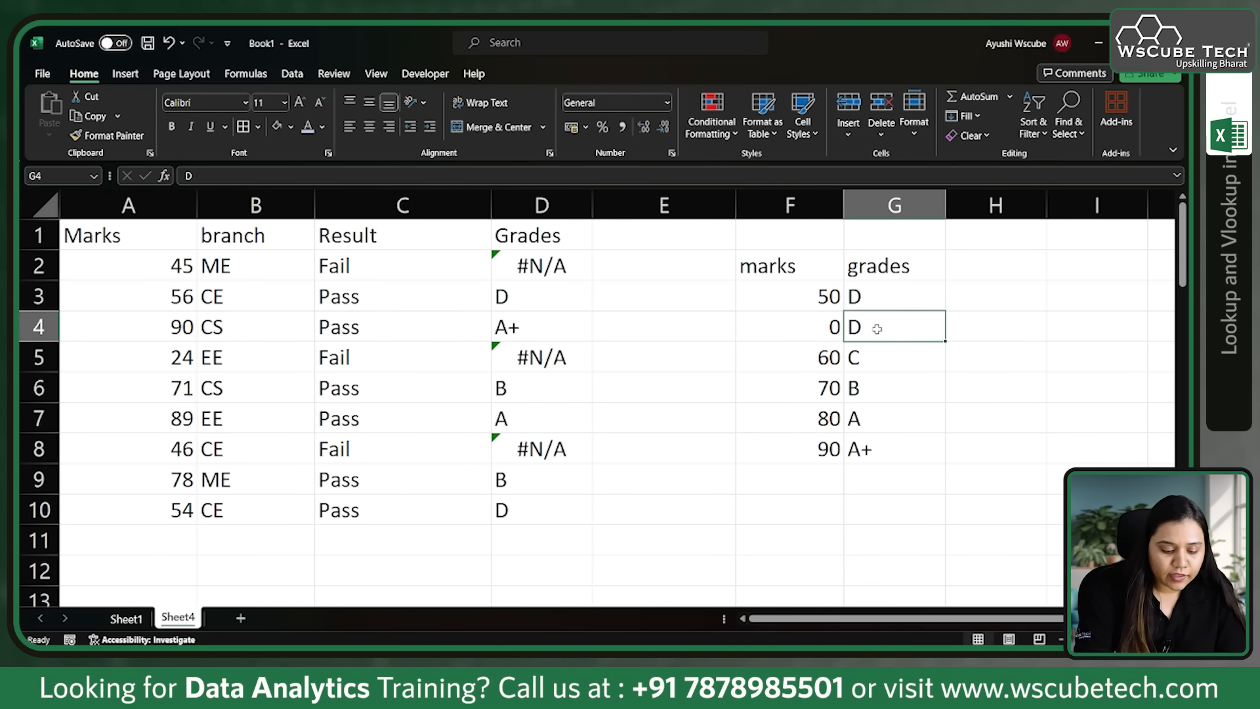
text(F)
click(906, 510)
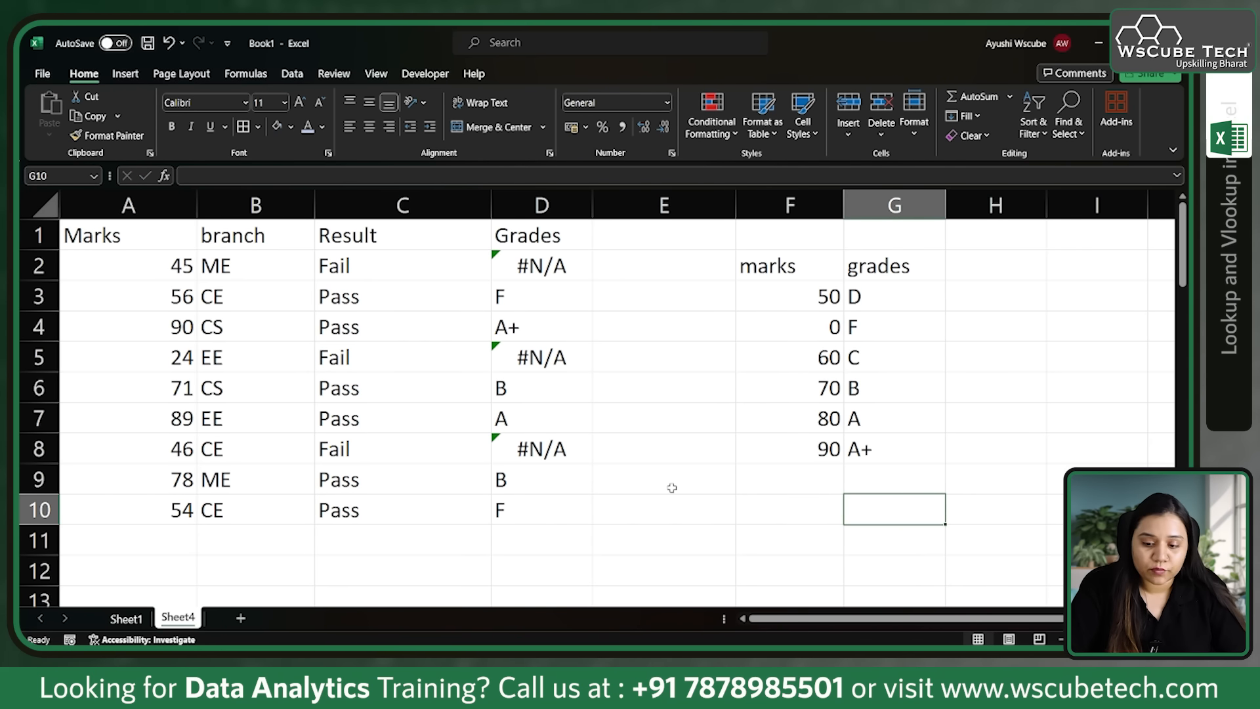
Step: Undo the swap of the first two grade table rows and select the marks in F3:F8
key(ctrl+z)
key(ctrl+z)
key(ctrl+z)
key(ctrl+z)
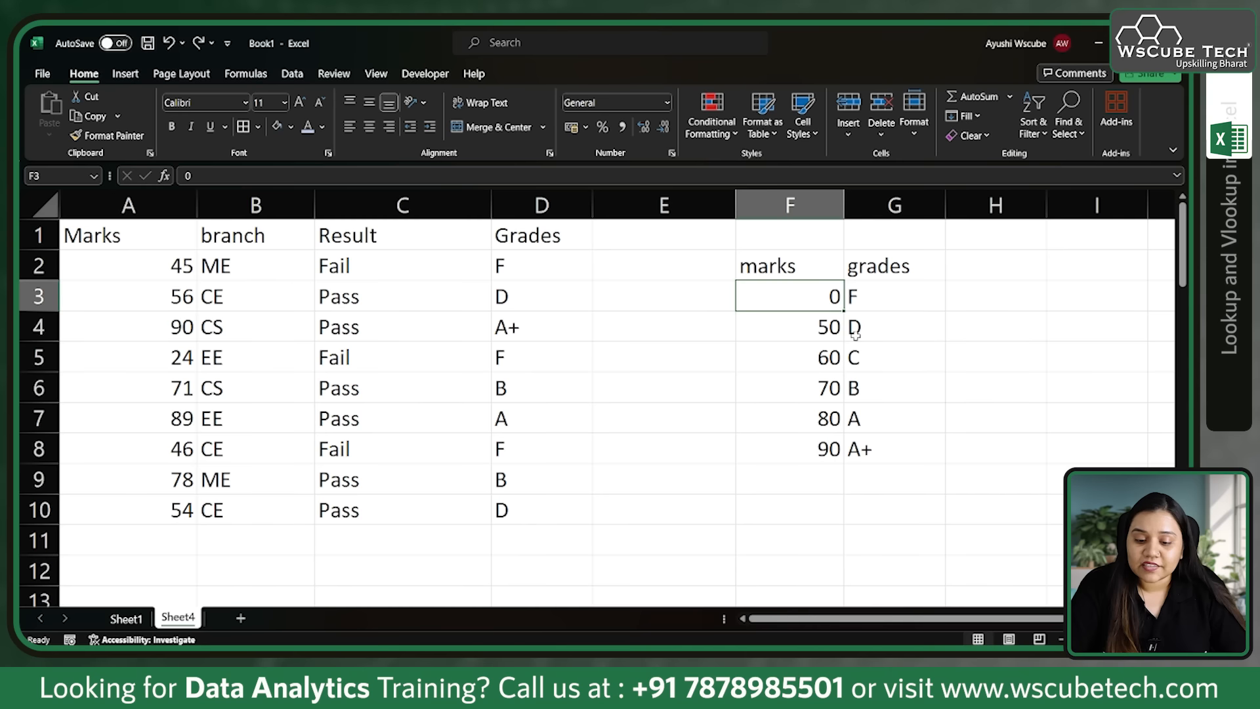
drag(802, 298, 847, 460)
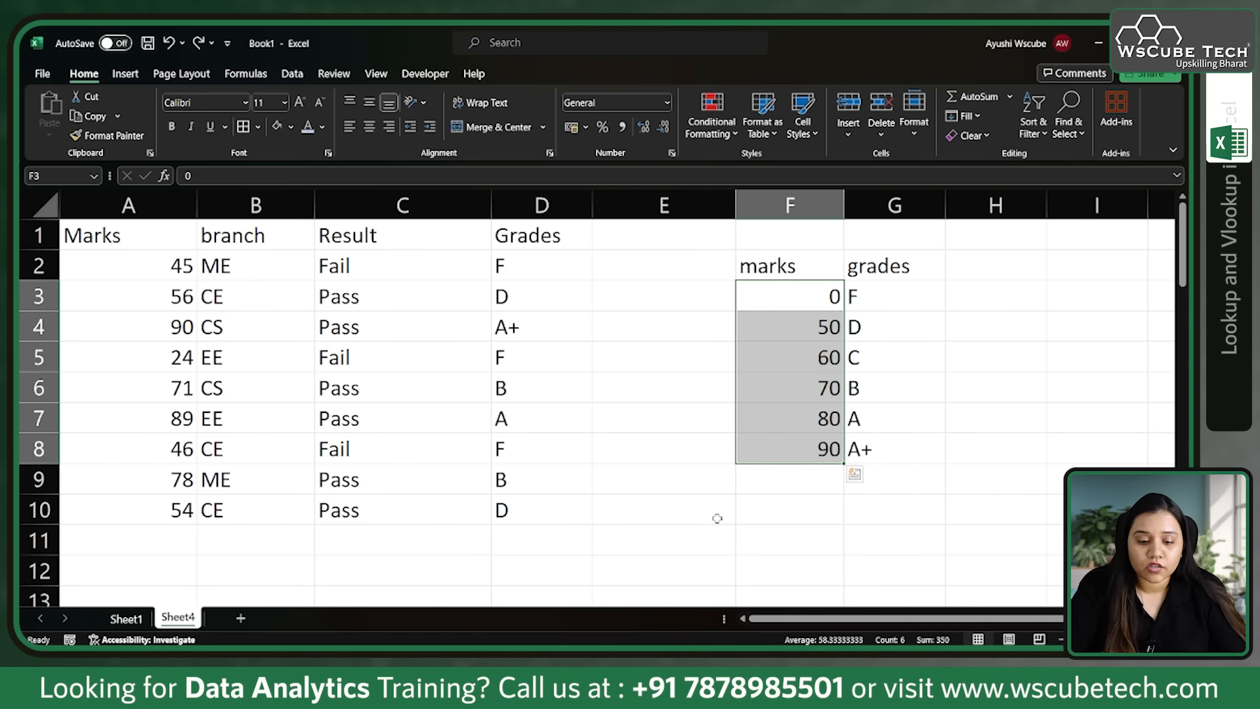
Step: Enter the headers salary in I45 and bonus in J45 beside the employee table
scroll(718, 517, down, 4)
scroll(718, 519, down, 10)
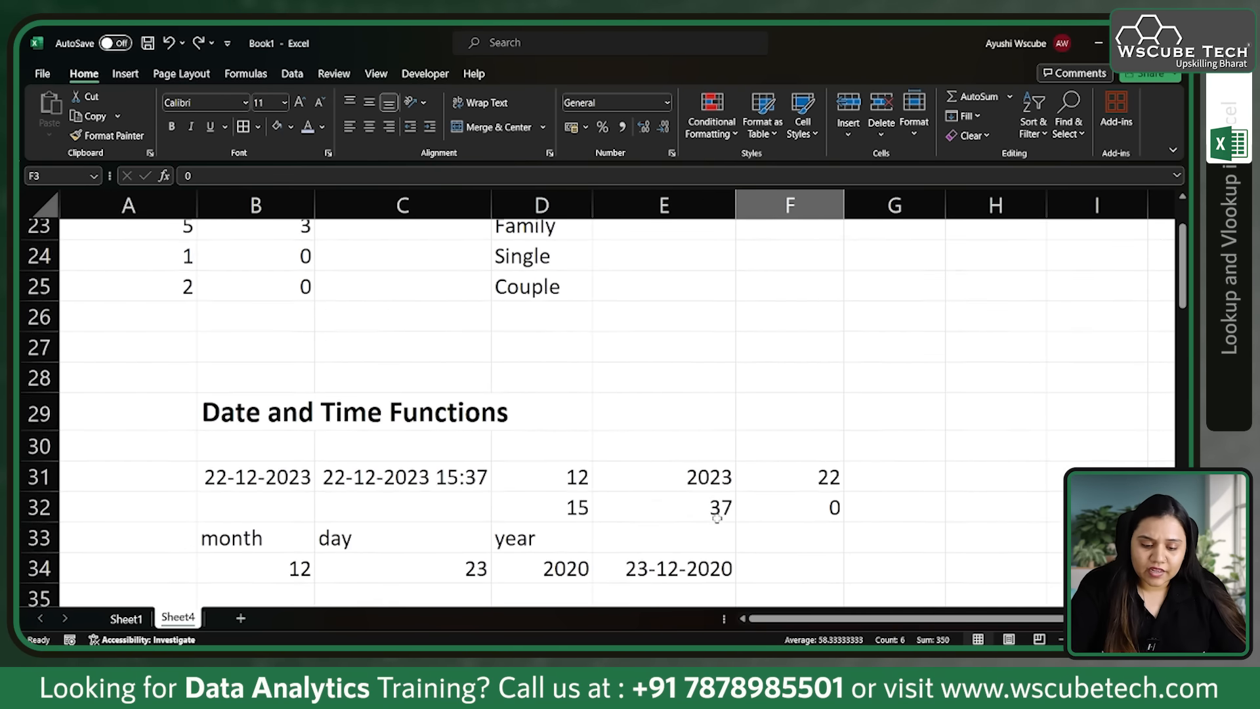
scroll(717, 519, right, 1)
click(964, 295)
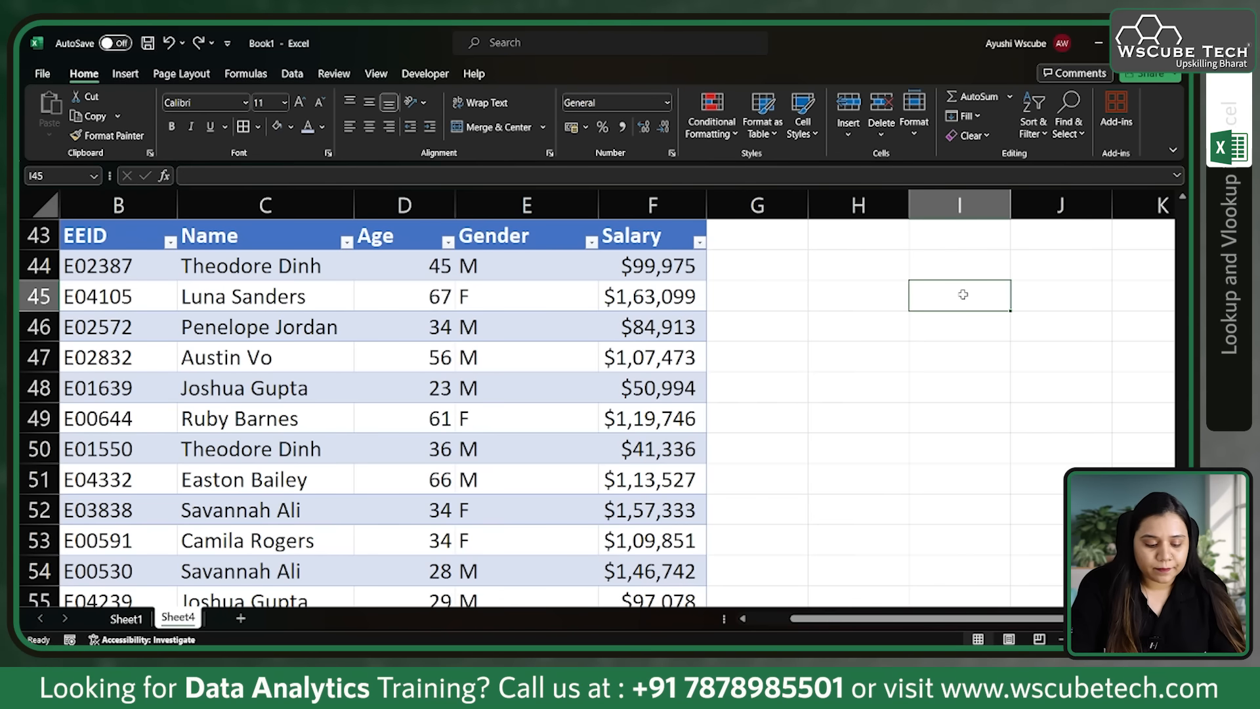
text(salr)
key(BackSpace)
key(BackSpace)
key(BackSpace)
text(lary)
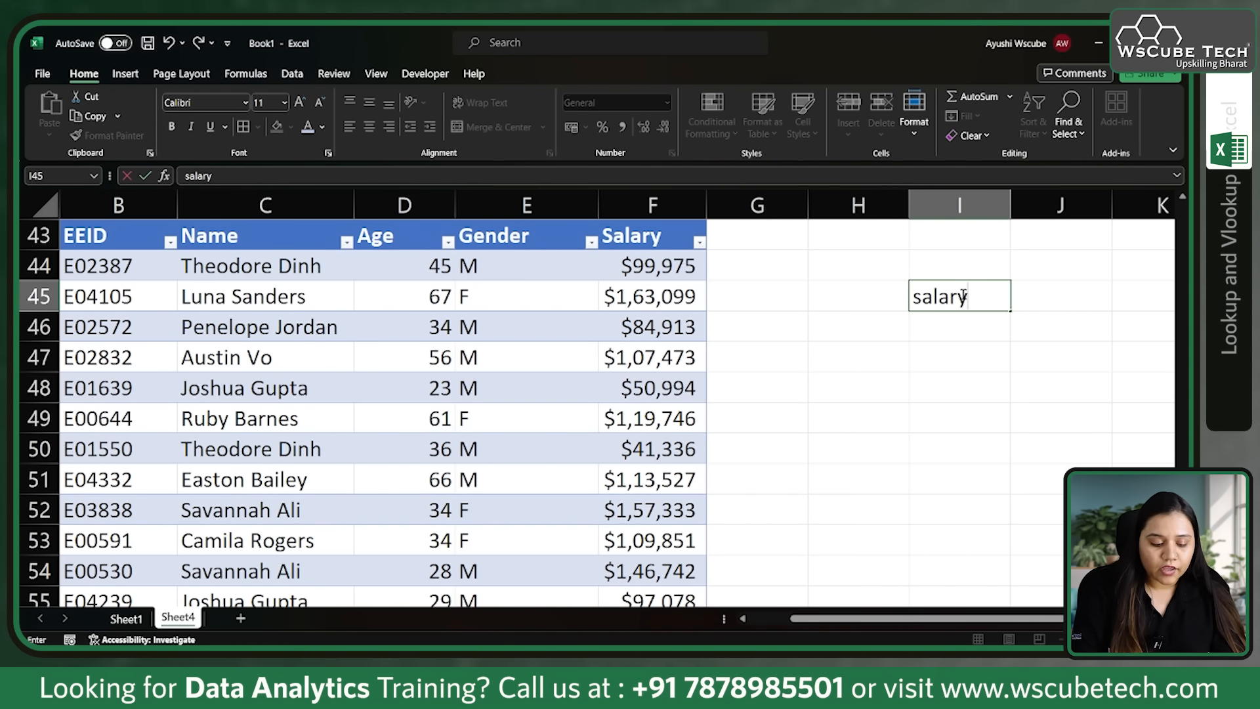
key(Tab)
text(bom)
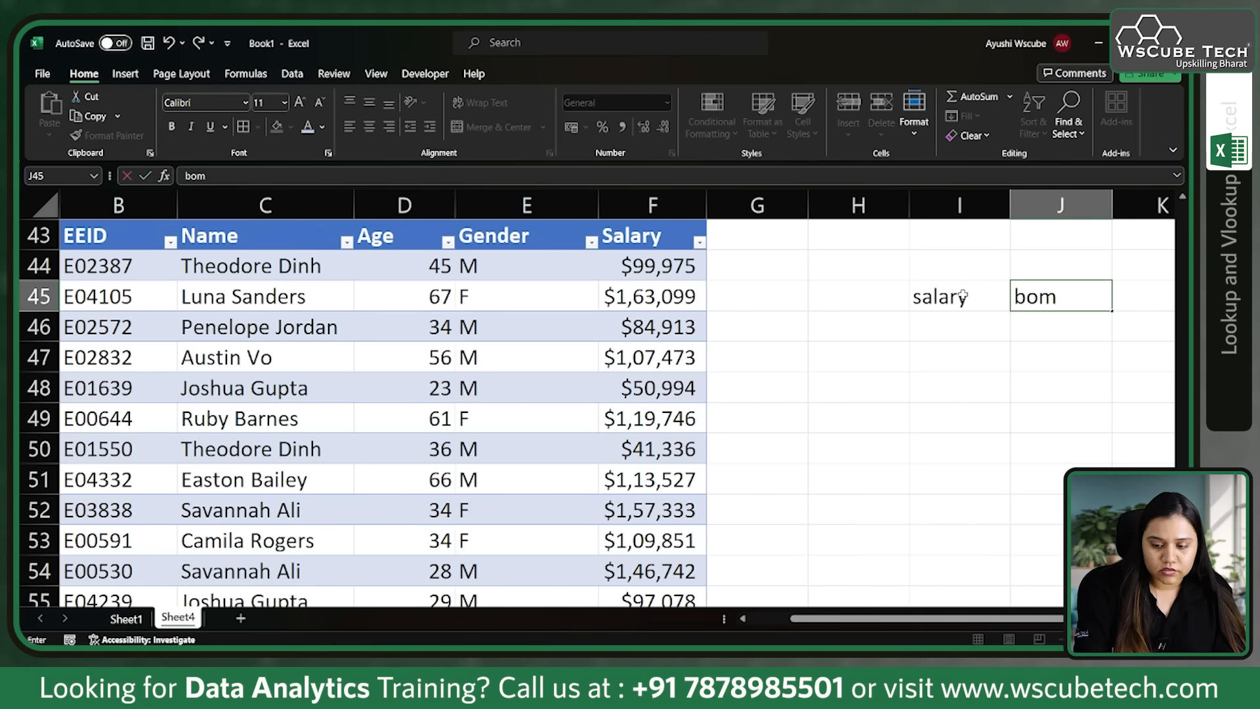
key(BackSpace)
text(nus)
key(Return)
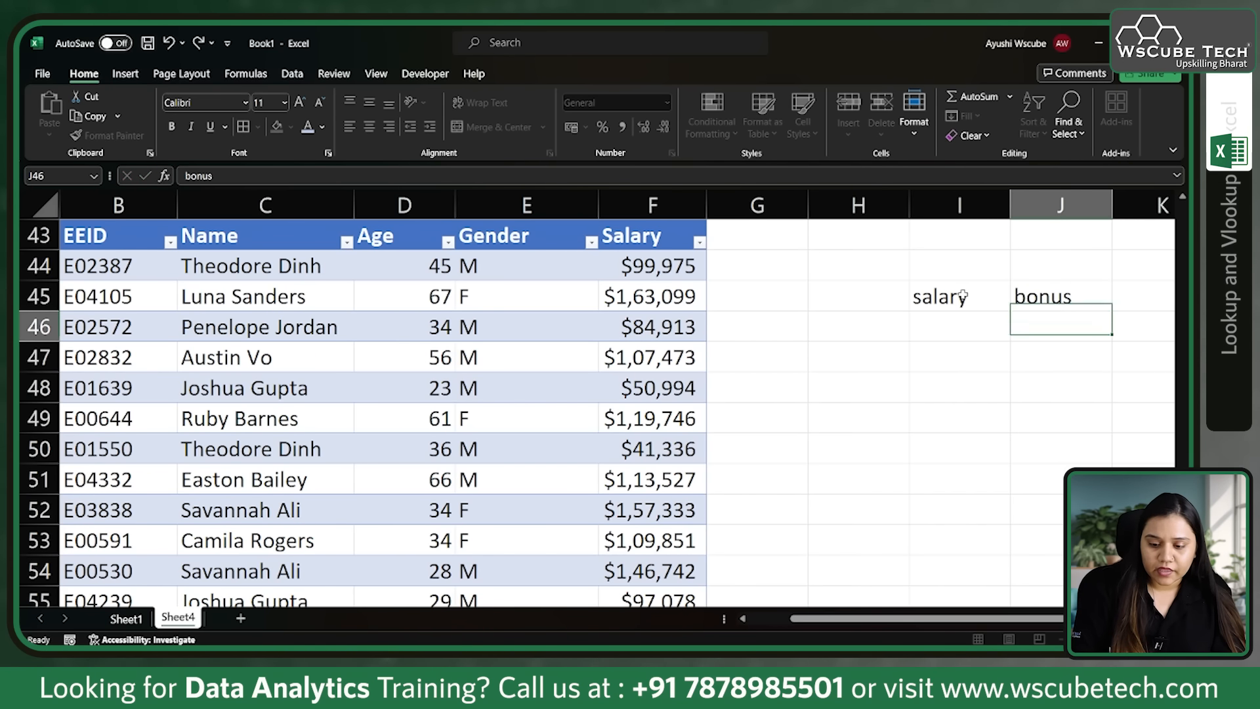
Step: Add the first bonus tier in I46:J46 with salary 1000 and bonus 0%
key(Left)
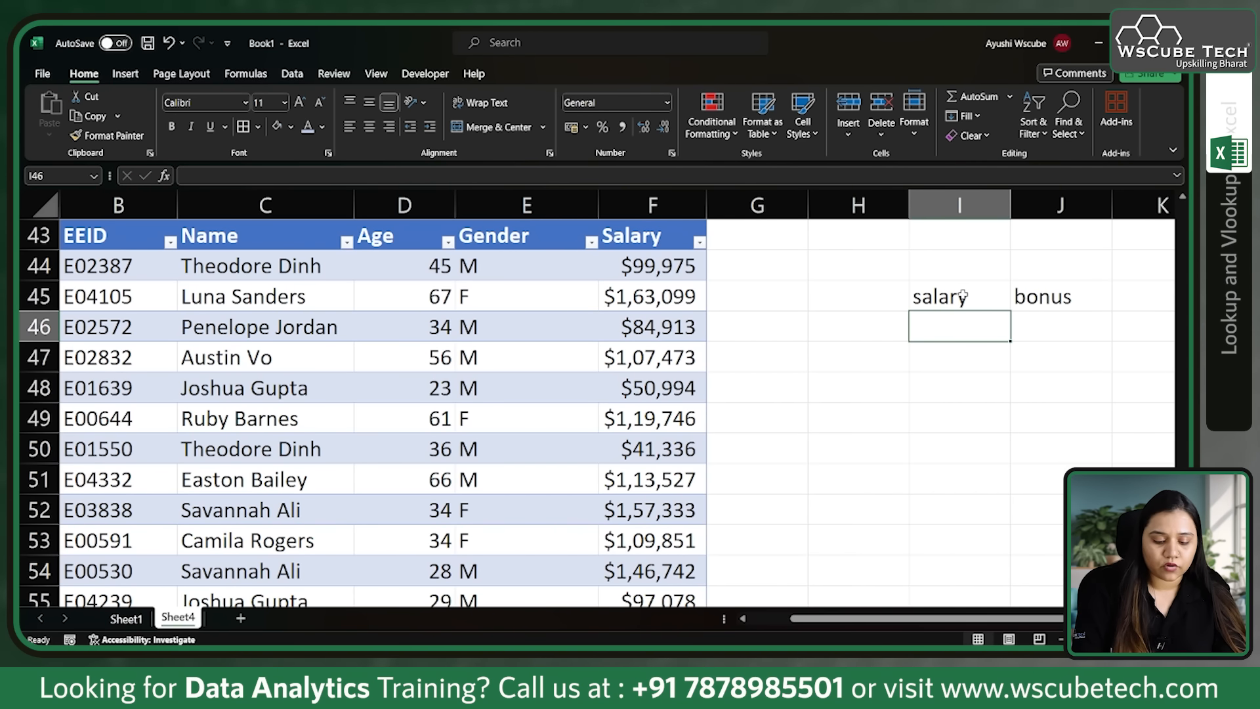
text(1000)
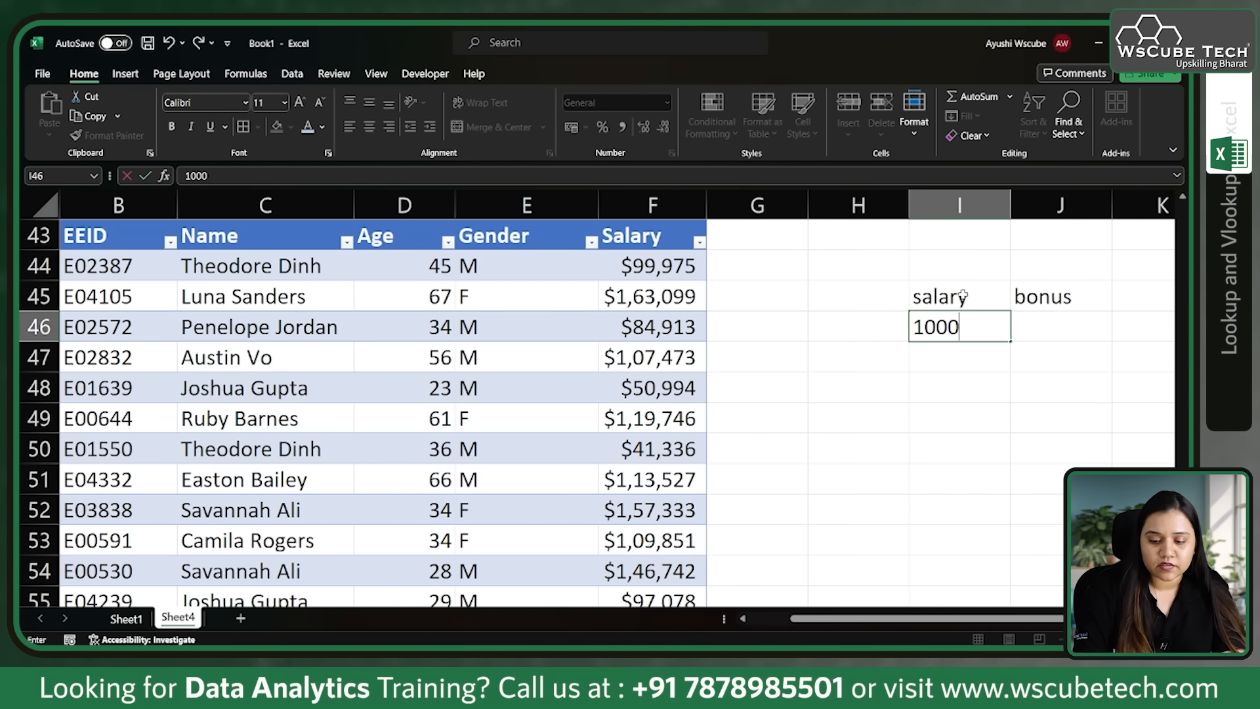
key(Tab)
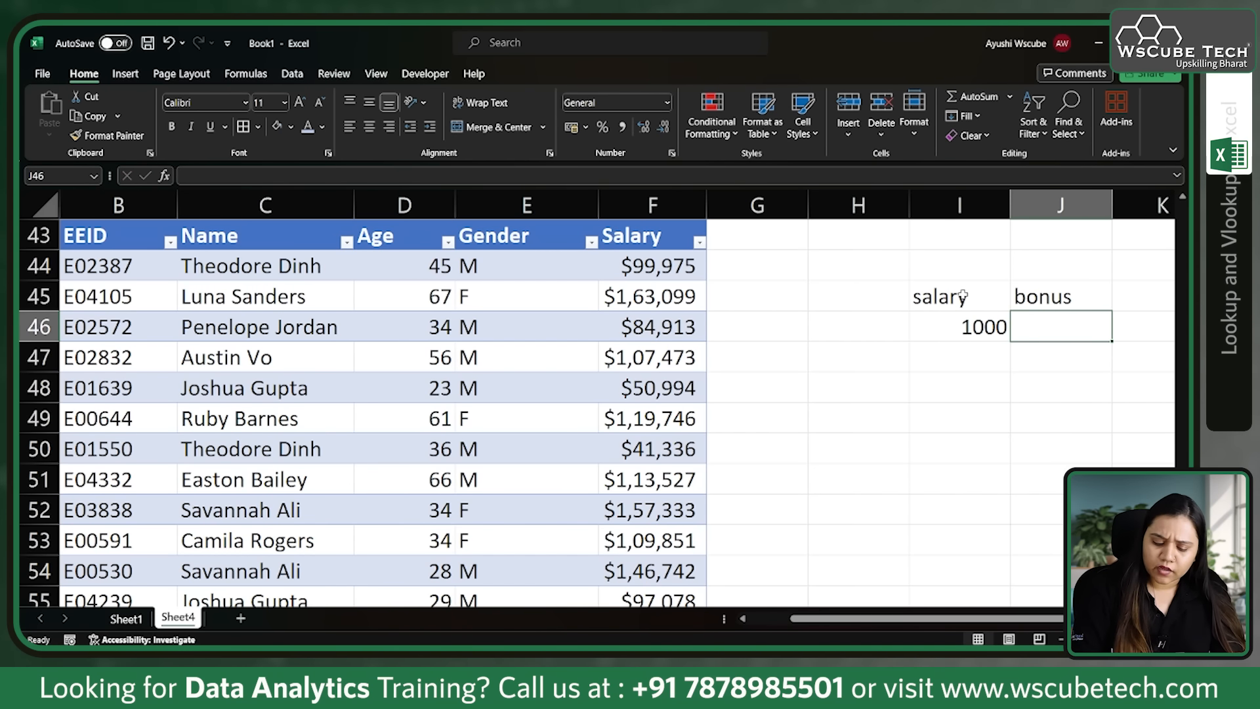
text(0%)
key(Return)
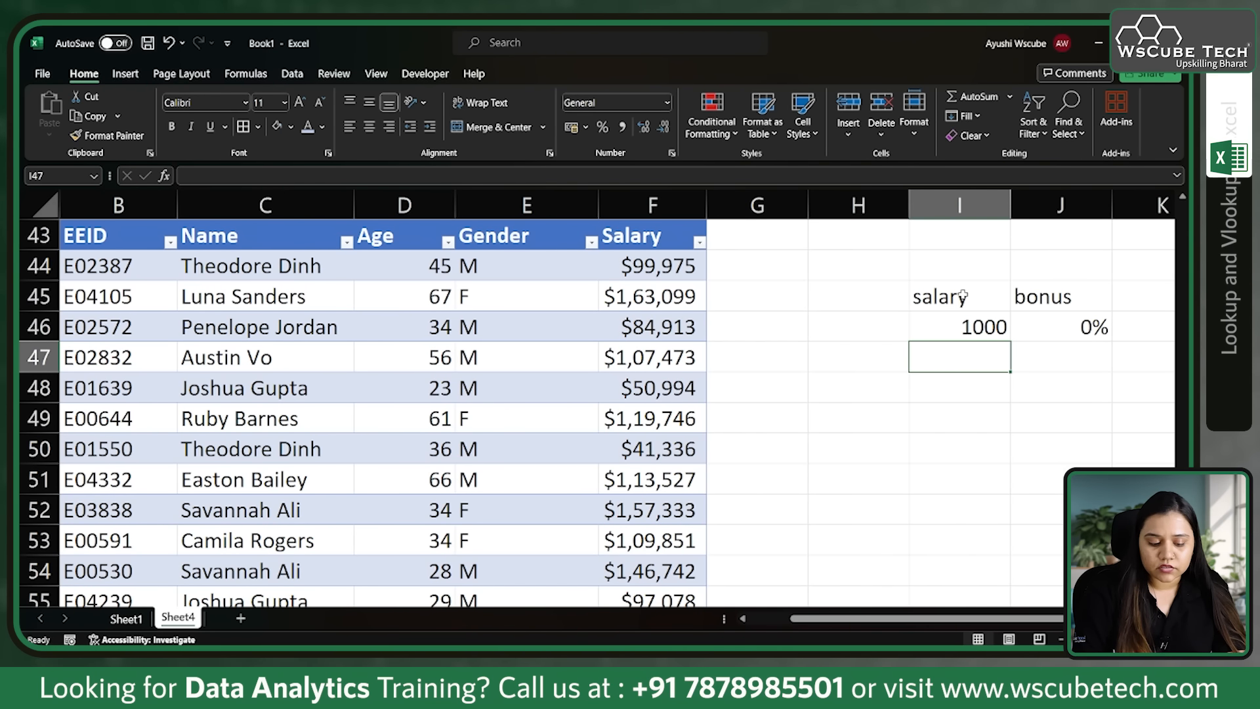
Step: Add the second bonus tier in I47:J47 with salary 50000 and bonus 5%
text(5000)
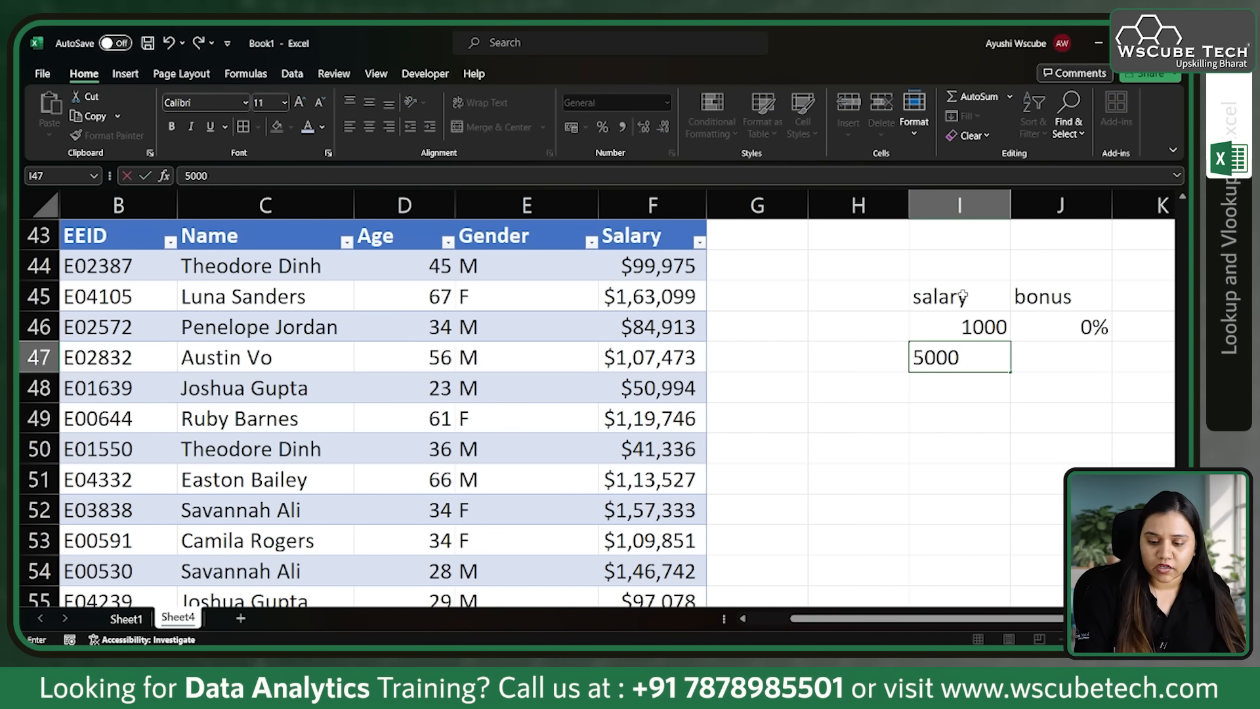
key(Tab)
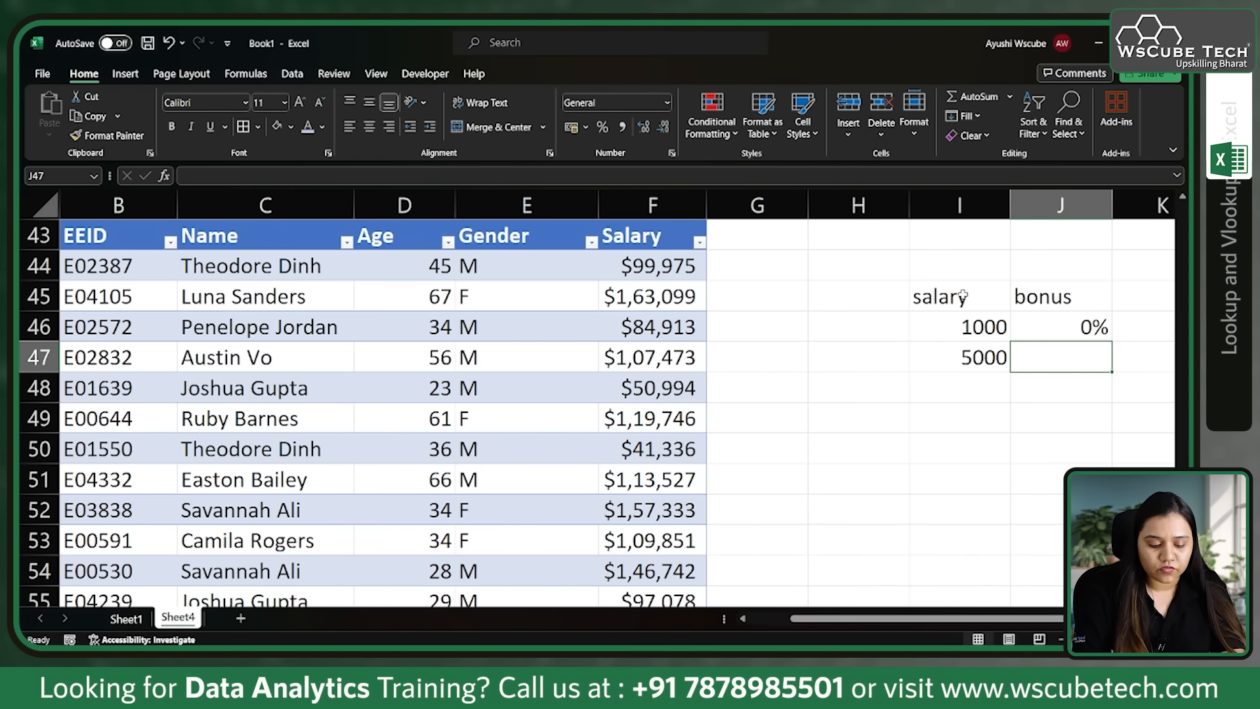
text(5%)
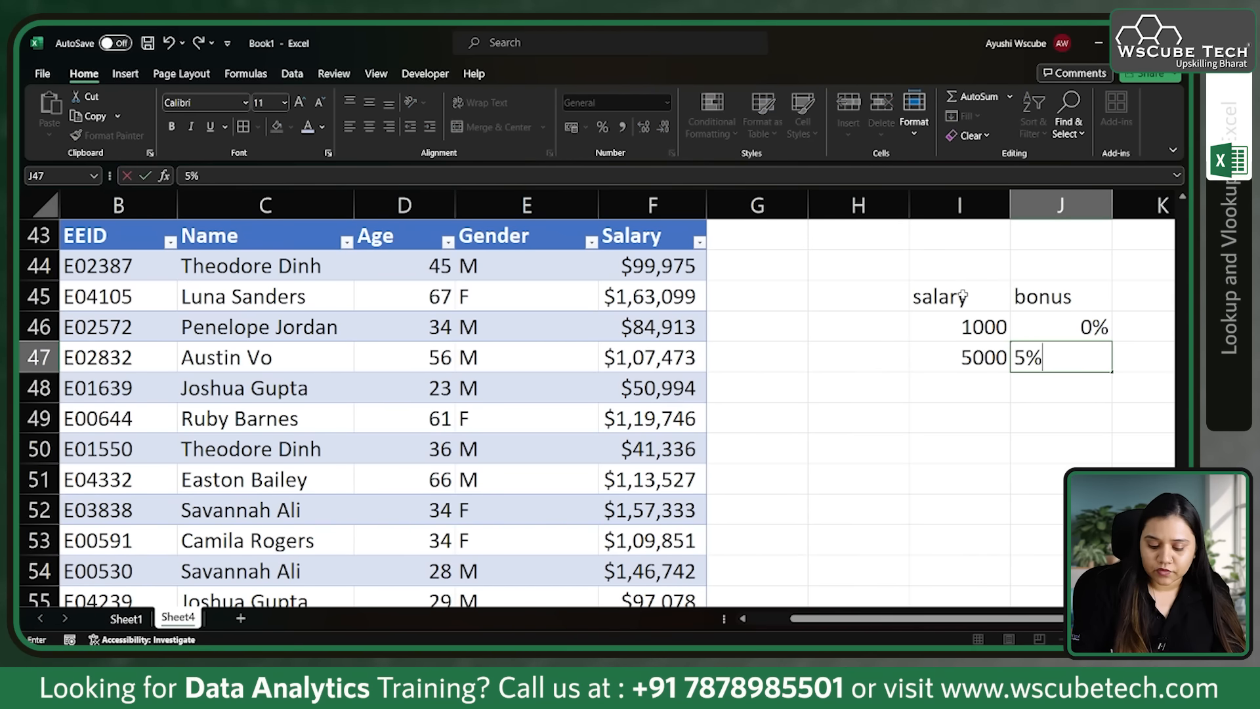
key(Return)
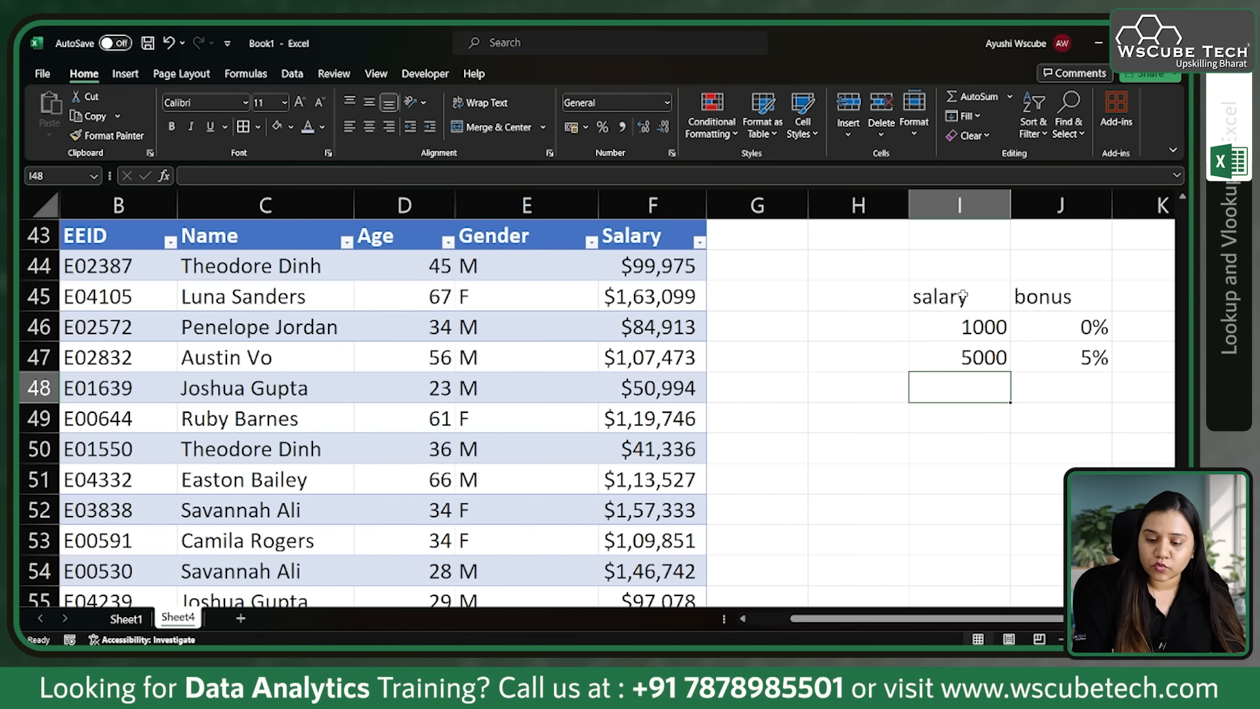
text(1)
key(Up)
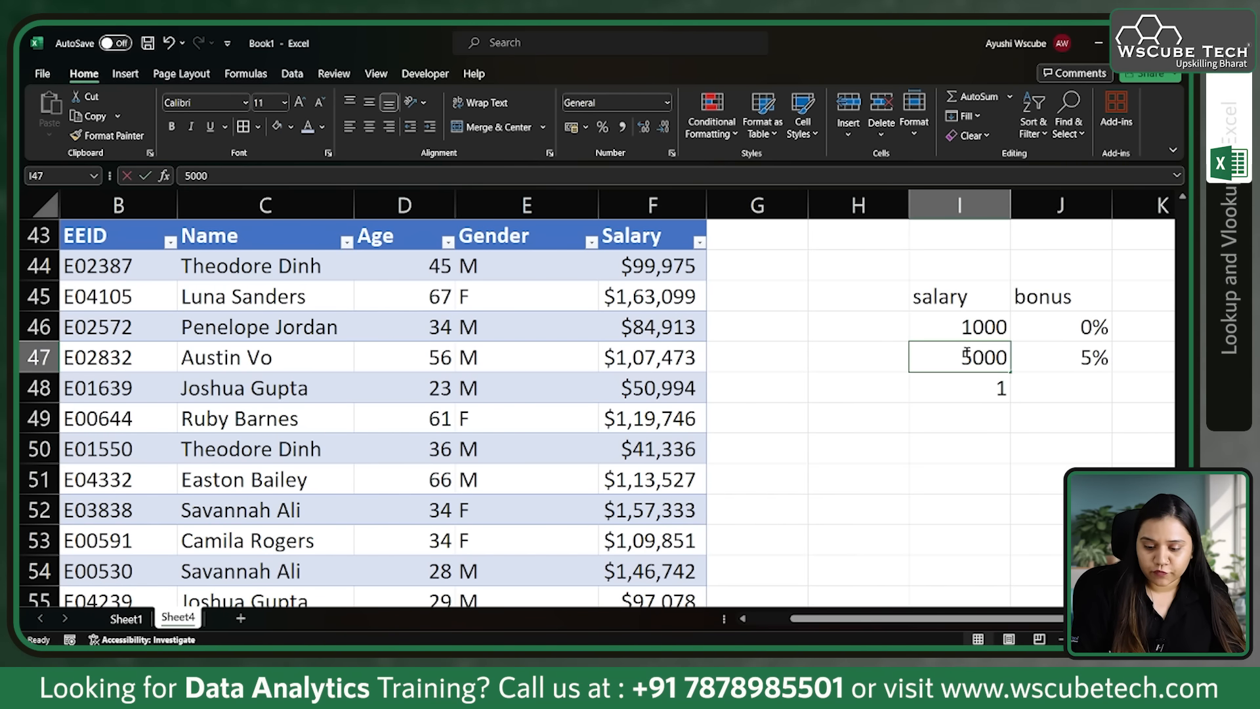
double_click(967, 355)
text(0)
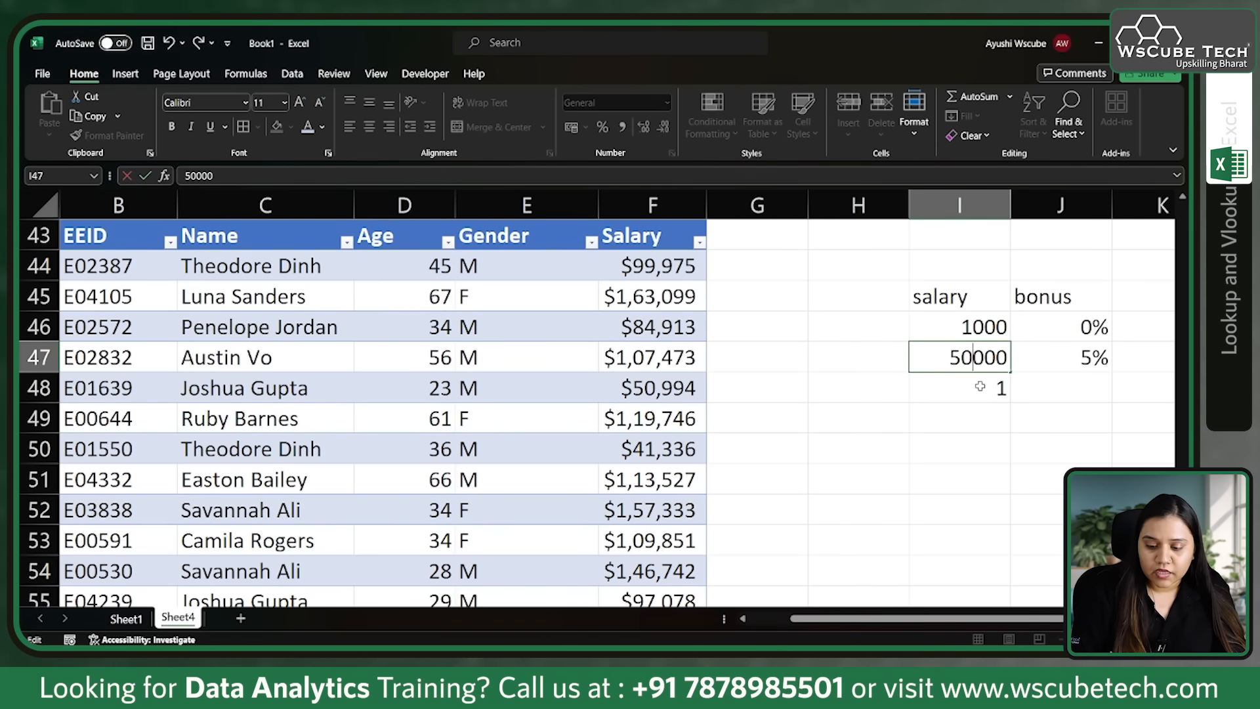
Step: Add the third bonus tier in I48:J48 with salary 100000 and bonus 10%
click(980, 386)
text(100)
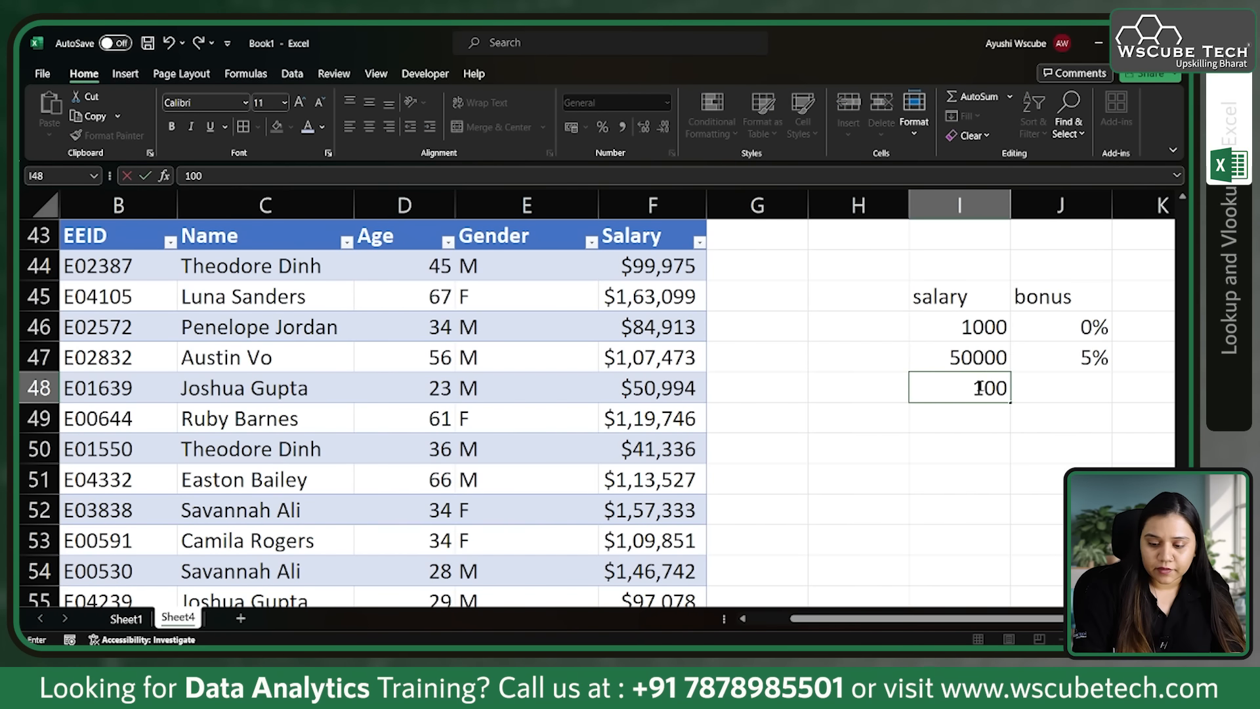
text(000)
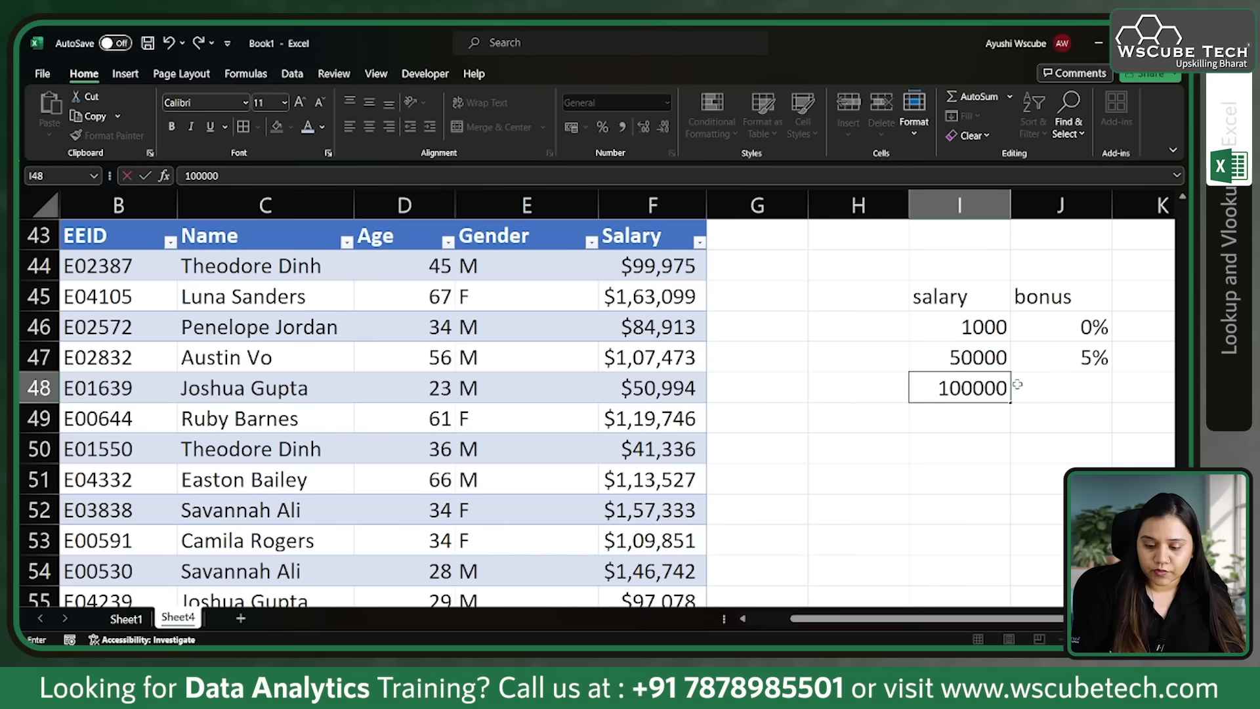
click(1033, 388)
text(10)
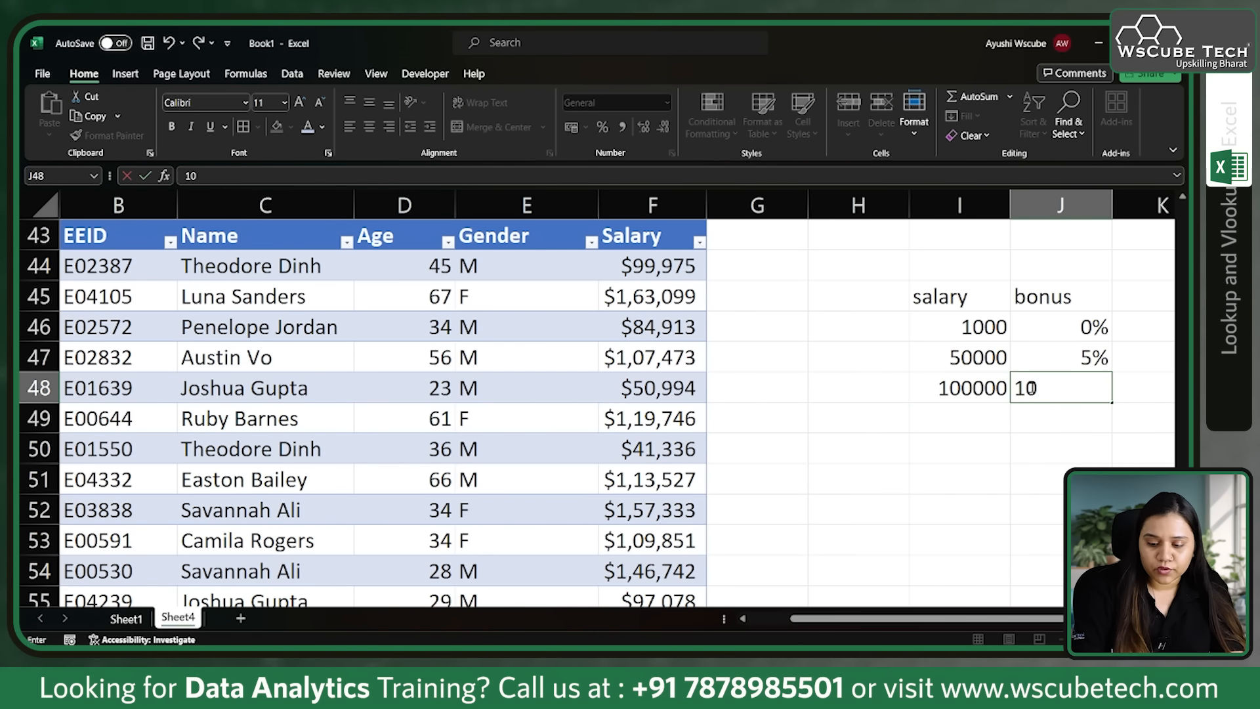
text(%)
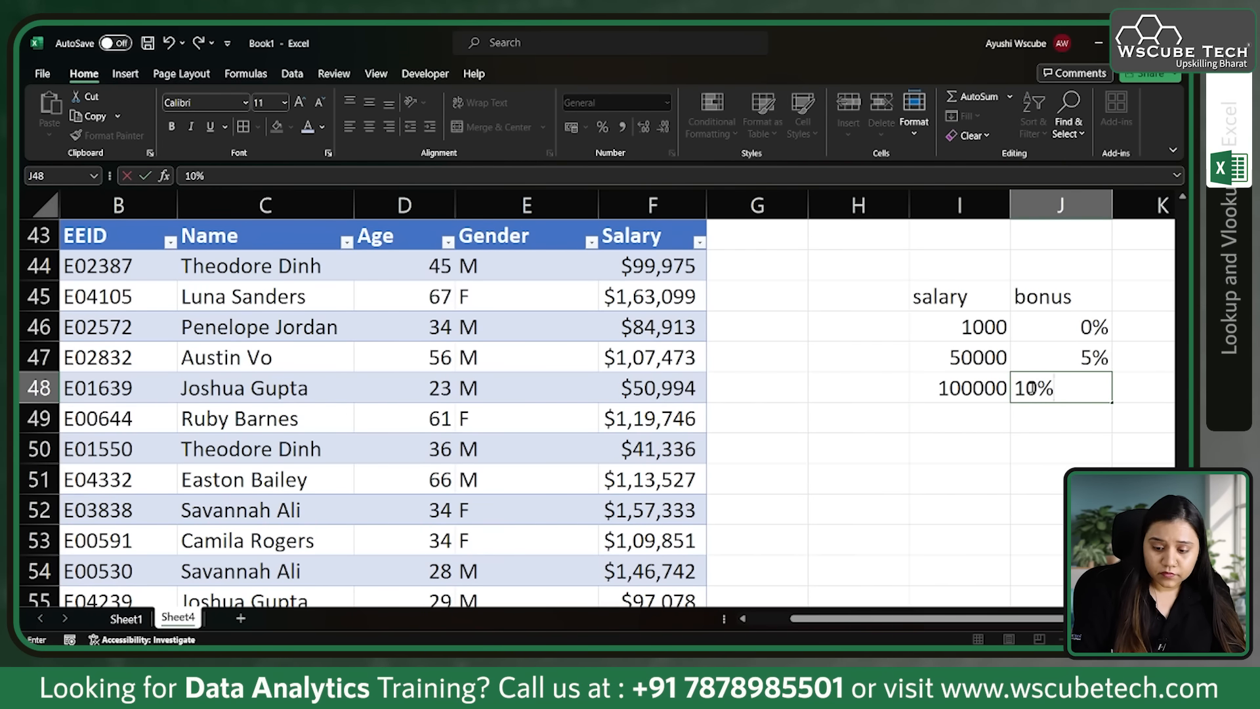
Step: Add the fourth bonus tier in I49:J49 with salary 150000 and bonus 15%
click(956, 421)
text(1)
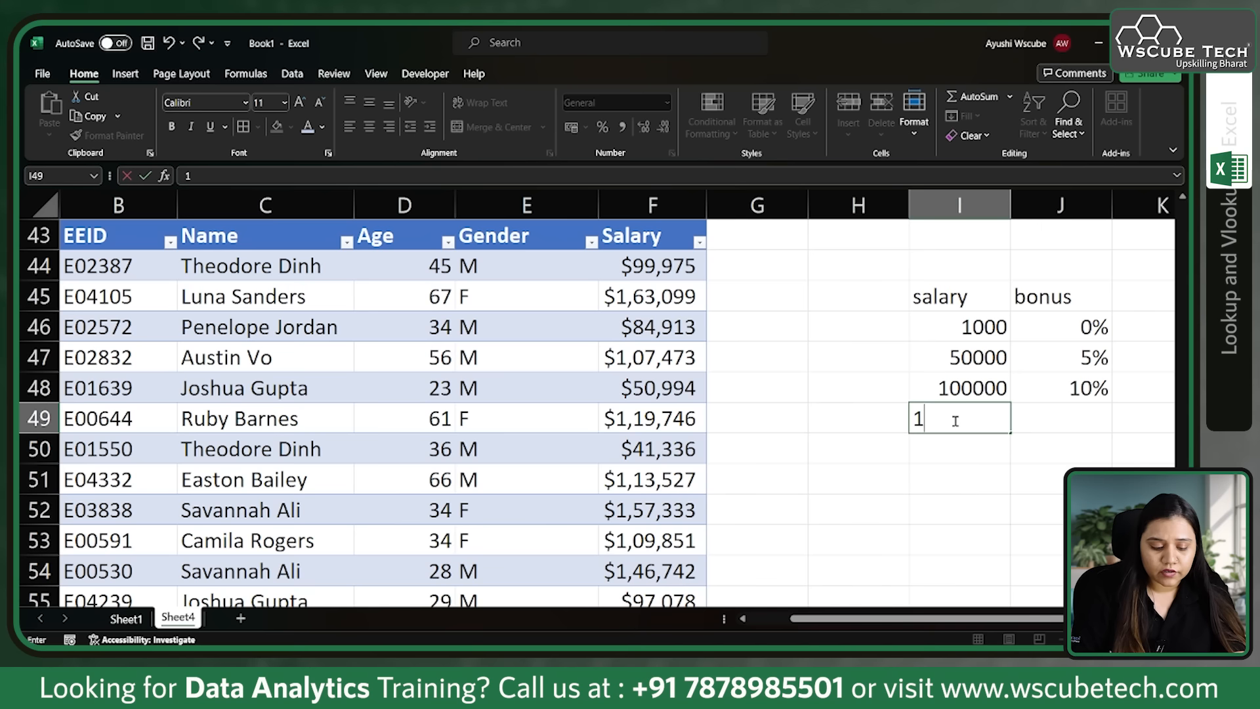
text(50000)
click(1033, 427)
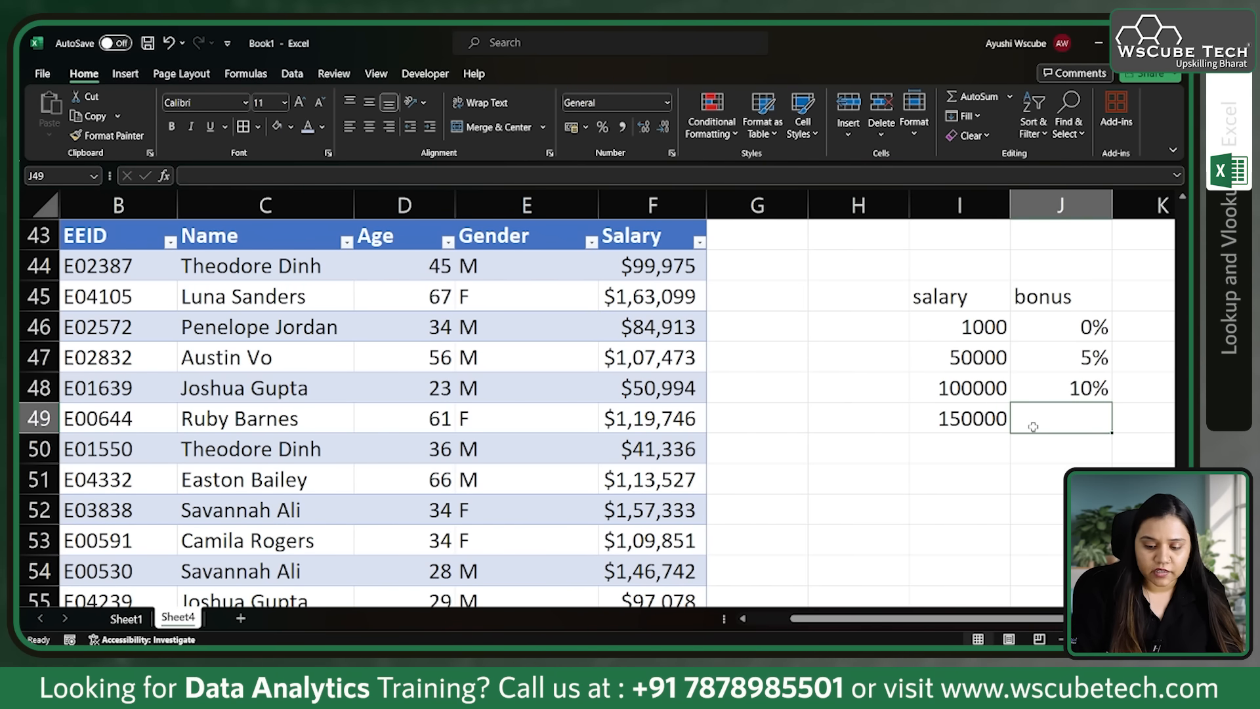
text(155)
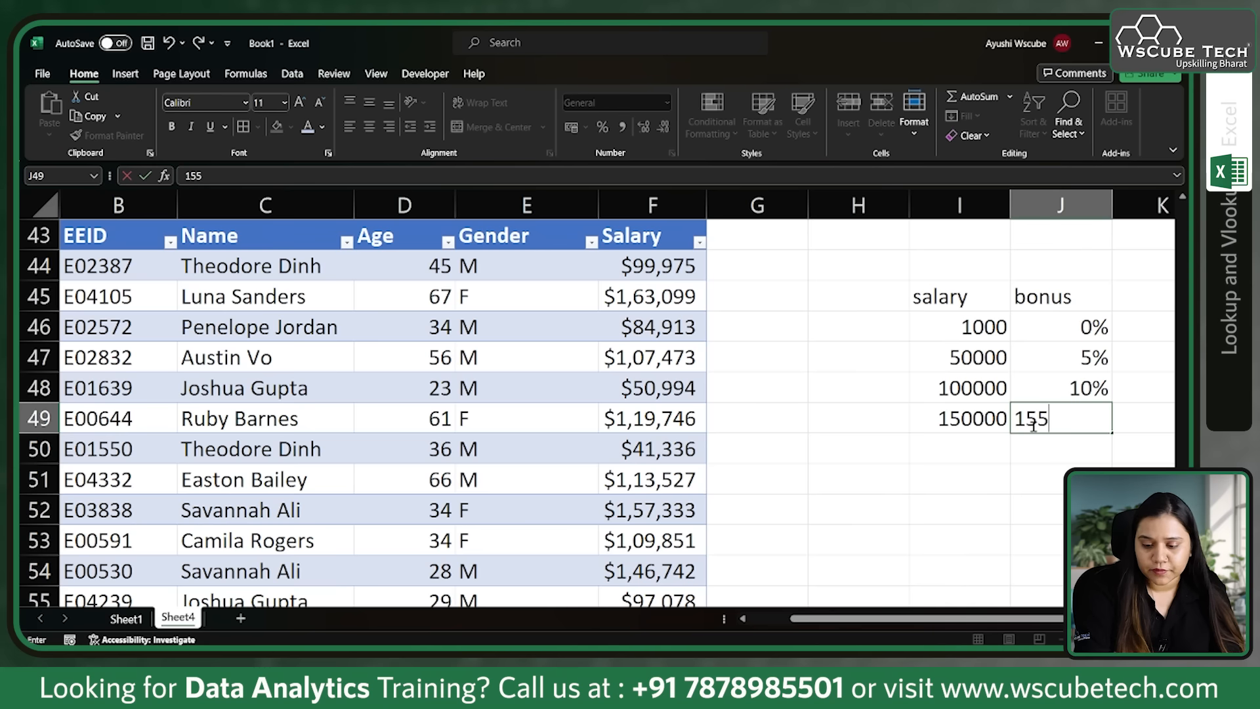
key(BackSpace)
text(%)
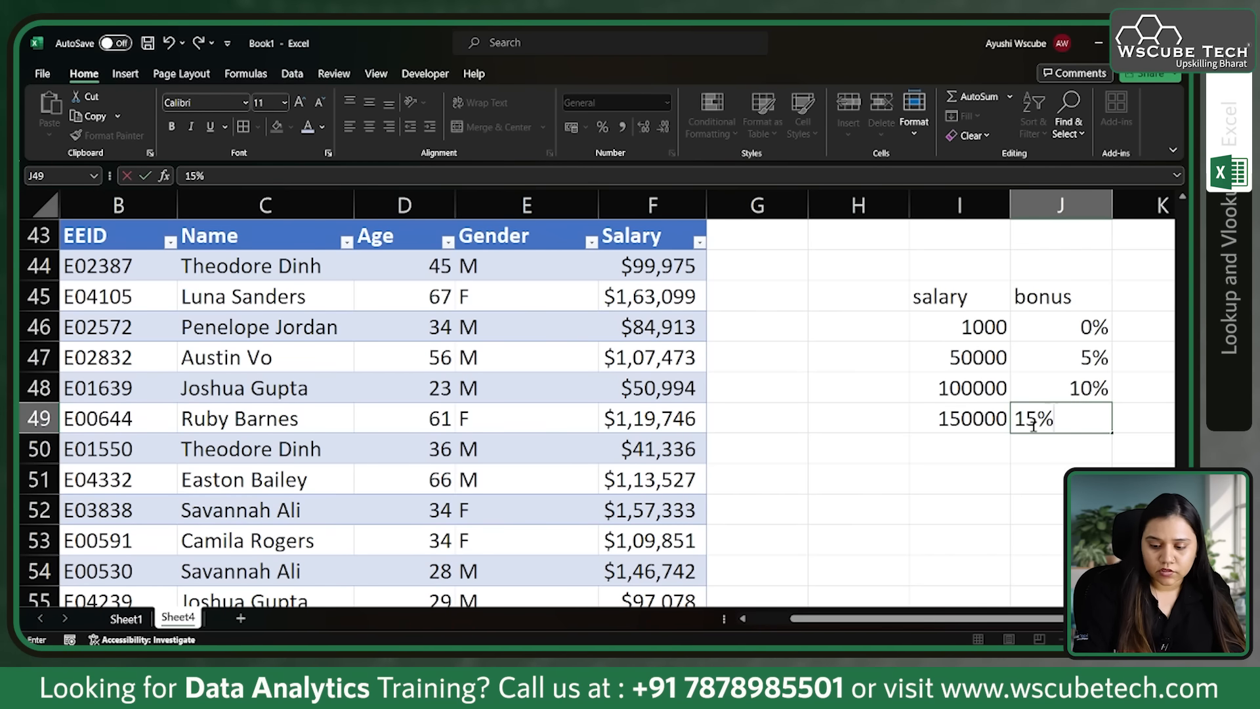
Step: Add the fifth bonus tier in I50:J50 with salary 200000 and bonus 20%
click(958, 456)
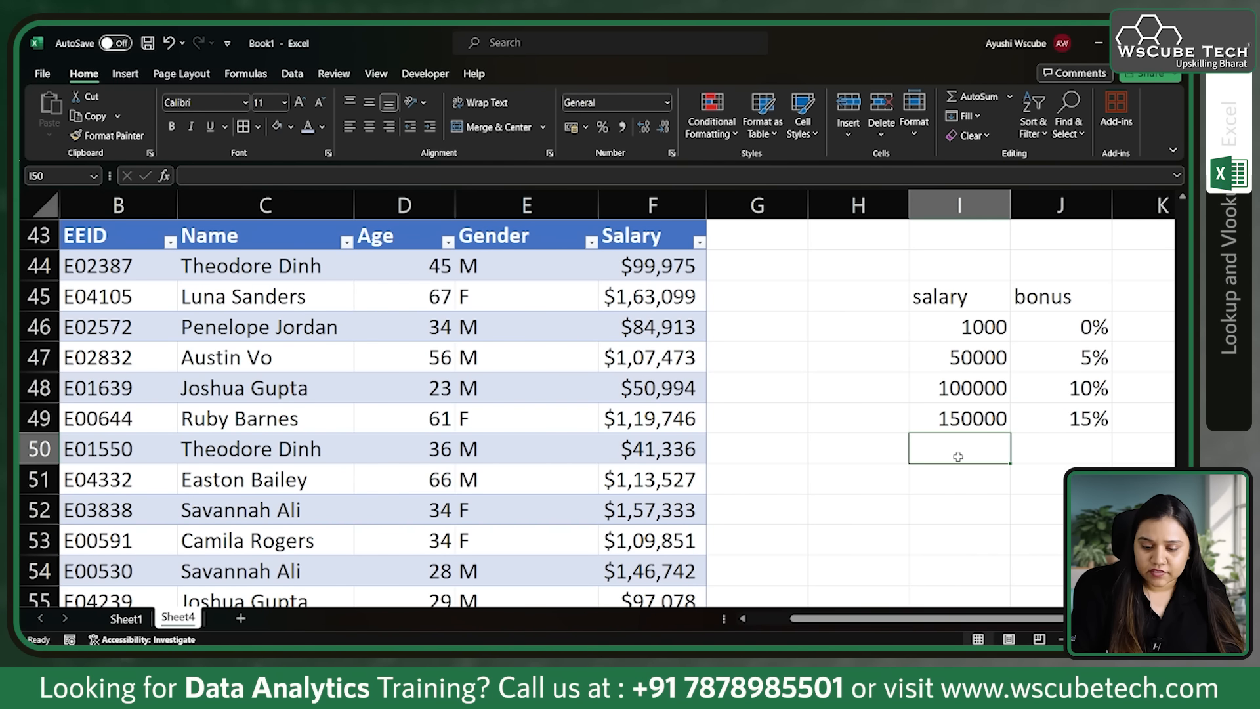
text(200000)
key(Tab)
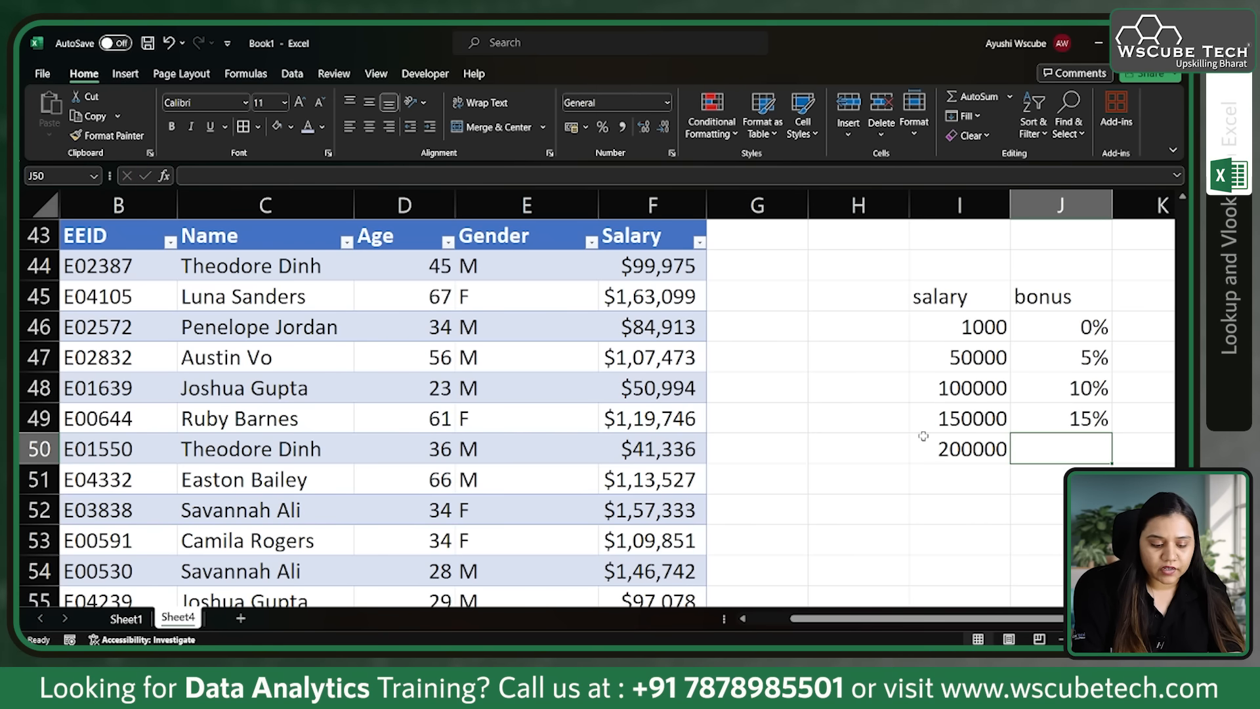
text(20%)
key(Return)
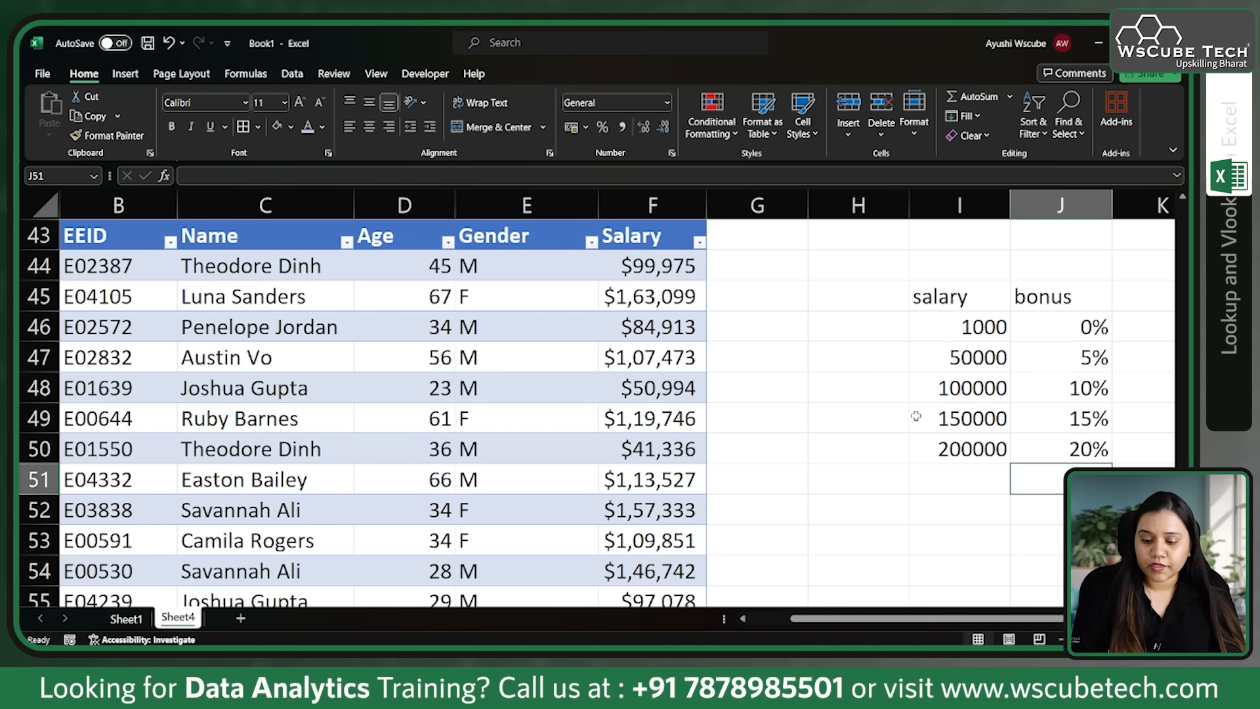
scroll(854, 381, up, 1)
click(740, 295)
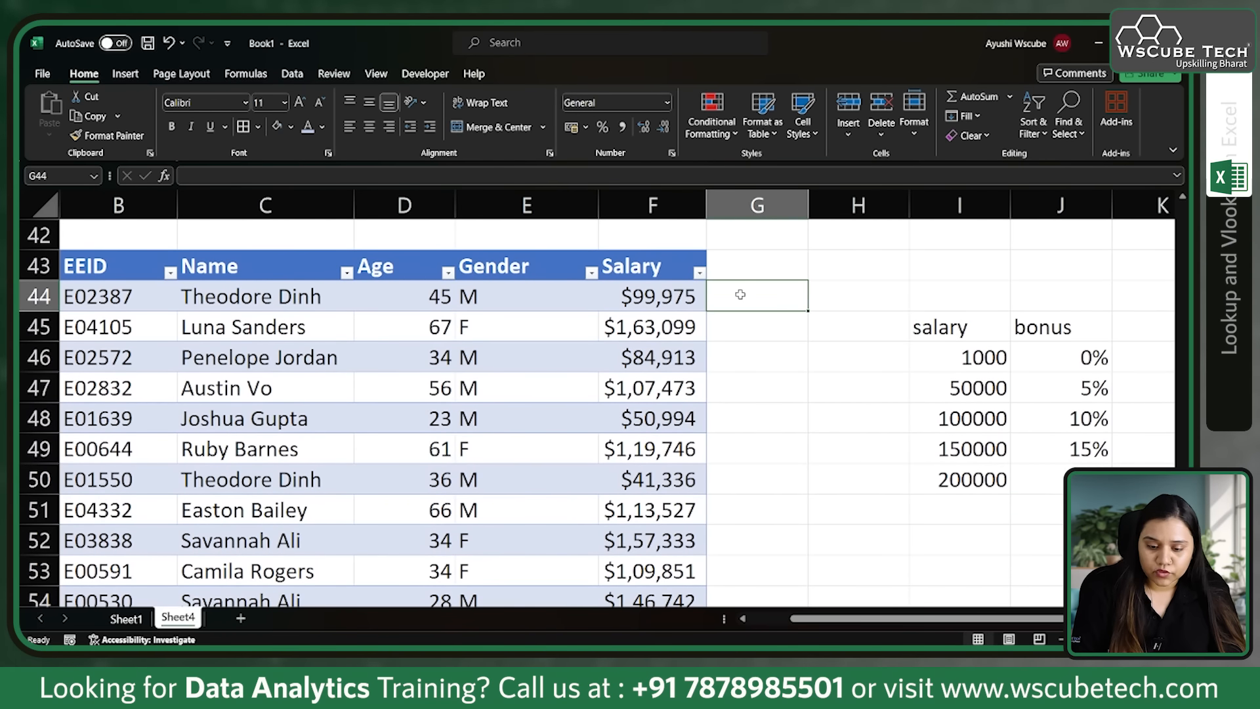
text(=)
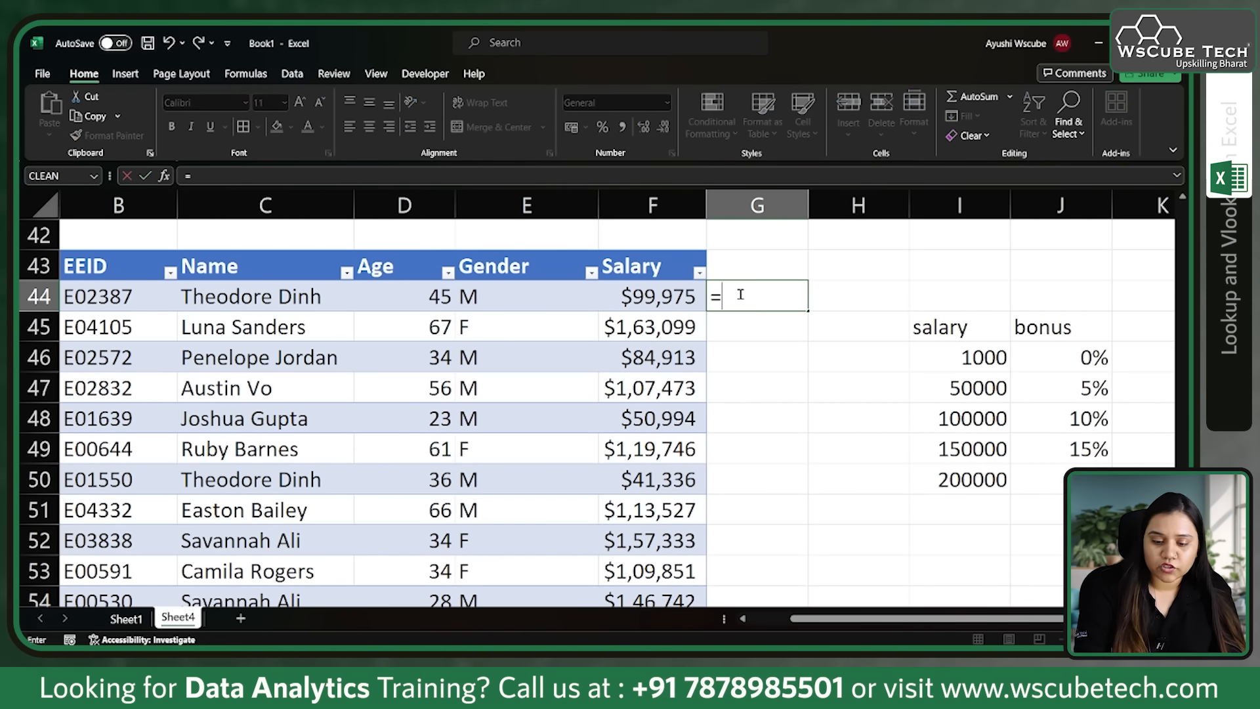
text(loo)
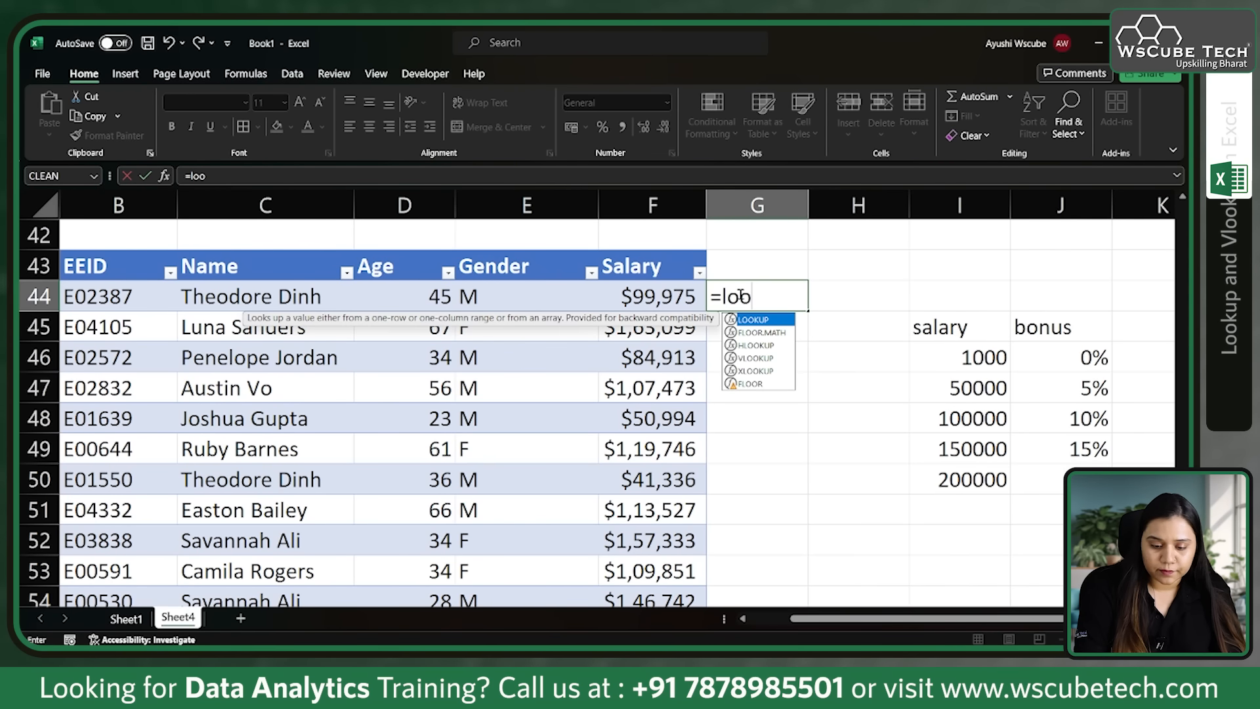
key(Tab)
click(663, 295)
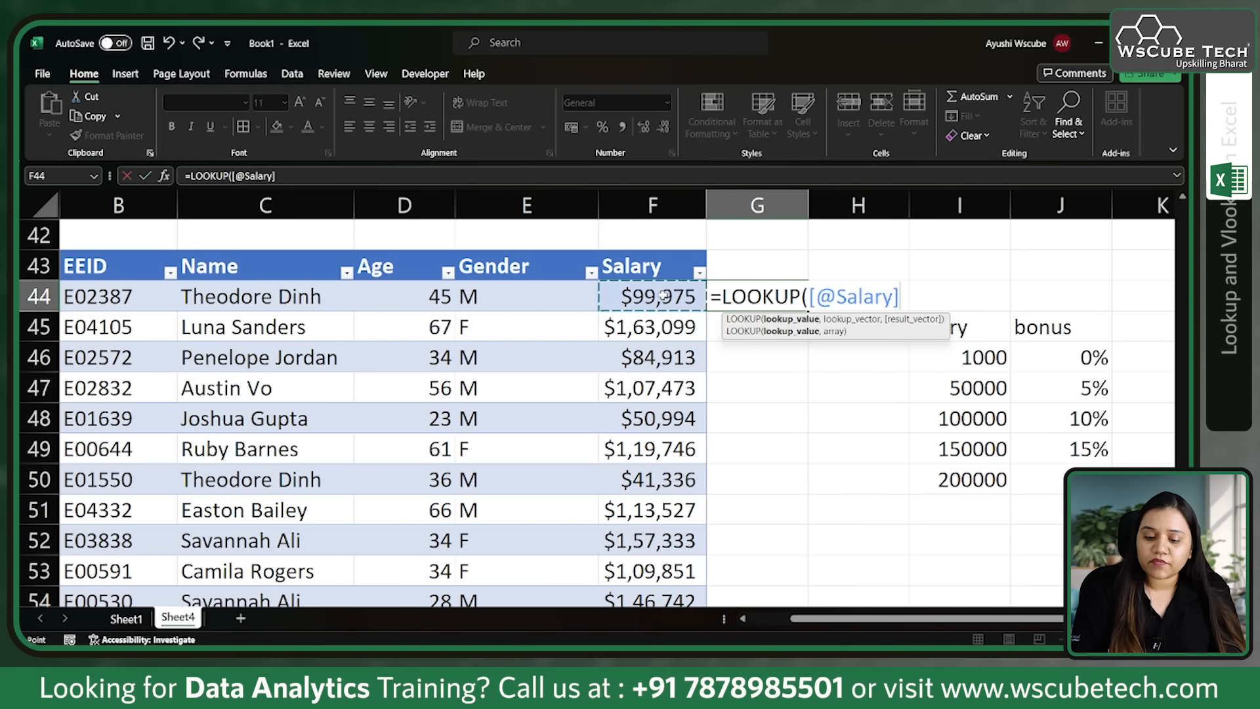
text(,)
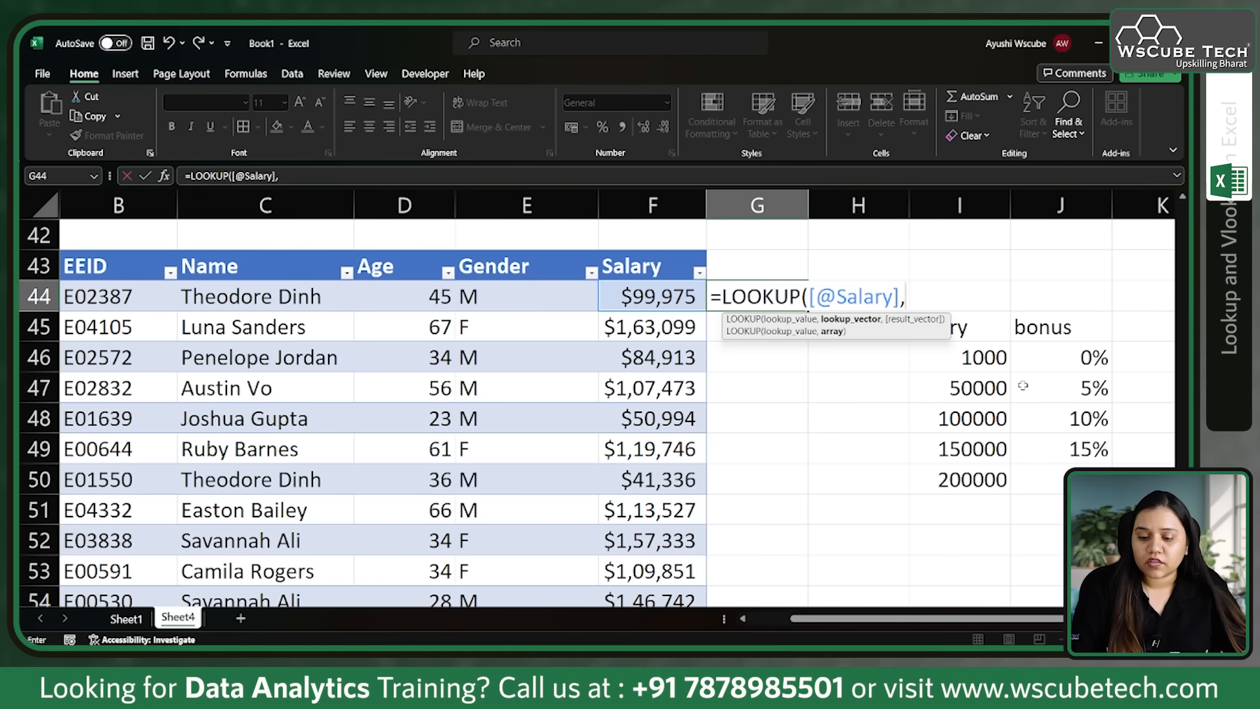
drag(983, 359, 979, 477)
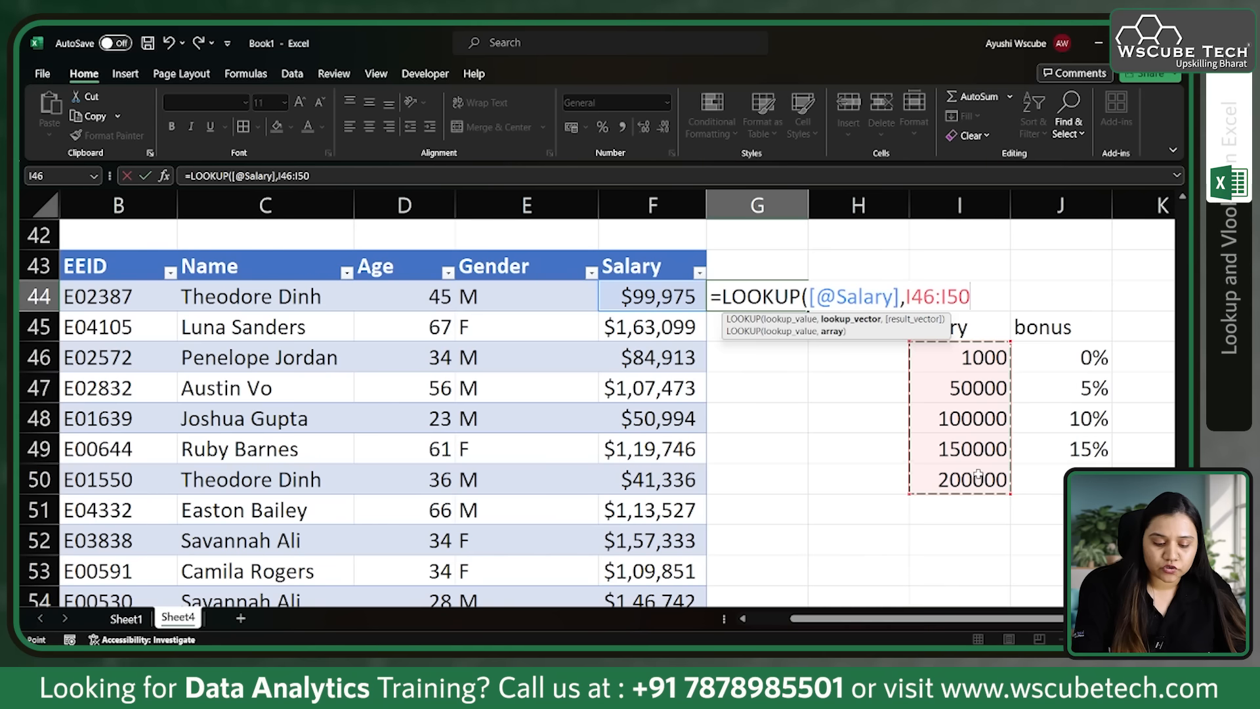
key(F4)
text(,)
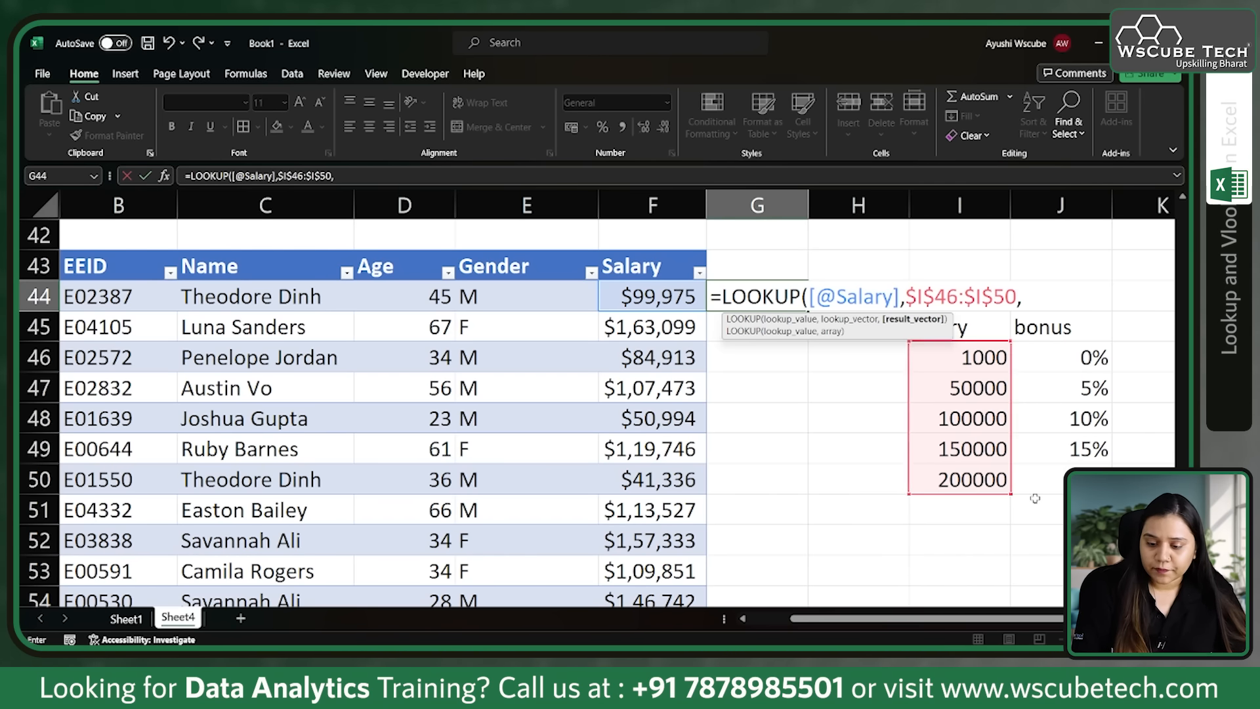
drag(1077, 358, 1083, 479)
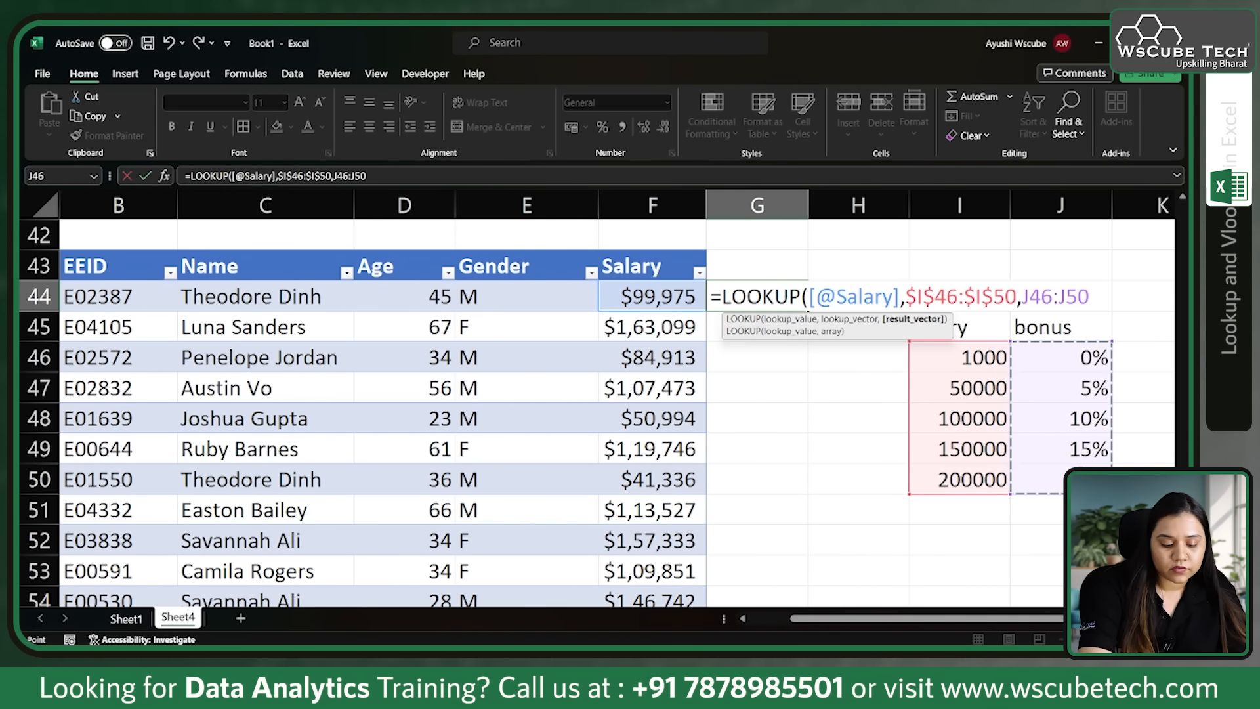
key(F4)
text())
key(Return)
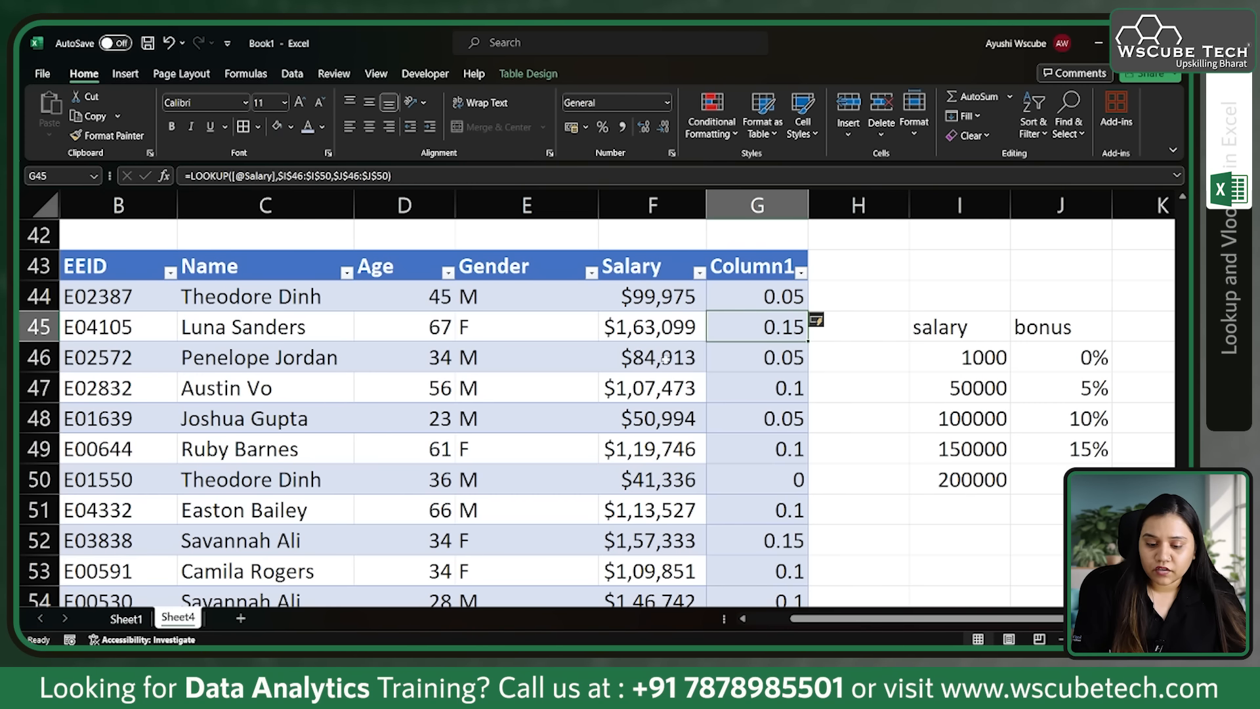
Step: Format the looked-up bonus values in G44:G56 as percentages
click(761, 384)
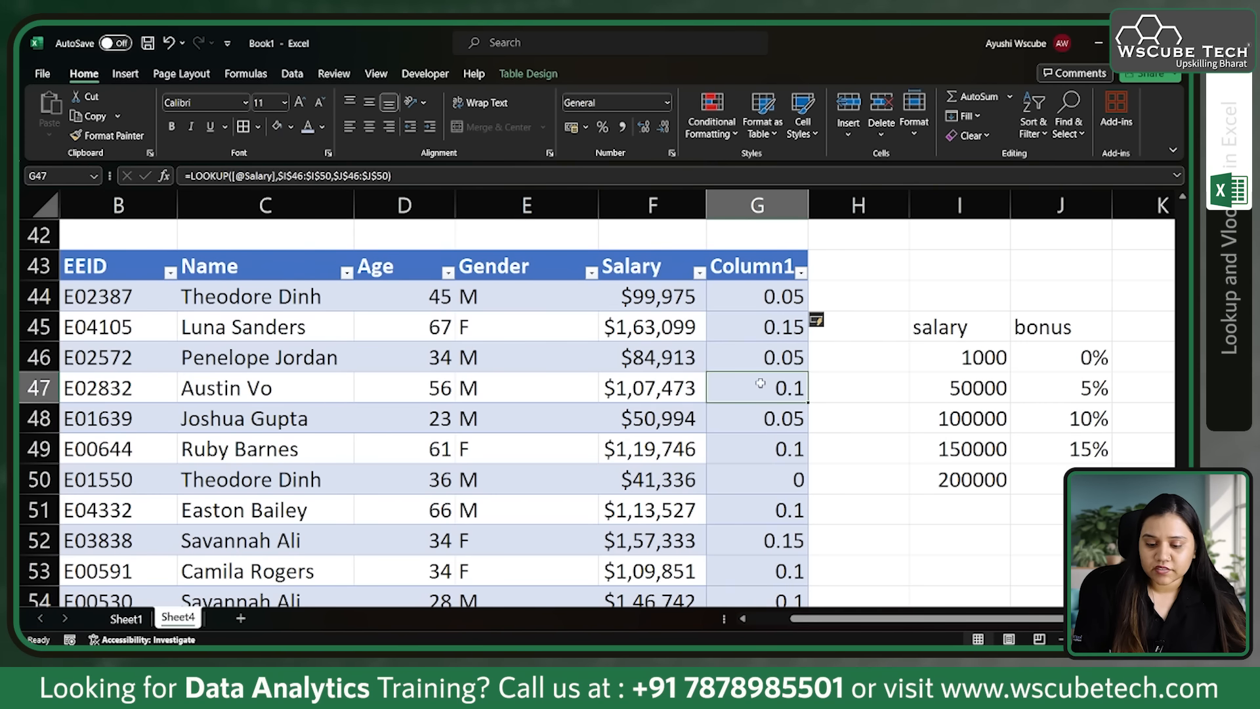
scroll(669, 438, down, 2)
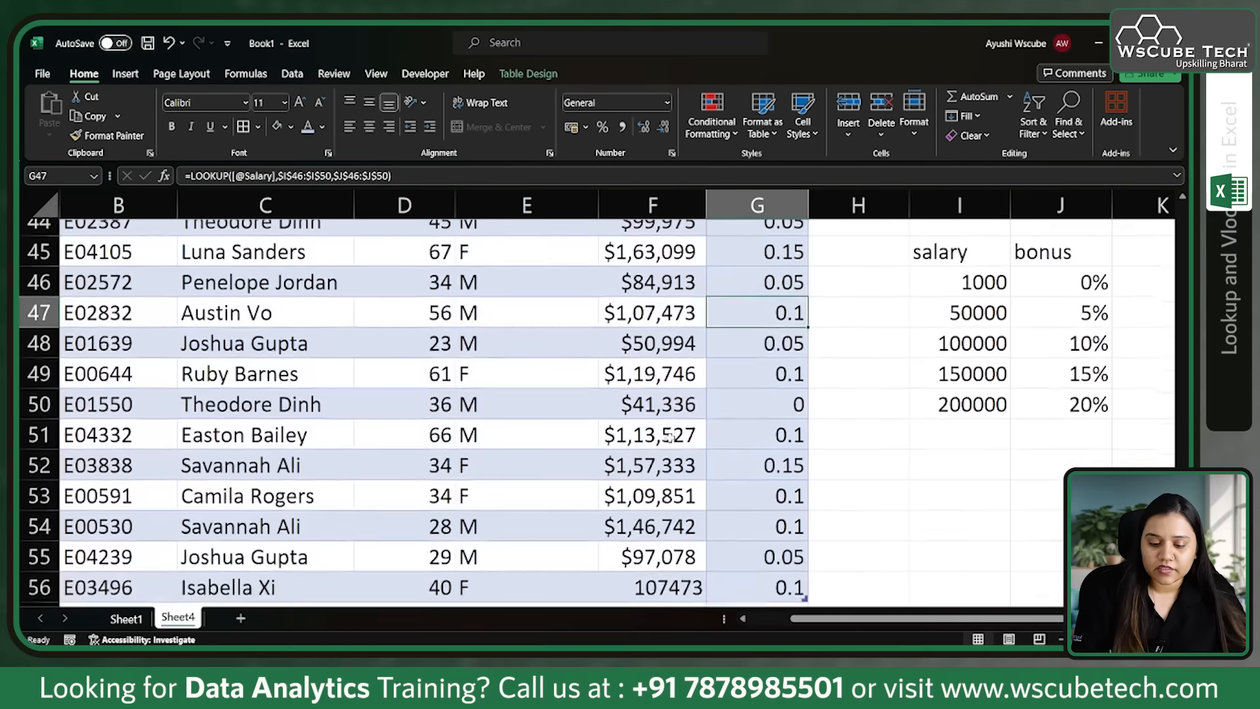
scroll(670, 438, up, 3)
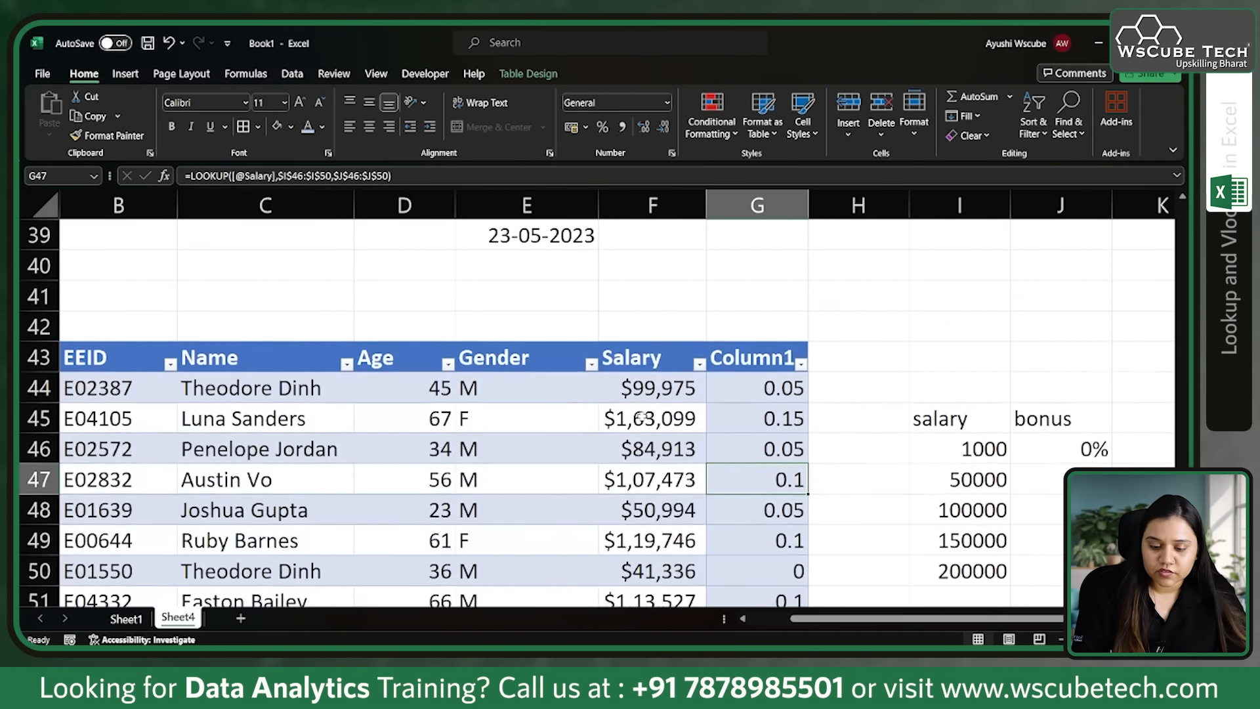
scroll(670, 438, down, 1)
scroll(655, 433, down, 1)
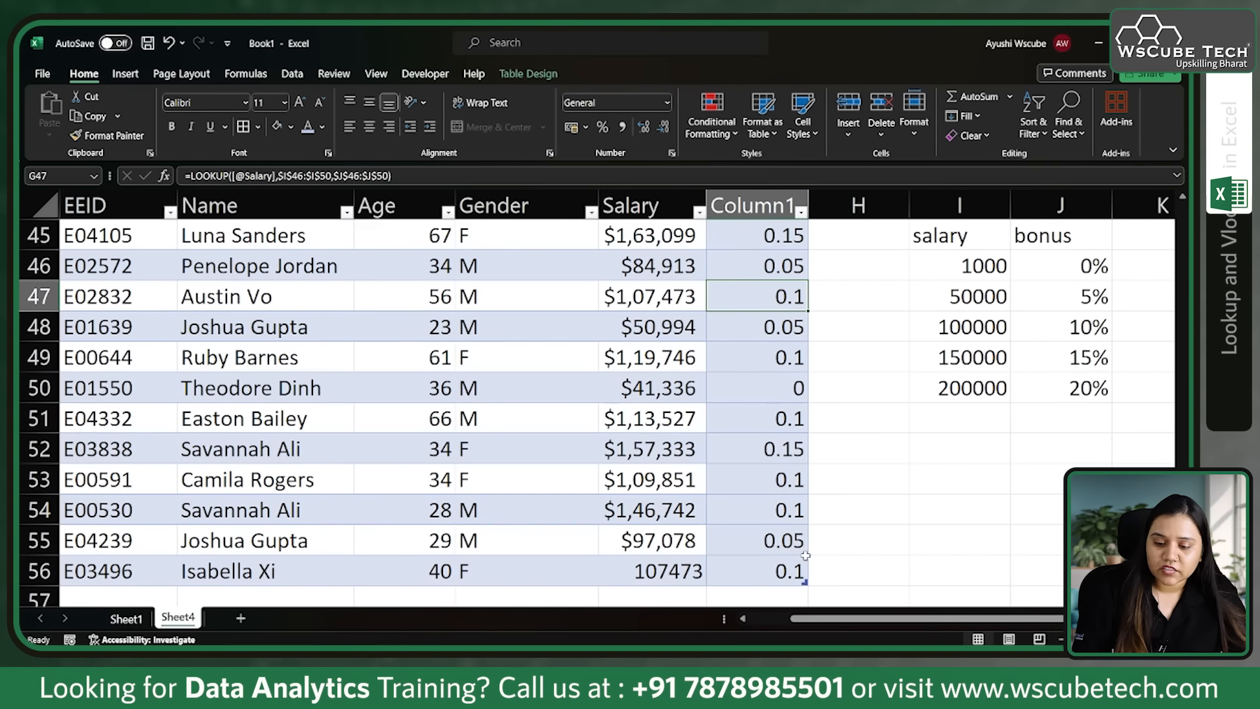
scroll(1063, 358, up, 1)
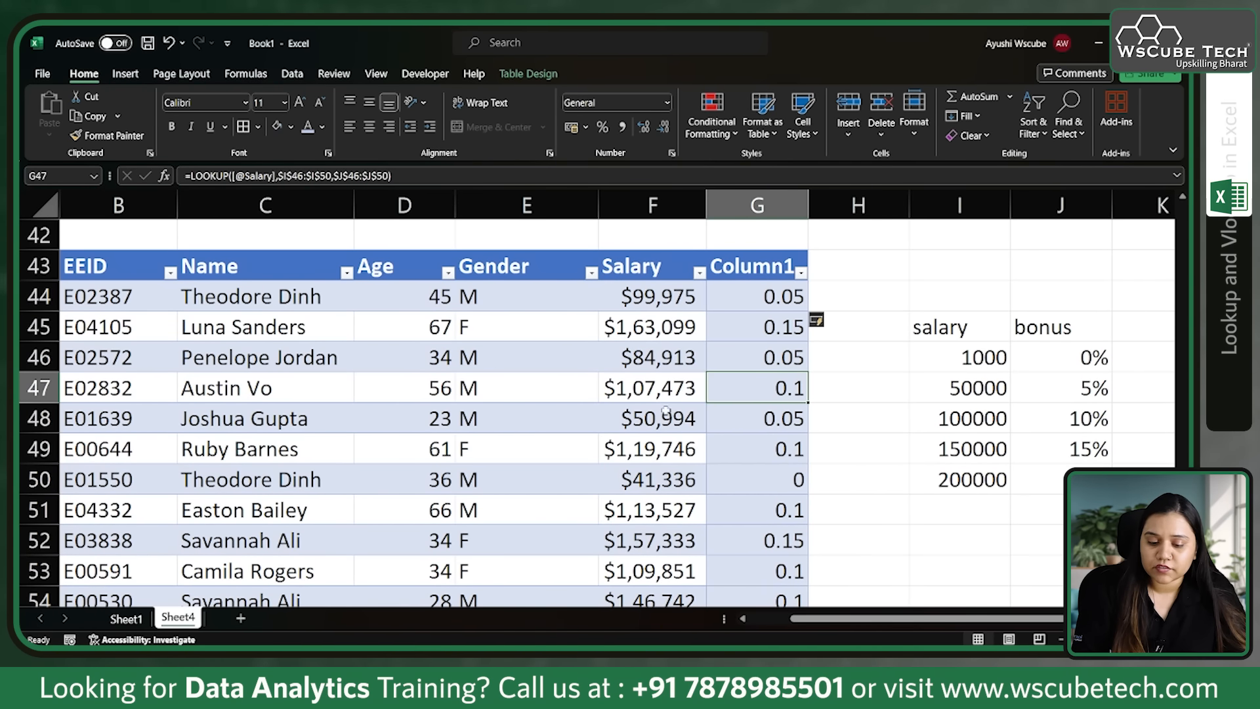
click(667, 103)
click(630, 384)
drag(758, 297, 758, 603)
click(667, 103)
click(635, 375)
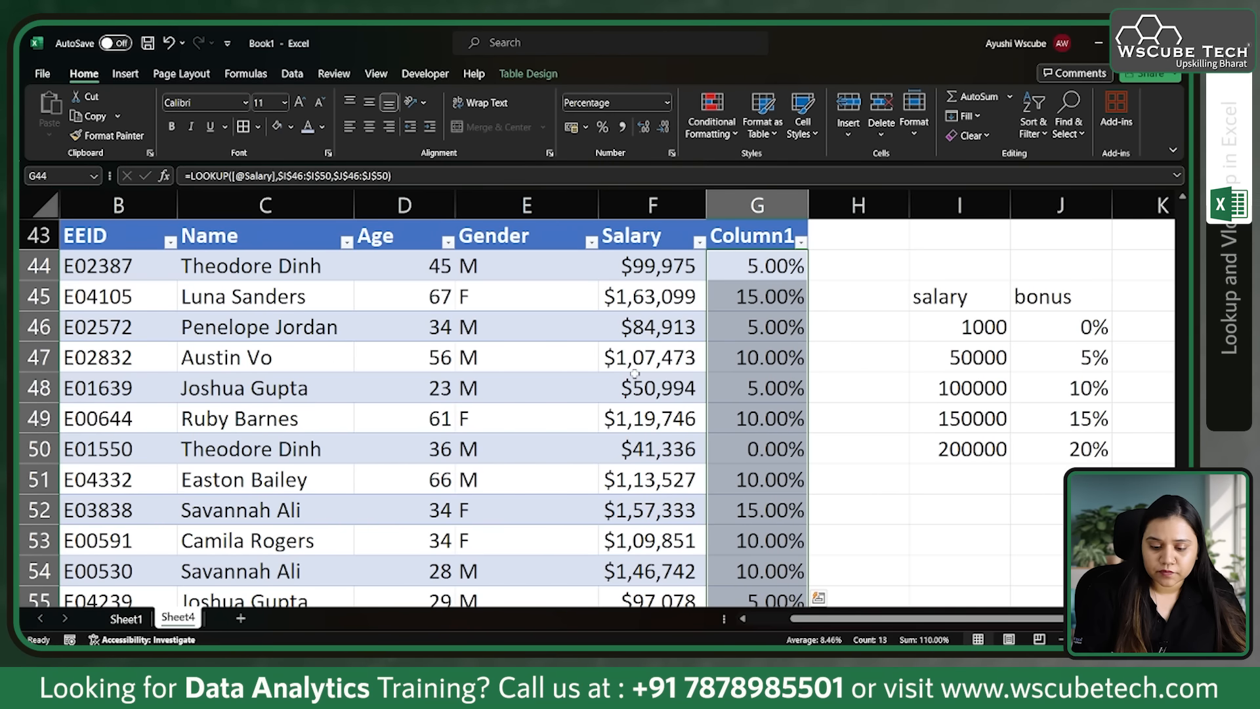
click(884, 377)
Step: Examine the employees' bonus percentages against the salary and bonus tiers in I45:J50
scroll(849, 489, down, 1)
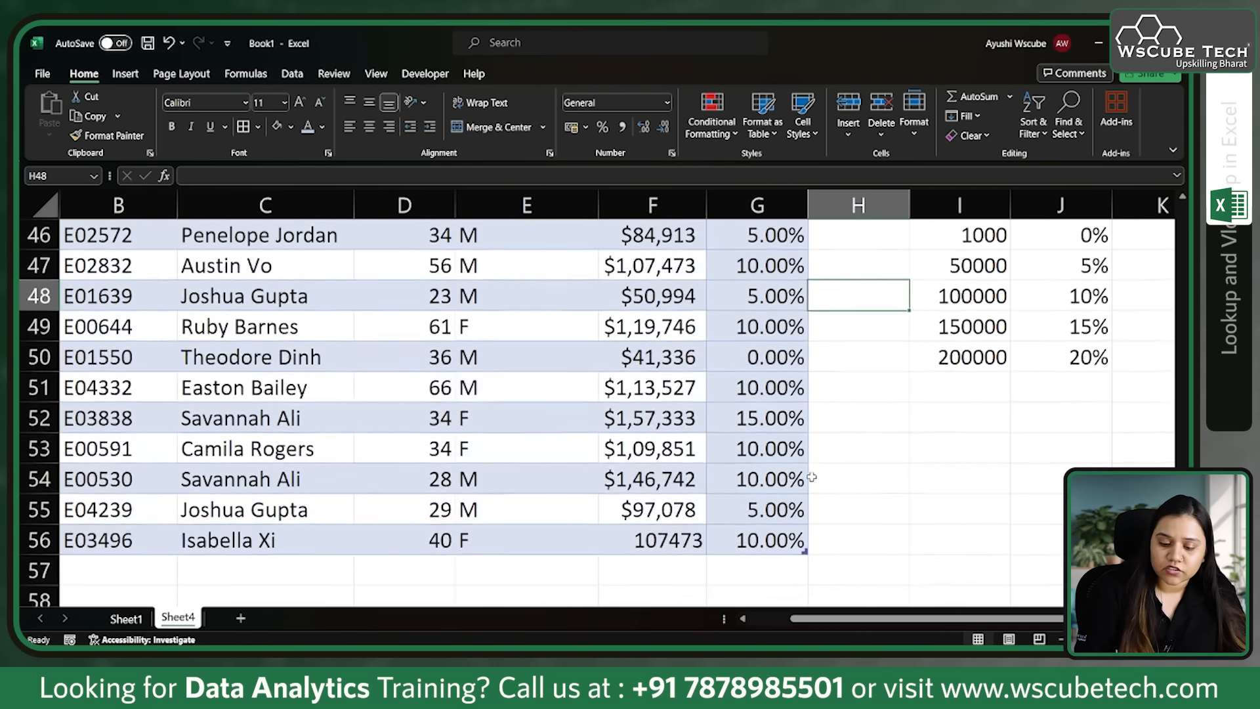
scroll(812, 477, up, 1)
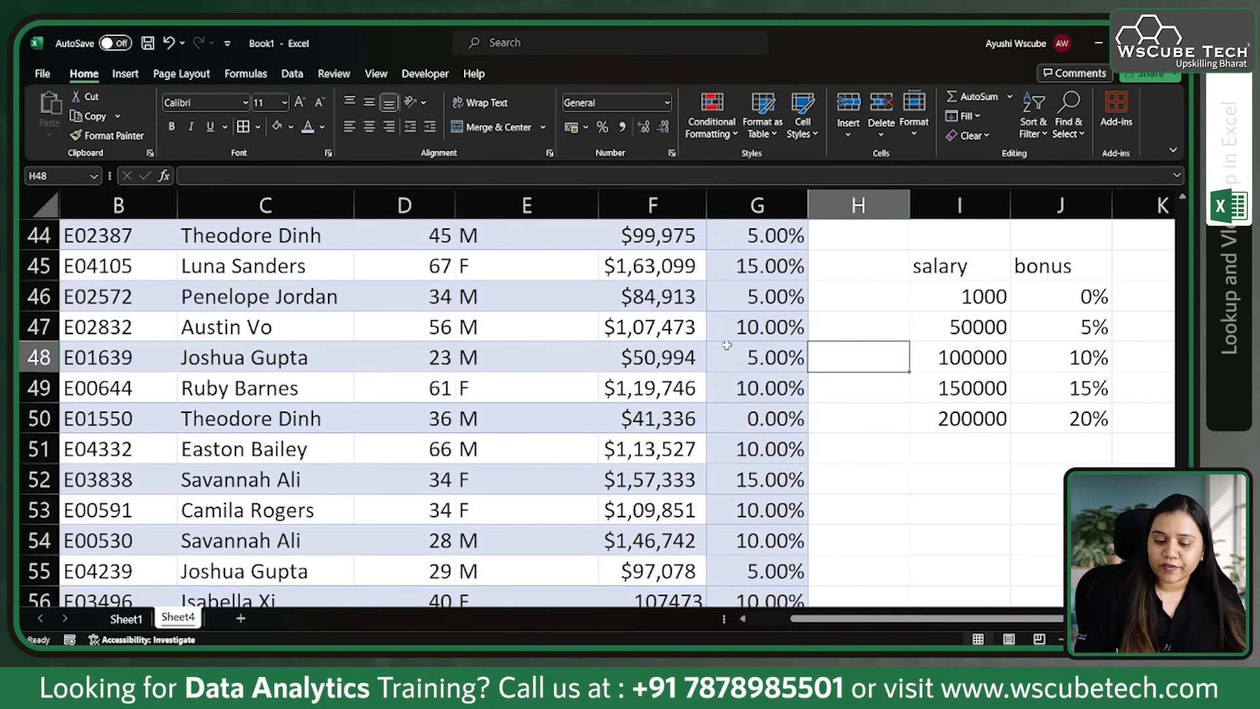
scroll(727, 345, up, 1)
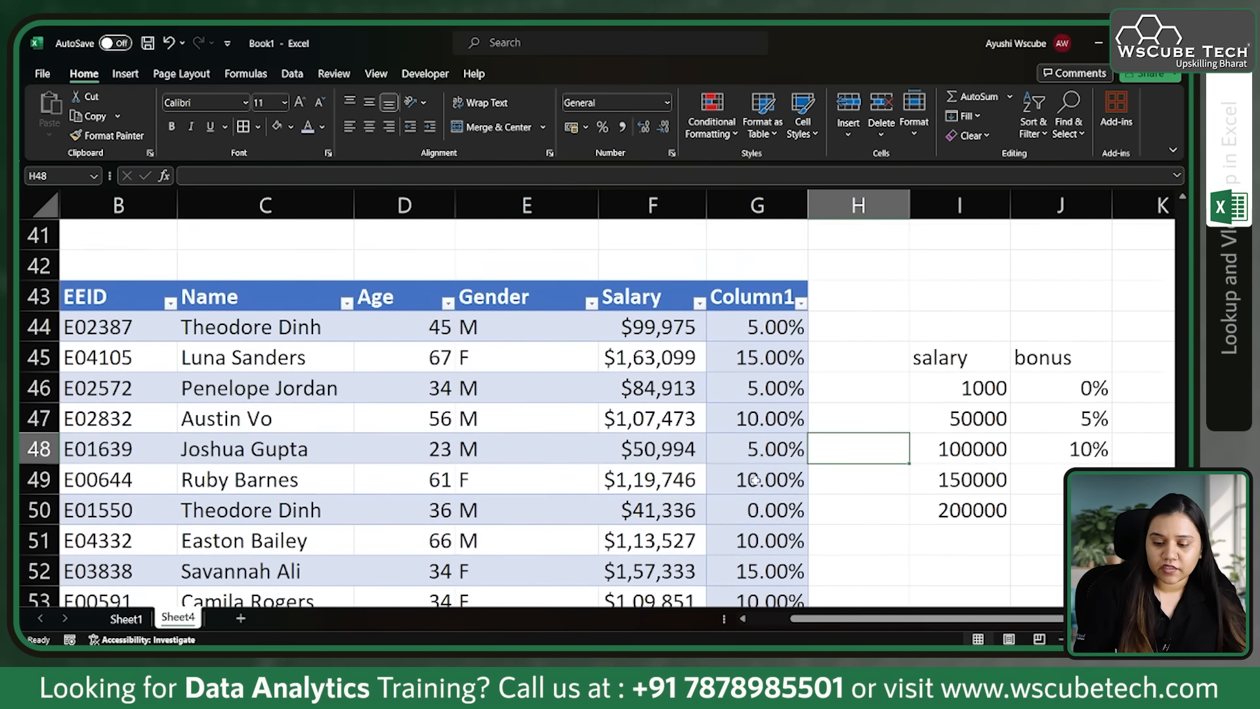
scroll(755, 481, down, 2)
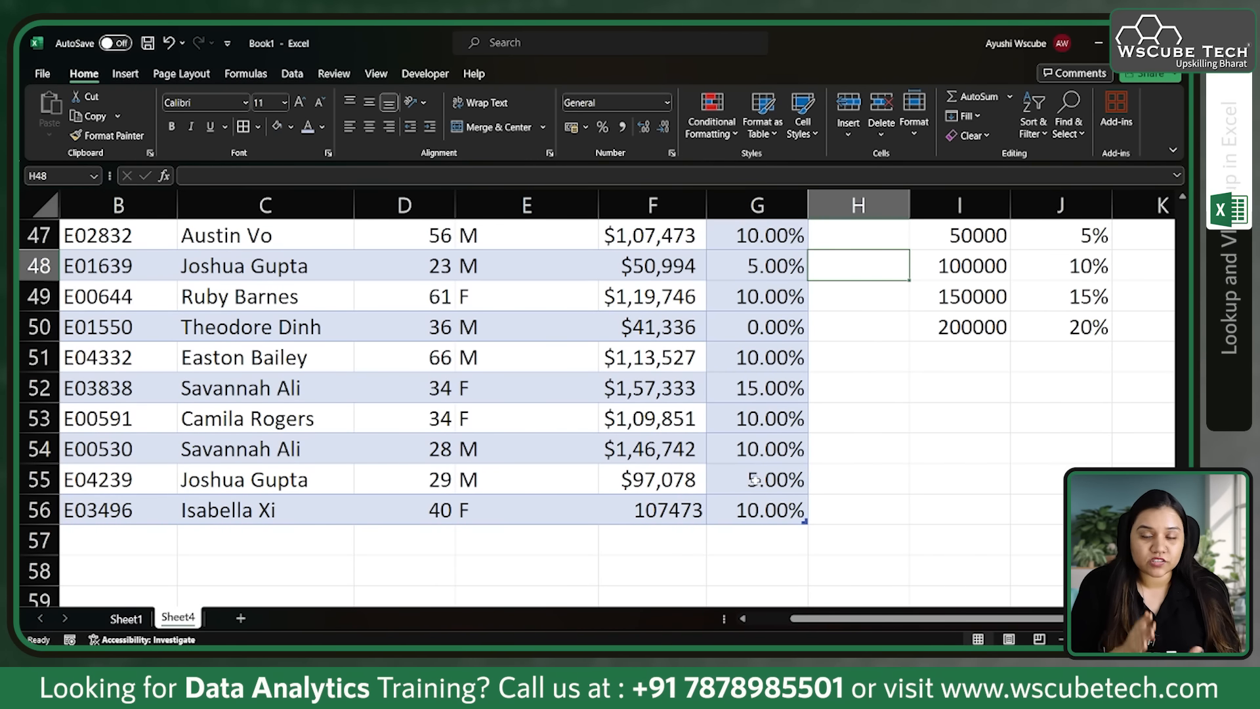
scroll(755, 479, up, 2)
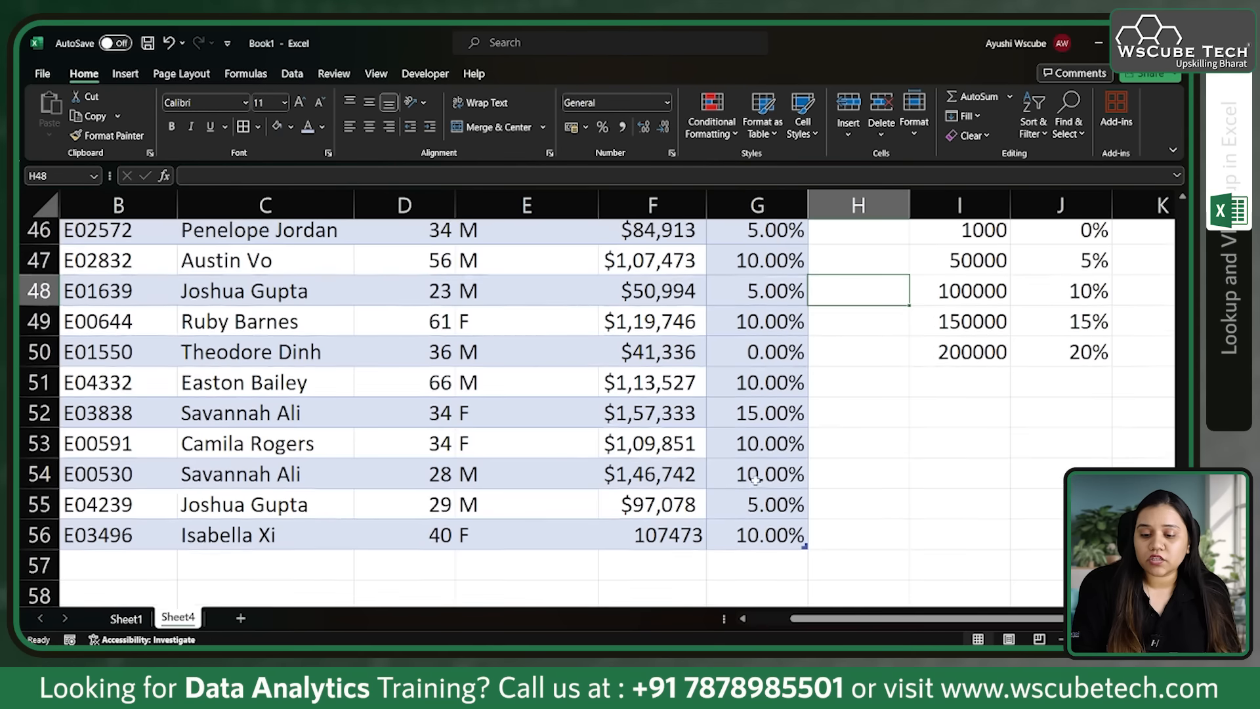
drag(982, 331, 979, 444)
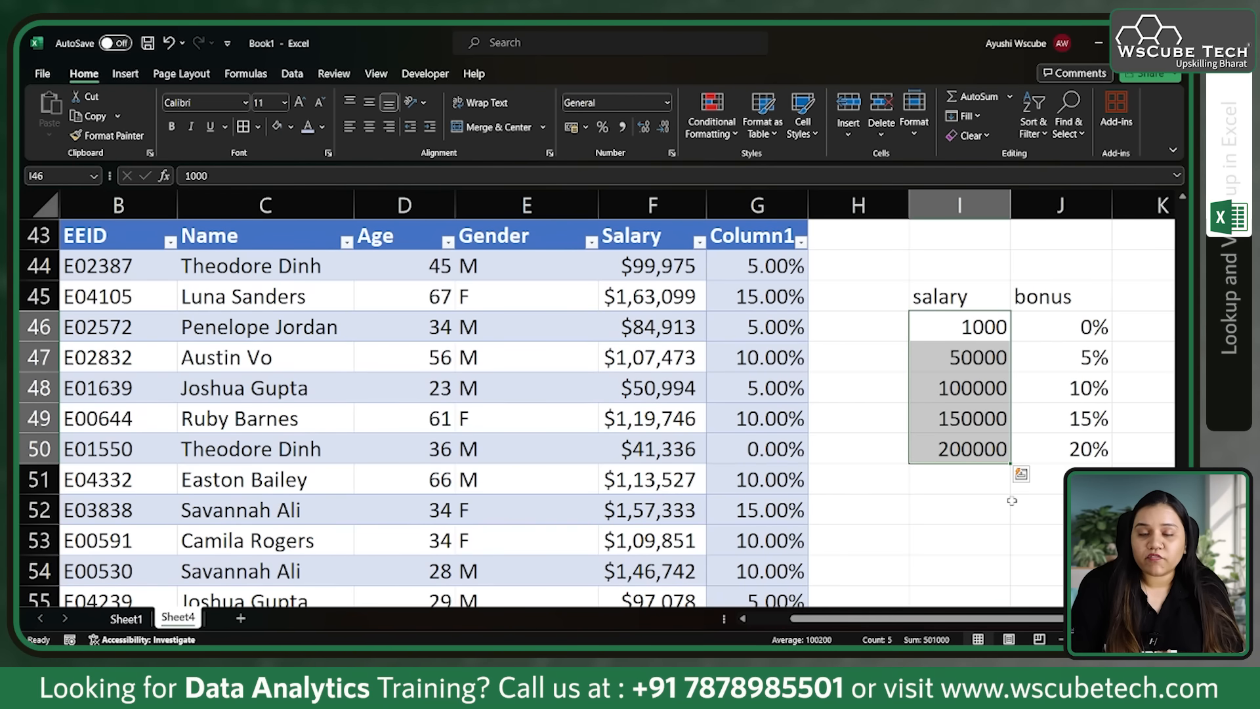
scroll(1022, 534, up, 1)
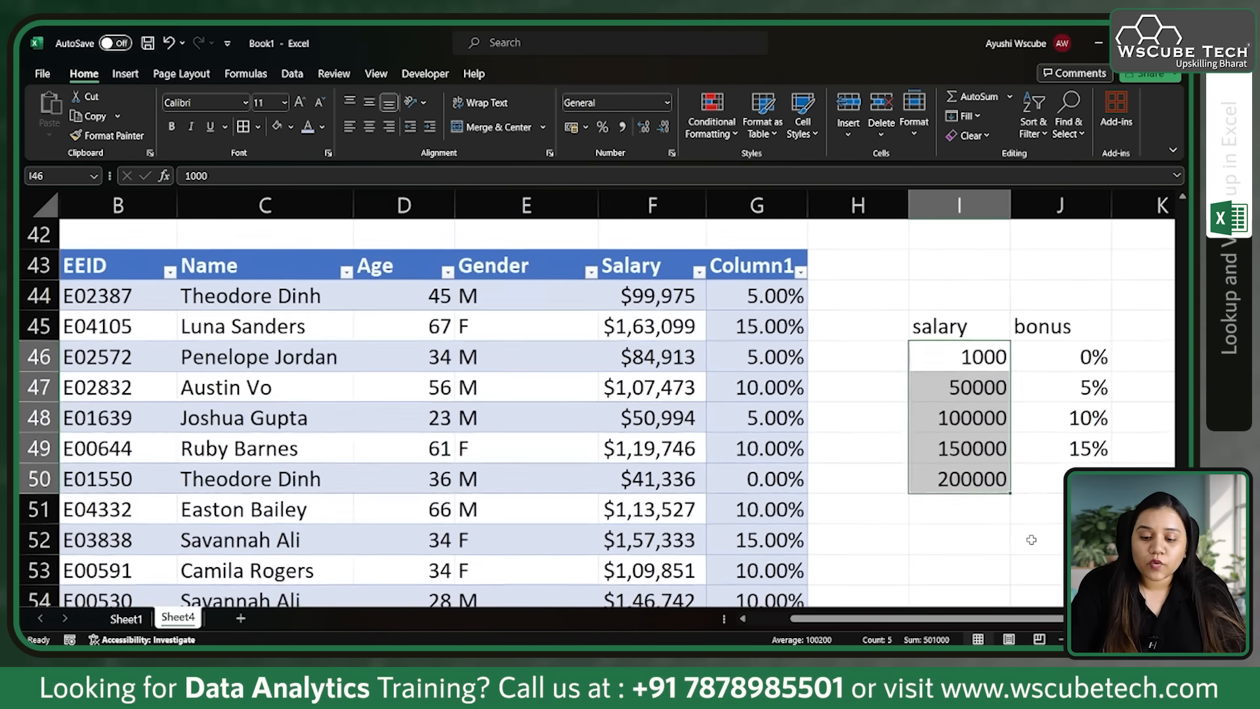
scroll(929, 525, down, 1)
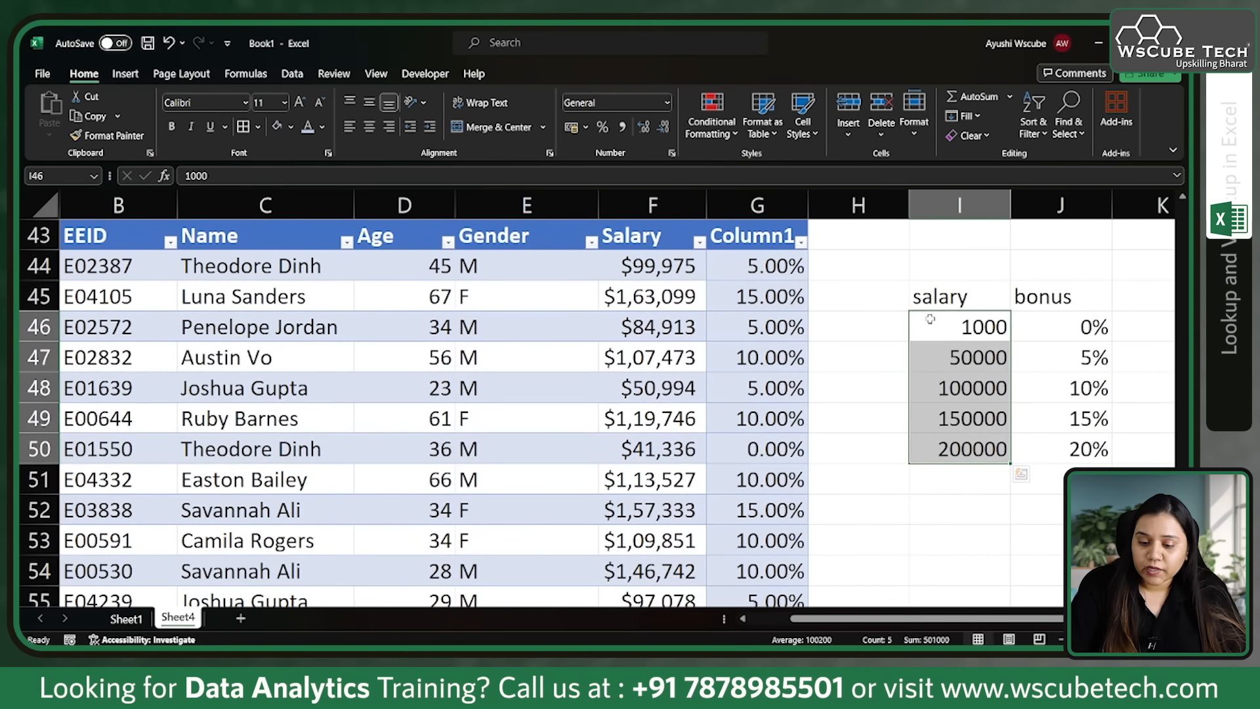
click(933, 289)
drag(933, 289, 1084, 450)
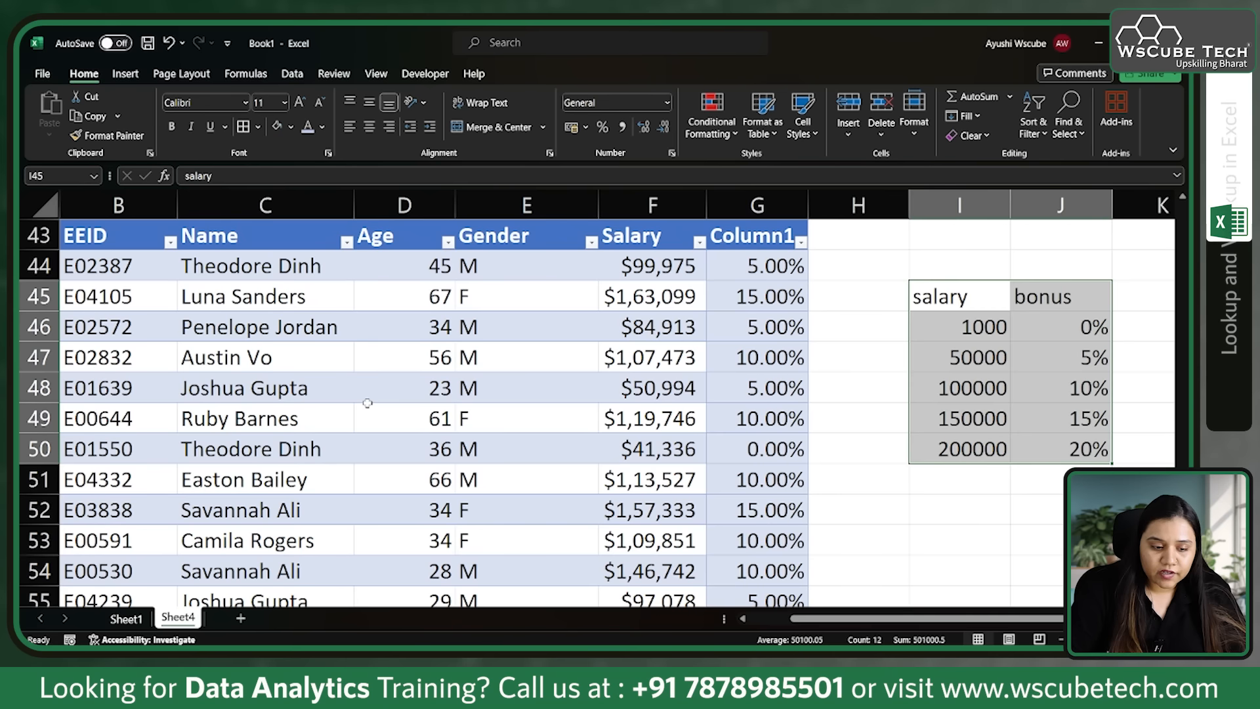
Step: Copy the employee data in B43:F56, without the bonus column, and paste it starting at B61
drag(105, 241, 683, 557)
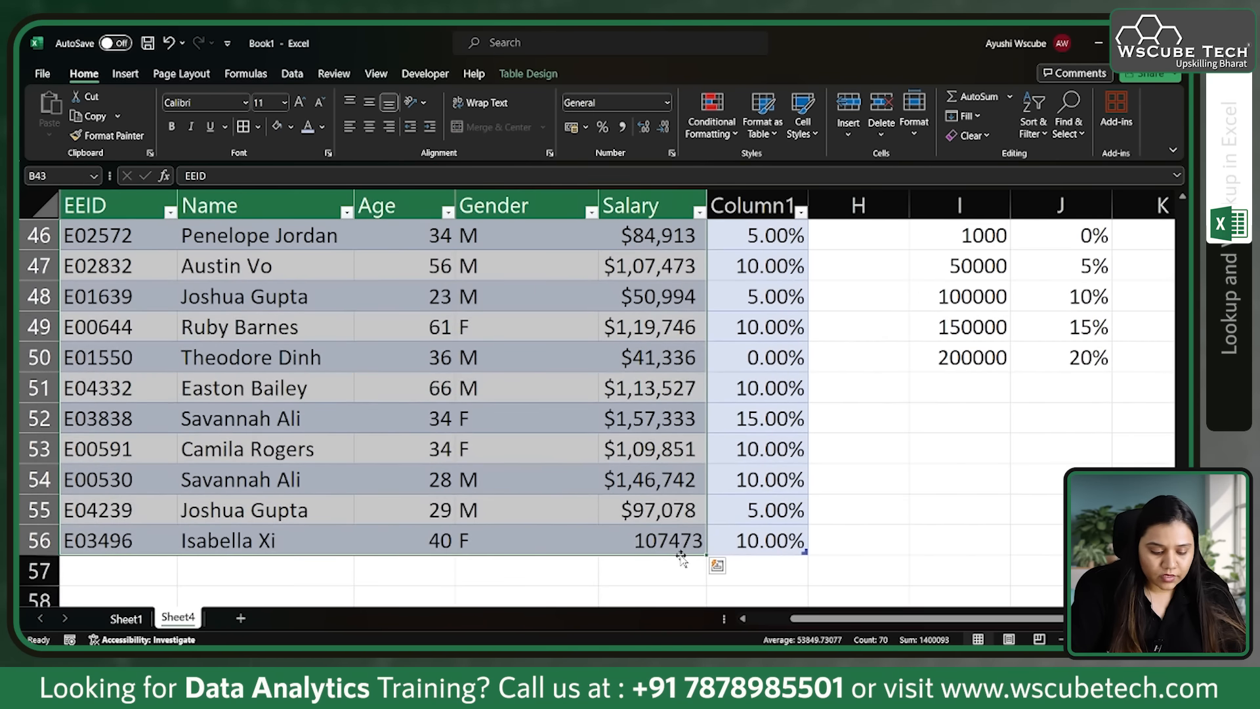
key(ctrl+c)
scroll(680, 556, down, 2)
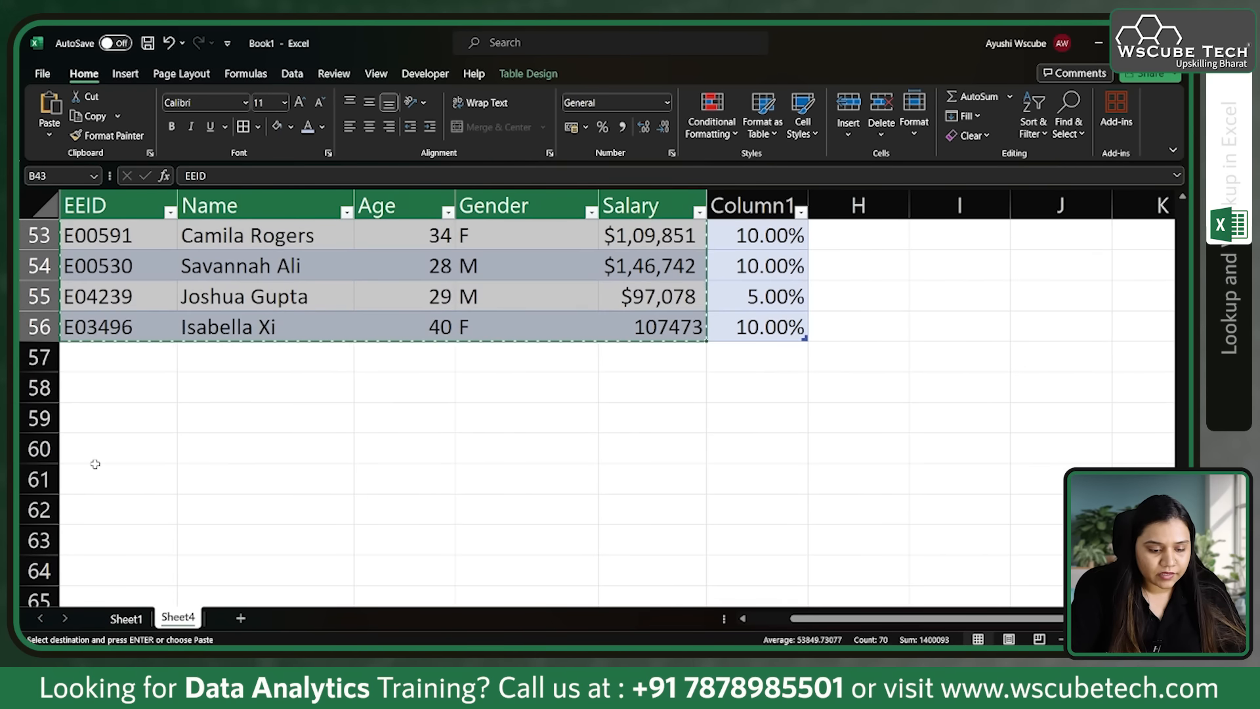
click(99, 470)
key(ctrl+v)
scroll(99, 467, down, 3)
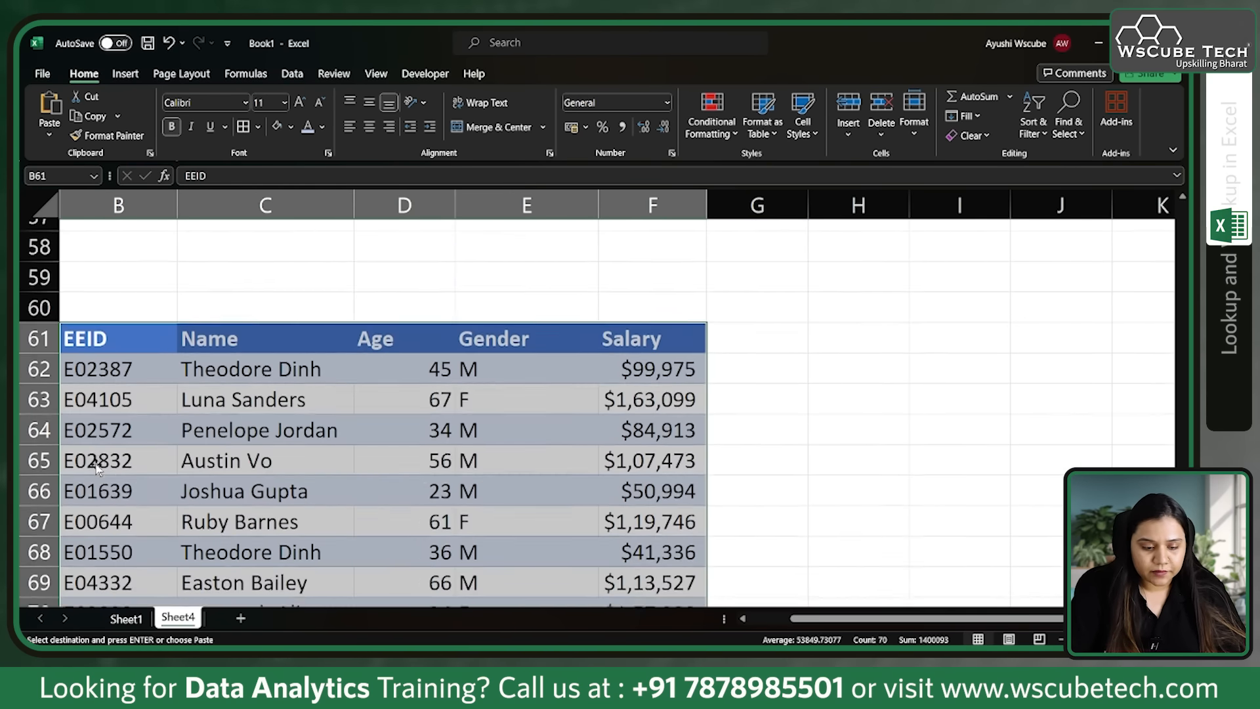
click(499, 409)
Step: Enter an employee ID in I63, beside the copied employee data, as the lookup value
click(939, 368)
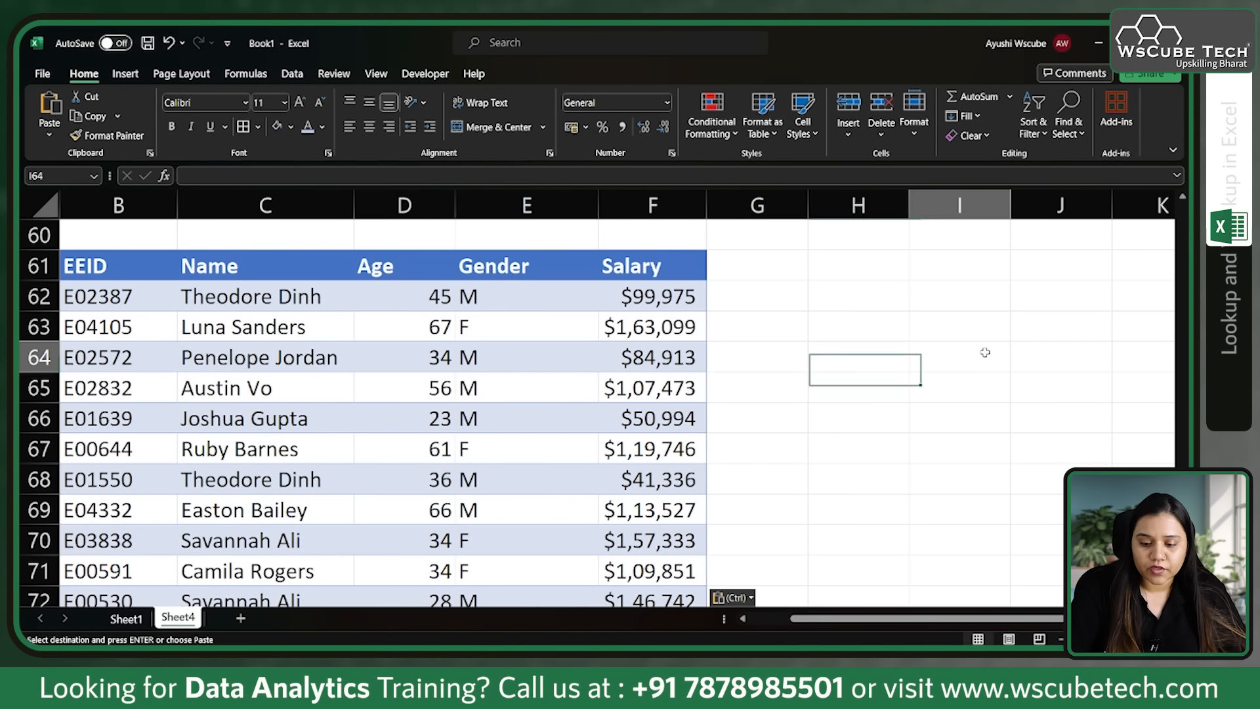
click(942, 327)
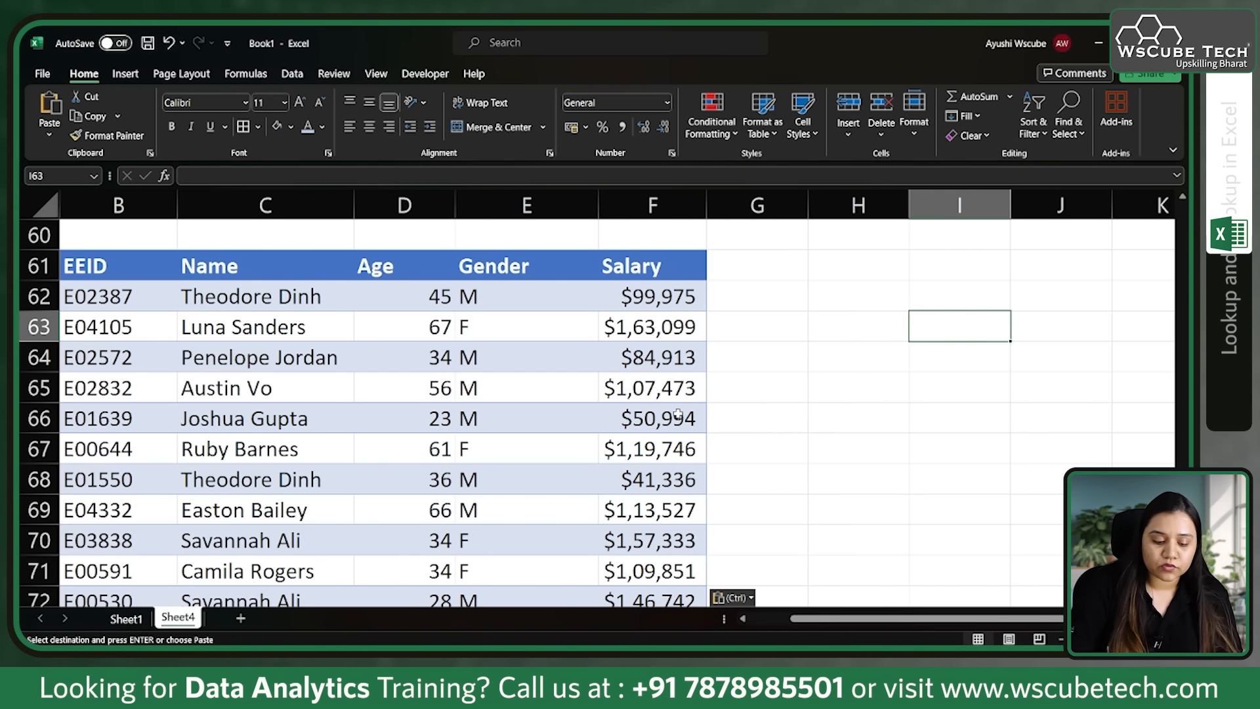
text(E)
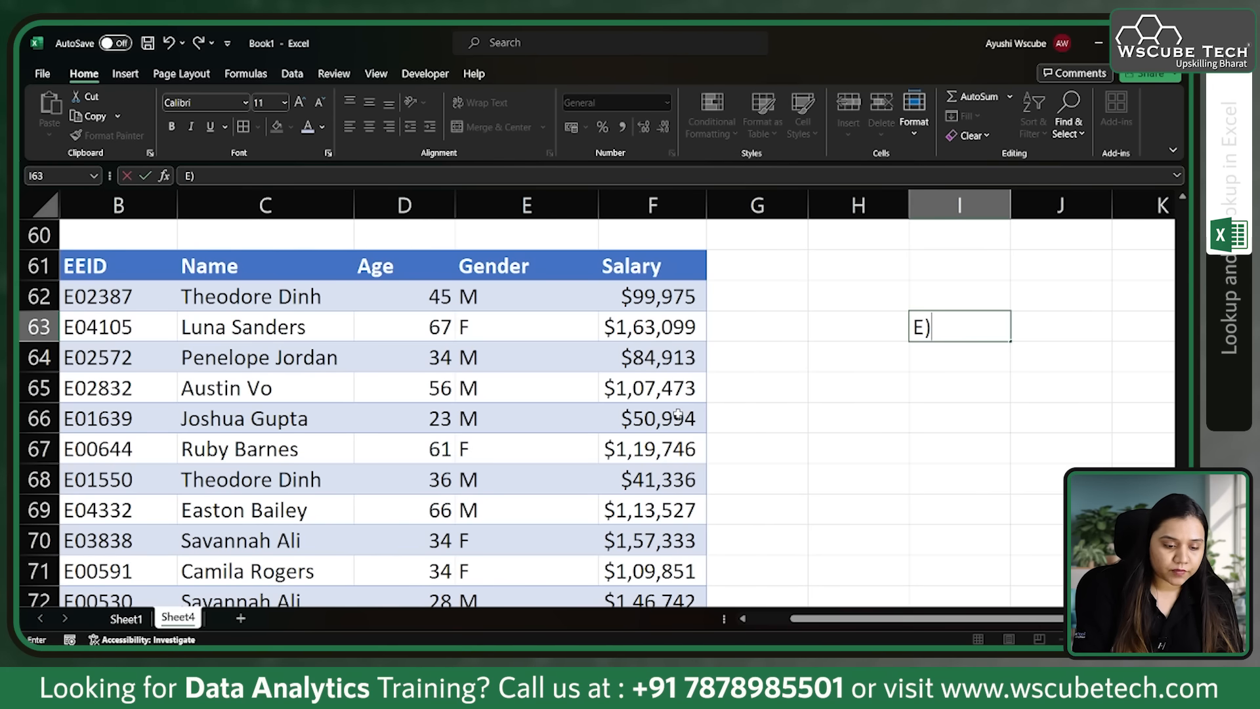
text()1)
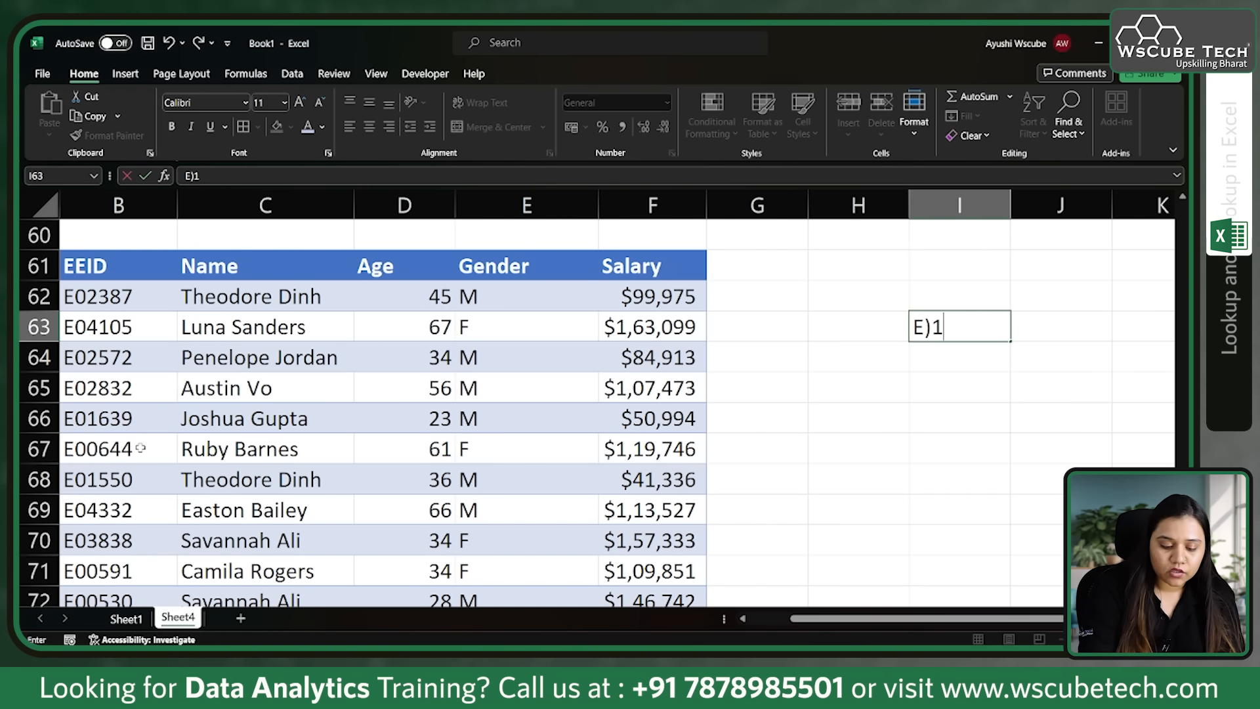
text(638)
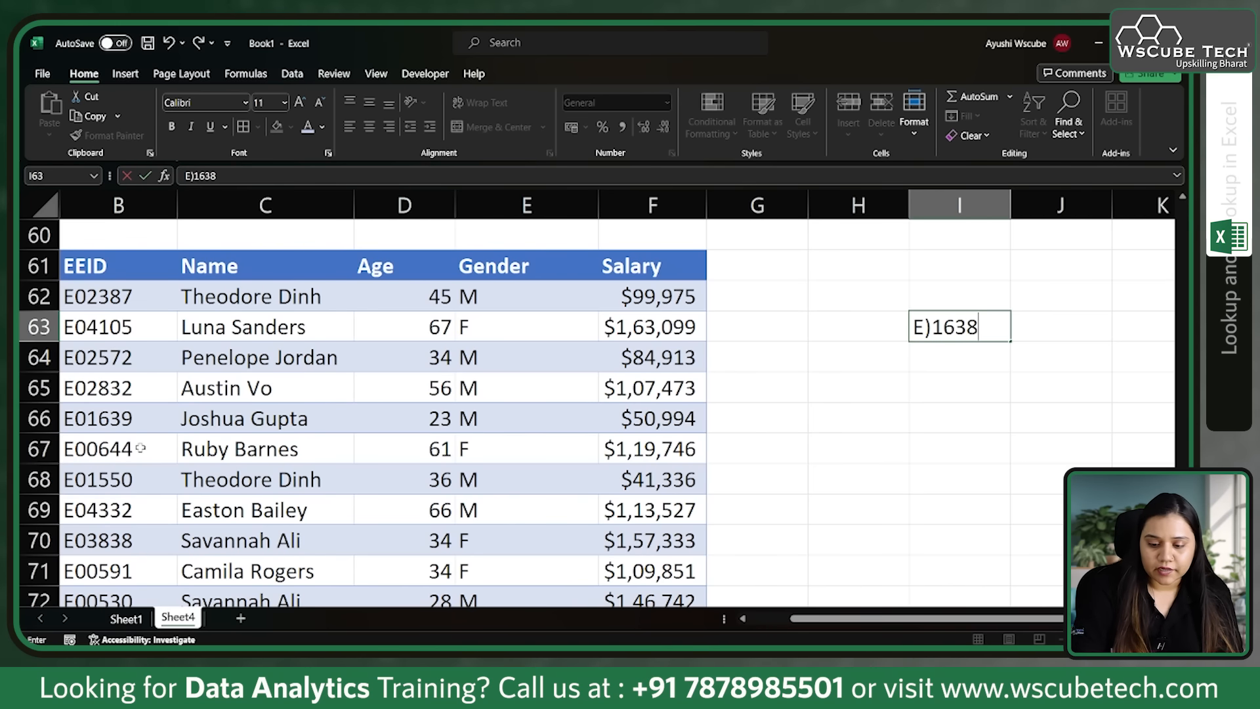
key(Left)
key(Left)
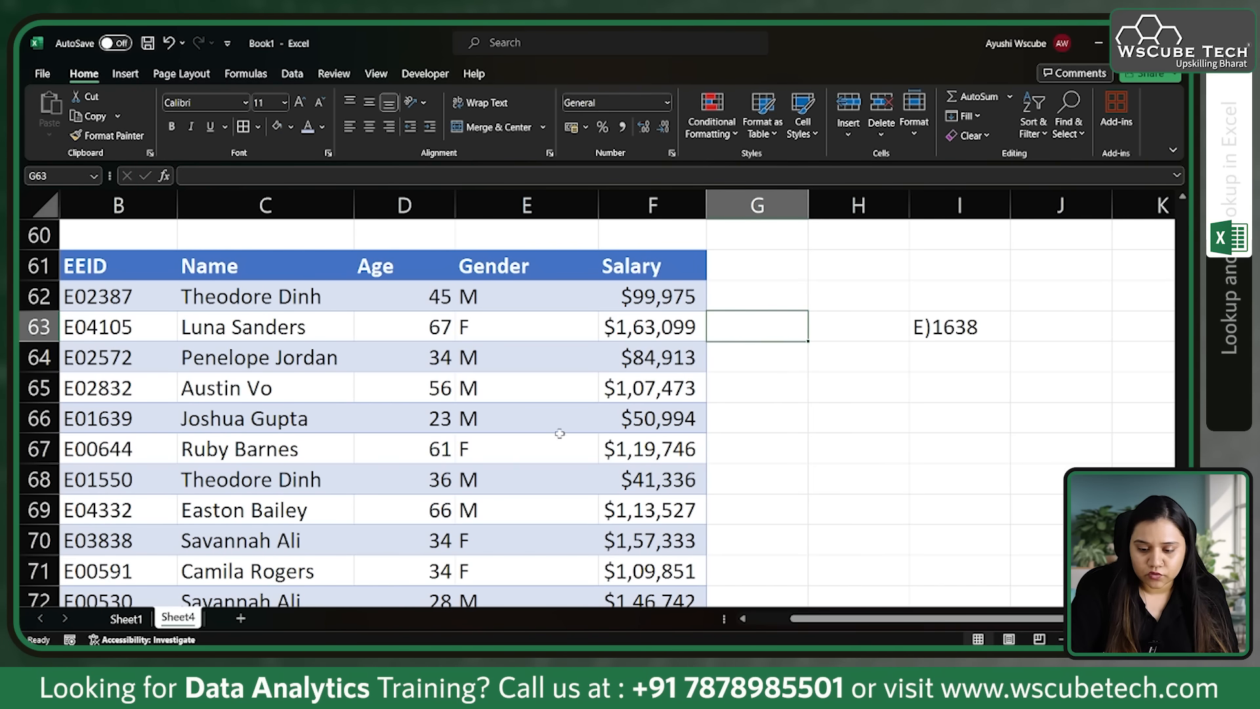
Step: Correct the mistyped second character of the employee ID in I63 to 0
click(944, 321)
double_click(939, 325)
key(BackSpace)
text(0)
click(965, 417)
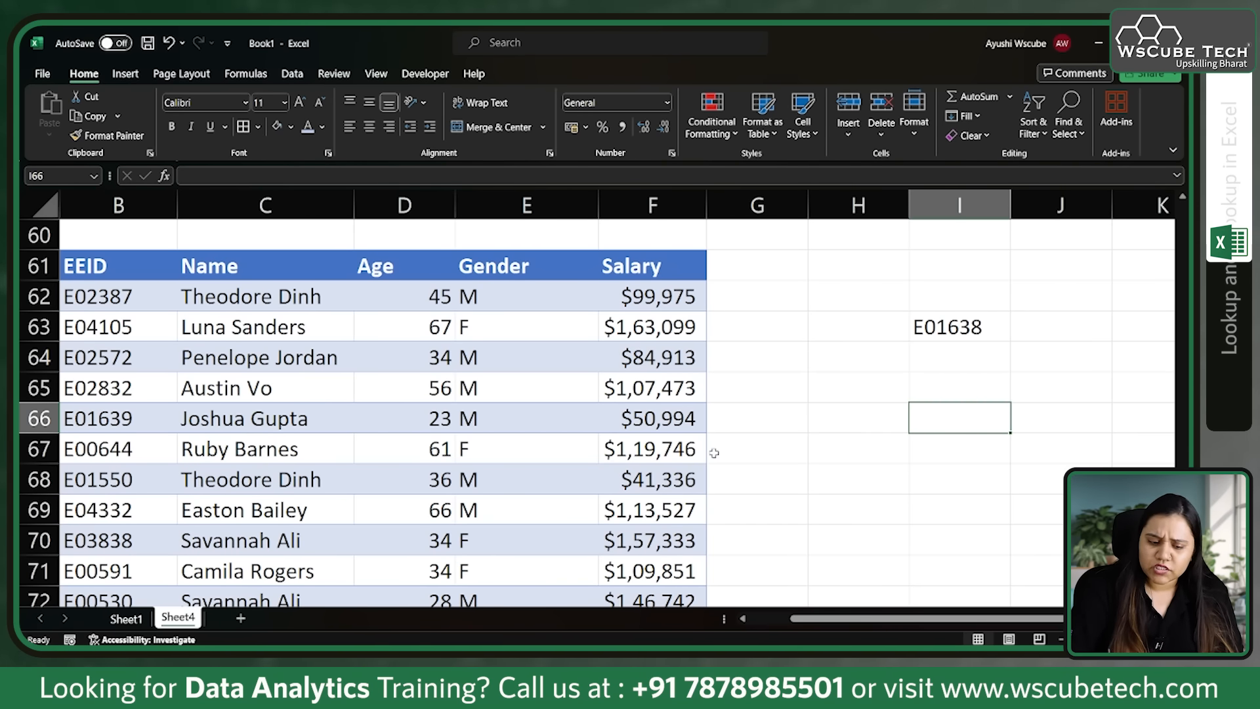
scroll(712, 453, down, 2)
scroll(594, 499, up, 1)
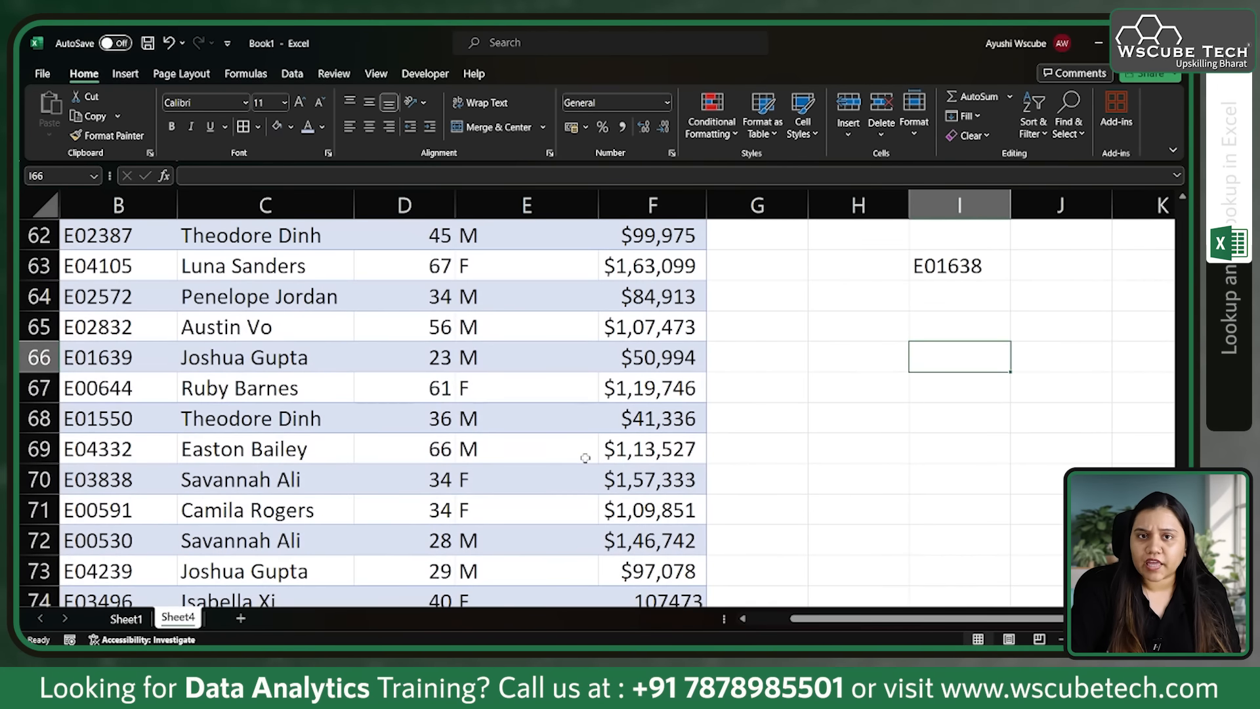
scroll(279, 325, up, 1)
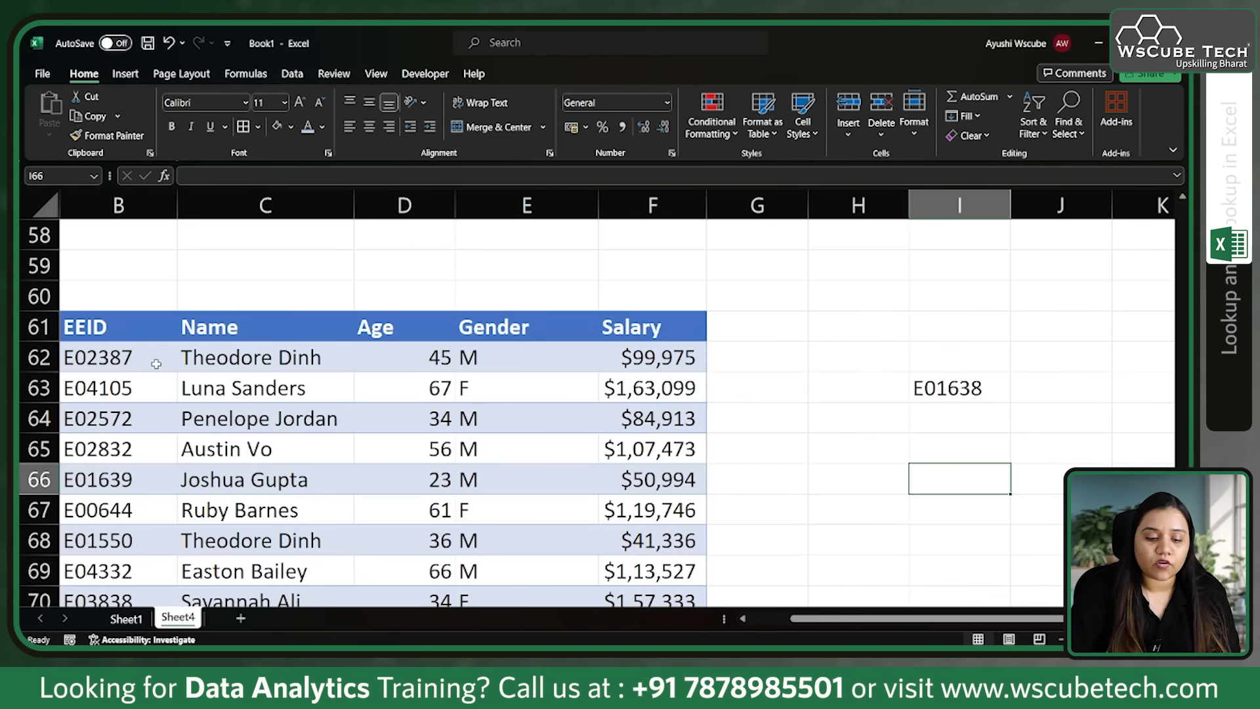
scroll(591, 441, down, 1)
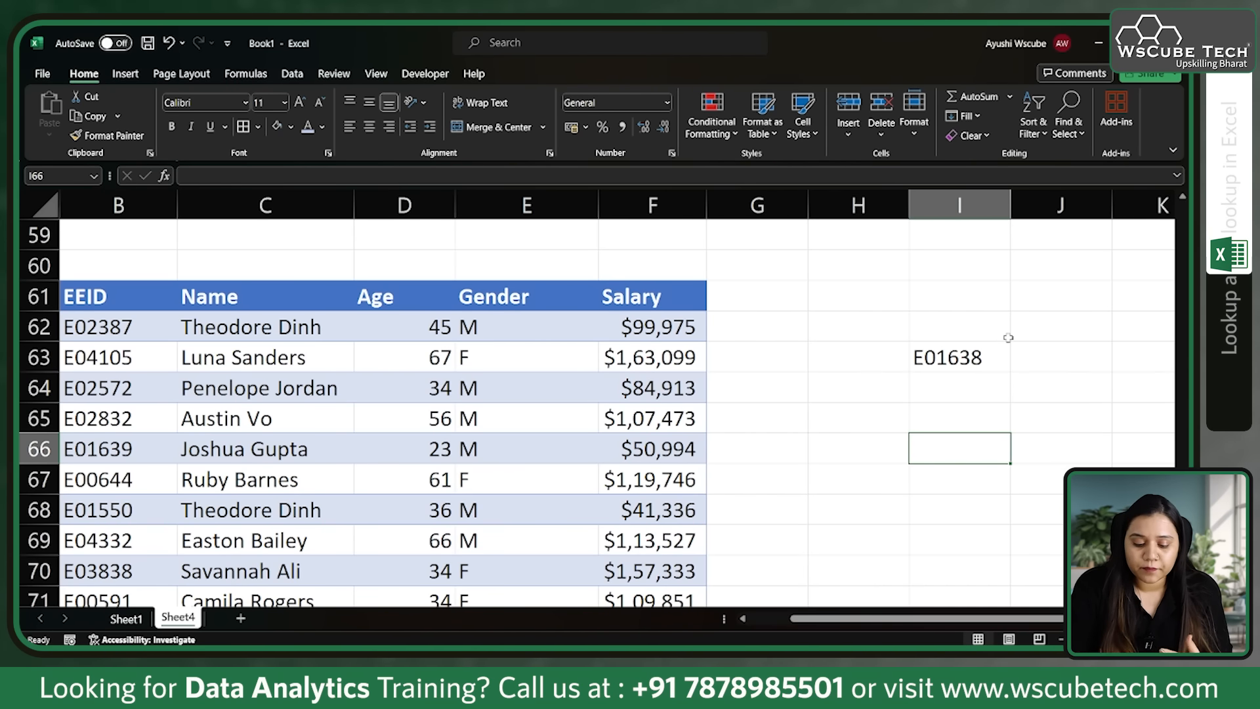
text(=vl)
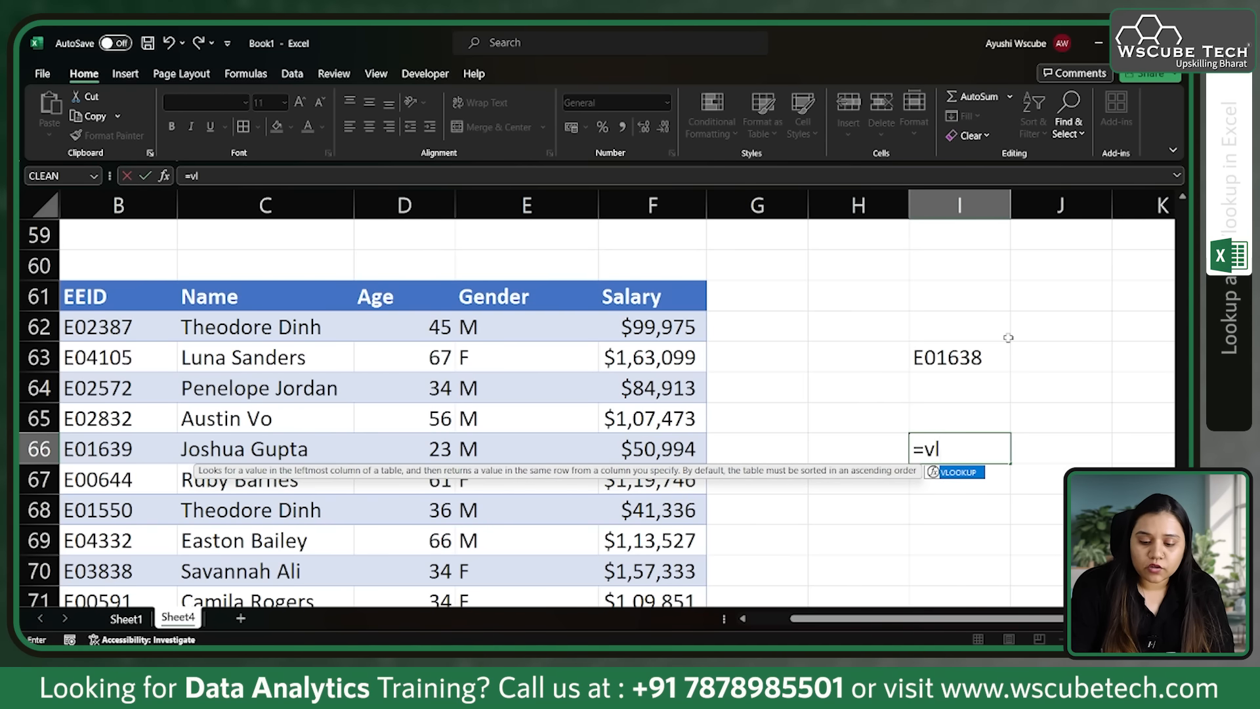
key(Tab)
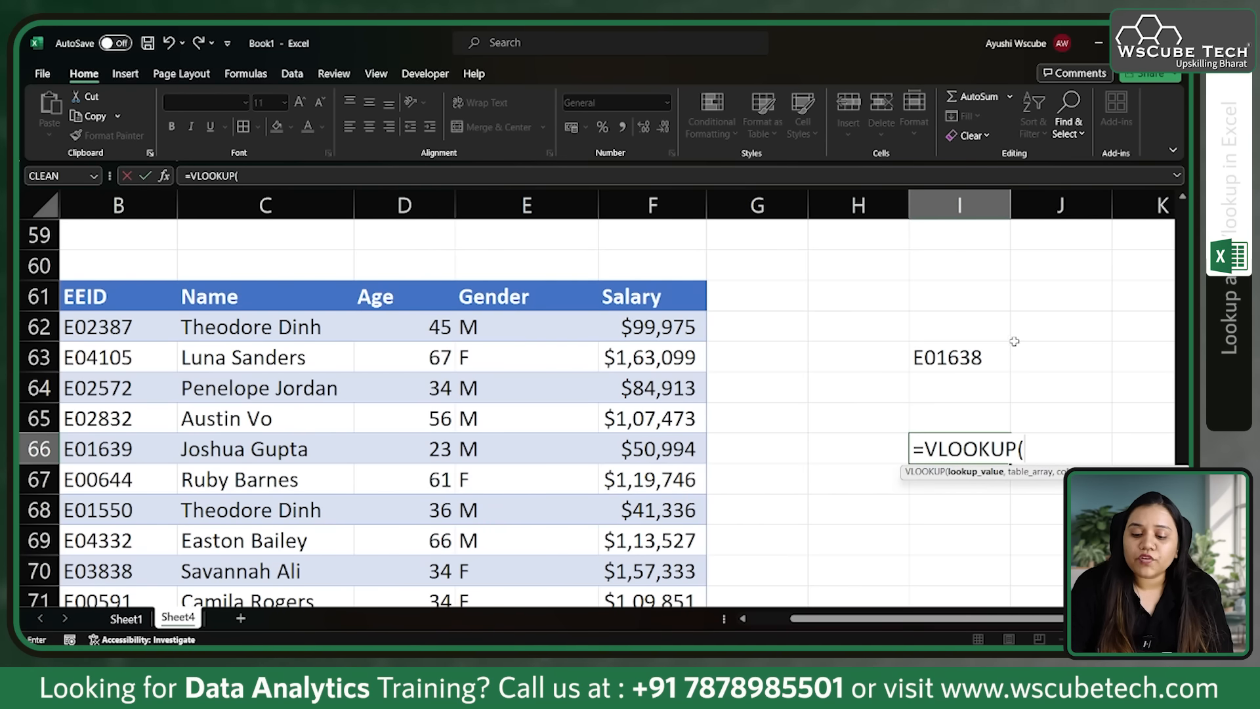
click(981, 360)
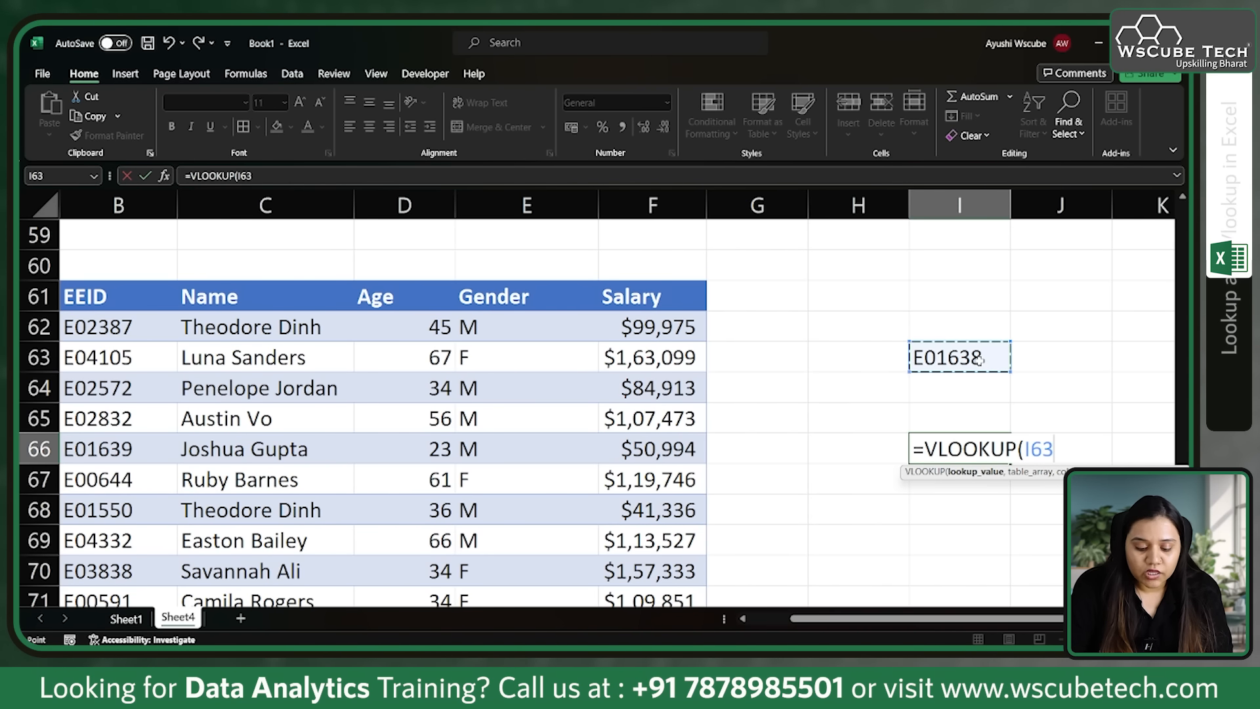
text(,)
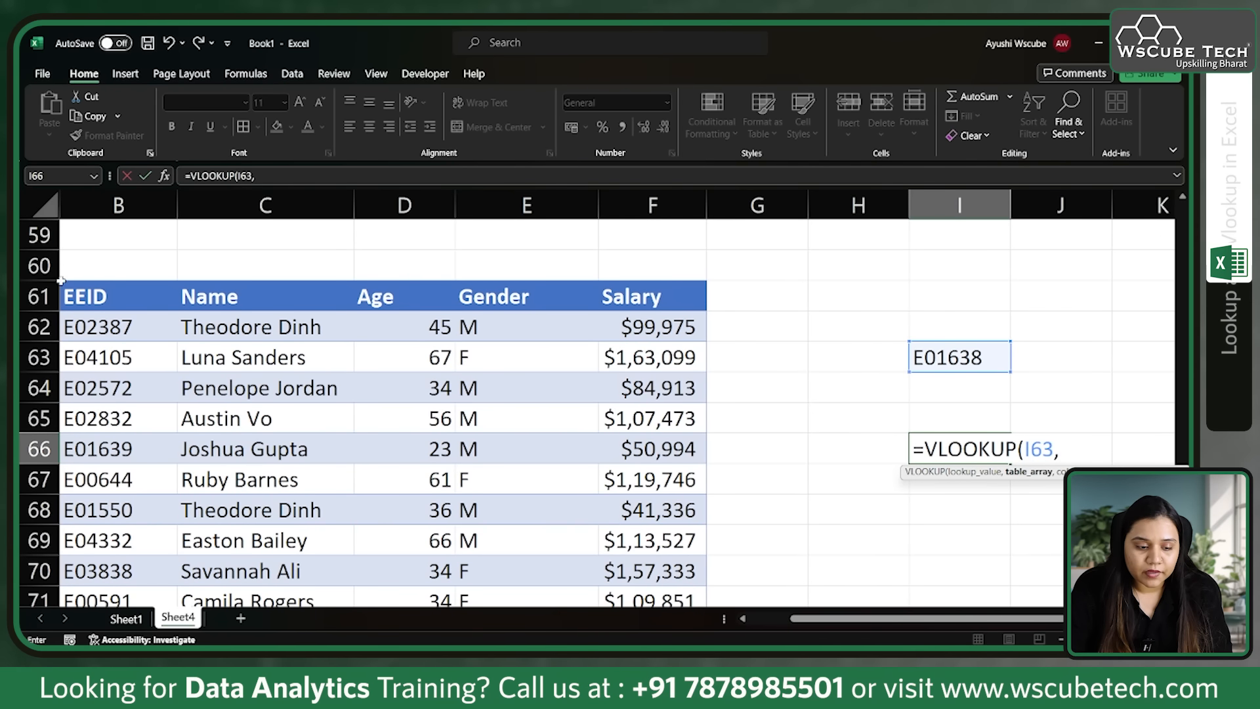
click(191, 408)
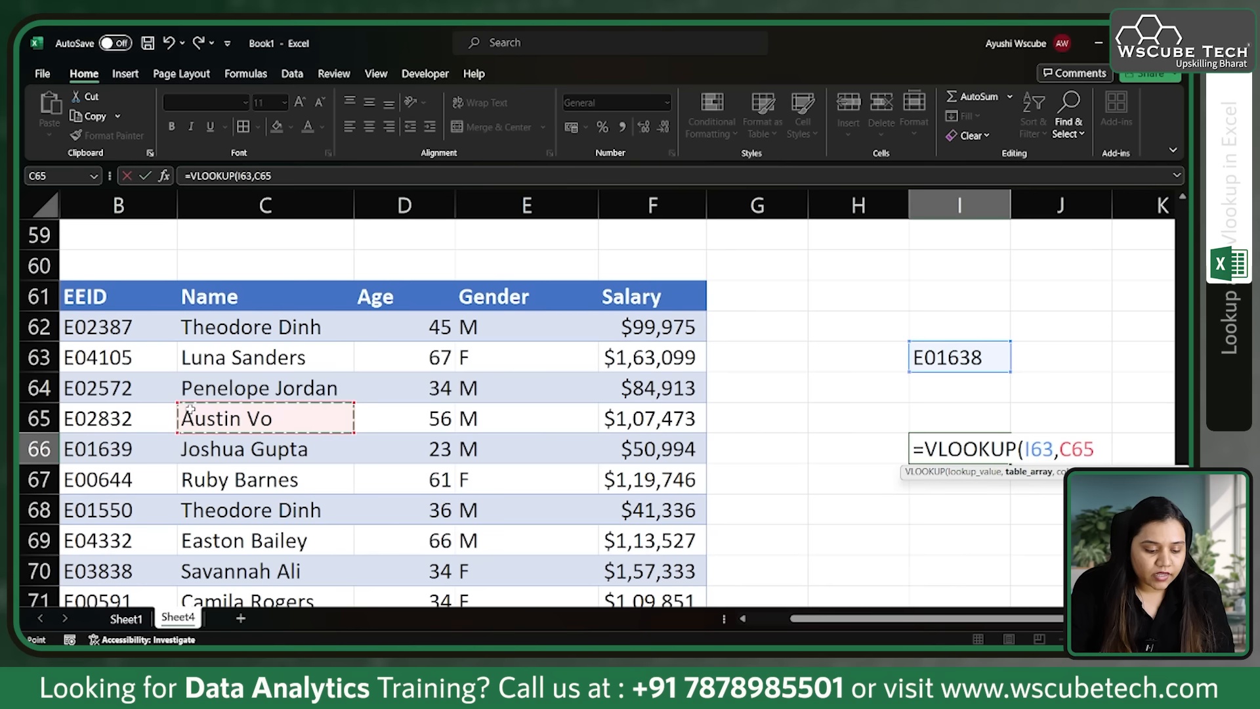
key(BackSpace)
key(BackSpace)
key(BackSpace)
key(BackSpace)
key(BackSpace)
key(BackSpace)
key(BackSpace)
key(BackSpace)
key(BackSpace)
key(BackSpace)
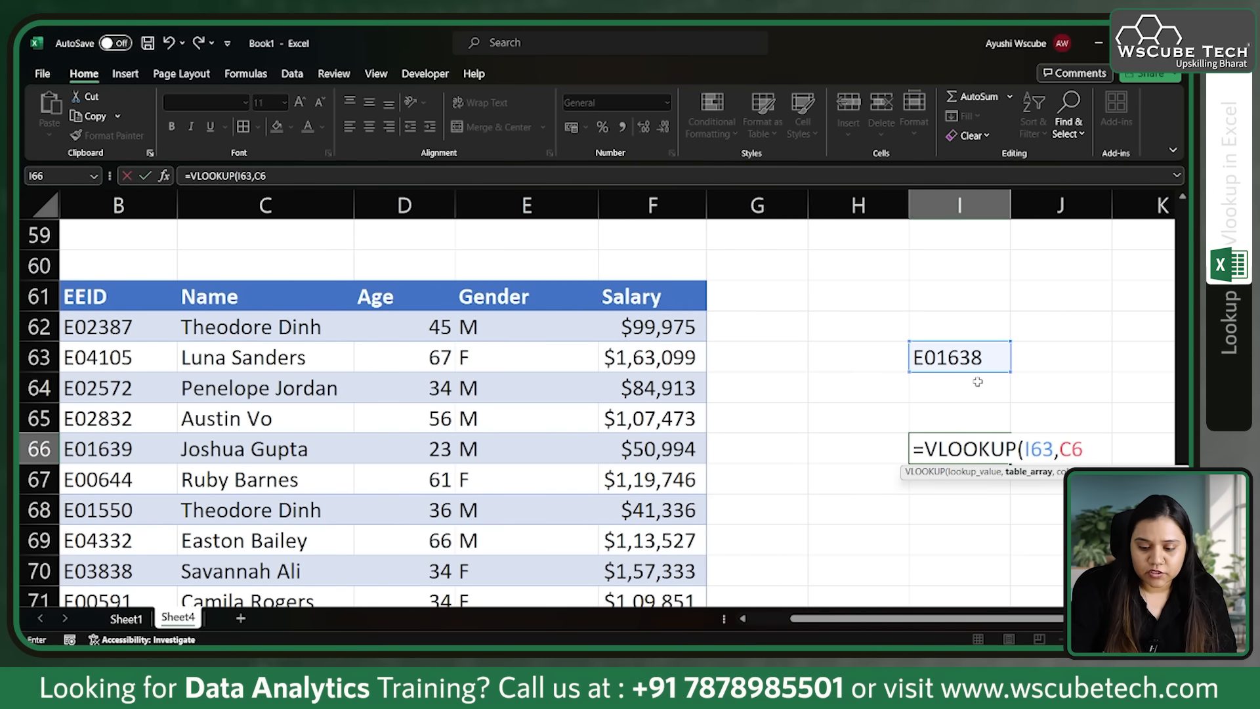
key(BackSpace)
key(BackSpace)
key(BackSpace)
key(BackSpace)
key(BackSpace)
key(BackSpace)
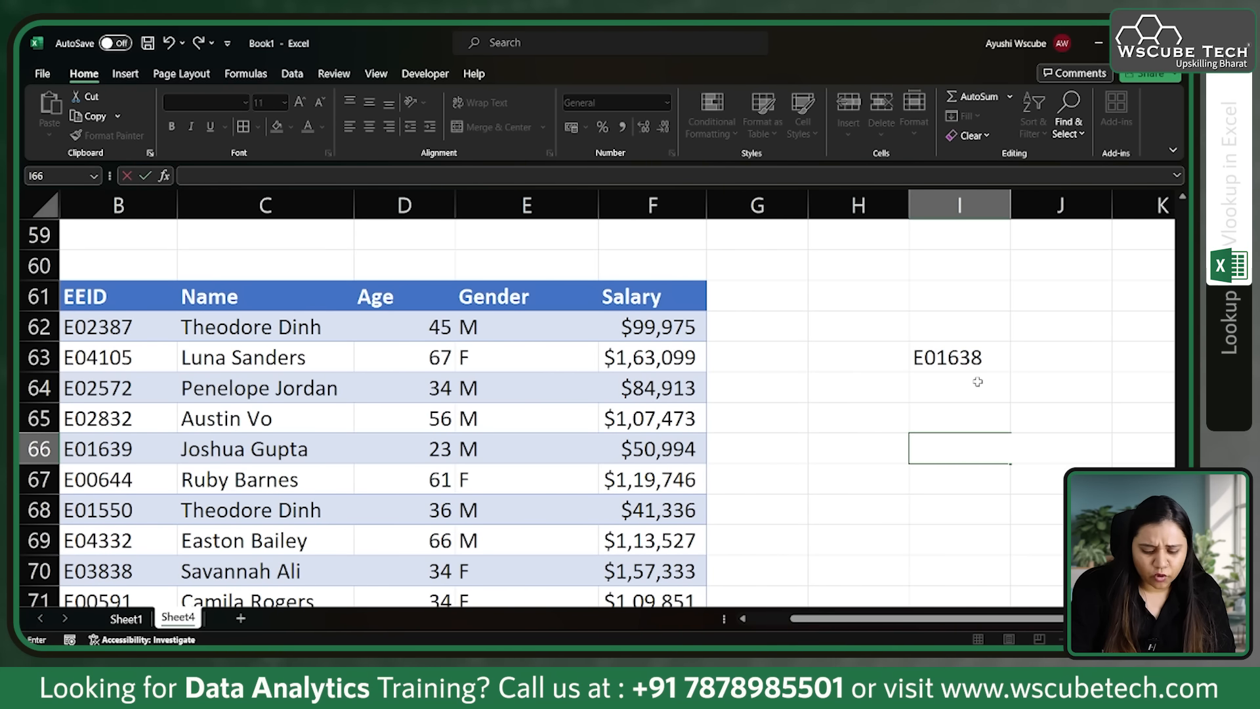
key(Return)
Step: Convert the copied employee data starting at B61 into an Excel table
click(394, 414)
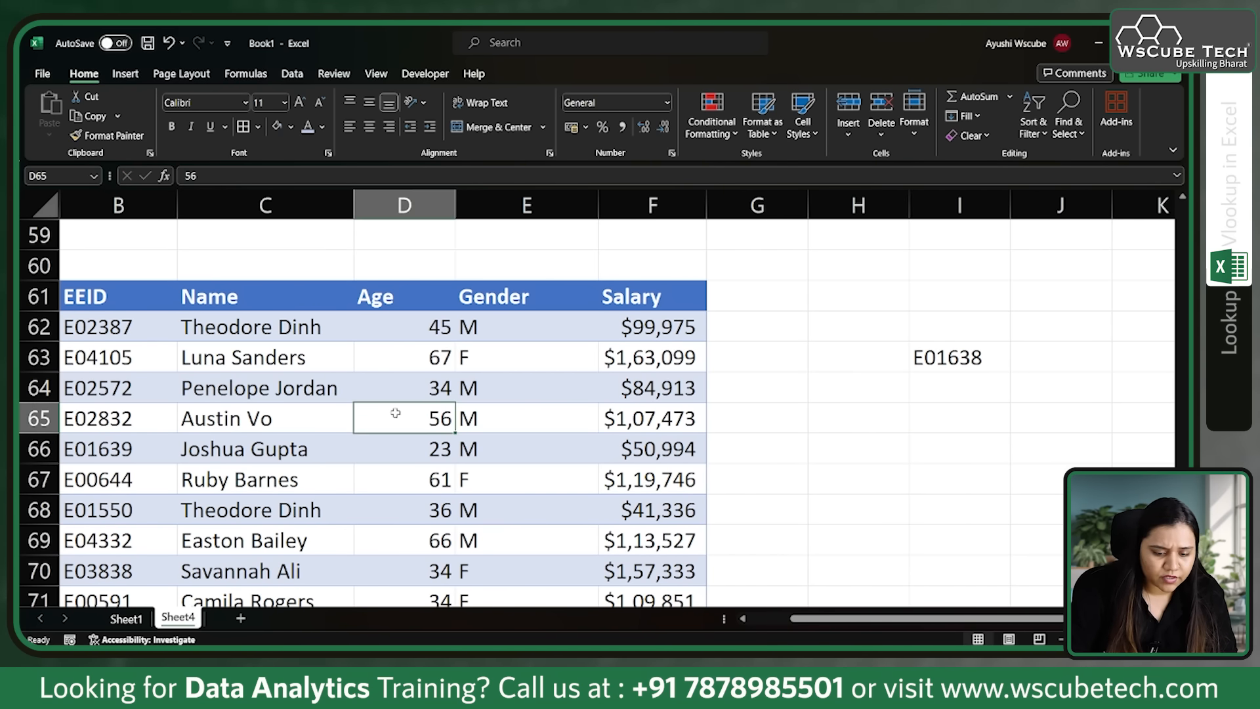
key(ctrl+t)
key(Return)
Step: Start a VLOOKUP formula in I65 with I63 as the lookup value and the whole employee table as the table array
click(964, 418)
text(=VLOOKUP()
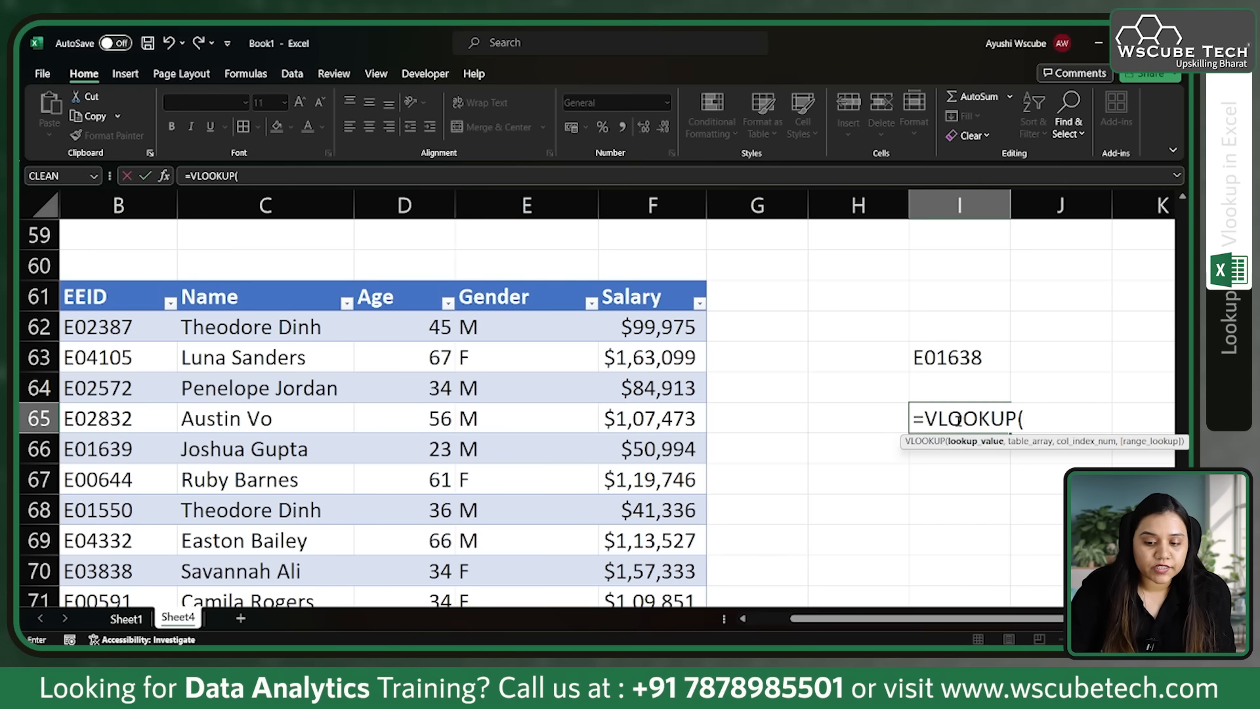
click(963, 357)
text(,)
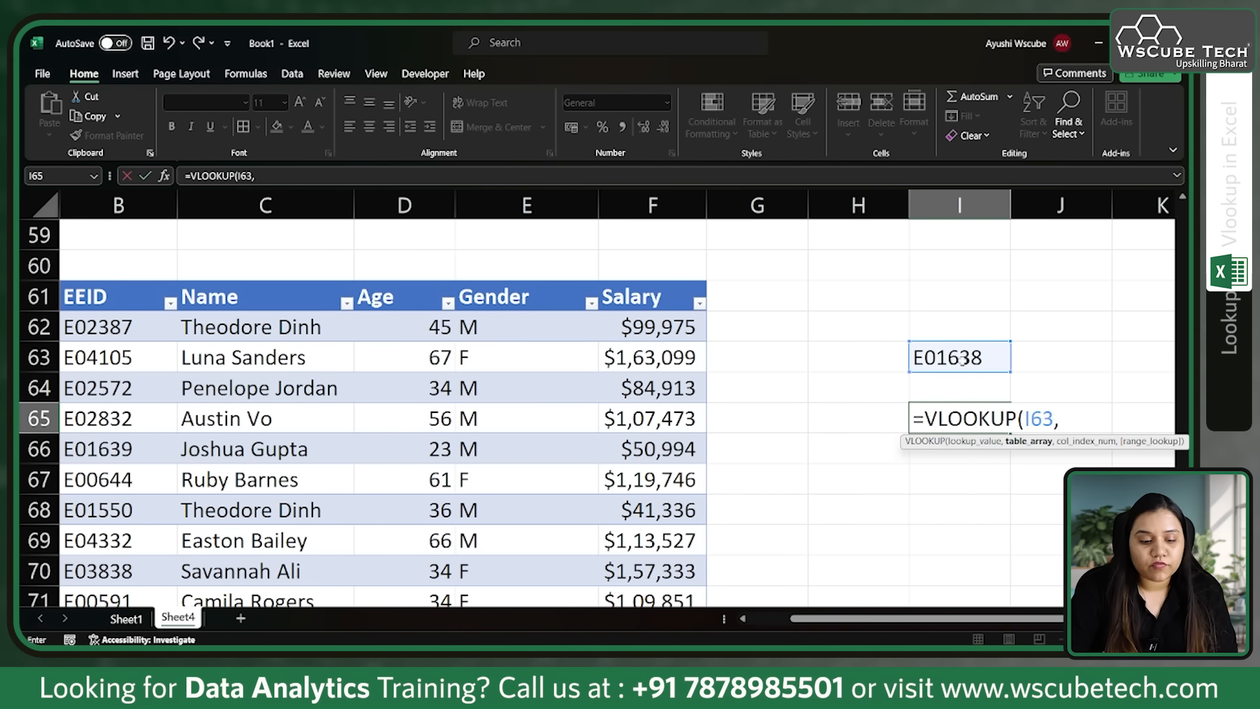
click(66, 283)
text(,)
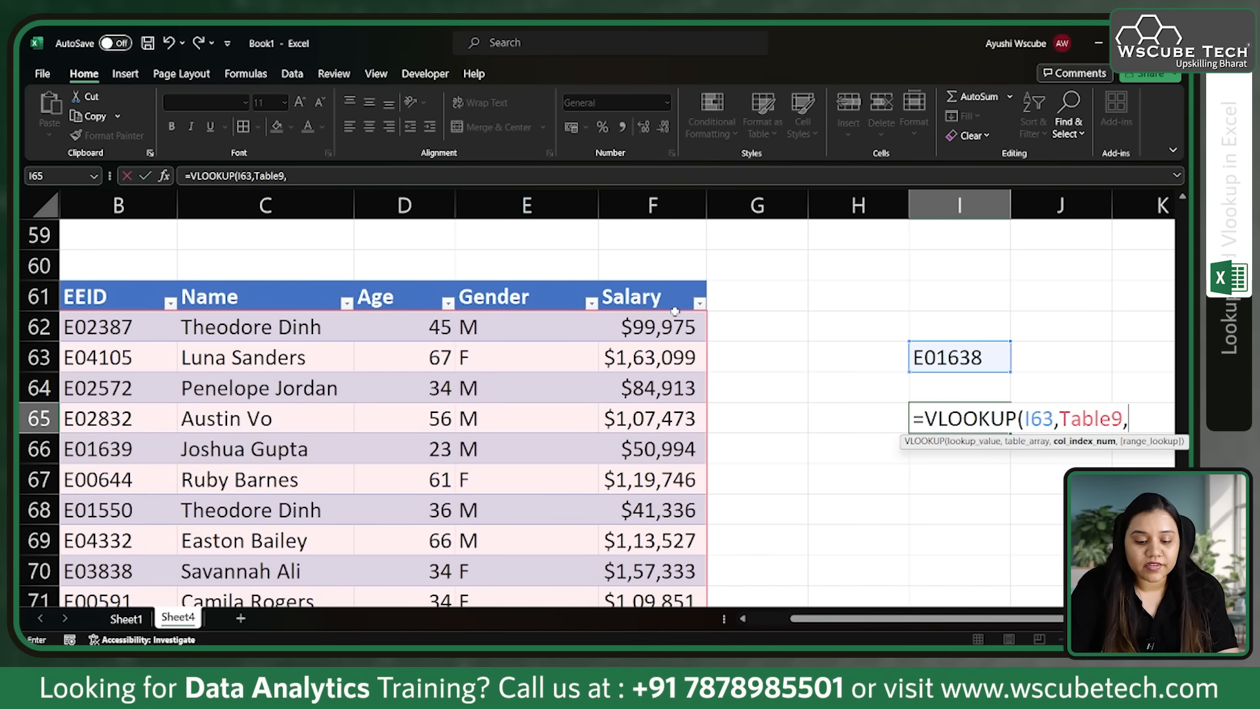
Step: Complete the VLOOKUP in I65 with column index 5 for the salary and 0 for an exact match
text(5)
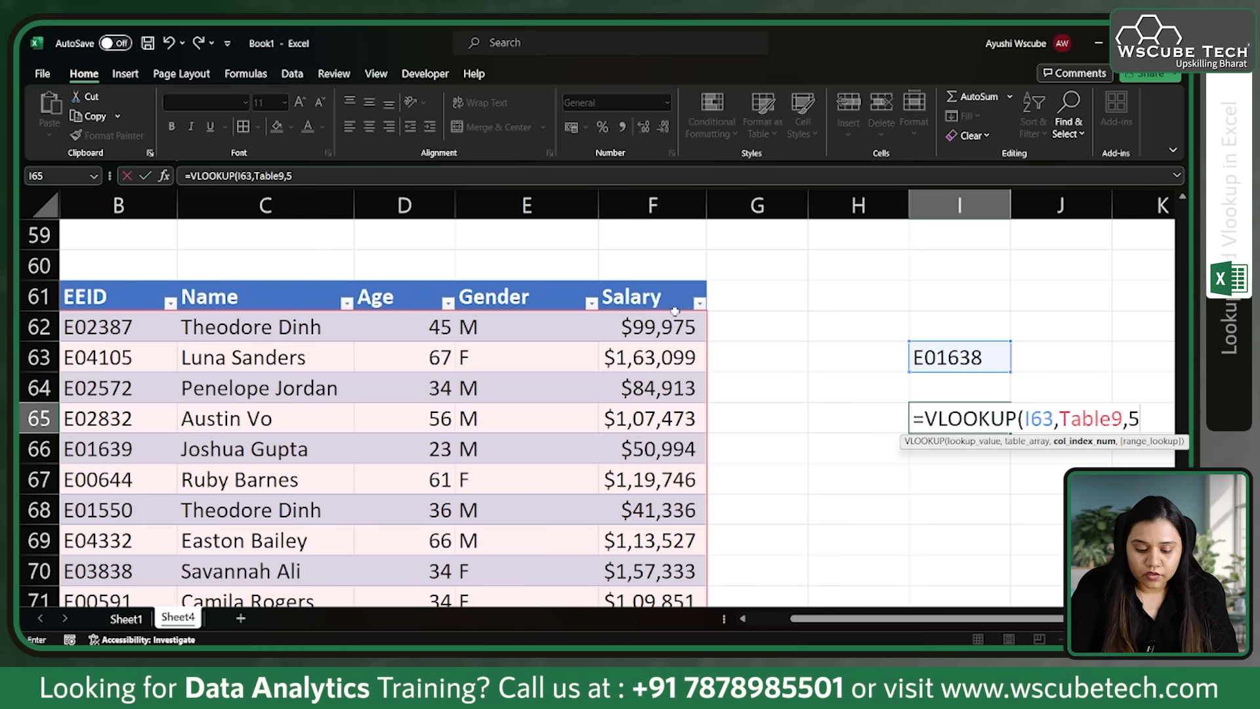
text(,)
key(Down)
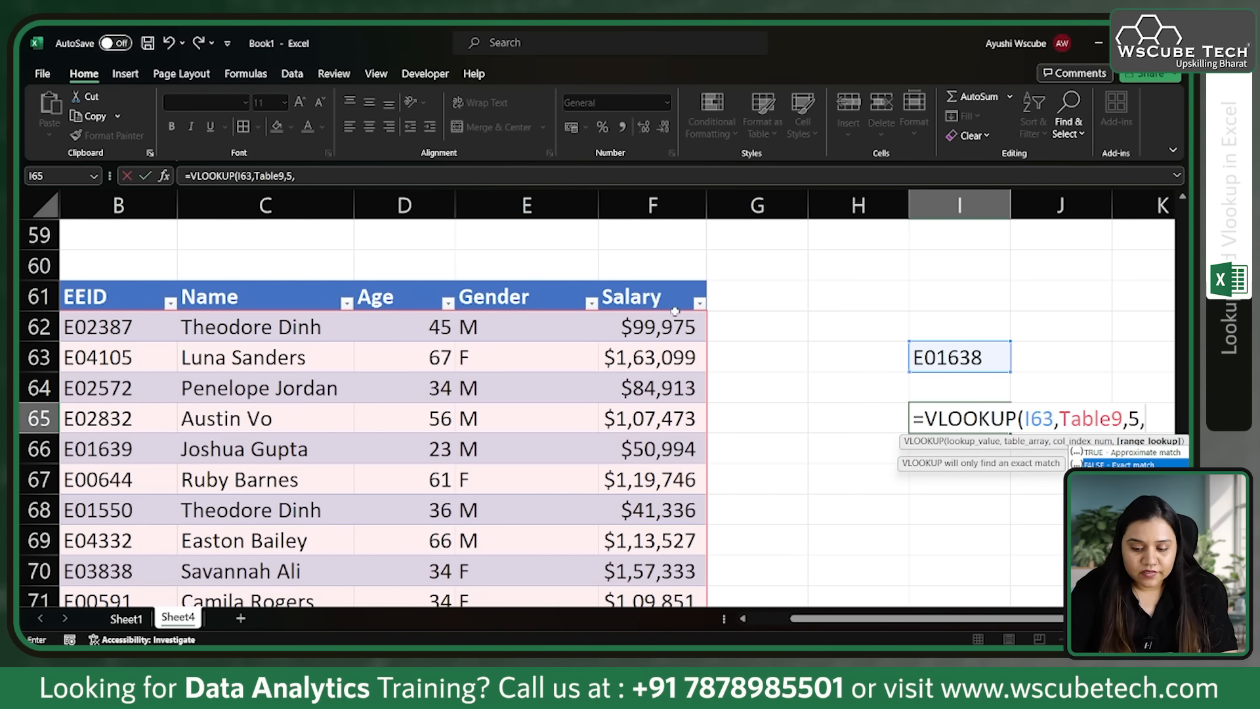
key(Tab)
key(BackSpace)
key(BackSpace)
key(BackSpace)
key(BackSpace)
key(BackSpace)
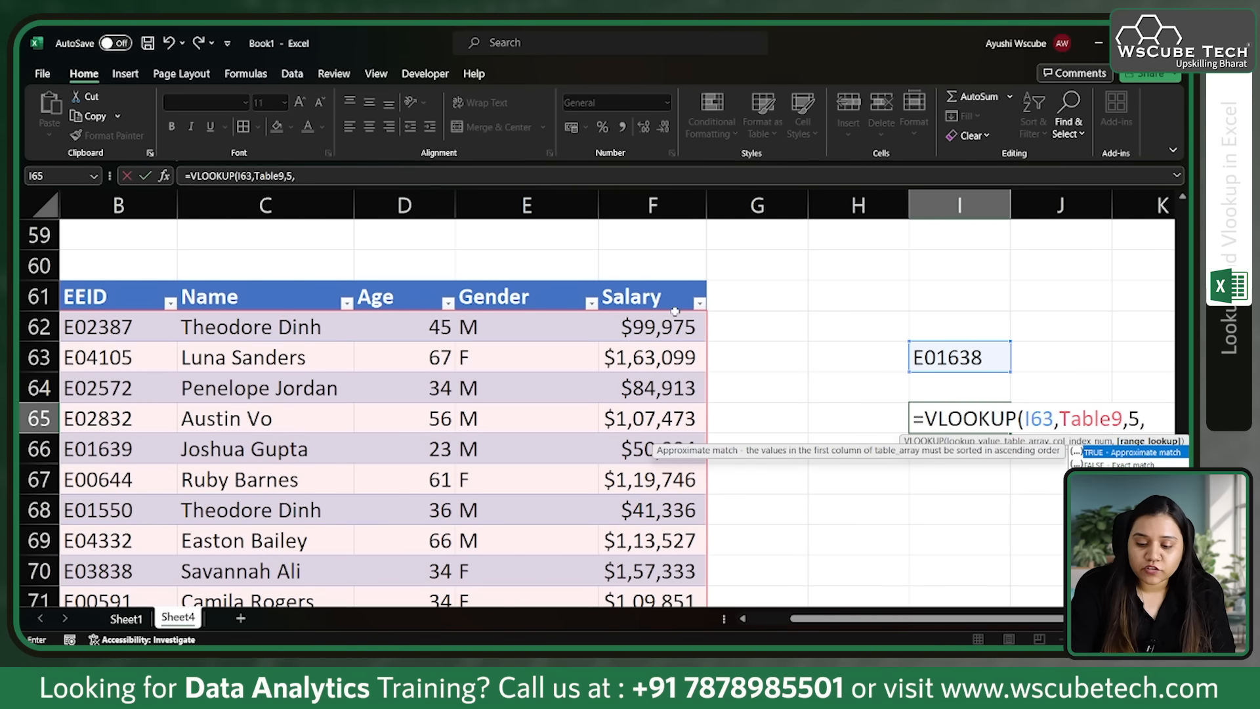
text())
key(BackSpace)
text(0)
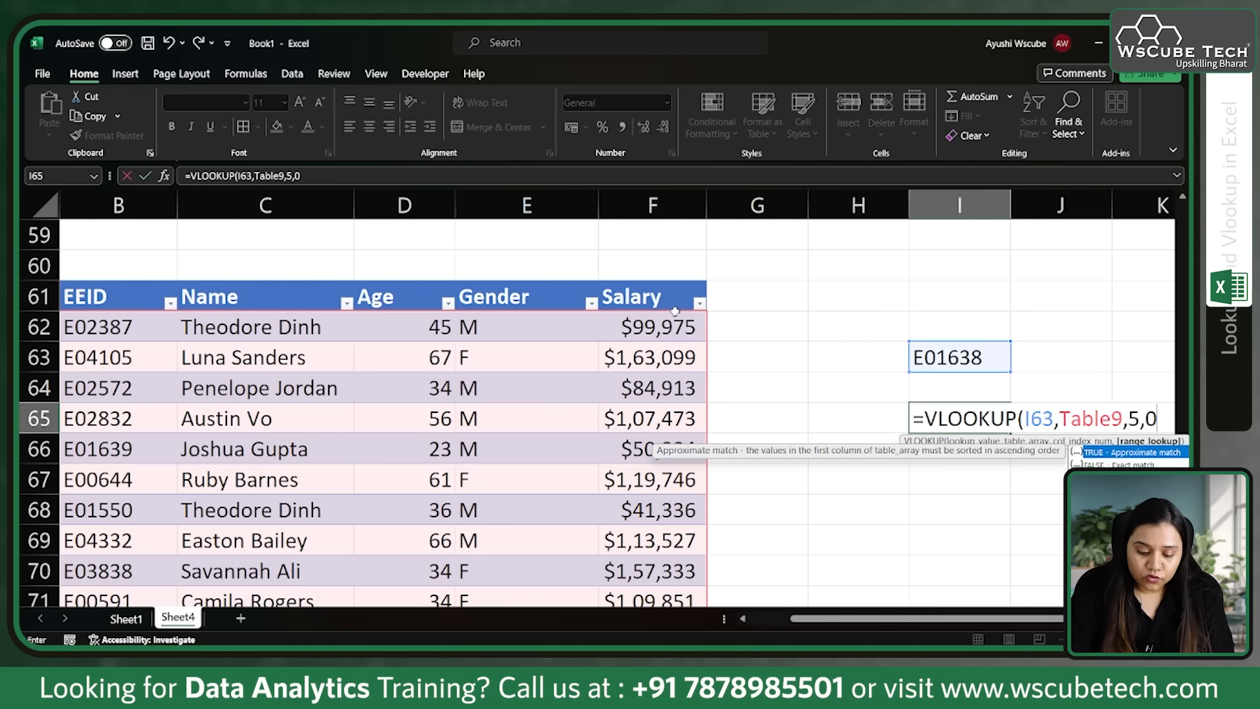
text())
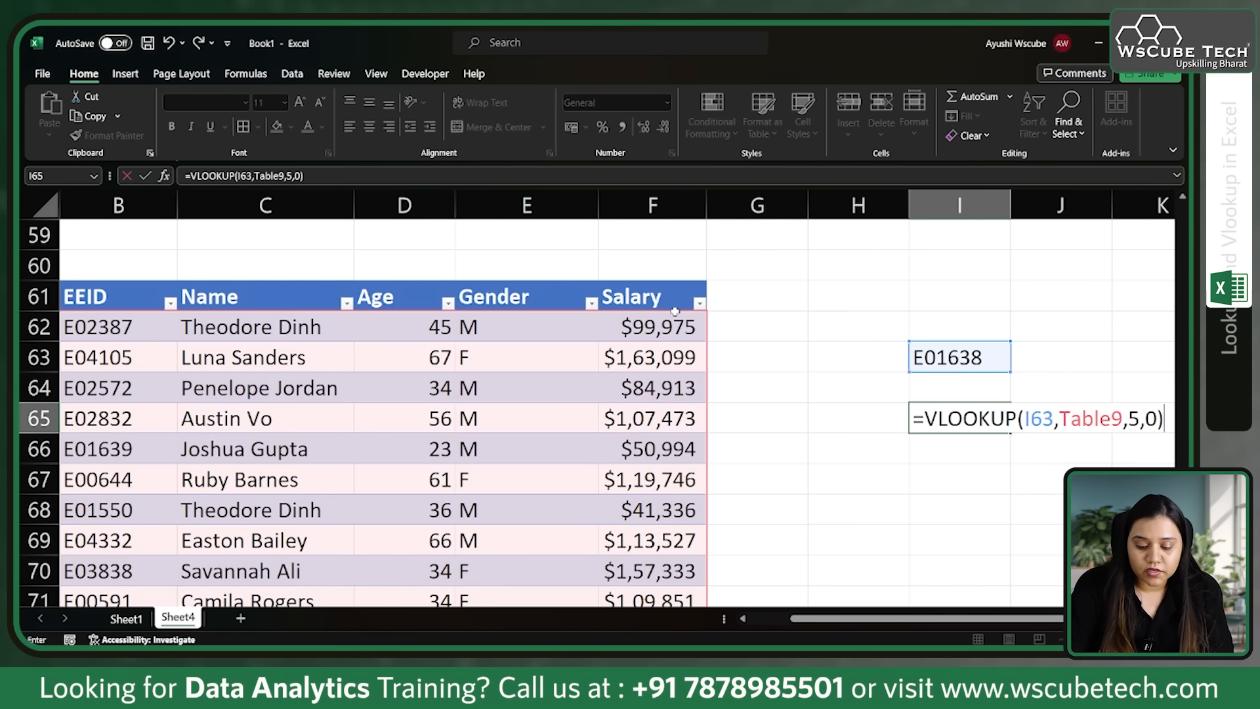
key(Return)
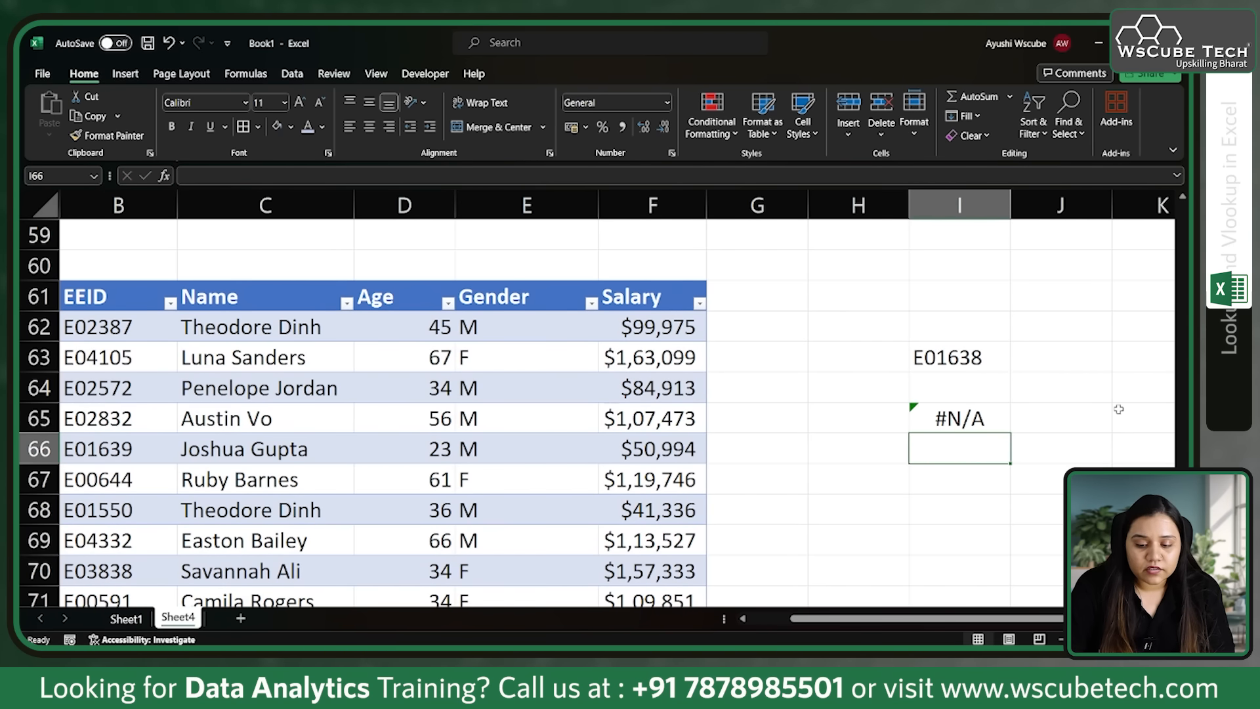
Step: Review the VLOOKUP formula in I65 and change the last digit of the employee ID in I63 to 9
double_click(969, 422)
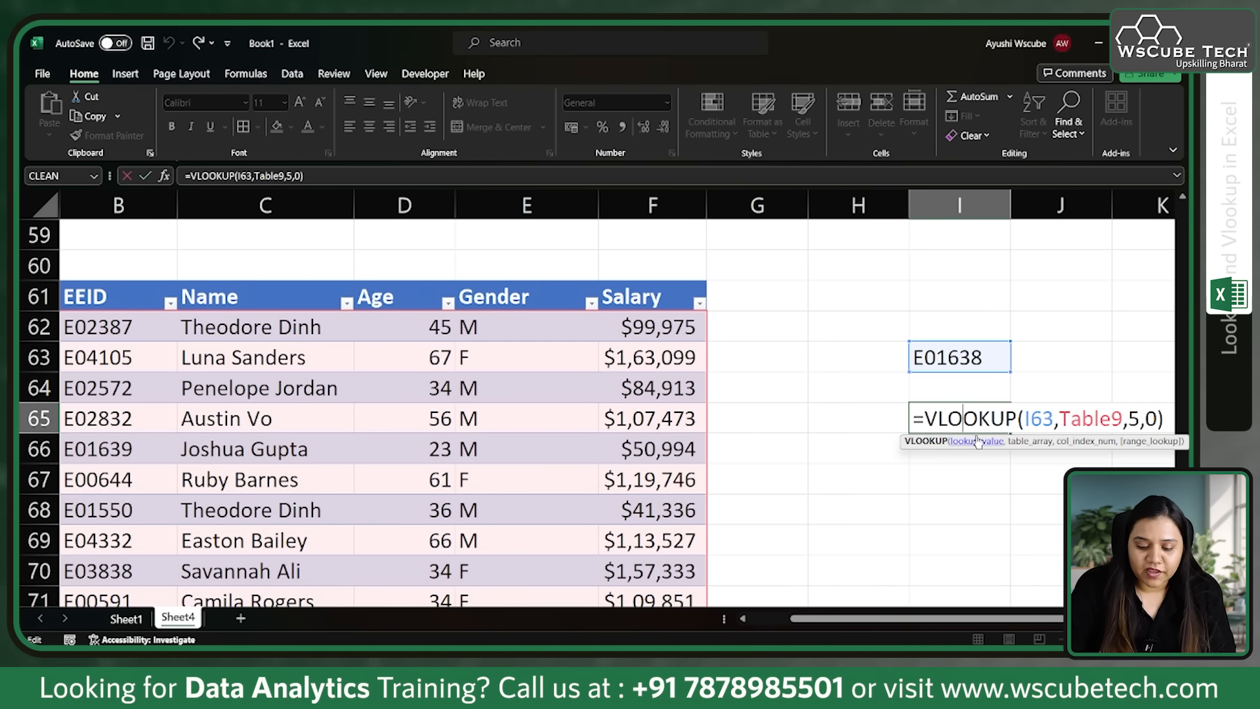
click(897, 512)
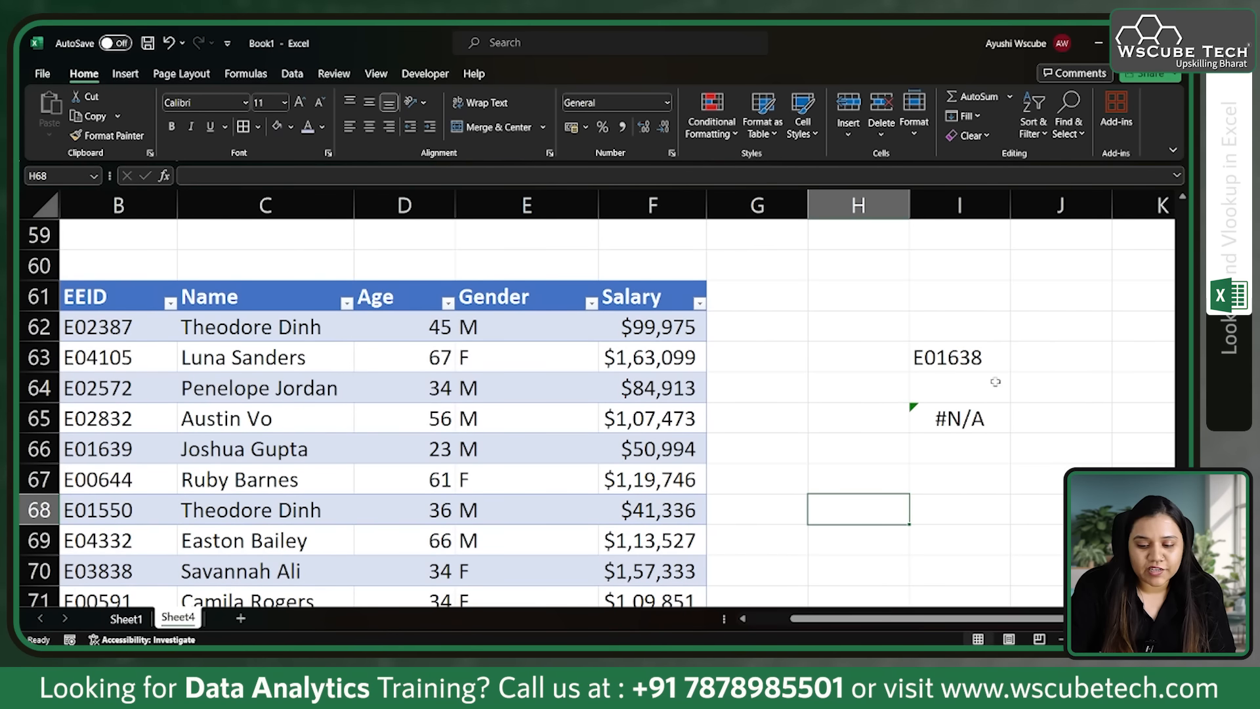
click(983, 357)
double_click(983, 357)
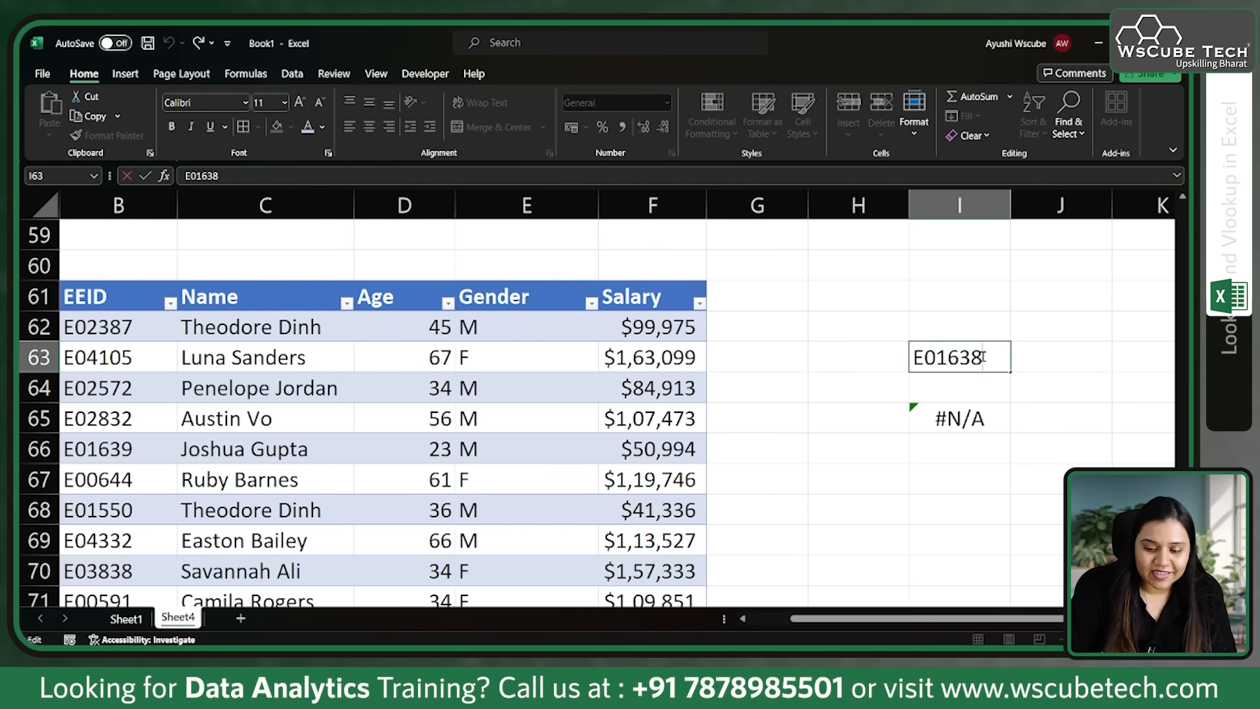
key(BackSpace)
text(9)
key(Return)
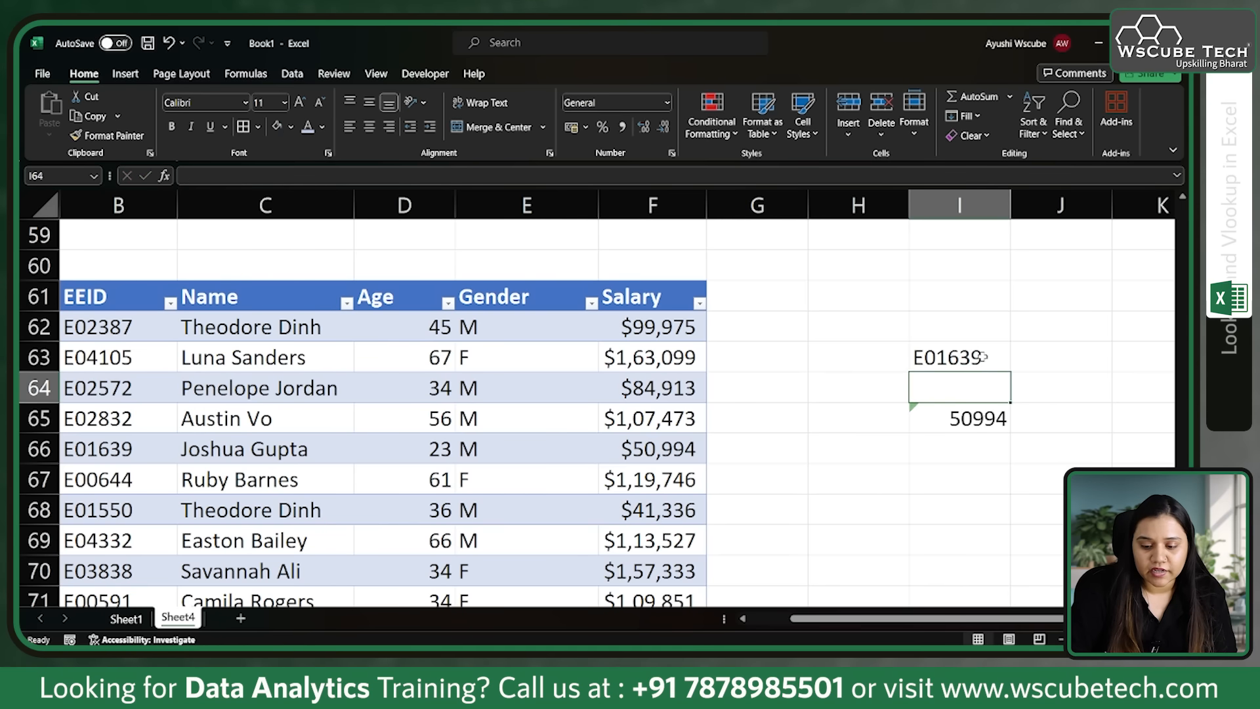
Step: Check the salary returned in I65 against the matching employee's record in row 66
click(133, 447)
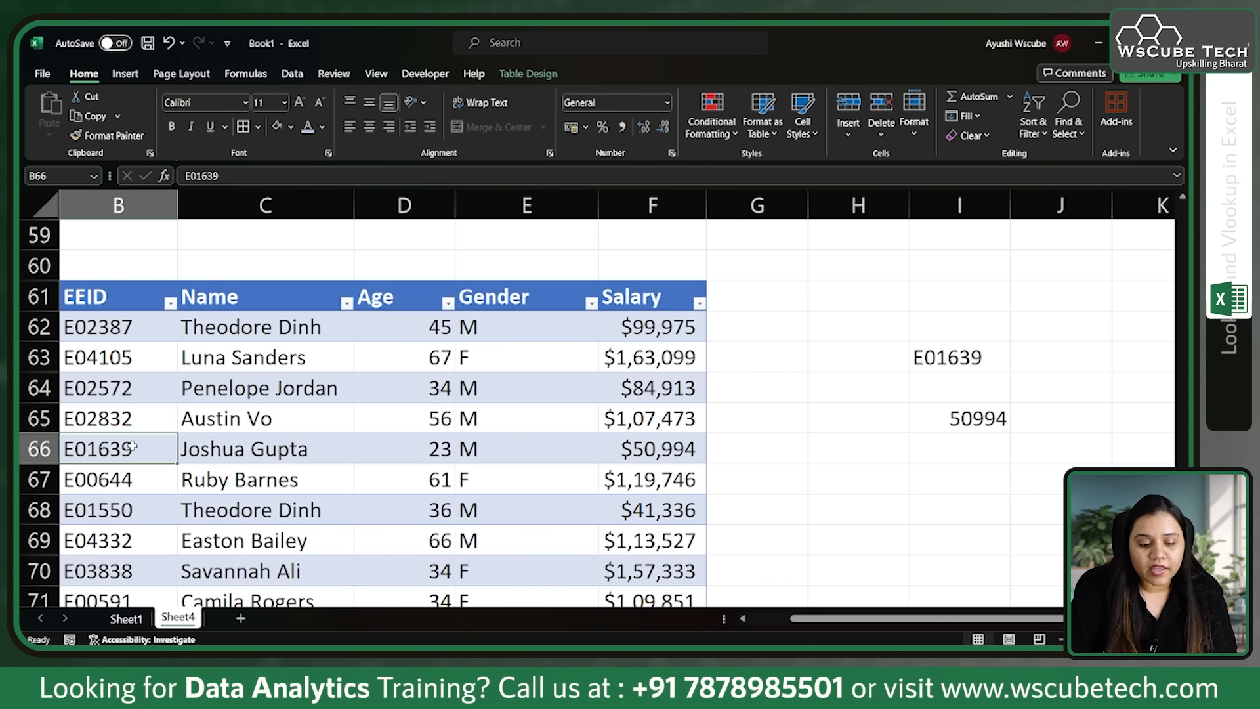
key(Right)
key(Right)
key(Right)
key(Right)
key(Right)
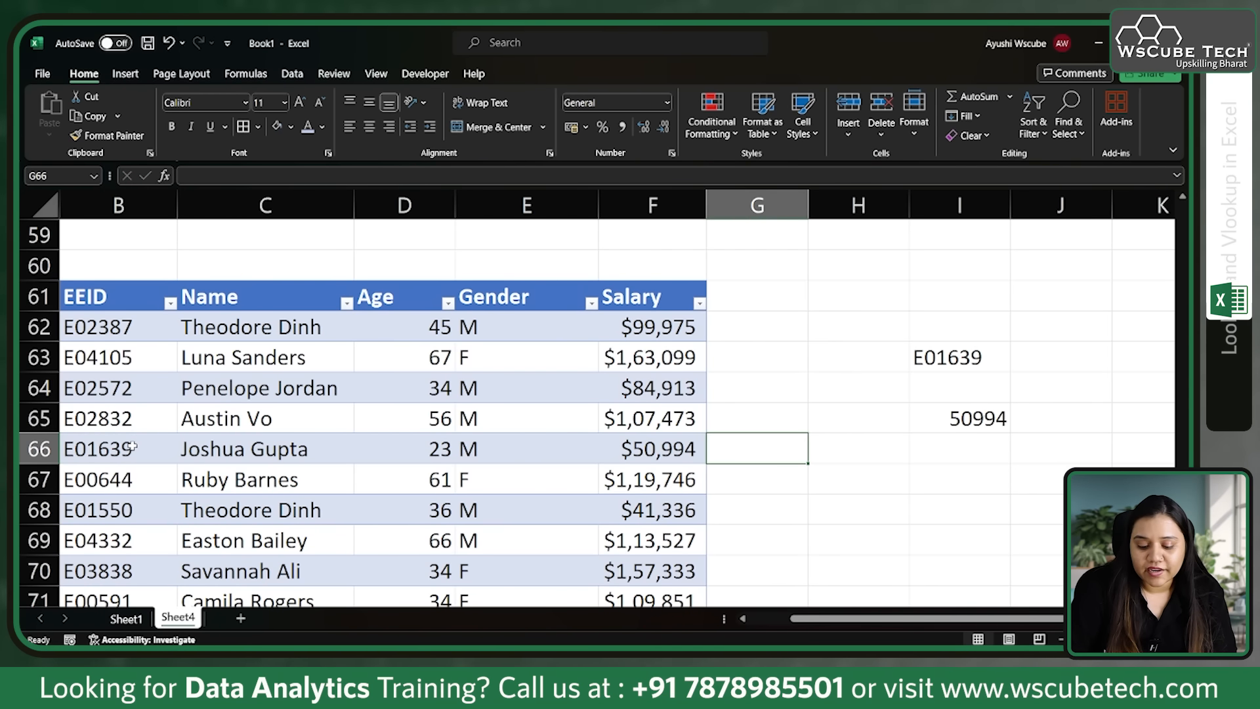
key(Left)
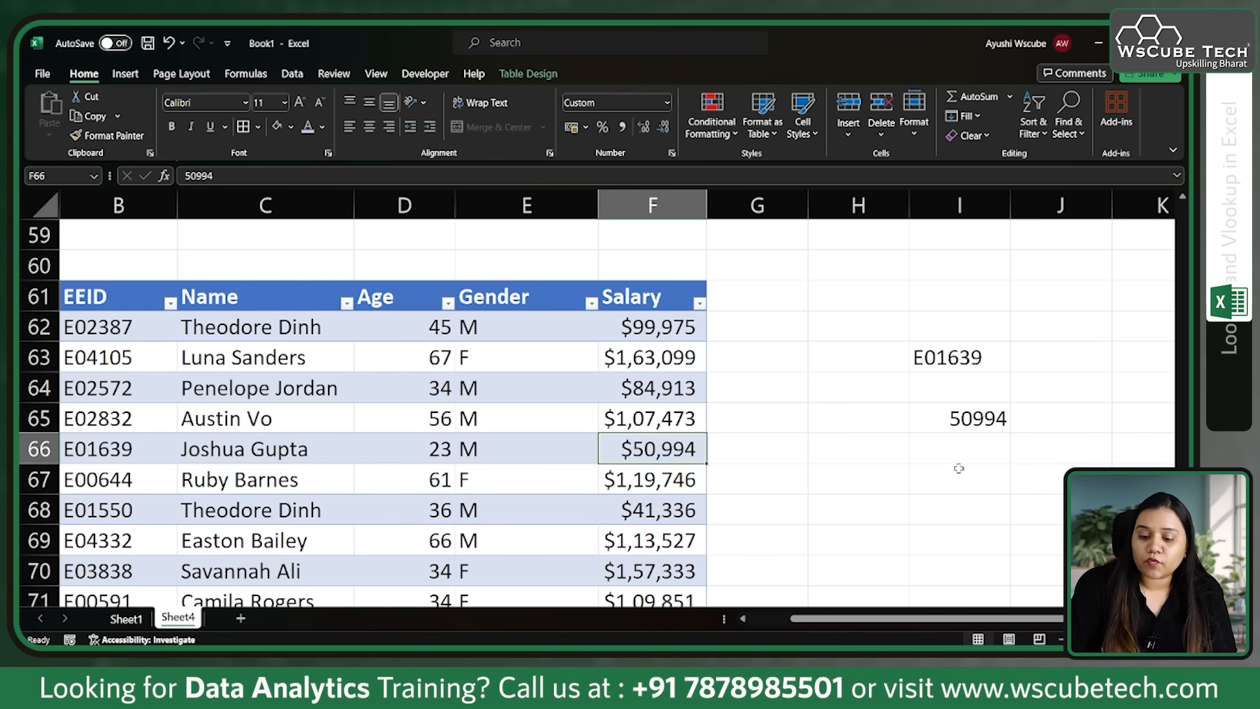
click(939, 486)
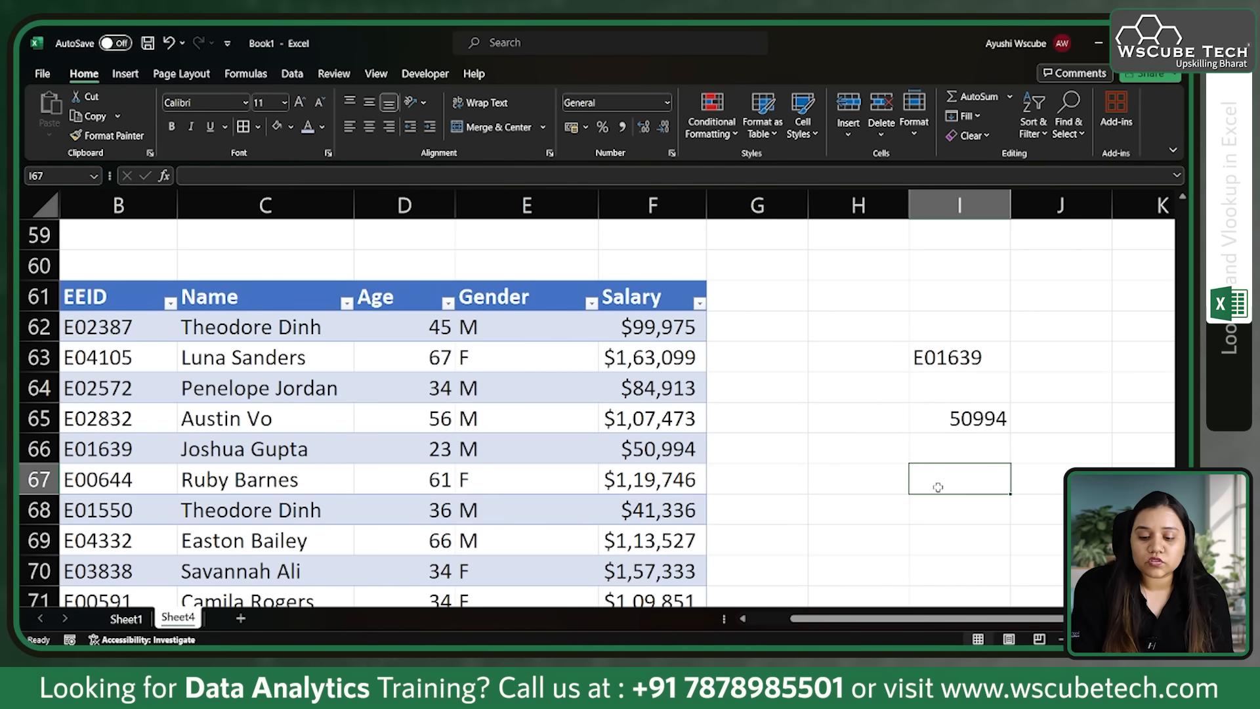
Step: Start a VLOOKUP formula in I67 with the employee ID in I63 as the lookup value
click(988, 364)
click(967, 482)
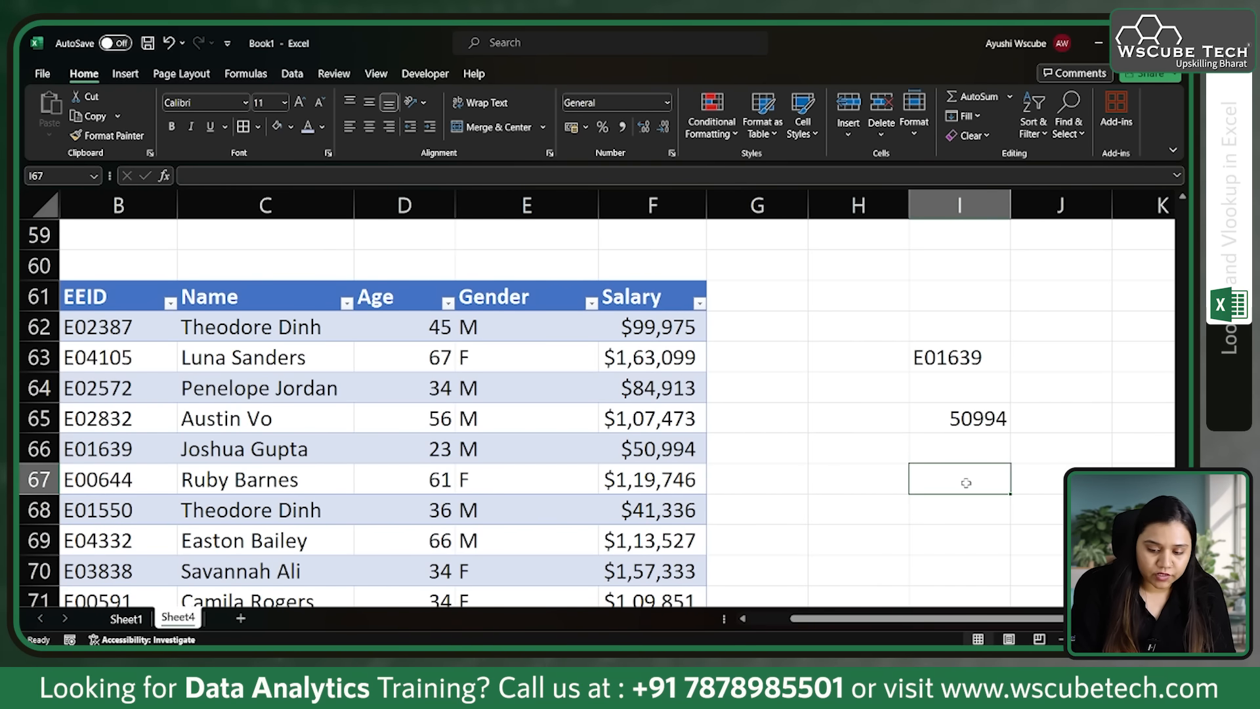
text(=)
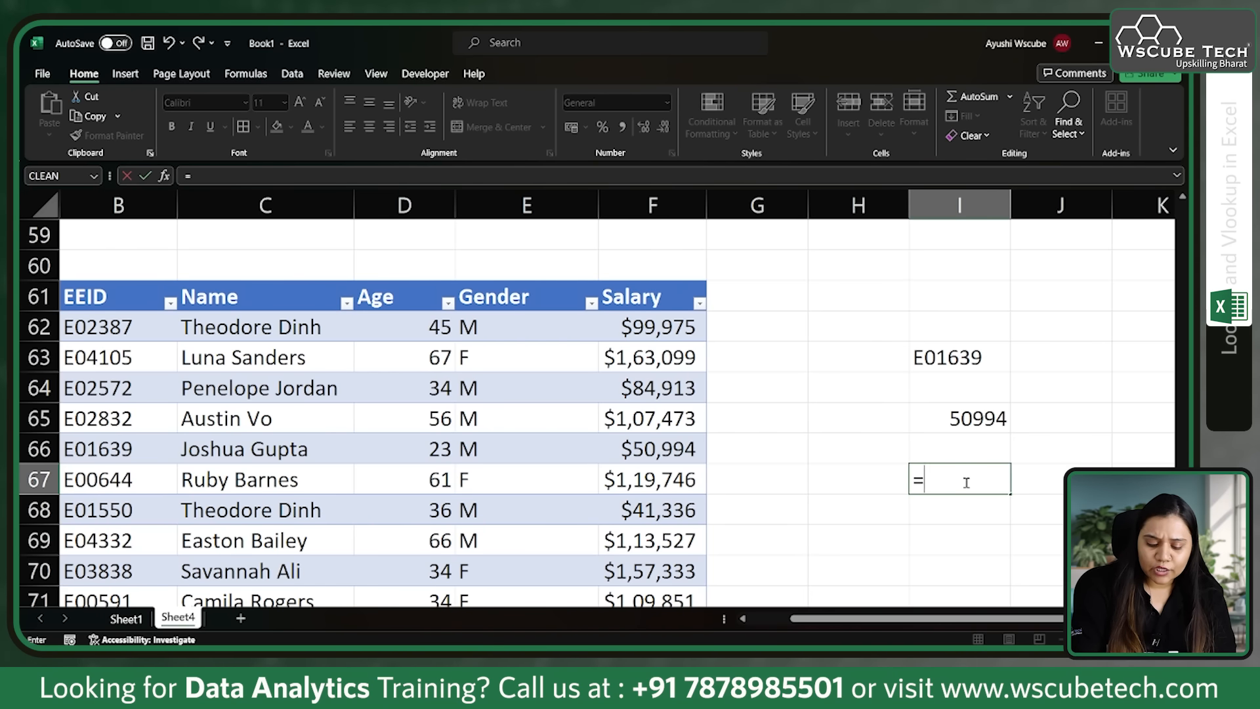
text(lo)
key(BackSpace)
key(BackSpace)
text(v)
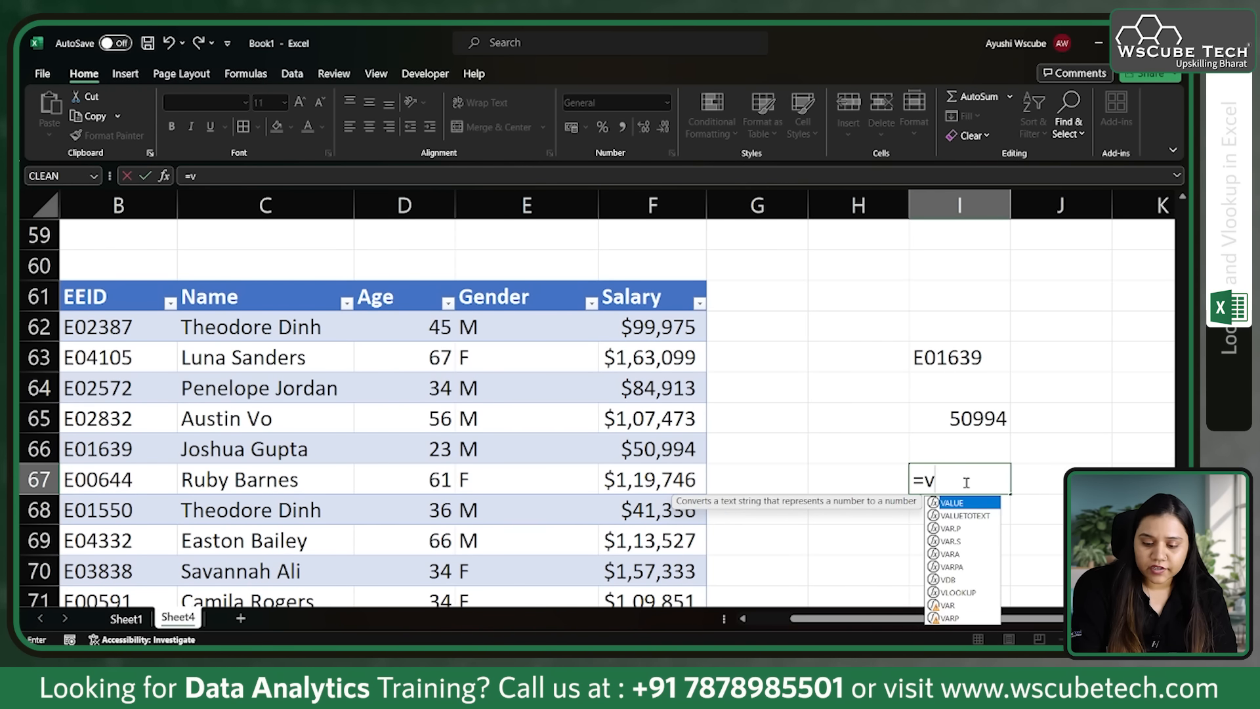
text(l)
key(Tab)
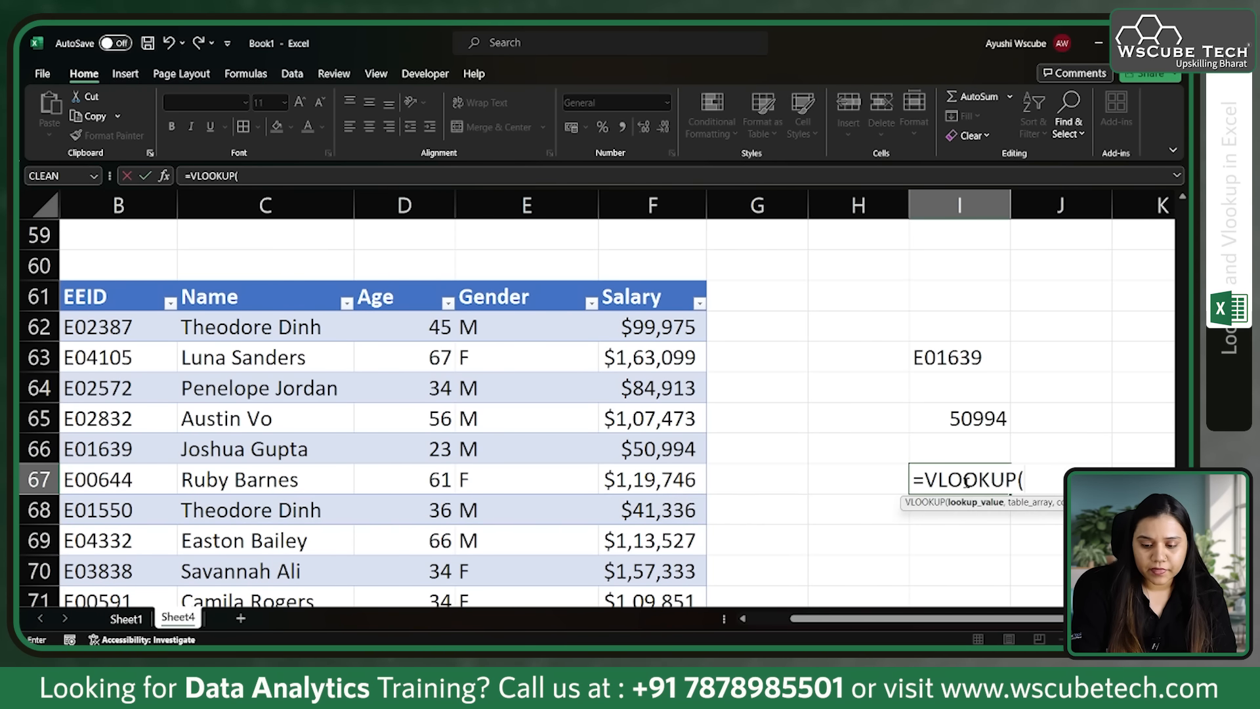
click(961, 360)
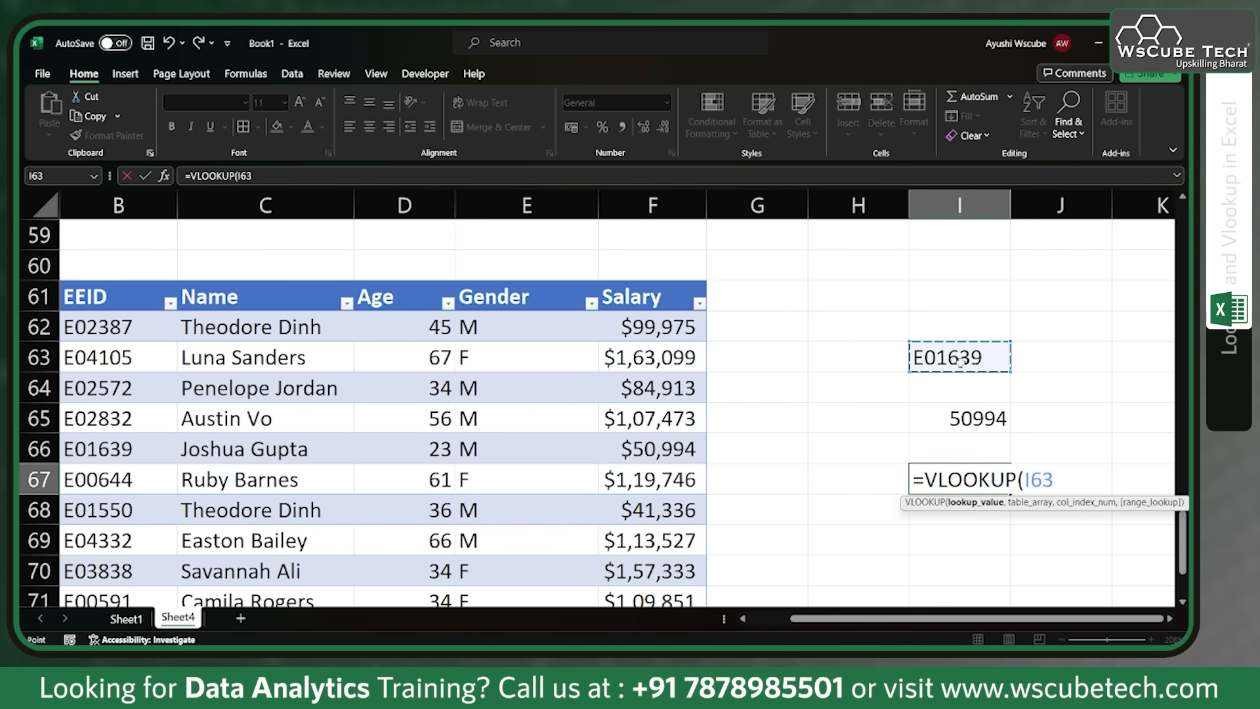
text(,)
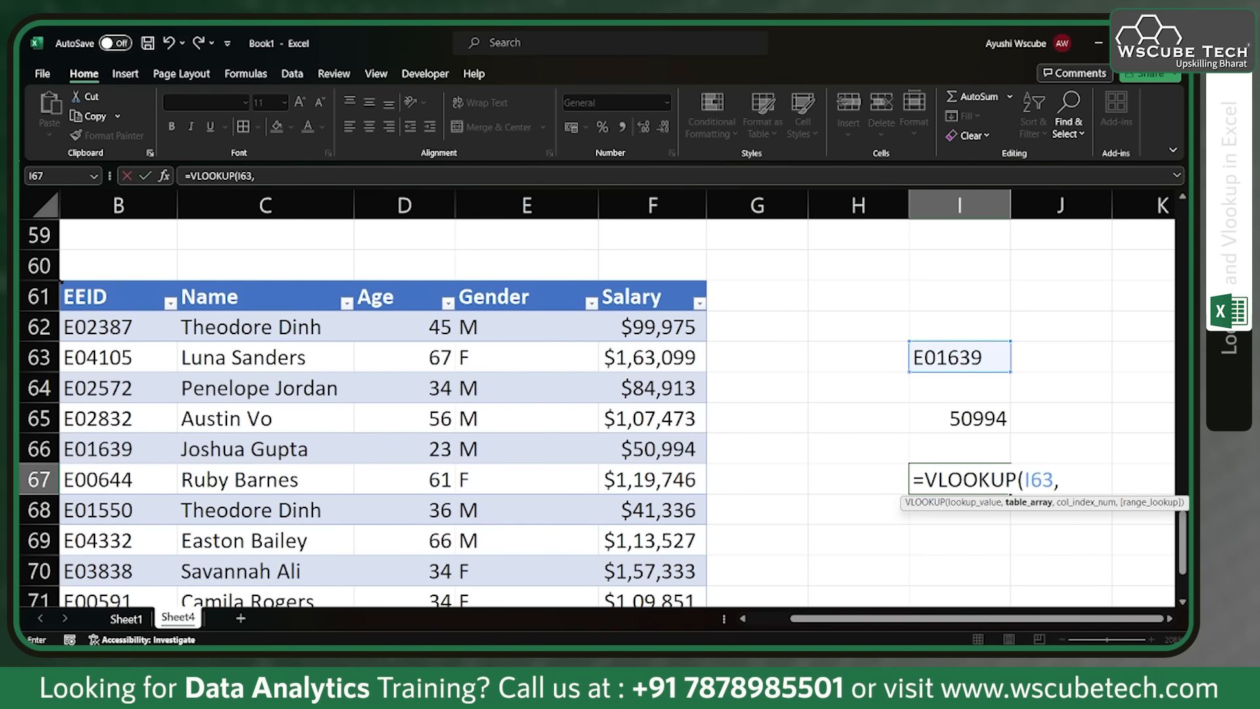
Step: Complete the VLOOKUP in I67 with the whole employee table, column index 2 for the name and 0 for an exact match
click(62, 282)
text(,)
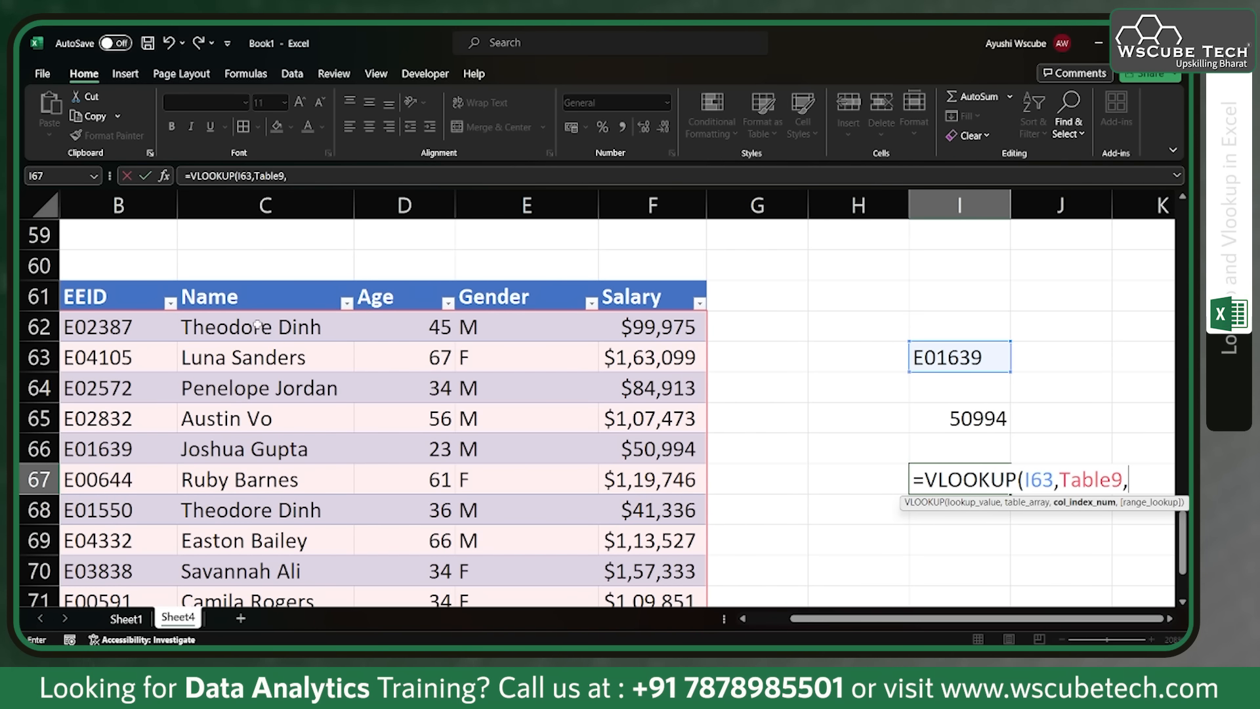
text(2,)
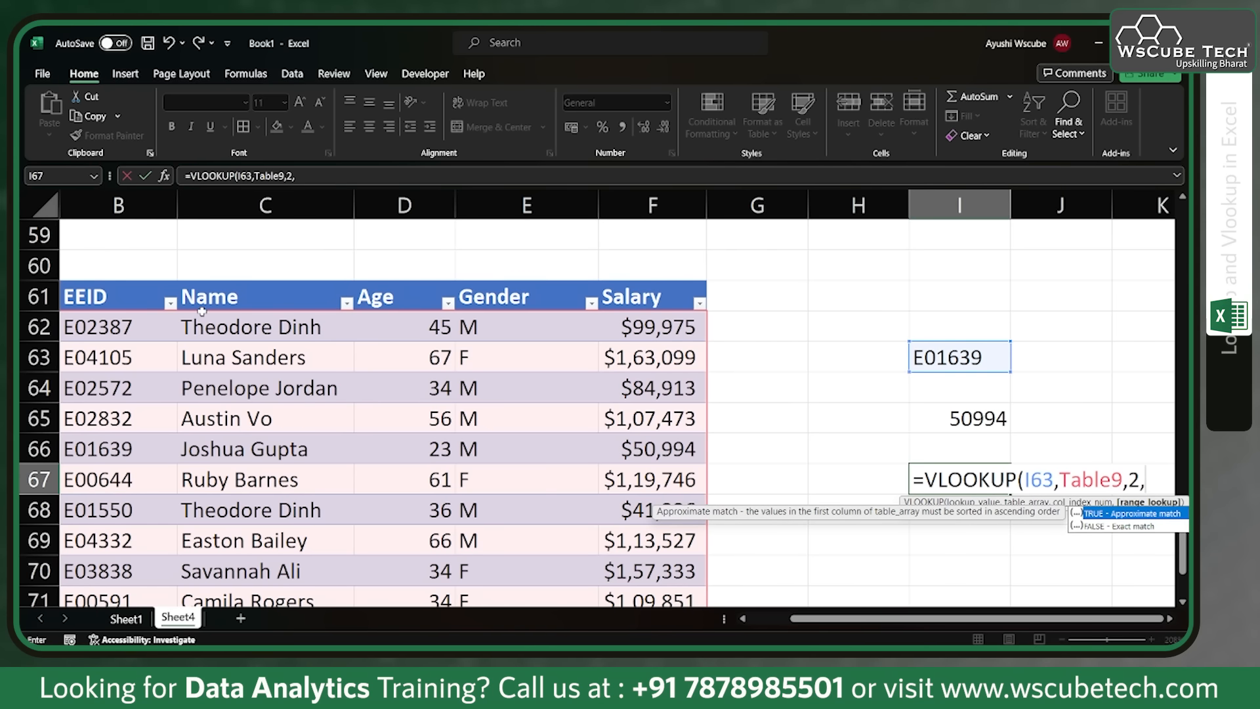
text(0))
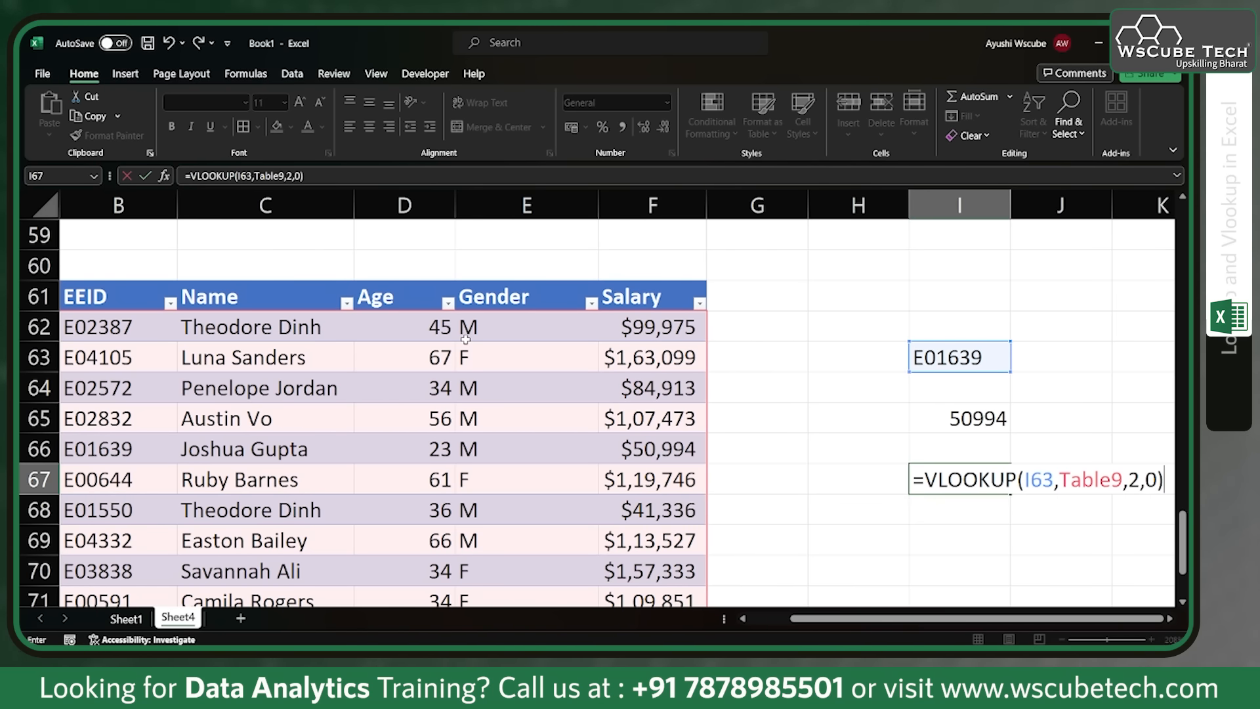
key(Return)
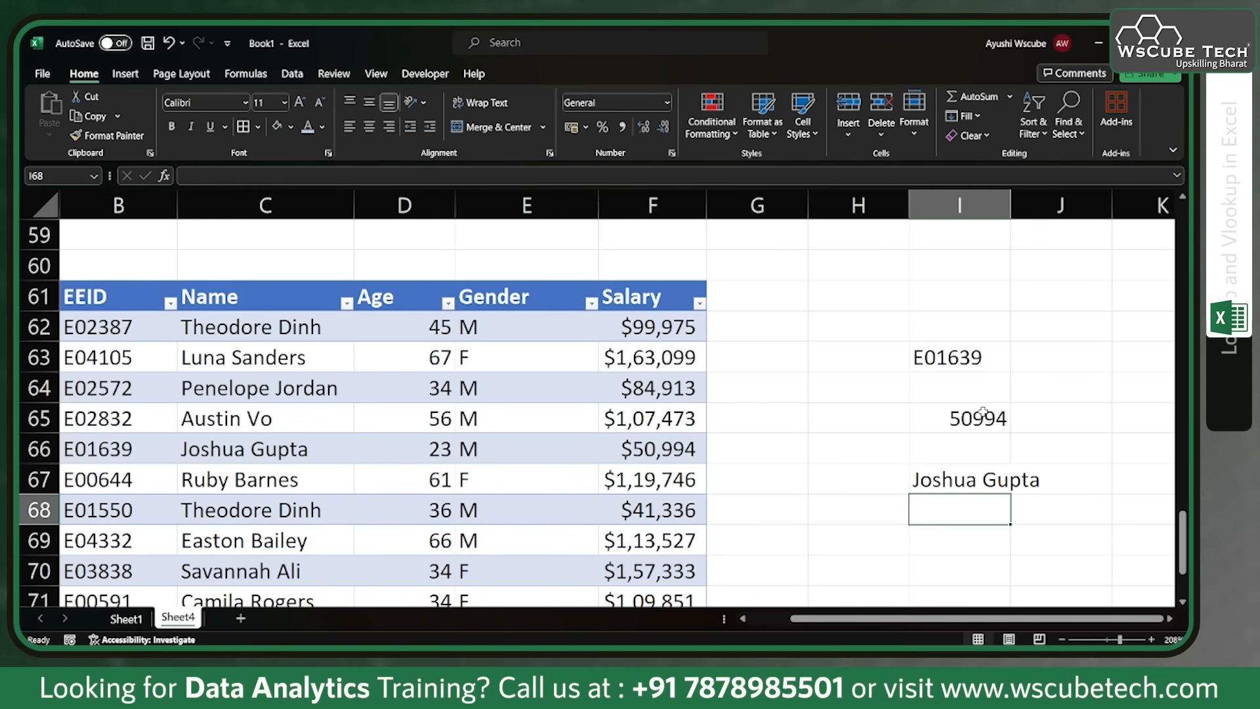
Step: Change the last three digits of the employee ID in I63 to 550
click(955, 362)
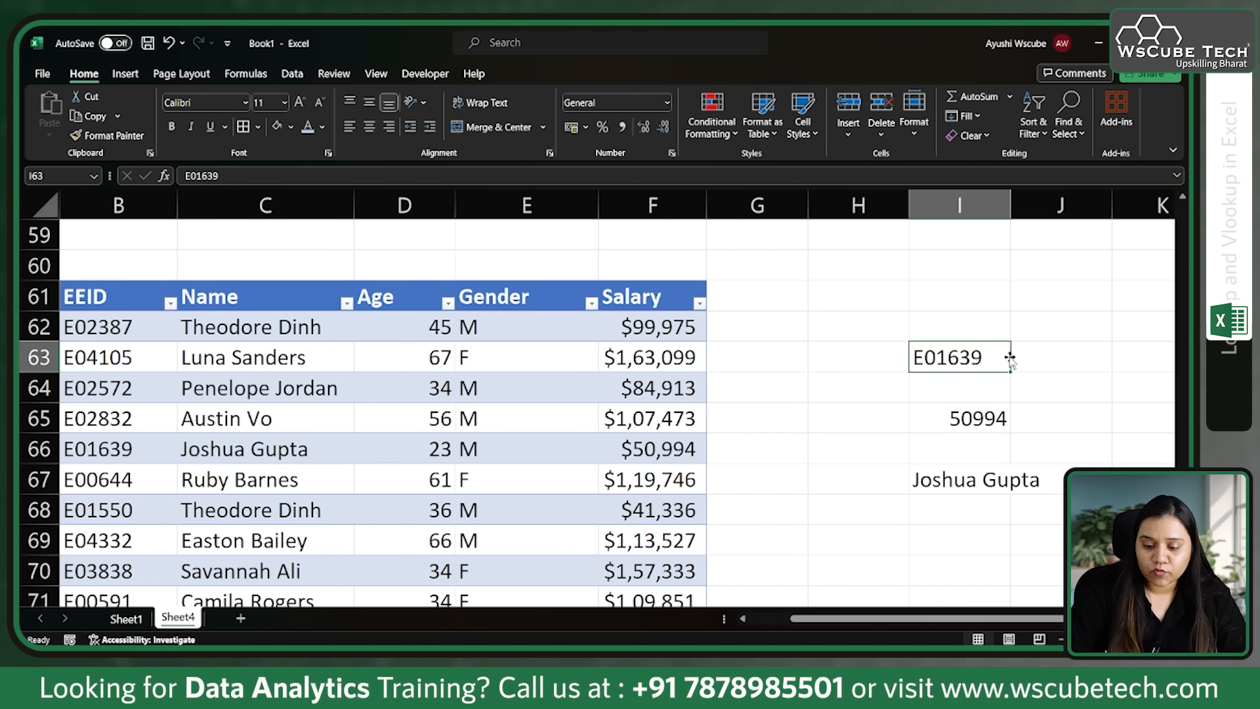
double_click(982, 358)
key(BackSpace)
key(BackSpace)
key(BackSpace)
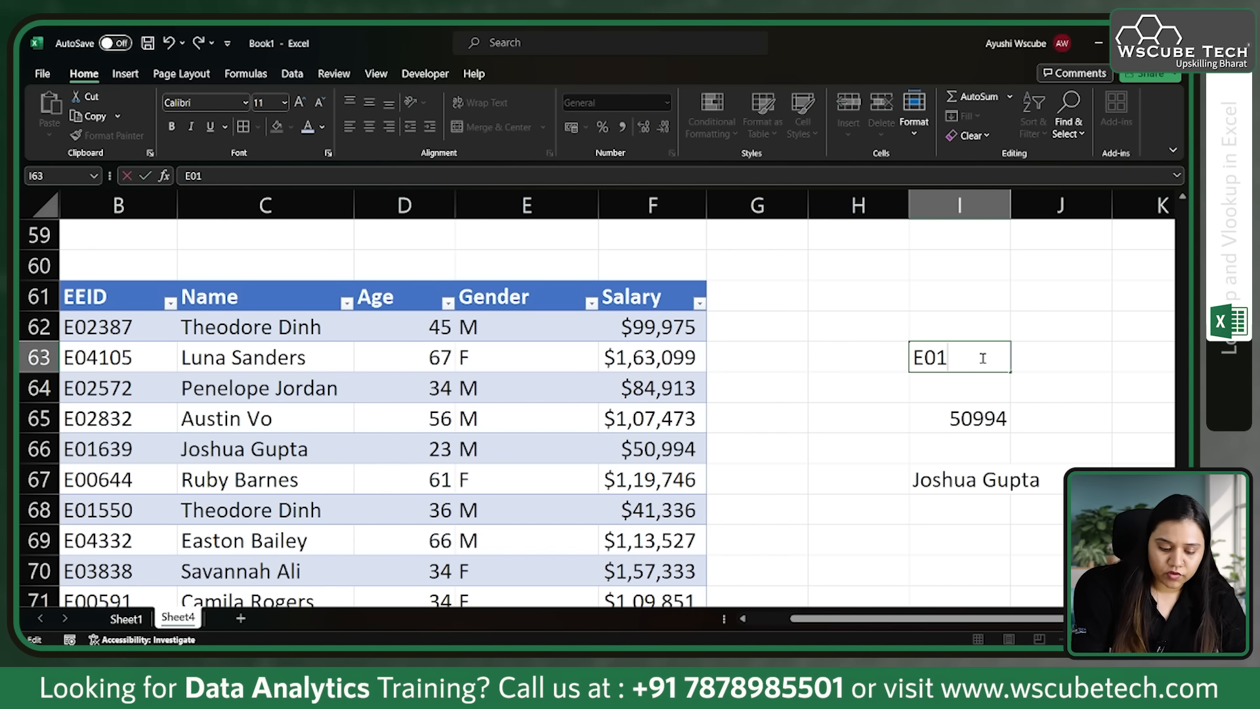
text(550)
click(248, 515)
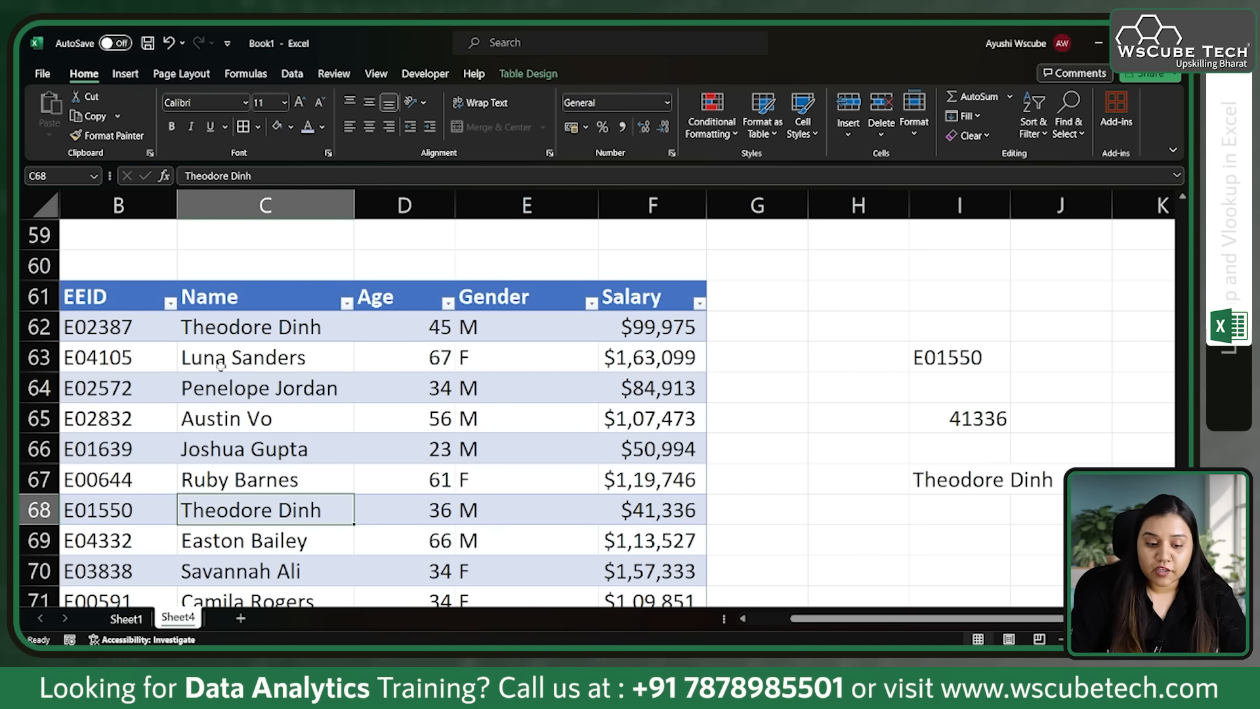
Step: Compare the employee names in C62 and C68 and examine the EEID and Name columns as possible lookup keys
click(258, 336)
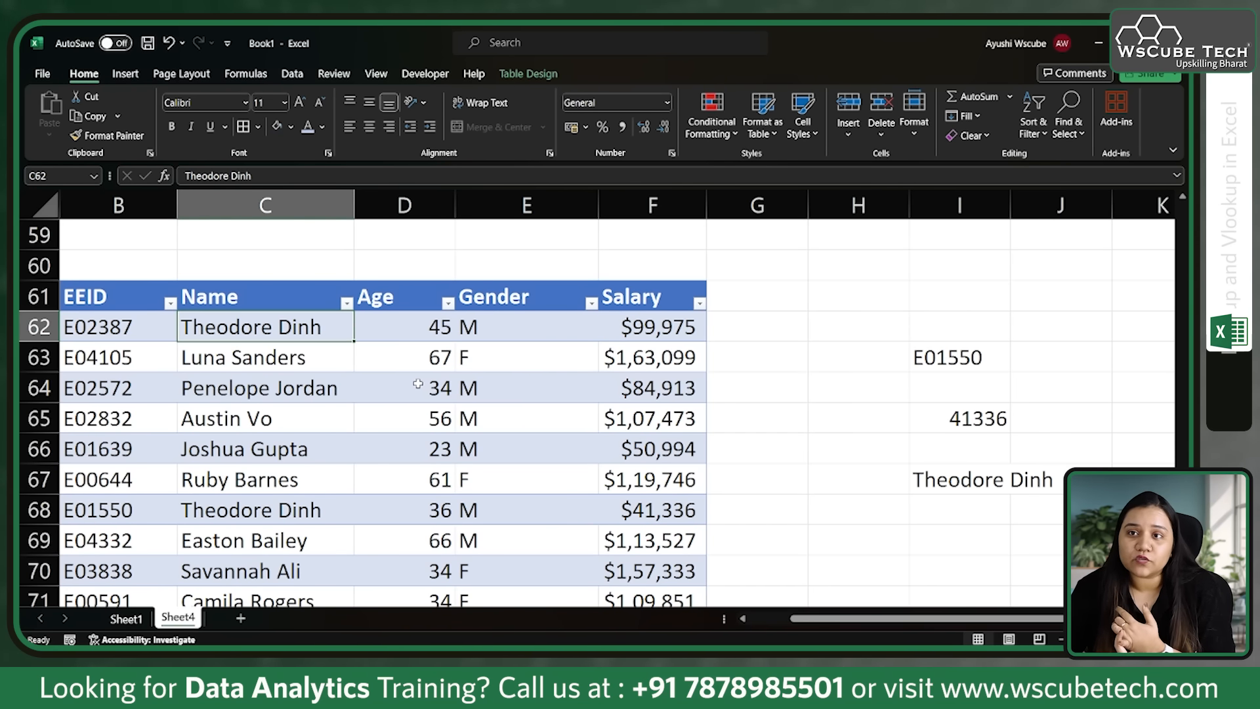
click(960, 354)
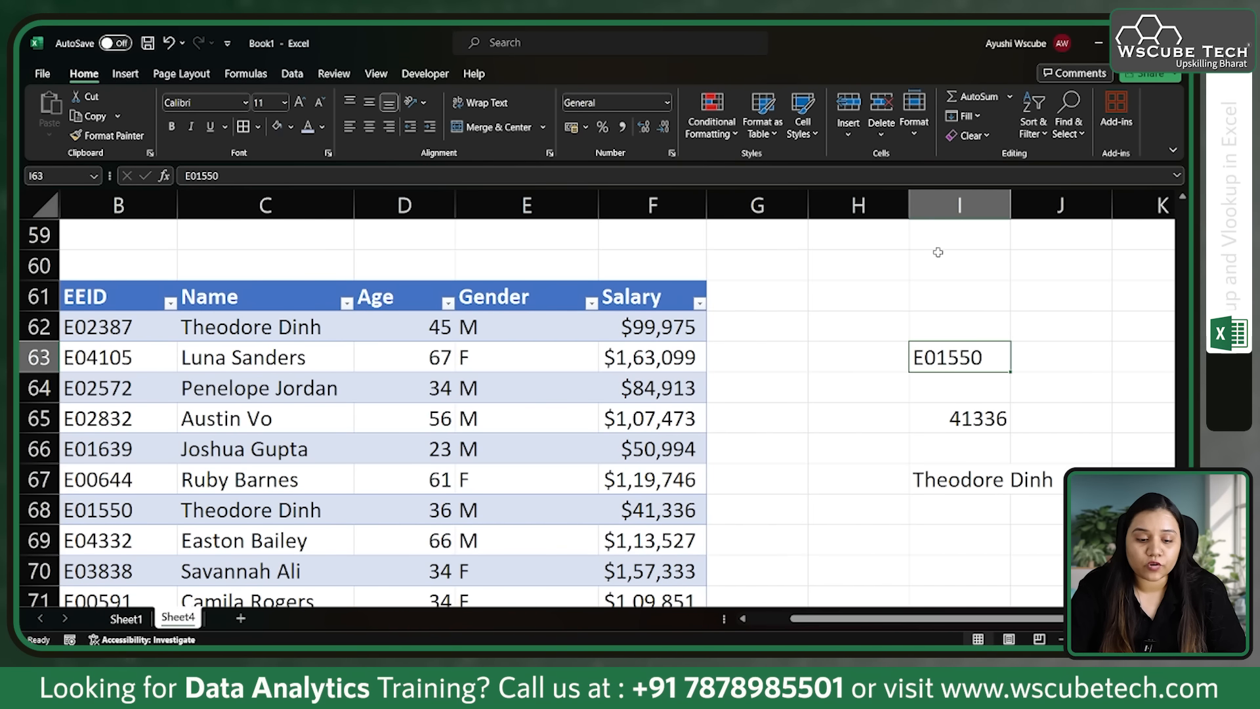
click(142, 280)
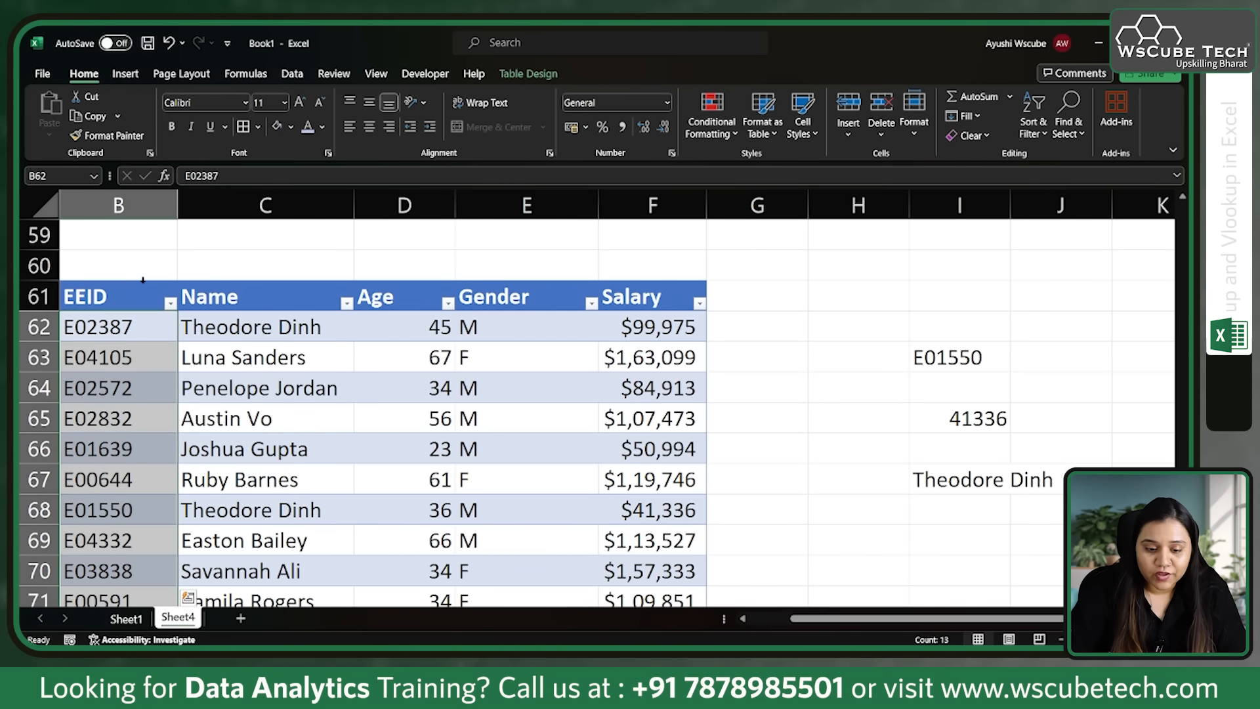
click(890, 302)
click(938, 358)
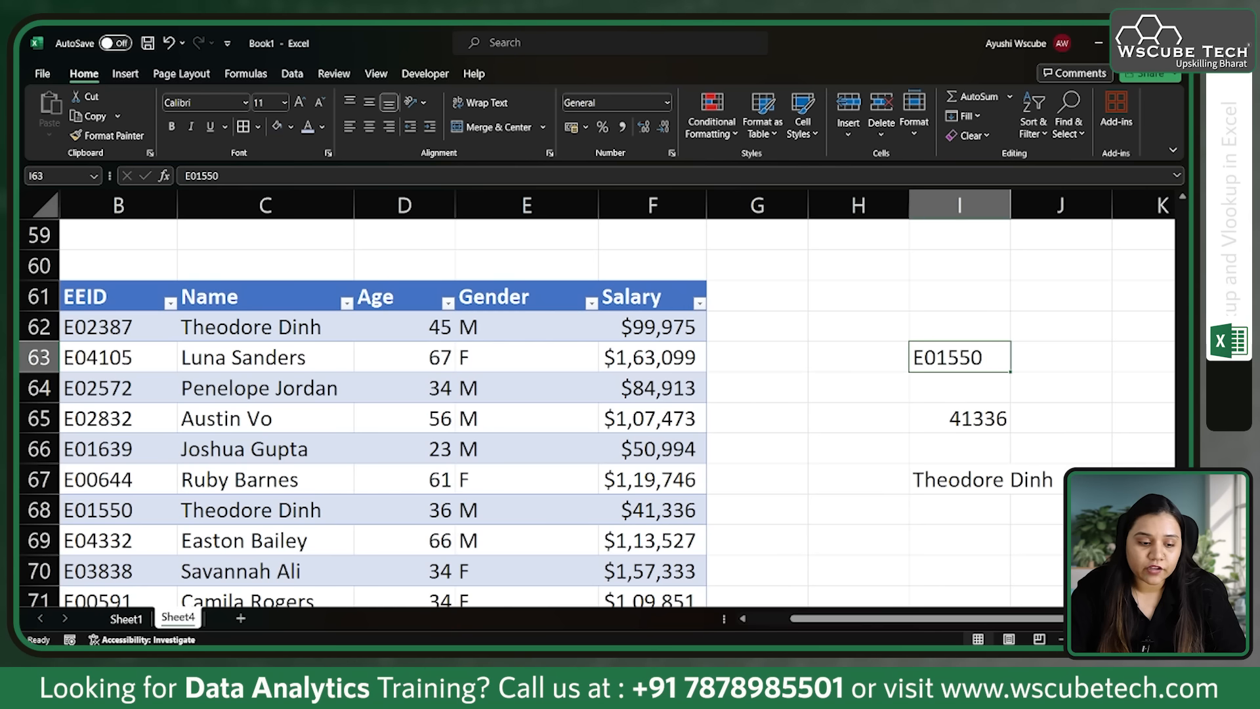
drag(129, 311, 132, 525)
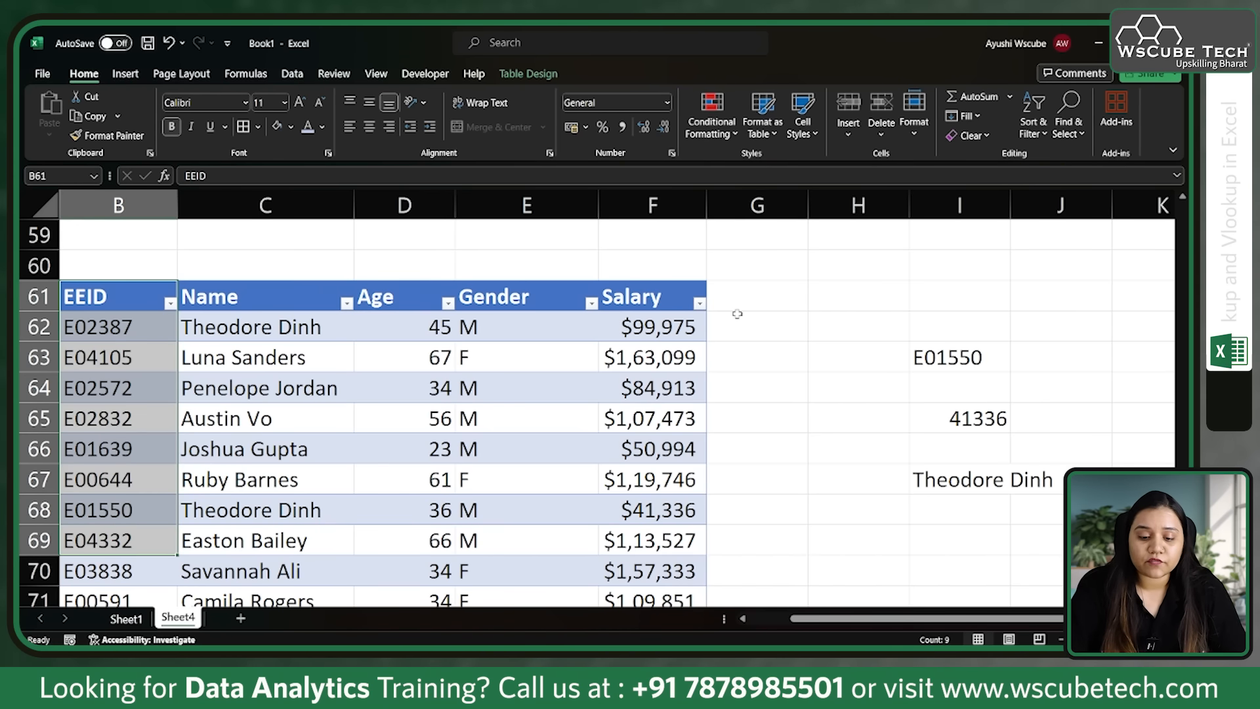
click(290, 338)
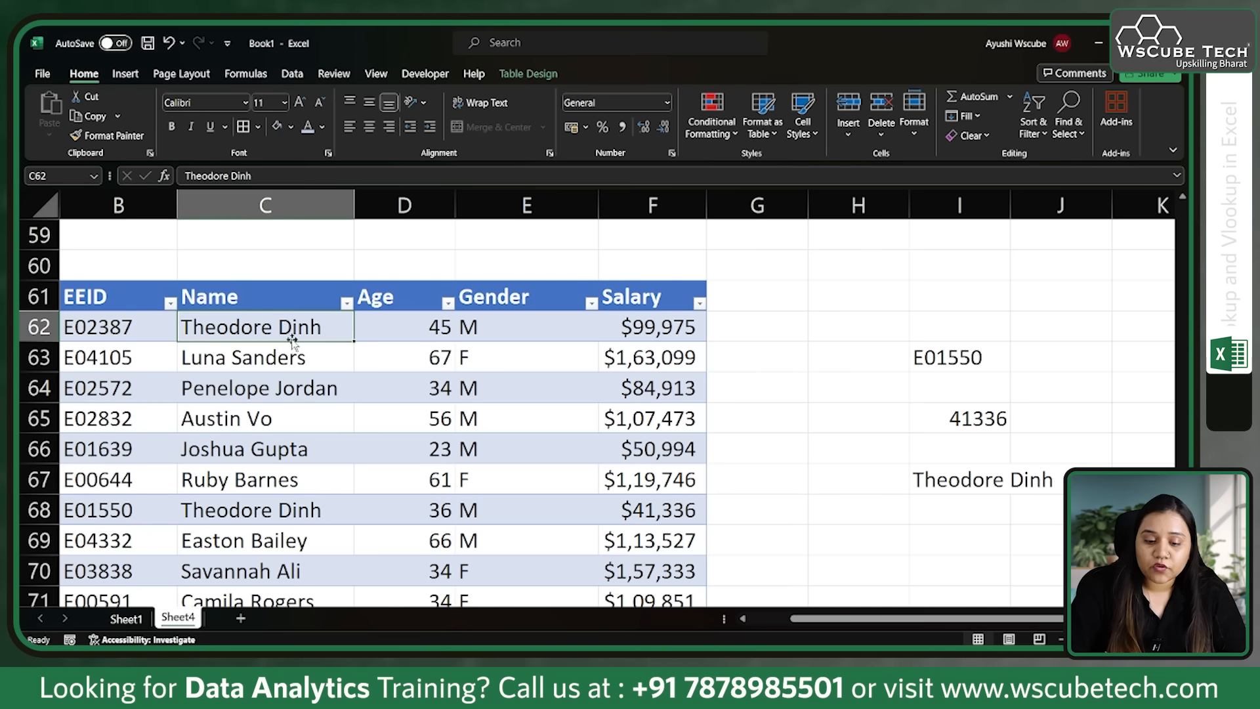
click(120, 339)
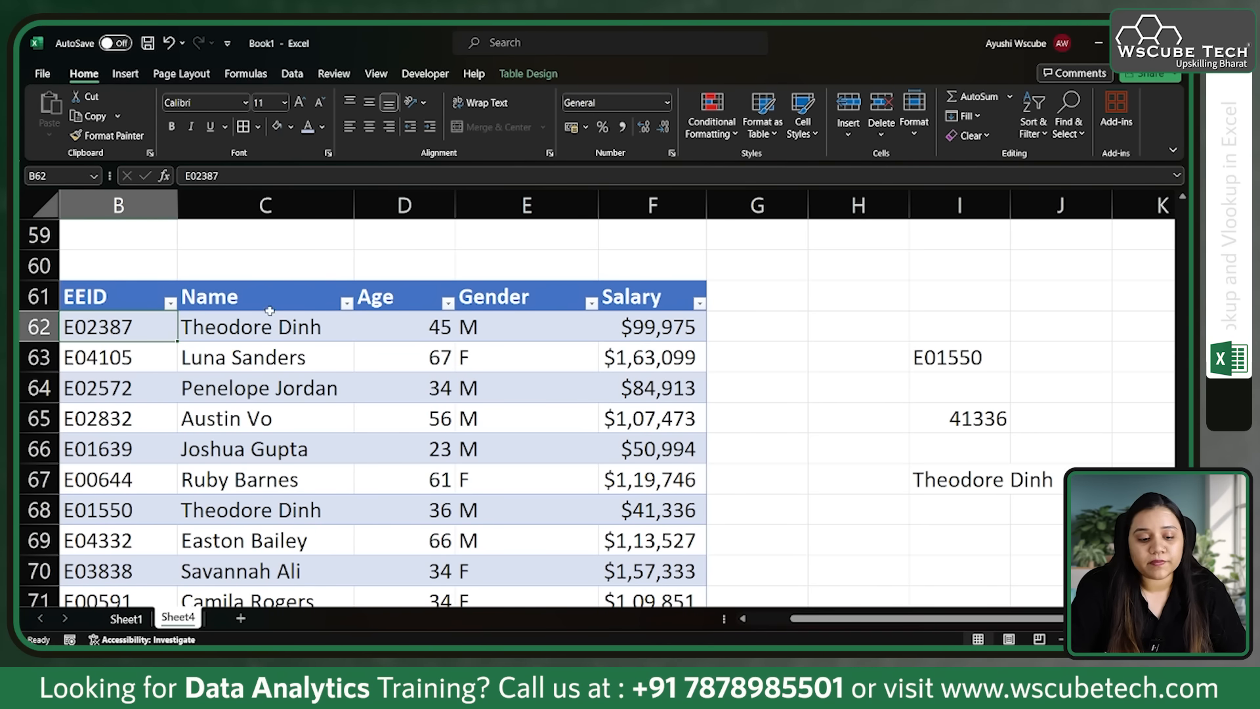
click(266, 284)
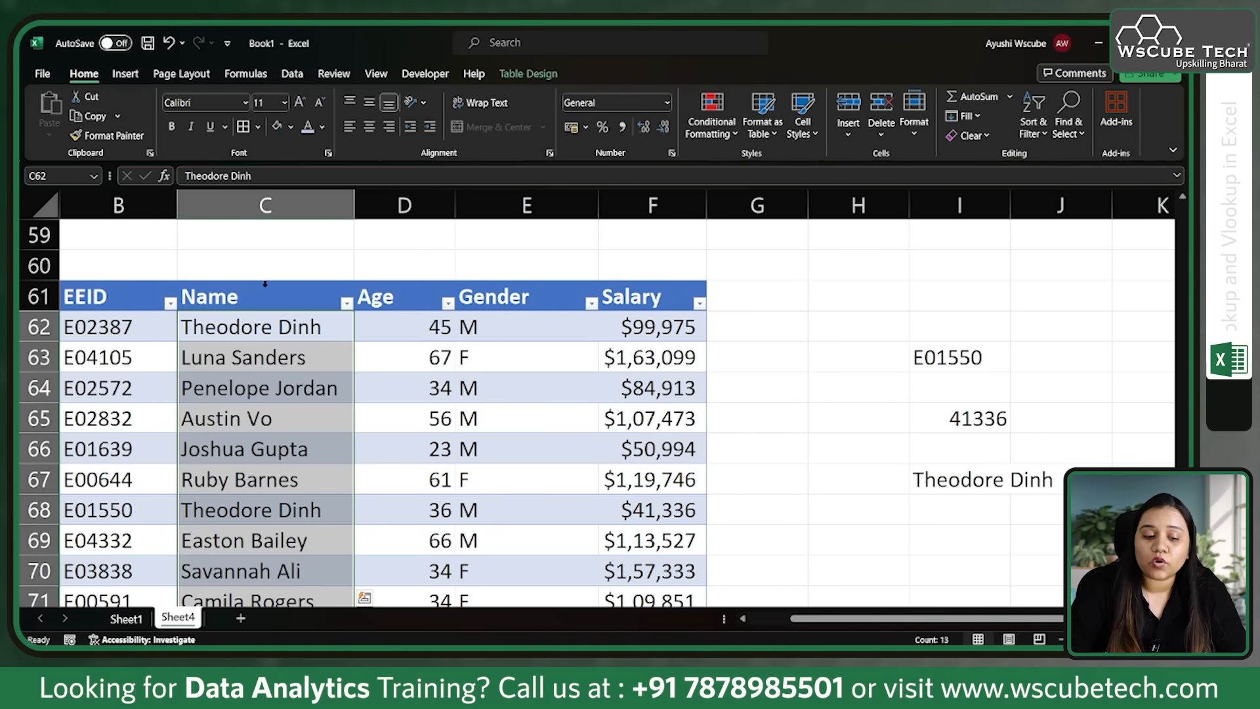
click(262, 327)
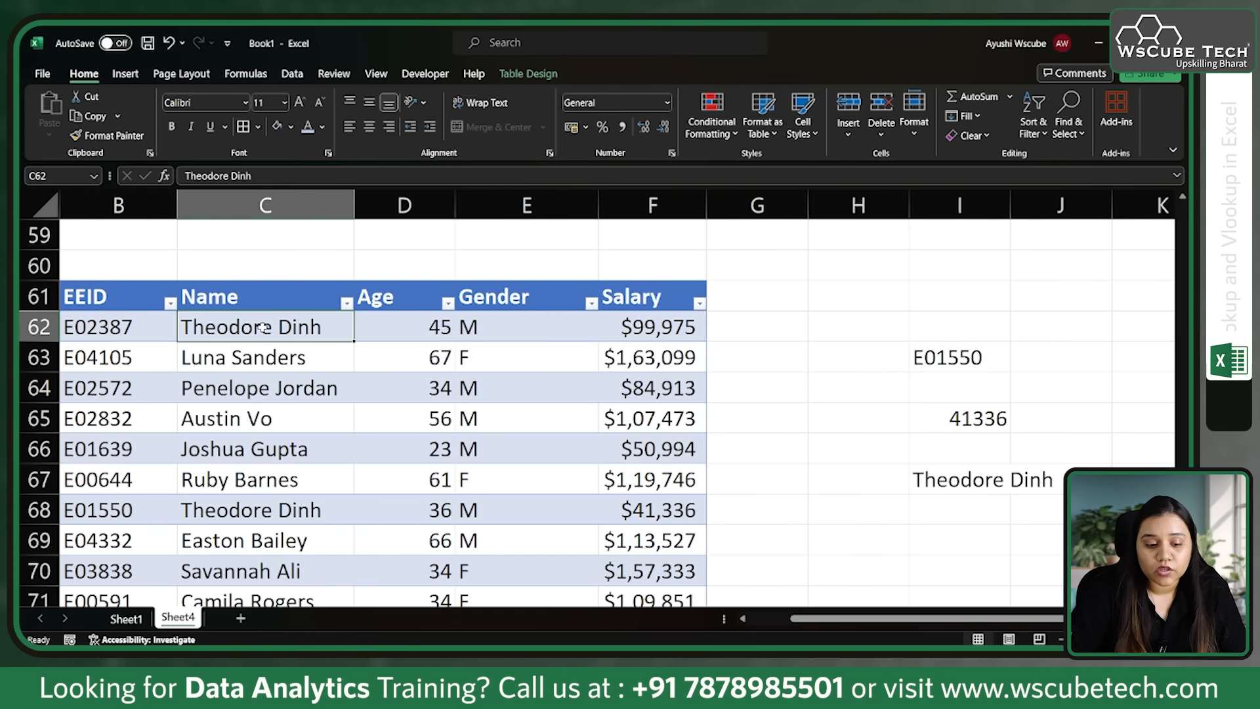
click(280, 508)
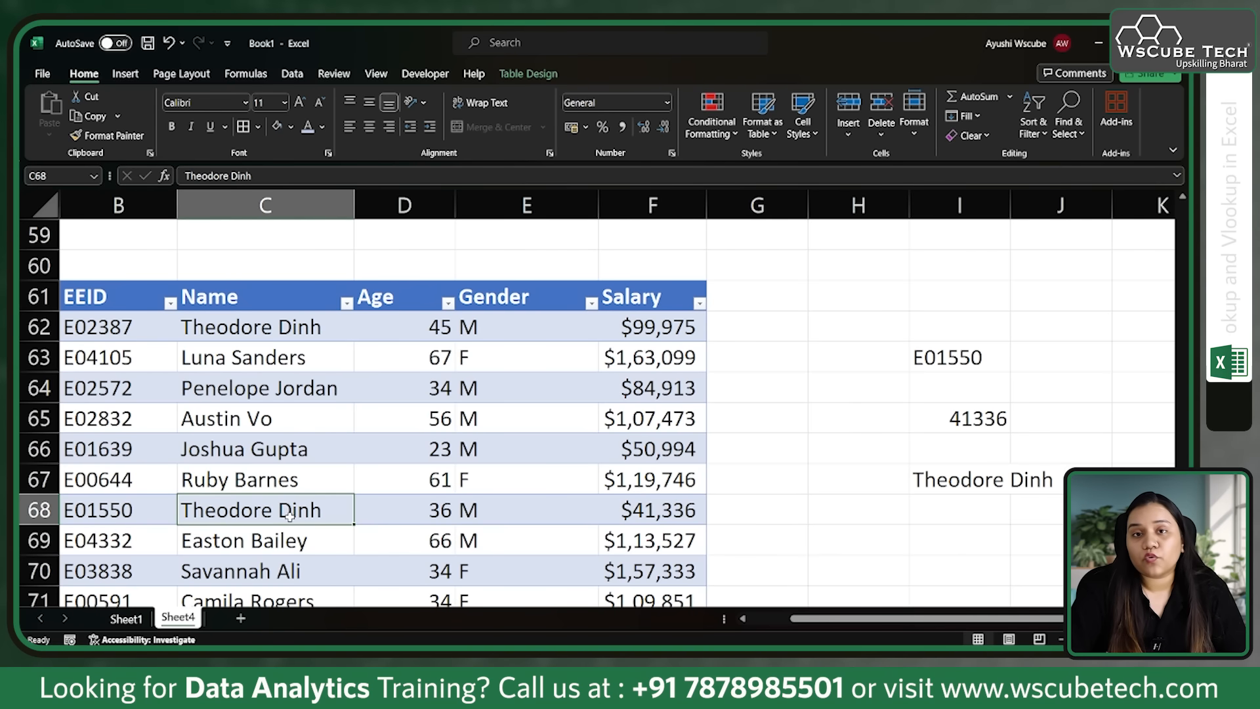
click(281, 329)
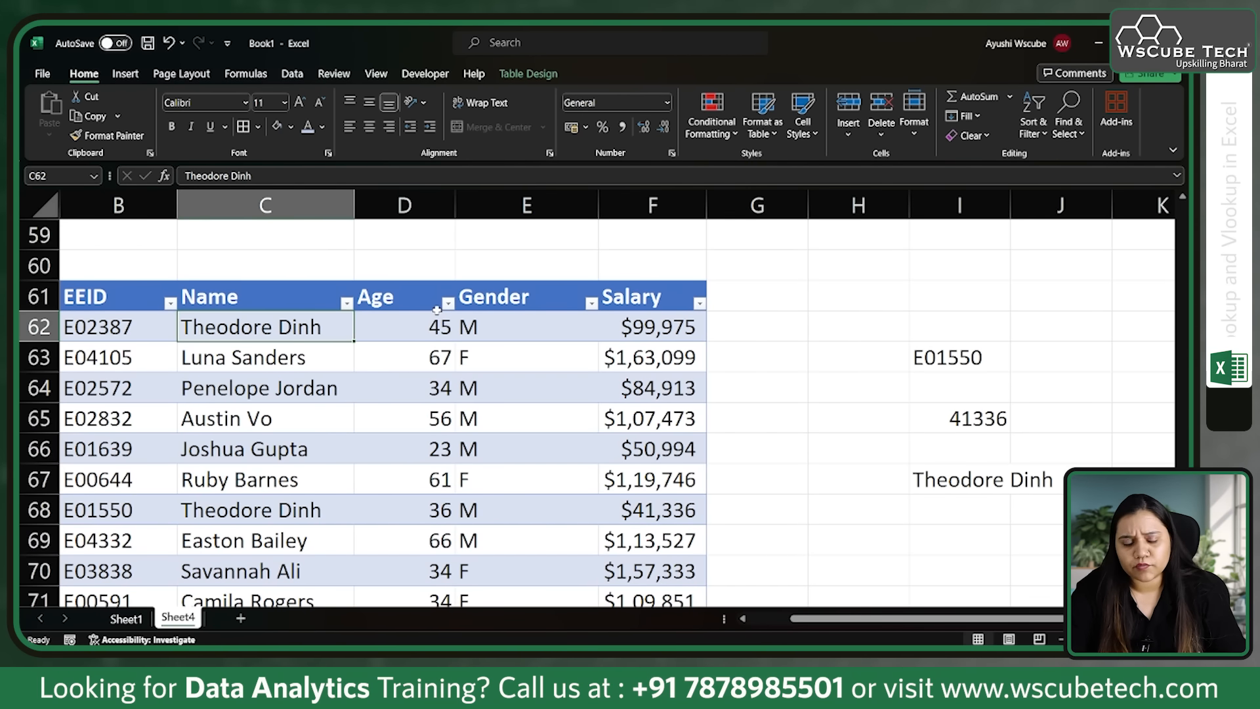
Step: Start a VLOOKUP formula in I69 with the employee name in I67 as the lookup value
scroll(453, 415, down, 1)
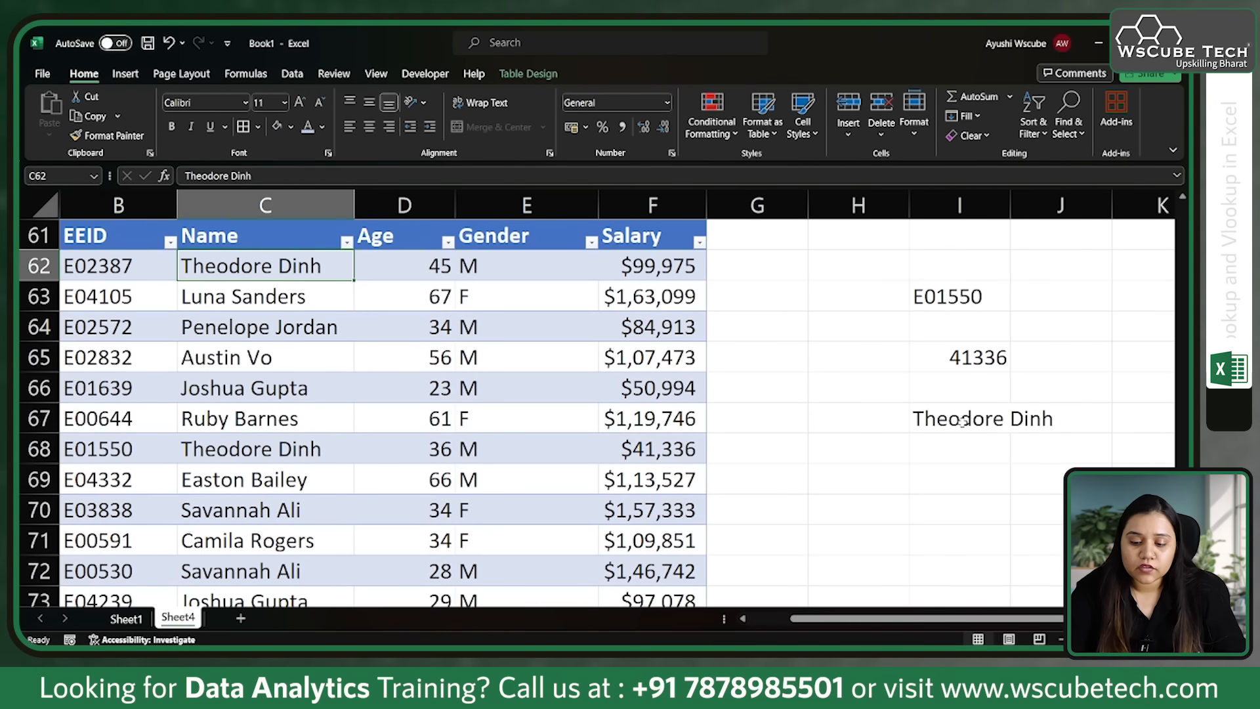
click(962, 422)
click(953, 480)
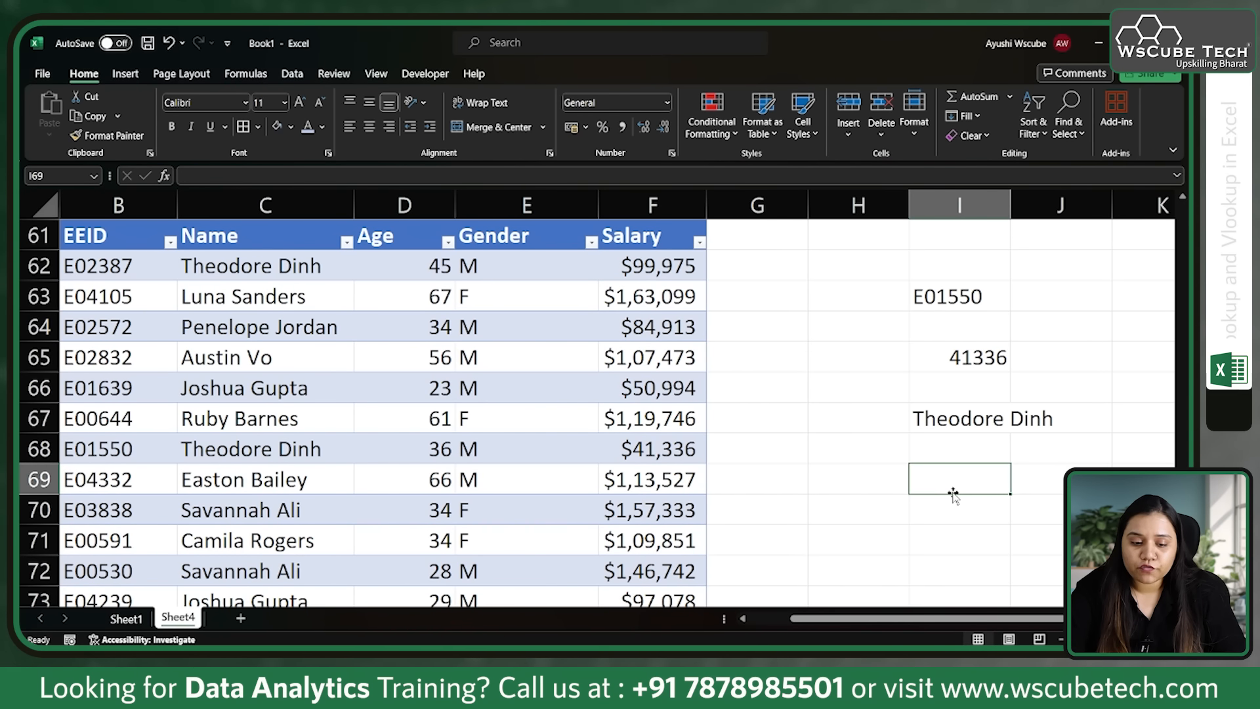
text(=)
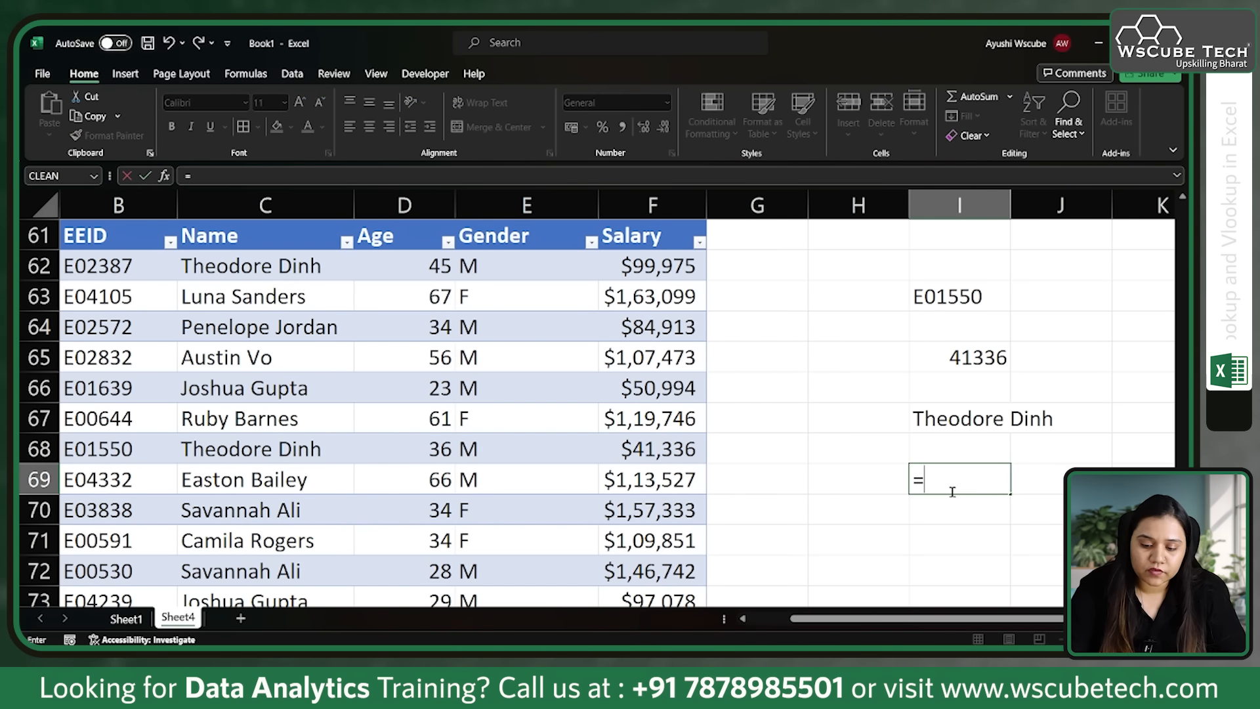
text(loo)
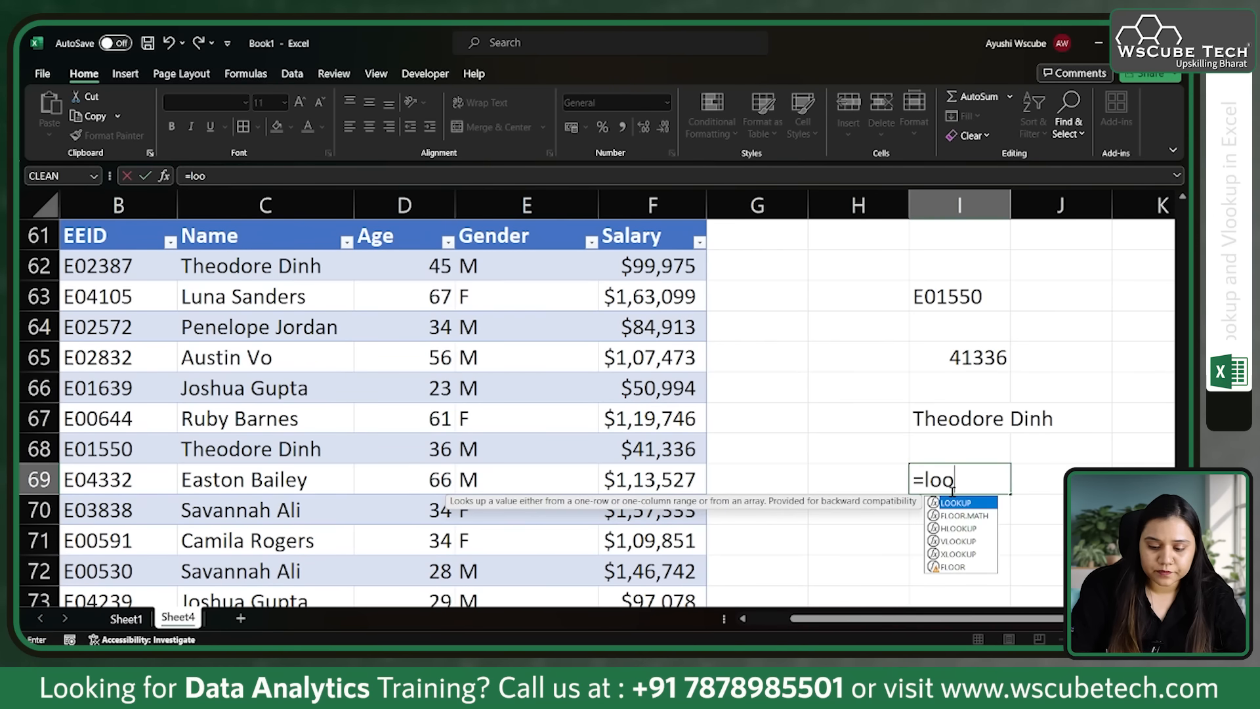
key(BackSpace)
key(BackSpace)
key(BackSpace)
text(v)
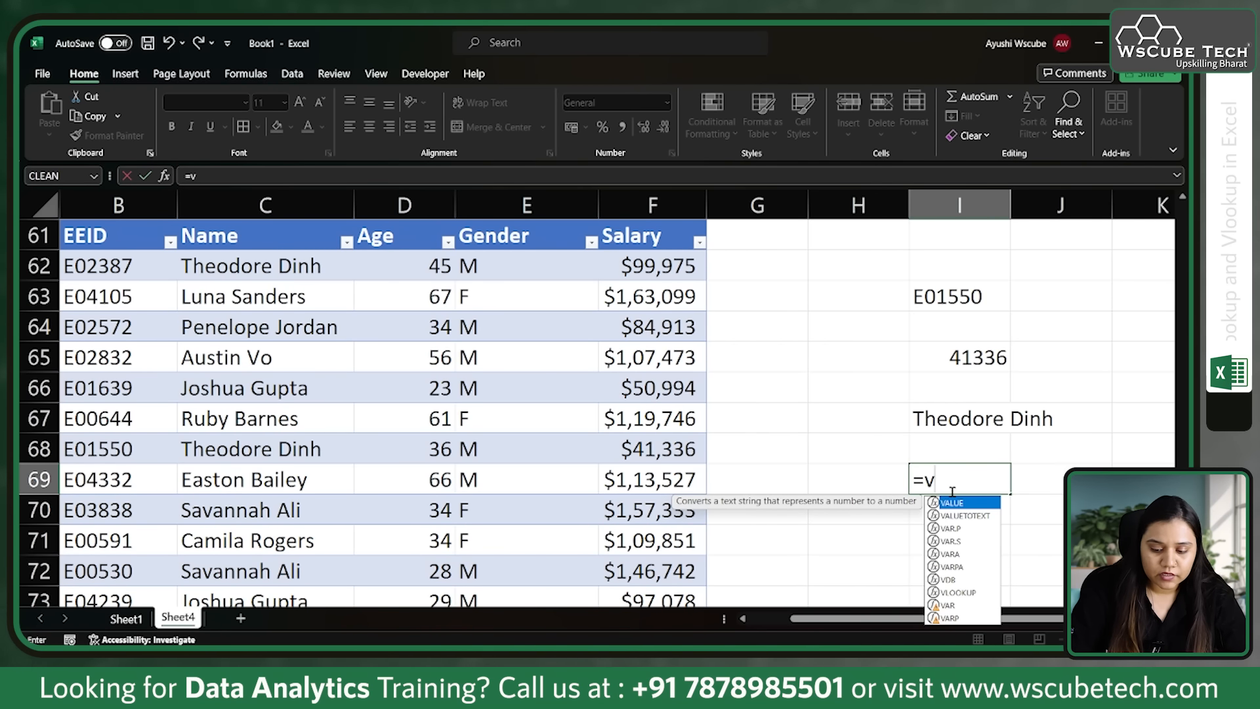
key(Down)
key(Down)
key(Down)
key(Down)
key(Down)
key(Down)
key(Down)
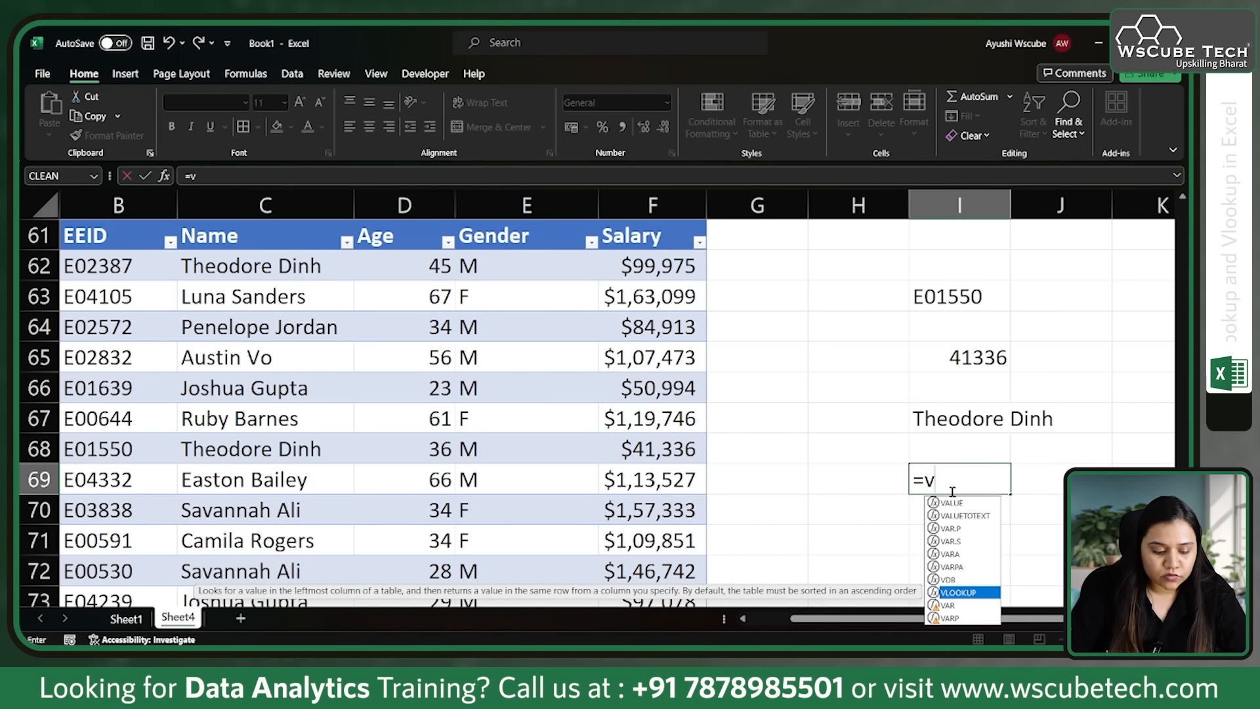
key(Tab)
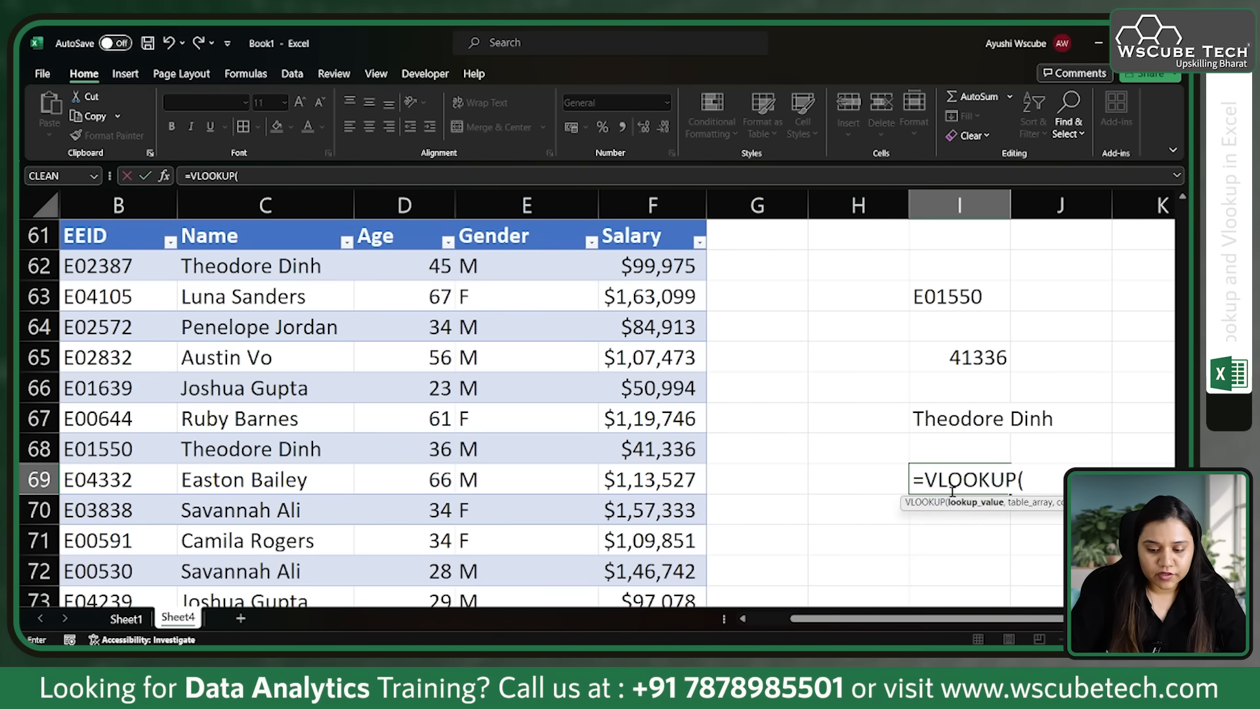
click(1005, 426)
text(,)
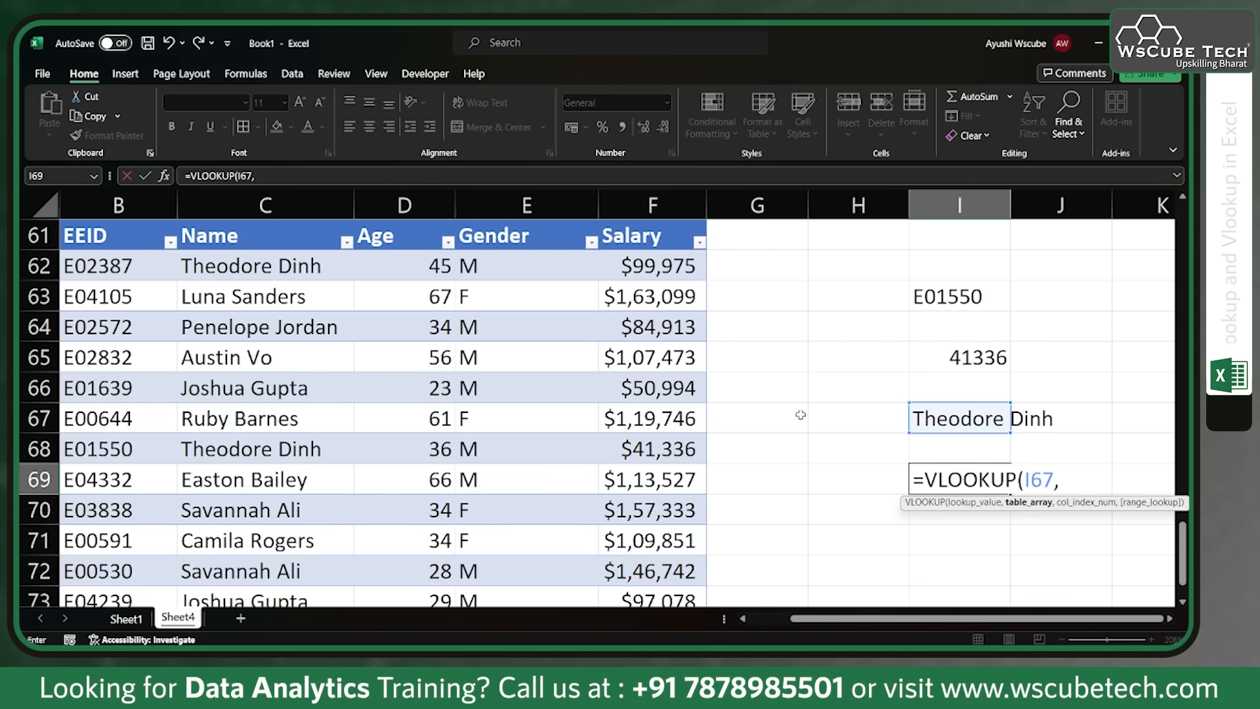
Step: Set the table array of the VLOOKUP in I69 to the Name through Salary columns, from the header row down to row 74
scroll(719, 398, up, 1)
scroll(720, 399, up, 1)
drag(427, 327, 306, 448)
click(253, 297)
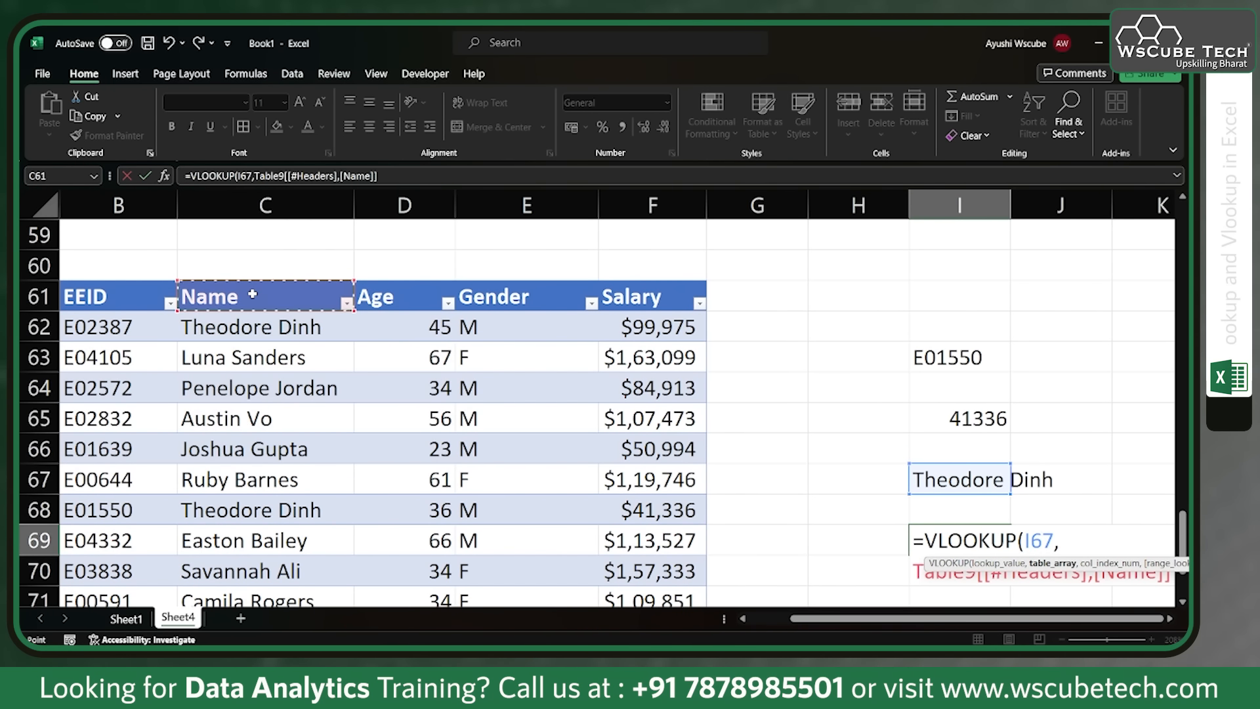
click(213, 322)
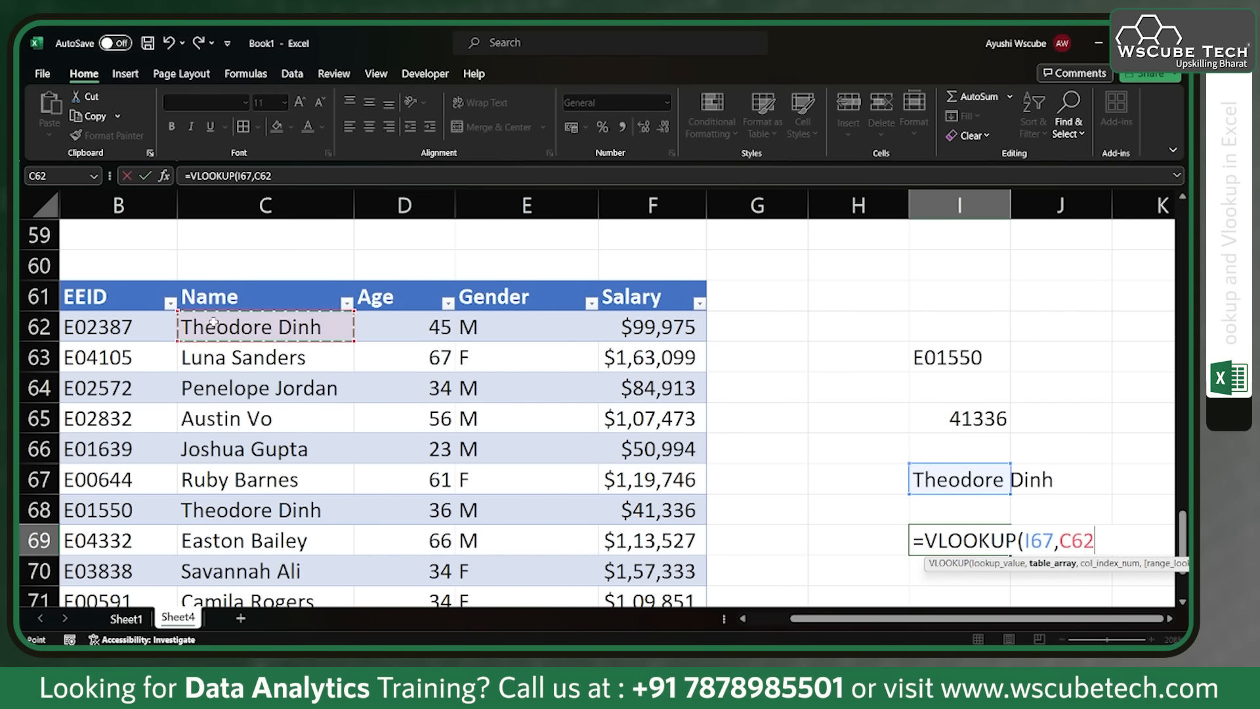
click(191, 296)
drag(191, 297, 444, 577)
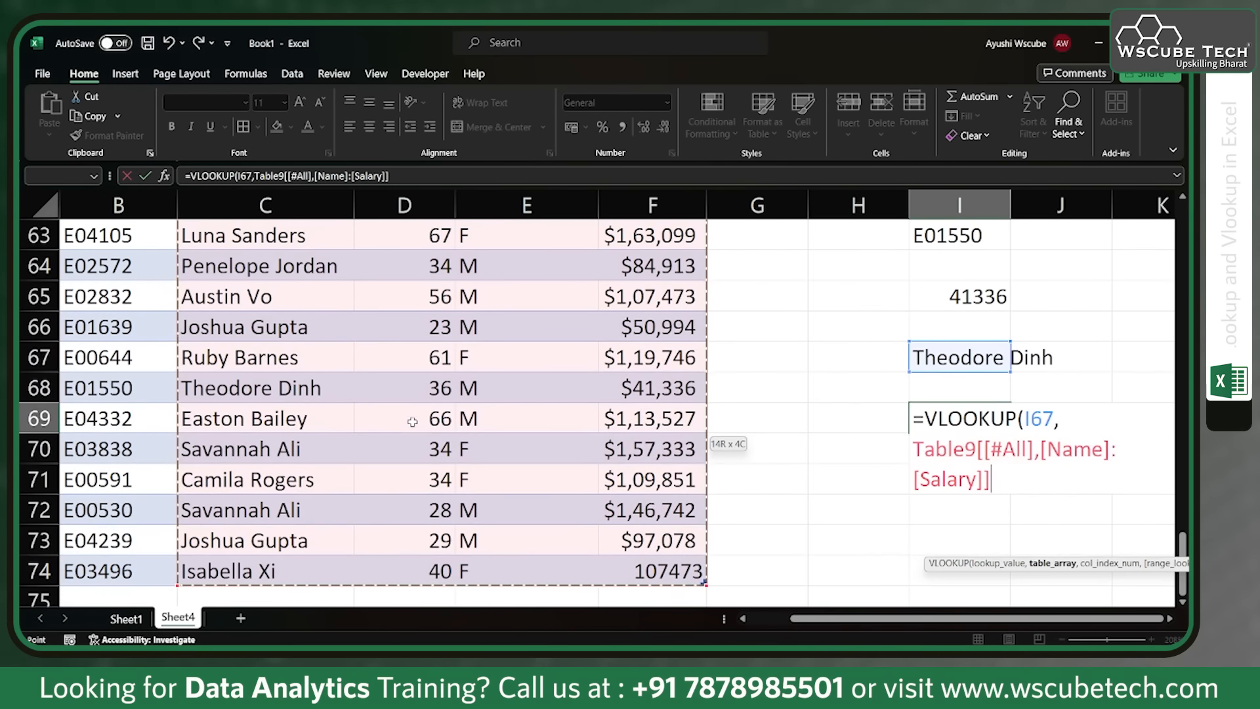
Step: Complete the VLOOKUP in I69 with column index 2 and an exact match (FALSE) to return the employee's age
text(,)
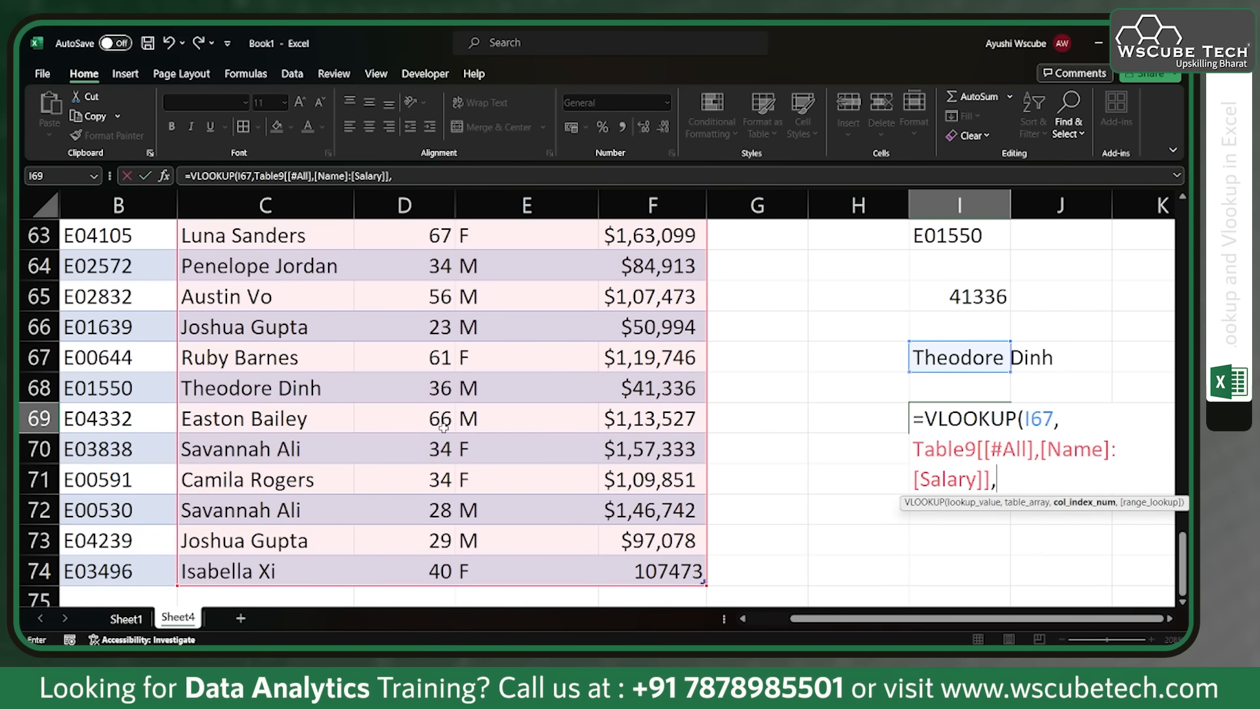
scroll(444, 427, up, 1)
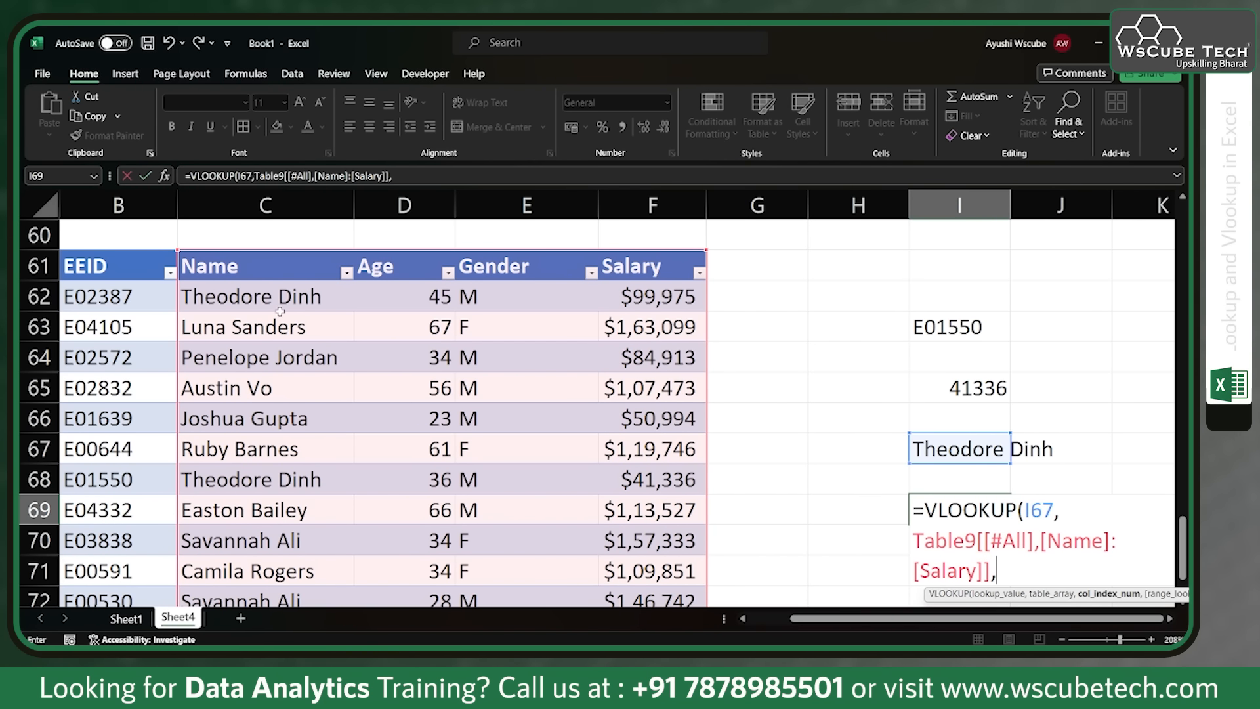
text(2,)
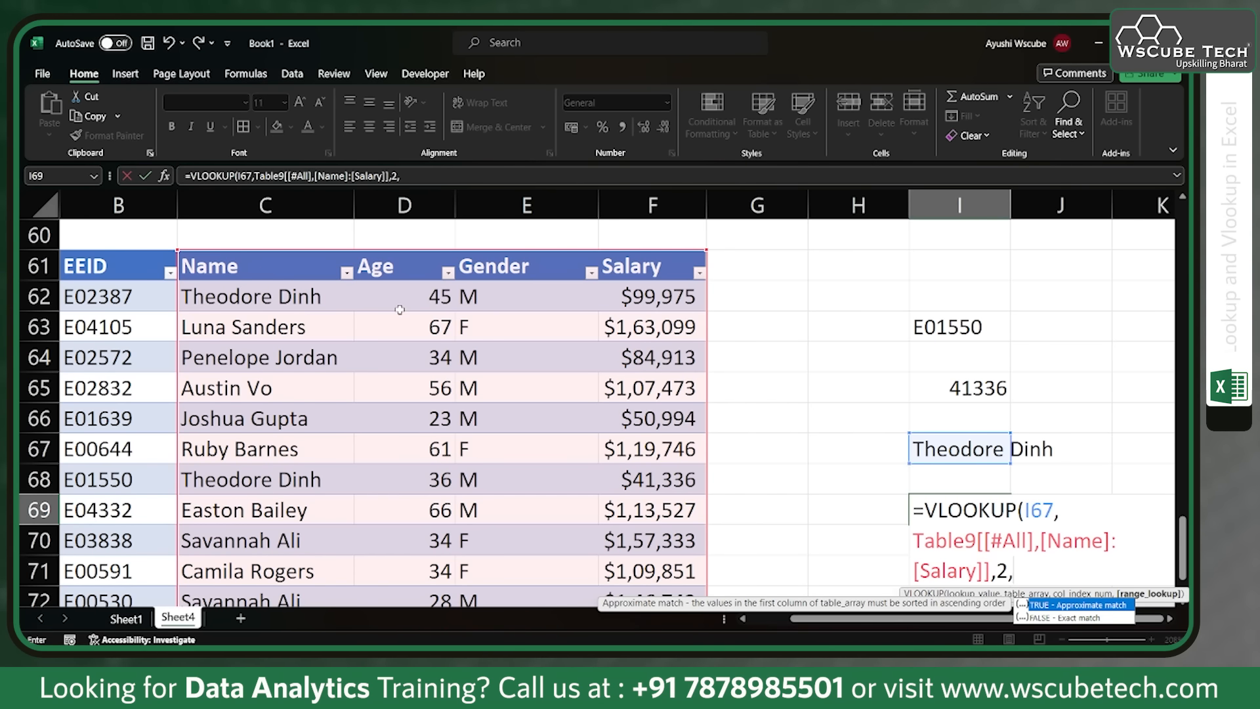
key(Down)
key(Tab)
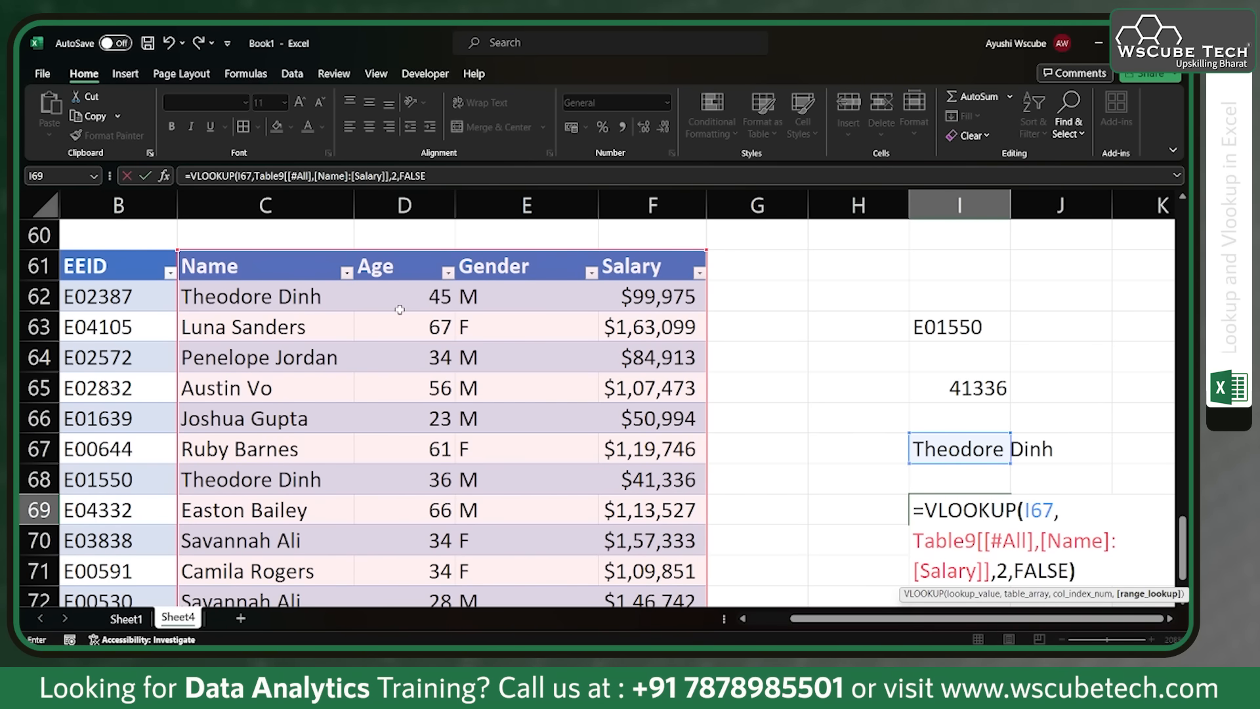
text())
key(Return)
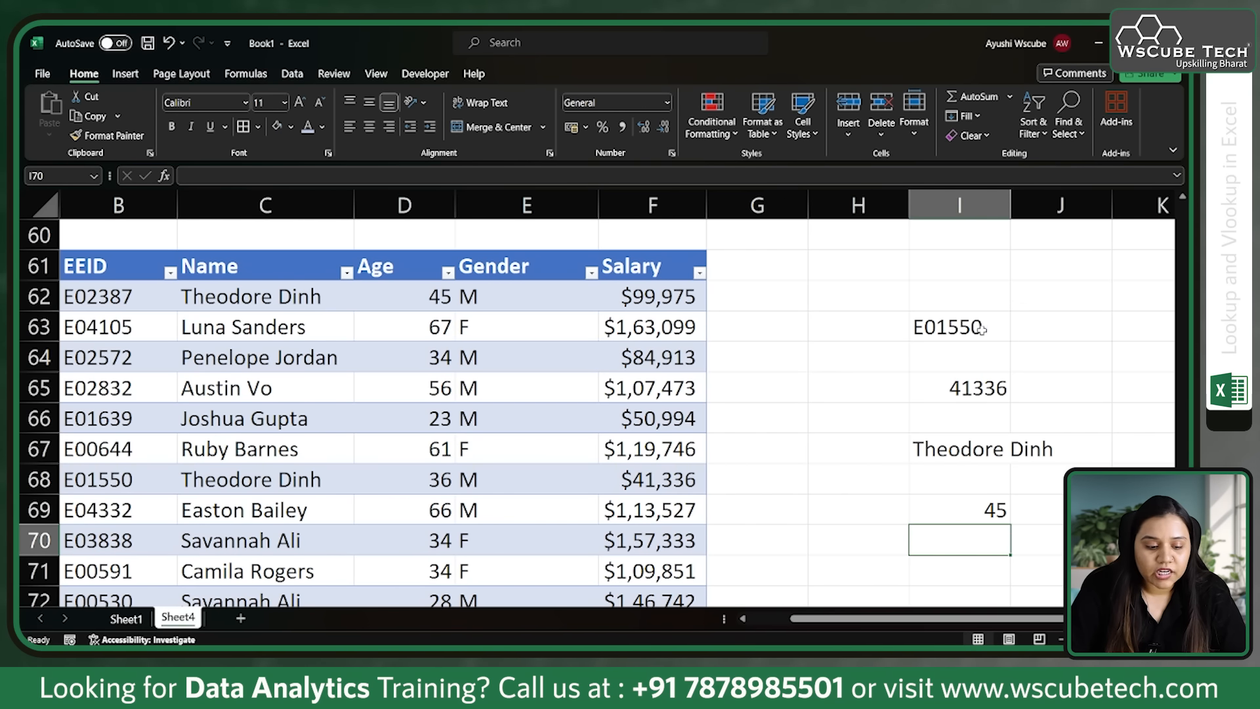
Step: Check the lookup name in I67 and the result in I69 against the same-named employee in C68 and the age in D62
click(946, 449)
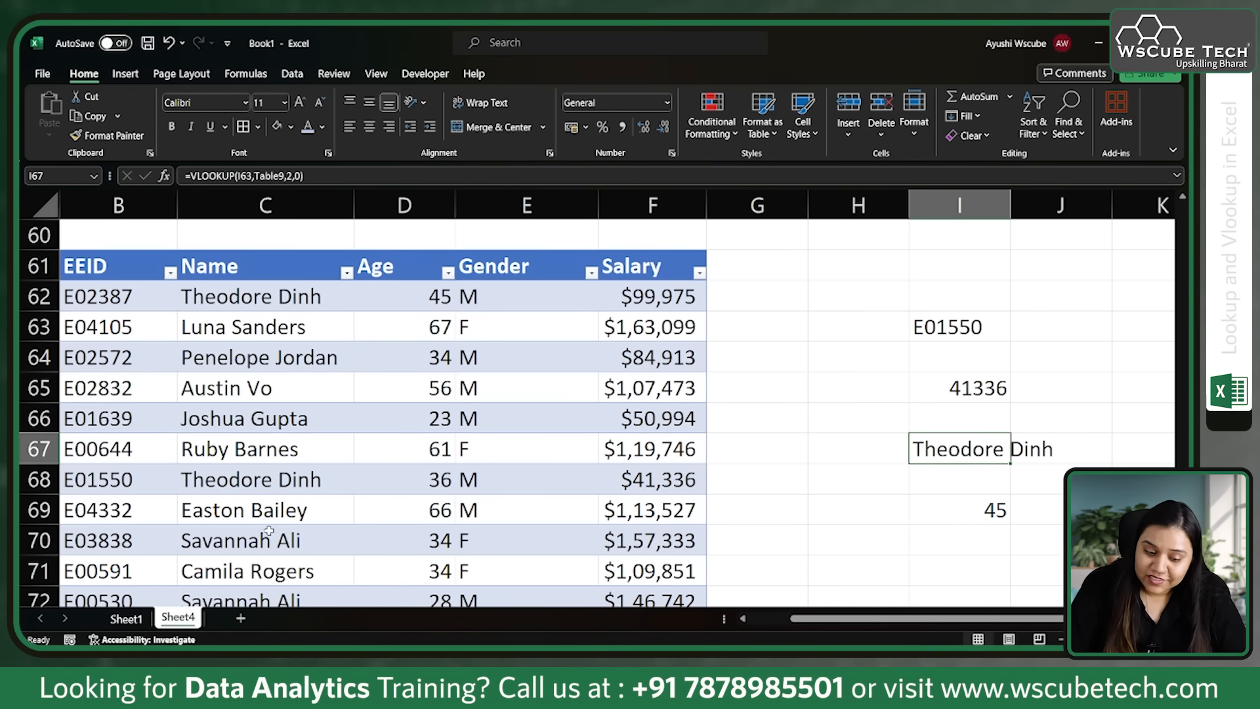
click(266, 479)
click(963, 525)
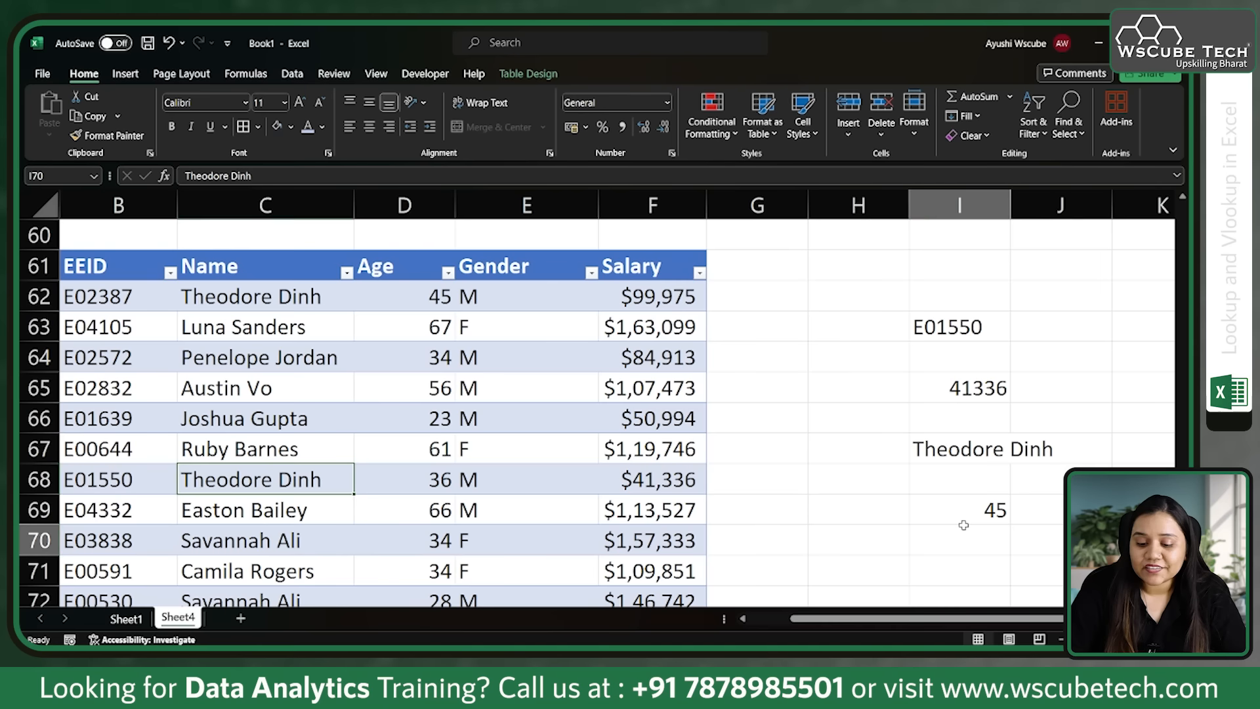
click(957, 513)
click(426, 299)
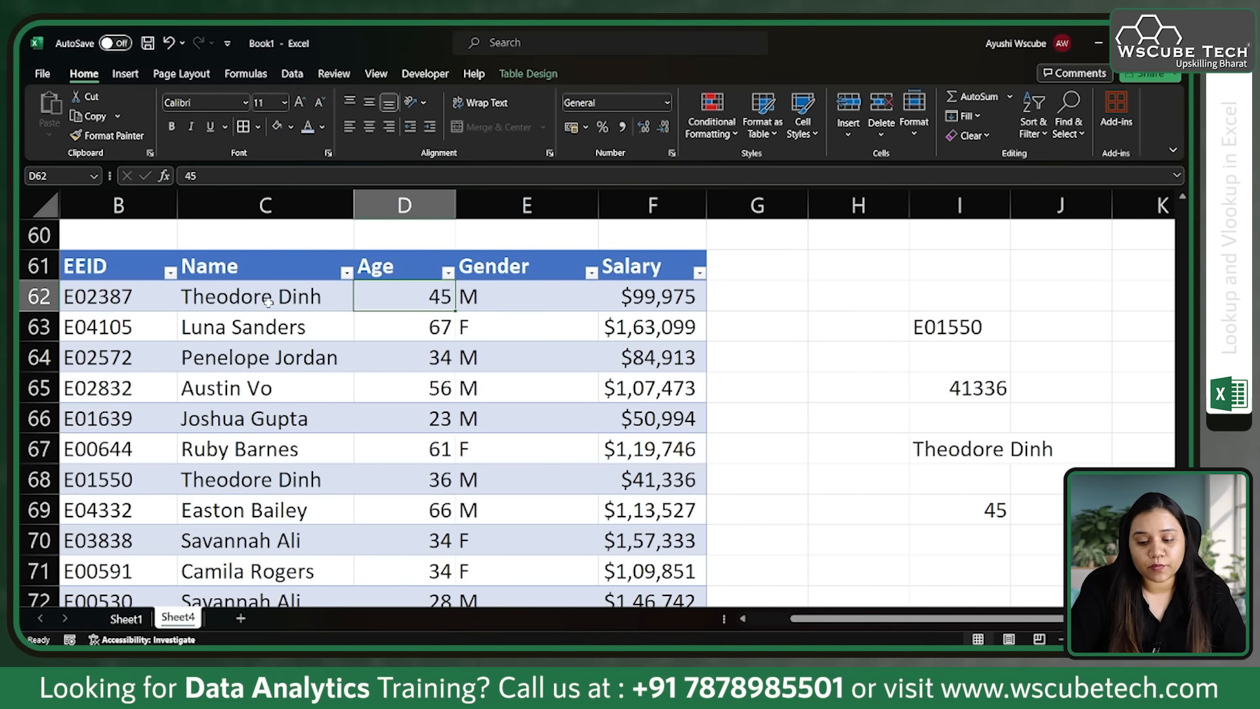
click(970, 441)
Step: Examine the EEID column, the first employee name in C62, and the Name through Gender columns as lookup data
click(146, 250)
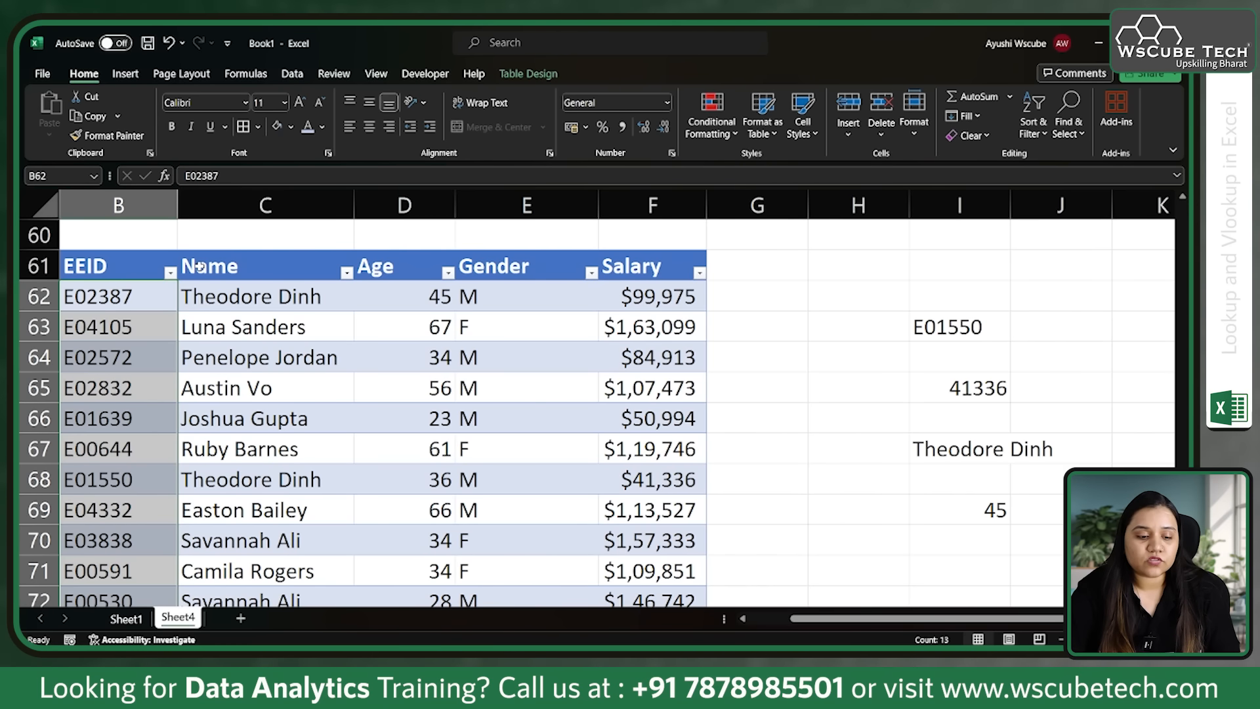
click(276, 298)
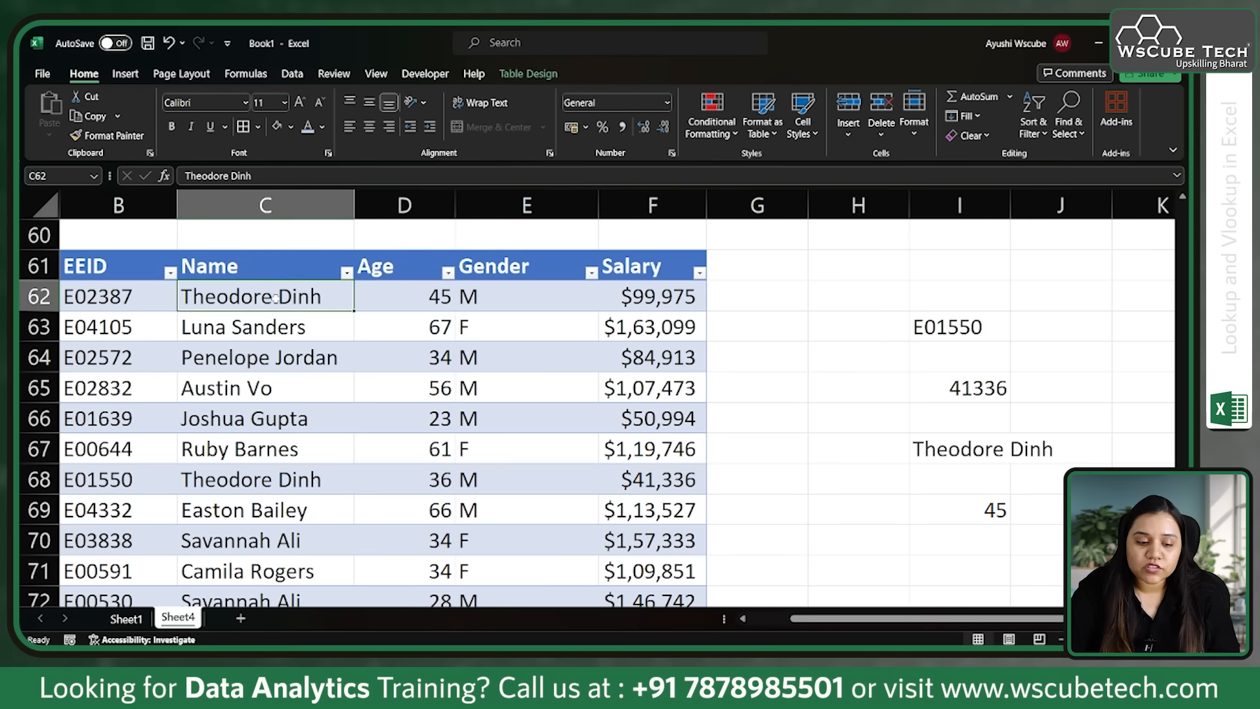
drag(213, 275, 598, 571)
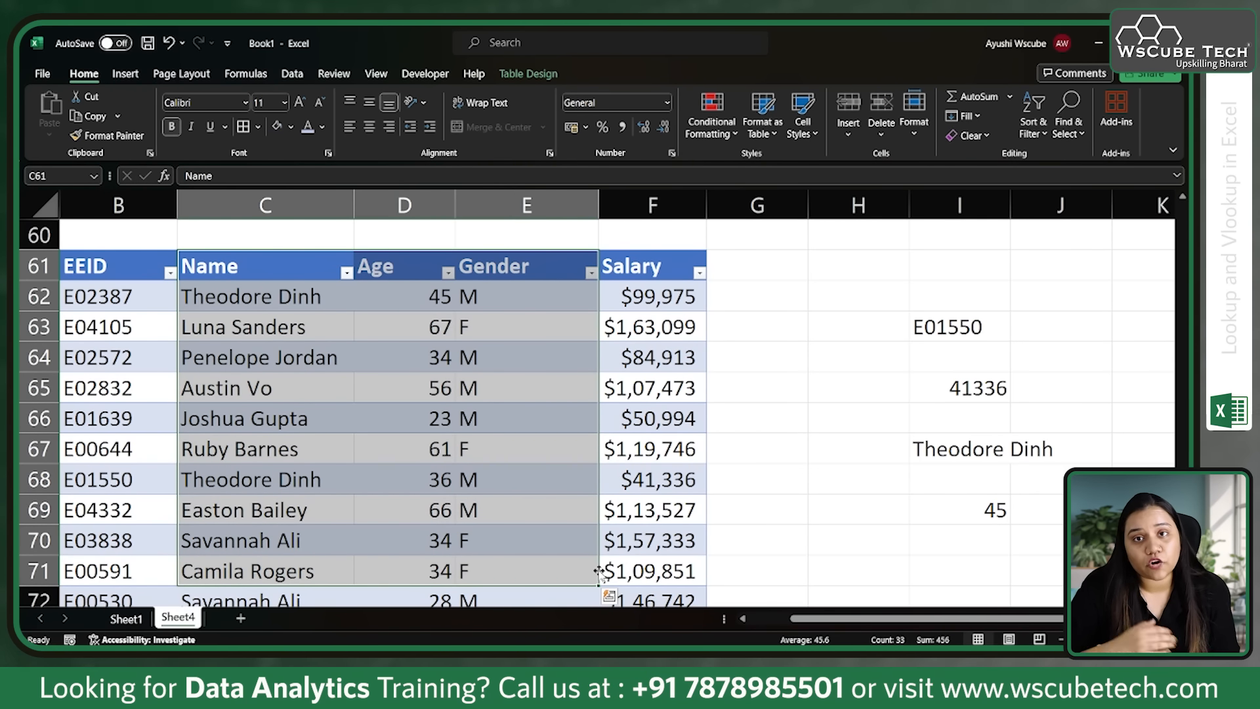
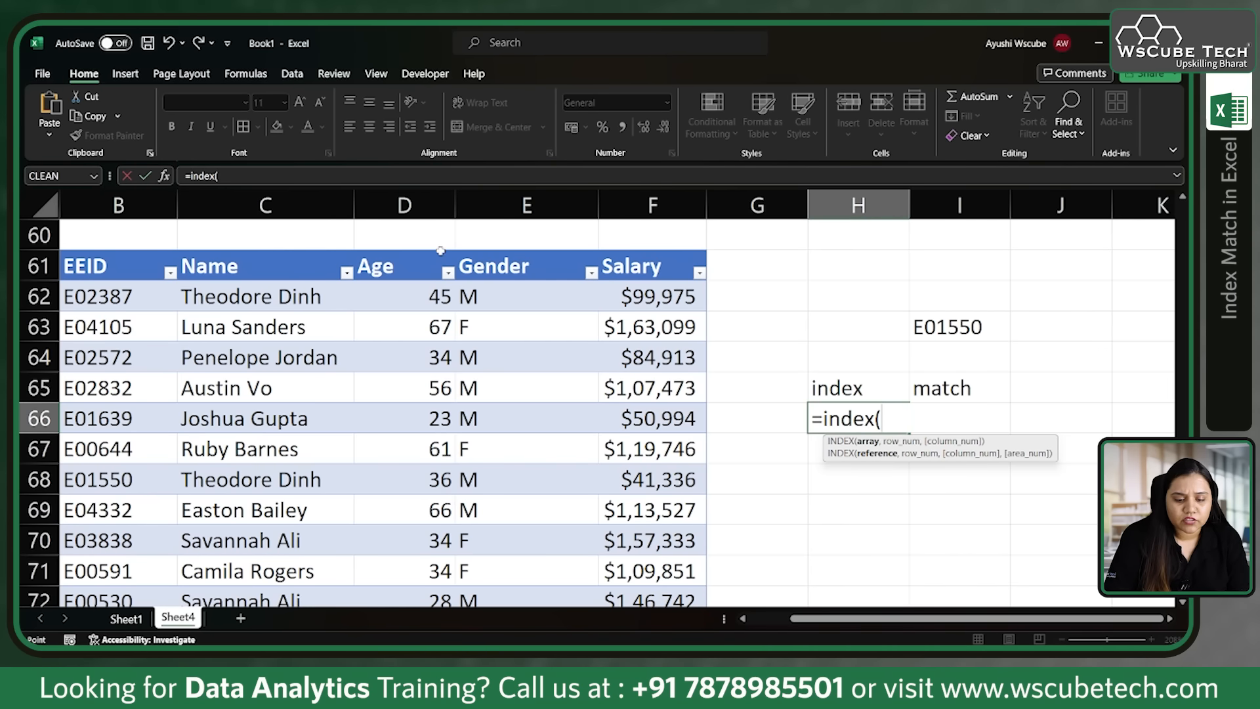
Step: Complete the INDEX formula in H66 with the table's Age column as array and 5 as row number
click(440, 250)
text(,)
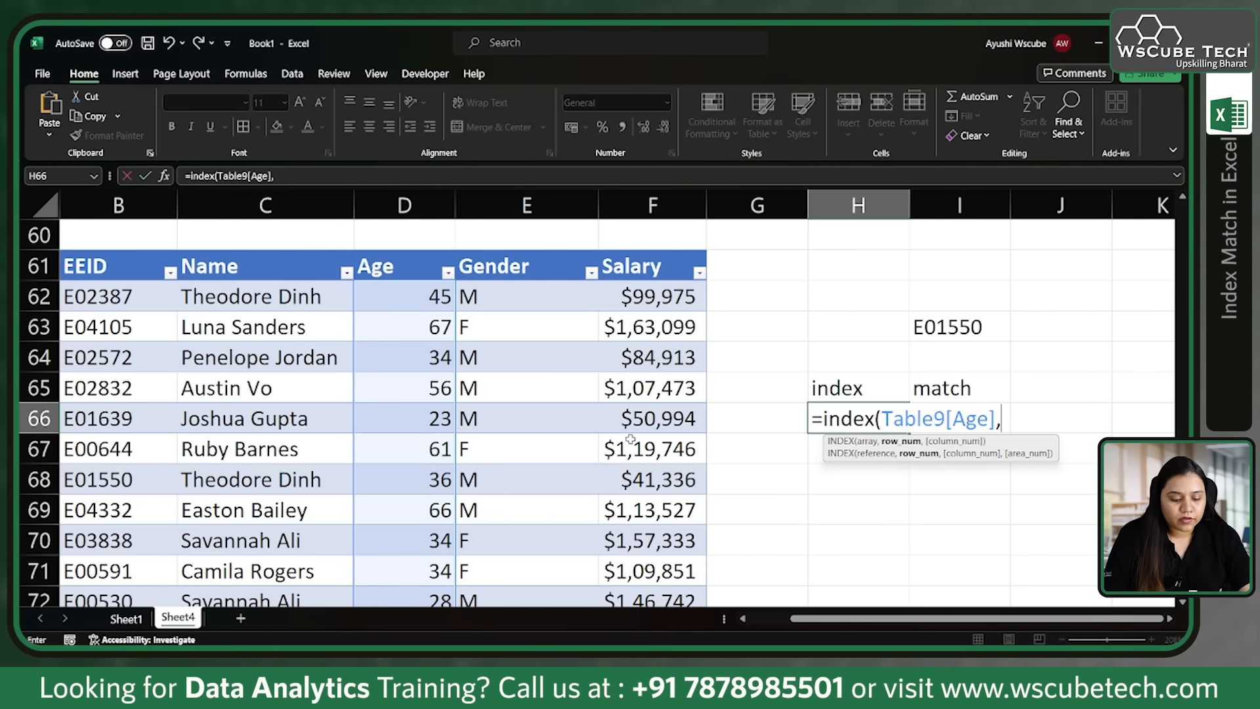
text(5))
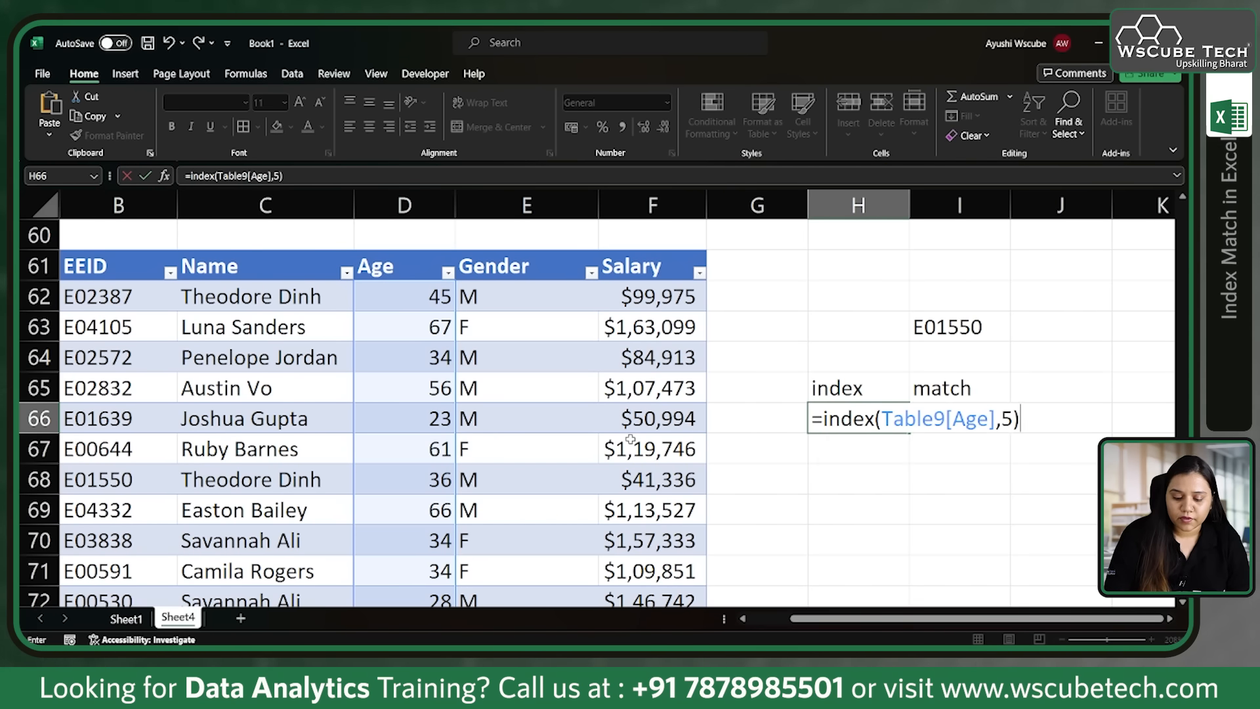
key(Return)
Step: Compare the INDEX result in H66 with the first five ages in D62:D66
click(857, 421)
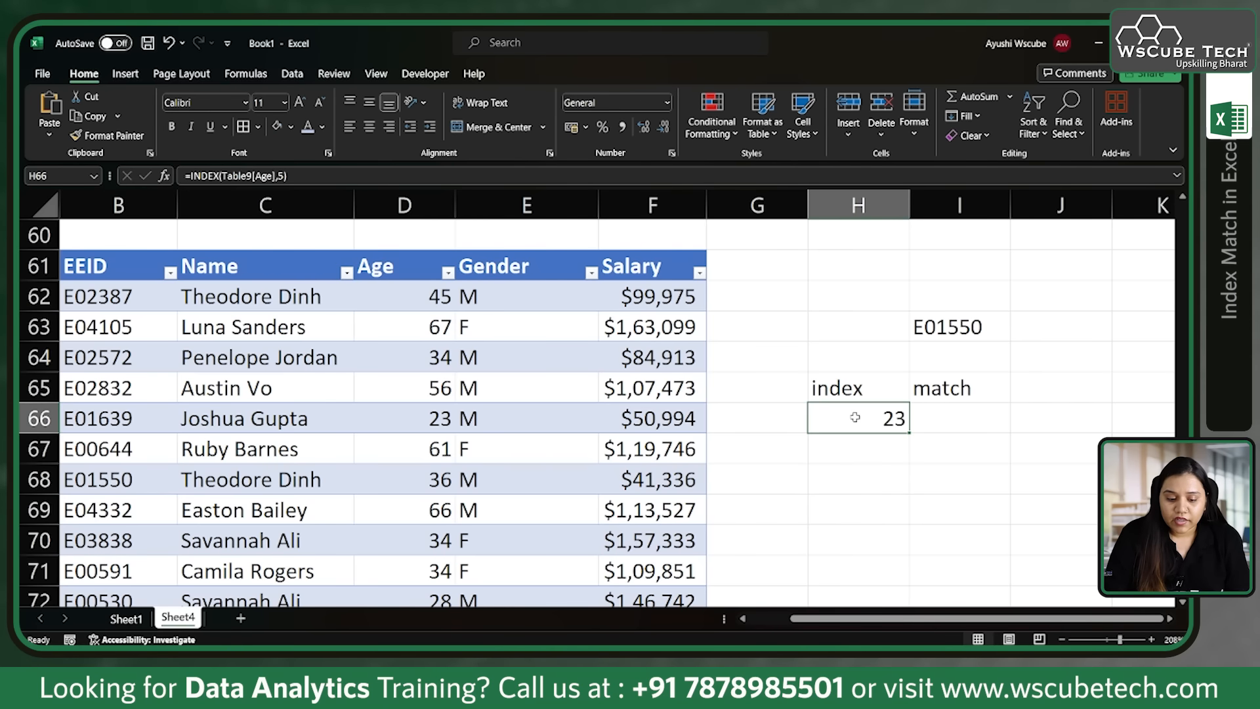
drag(418, 298, 421, 430)
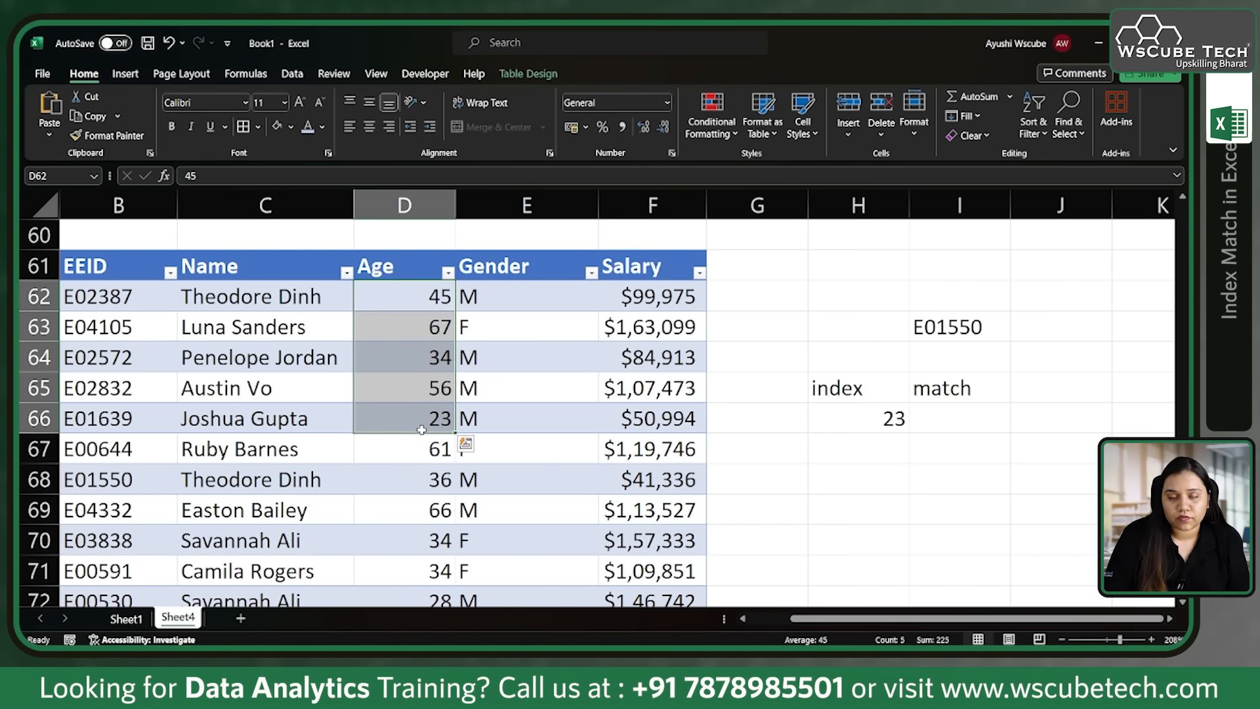
click(875, 419)
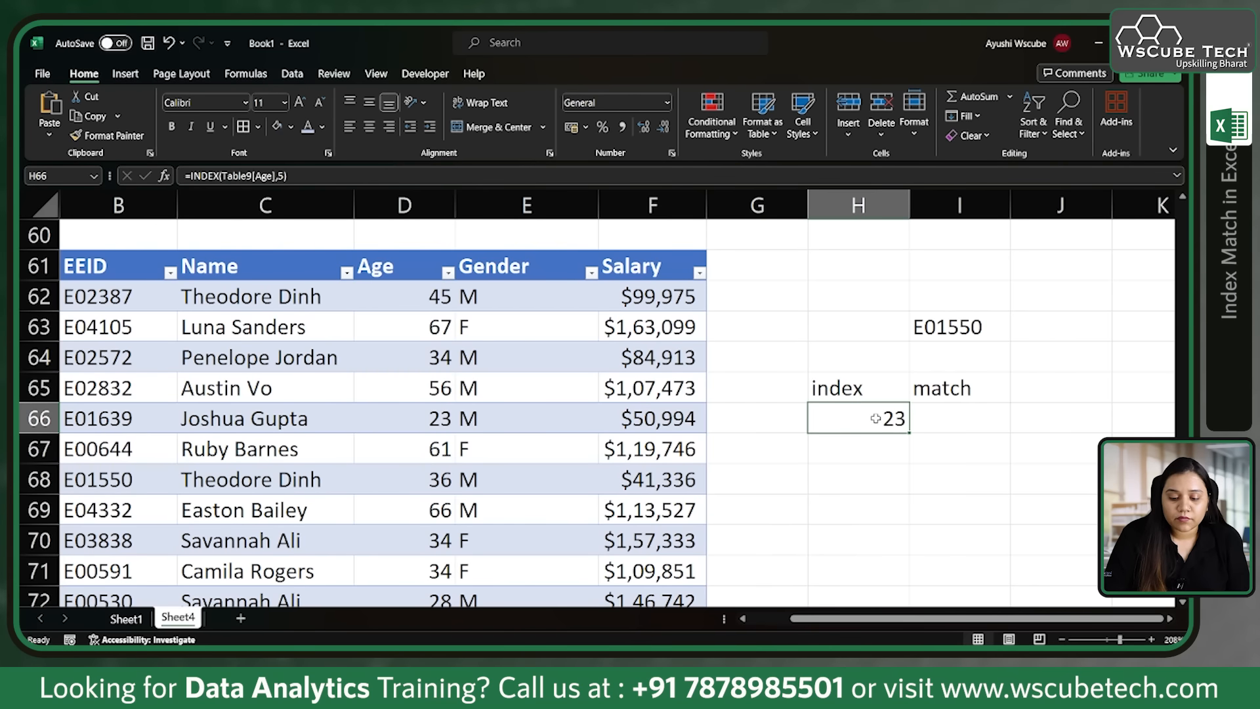
drag(424, 295, 420, 410)
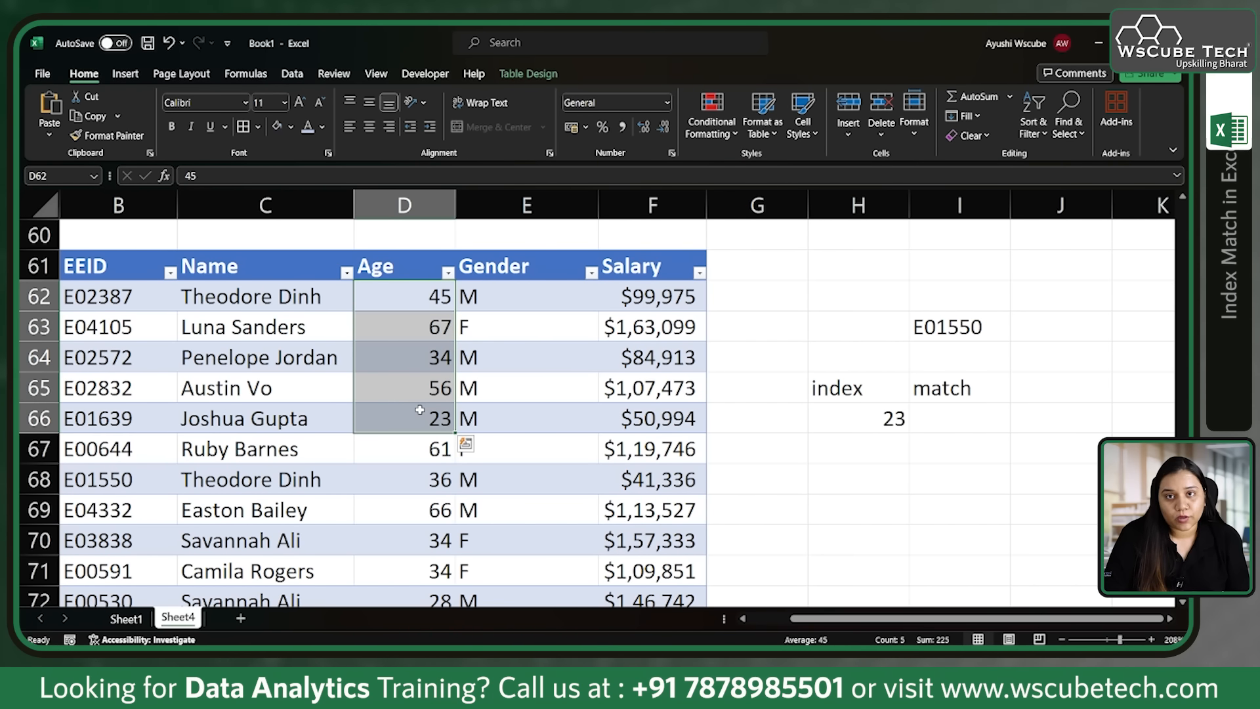
click(840, 419)
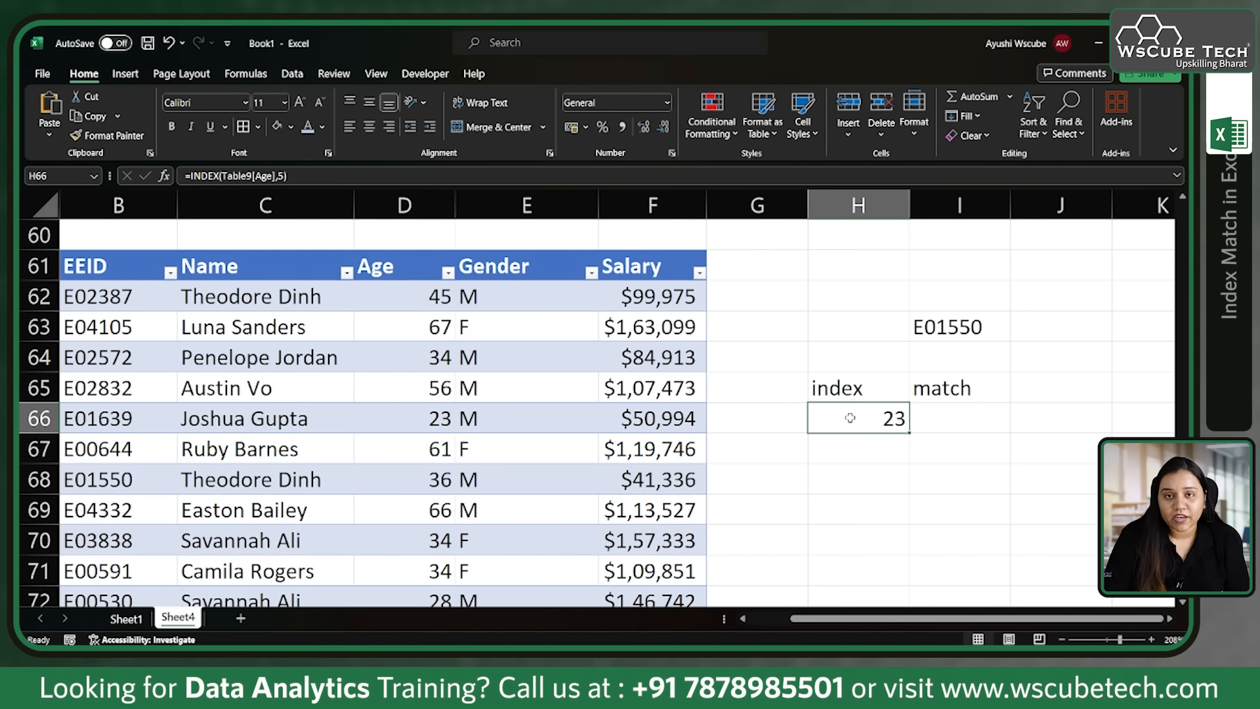
Step: Start a MATCH formula in I66 with the employee ID in I63 as the lookup value
click(952, 419)
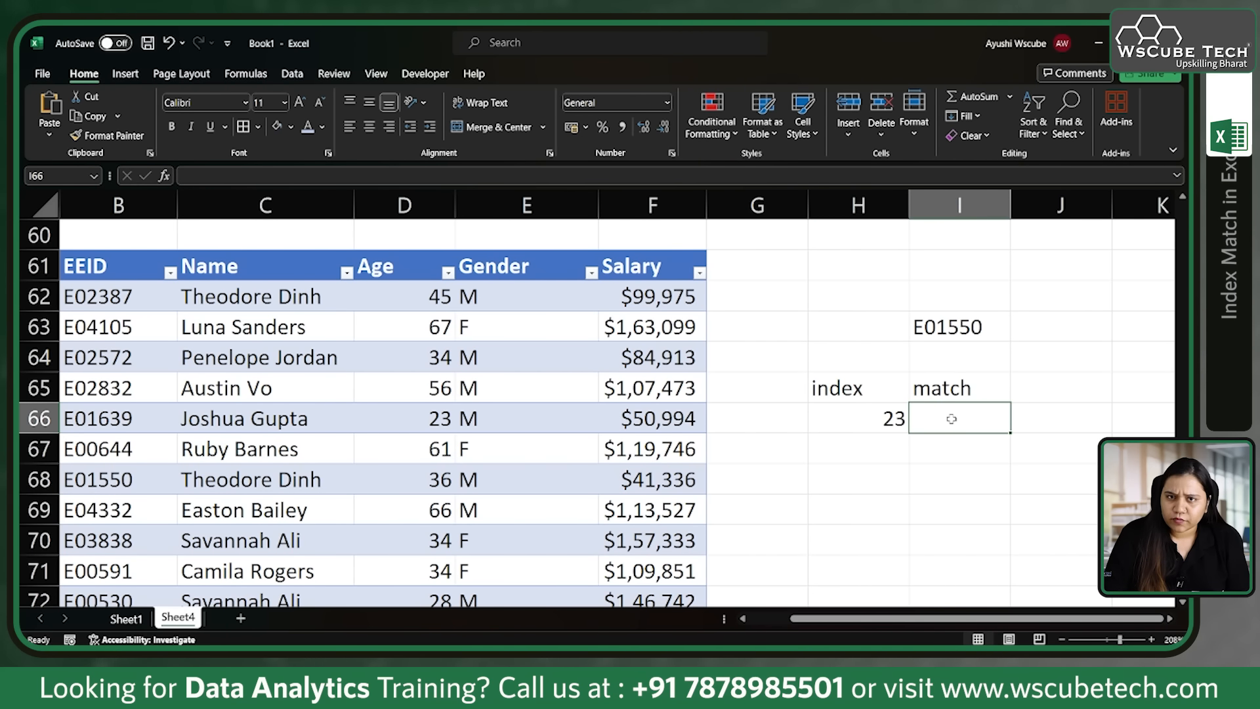
text(=match)
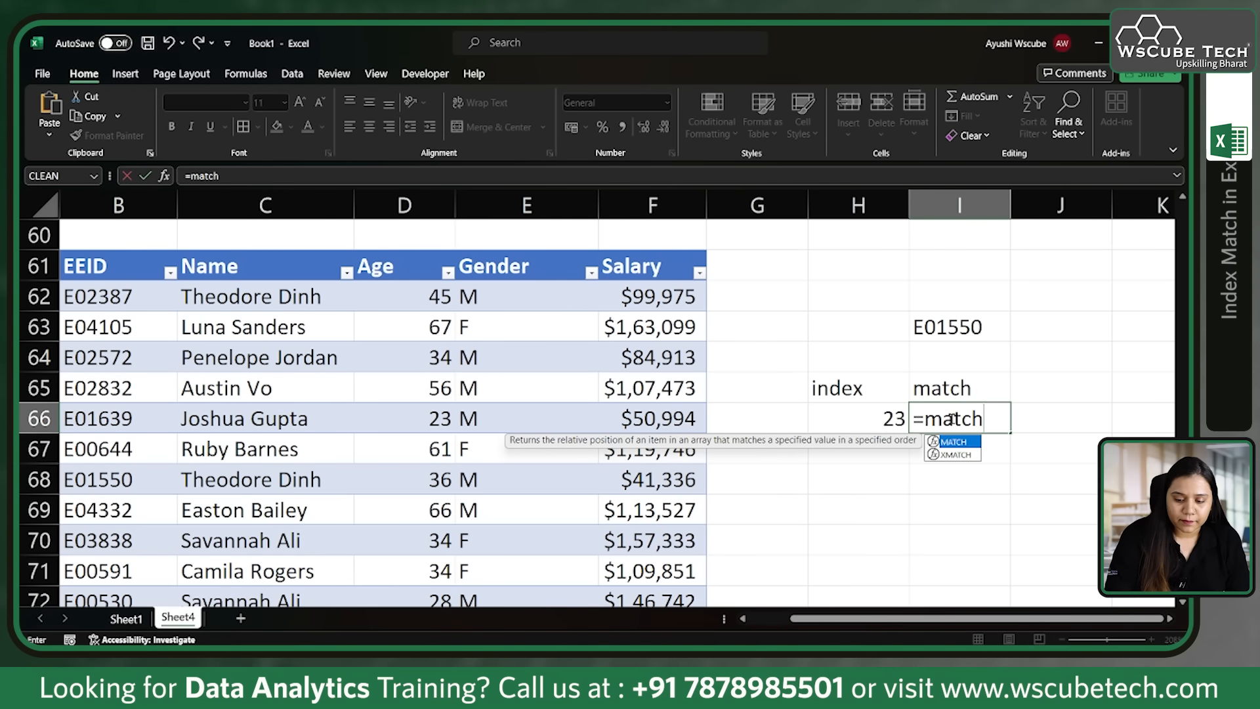
text(()
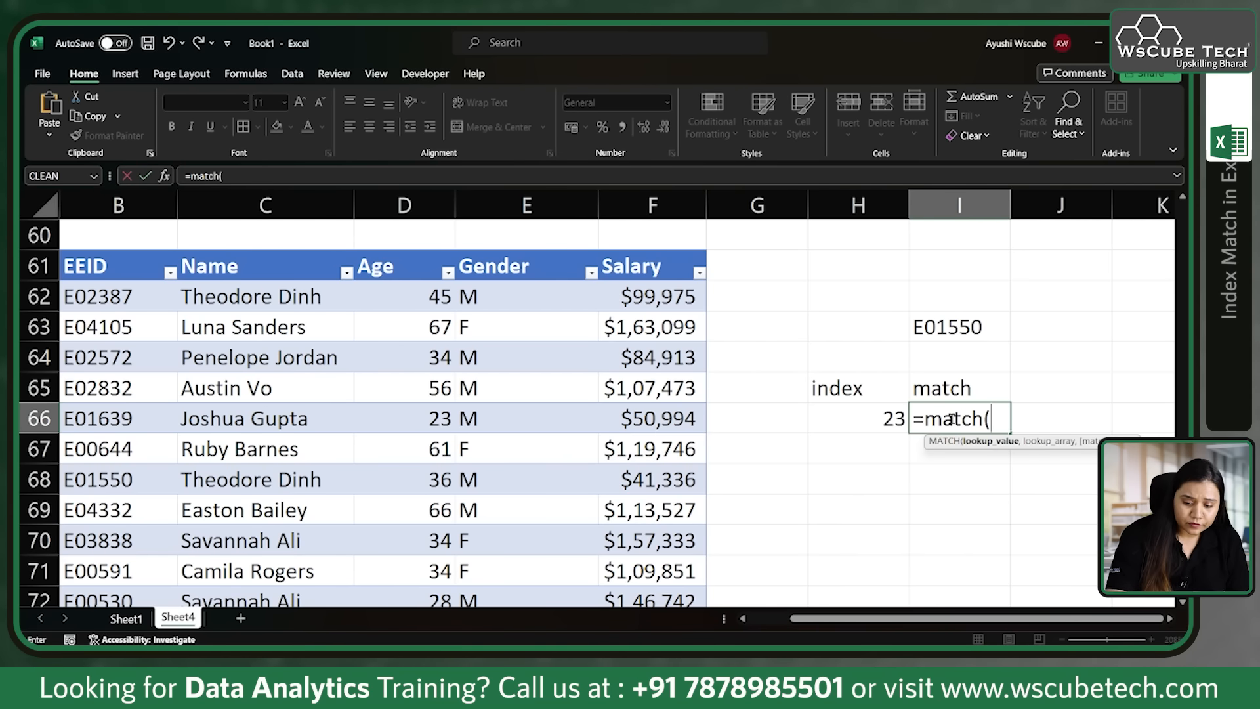
click(975, 324)
text(,)
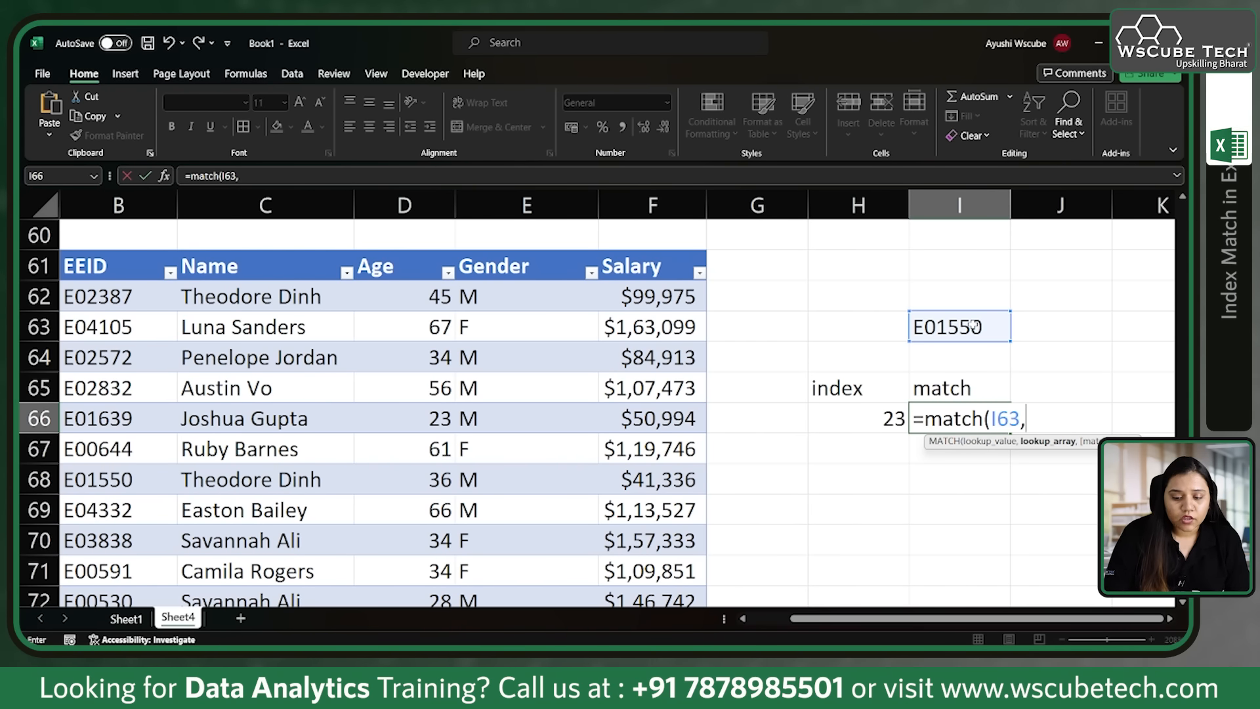
Step: Complete the MATCH in I66 with the table's EEID column as lookup array and an exact match (0)
click(135, 248)
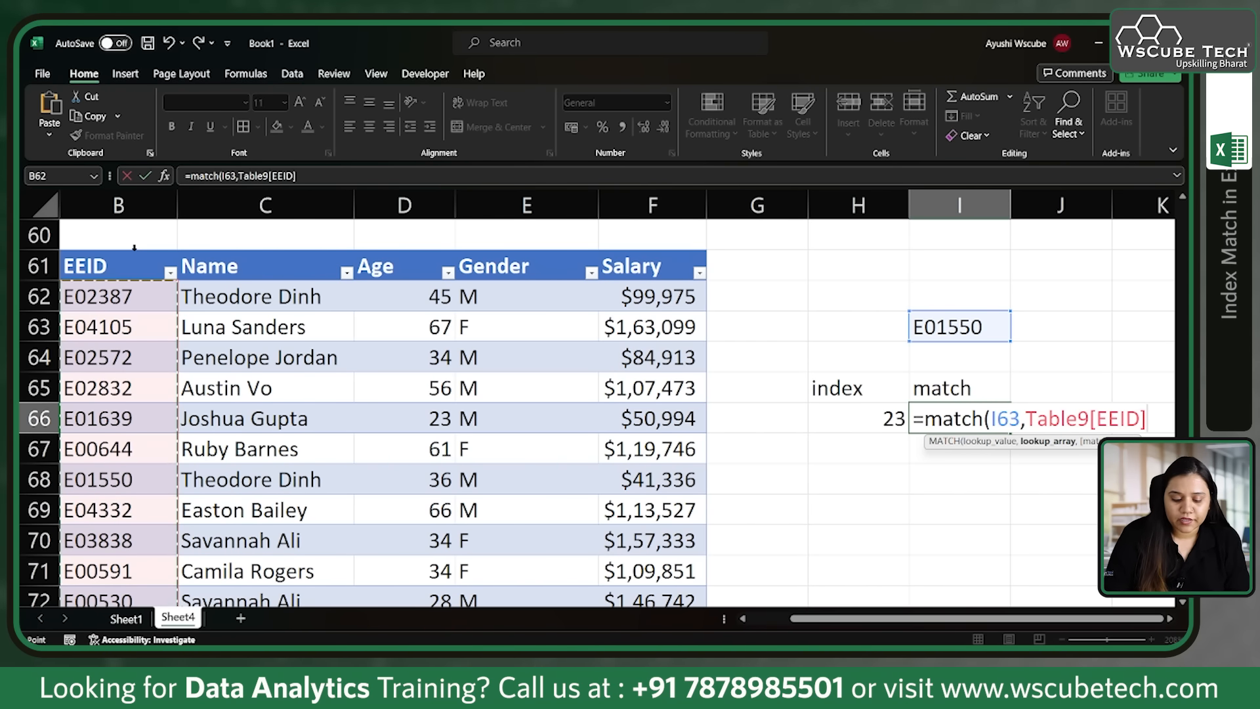
text(,)
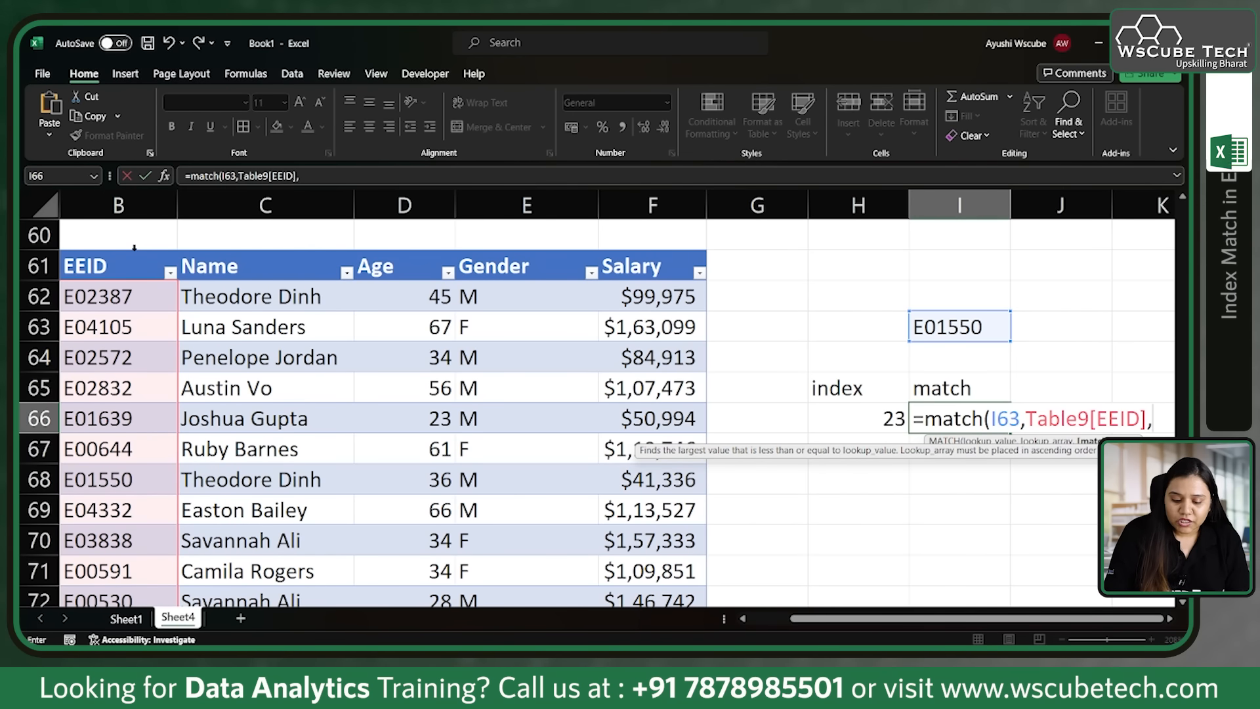
key(Down)
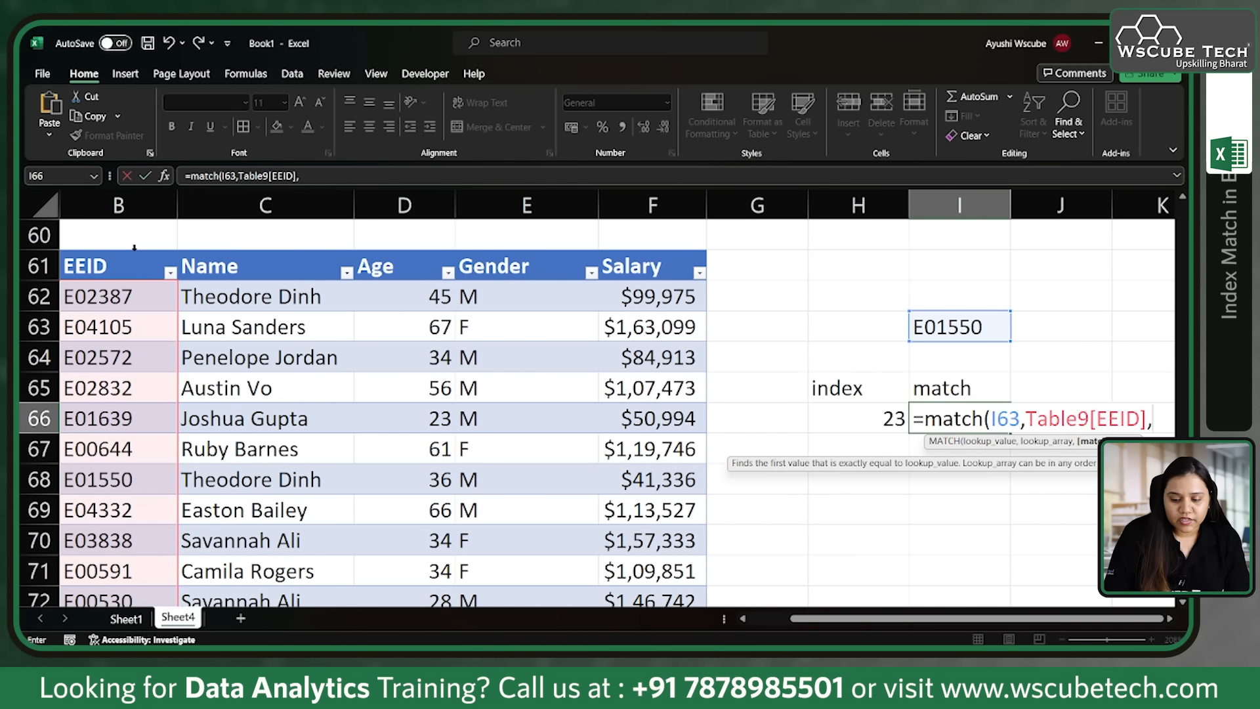
key(Tab)
text())
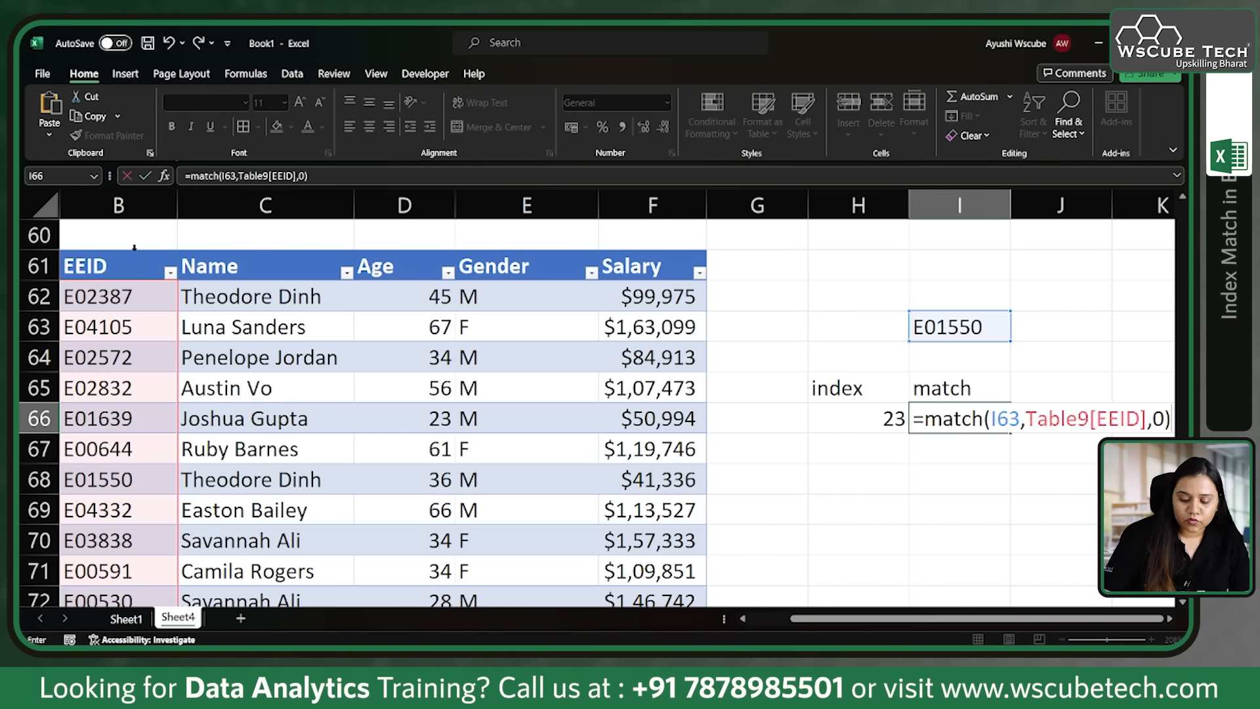
key(Return)
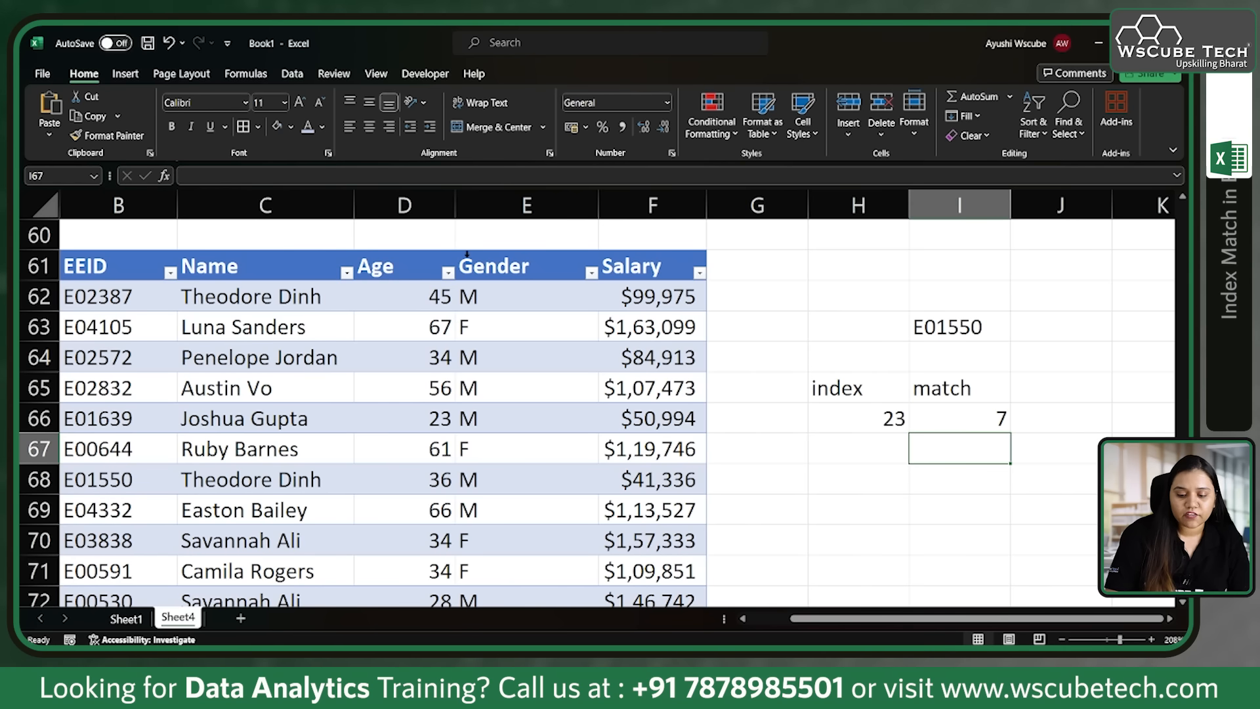
Step: Check the MATCH result in I66 against the lookup ID in I63 and the ID in B68
click(971, 417)
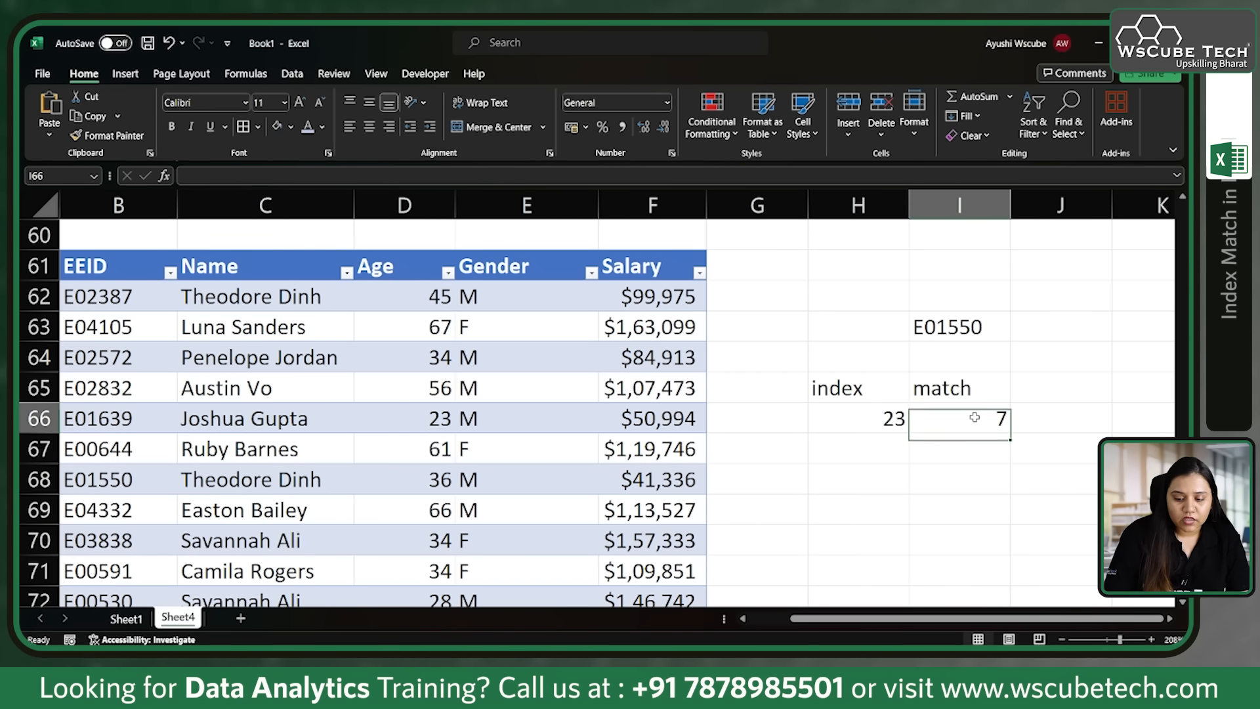
click(949, 333)
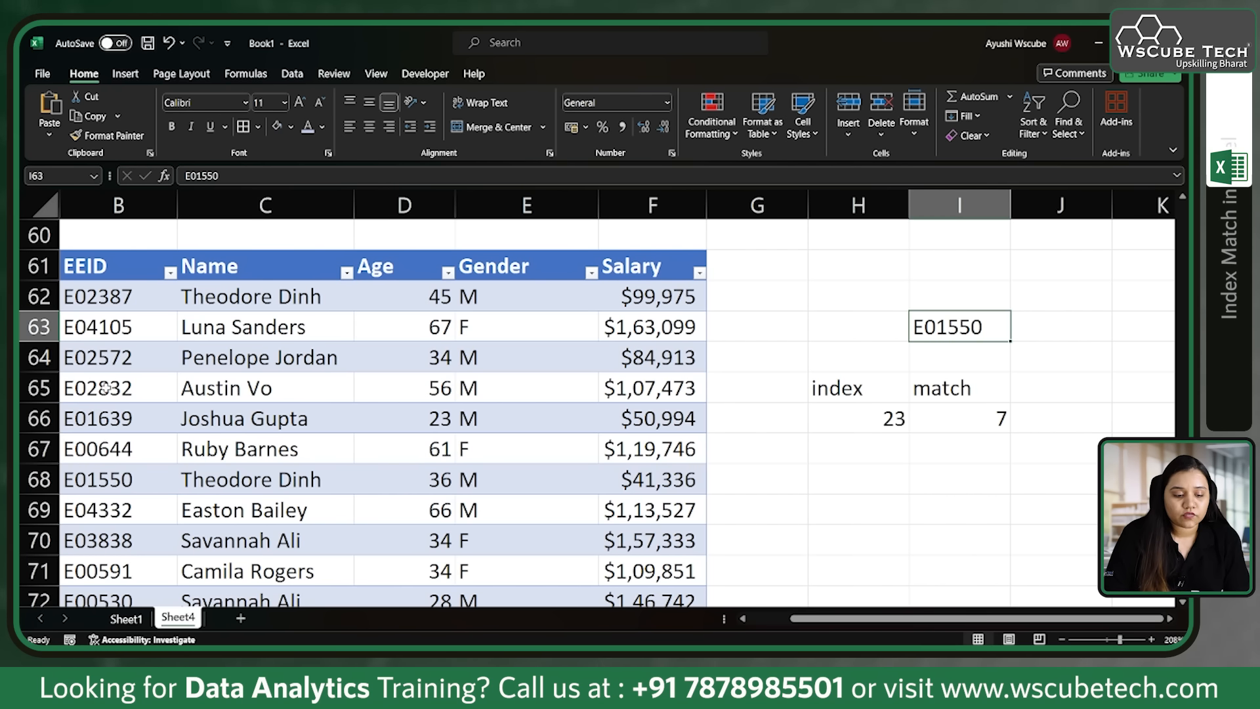
click(115, 480)
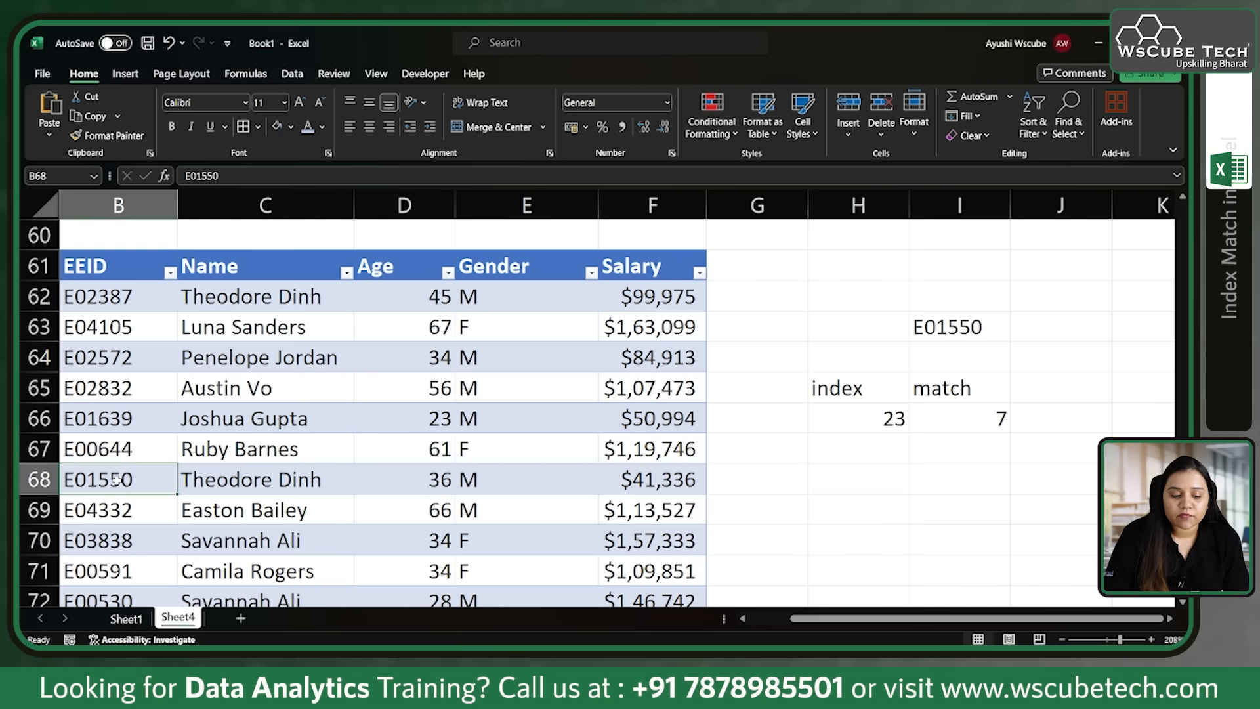
Step: Set the row number of the INDEX formula in H66 to 7
click(879, 433)
double_click(906, 419)
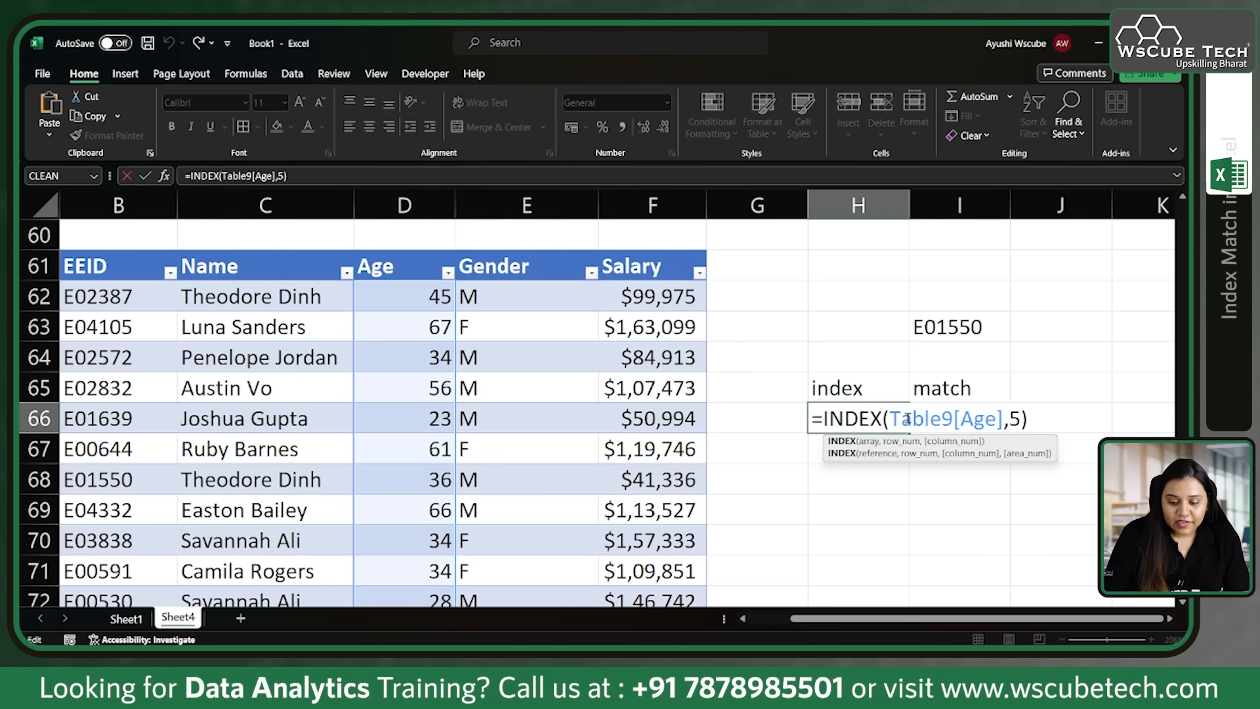
key(BackSpace)
text(7)
key(Return)
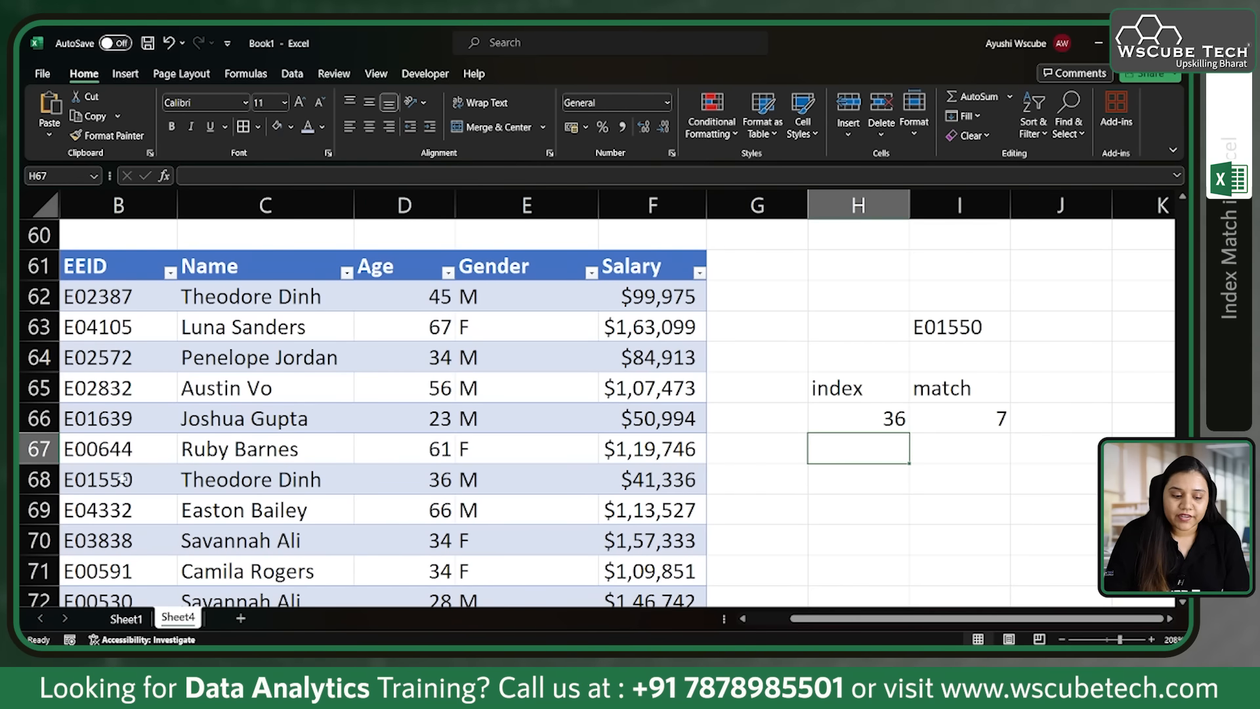
Step: Check the employee's row from the ID in B68 to the age in D68 against the INDEX result in H66
click(95, 480)
key(Right)
key(Right)
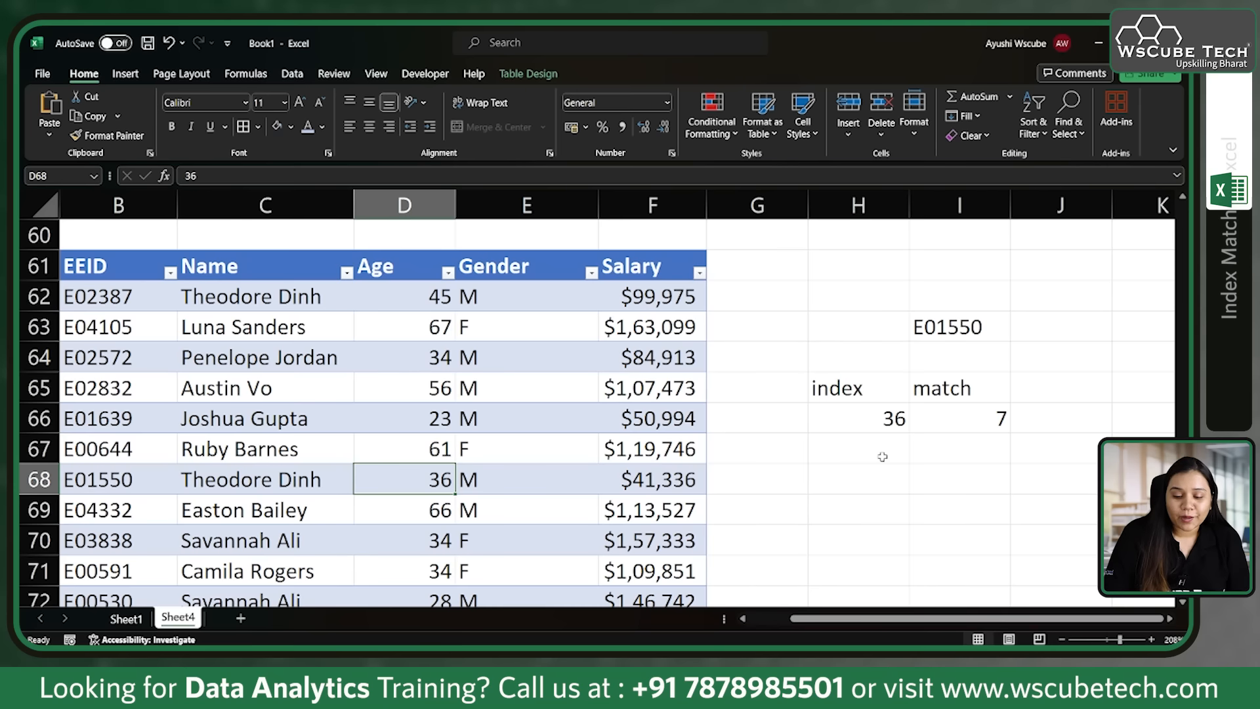
click(871, 428)
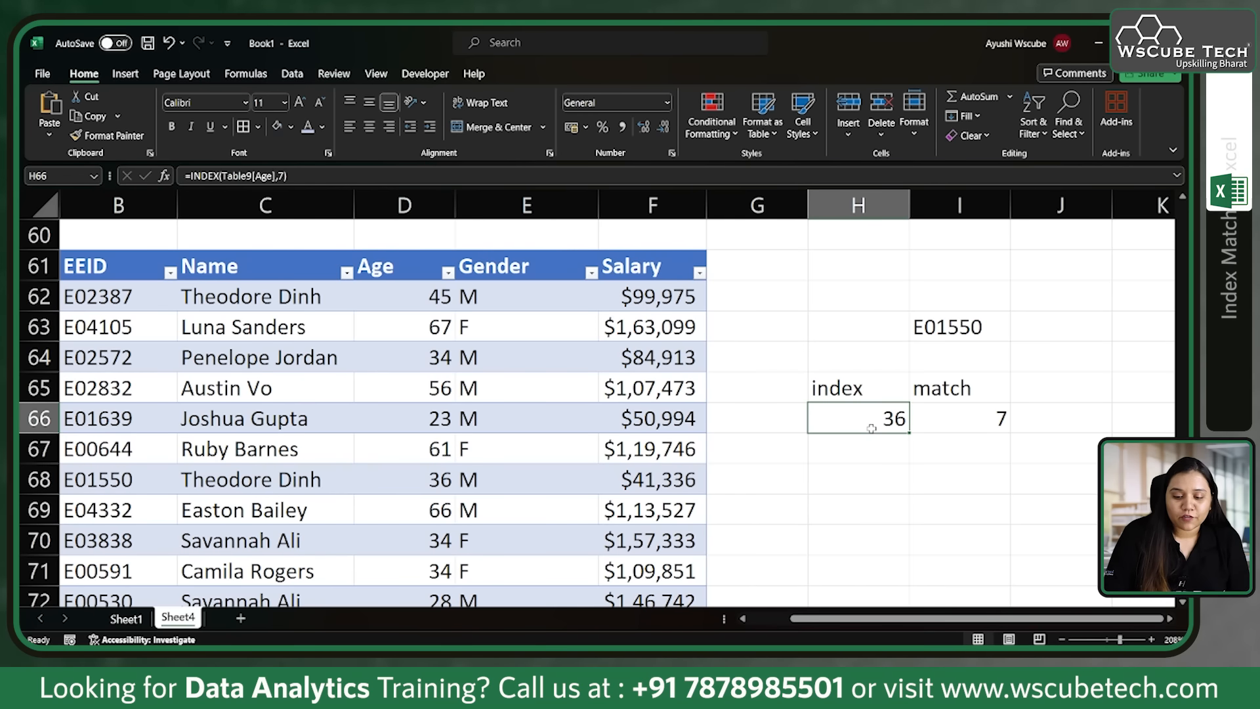
Step: Replace the lookup ID in I63 with the employee ID listed in B67
double_click(985, 326)
key(BackSpace)
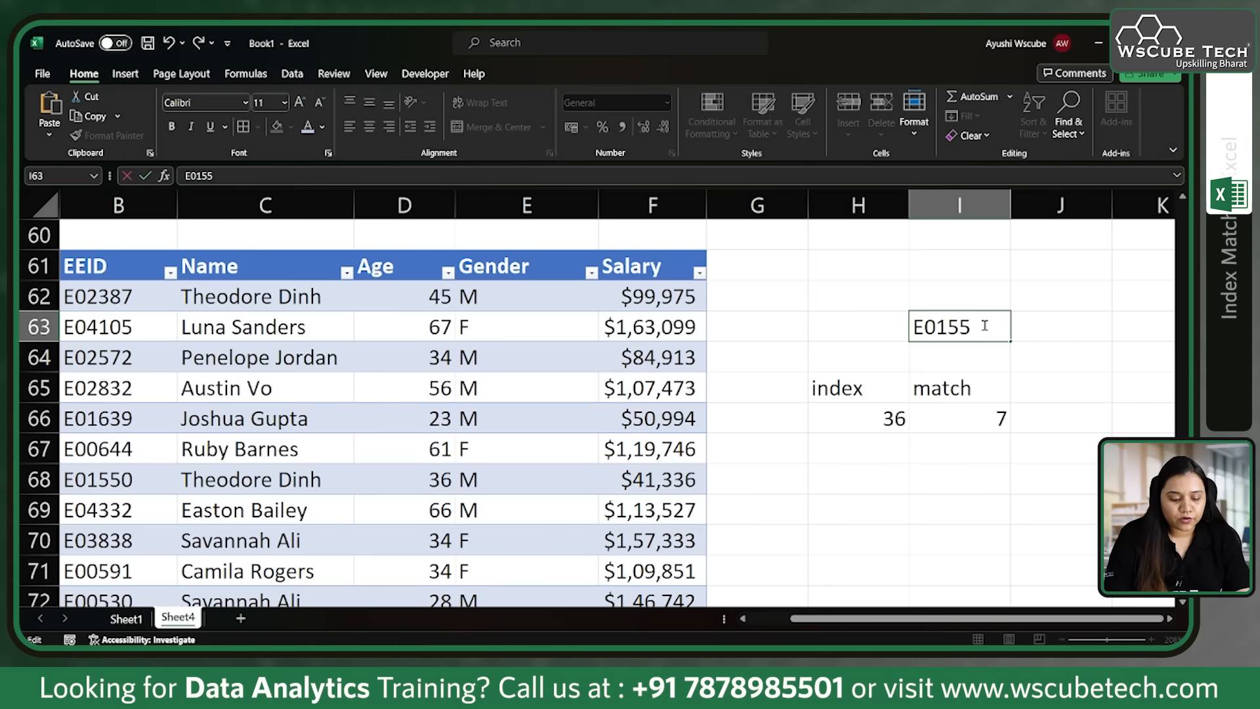
key(BackSpace)
key(BackSpace)
key(BackSpace)
text(0644)
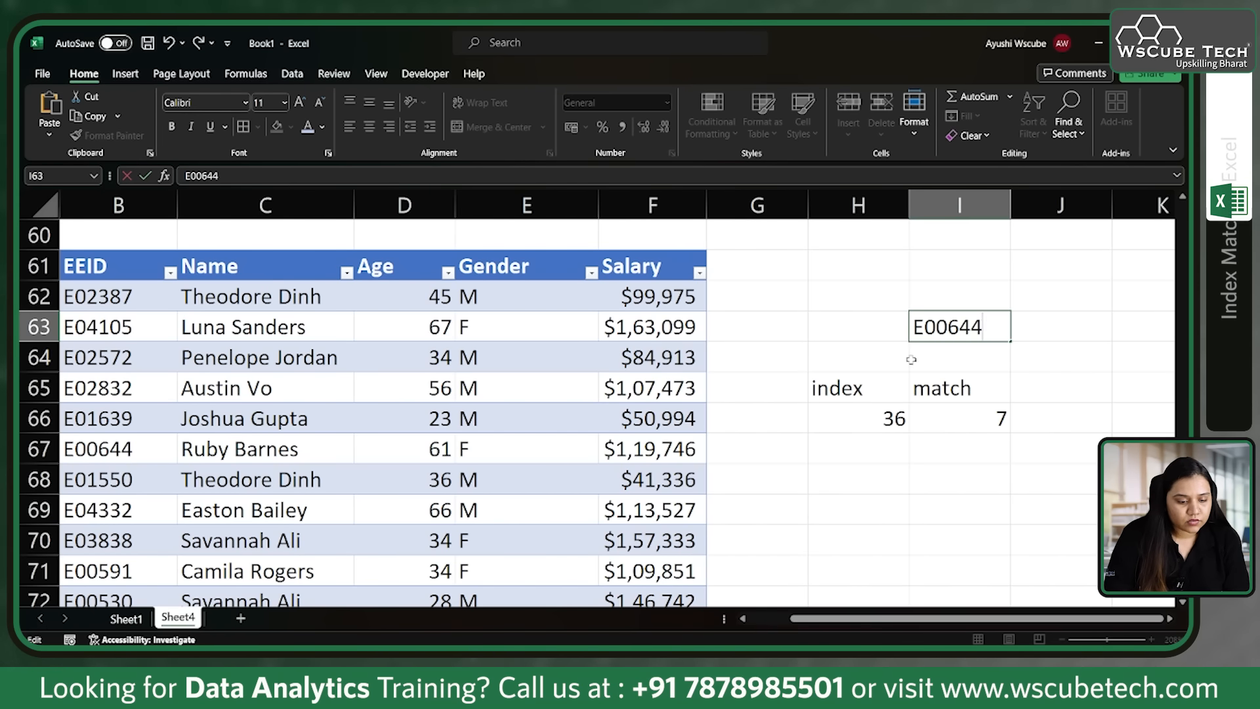
key(Return)
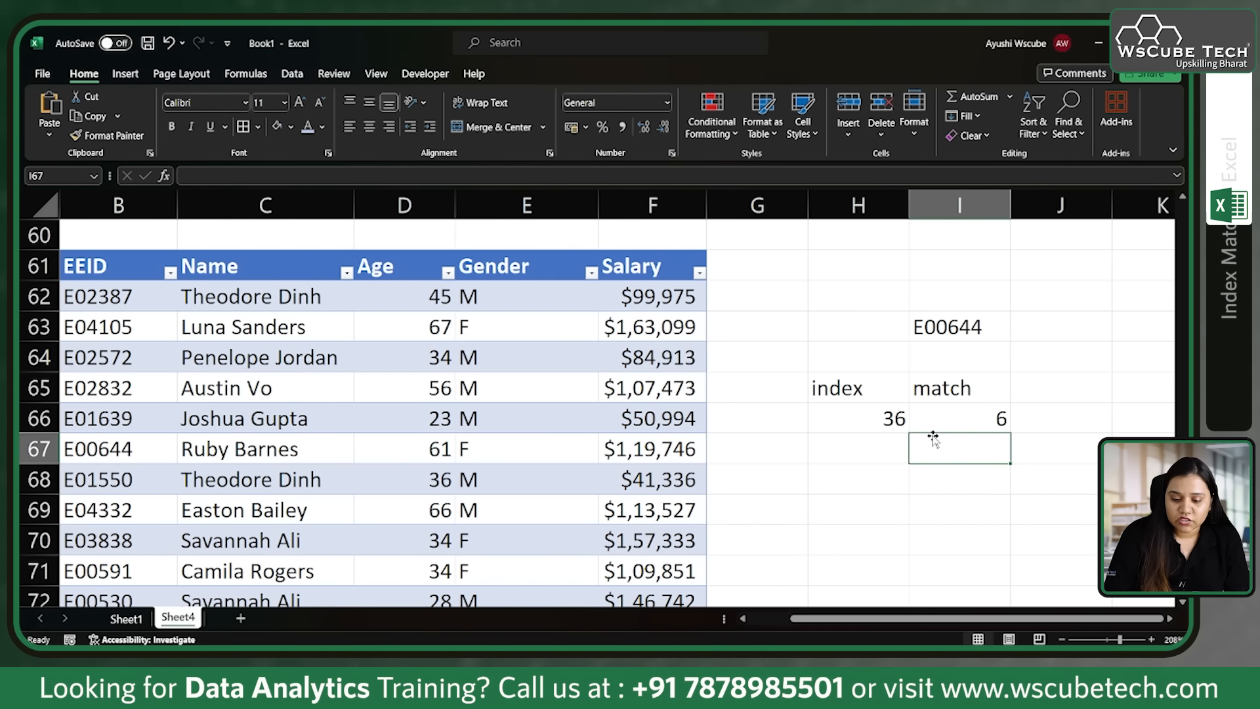
Step: Set the row number of the INDEX formula in H66 to 6
click(894, 418)
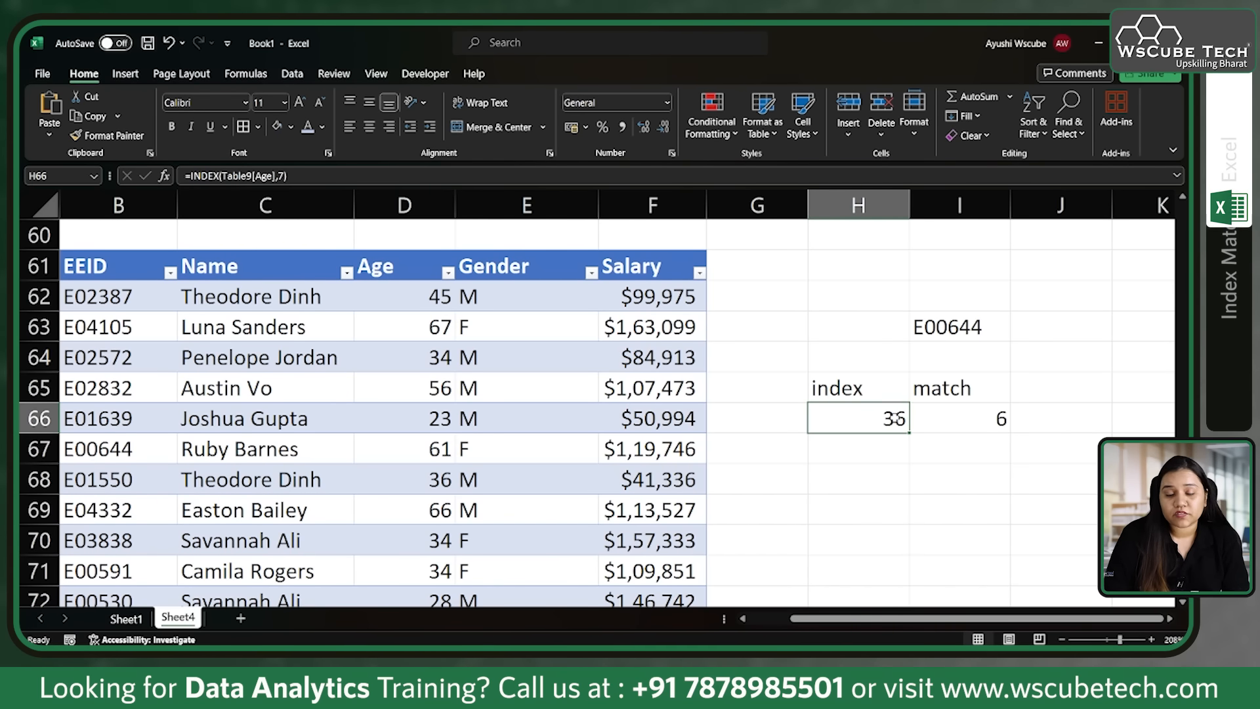
double_click(894, 418)
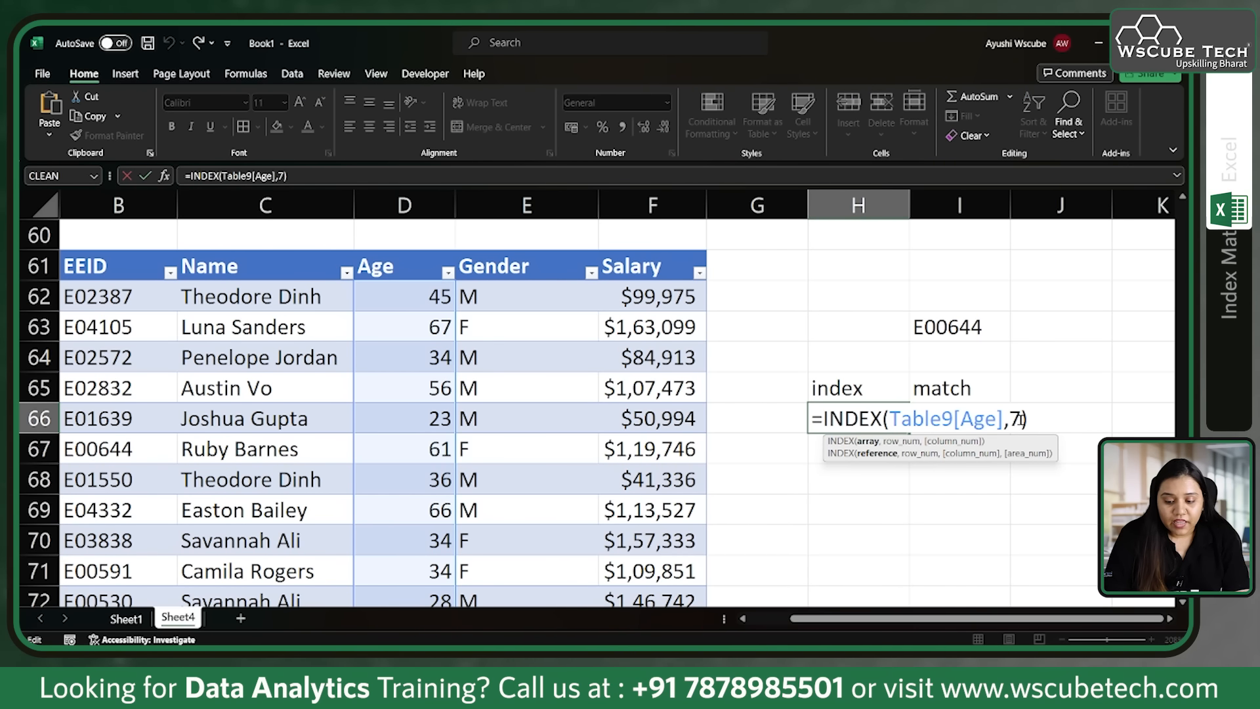
key(BackSpace)
text(6)
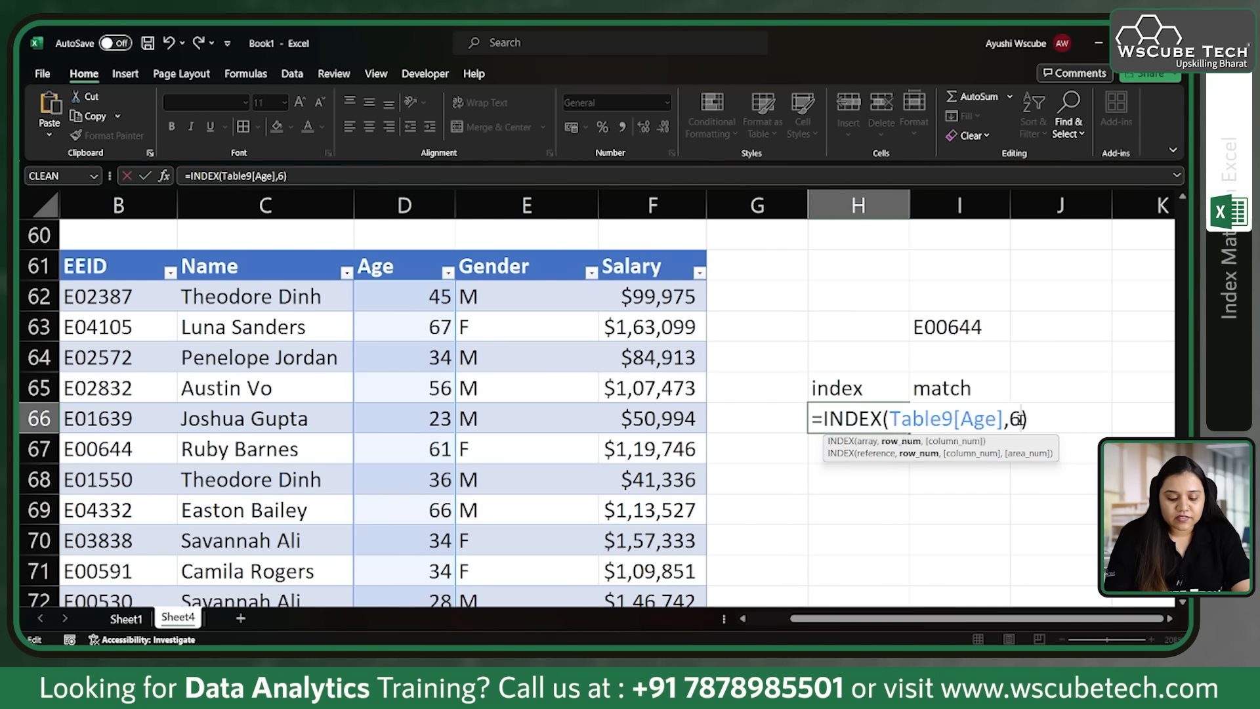
key(Return)
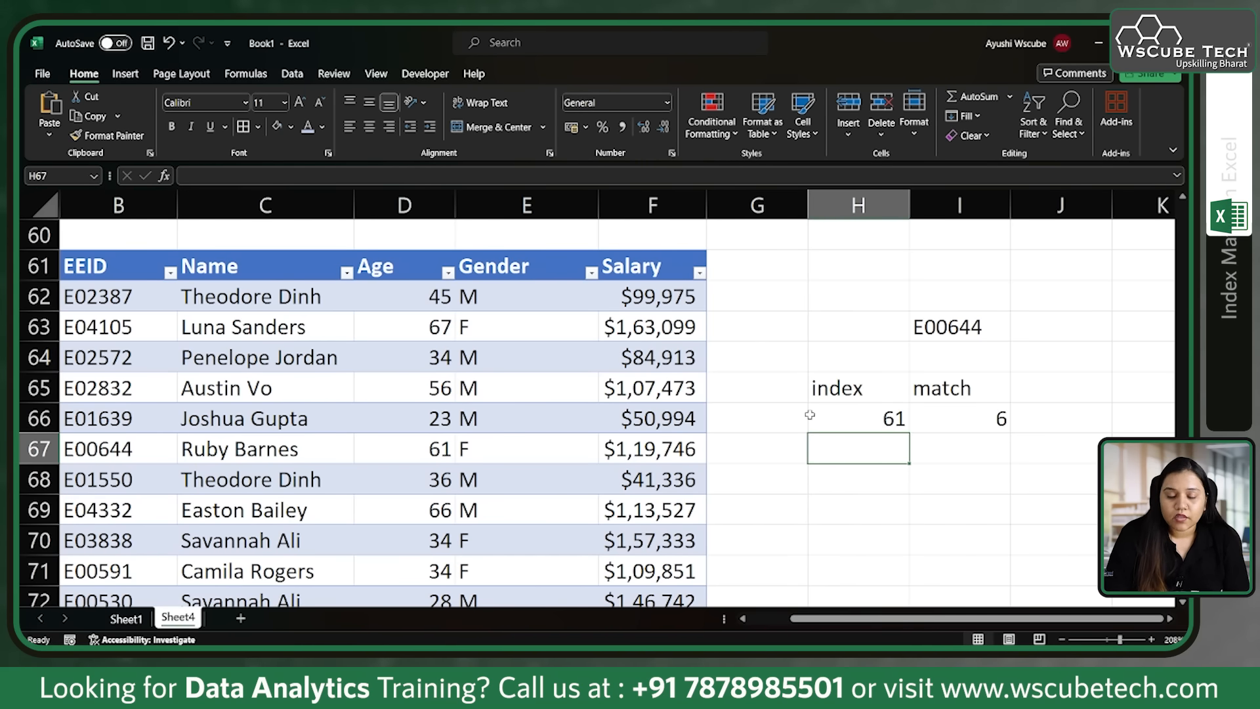
Step: Review the separate INDEX and MATCH formulas and their results in H65:I66
drag(849, 390, 969, 430)
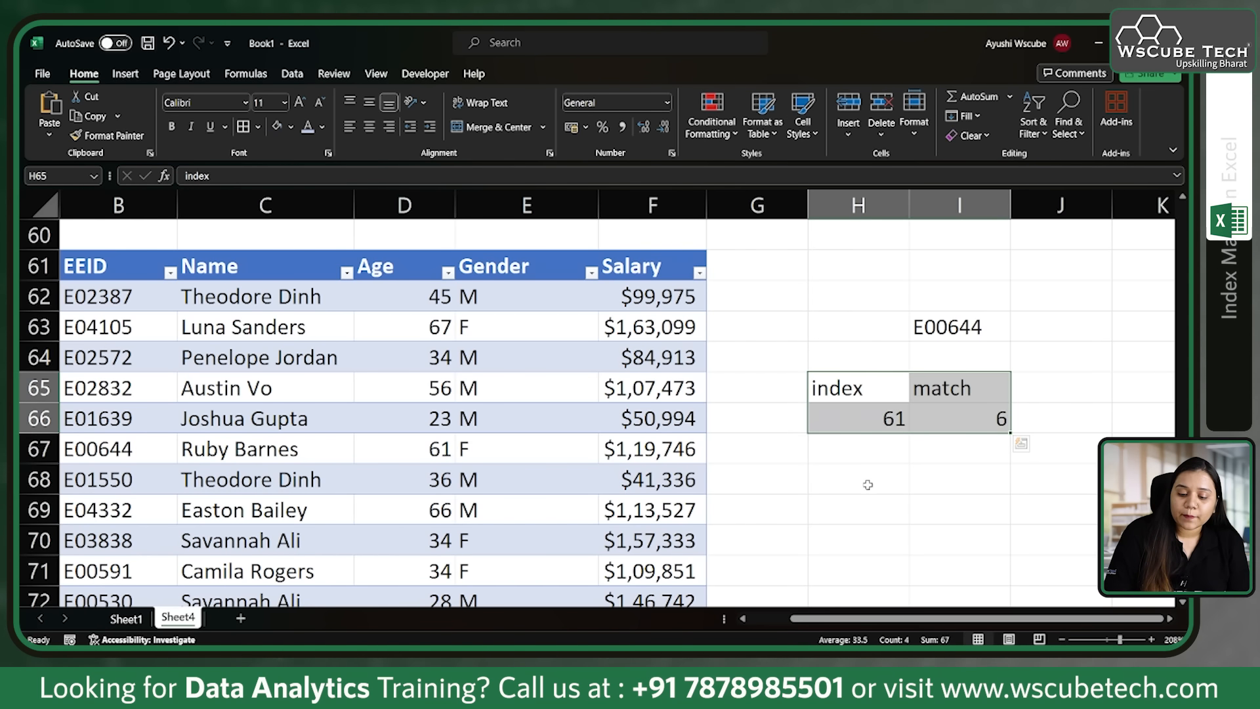
click(868, 485)
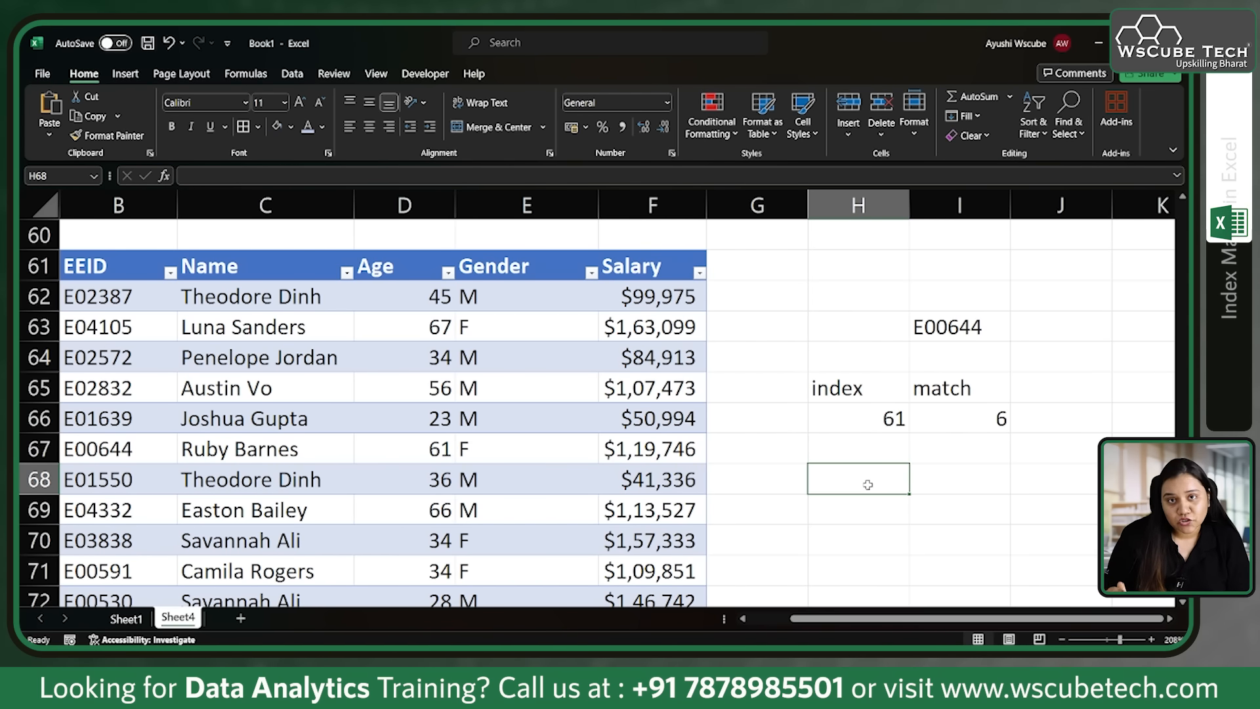
click(981, 419)
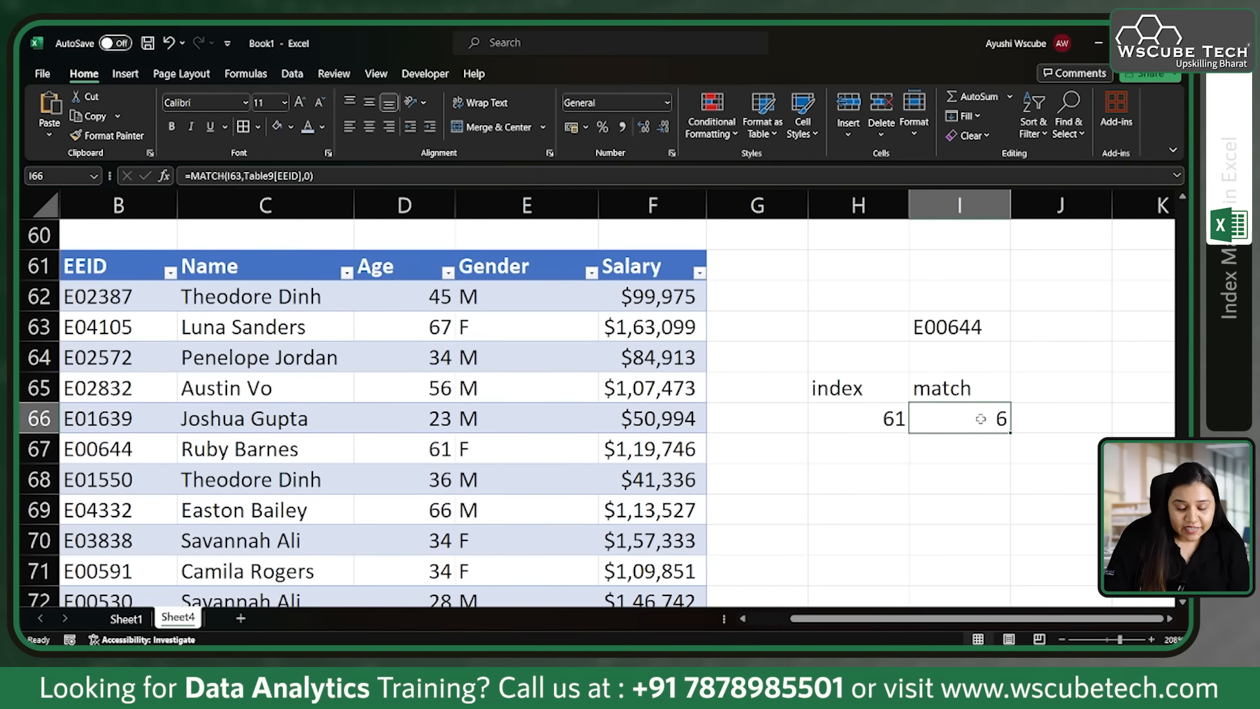
click(859, 421)
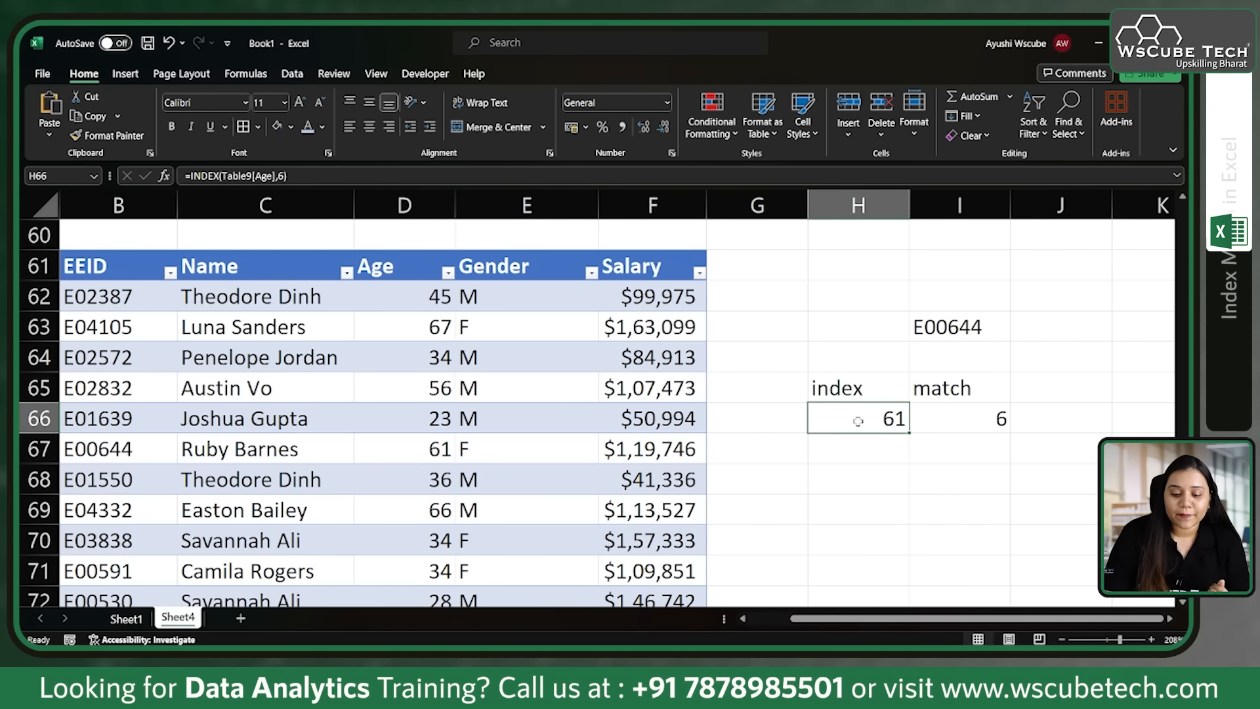
Step: Begin an INDEX formula in H68 with the table's Name column as its array
click(869, 481)
text(=index()
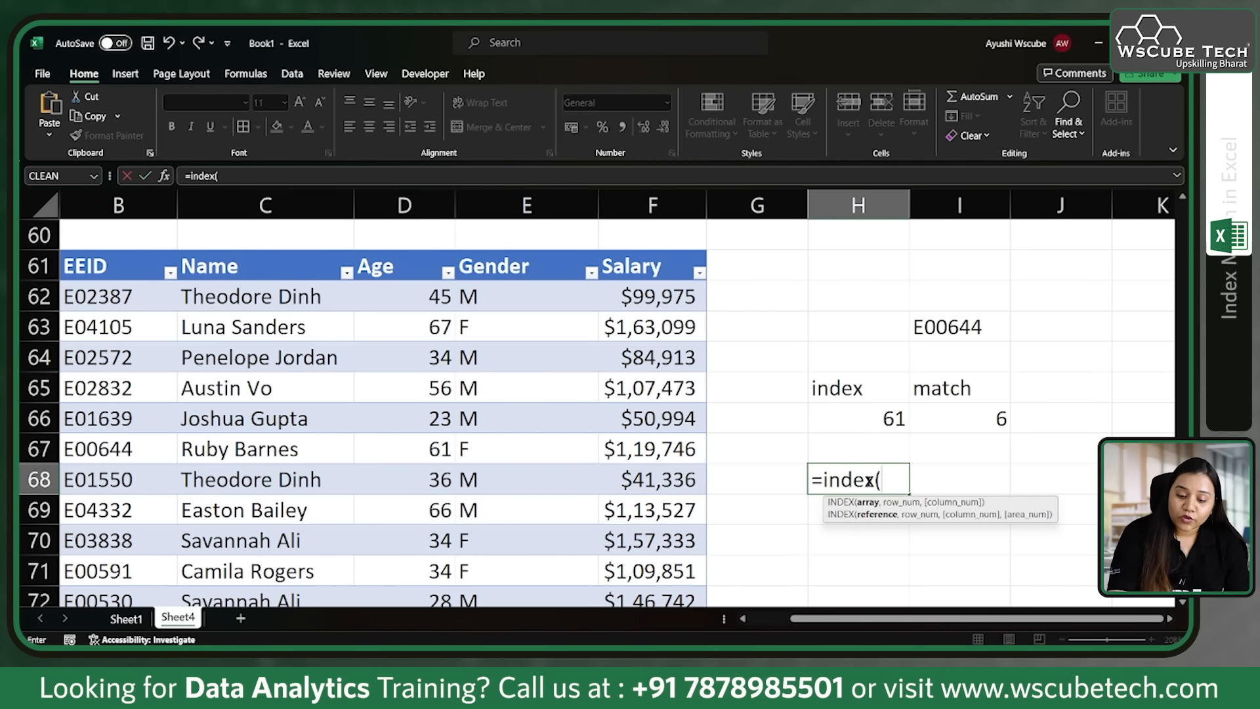
click(987, 328)
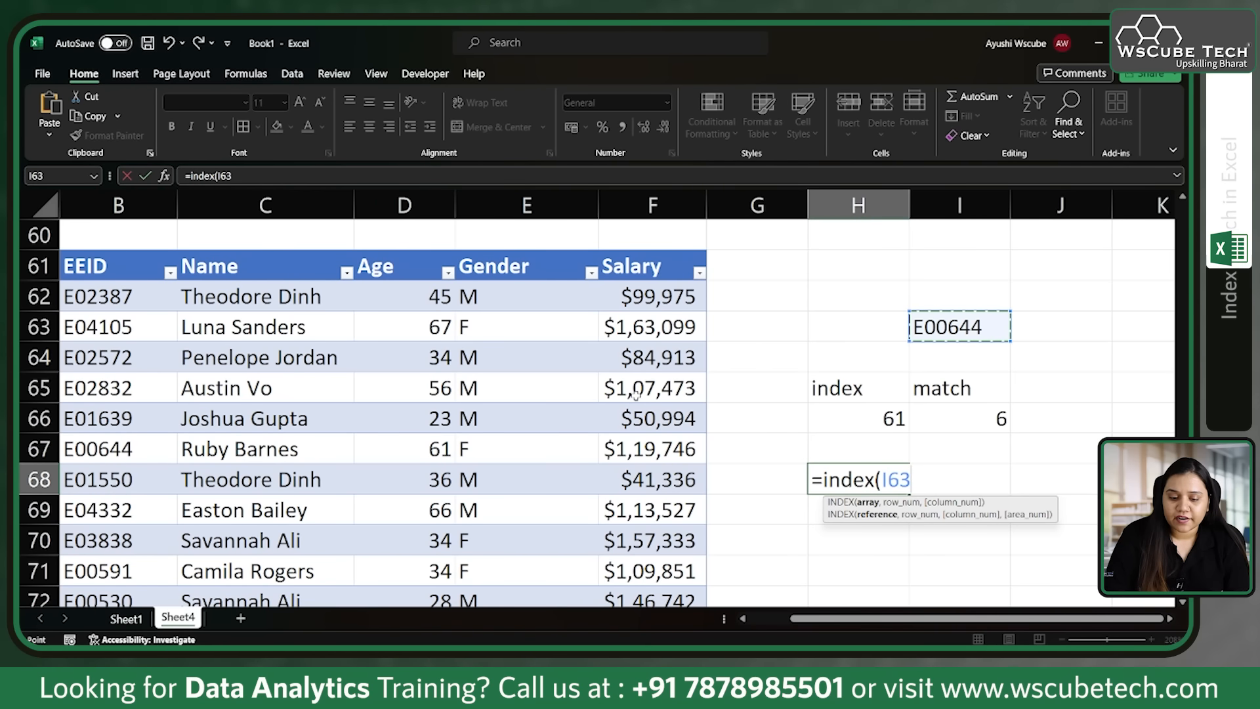
key(BackSpace)
key(BackSpace)
key(BackSpace)
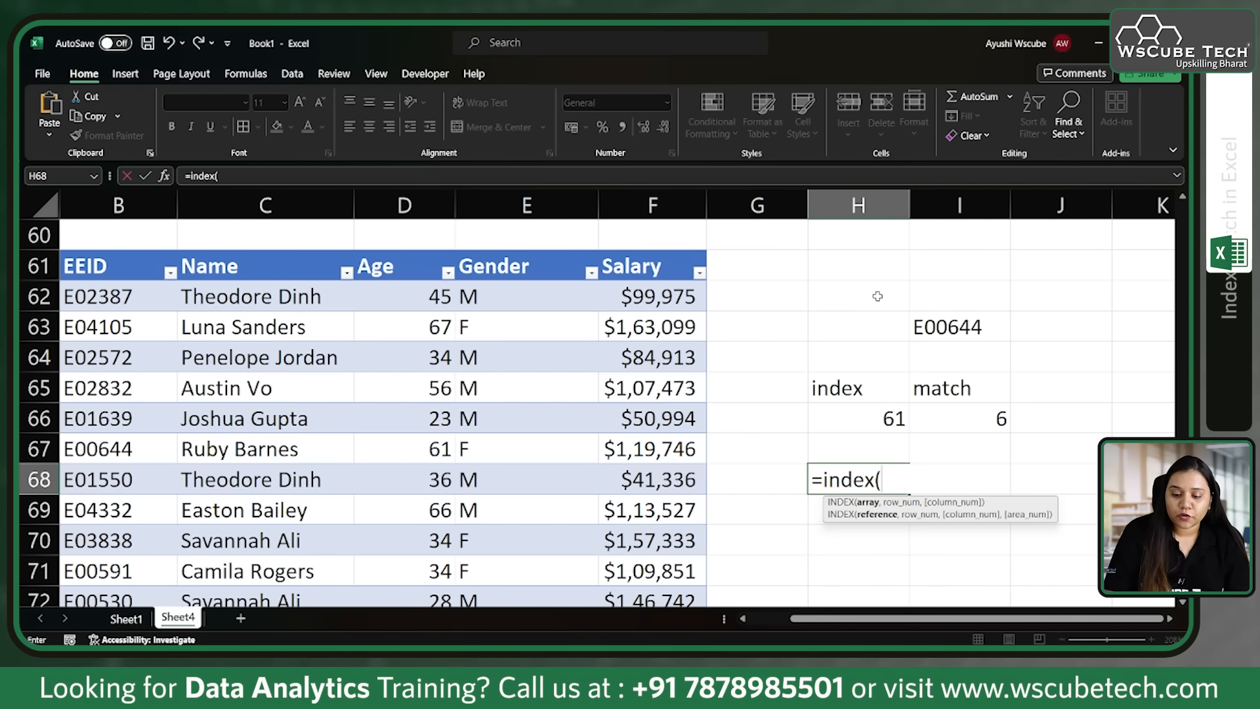
click(284, 251)
text(,)
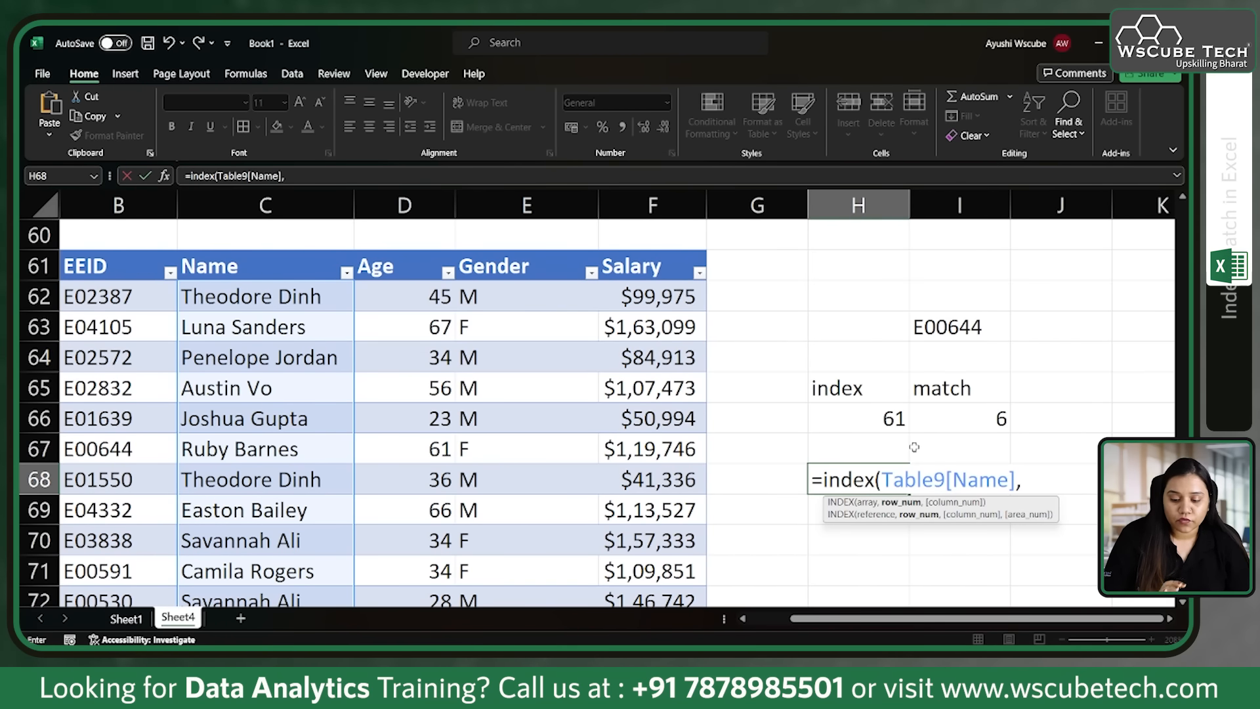
Step: Nest a MATCH function as the row number in H68's formula, with I63 as the lookup value
text(mathc)
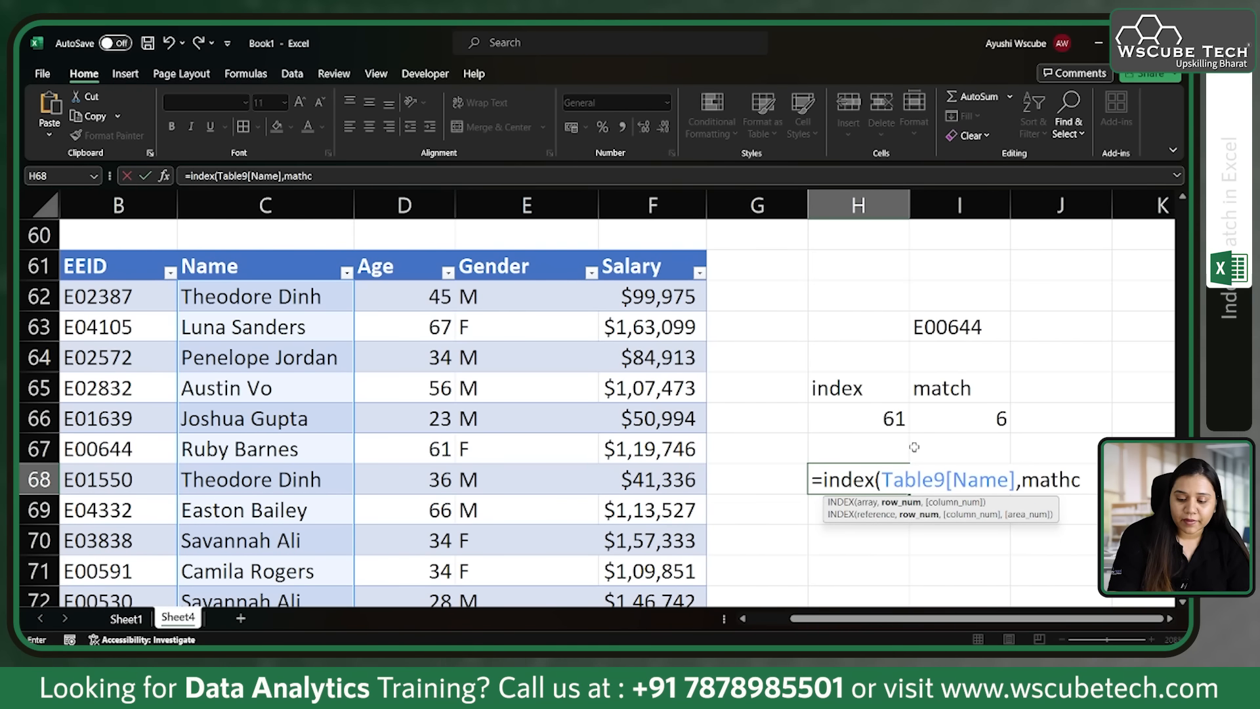
key(BackSpace)
key(BackSpace)
text(ch)
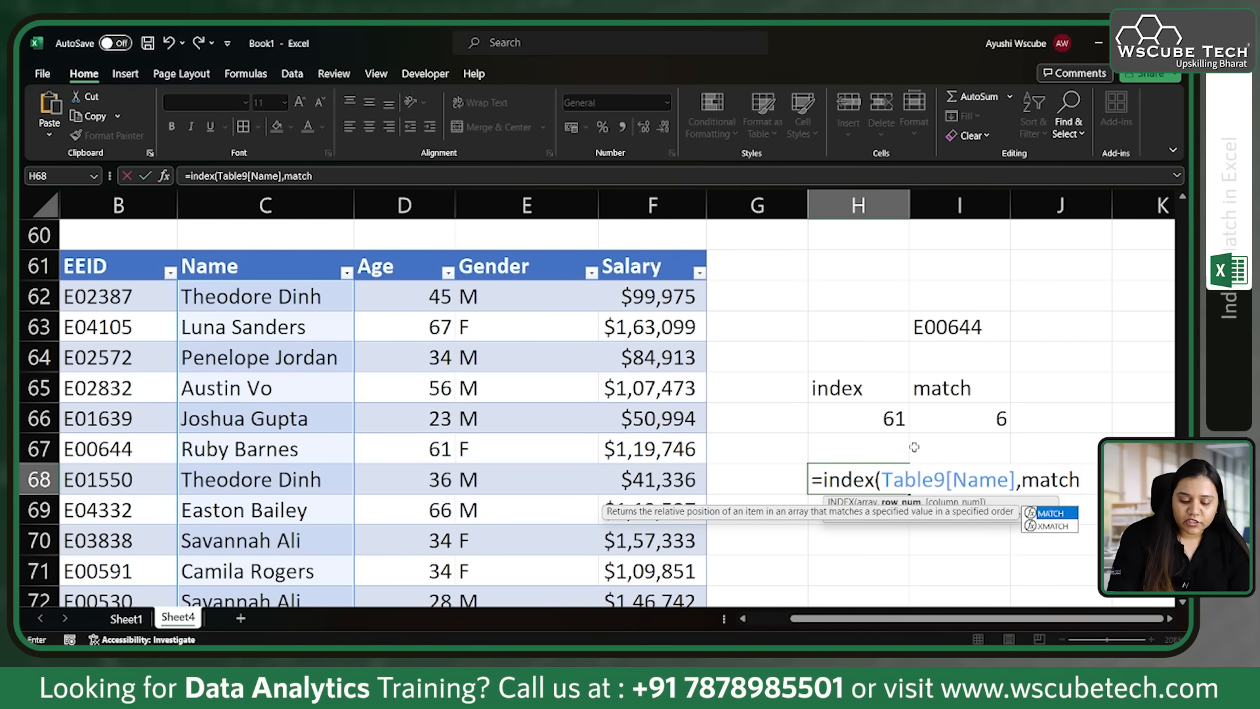
text(()
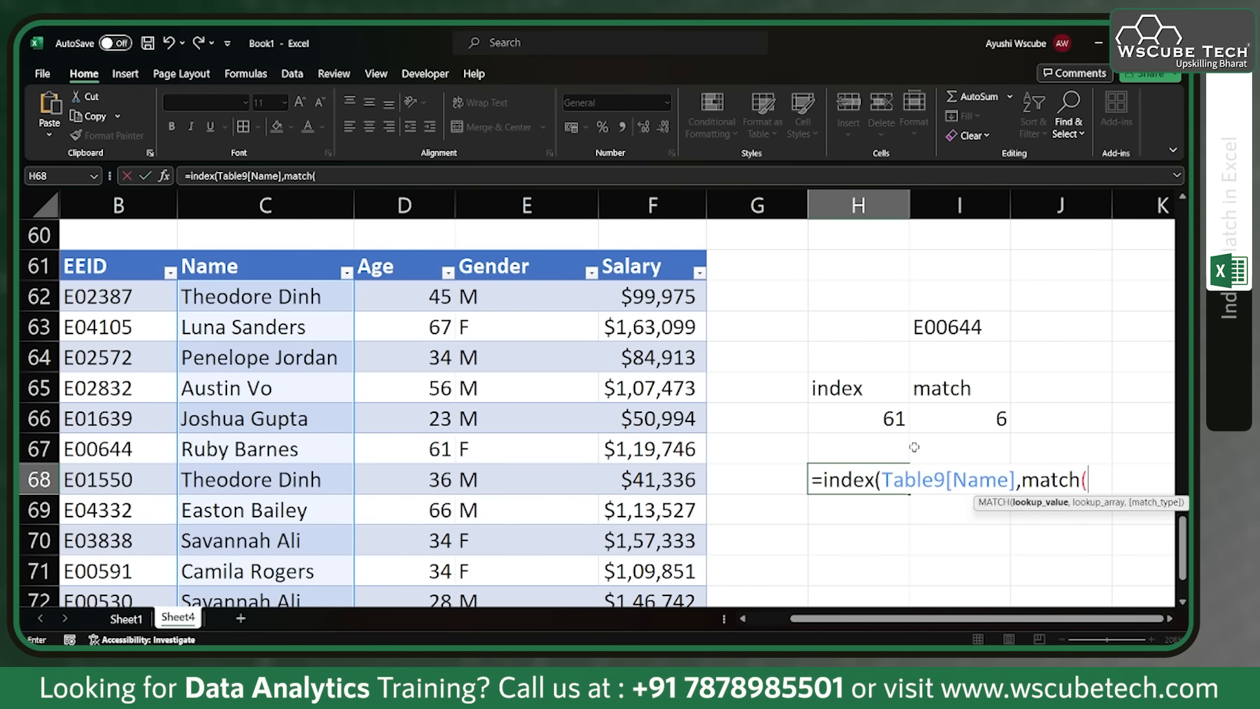
click(948, 333)
text(,)
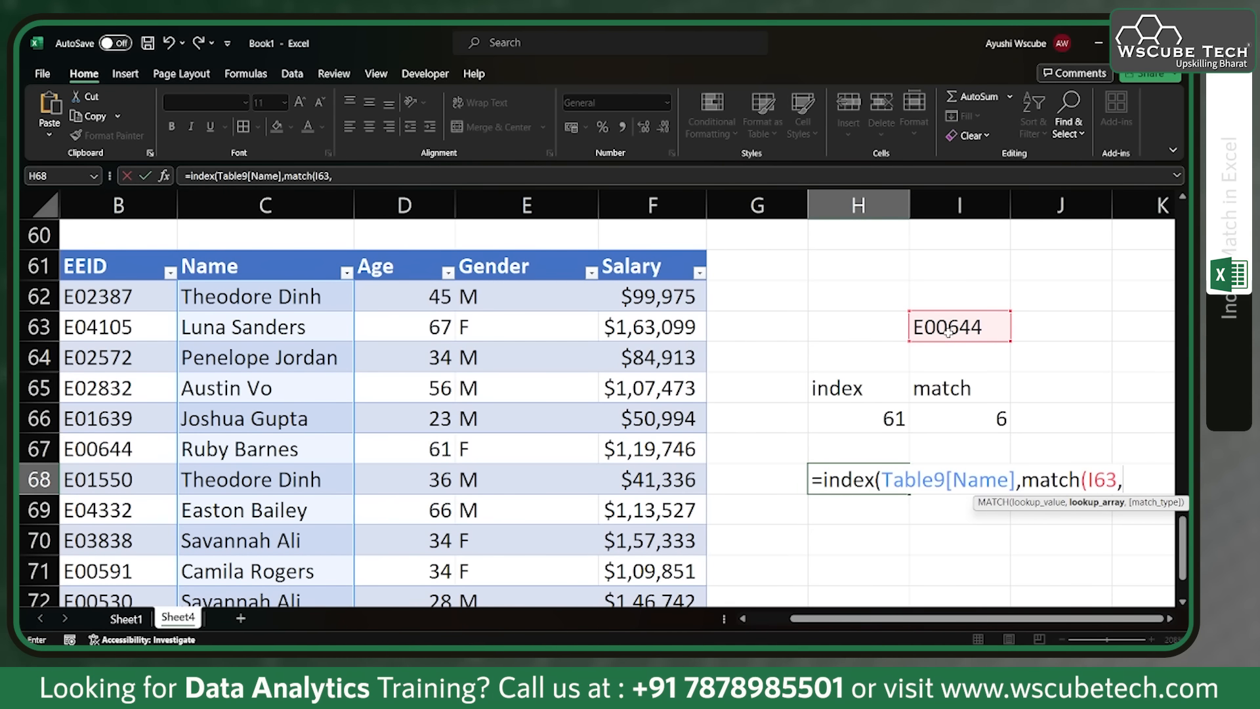
Step: Use the EEID column as the MATCH lookup array with exact match 0, and complete the formula in H68
click(97, 252)
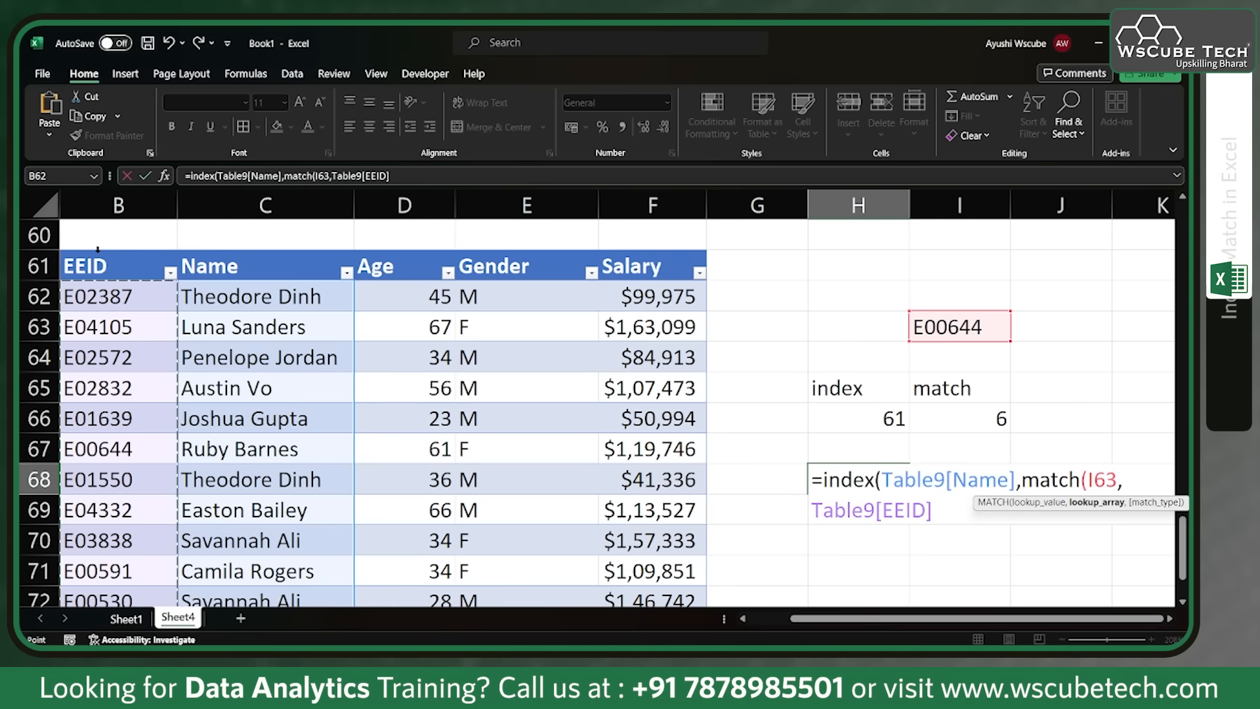
text(,)
key(Down)
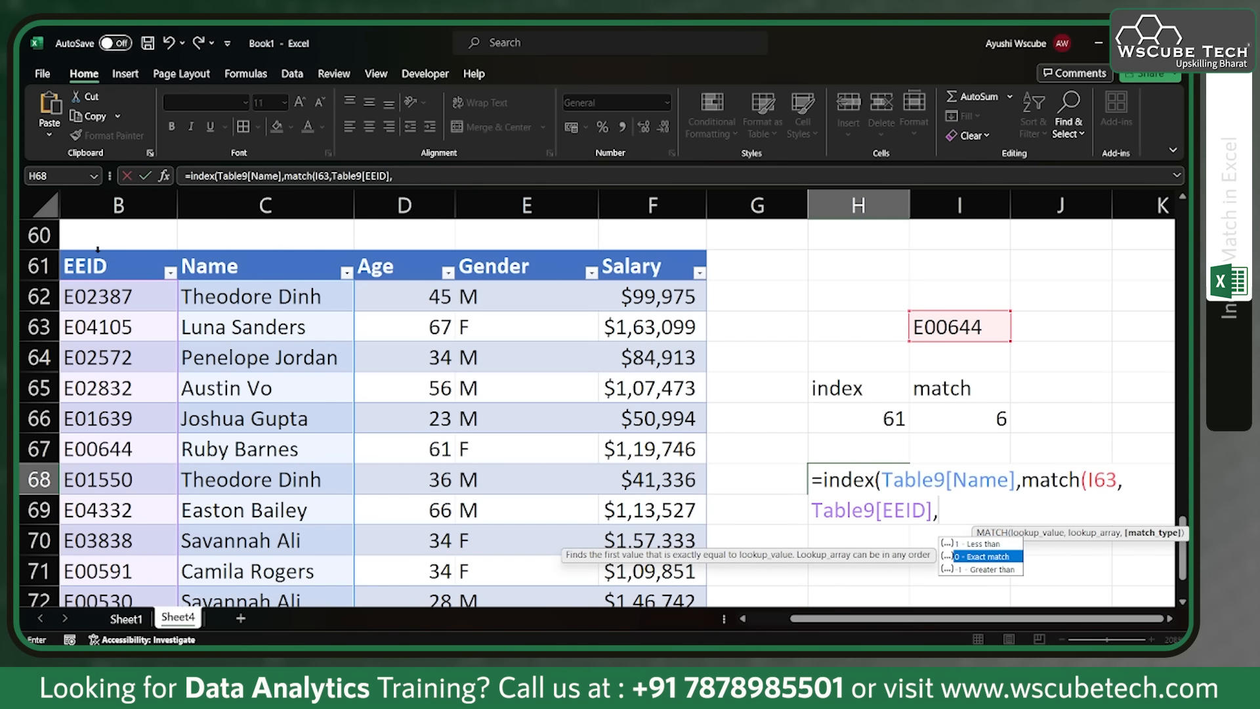
key(Tab)
text())
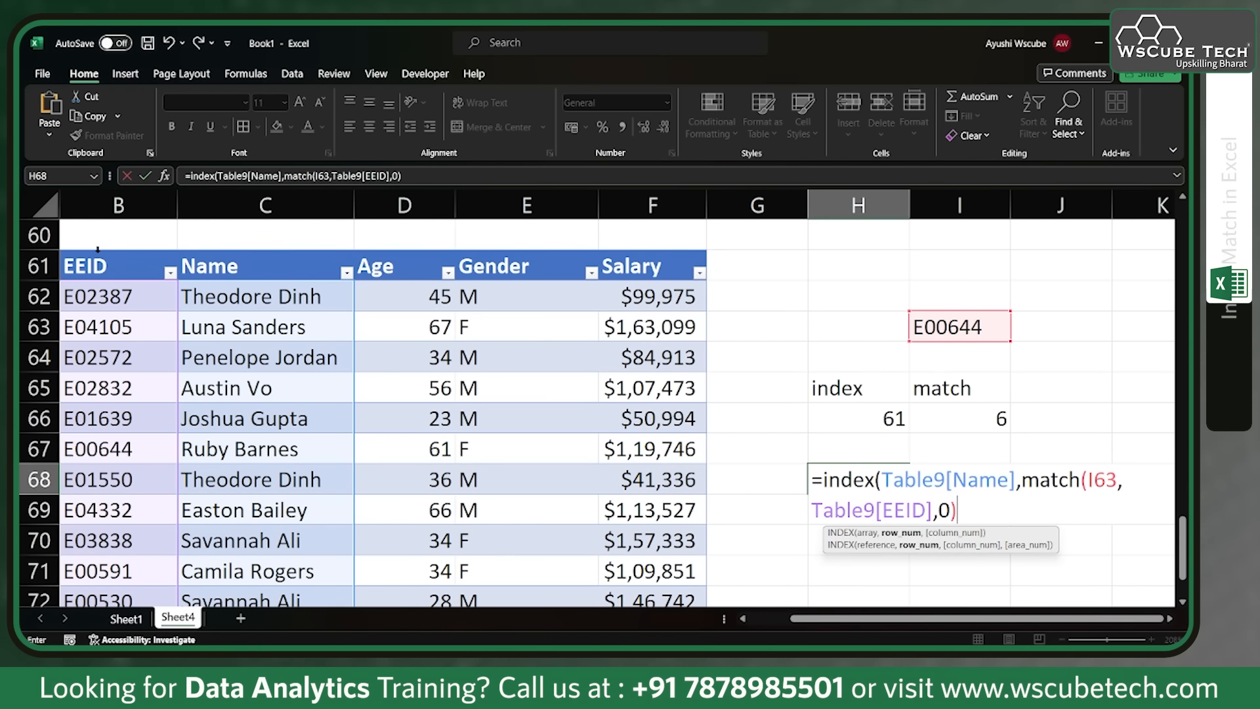
text())
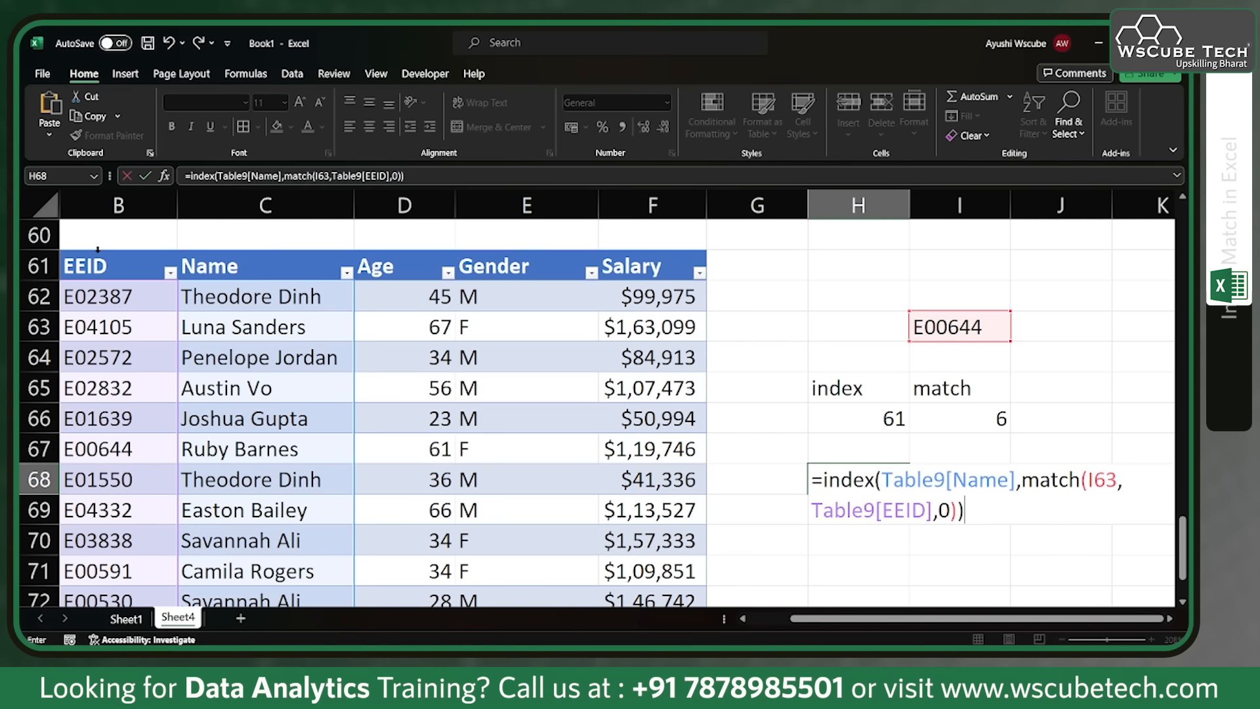
key(Return)
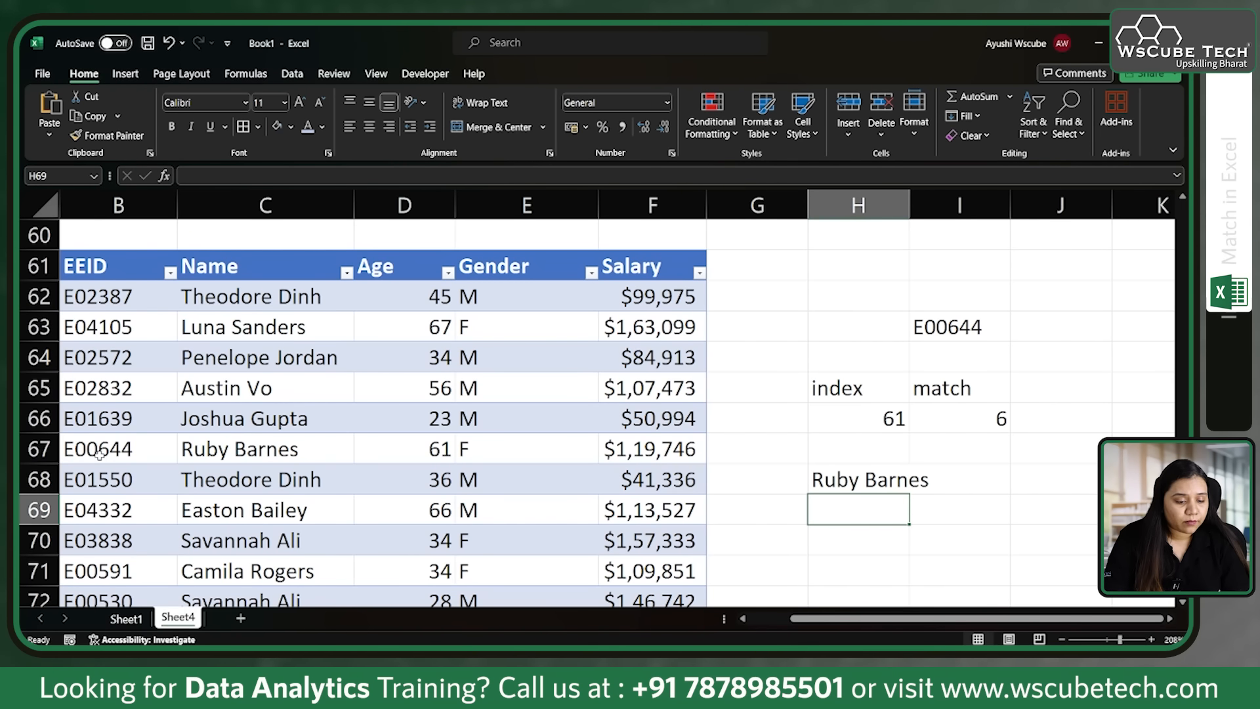
click(870, 480)
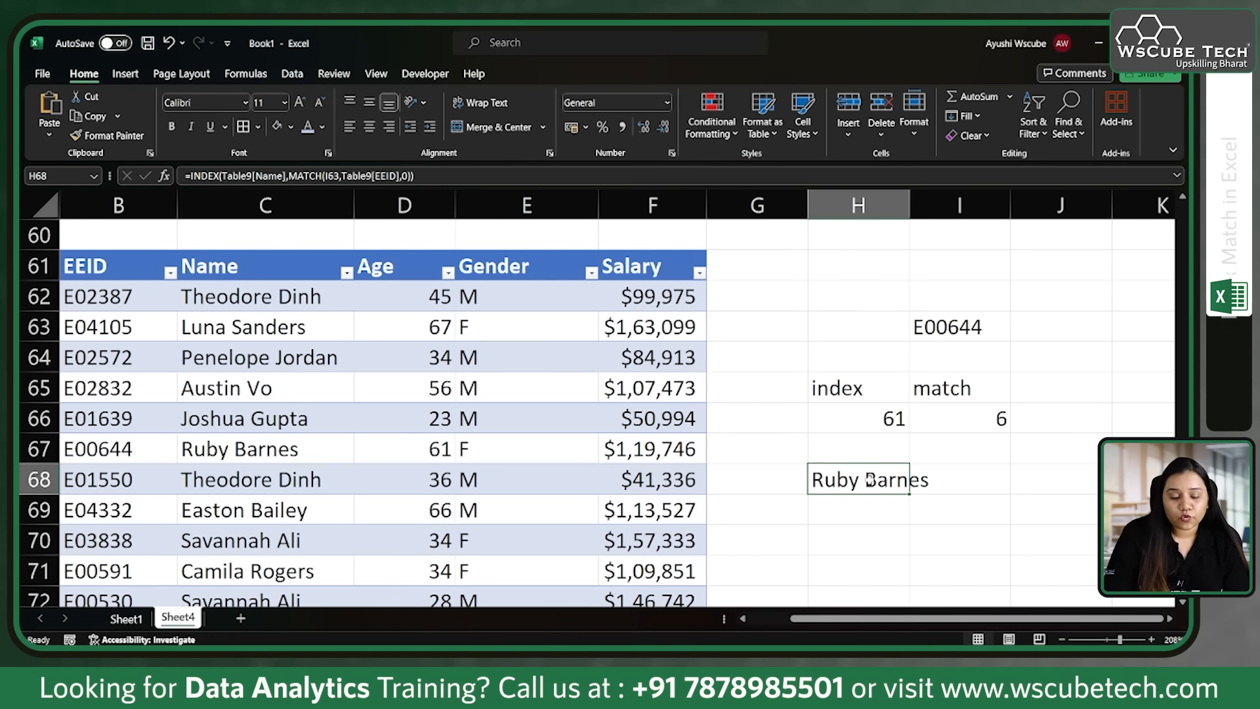
Step: Enter 50990 in H70 as the salary to look up
mouse_move(628, 361)
mouse_down()
mouse_move(511, 357)
mouse_move(619, 352)
mouse_up()
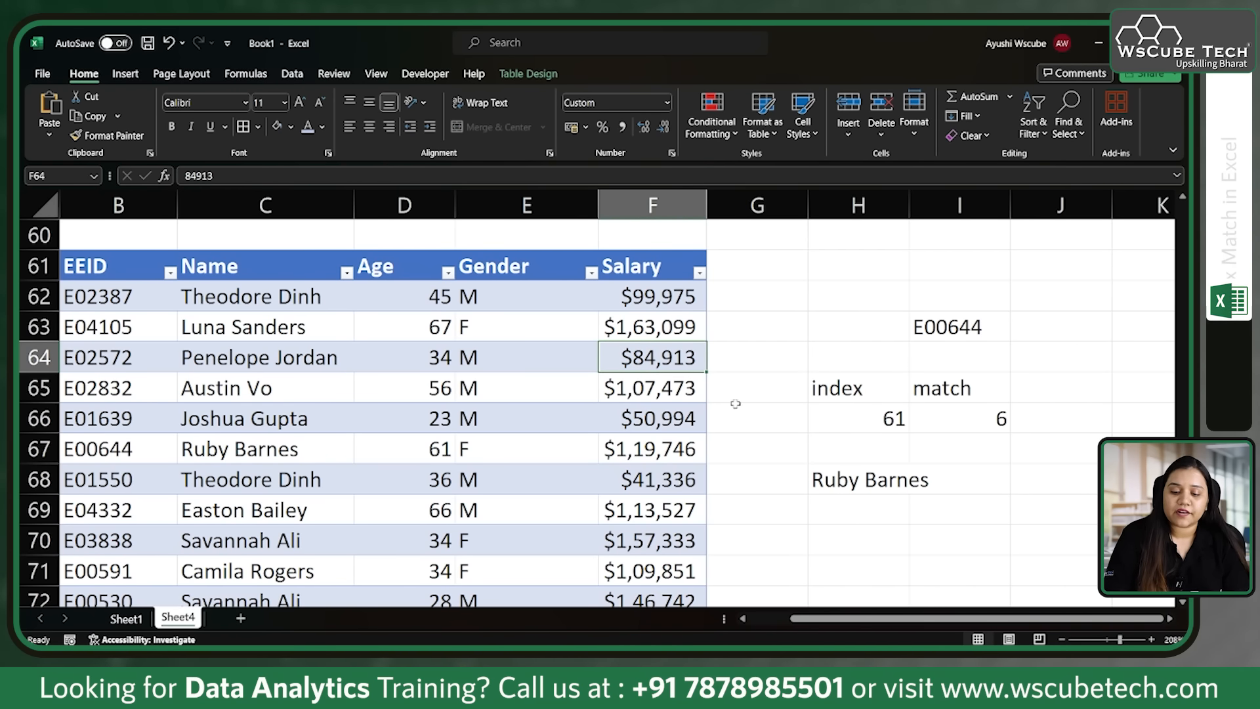
scroll(834, 494, down, 1)
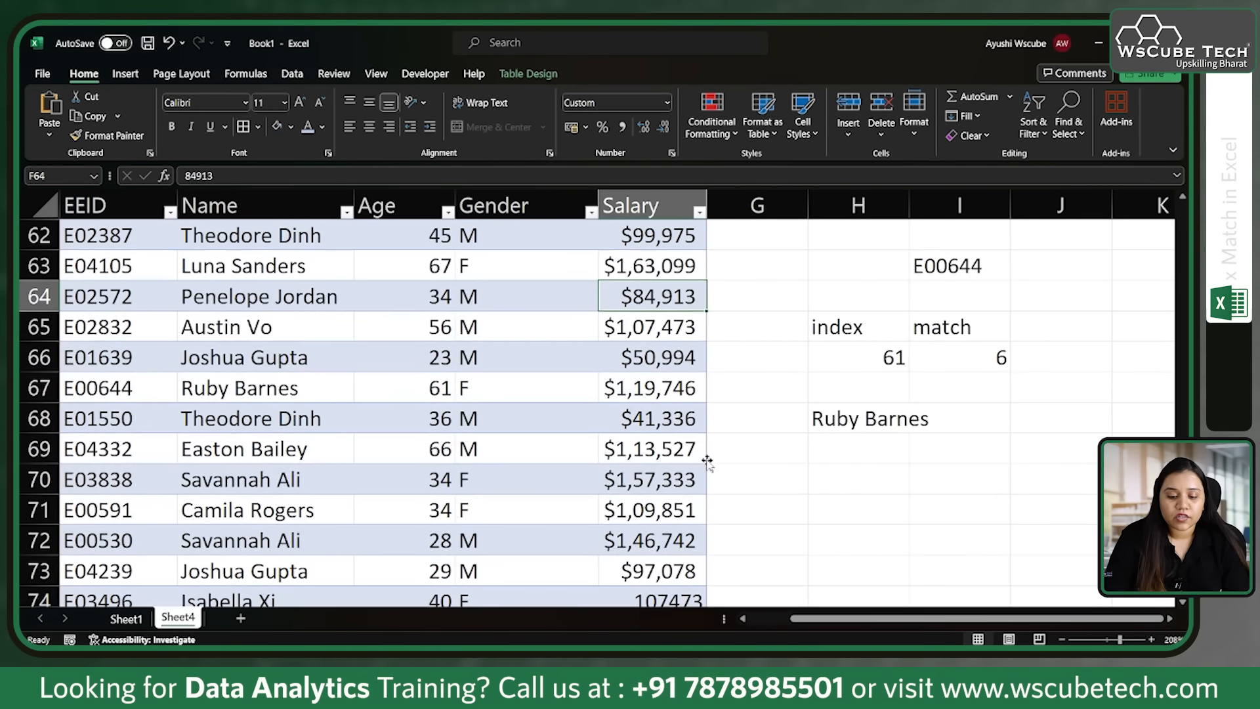
scroll(706, 461, up, 1)
click(838, 510)
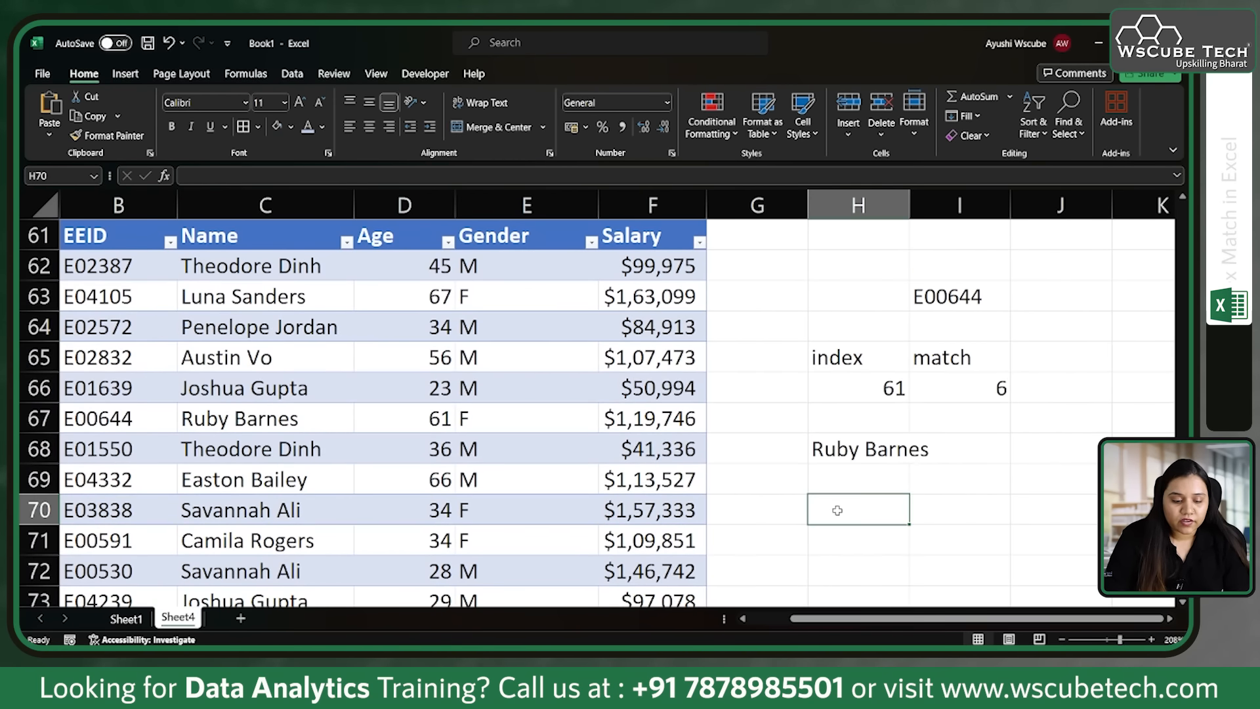
text(6)
key(BackSpace)
text(50)
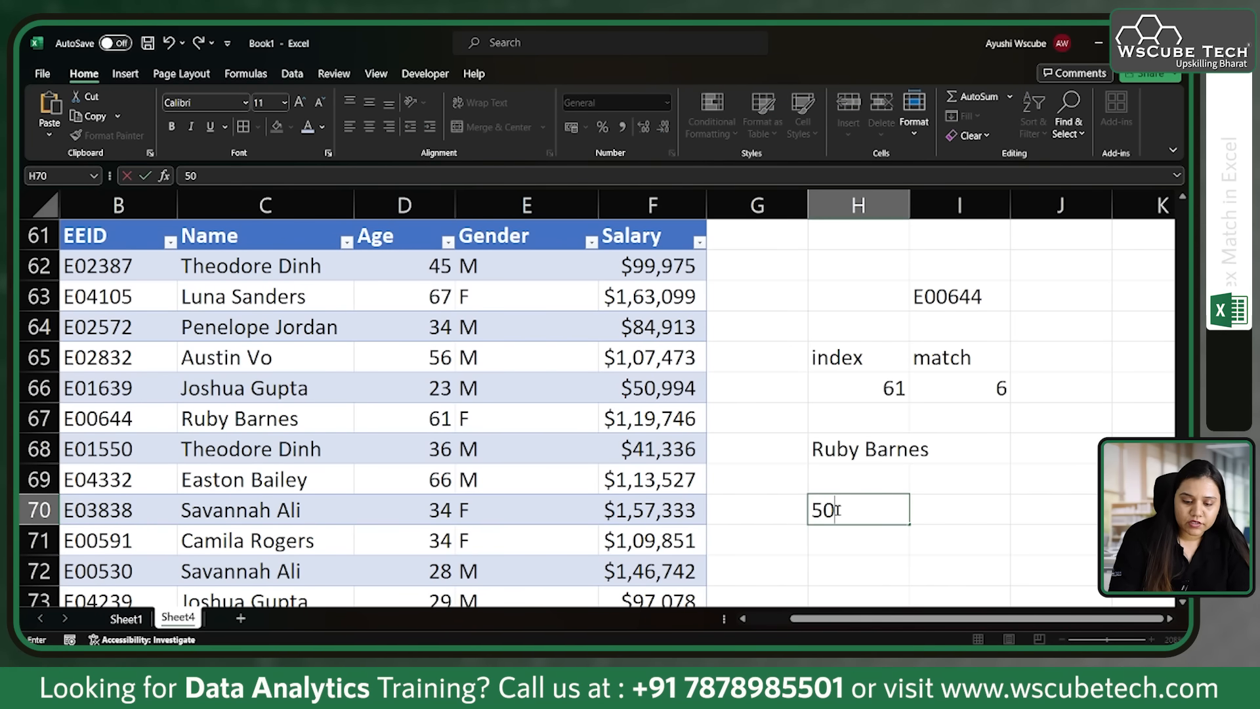
text(990)
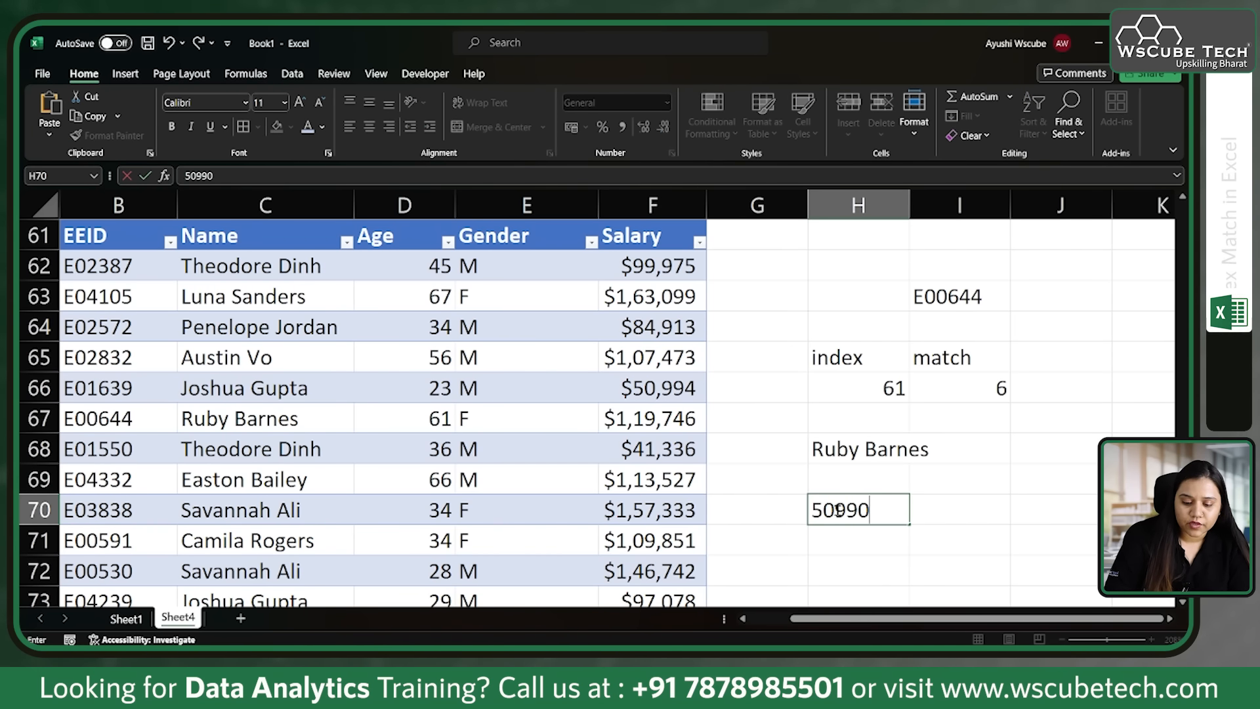
click(847, 562)
scroll(852, 558, down, 1)
scroll(851, 558, up, 1)
click(853, 535)
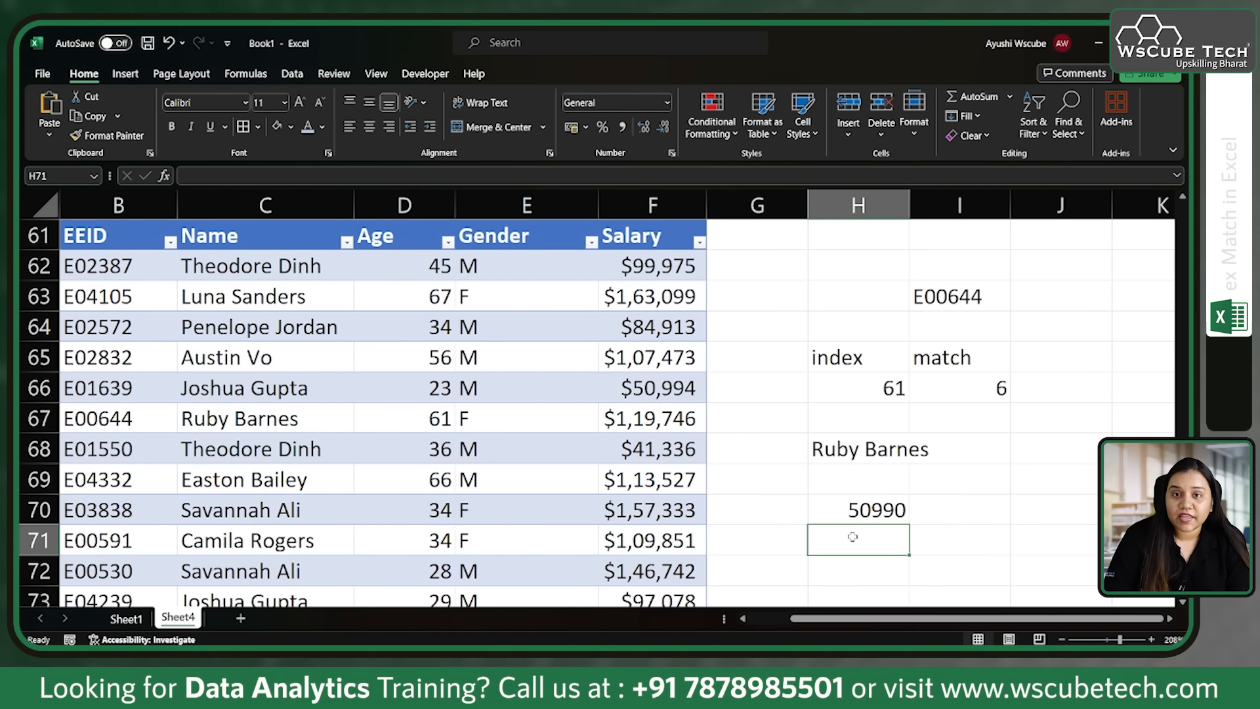
Step: Begin an INDEX formula in H72 that returns values from the table's Name column
click(852, 570)
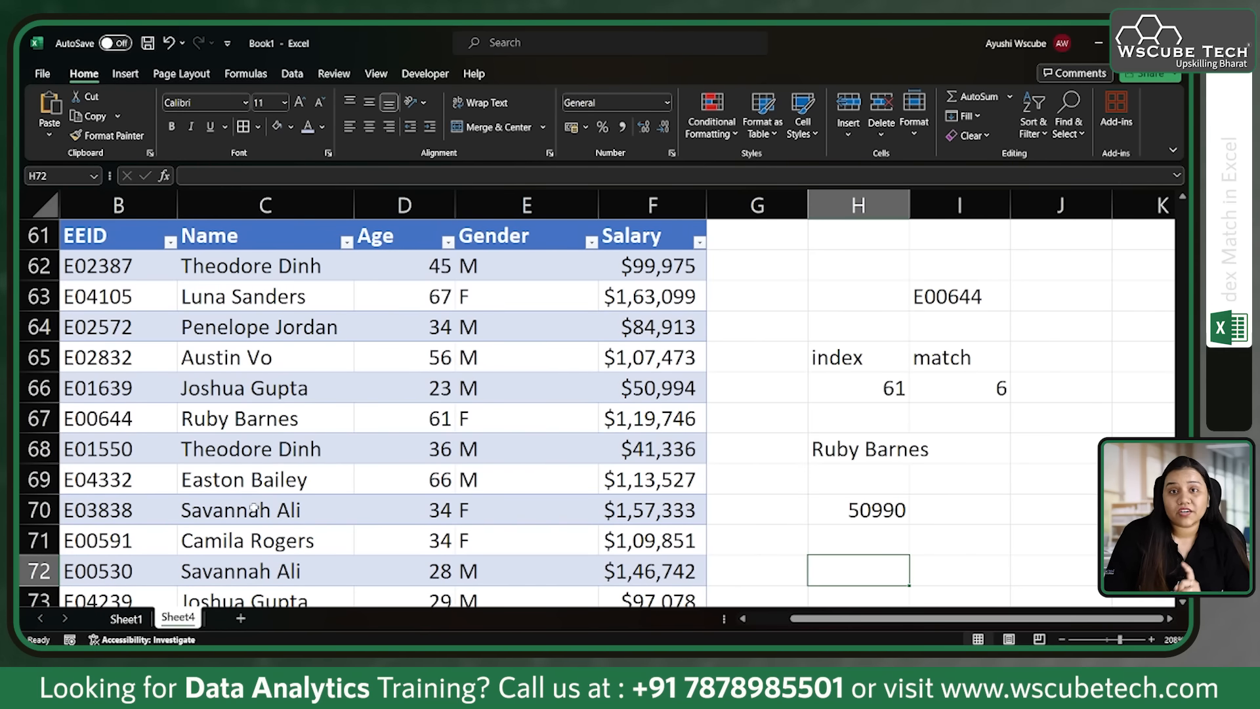
text(=i)
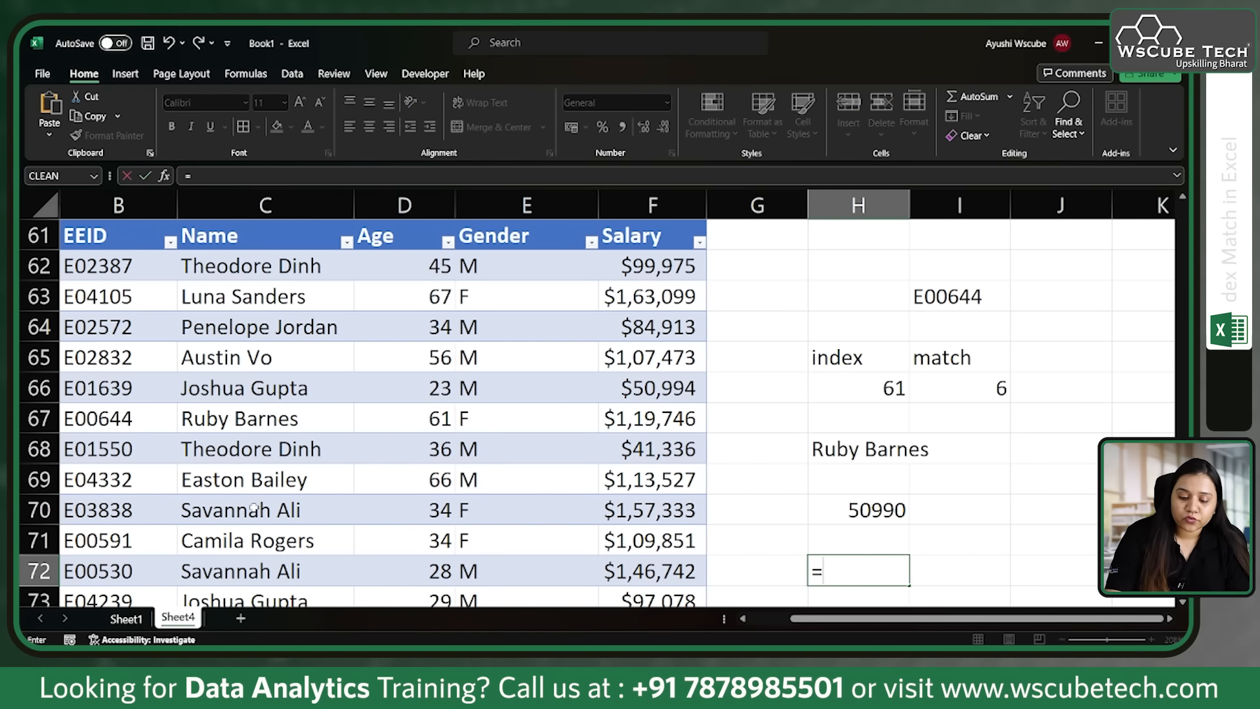
text(x(Table9[Name)
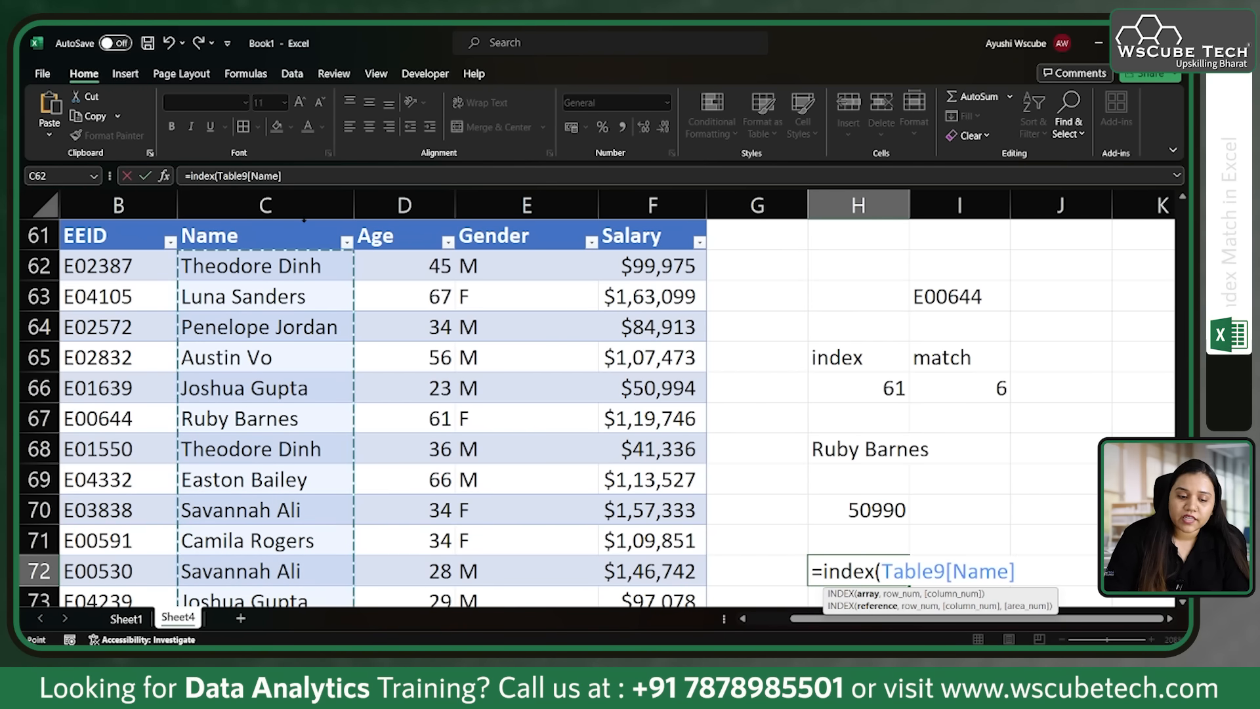
click(304, 222)
text(,)
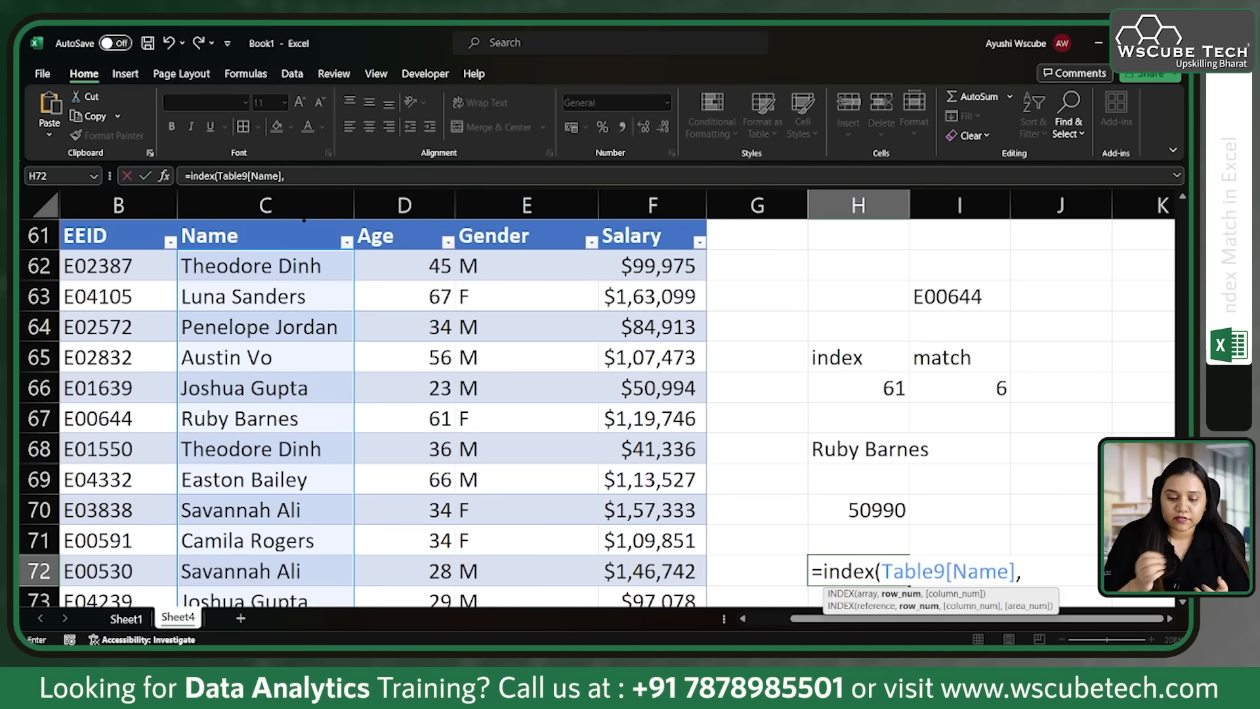
Step: Complete H72's formula with a nested exact MATCH of H70 in the Salary column, accepting the closing-parenthesis correction
text(match()
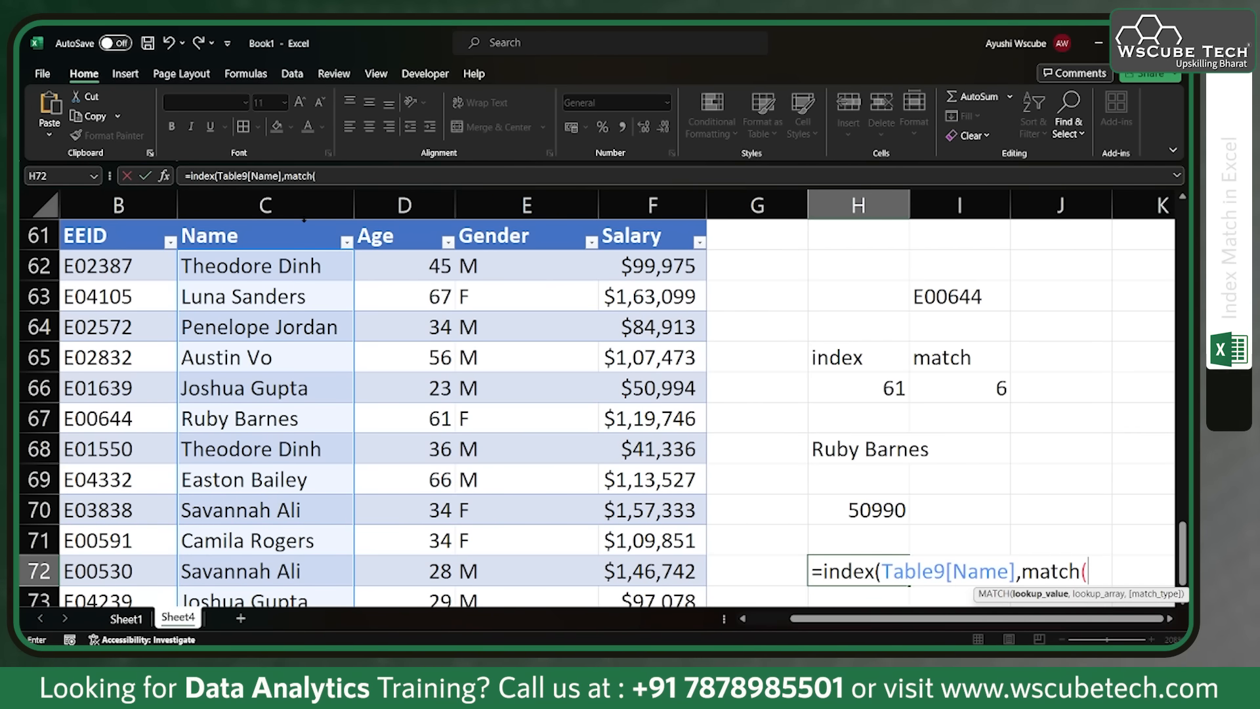
click(863, 522)
text(,)
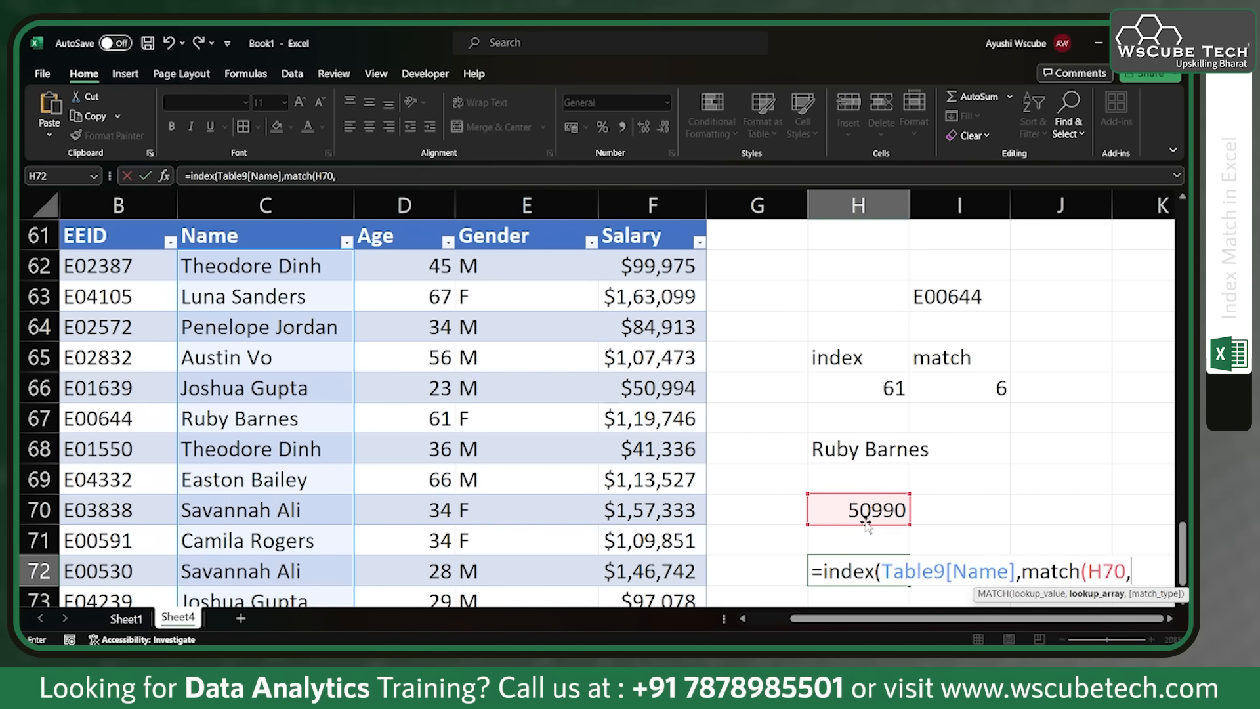
click(631, 221)
text(,)
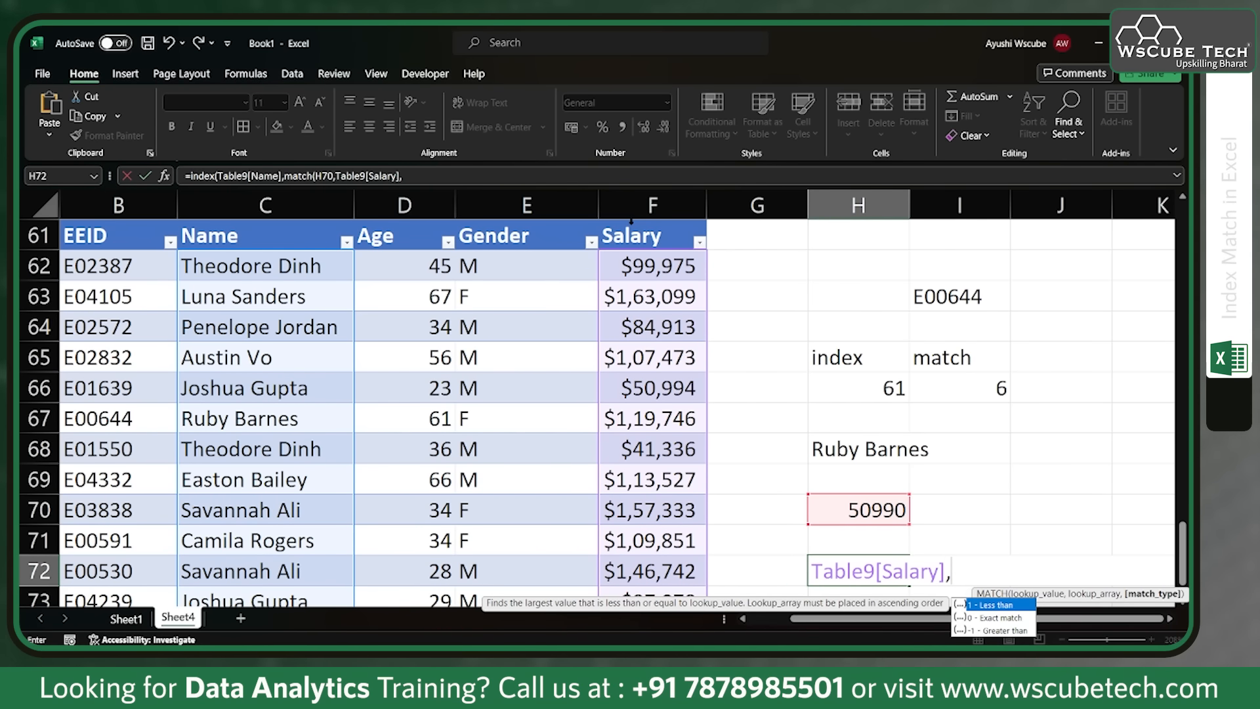
text(0))
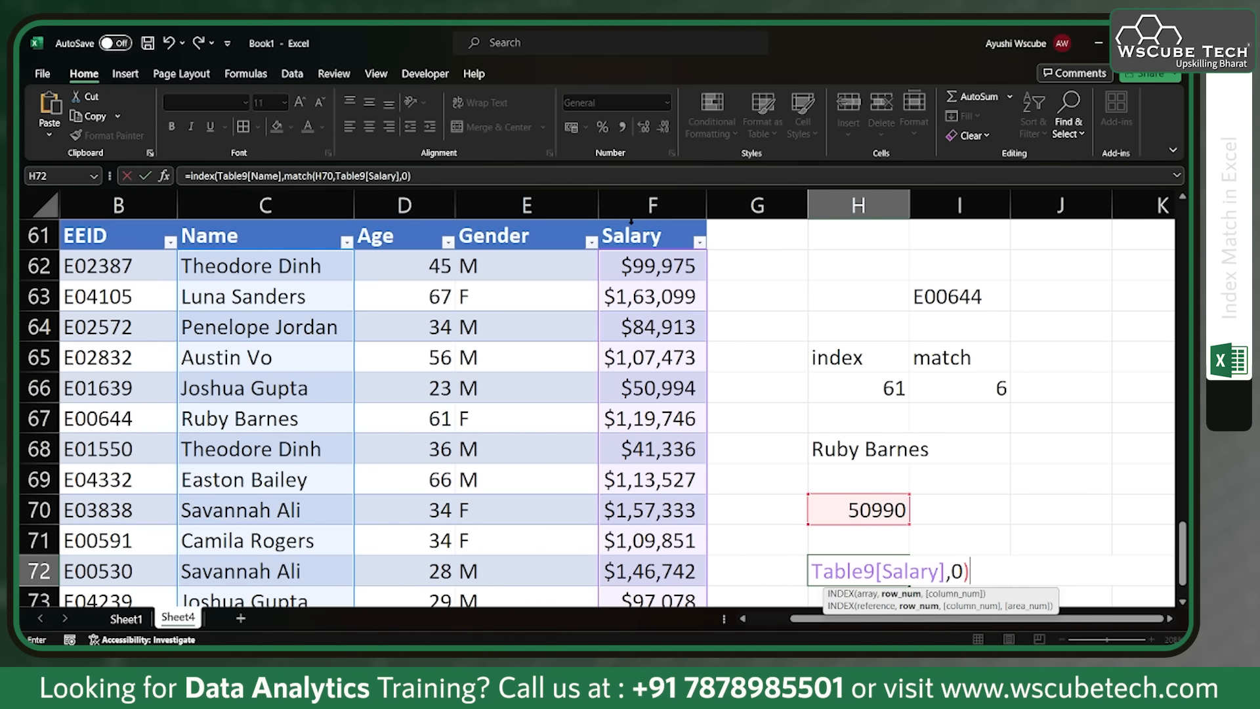
key(Return)
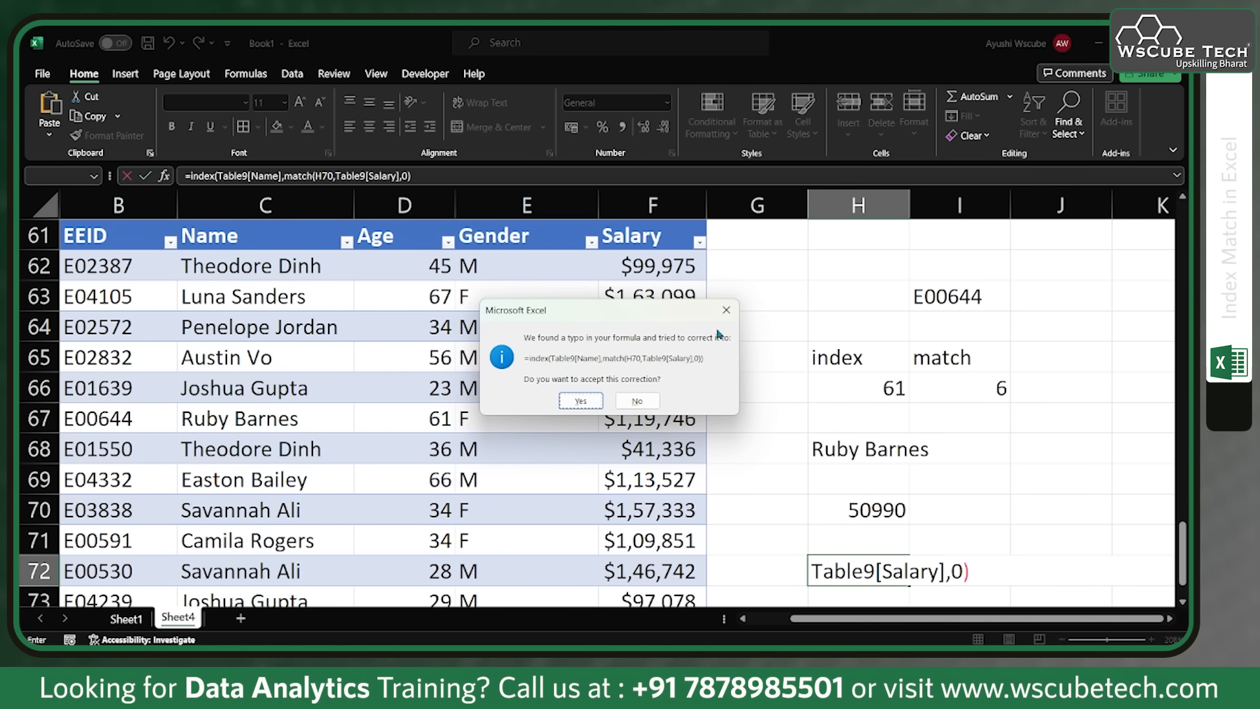
click(577, 401)
Step: Examine the INDEX and MATCH formula in H72 and the table columns it references
click(883, 541)
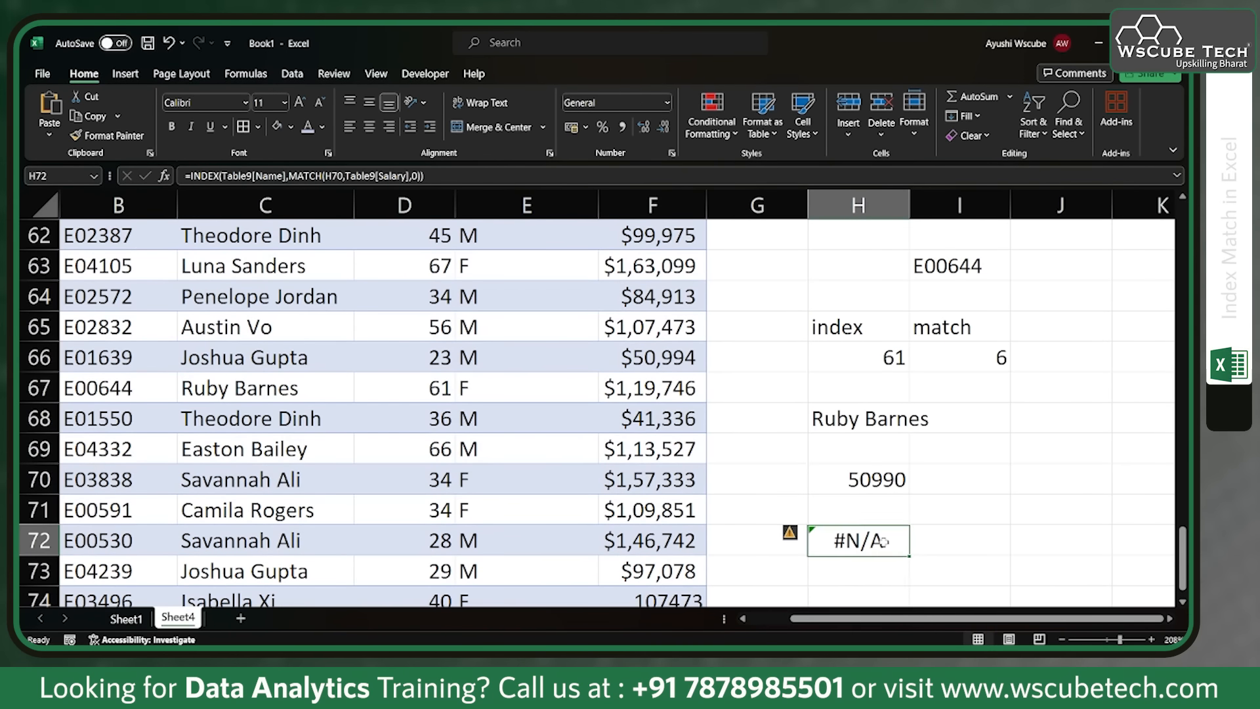
double_click(883, 542)
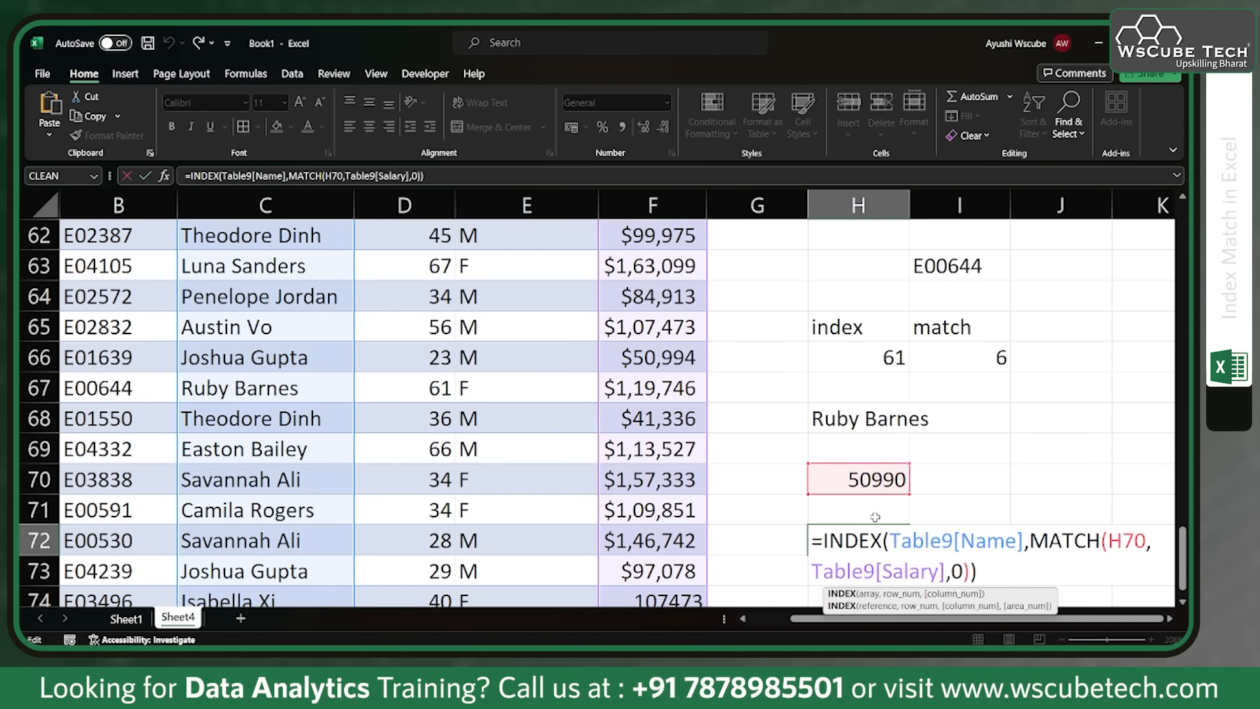
scroll(880, 506, down, 1)
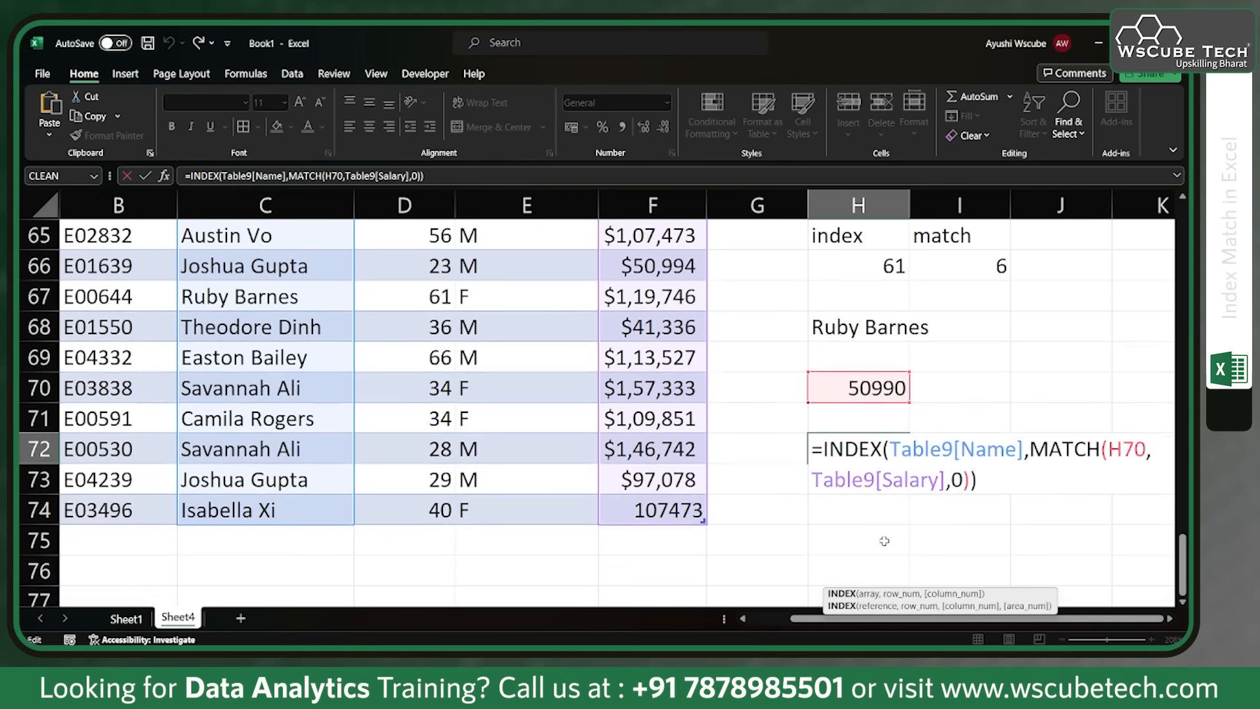
key(Return)
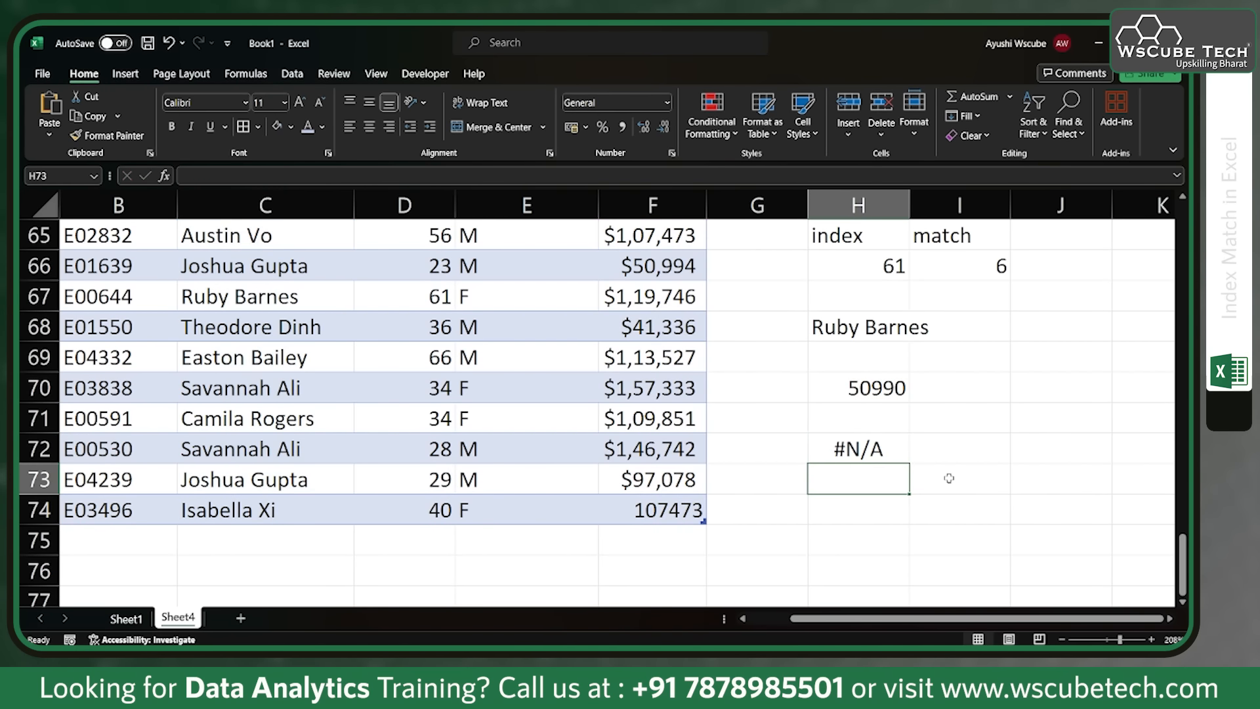
Step: Change the lookup salary in H70 to 50994
scroll(814, 426, up, 1)
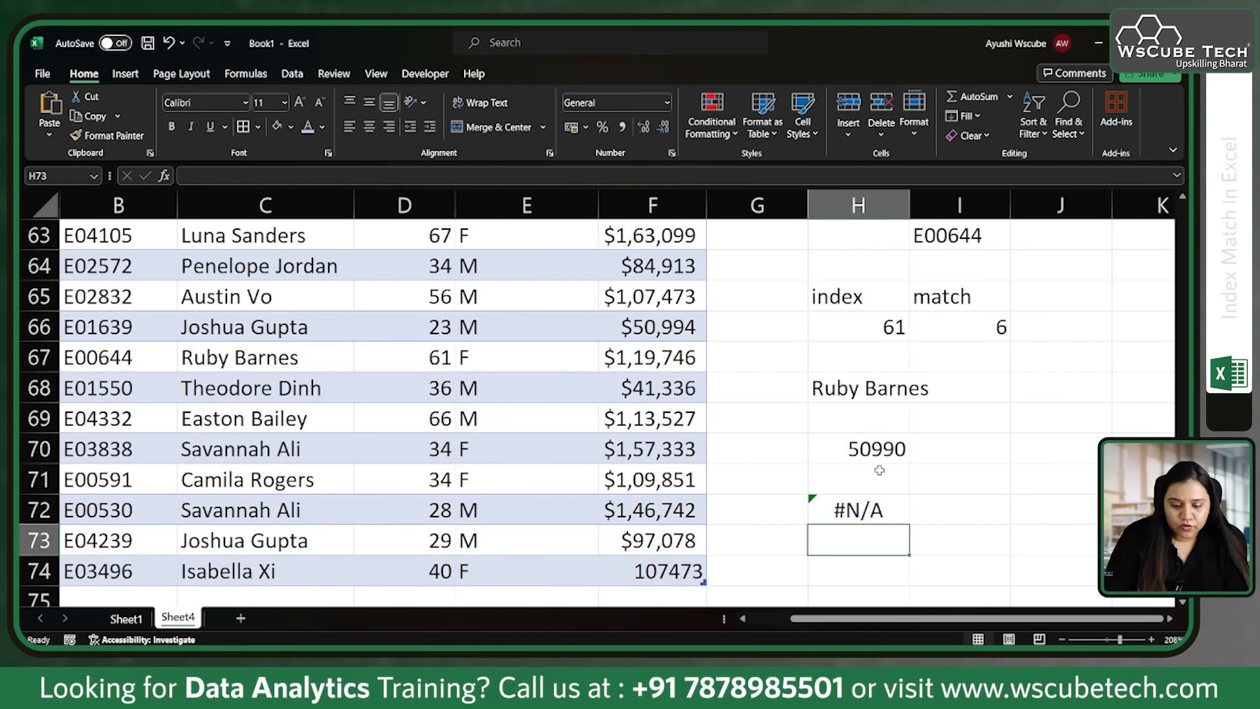
double_click(898, 448)
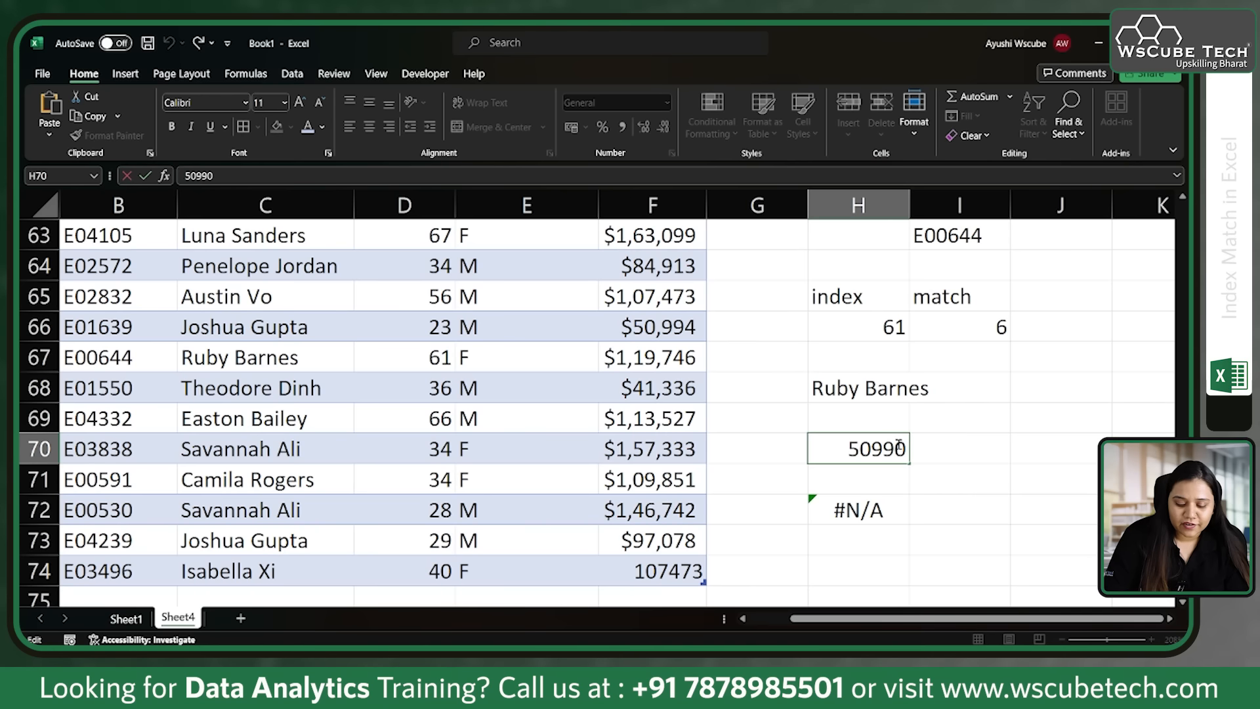
key(BackSpace)
text(5)
key(BackSpace)
text(4)
key(Return)
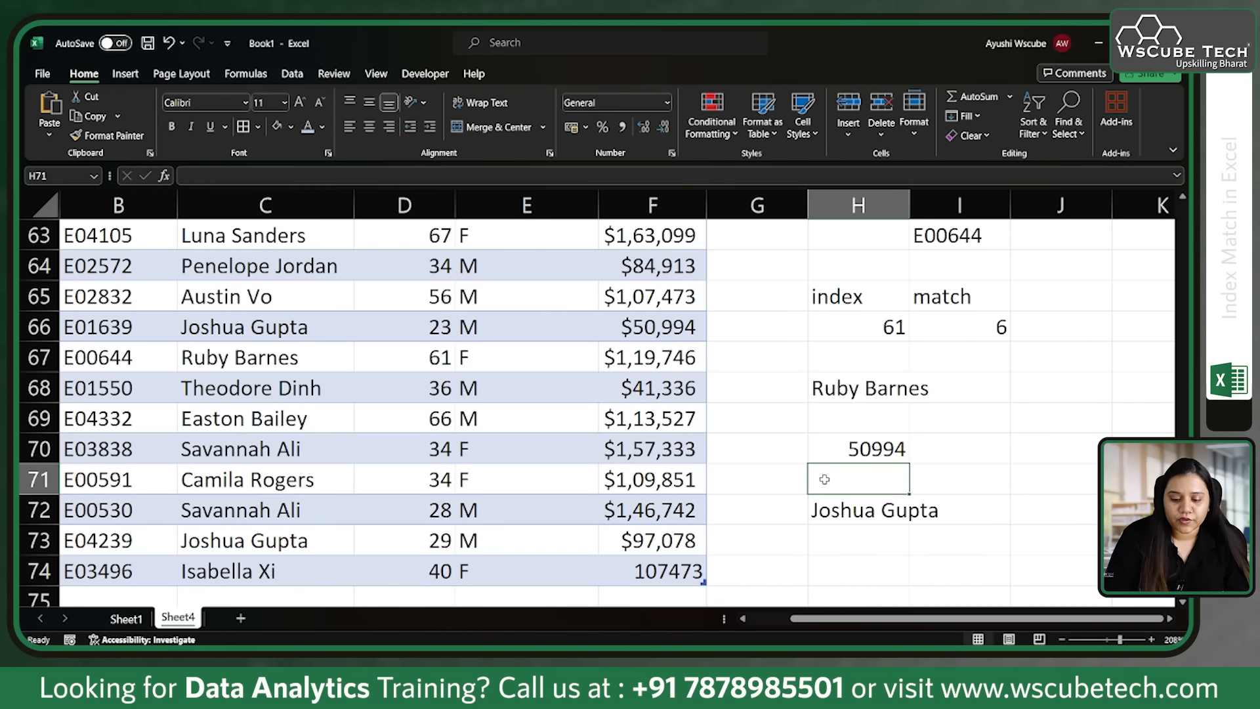
Step: Compare the salary in H70 and the name returned in H72 with the matching row of the employee table
scroll(825, 479, up, 1)
click(825, 479)
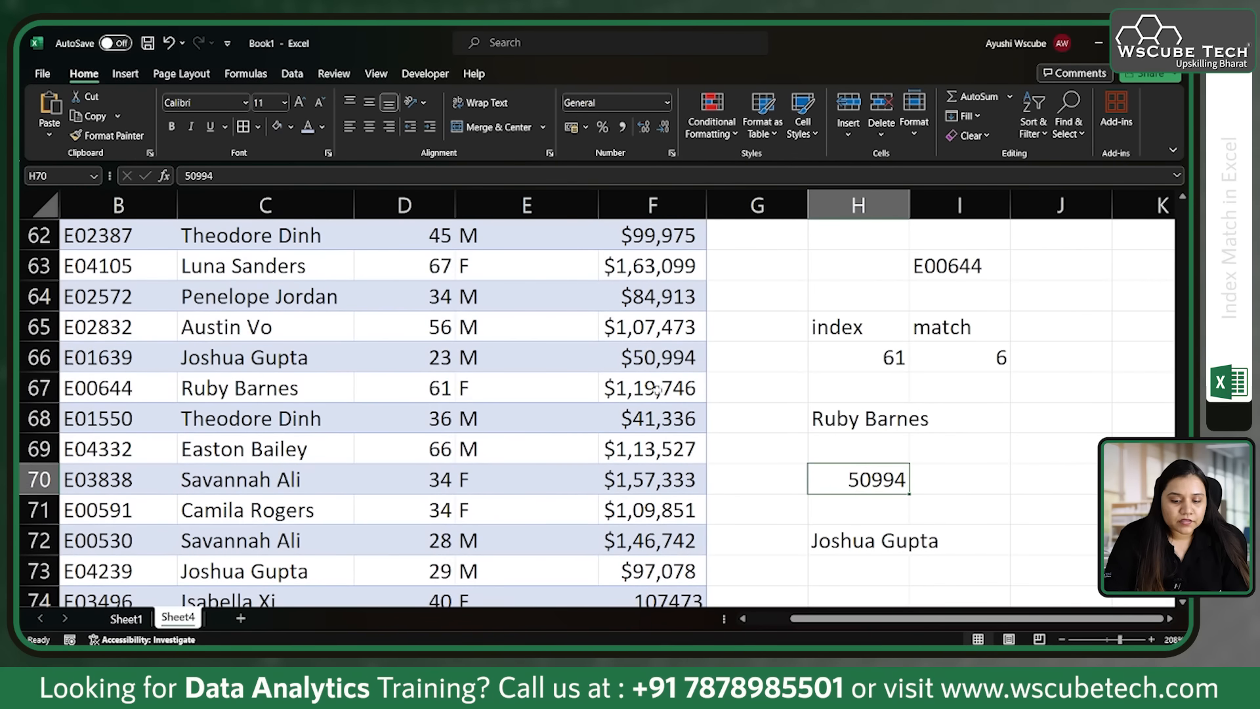
click(658, 356)
key(Left)
key(Left)
key(Left)
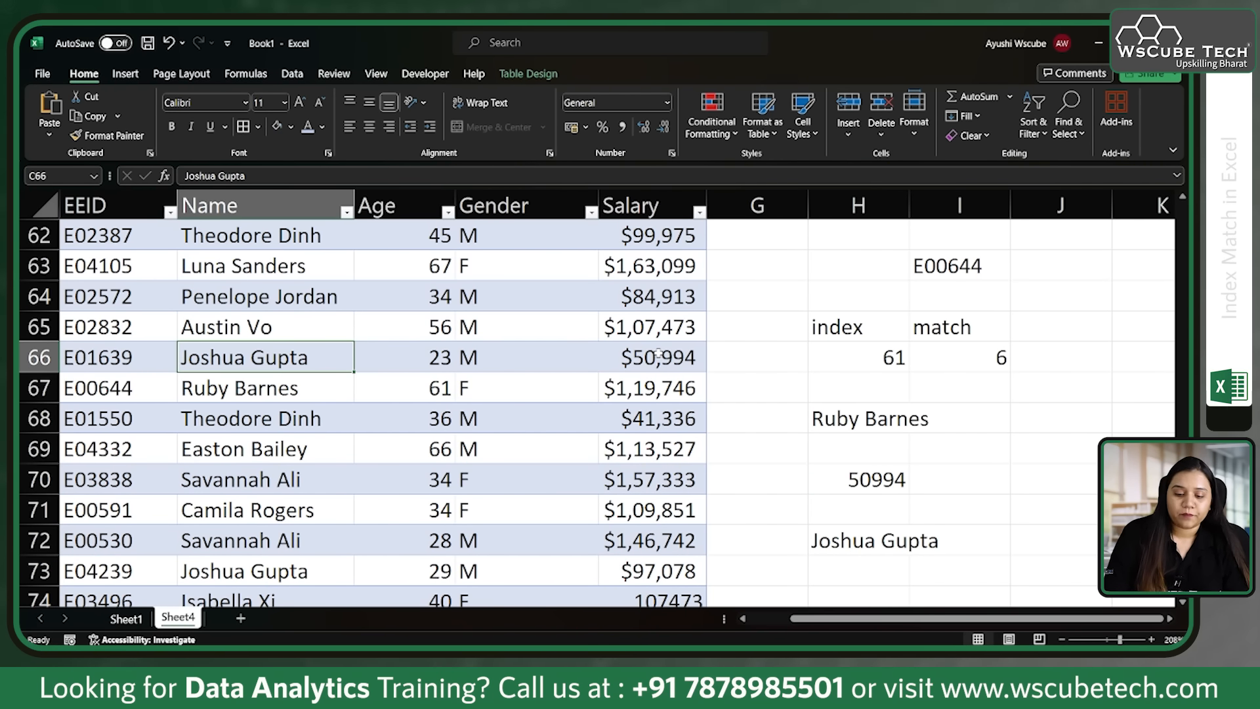
scroll(712, 425, up, 2)
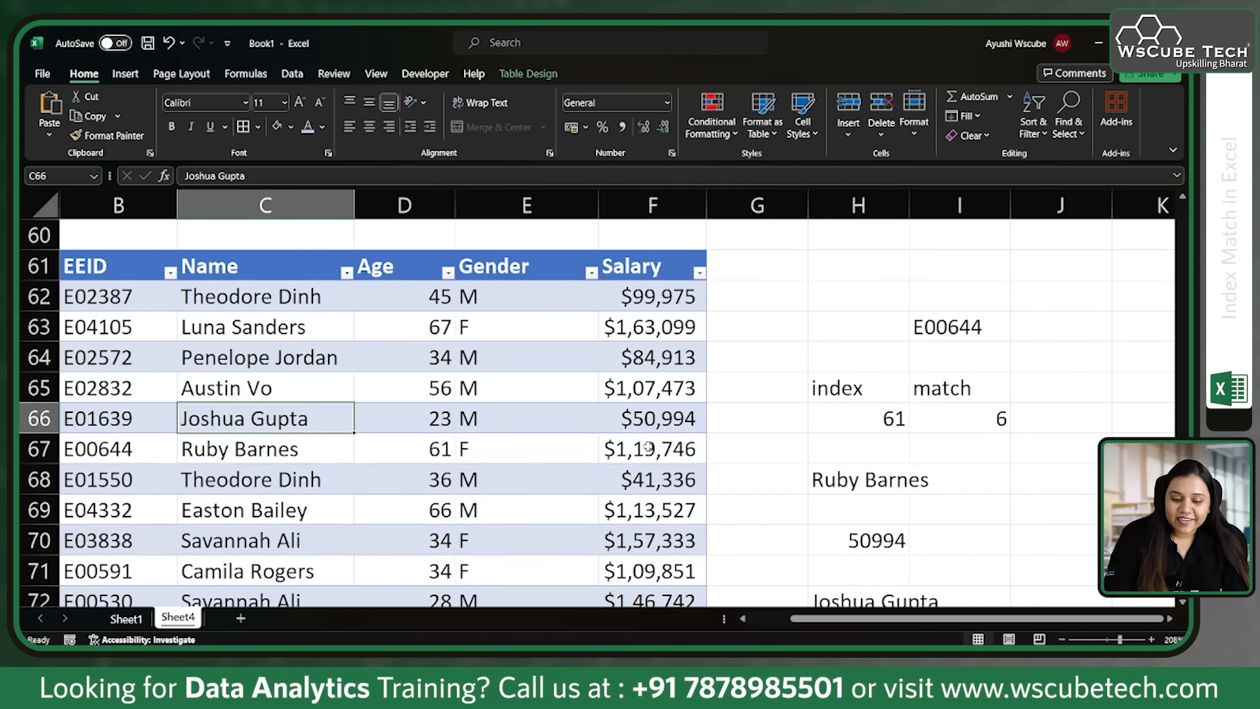
scroll(647, 449, down, 2)
scroll(647, 449, up, 2)
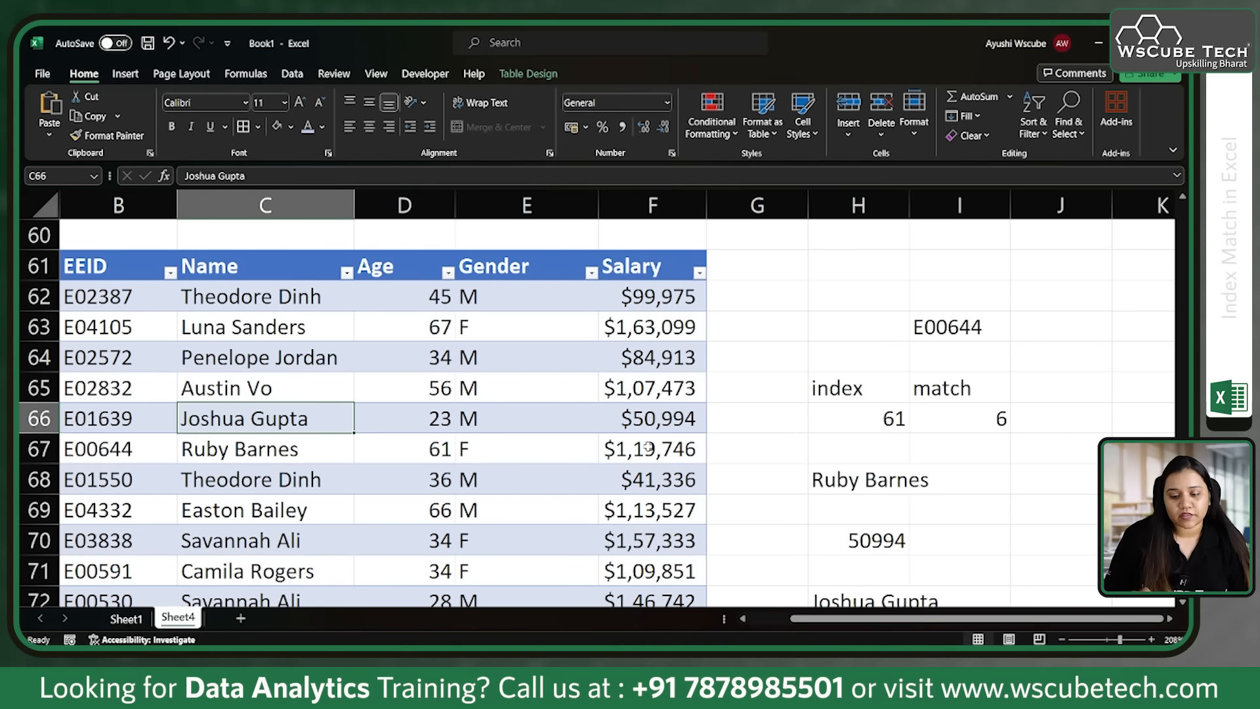
Step: Enter an XLOOKUP formula in H66 that finds H63's employee ID in the EEID column and returns the Salary column value
click(900, 418)
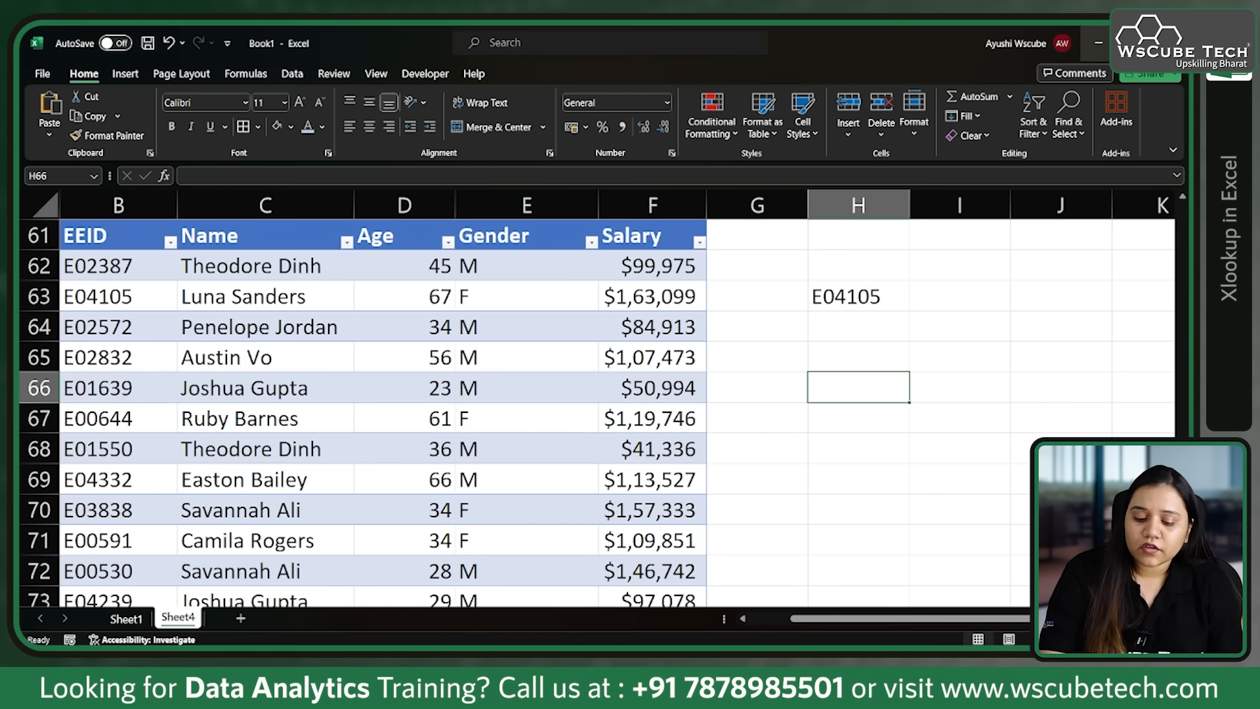
text(=)
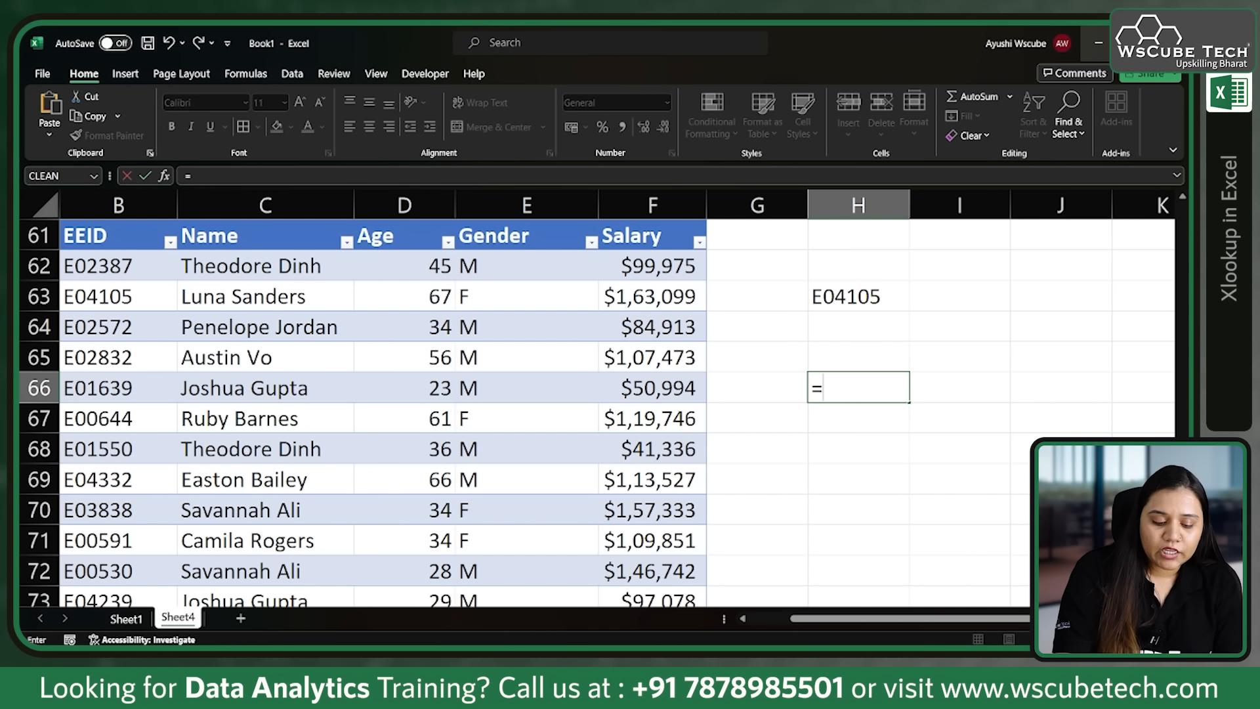
text(xl)
key(Tab)
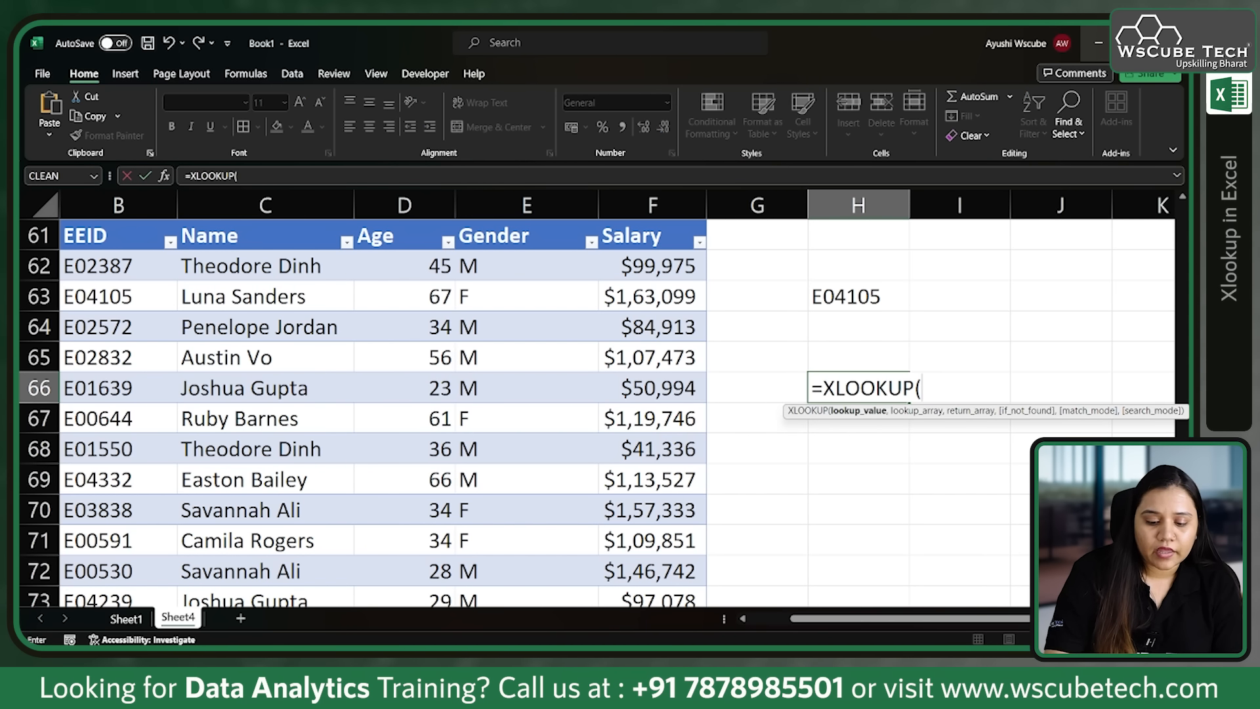
click(858, 296)
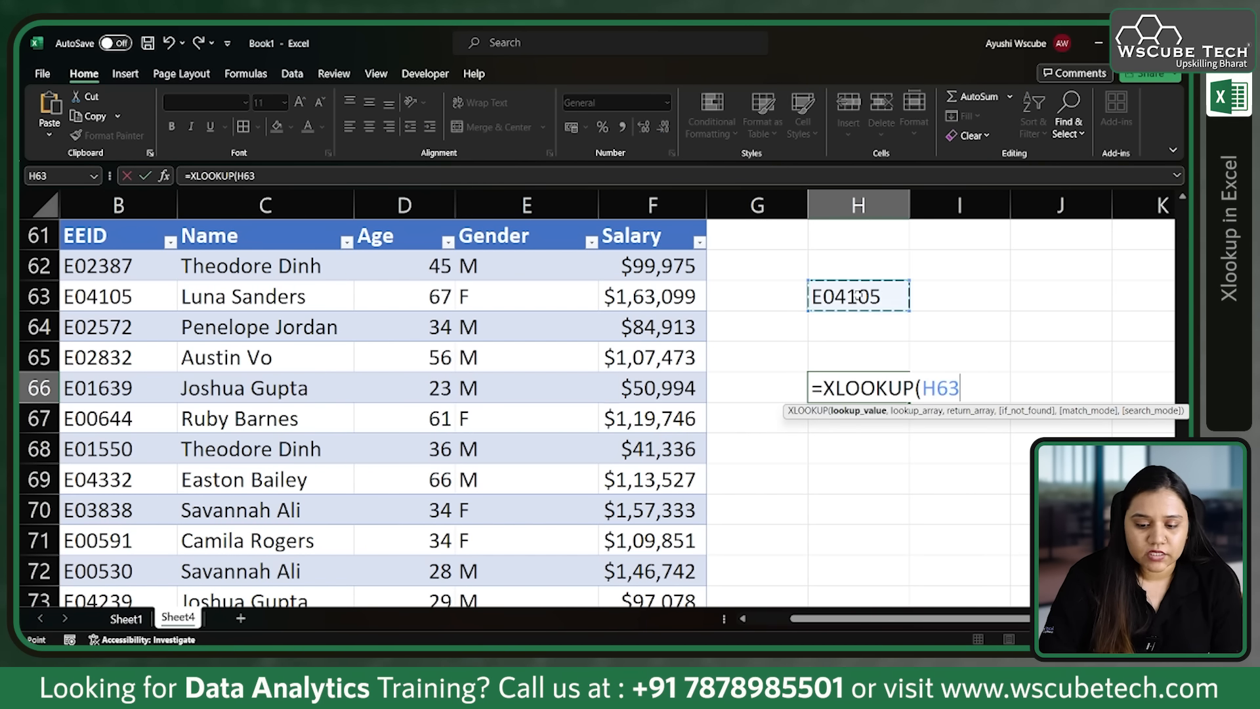
text(,)
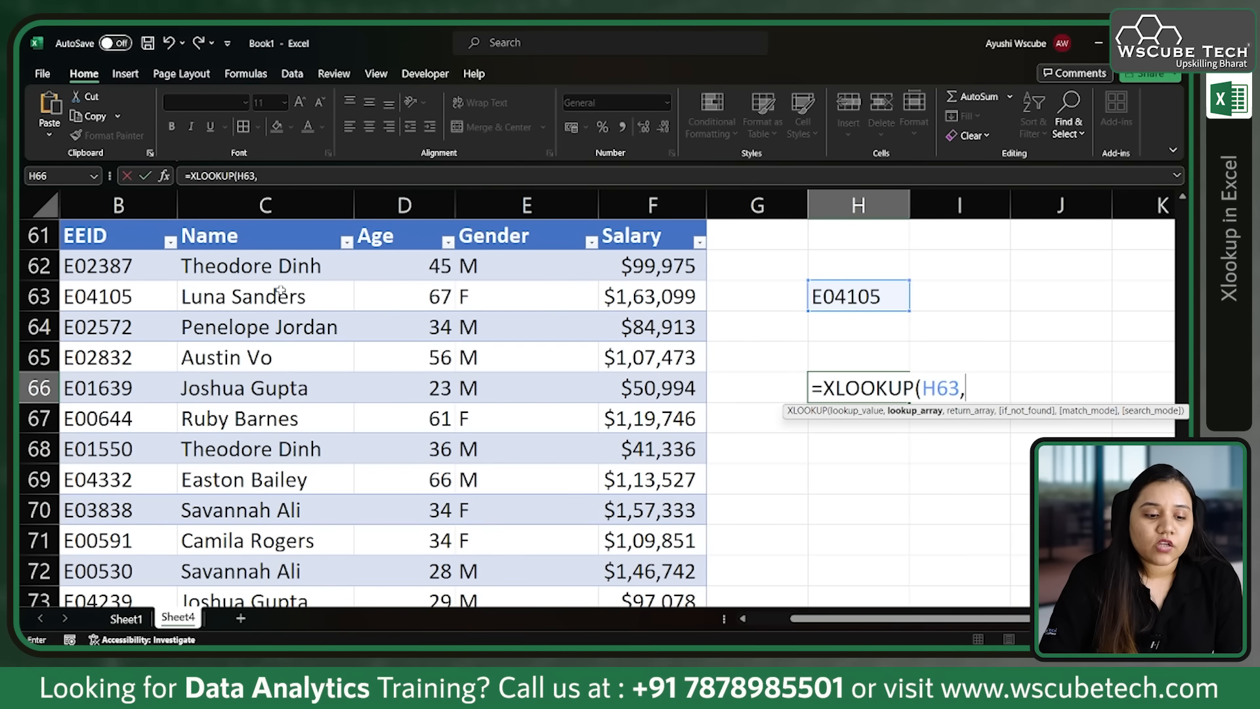
click(130, 221)
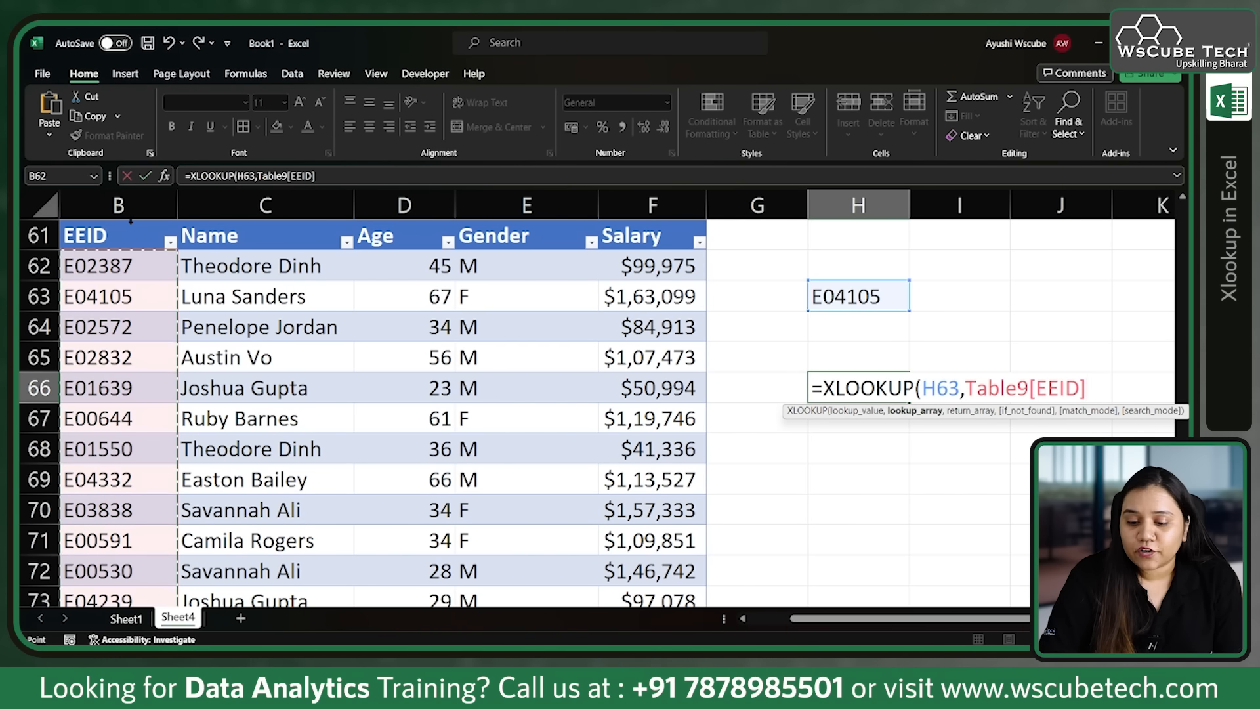
text(,)
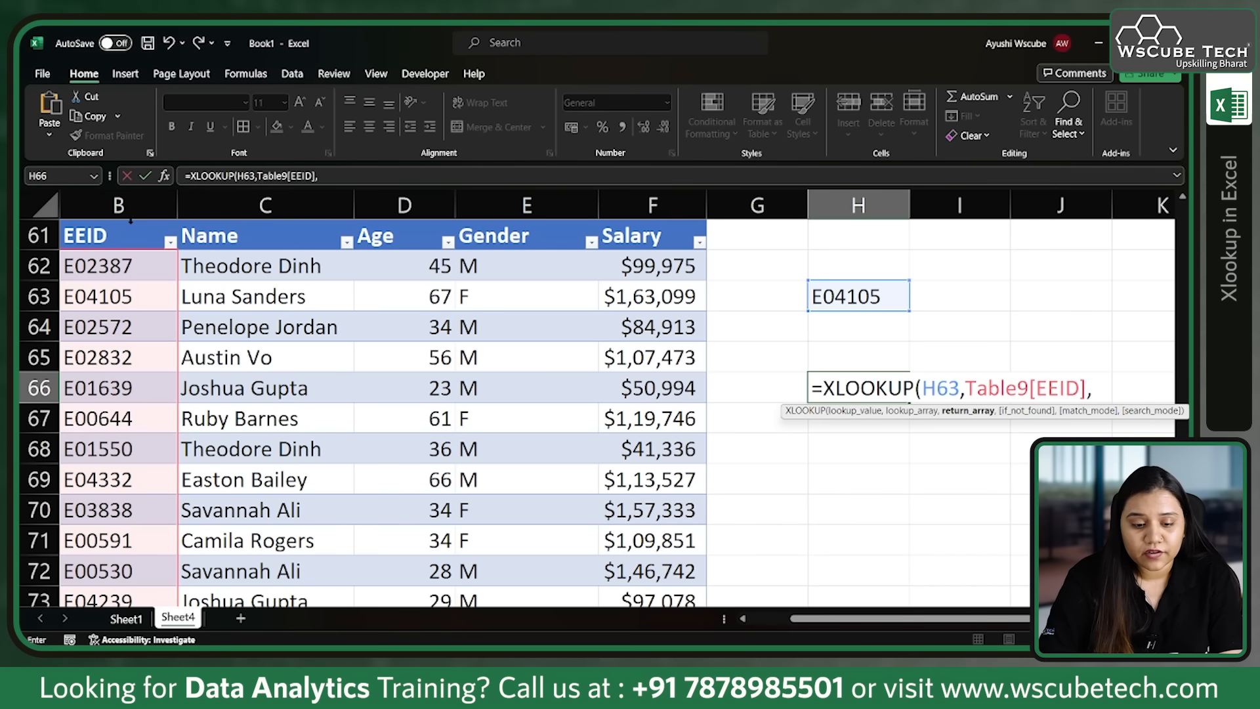
click(639, 224)
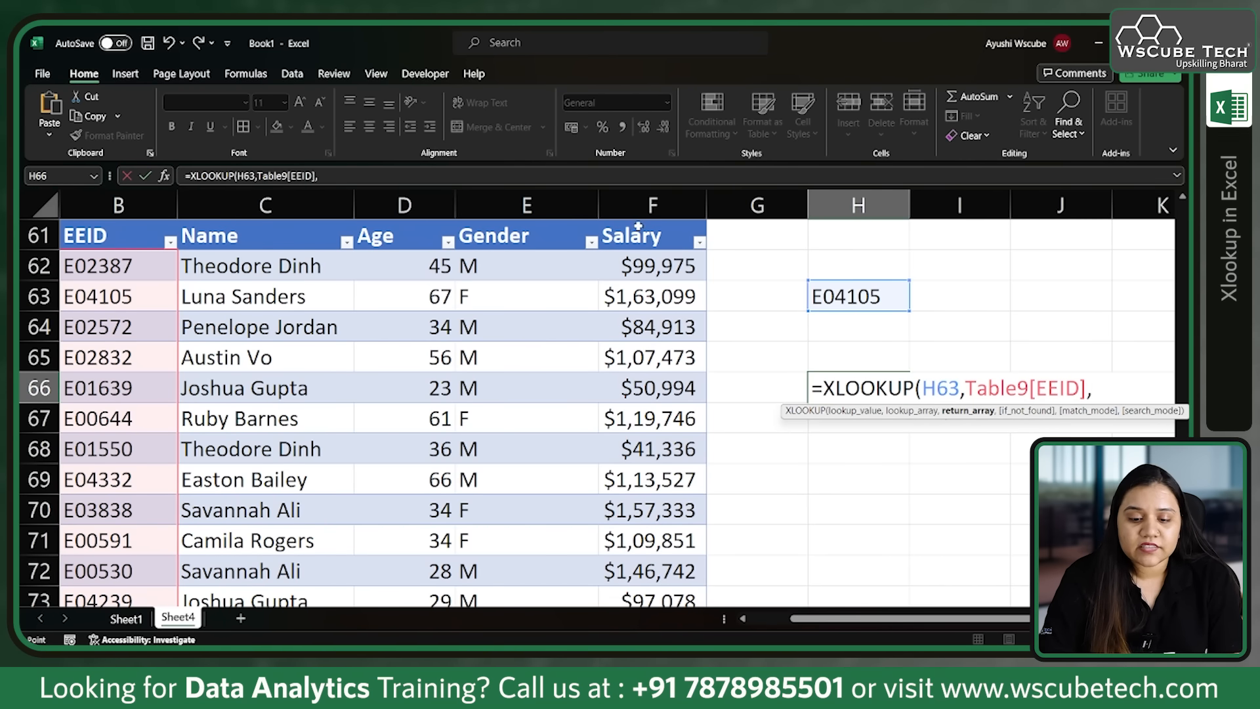
text())
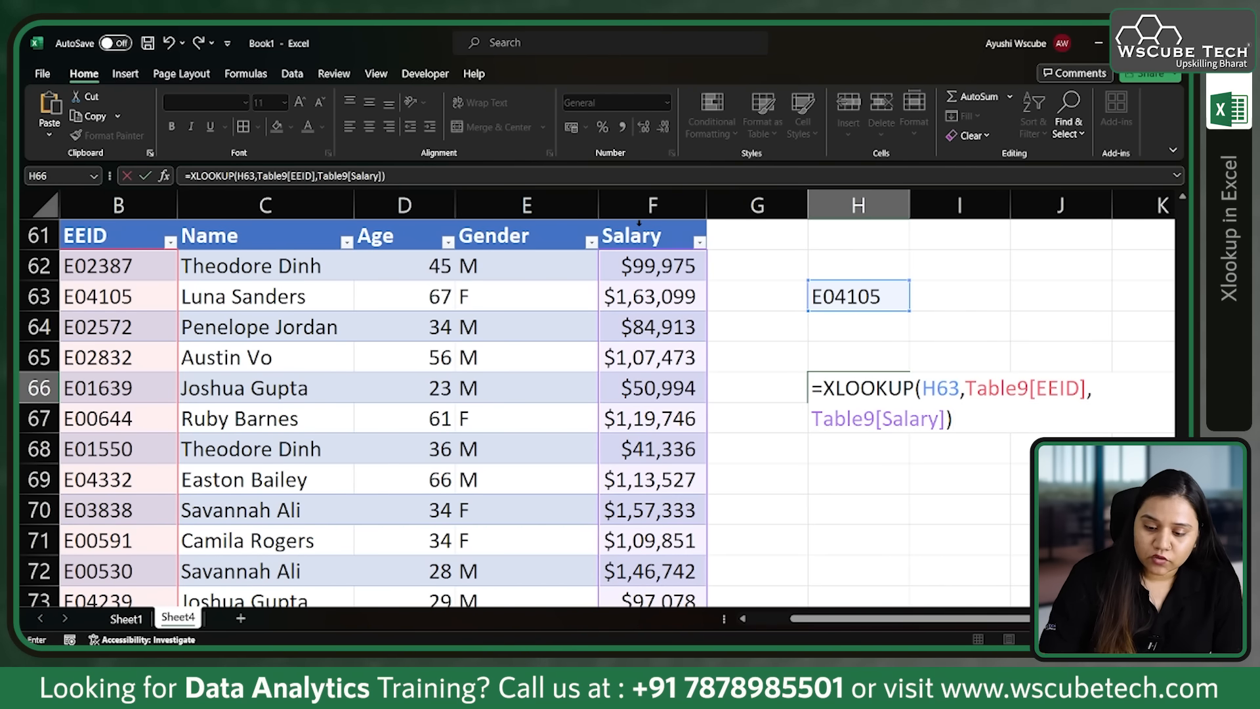
key(Return)
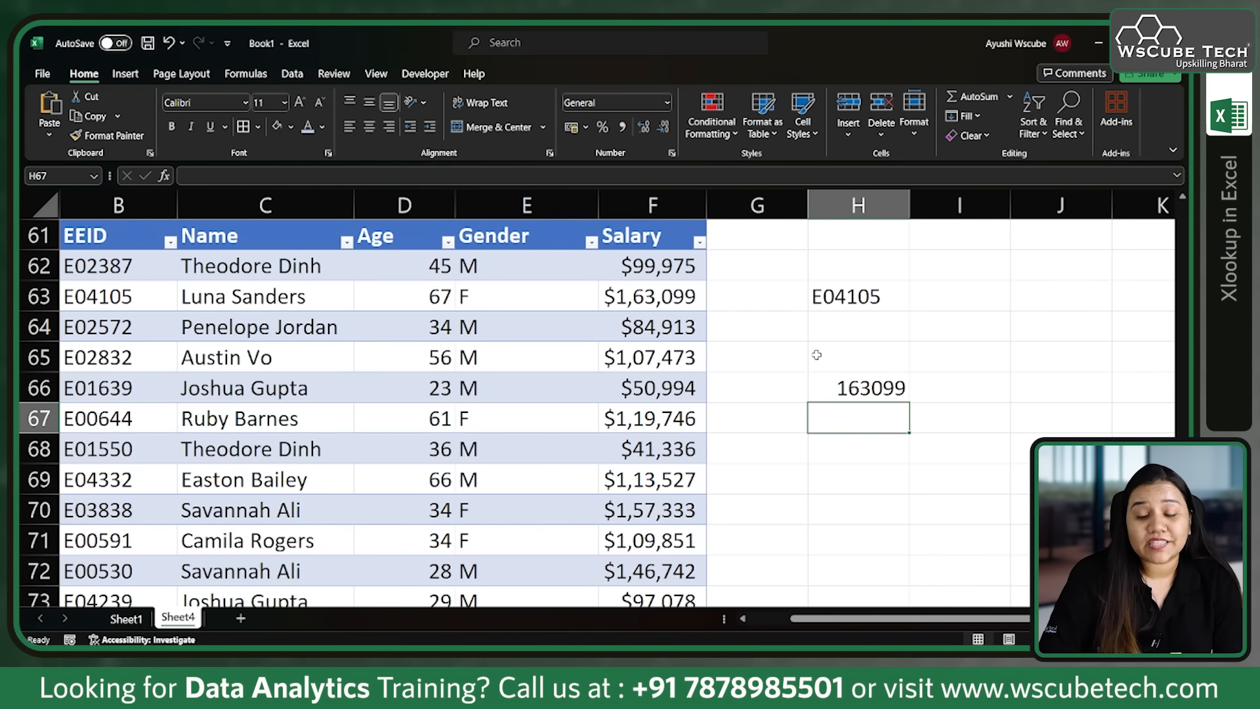
Step: Enter an XLOOKUP formula in H68 that finds H66's salary in the Salary column and returns the Name column value
click(883, 393)
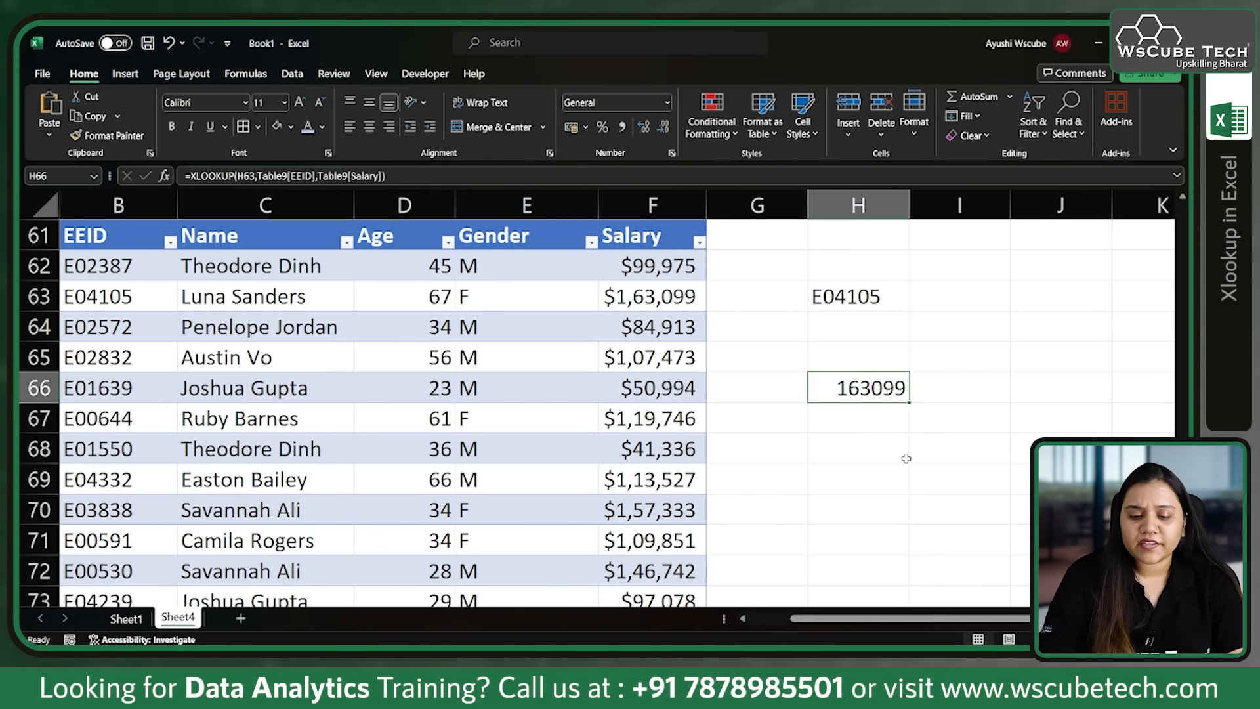
click(867, 453)
text(=XLOOKUP()
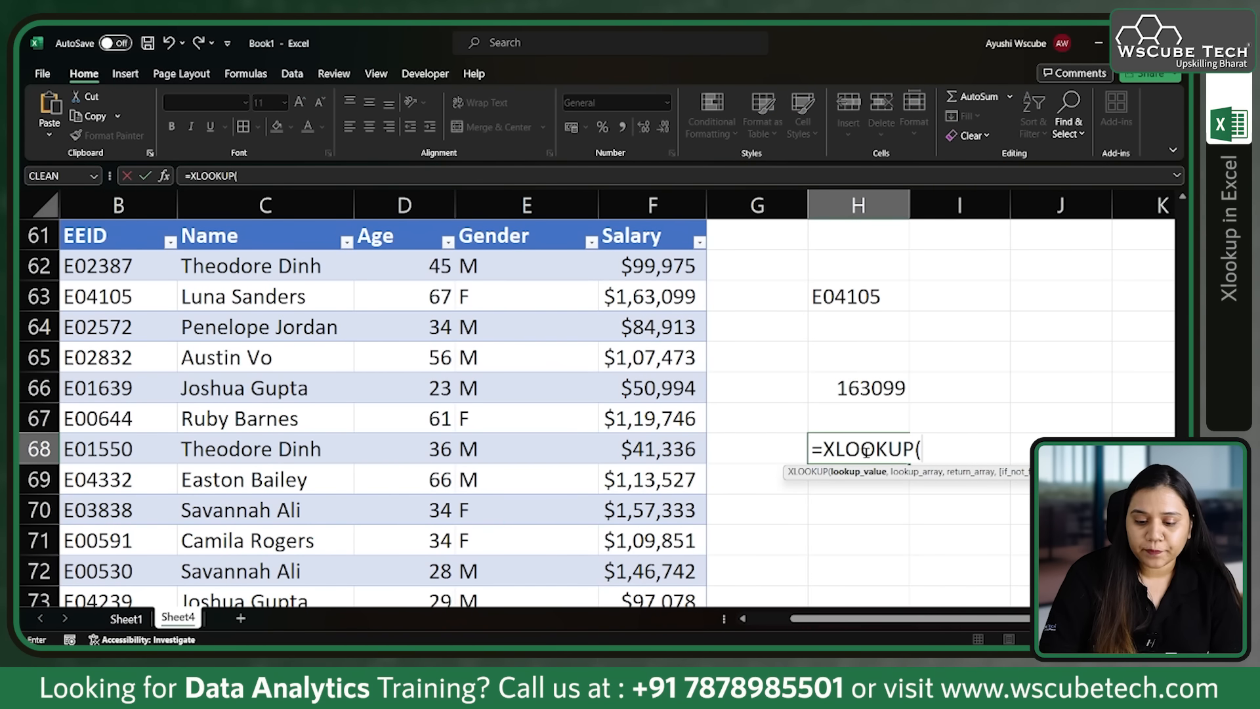
click(858, 391)
text(.)
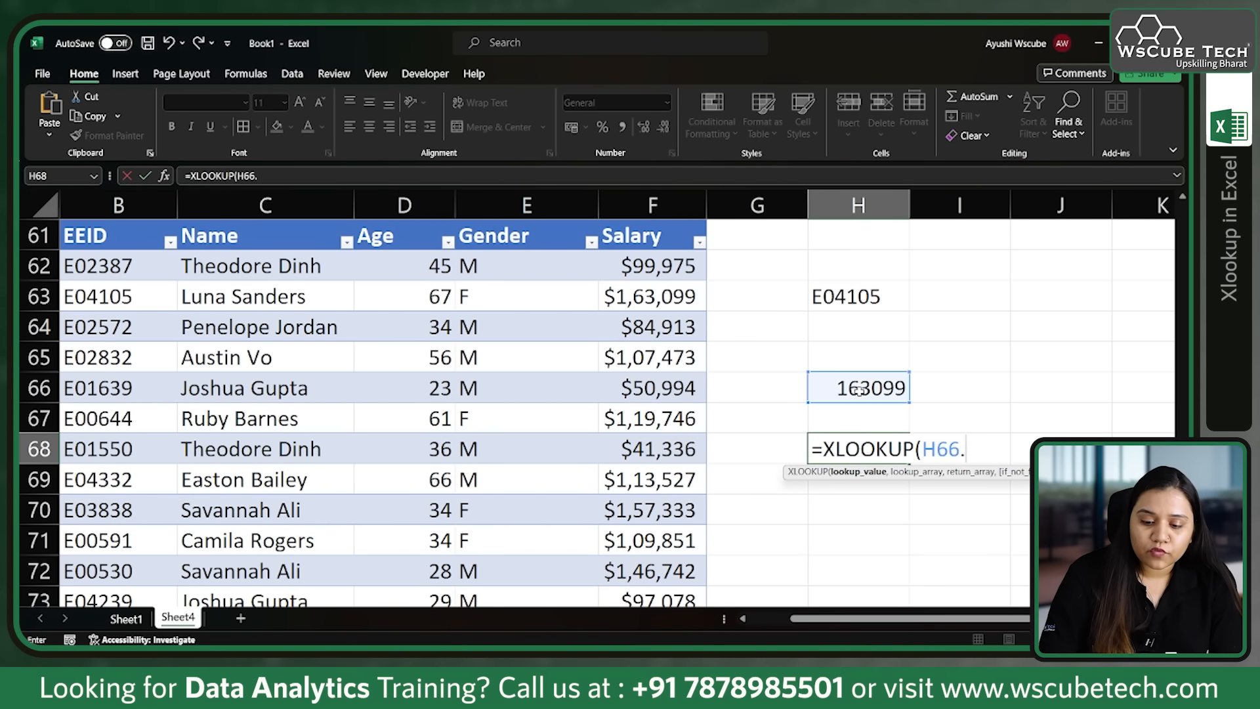
key(BackSpace)
text(,)
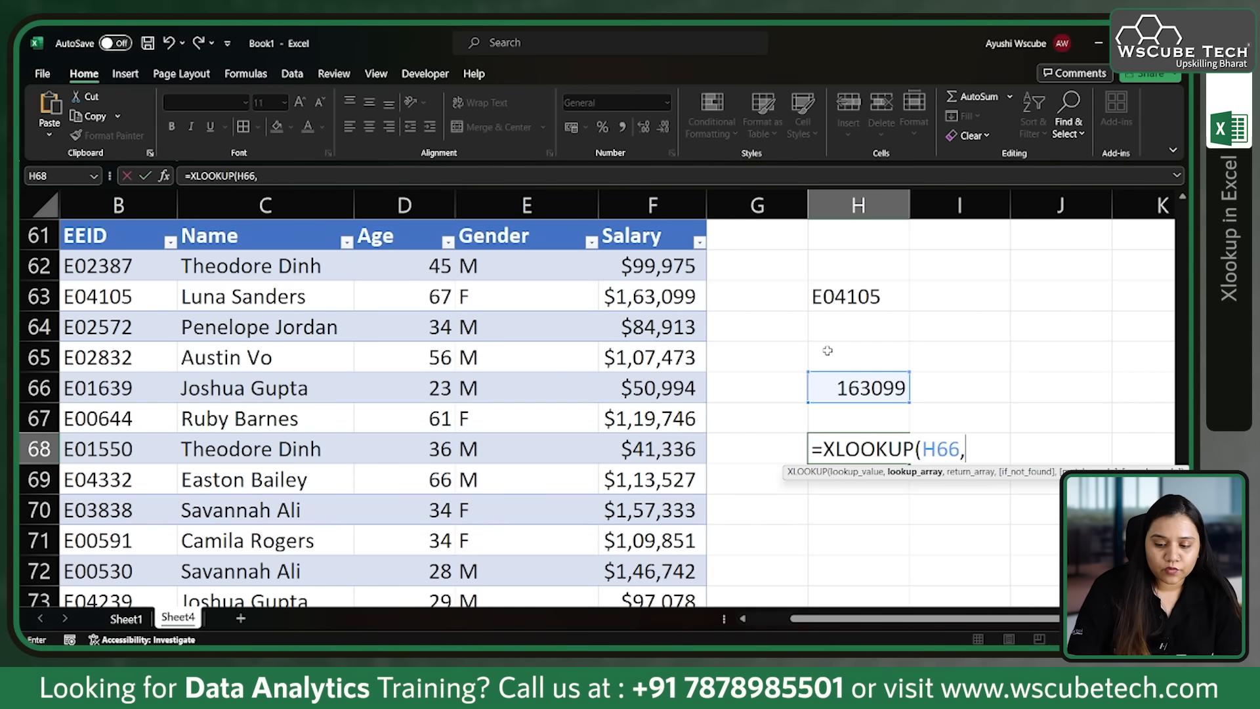
click(683, 226)
text(,)
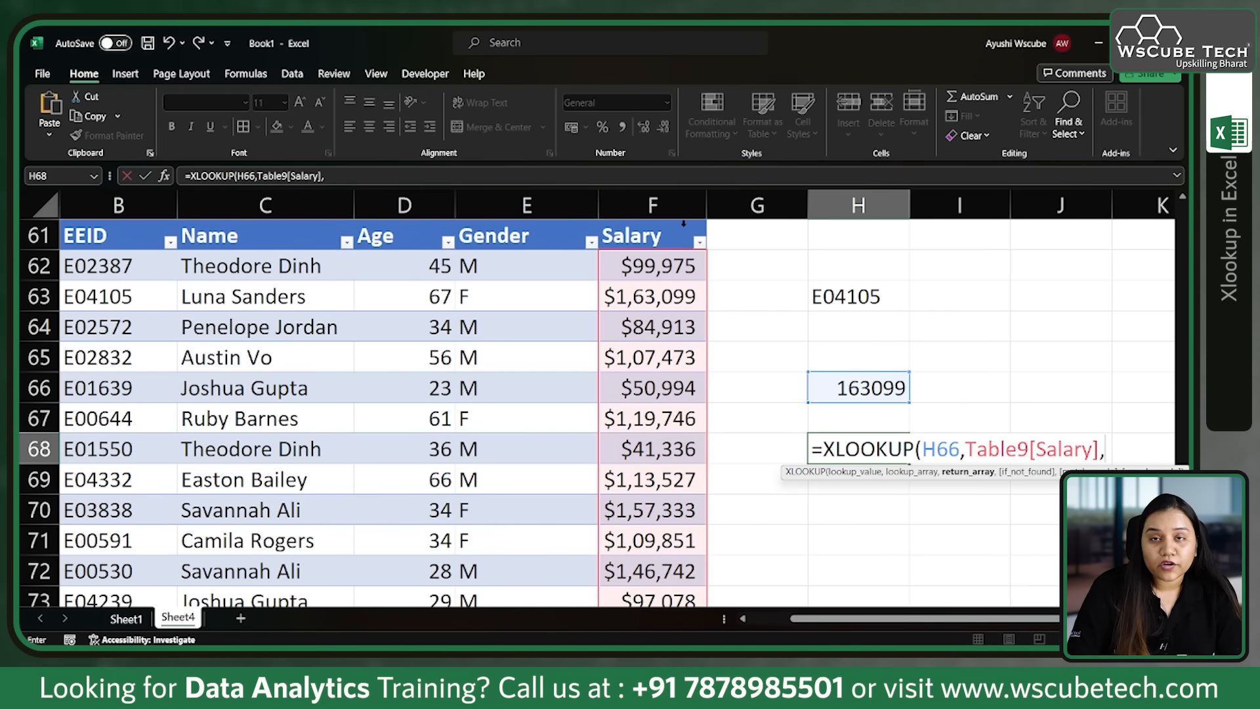
click(226, 224)
text())
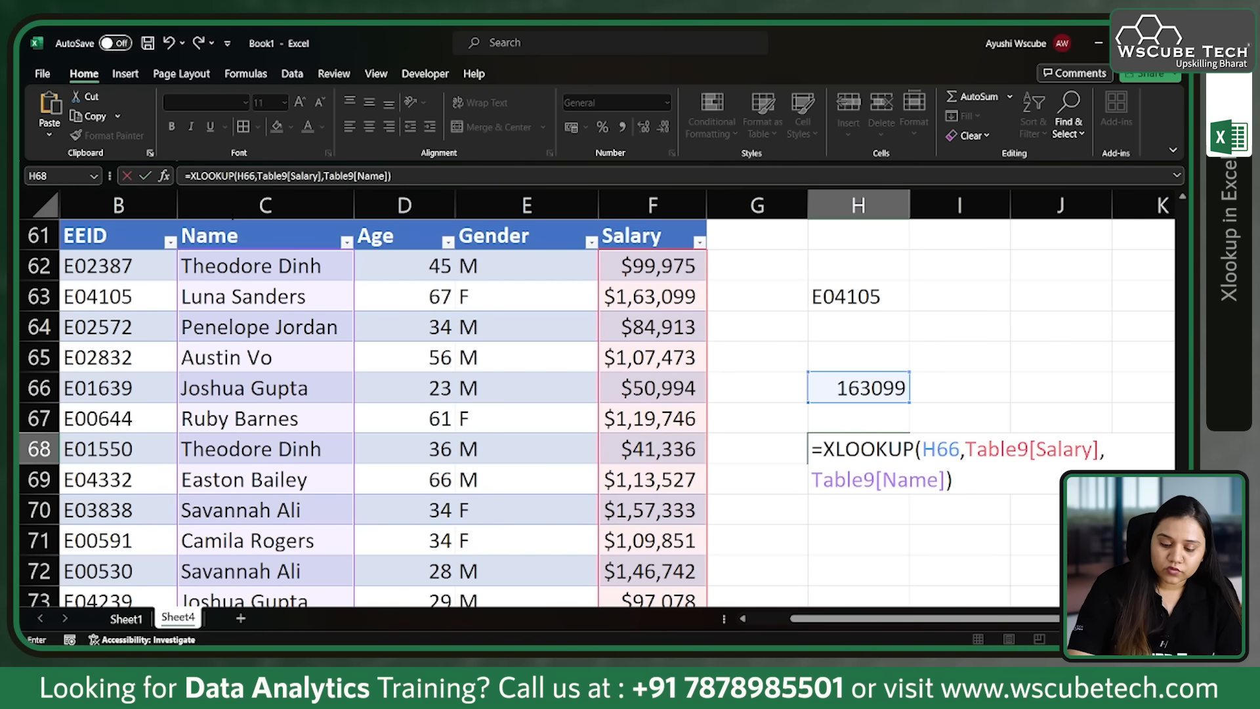
key(Return)
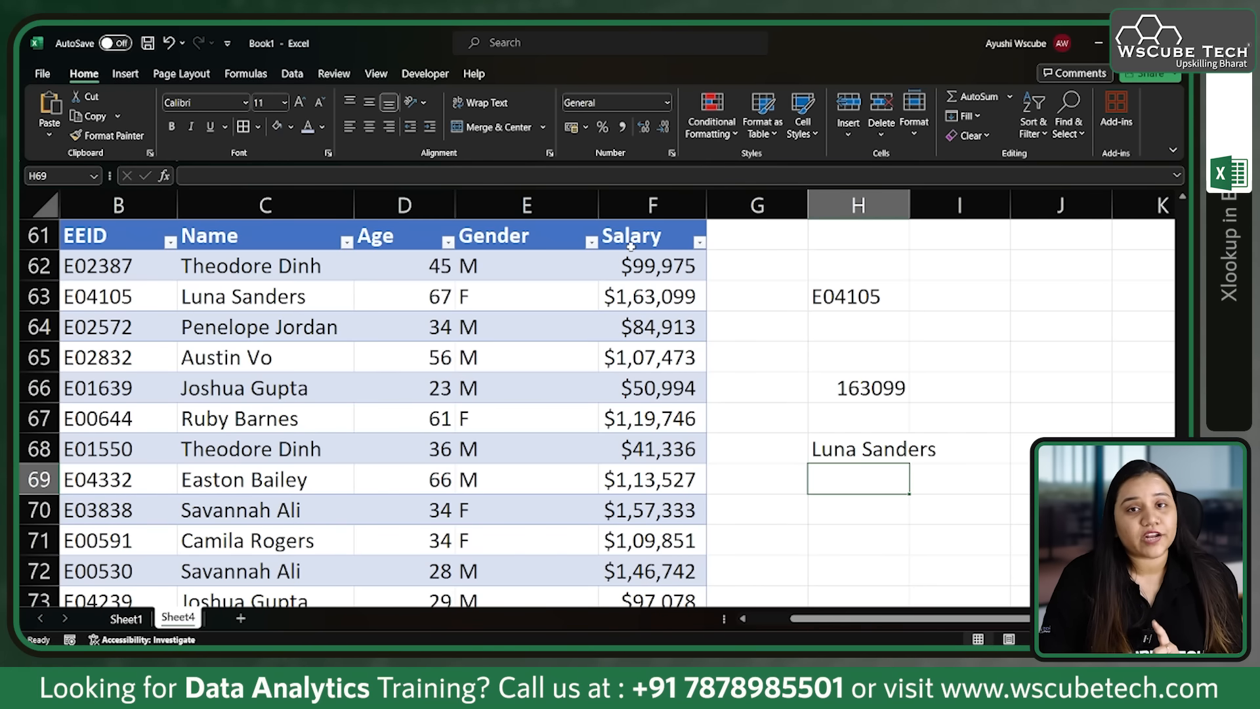
Step: Remove the XLOOKUP formulas from H66 and H68, keeping the employee ID in H63
drag(814, 284, 953, 502)
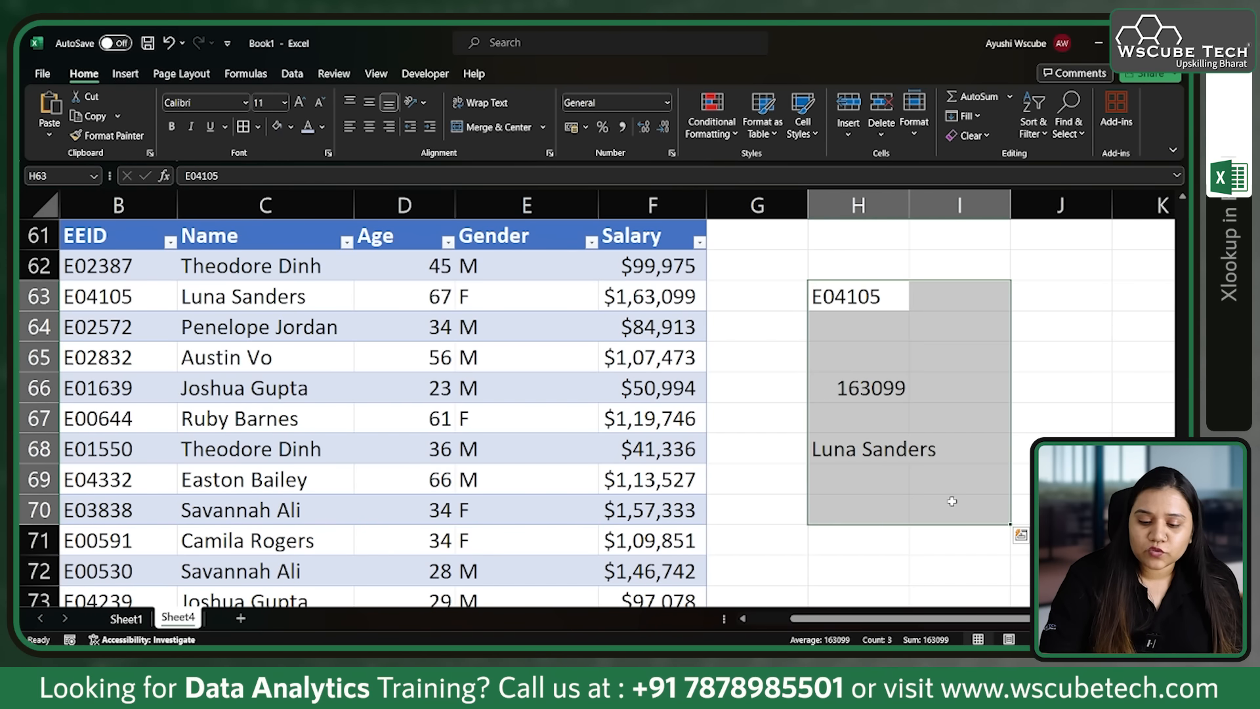
click(1018, 425)
key(ctrl+z)
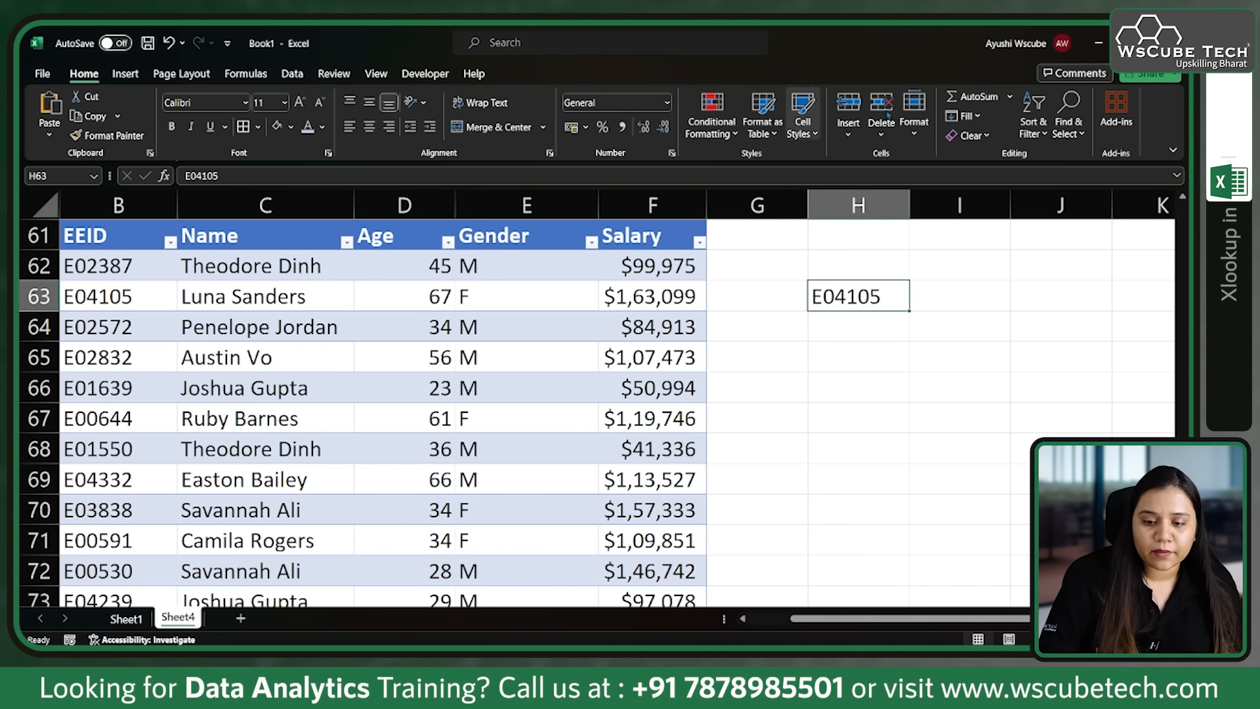
Step: Add a List data validation to H63 sourced from the EEID column, and choose the employee ID of table row 68 from it
click(293, 73)
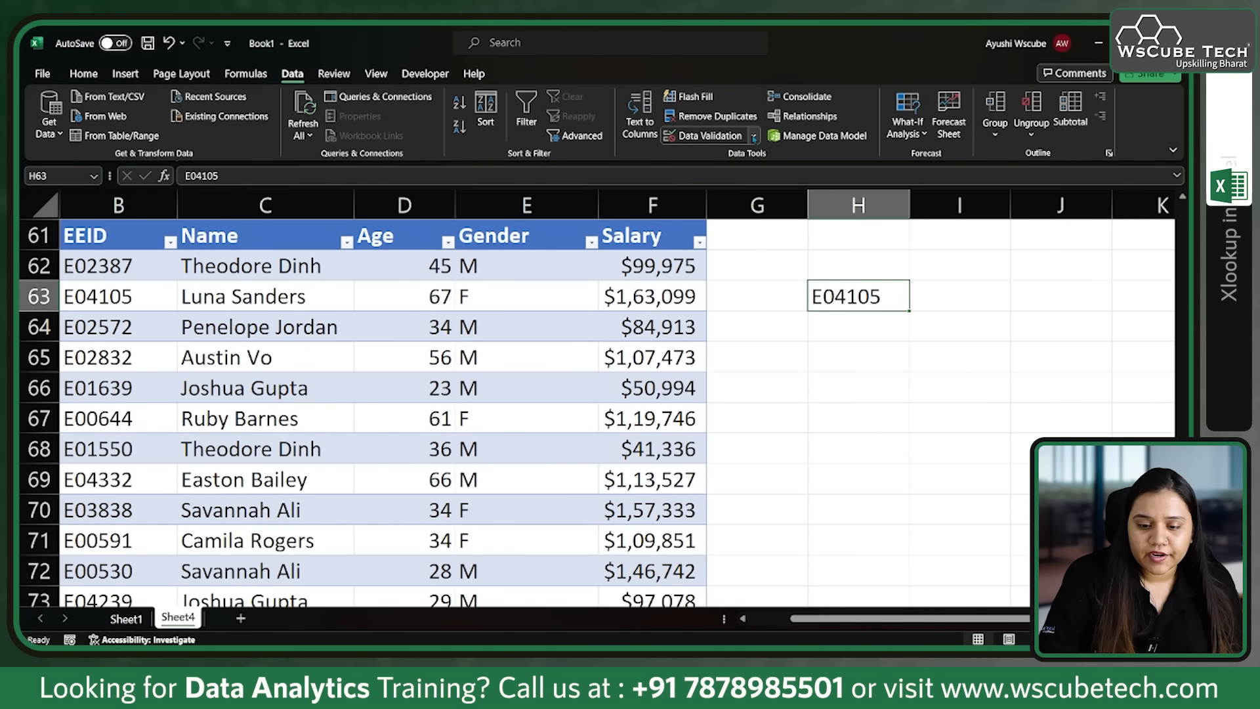
click(722, 139)
click(272, 284)
click(197, 329)
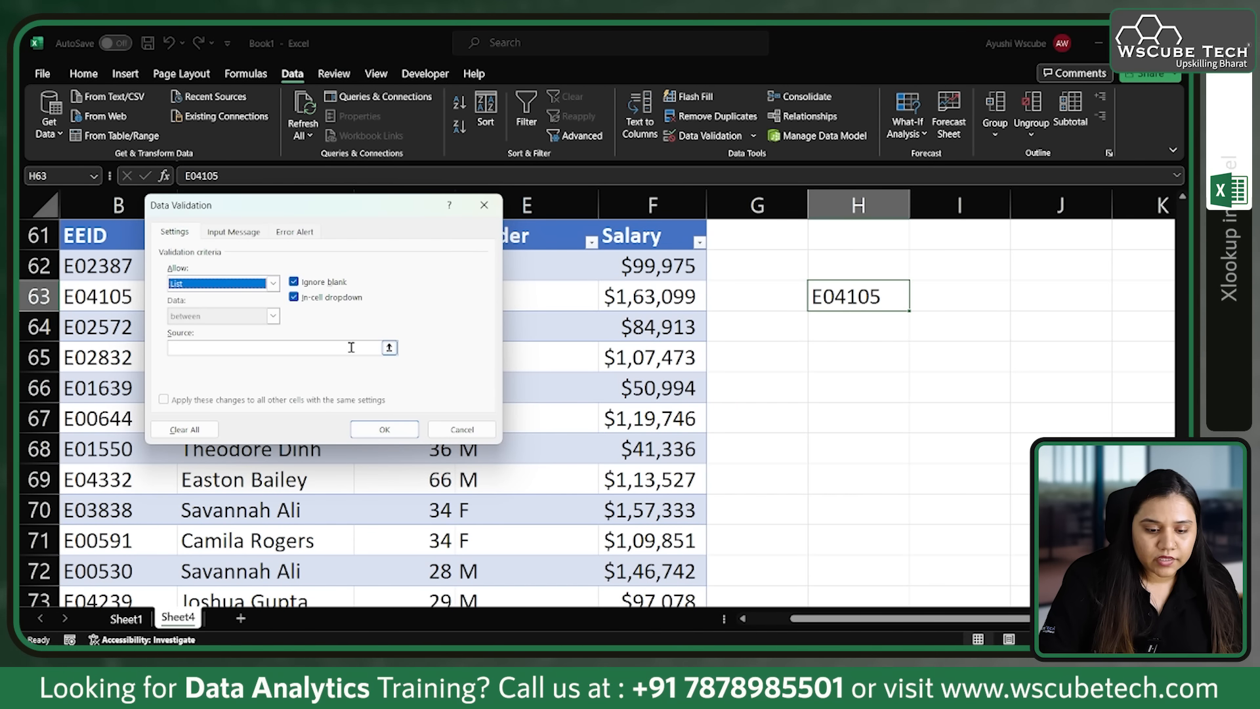
click(389, 348)
click(99, 219)
click(493, 224)
click(414, 434)
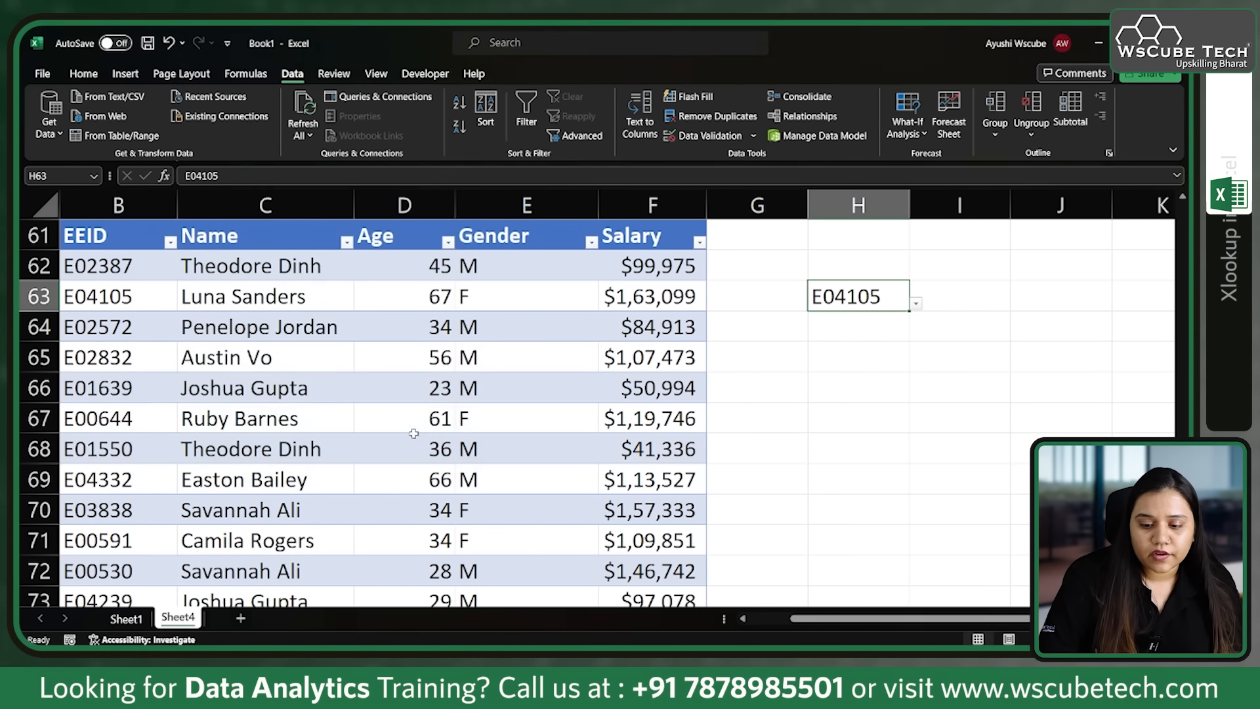
click(915, 303)
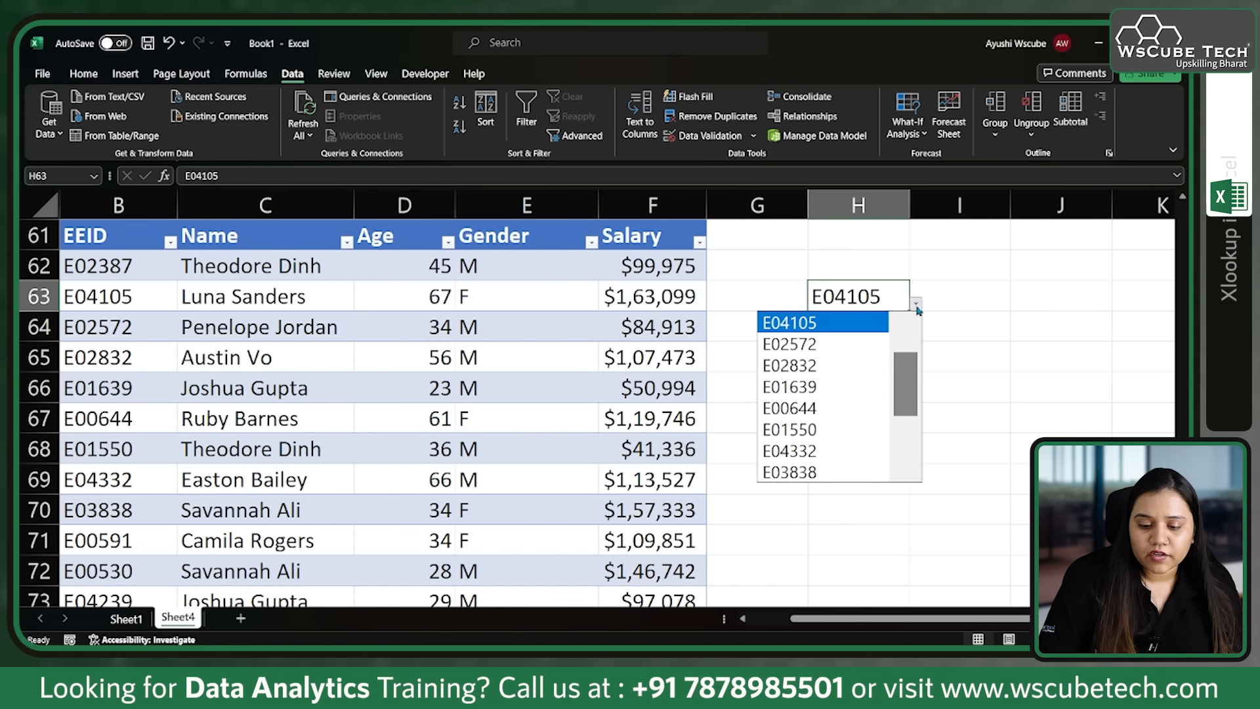
click(854, 430)
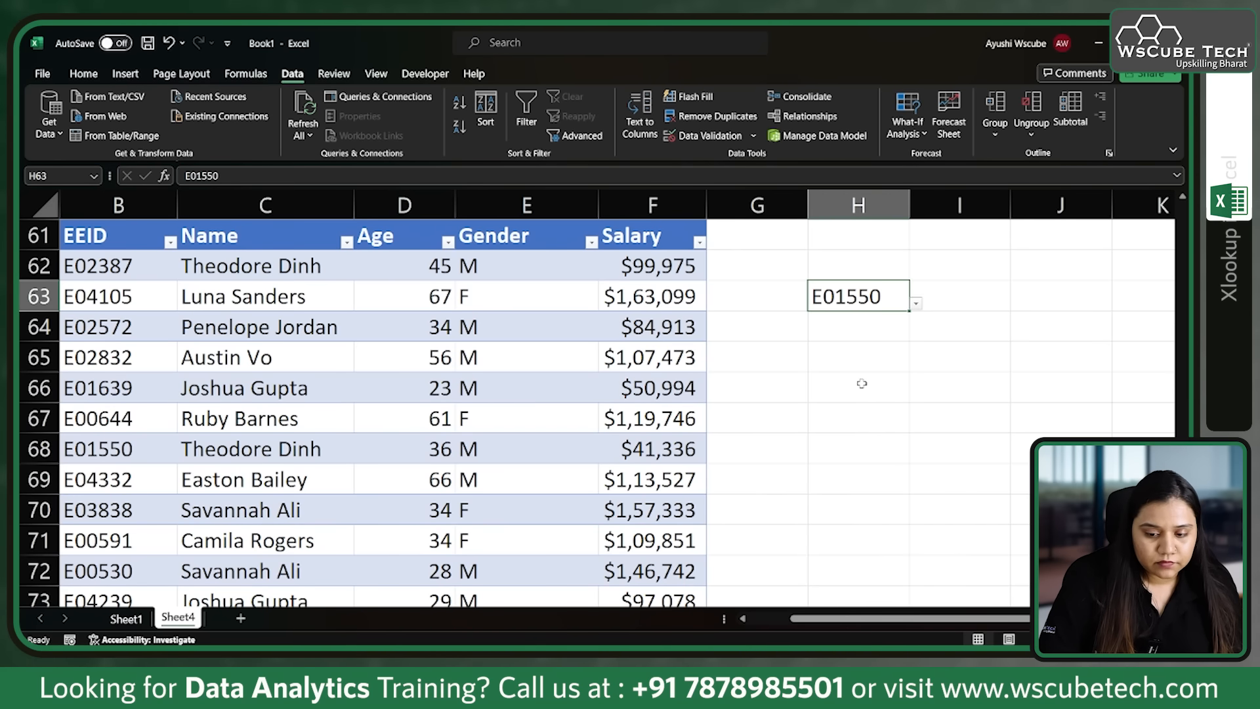
Step: Enter an XLOOKUP formula in H65 that finds H63's employee ID in the EEID column and returns the Name column value
click(857, 356)
text(=xl)
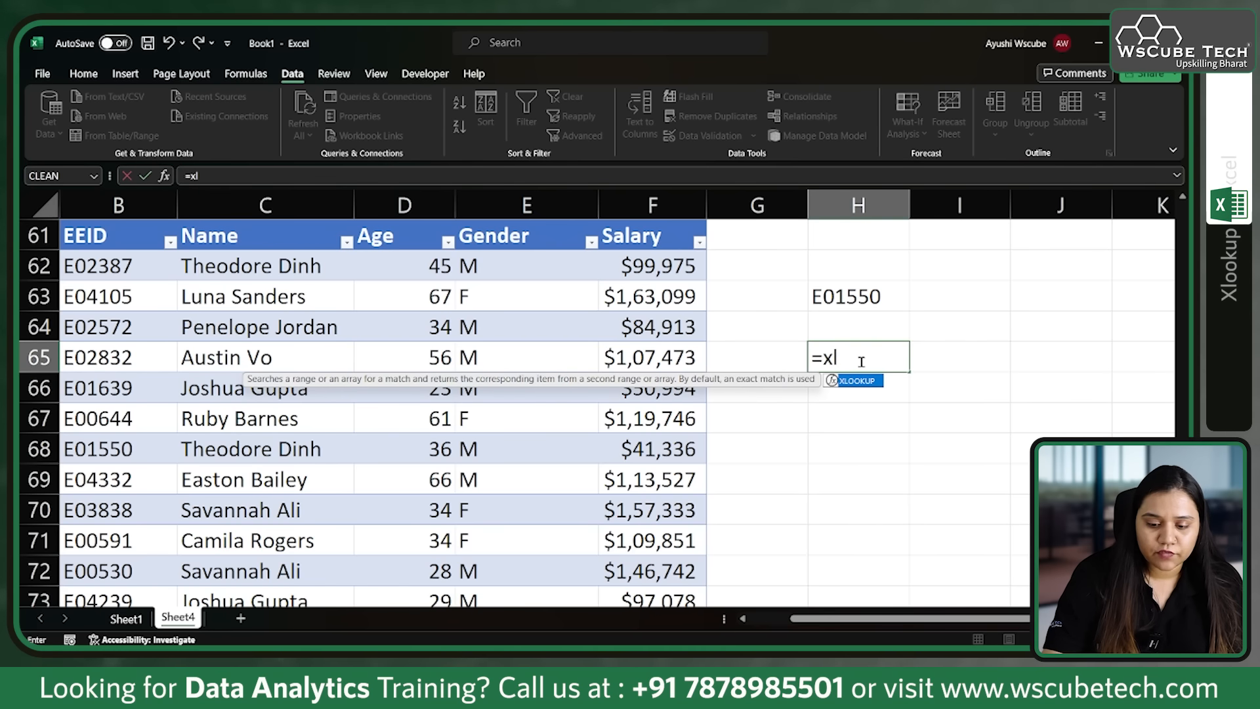
key(Tab)
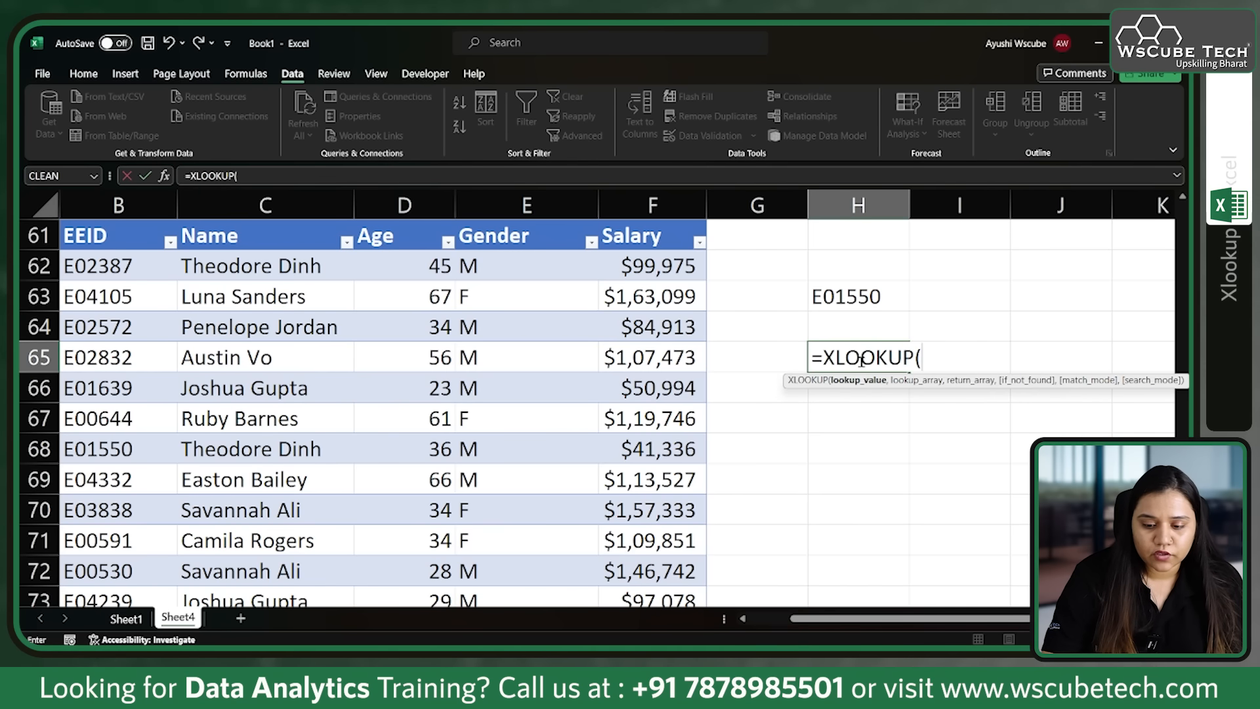
click(849, 297)
text(,)
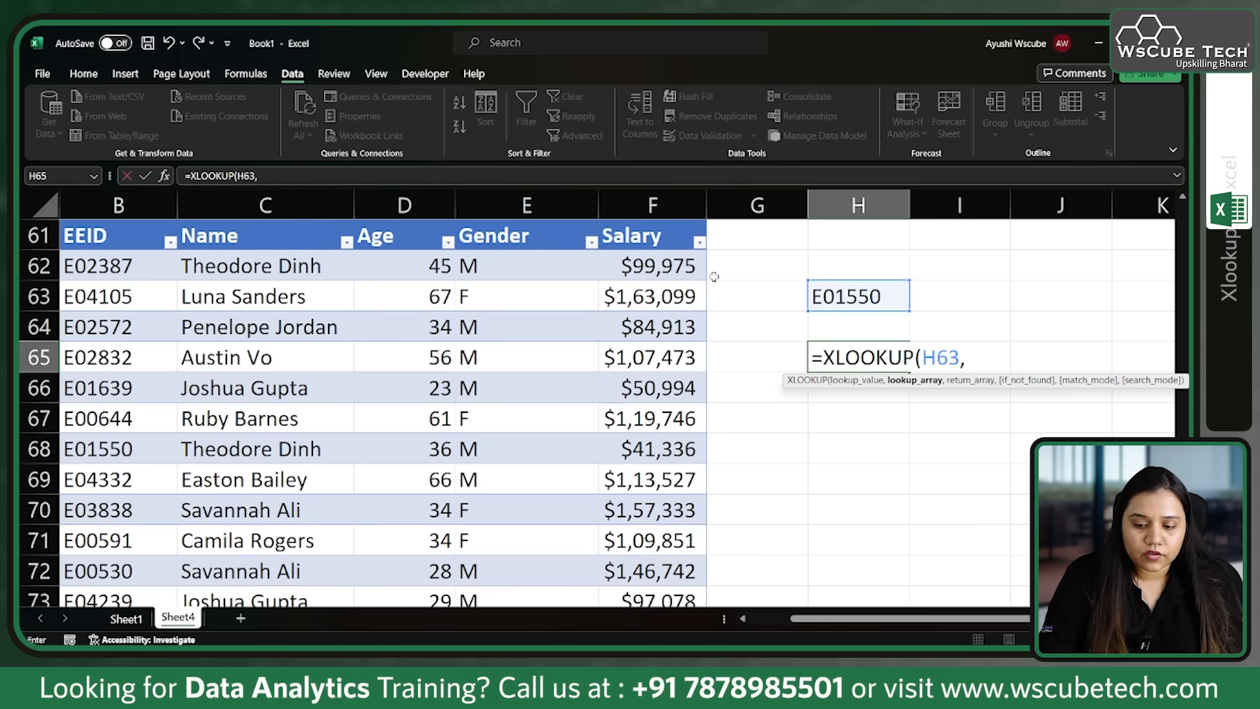
click(111, 222)
text(,)
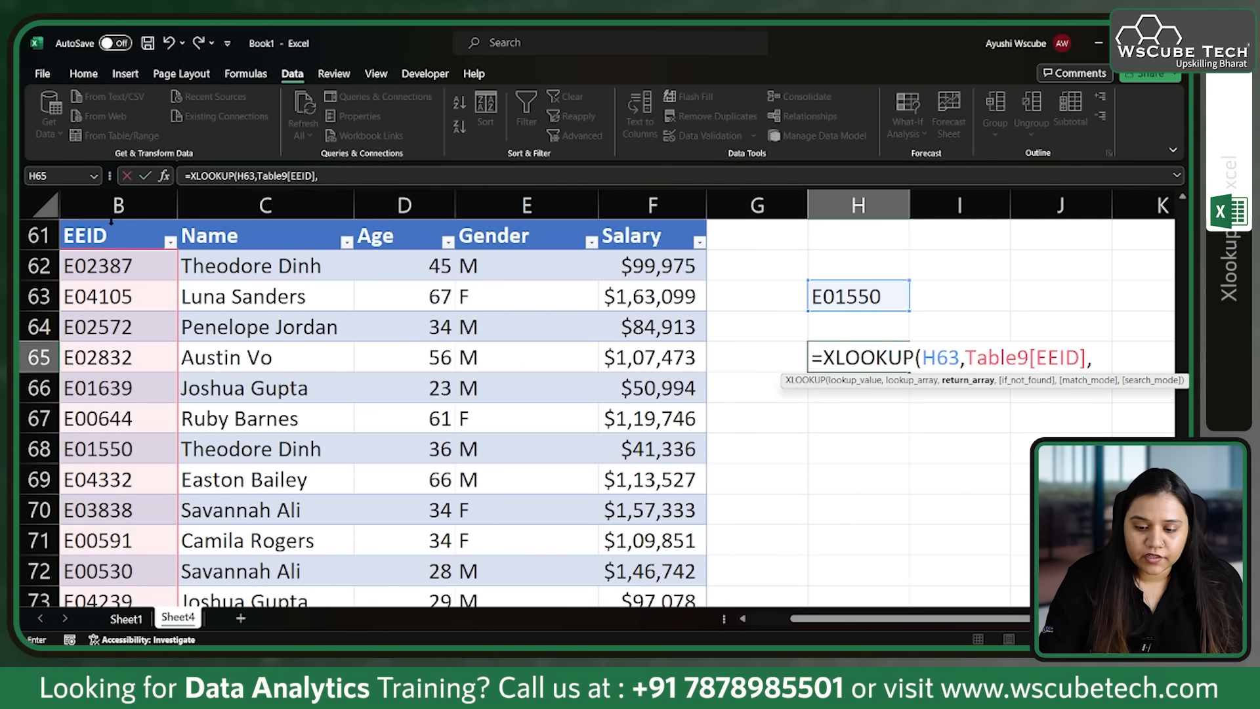
click(211, 222)
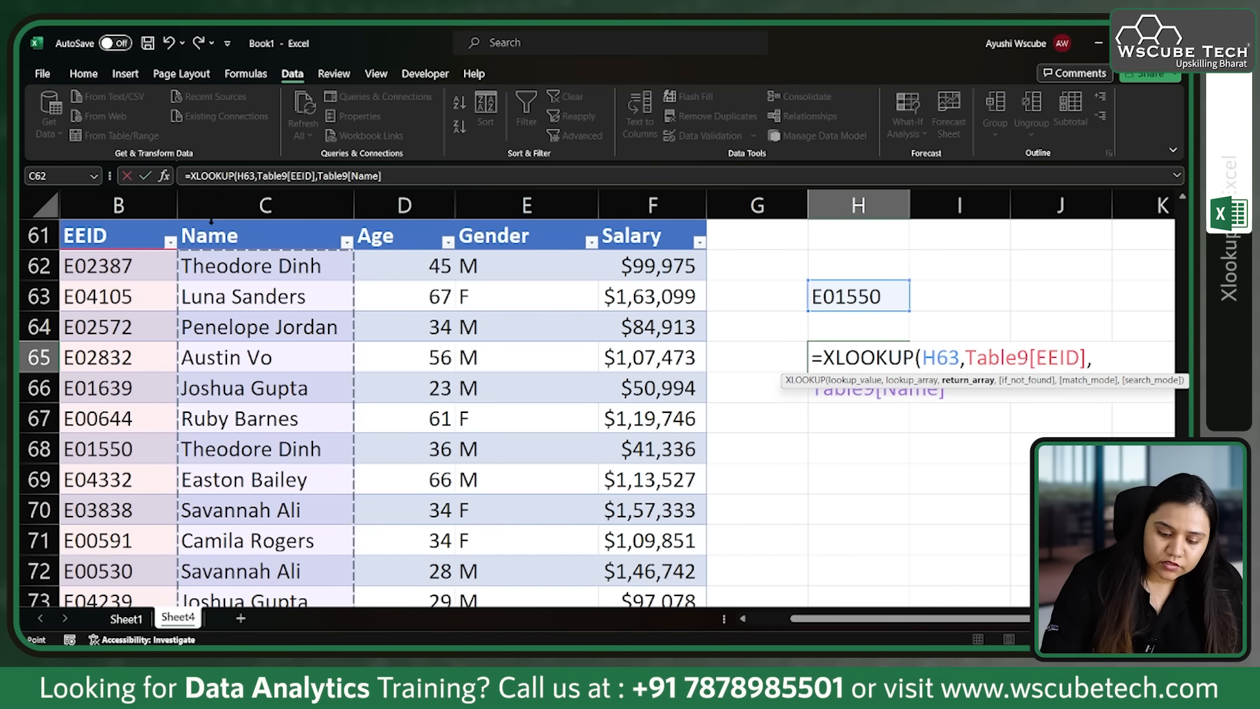
text())
key(Return)
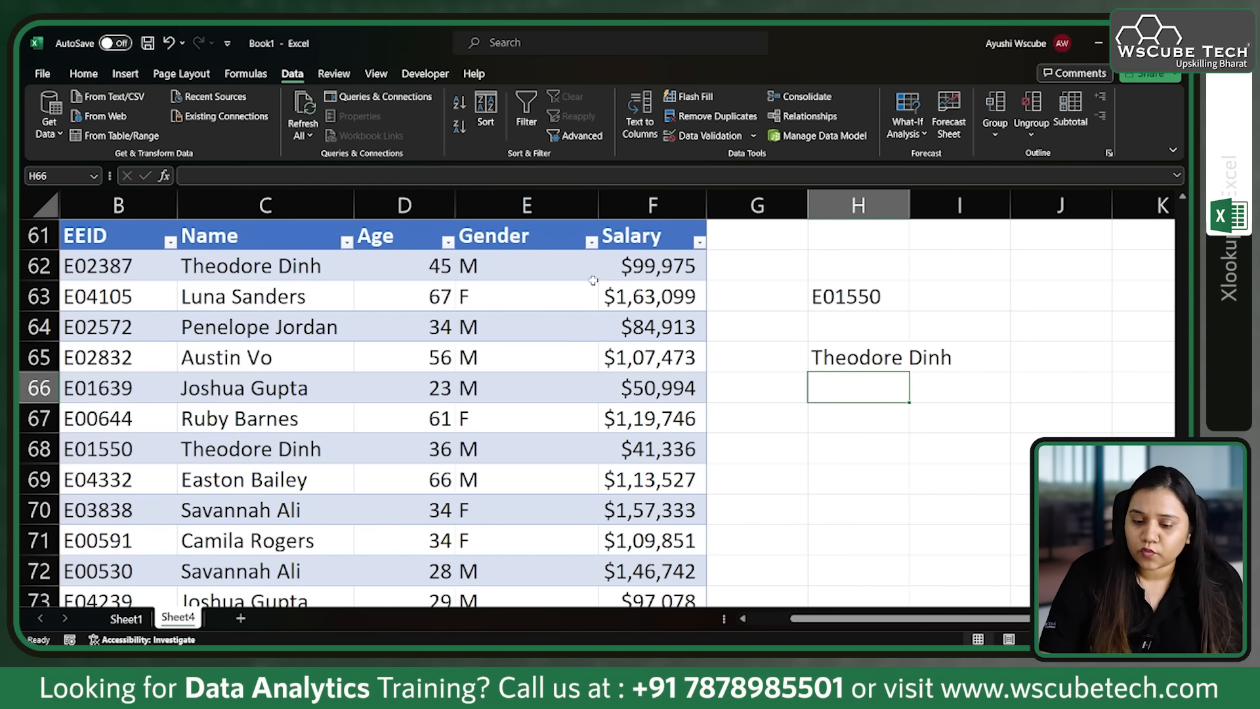
Step: Choose the employee ID of table row 73 from H63's dropdown list and compare the returned name with the table
mouse_move(890, 289)
mouse_down()
mouse_move(932, 318)
mouse_move(898, 294)
mouse_up()
click(916, 303)
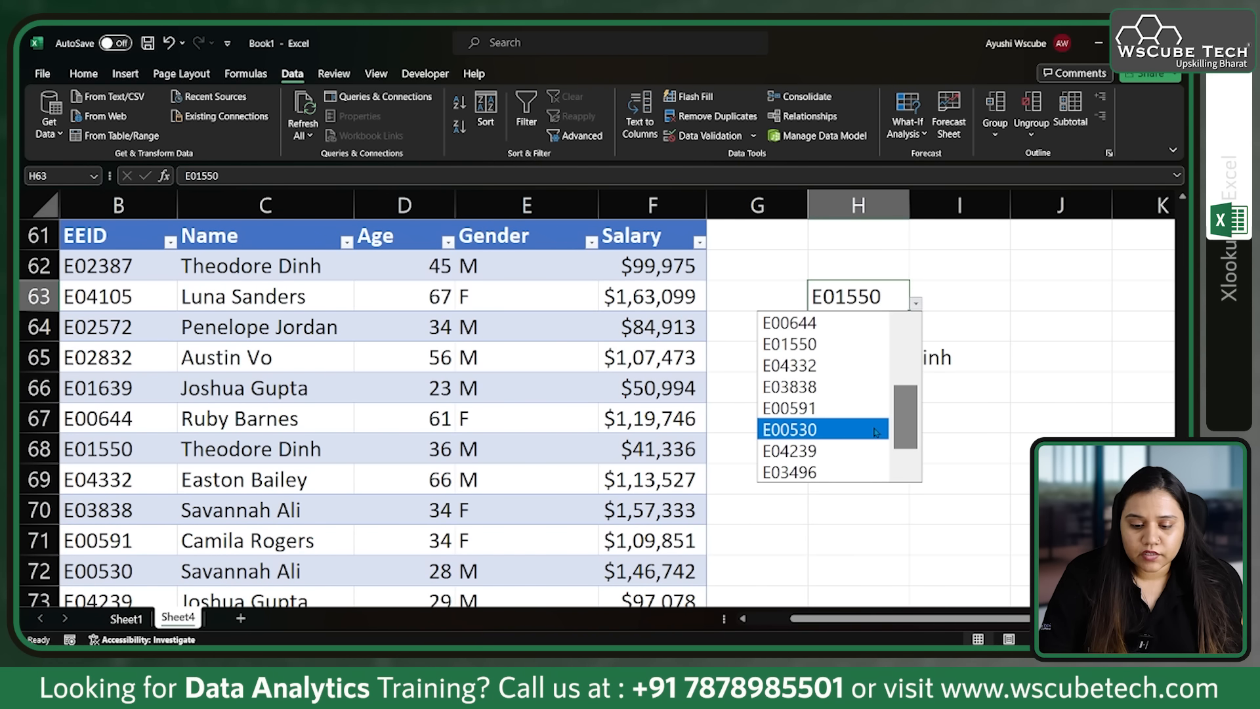
click(850, 458)
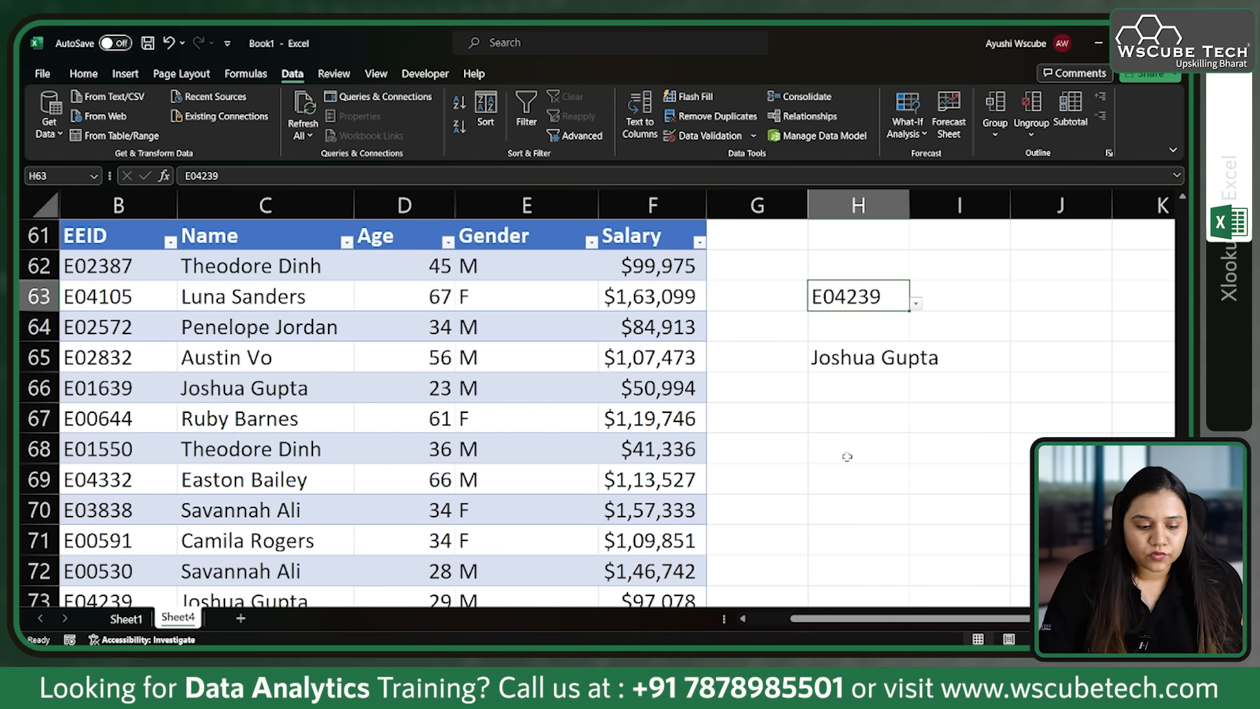
scroll(396, 517, down, 1)
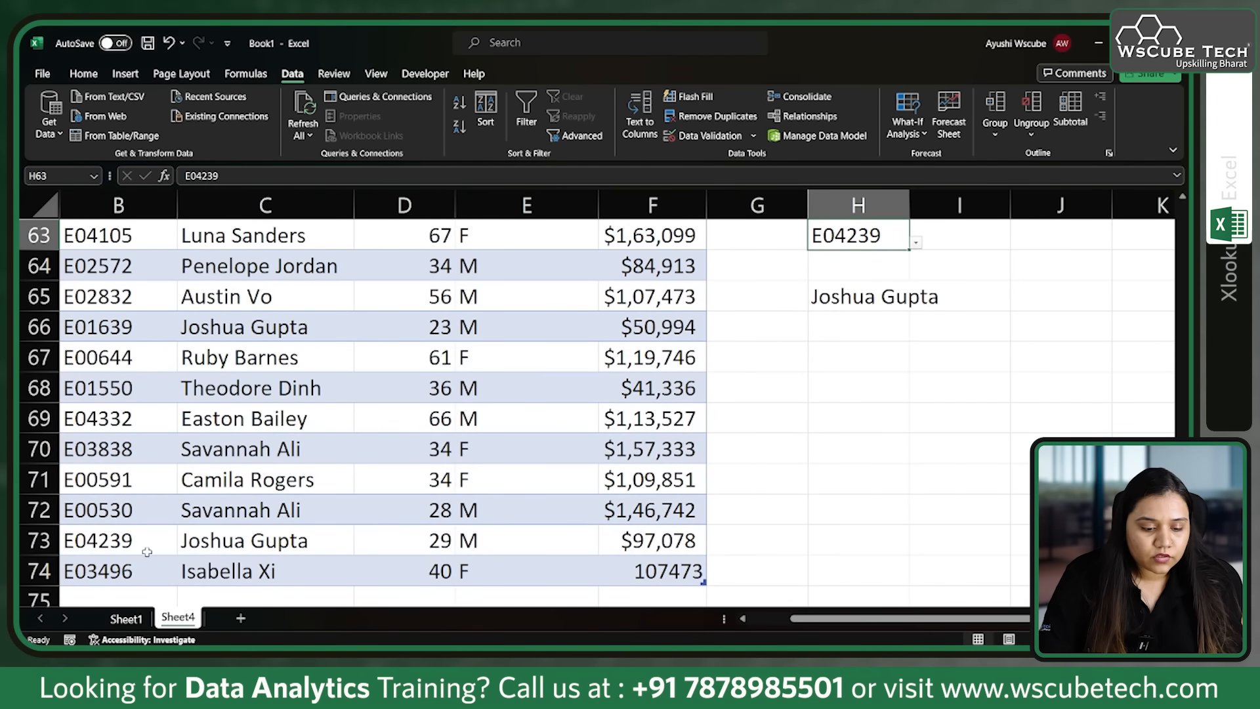
scroll(112, 394, up, 1)
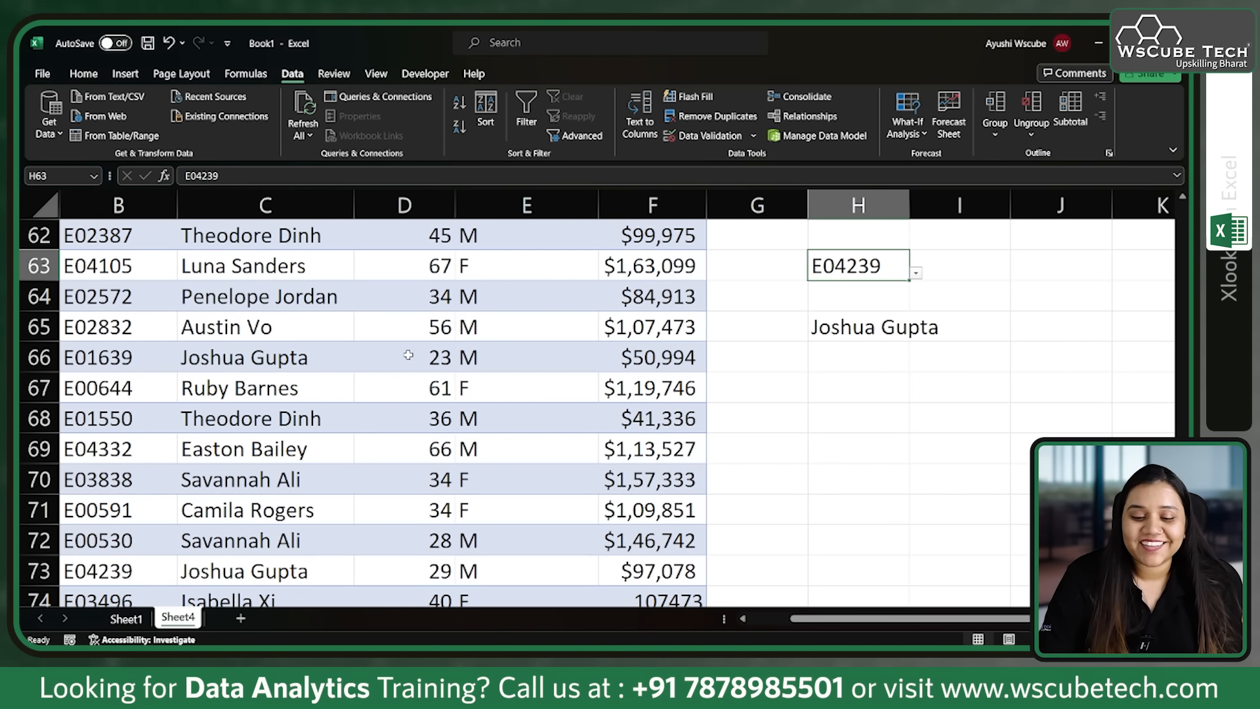
scroll(408, 357, up, 1)
Step: Clear the XLOOKUP formula from H65, keeping the employee ID in H63
click(887, 356)
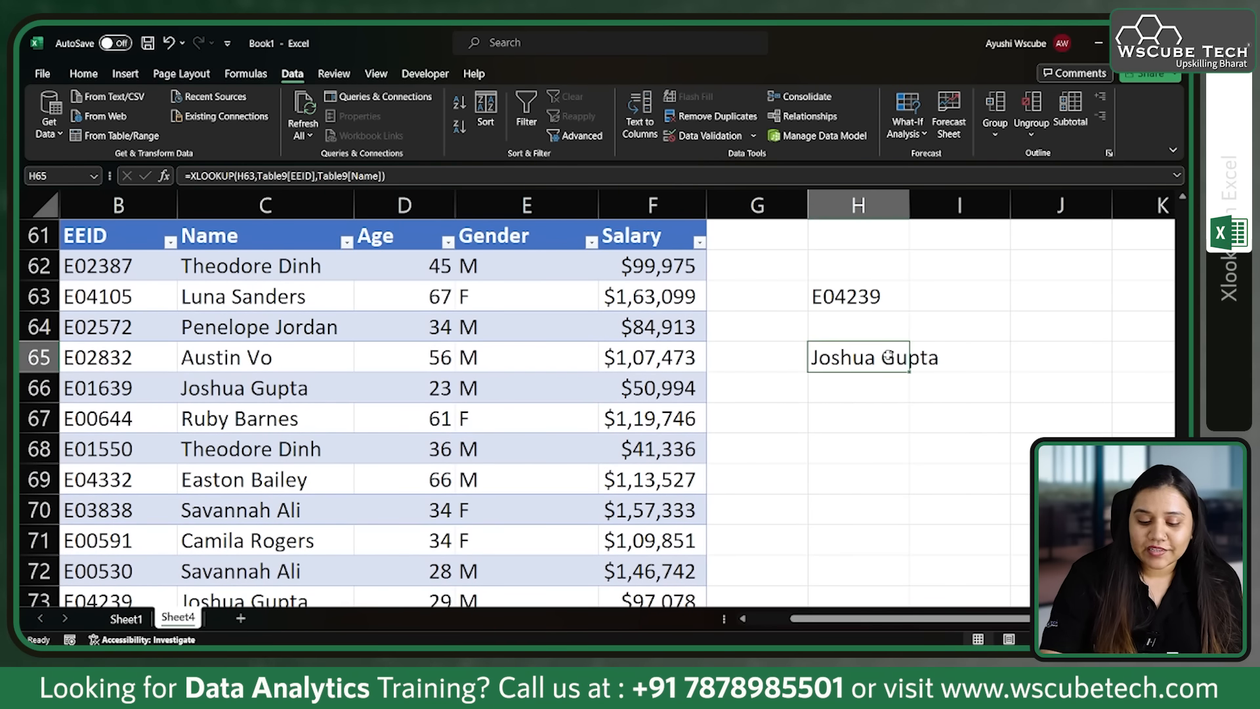
key(Delete)
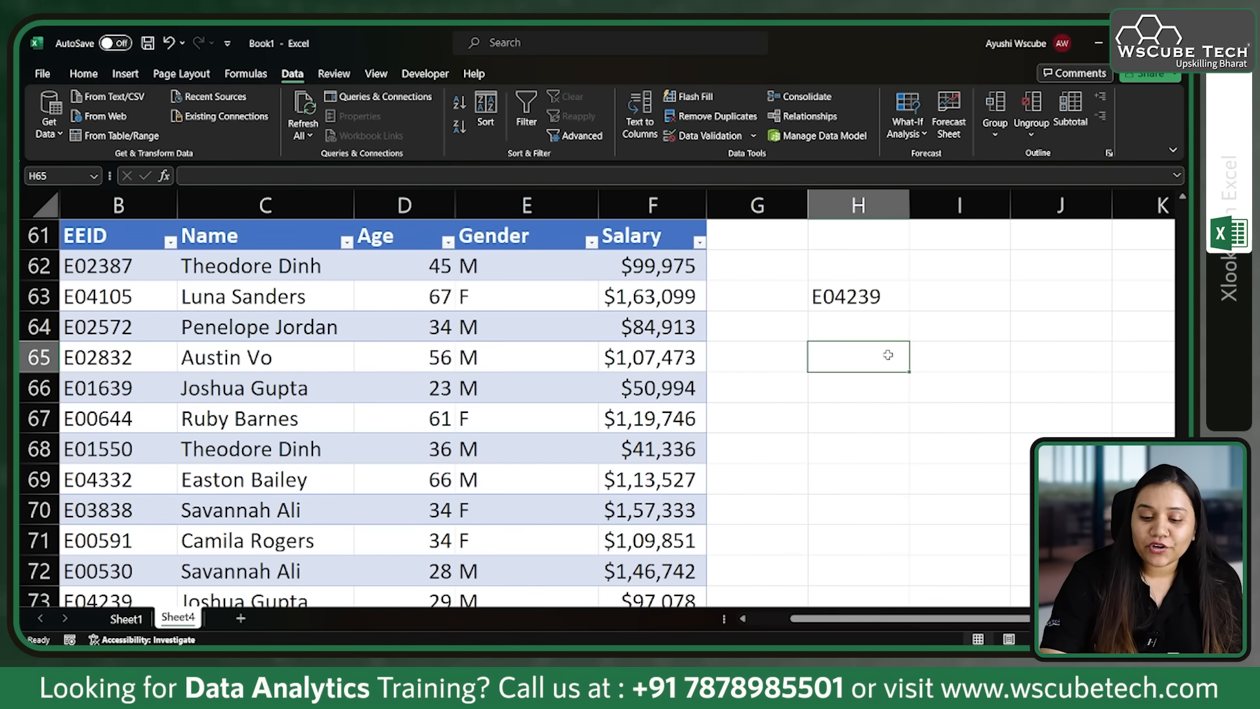
click(853, 326)
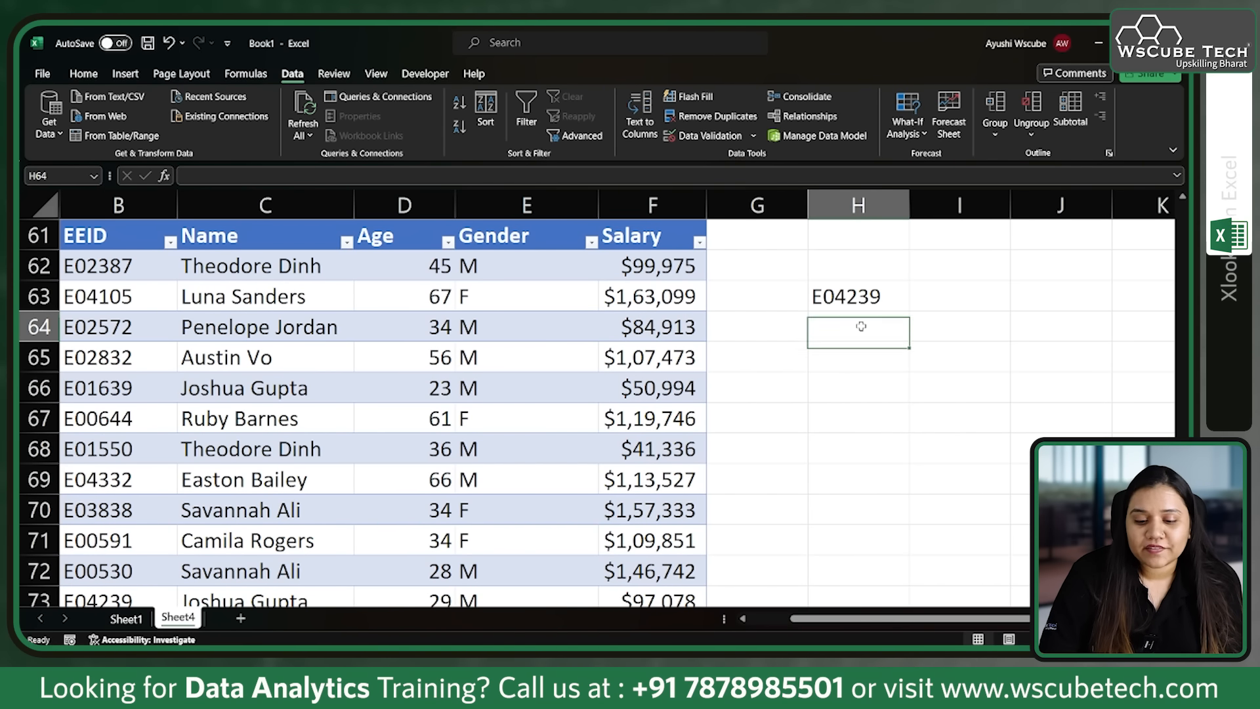
click(864, 292)
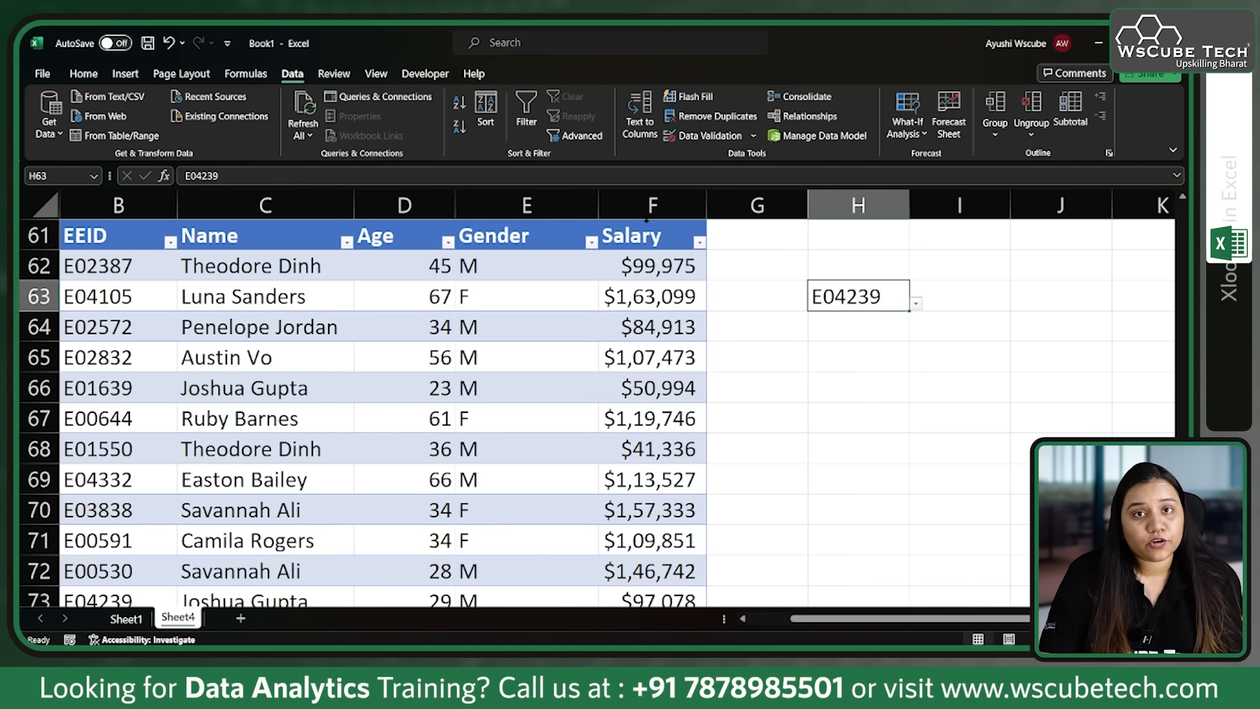
Step: Add a List data validation to H64 sourced from the table headers $B$61:$F$61, and choose Age from it
click(892, 326)
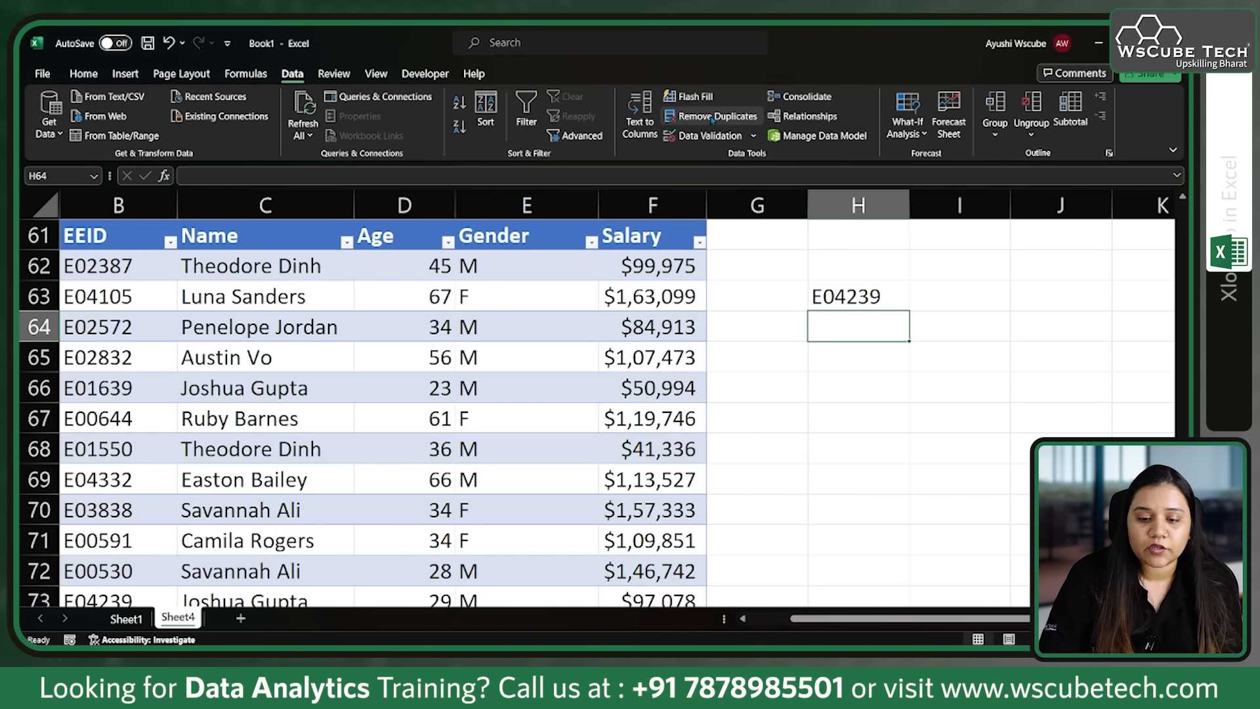
click(711, 137)
click(273, 283)
click(210, 333)
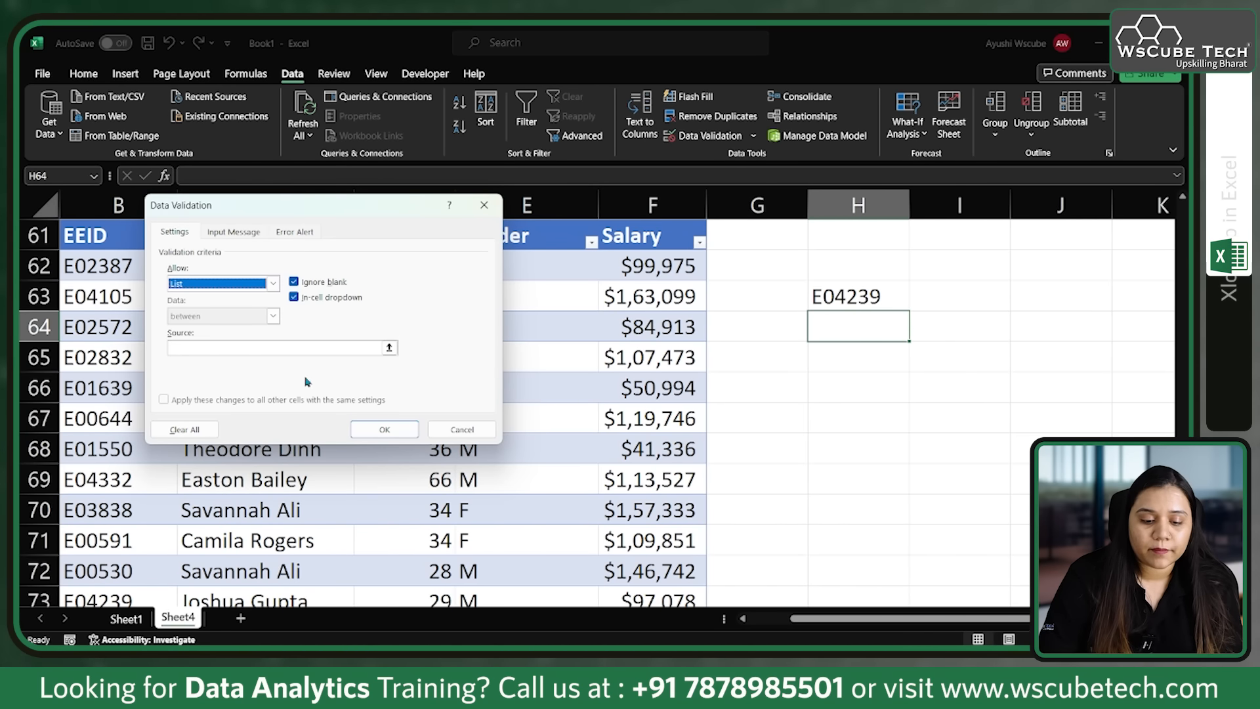
click(389, 350)
drag(105, 233, 631, 243)
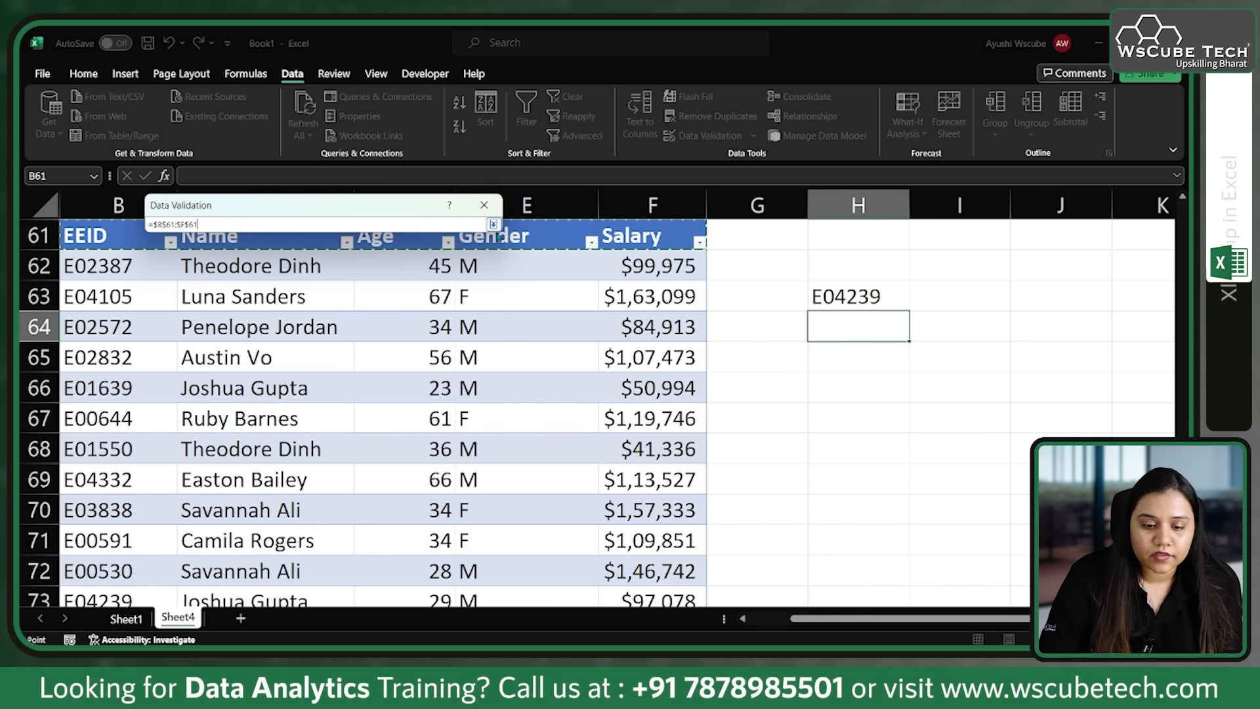
click(493, 223)
click(385, 429)
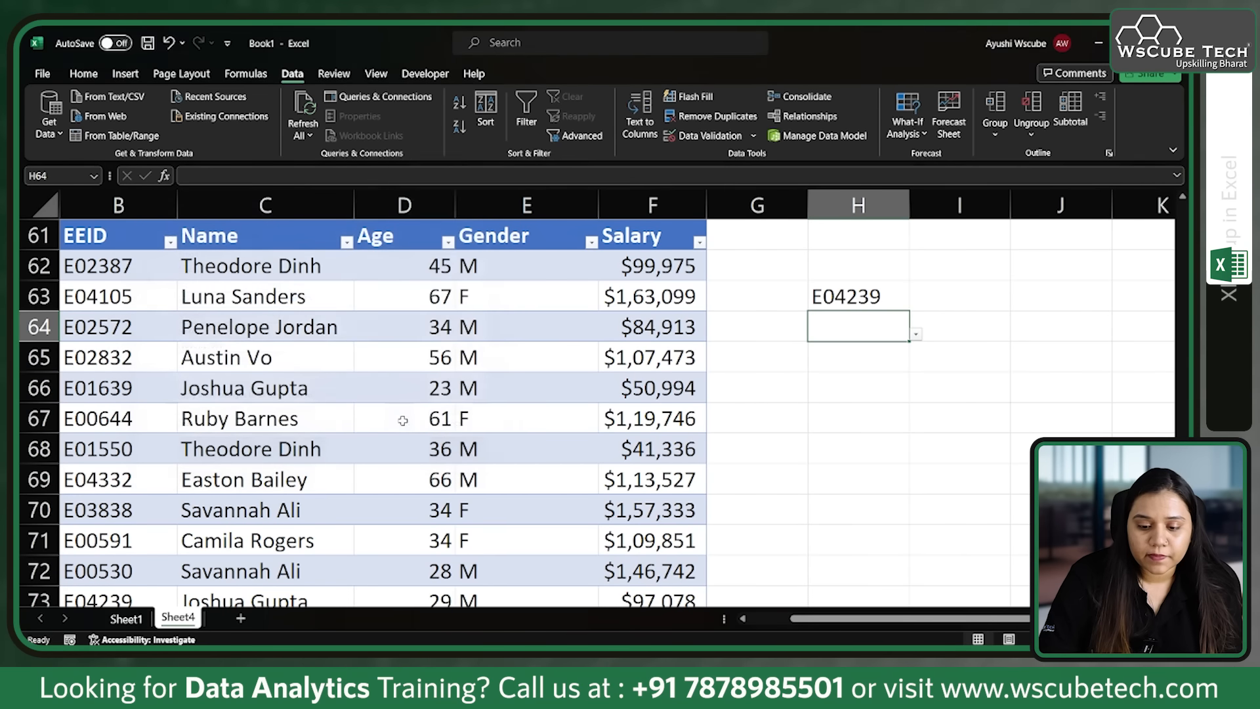
click(917, 335)
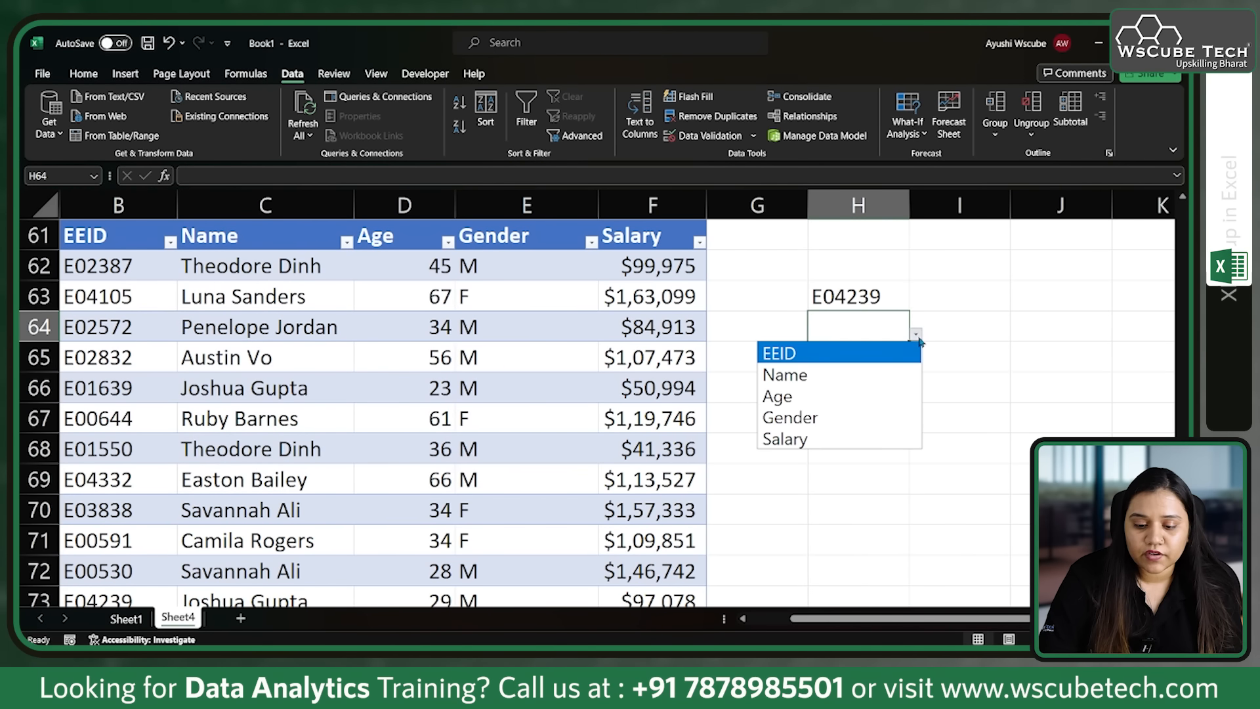
click(884, 395)
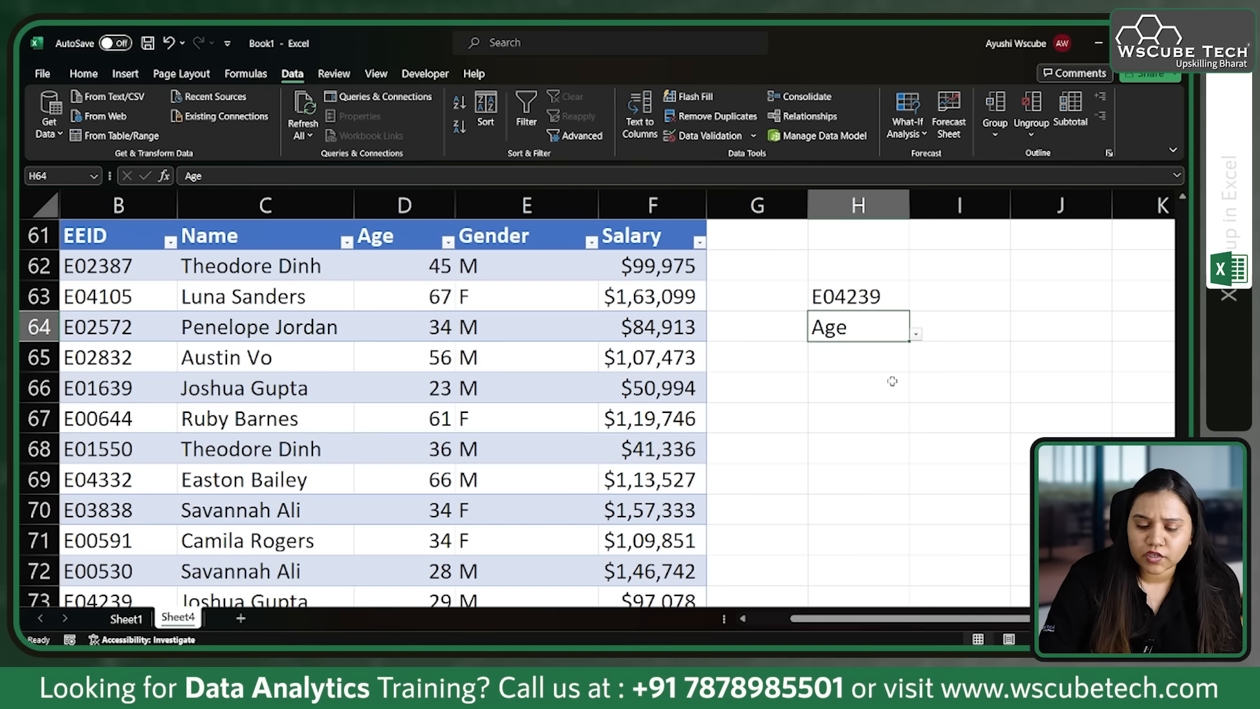
Step: Start an XLOOKUP formula in H67 with H63 as the lookup value and the EEID column as the lookup array
click(861, 420)
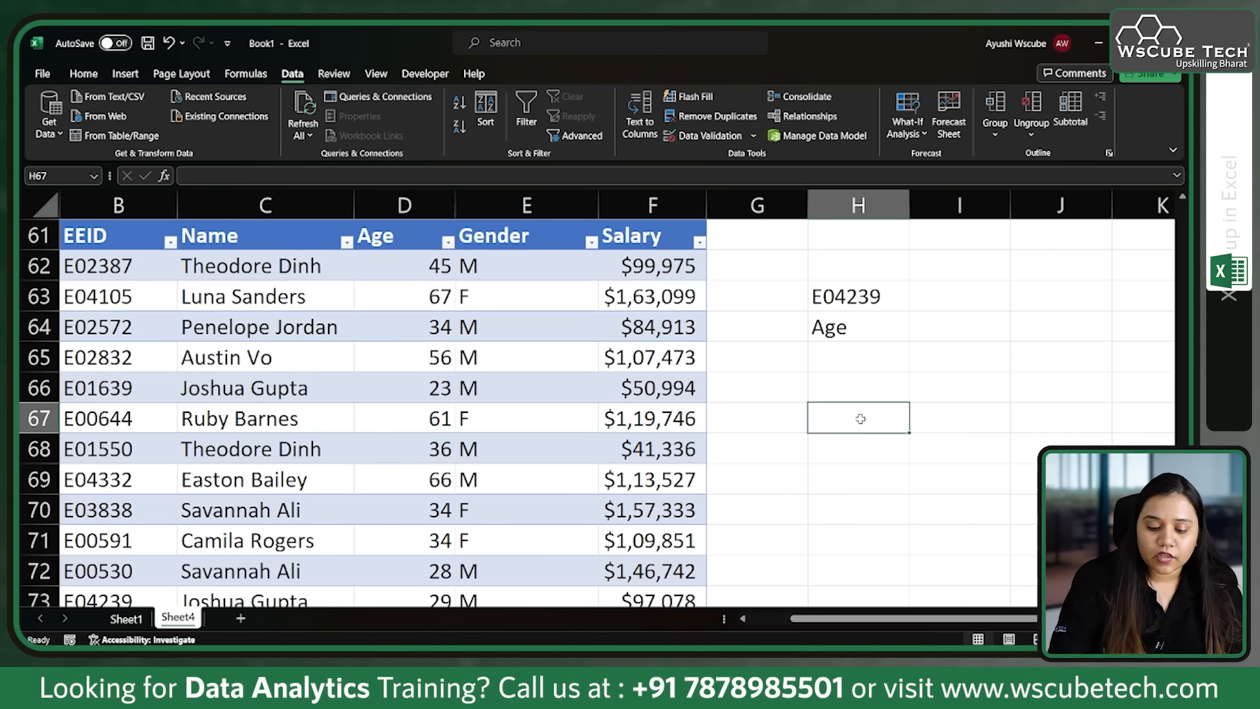
text(=XL)
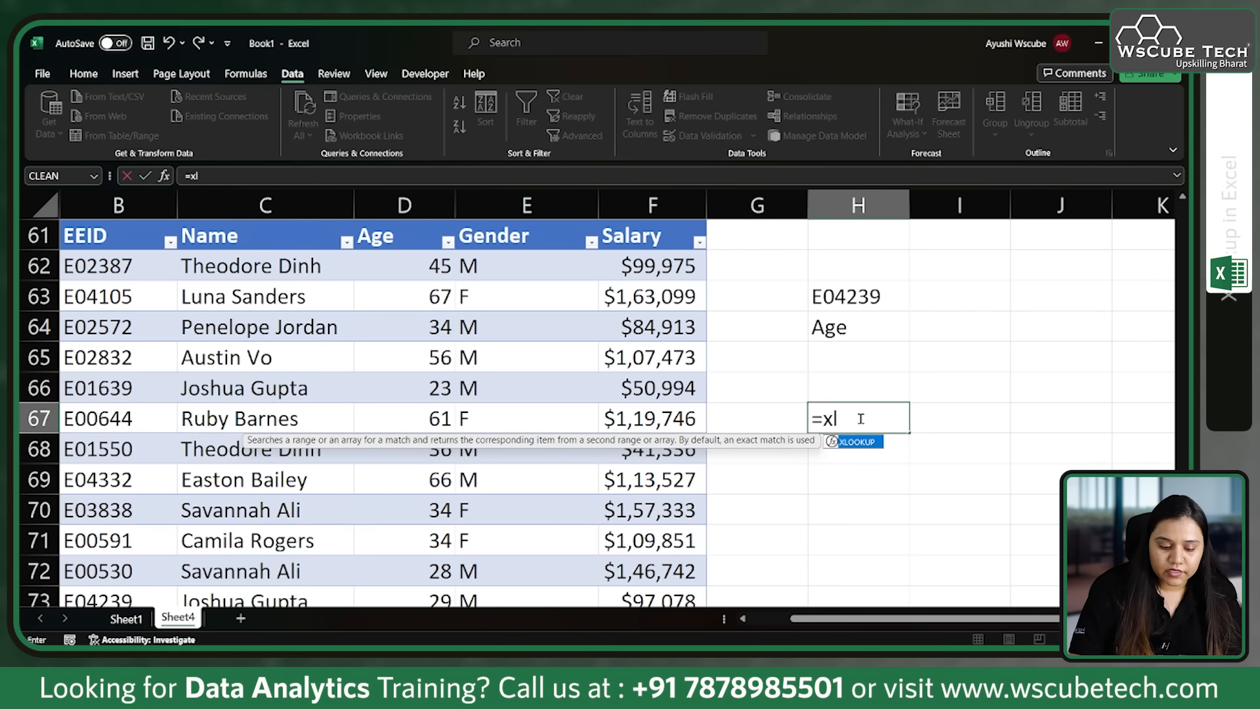
key(Tab)
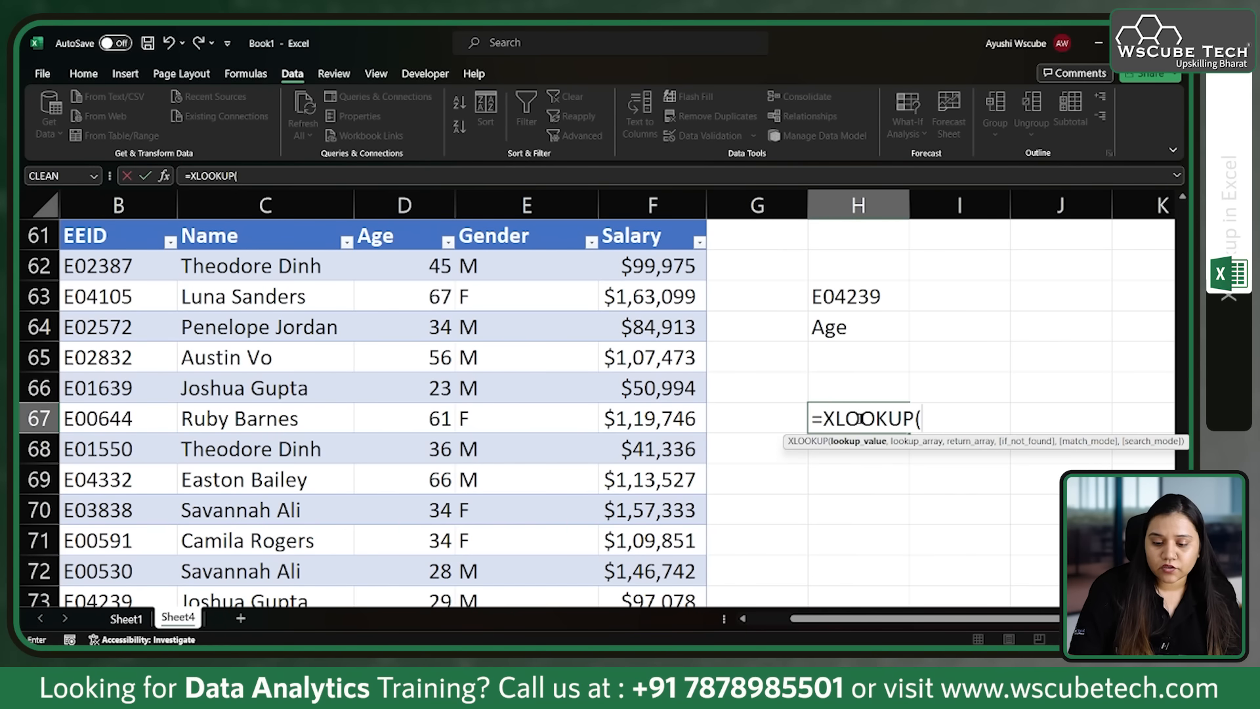
click(877, 298)
text(,)
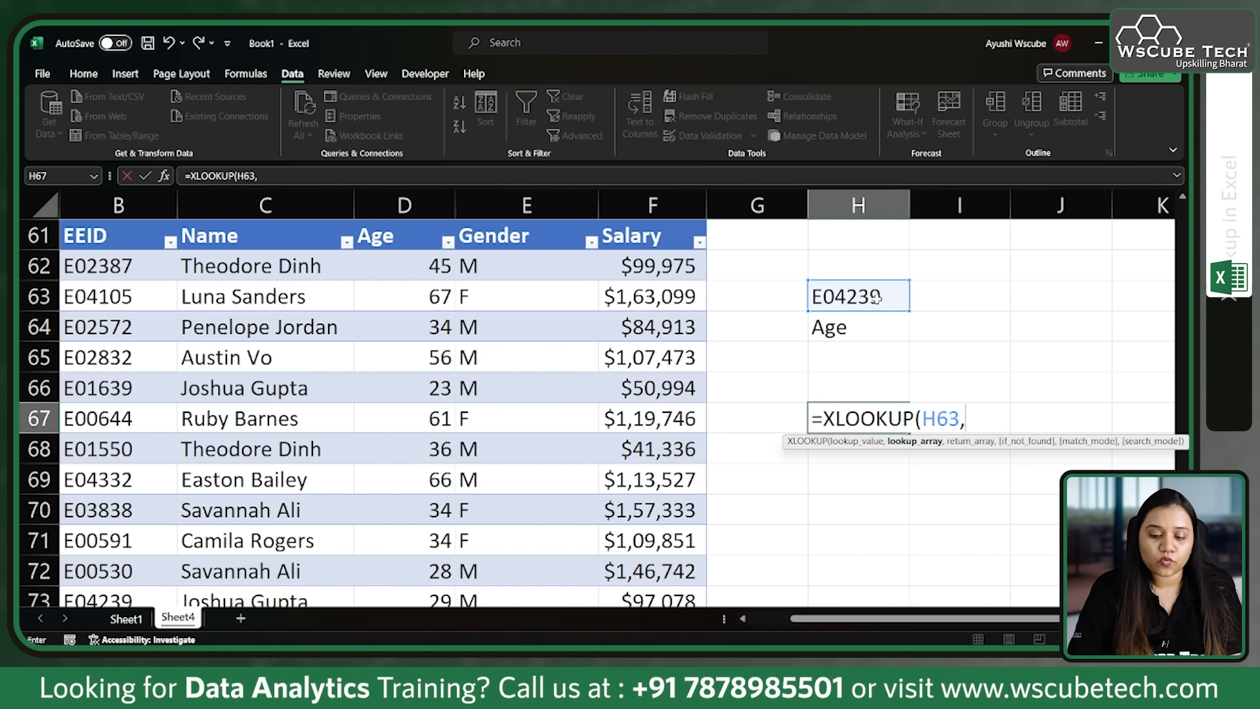
click(102, 222)
text(,)
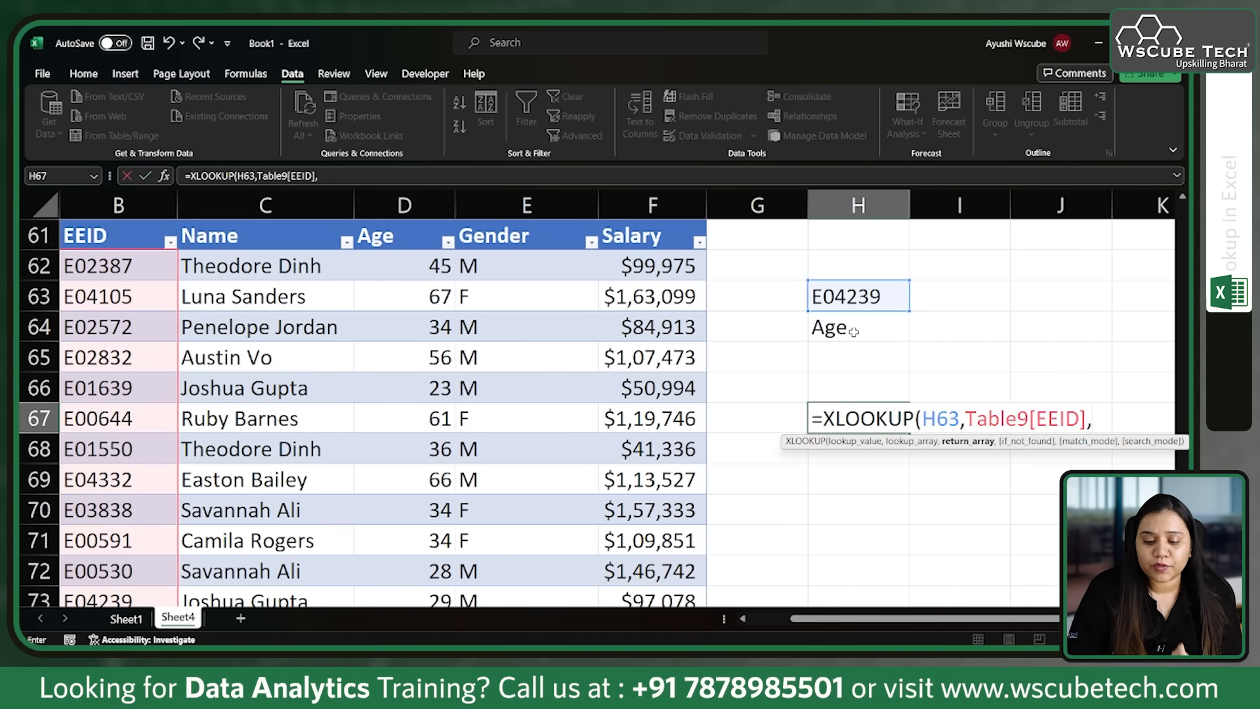
Step: Complete H67's formula with a nested XLOOKUP that finds H64 in the Name to Salary headers and returns those columns' data, and check the result
text(xl)
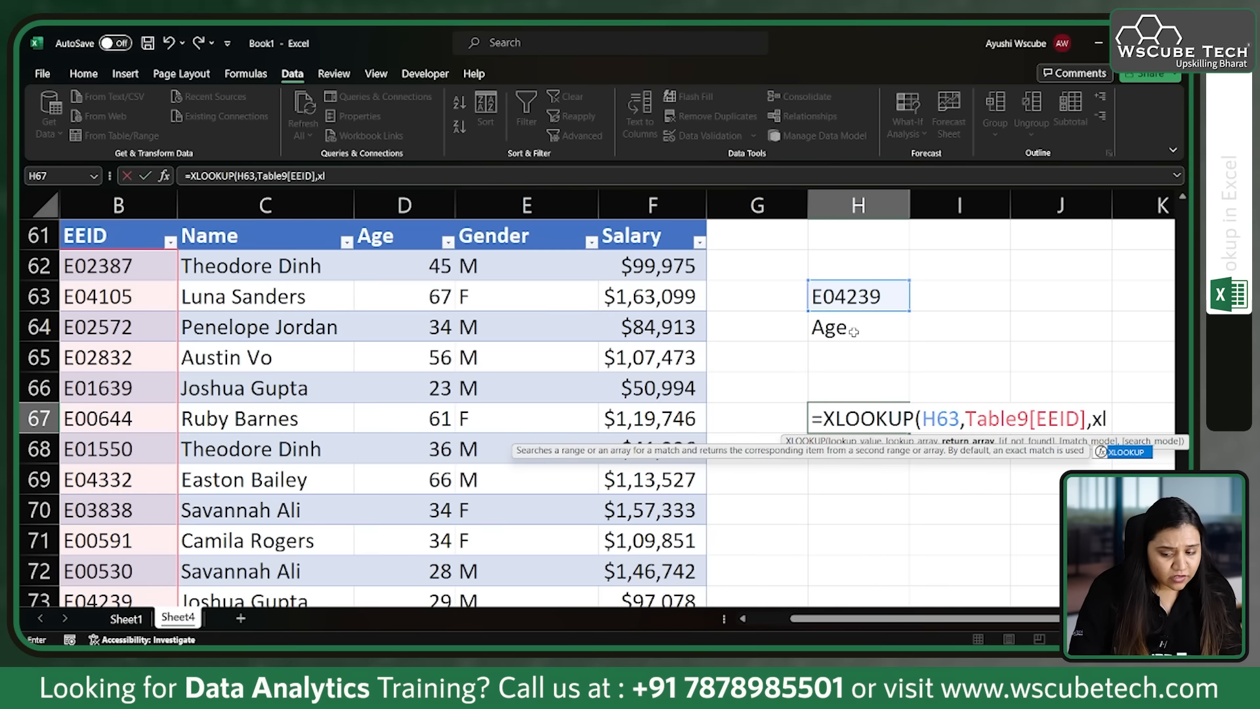
key(Tab)
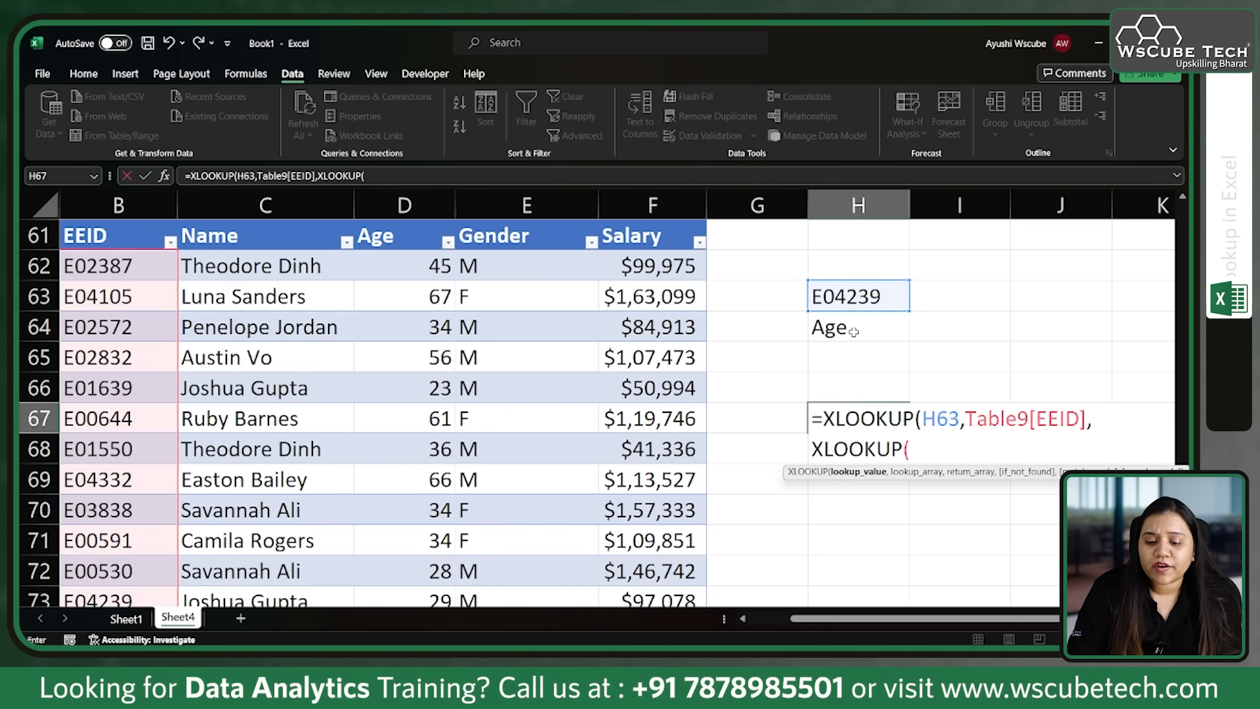
click(894, 322)
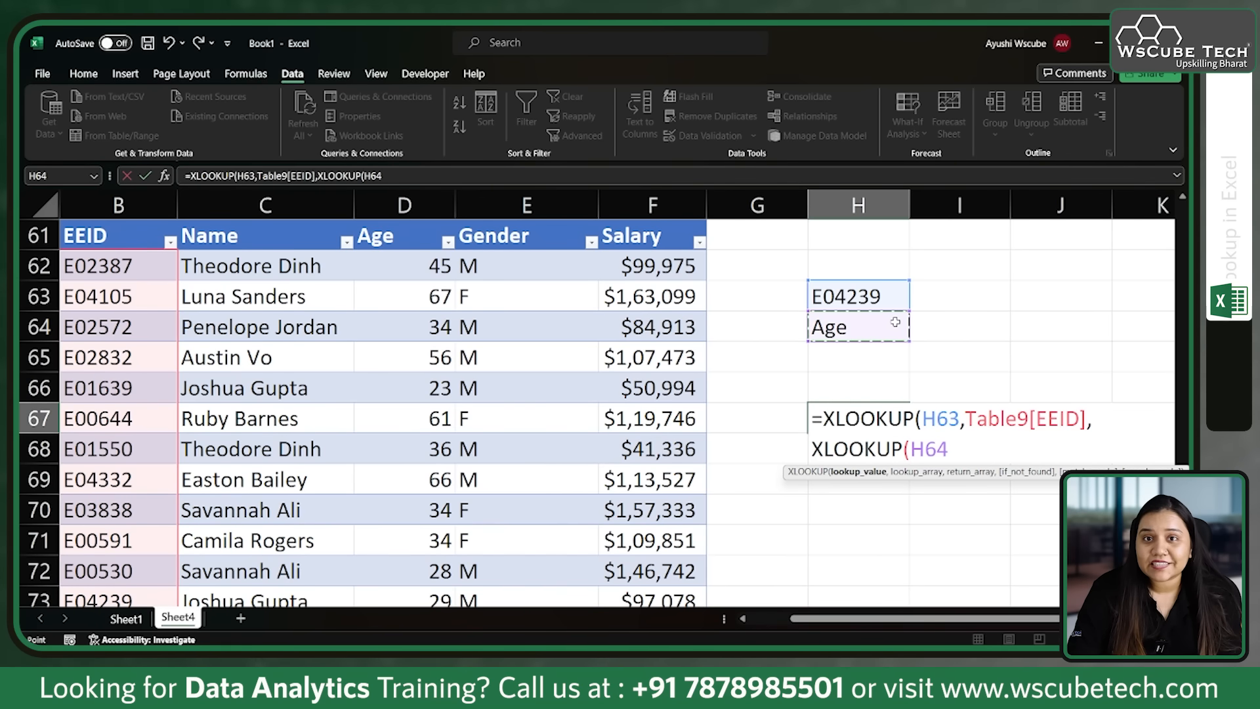
text(,)
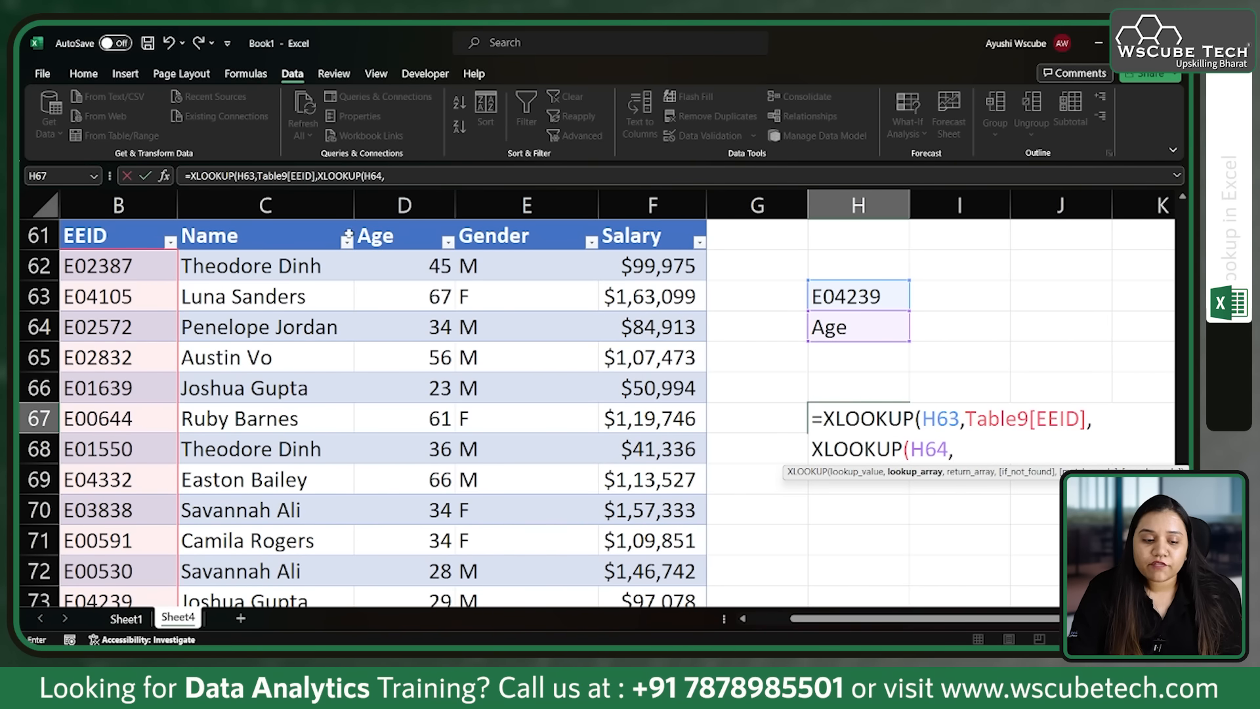
drag(288, 236, 632, 240)
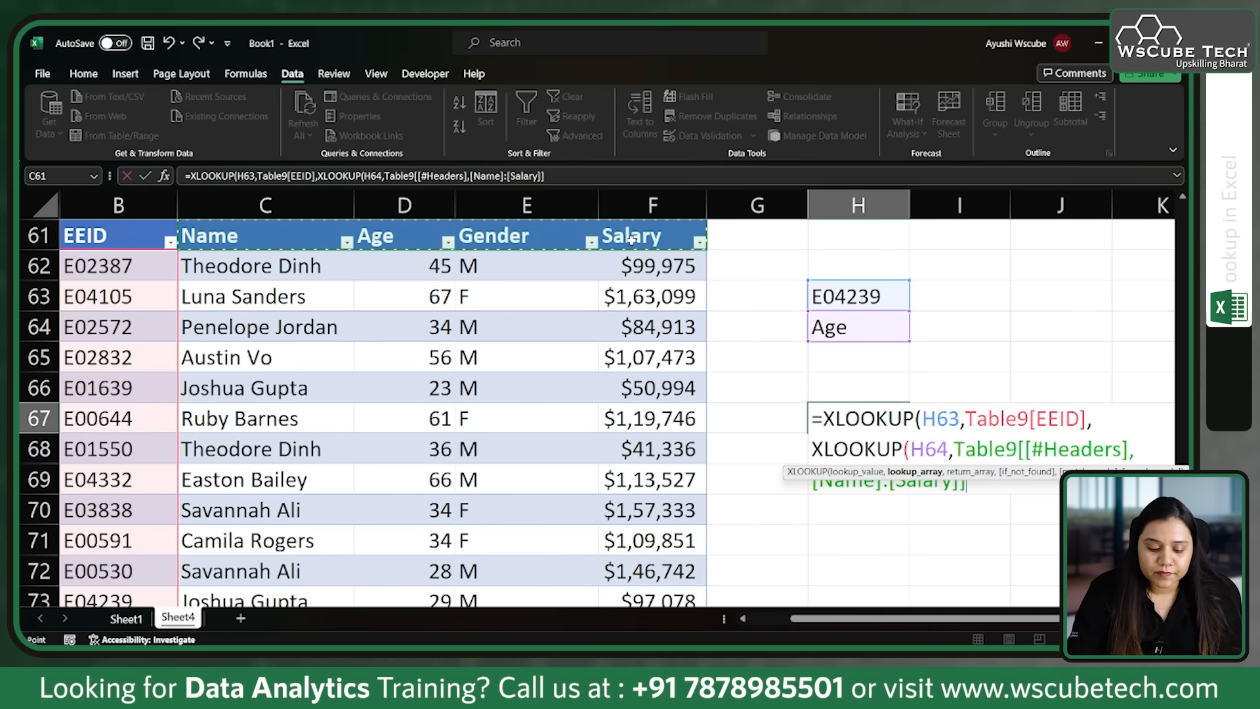
text(,)
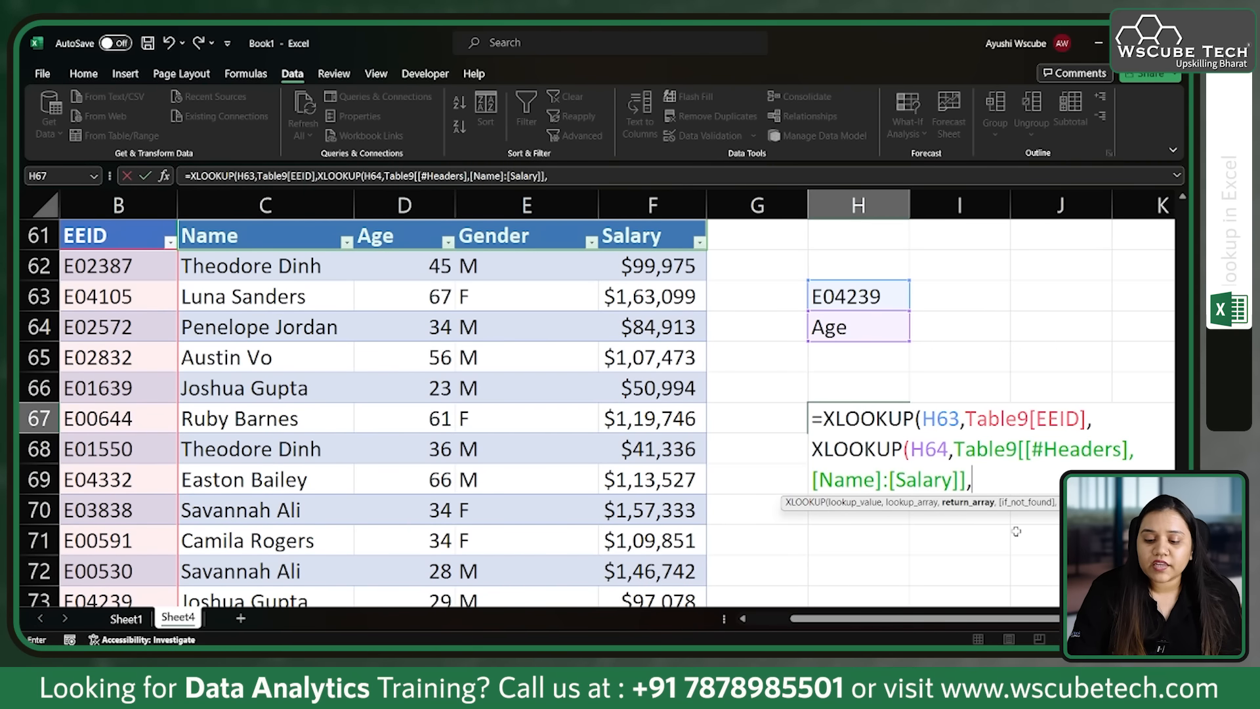
click(291, 276)
drag(291, 276, 661, 533)
text())
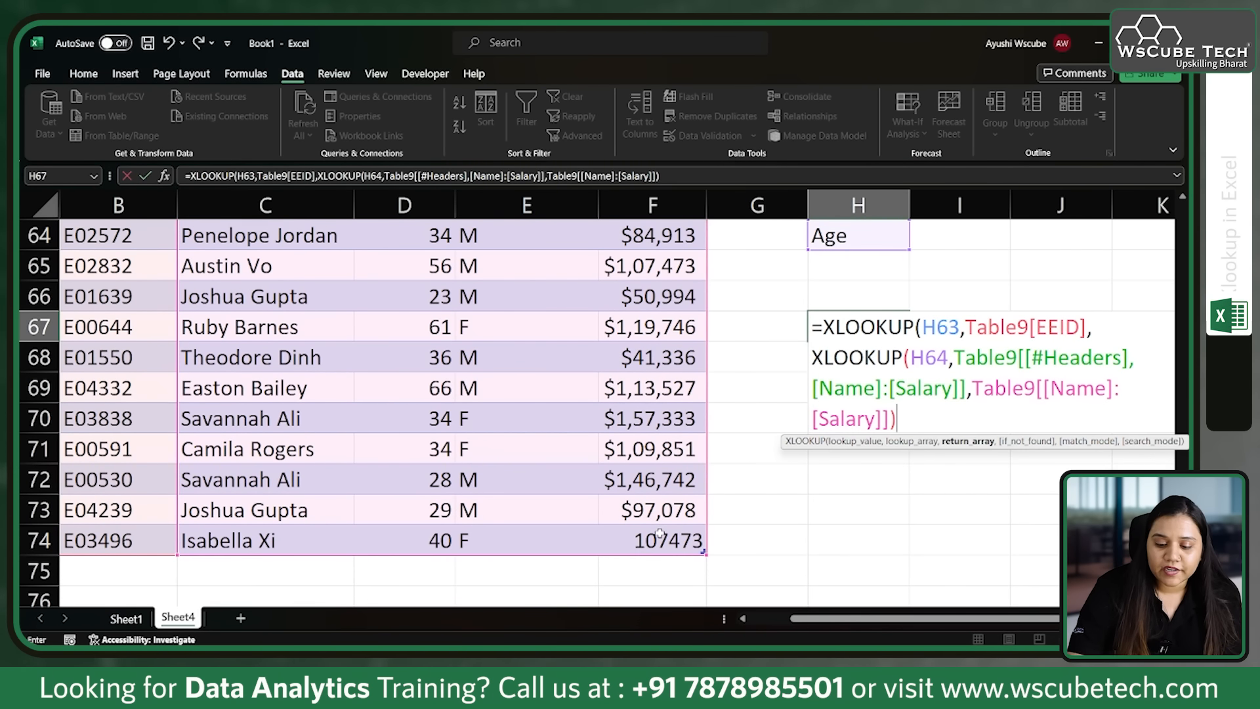
text())
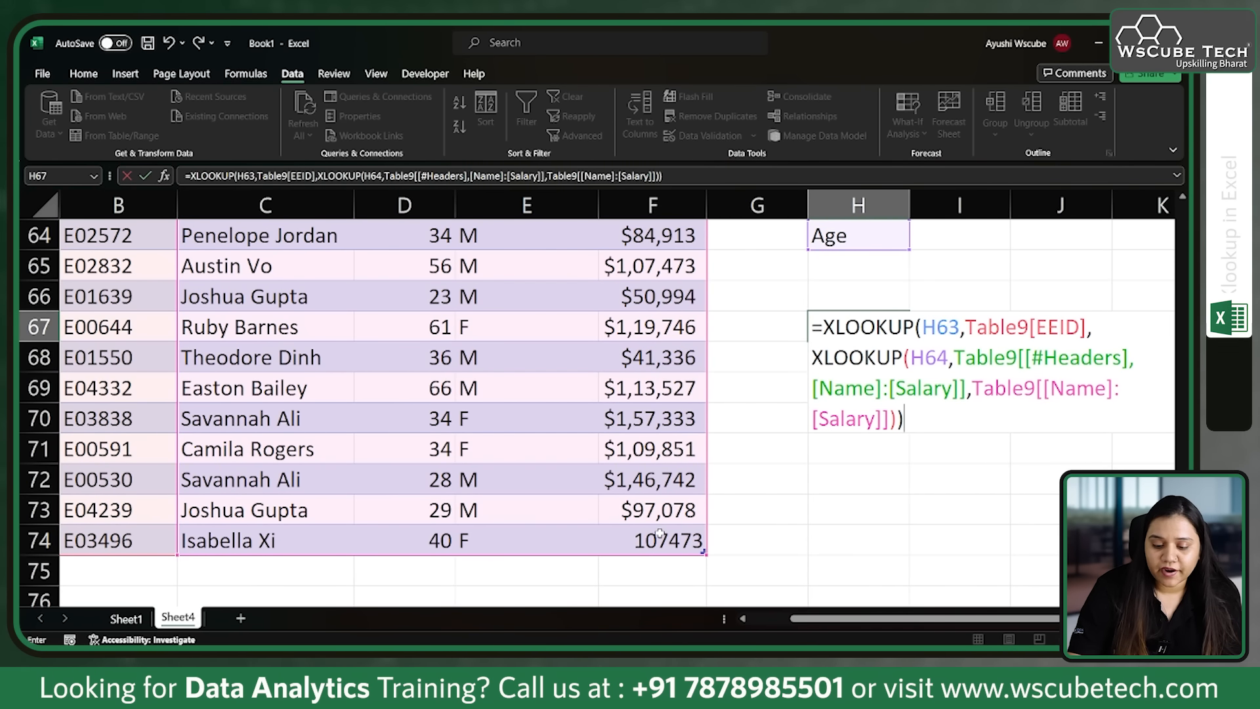
key(Return)
scroll(821, 486, up, 1)
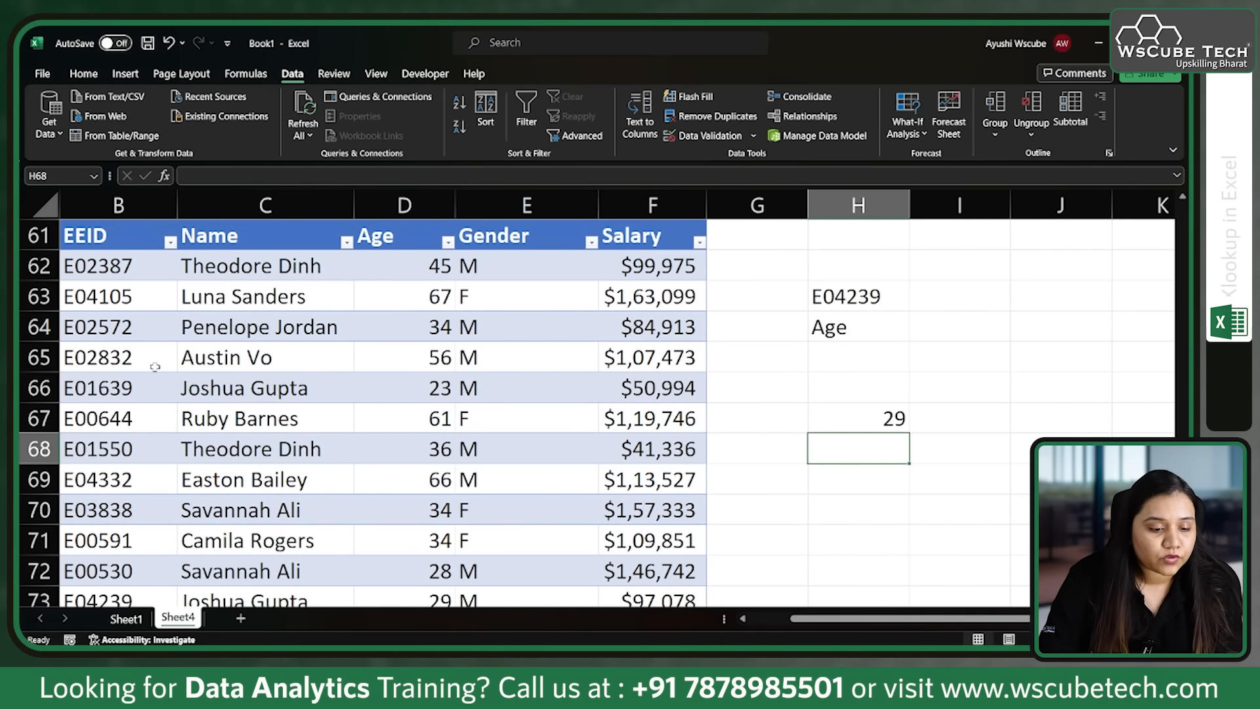
scroll(138, 577, down, 2)
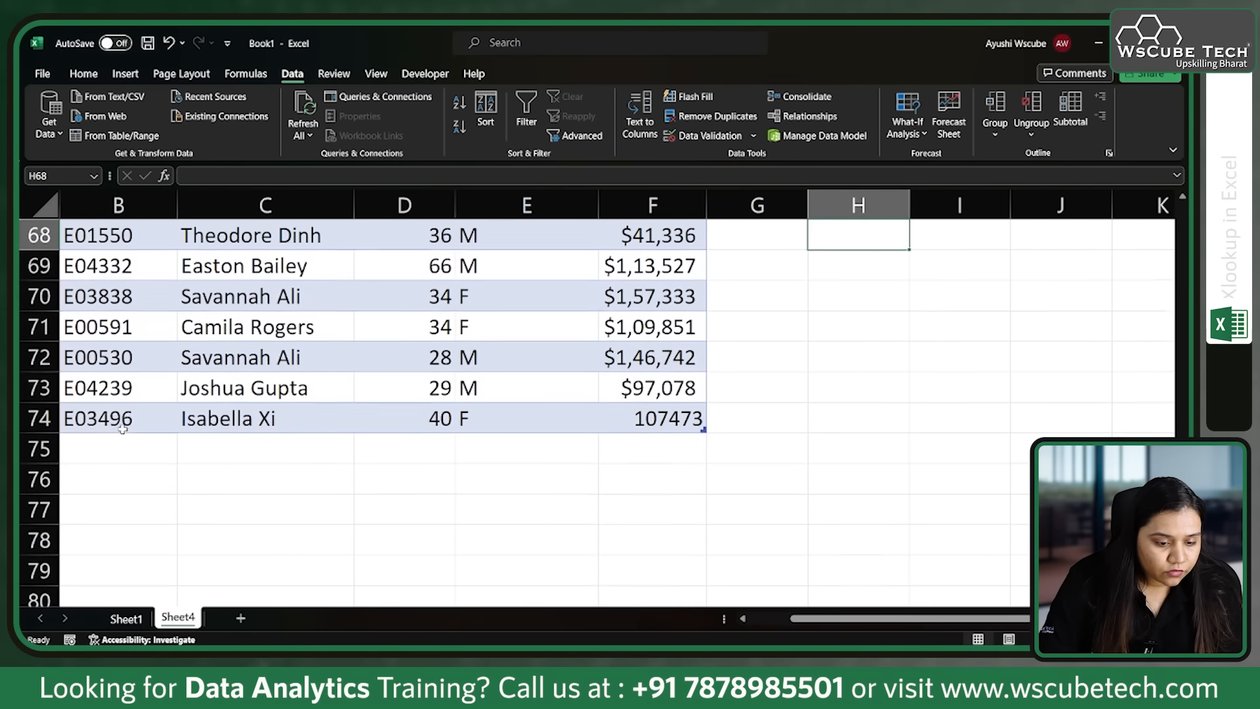
Step: Check the lookup result against row 73, choose the employee ID from B70 in H63's dropdown, and locate its table row
click(125, 390)
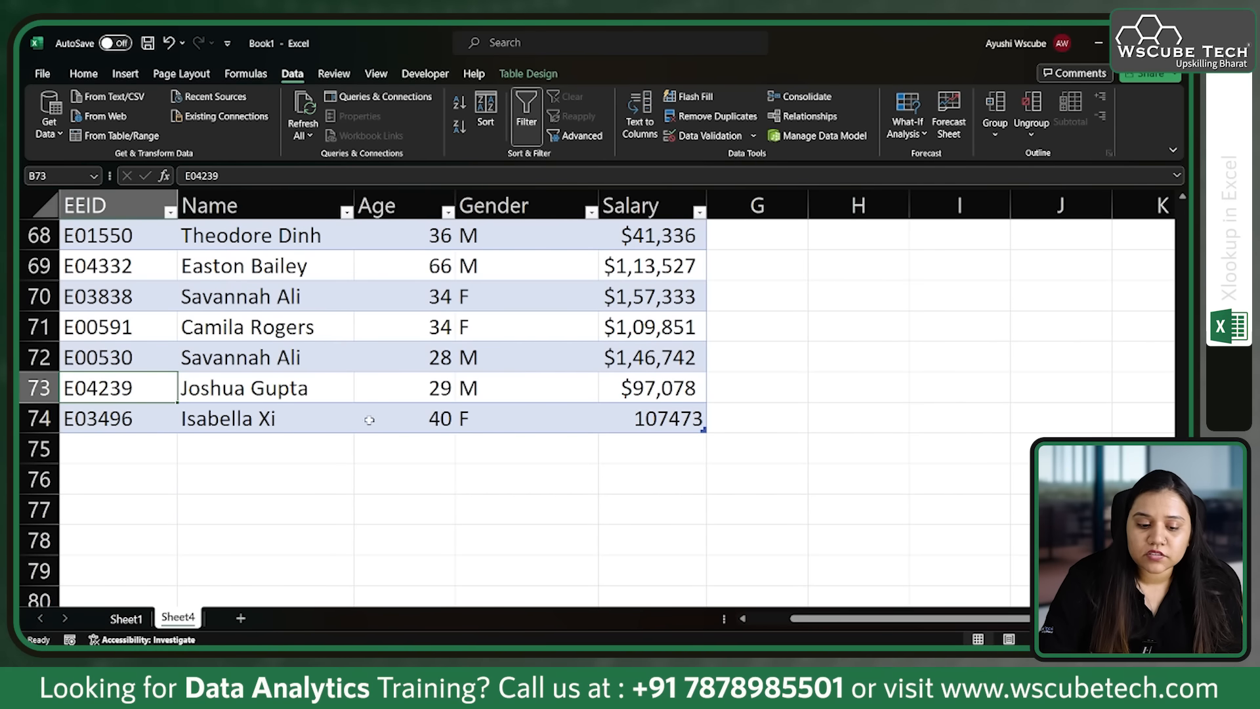
click(381, 401)
scroll(380, 394, up, 3)
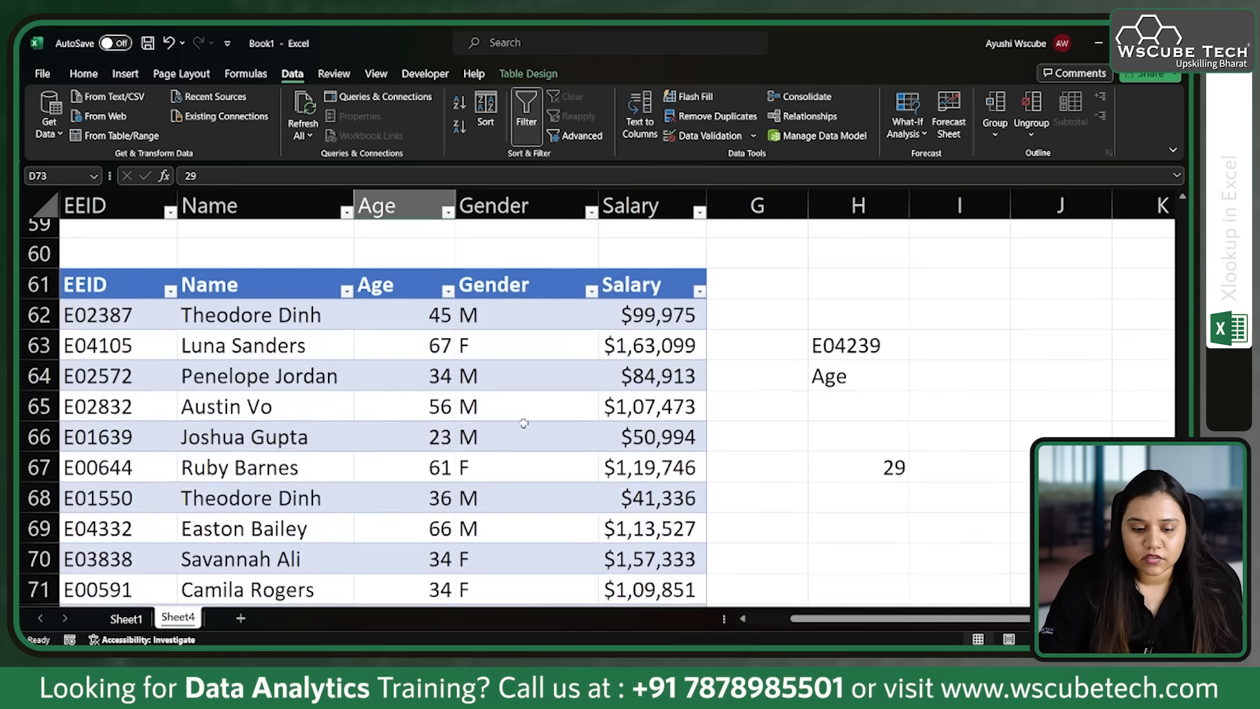
click(860, 366)
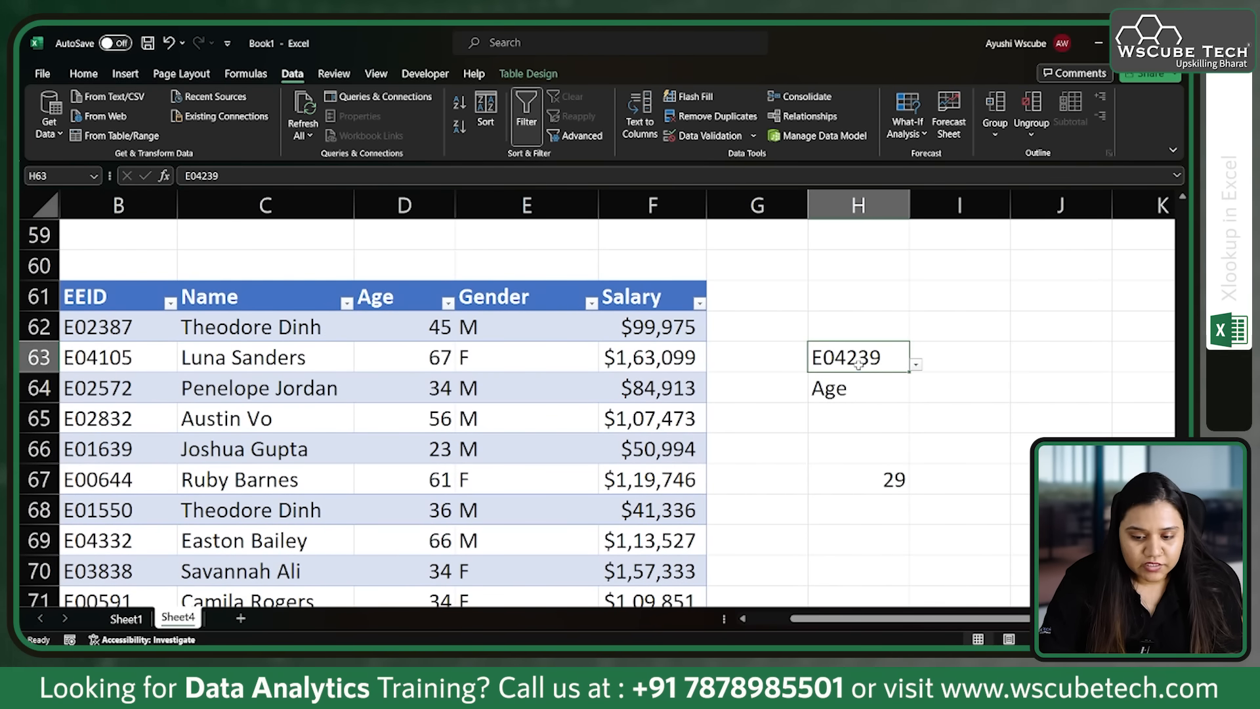
click(916, 364)
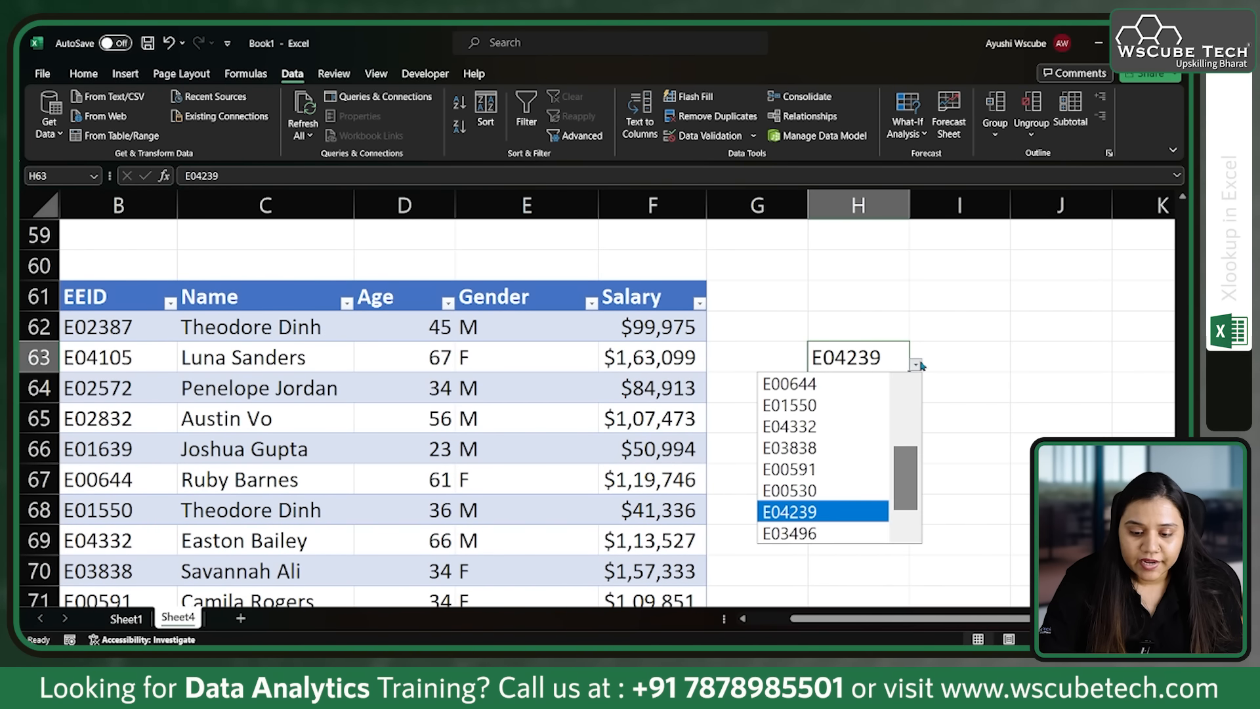
click(794, 449)
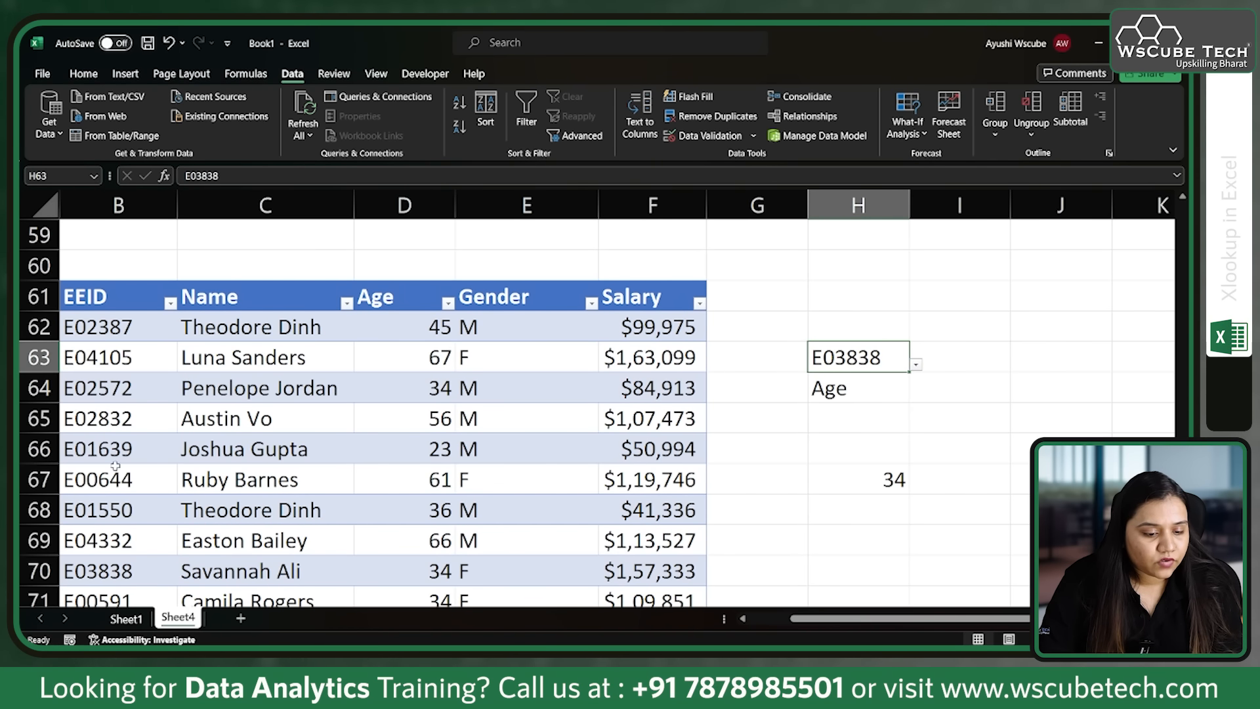
click(124, 566)
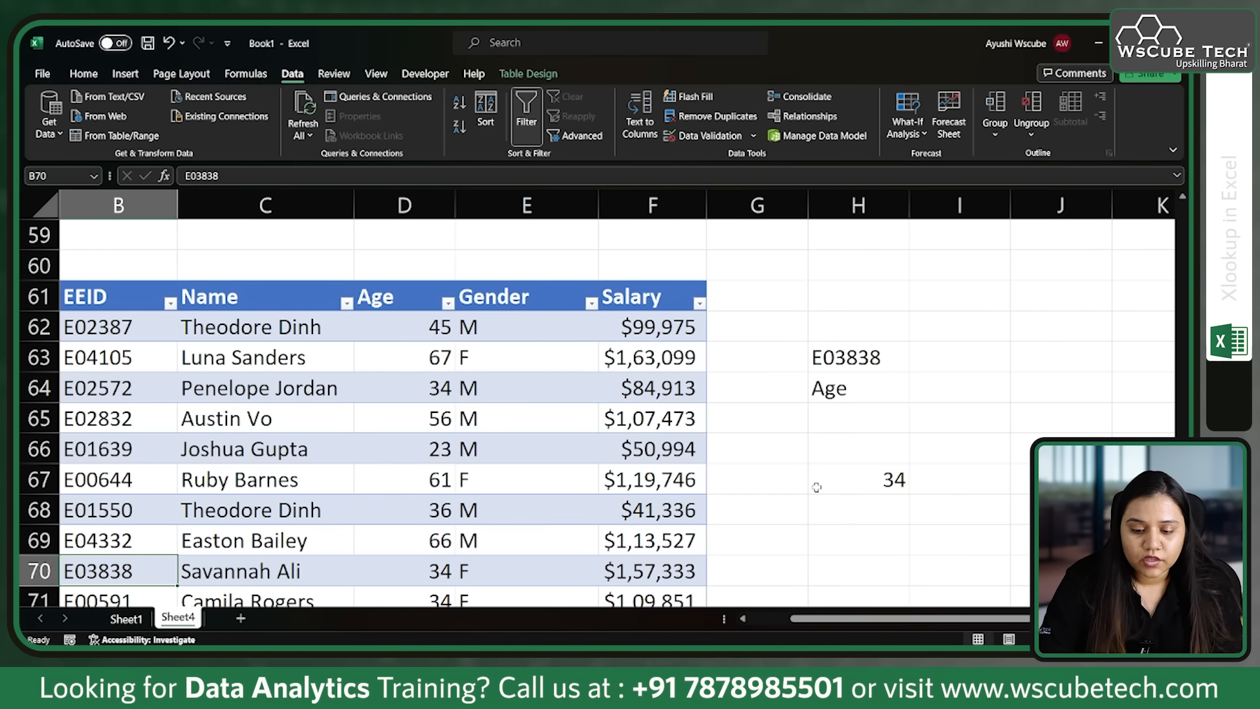
Step: Test the nested XLOOKUP by setting H64's dropdown to Salary, Name and EEID in turn
click(870, 387)
click(916, 391)
click(881, 386)
click(916, 394)
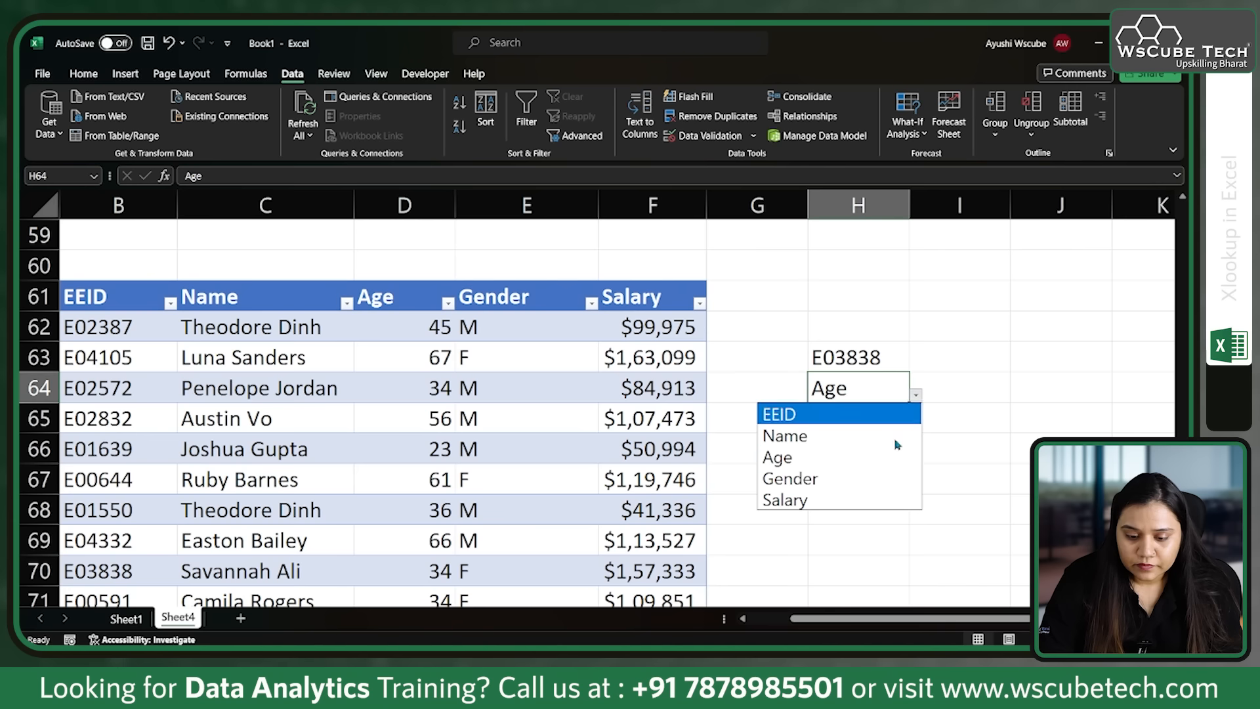
click(875, 506)
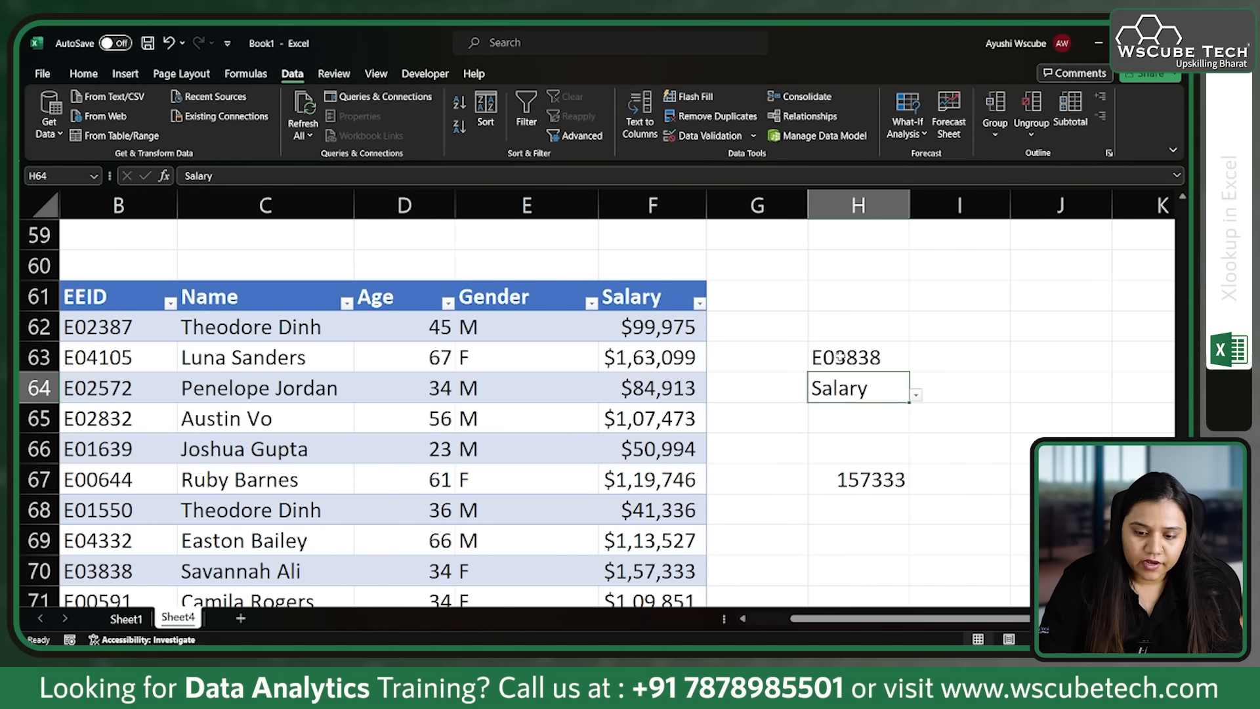
click(915, 396)
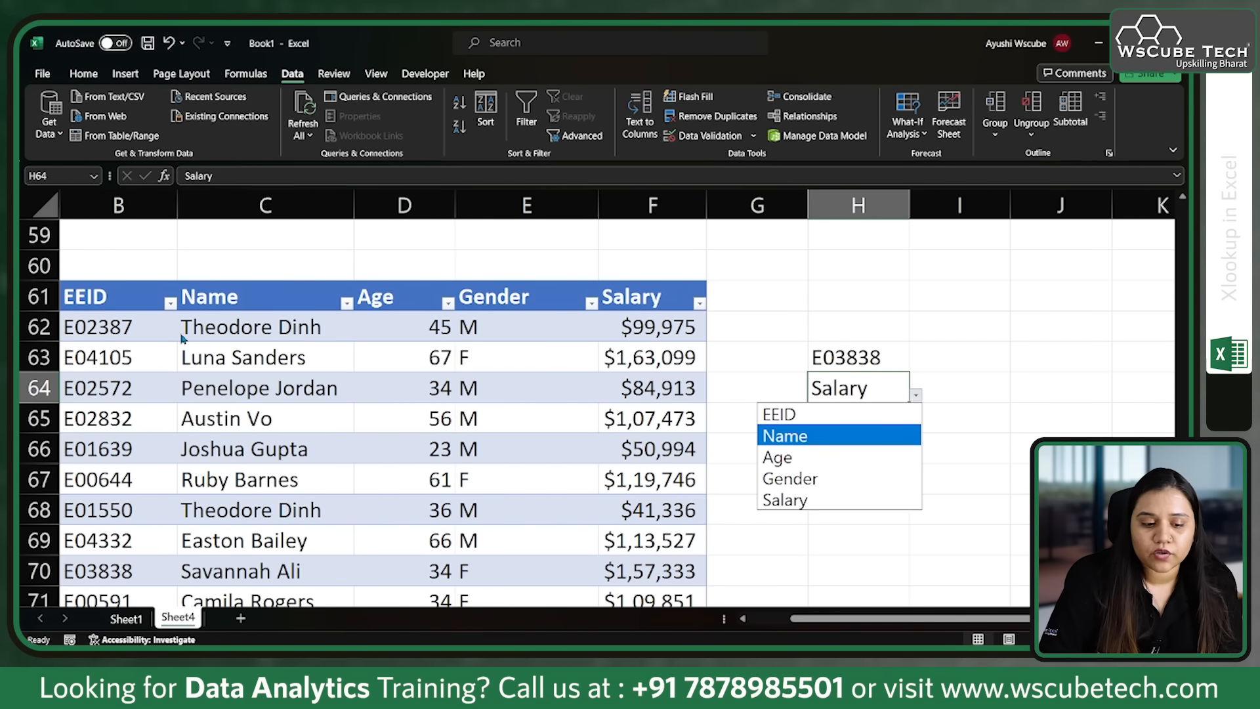
click(836, 437)
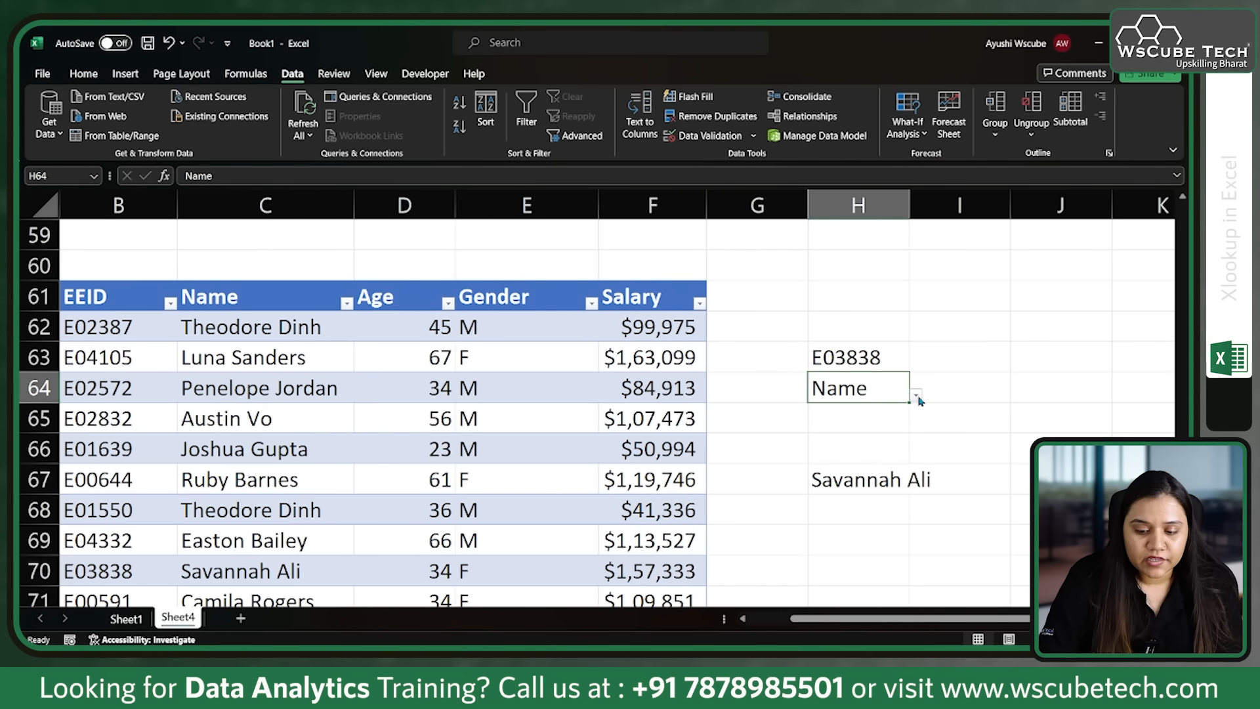
click(918, 397)
click(895, 416)
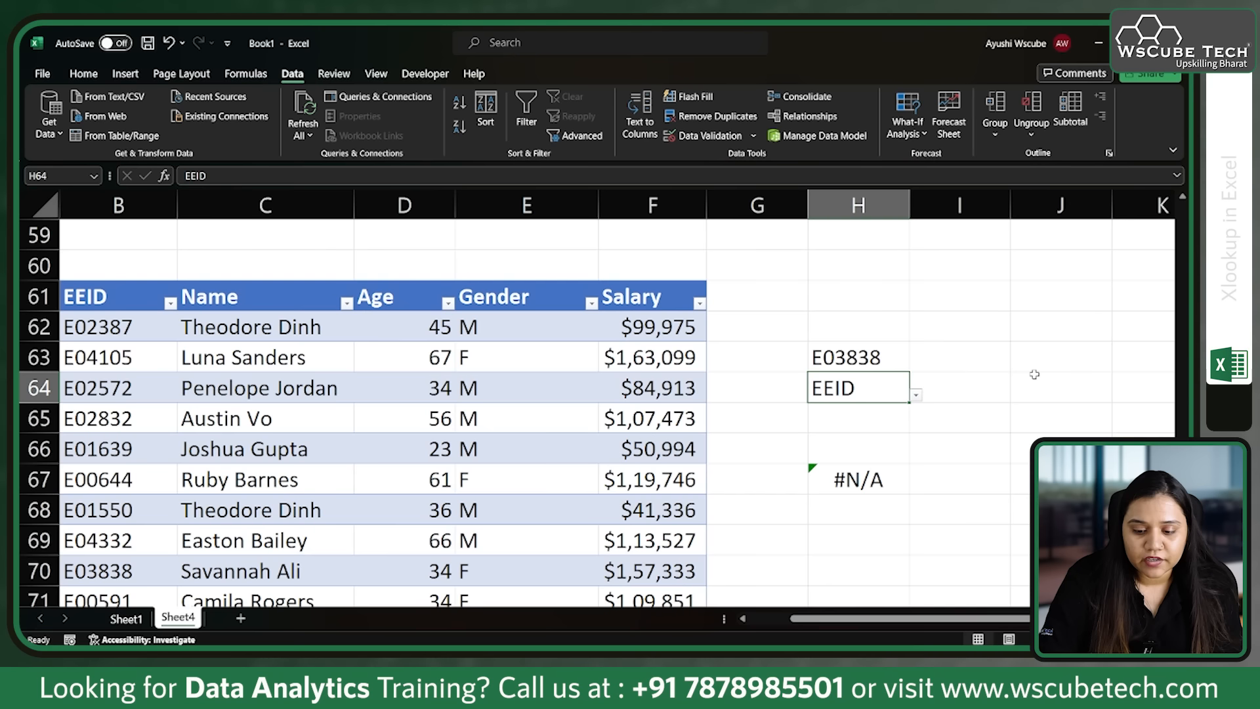
click(916, 396)
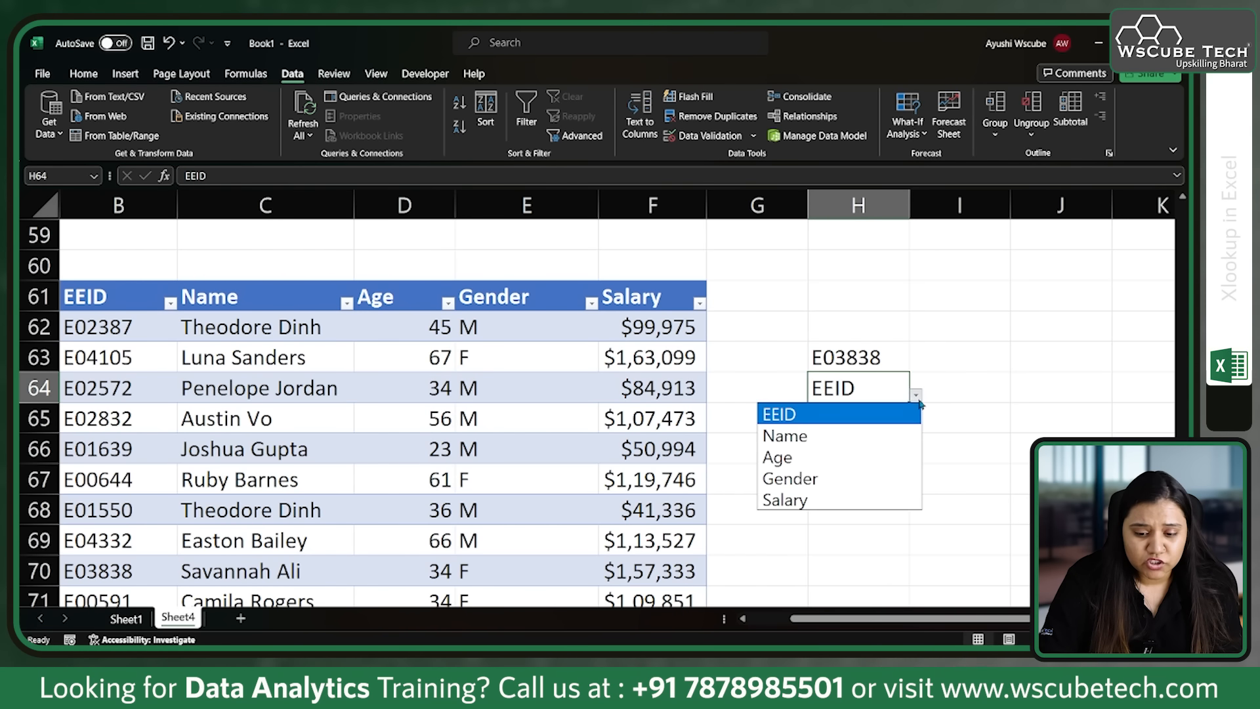
Step: Change the source of H64's List data validation to the Name to Salary headers, $C$61:$F$61
click(869, 390)
click(706, 135)
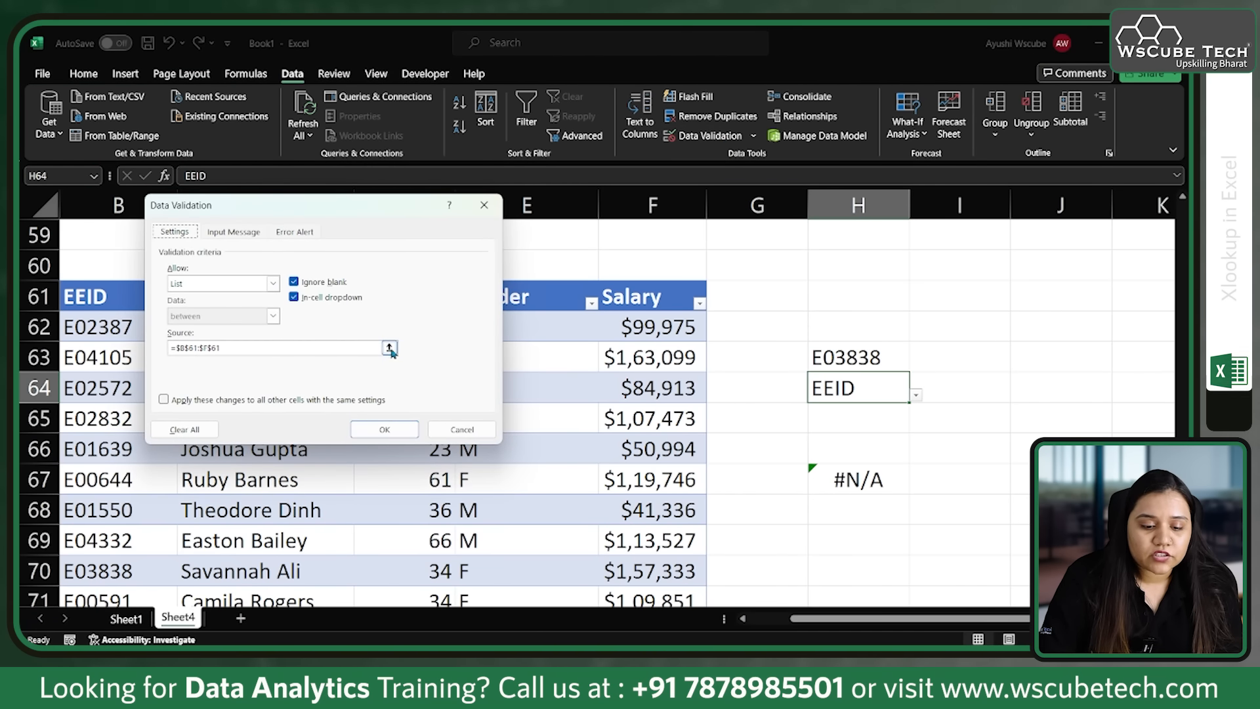
click(390, 349)
click(230, 299)
drag(408, 298, 613, 299)
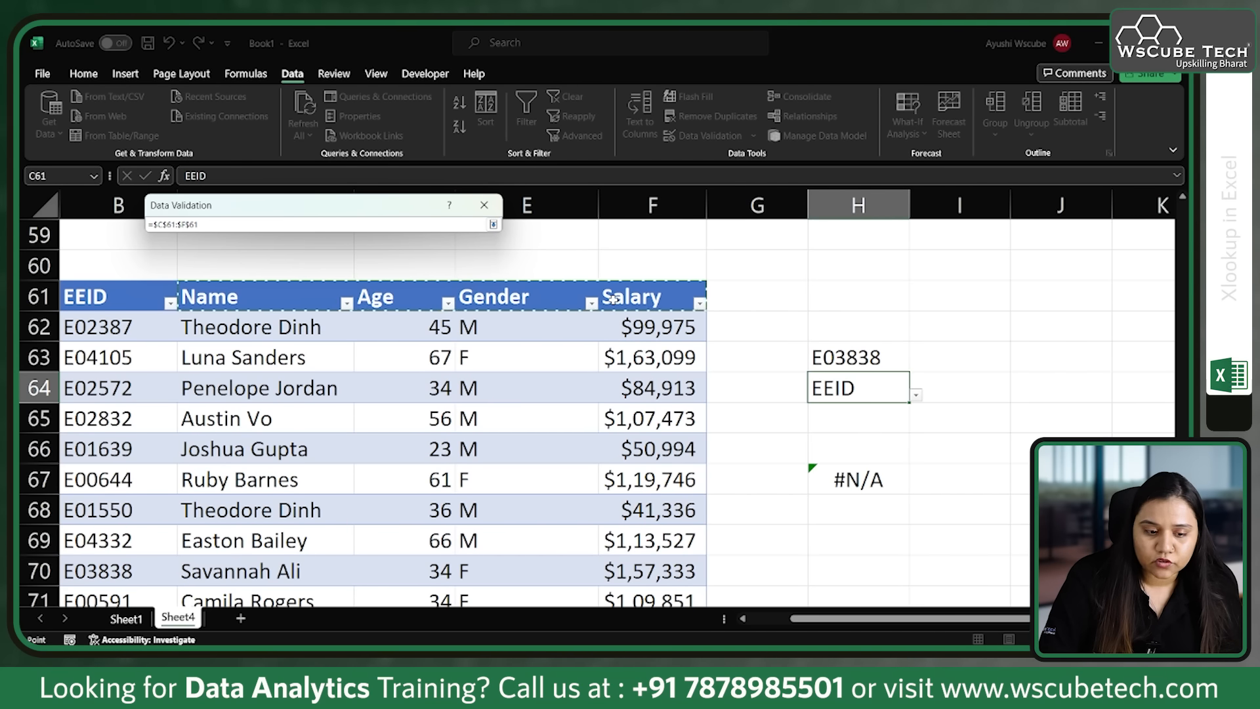
key(Return)
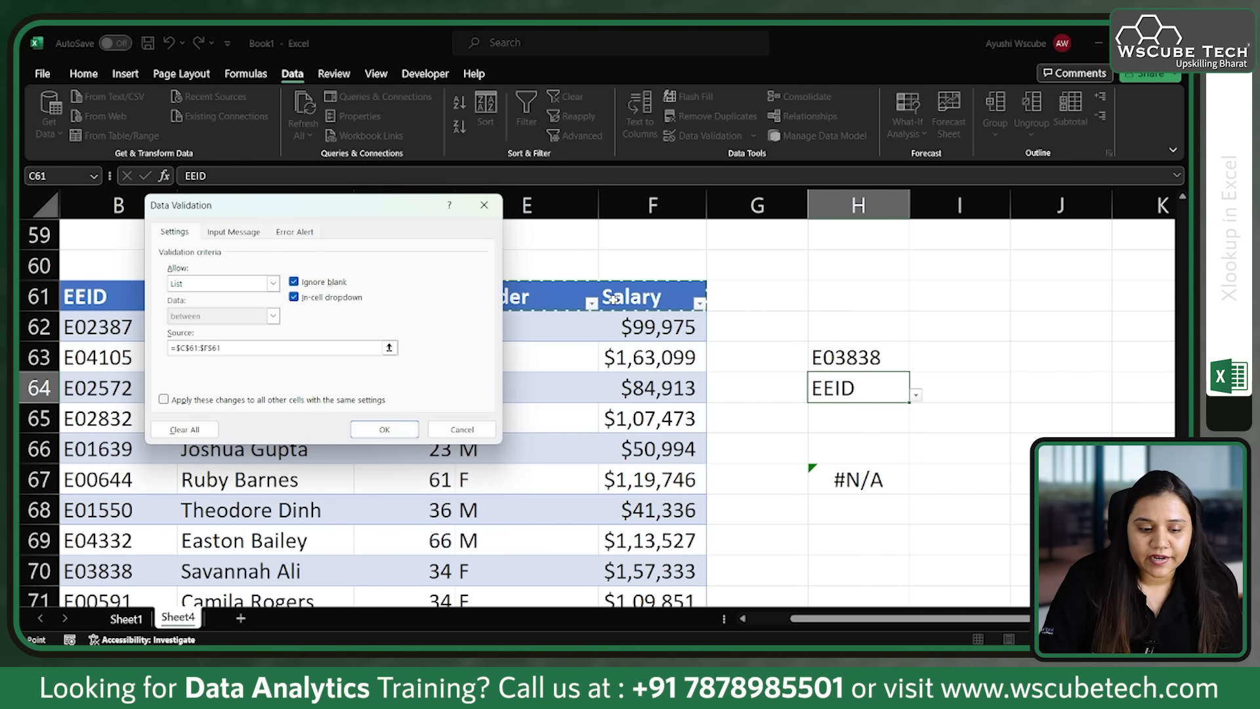
click(384, 429)
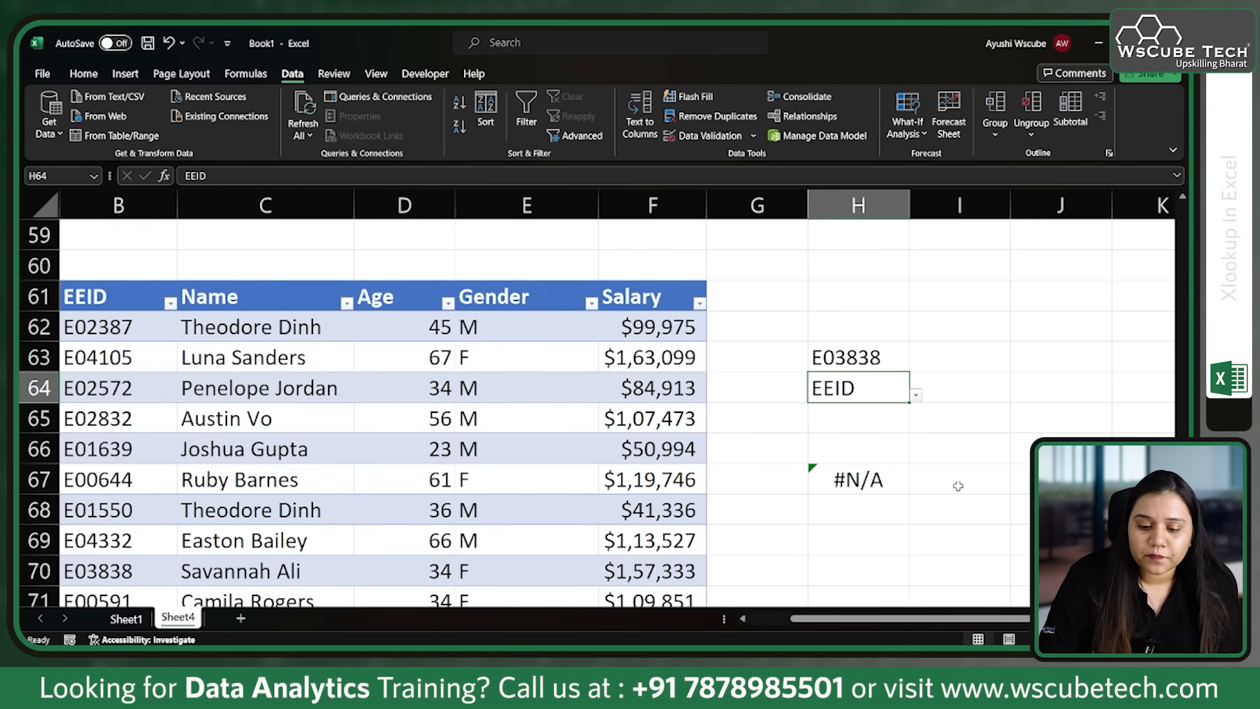
Step: Try the revised dropdown in H64 by choosing Age and after it Gender
click(916, 395)
click(847, 436)
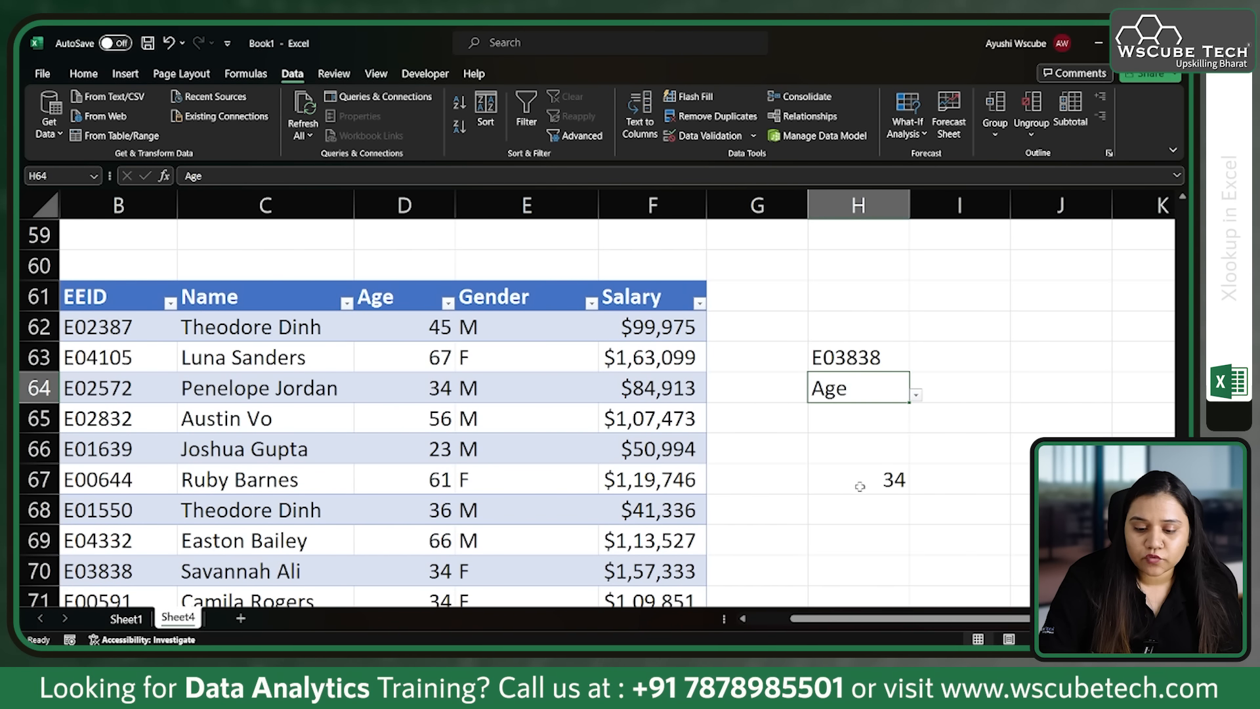
click(915, 394)
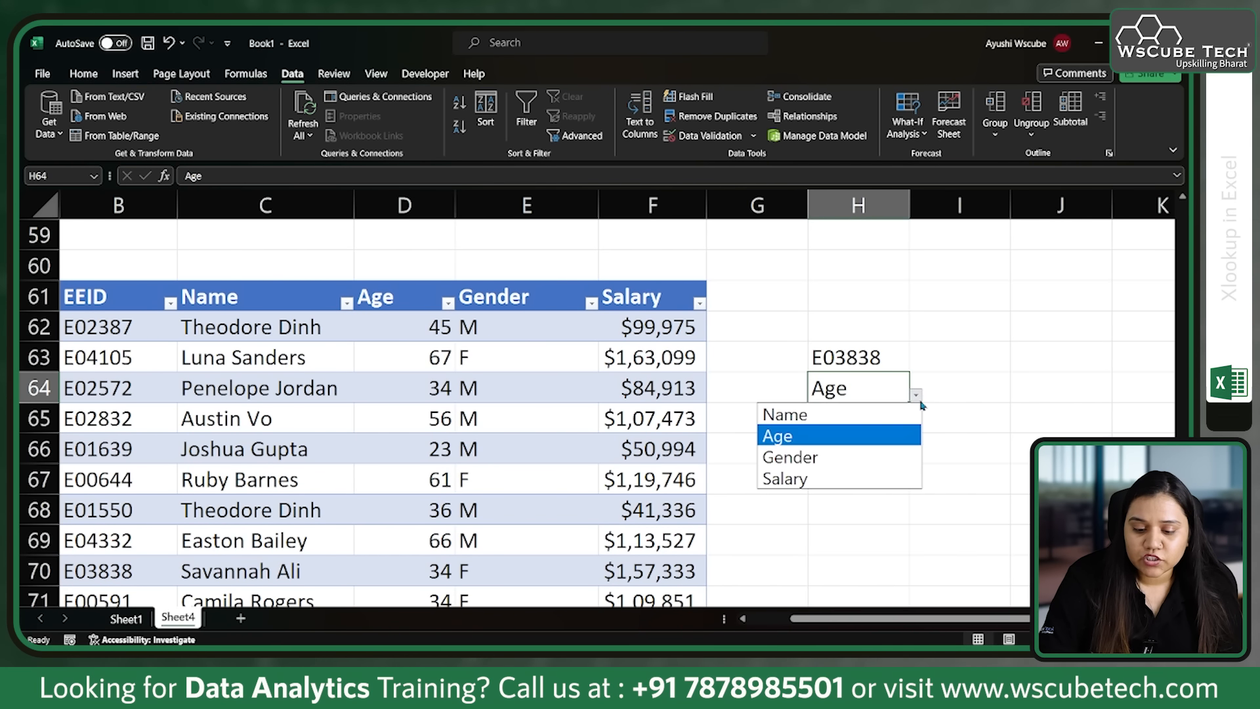
click(862, 460)
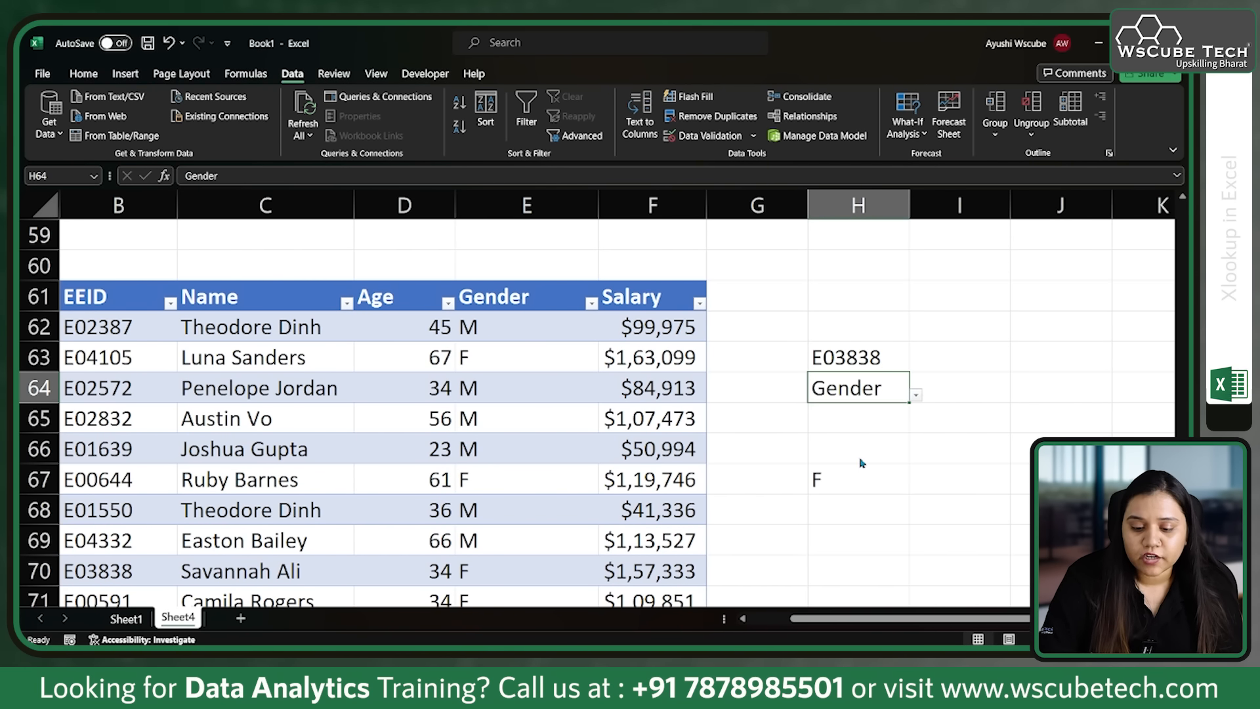
Step: Choose the employee ID from B72 in H63 and Age in H64, and compare the formula result with row 72 of the table
click(882, 367)
click(916, 364)
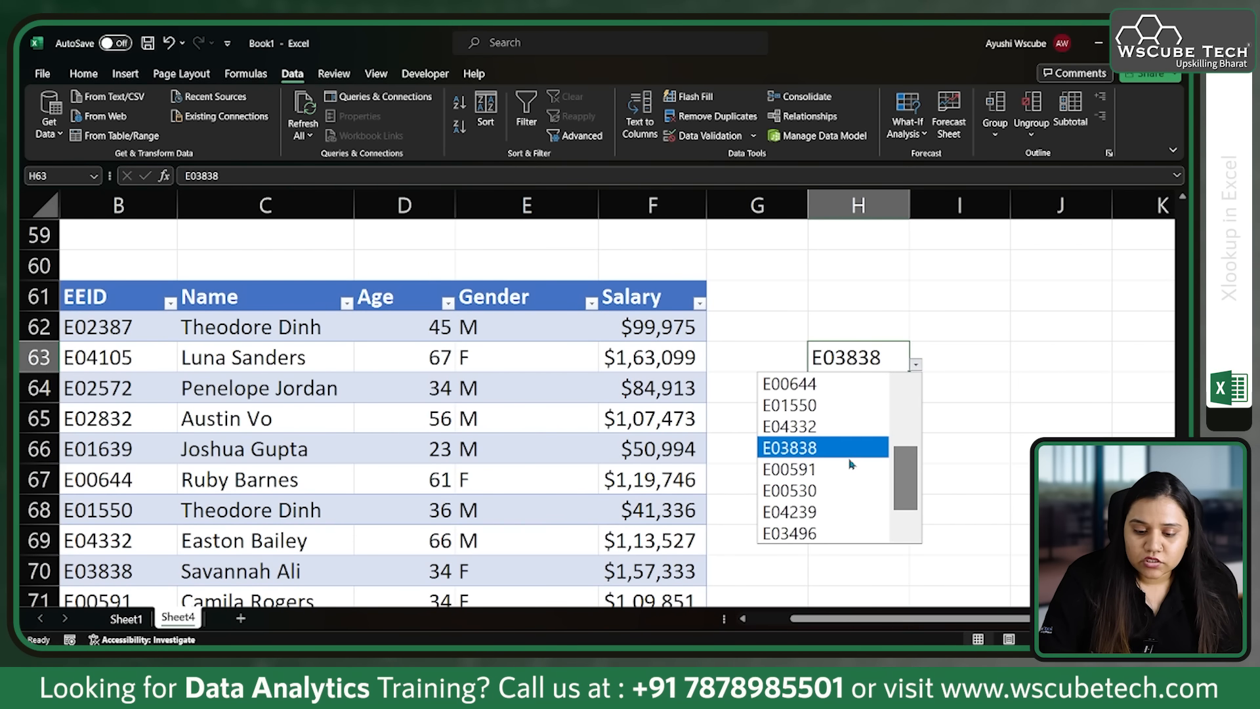
click(845, 492)
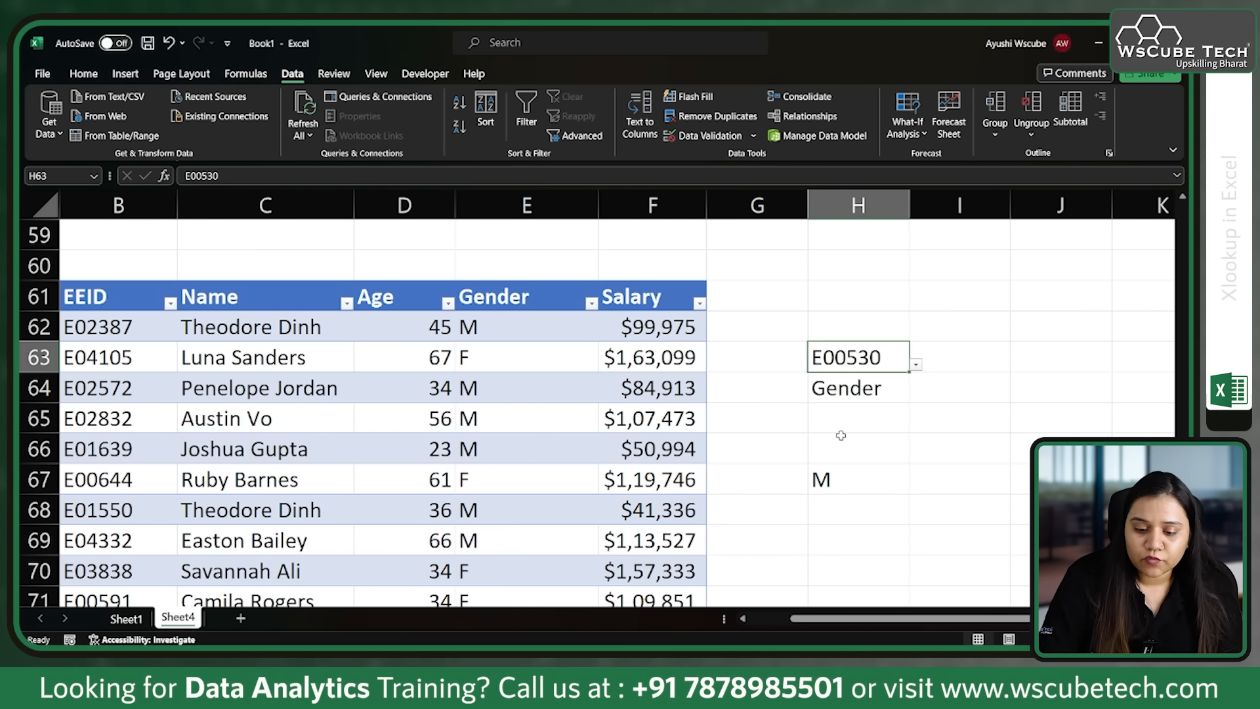
click(884, 390)
click(916, 394)
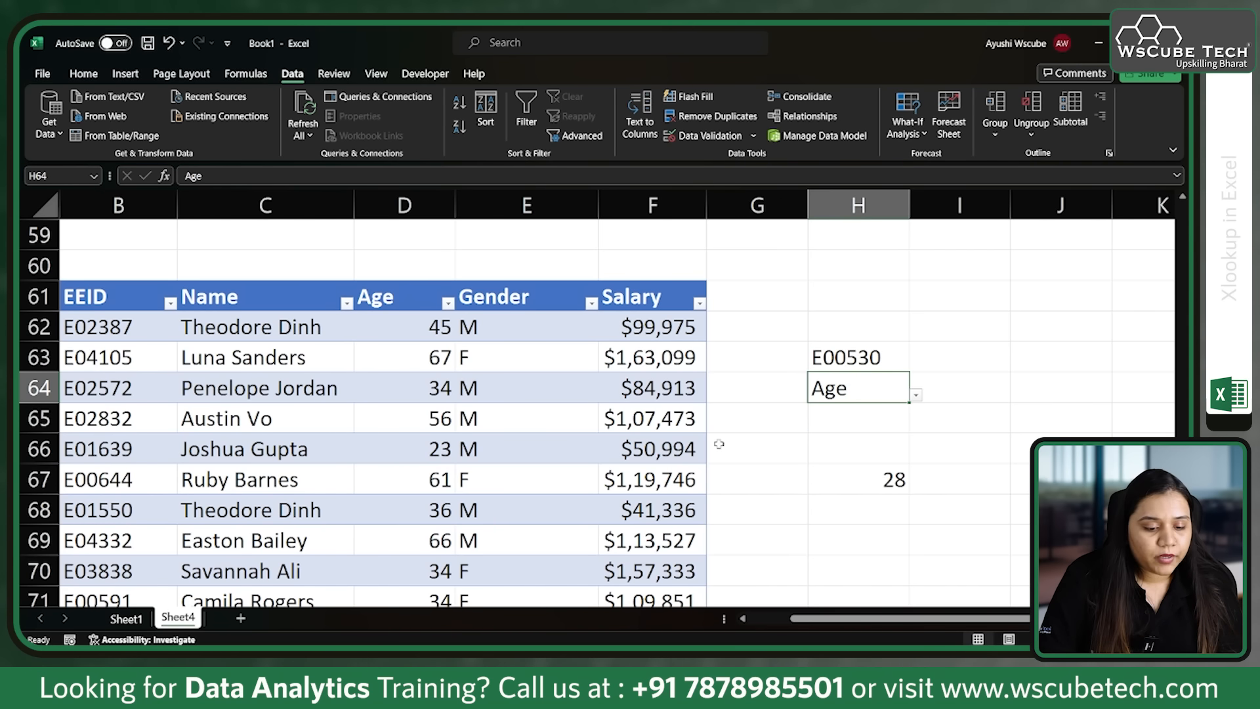
scroll(485, 352, down, 1)
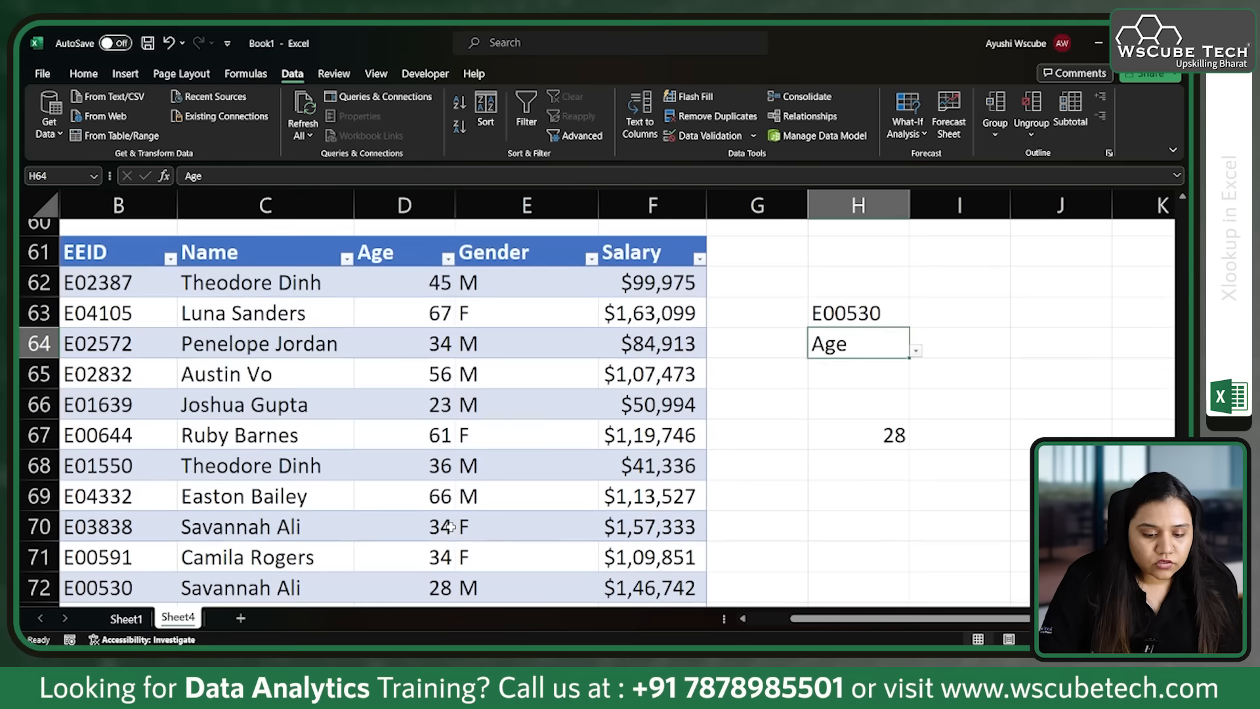
click(262, 568)
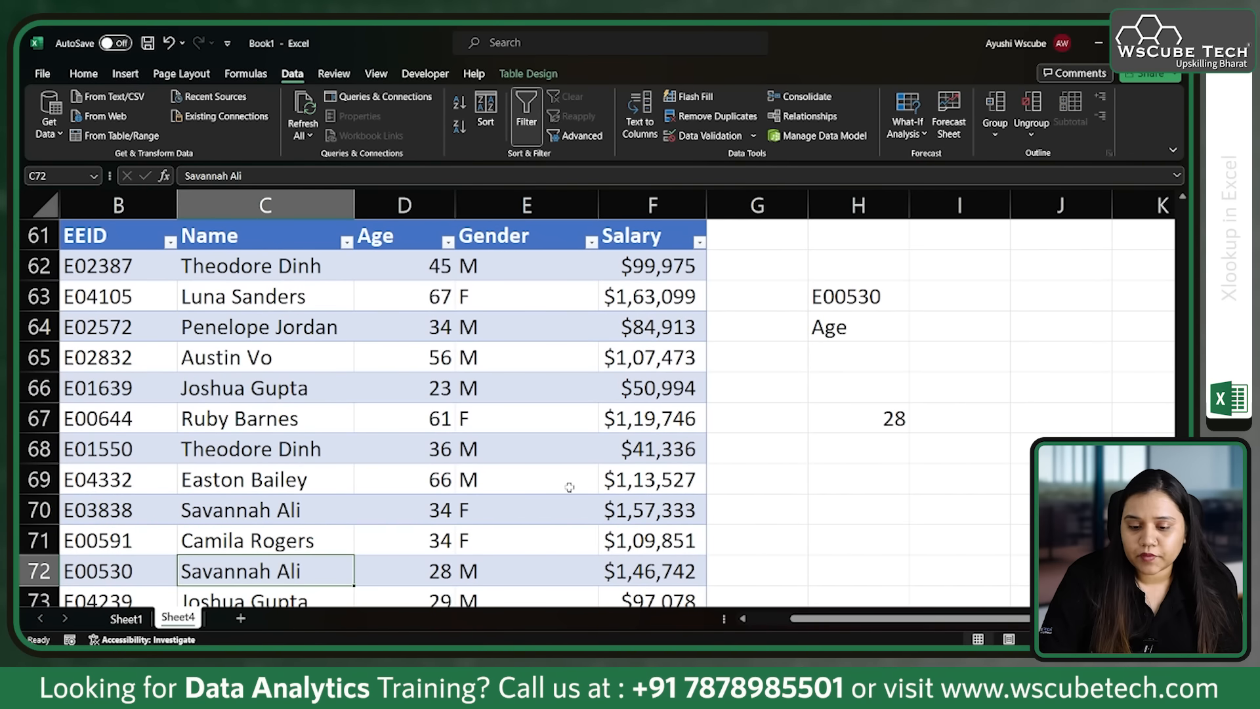
scroll(575, 484, up, 3)
scroll(578, 484, down, 2)
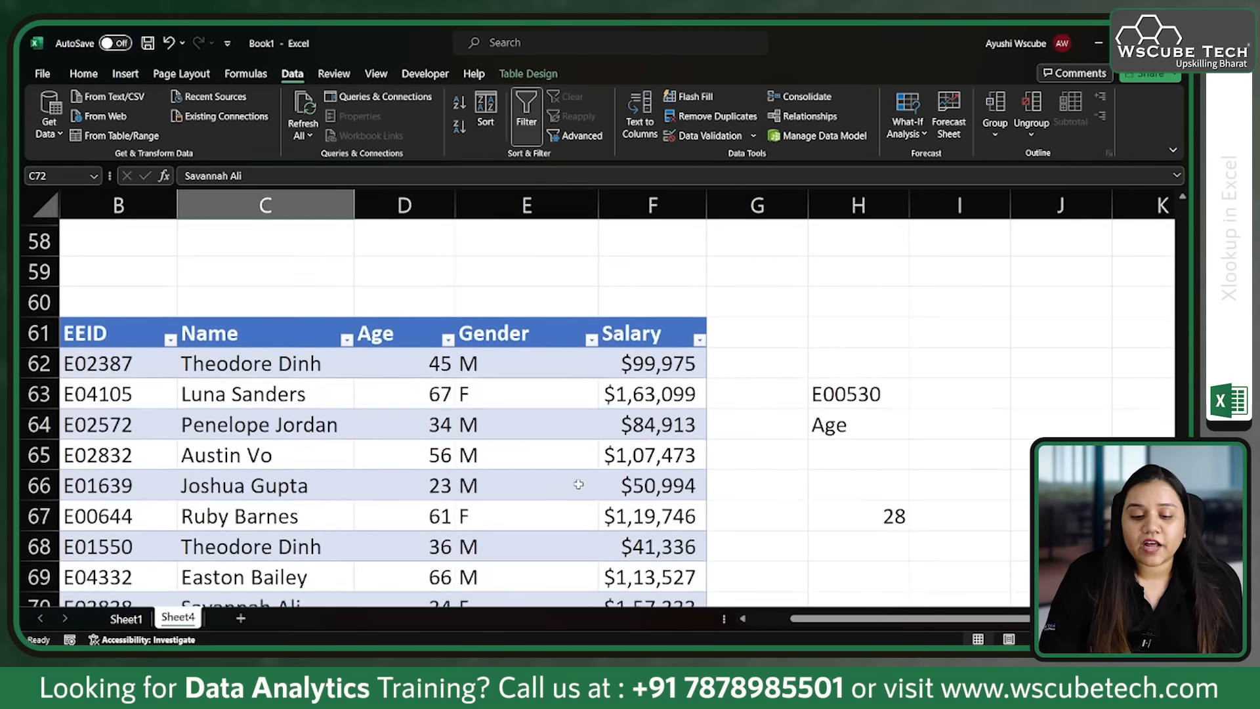